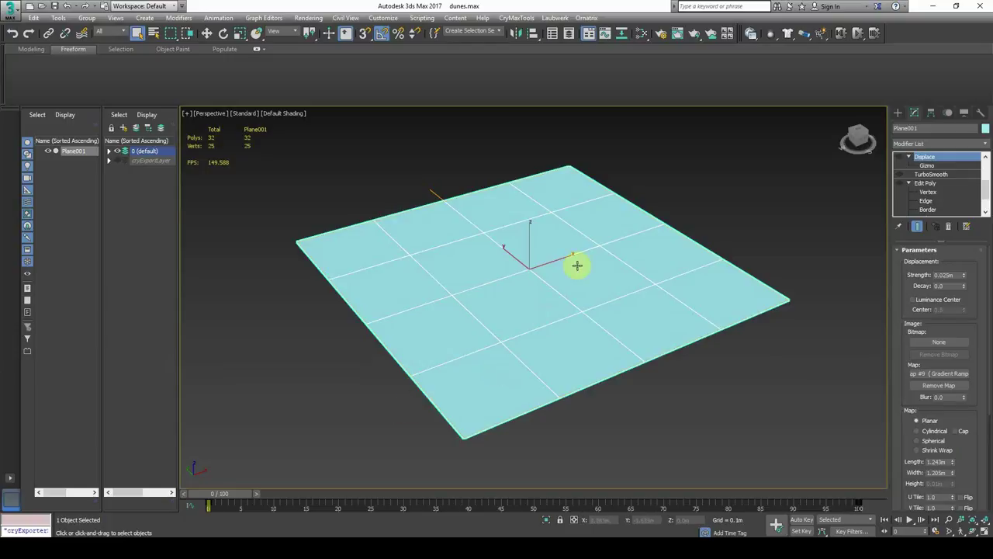
# - Select the base Plane level of Plane001 and examine its length and width segment settings
pyautogui.scroll(-1, 943, 209)
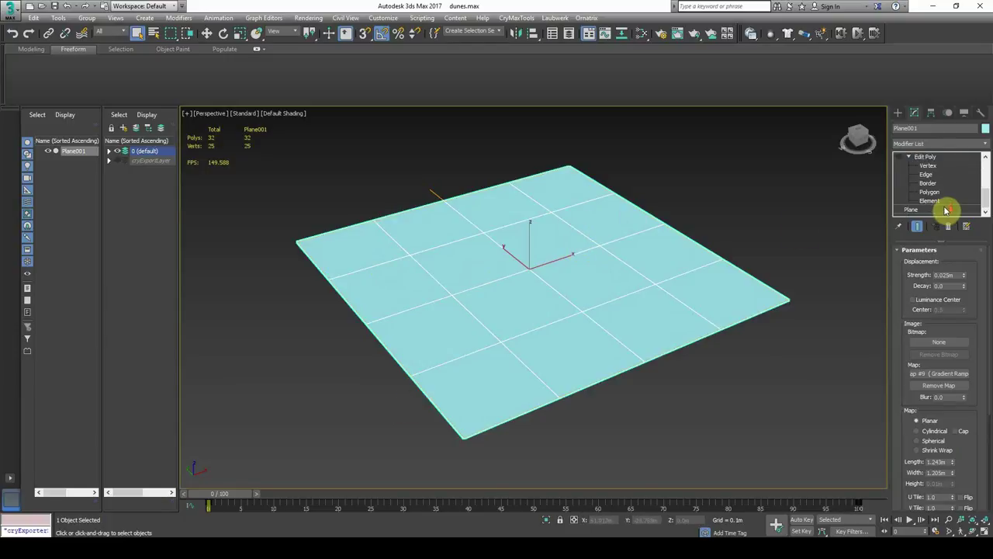
pyautogui.click(931, 209)
pyautogui.click(548, 303)
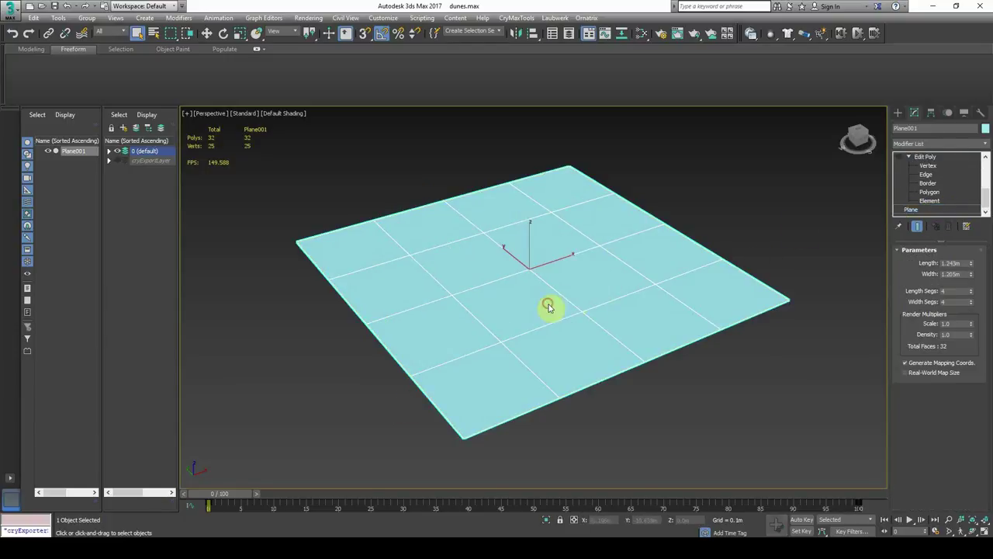
pyautogui.doubleClick(951, 291)
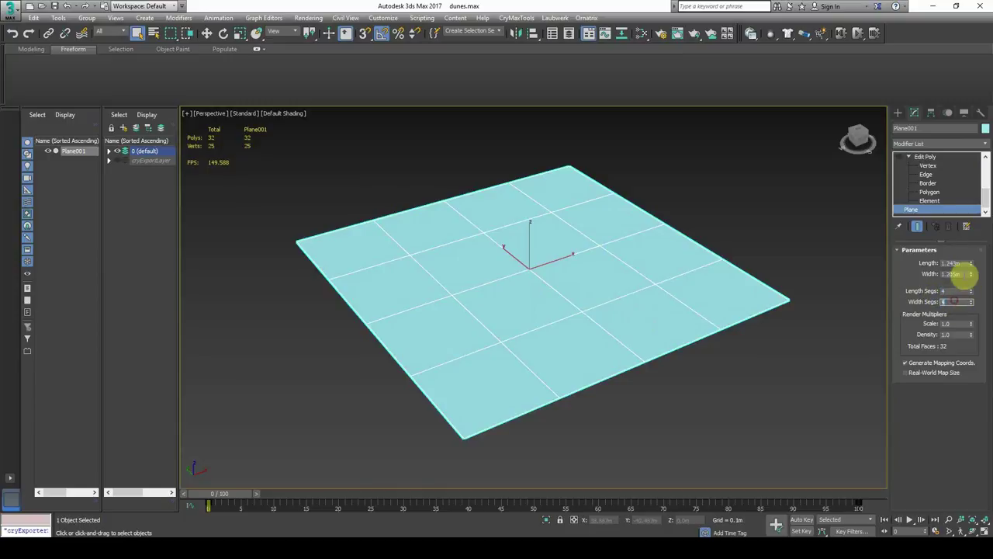
pyautogui.moveTo(625, 276); pyautogui.dragTo(536, 326, button='middle')
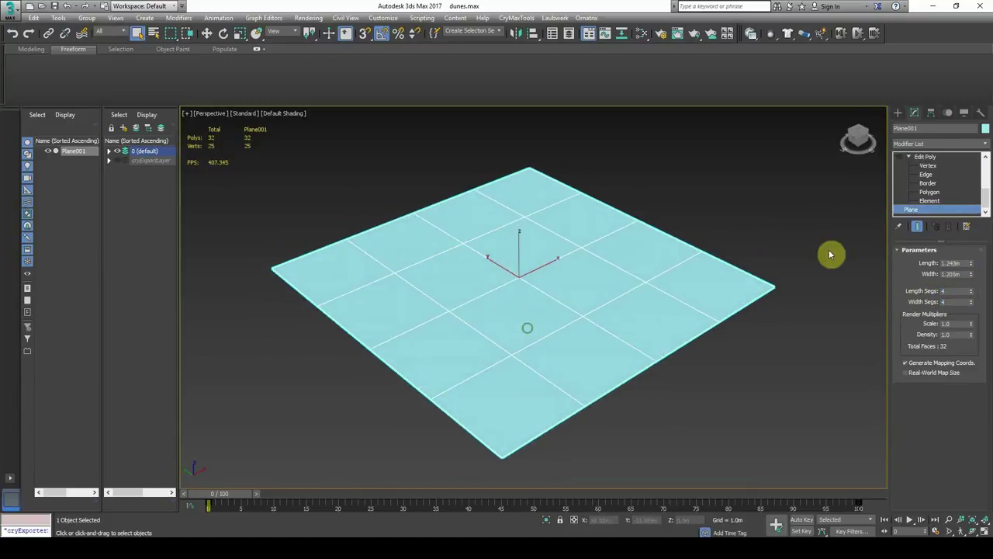
# - Turn on the Edit Poly modifier of Plane001 and inspect the reshaped low-poly surface
pyautogui.click(900, 158)
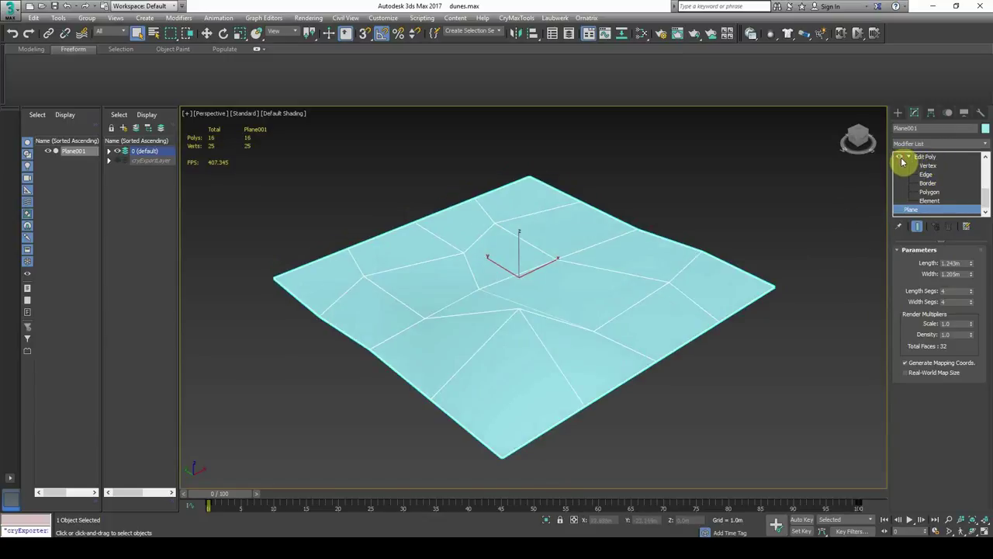
pyautogui.keyDown('alt'); pyautogui.moveTo(570, 284); pyautogui.dragTo(419, 293, button='middle'); pyautogui.keyUp('alt')
pyautogui.scroll(3, 400, 271)
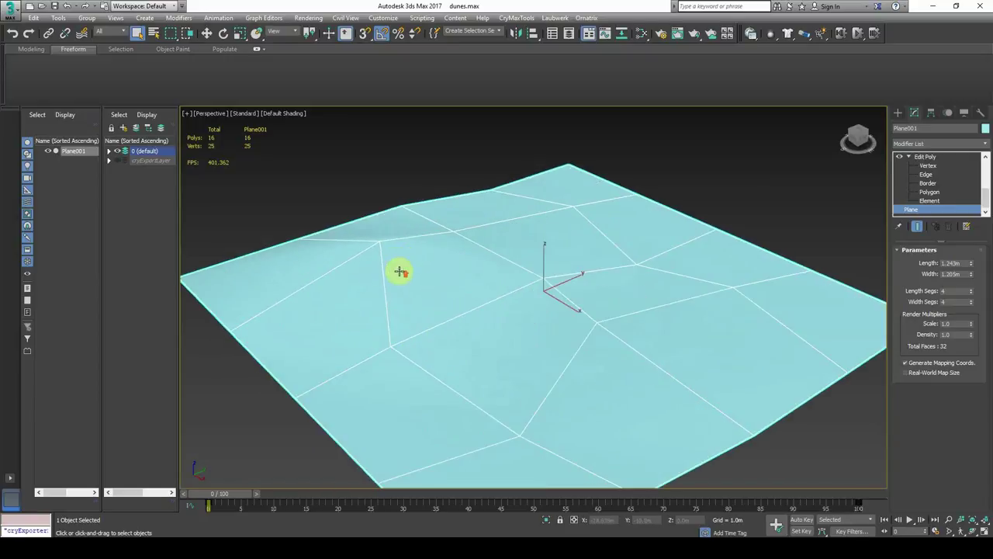
pyautogui.scroll(-4, 537, 356)
pyautogui.keyDown('alt'); pyautogui.moveTo(537, 356); pyautogui.dragTo(440, 301, button='middle'); pyautogui.keyUp('alt')
pyautogui.keyDown('alt'); pyautogui.moveTo(540, 307); pyautogui.dragTo(497, 347, button='middle'); pyautogui.keyUp('alt')
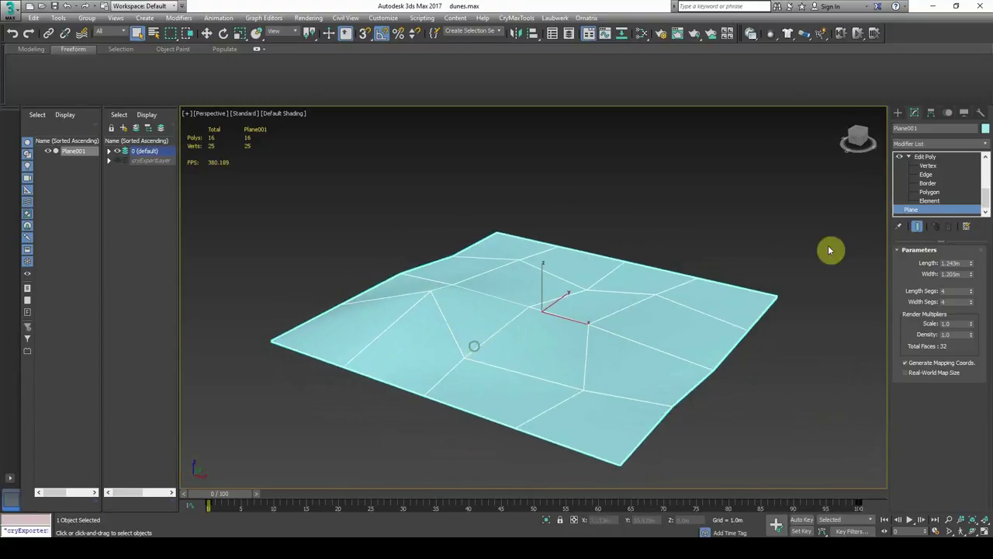
# - Turn on the TurboSmooth modifier and inspect the dense mesh with edged faces and wireframe display toggled
pyautogui.scroll(2, 940, 180)
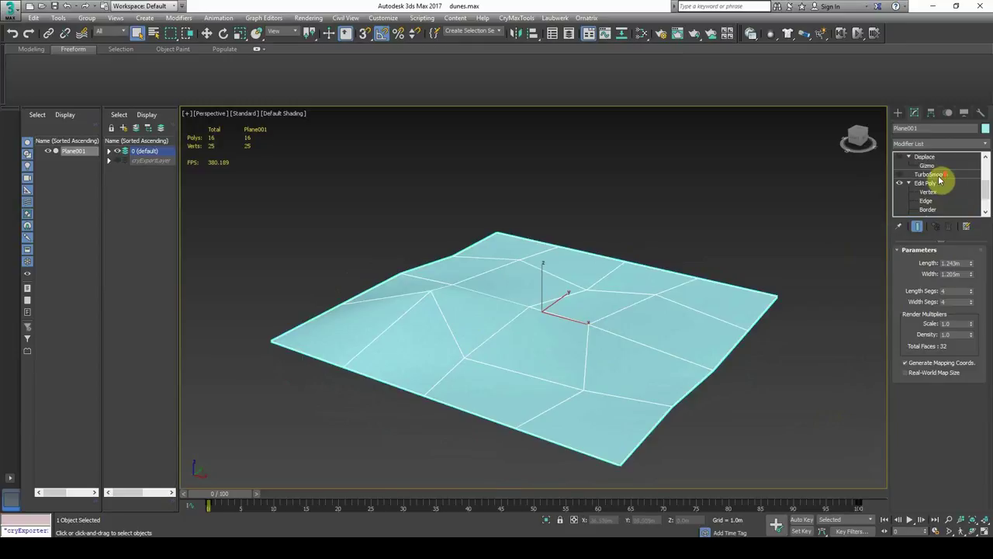
pyautogui.click(898, 175)
pyautogui.moveTo(659, 301)
pyautogui.keyDown('alt'); pyautogui.mouseDown(button='middle')
pyautogui.moveTo(630, 295)
pyautogui.moveTo(625, 310)
pyautogui.moveTo(545, 323)
pyautogui.mouseUp(button='middle'); pyautogui.keyUp('alt')
pyautogui.press('F4')
pyautogui.press('F3')
pyautogui.scroll(3, 625, 311)
pyautogui.scroll(3, 548, 323)
pyautogui.scroll(2, 442, 385)
pyautogui.press('F4')
pyautogui.keyDown('alt'); pyautogui.moveTo(455, 385); pyautogui.dragTo(583, 207, button='middle'); pyautogui.keyUp('alt')
pyautogui.click(575, 159)
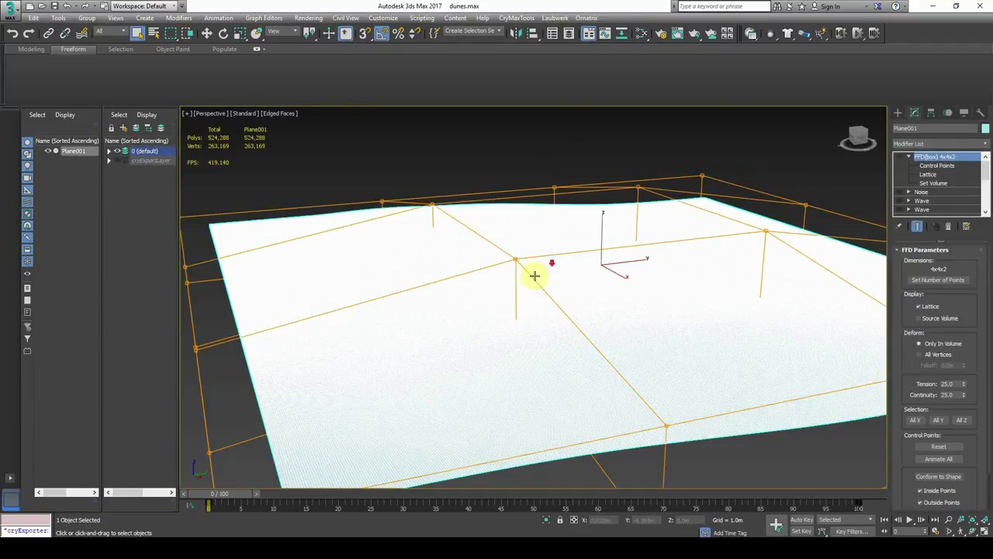
pyautogui.keyDown('alt'); pyautogui.moveTo(532, 270); pyautogui.dragTo(521, 278, button='middle'); pyautogui.keyUp('alt')
pyautogui.press('F4')
# - Reselect the plane, turn on its Displace modifier and inspect the displaced dune surface
pyautogui.click(549, 197)
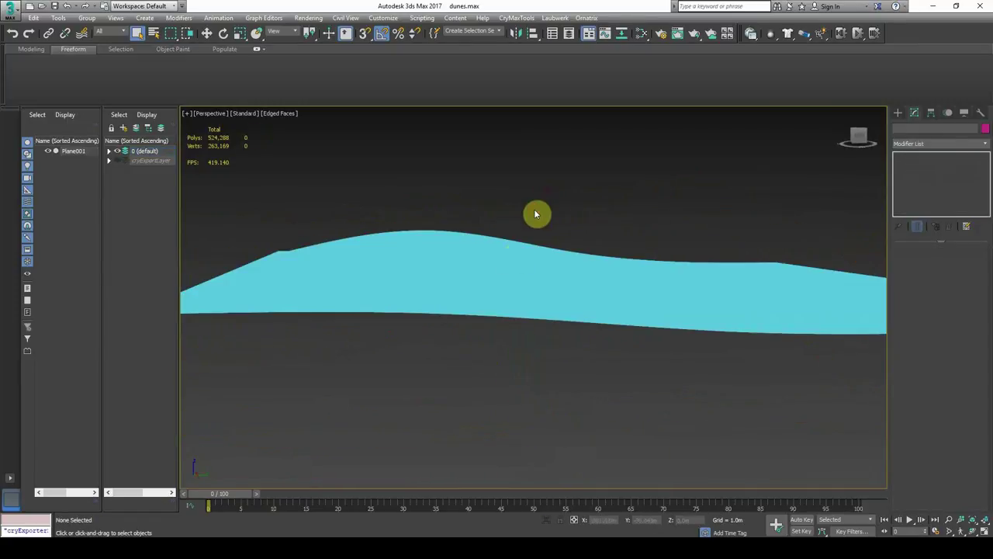
pyautogui.click(513, 261)
pyautogui.moveTo(548, 243)
pyautogui.keyDown('alt'); pyautogui.mouseDown(button='middle')
pyautogui.moveTo(545, 277)
pyautogui.moveTo(572, 346)
pyautogui.mouseUp(button='middle'); pyautogui.keyUp('alt')
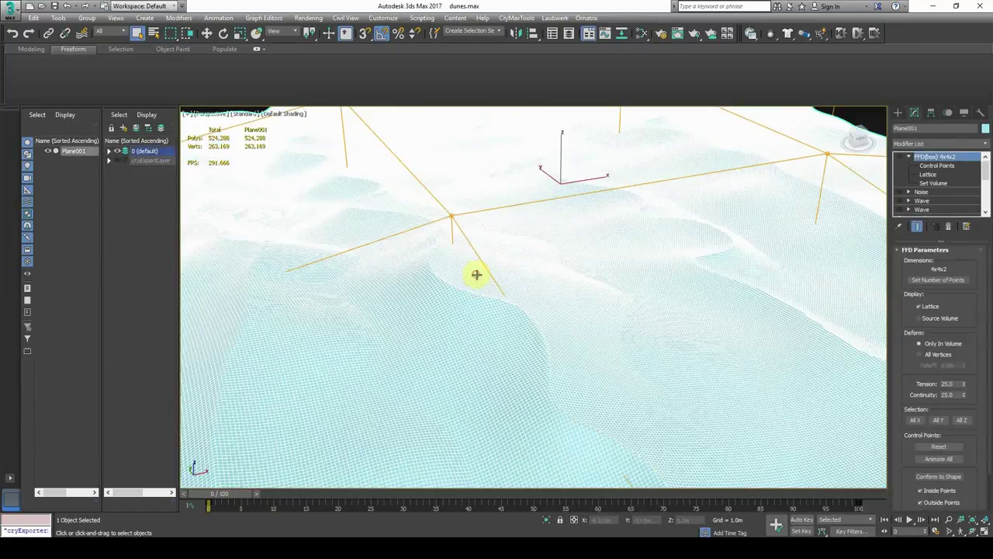
pyautogui.scroll(-3, 476, 275)
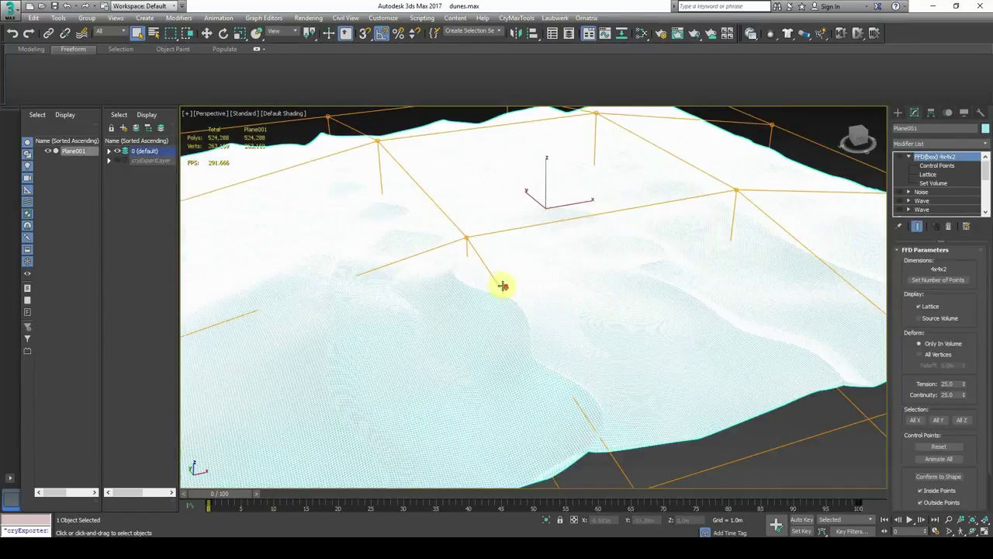
pyautogui.keyDown('alt'); pyautogui.moveTo(631, 312); pyautogui.dragTo(601, 305, button='middle'); pyautogui.keyUp('alt')
pyautogui.scroll(-1, 923, 193)
pyautogui.scroll(-3, 931, 194)
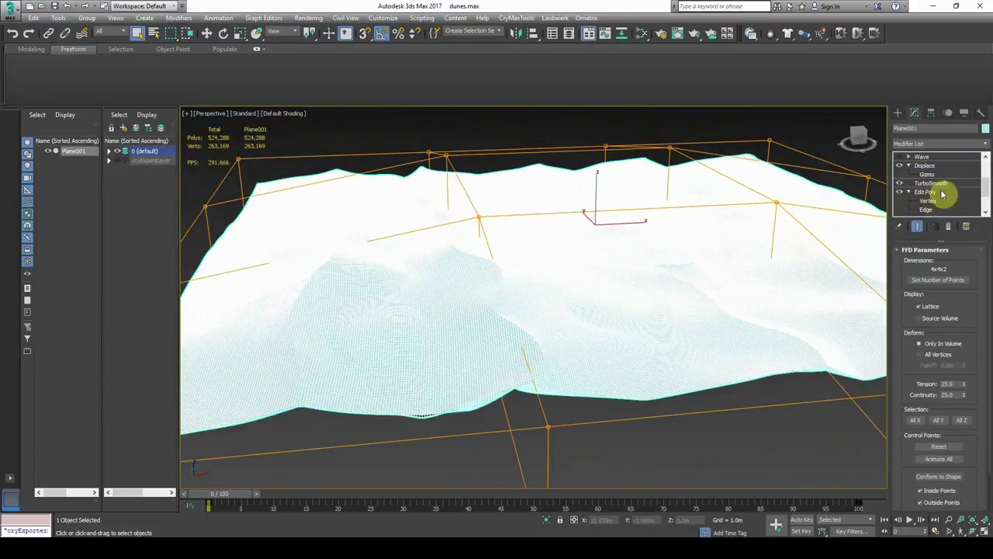
# - Examine the TurboSmooth iterations and the Displace modifier's strength and assigned Gradient Ramp map
pyautogui.click(932, 184)
pyautogui.scroll(5, 928, 198)
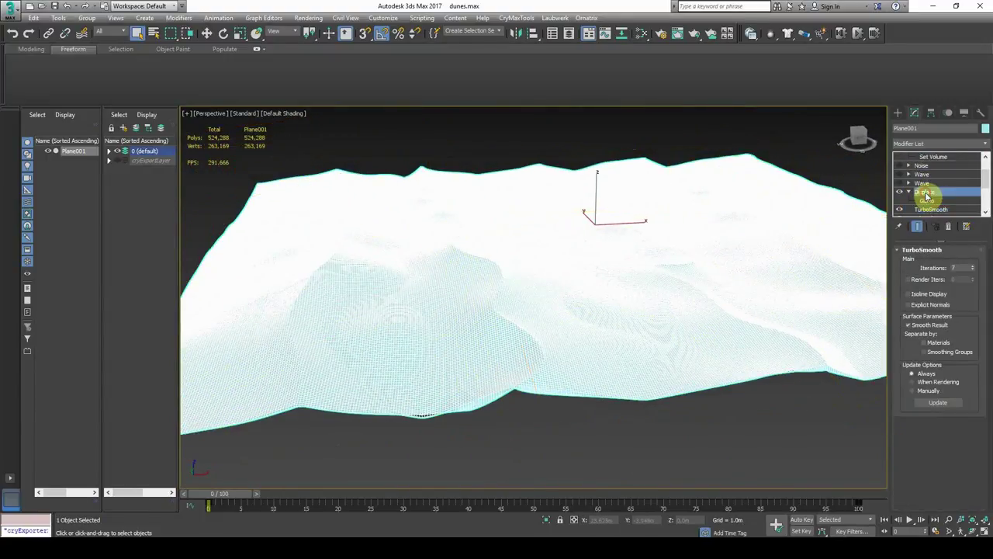
pyautogui.click(925, 210)
pyautogui.scroll(-1, 943, 359)
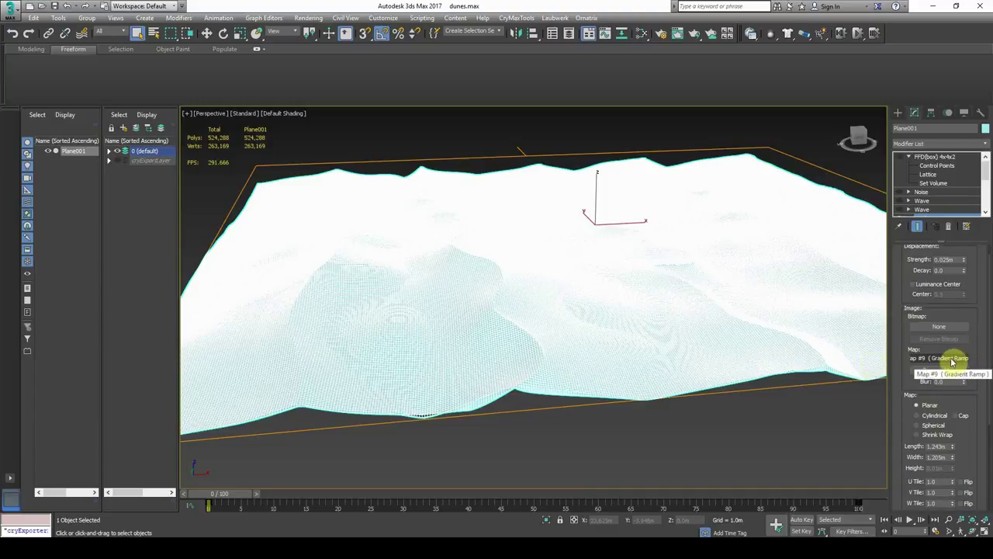
pyautogui.keyDown('alt'); pyautogui.moveTo(395, 275); pyautogui.dragTo(409, 274, button='middle'); pyautogui.keyUp('alt')
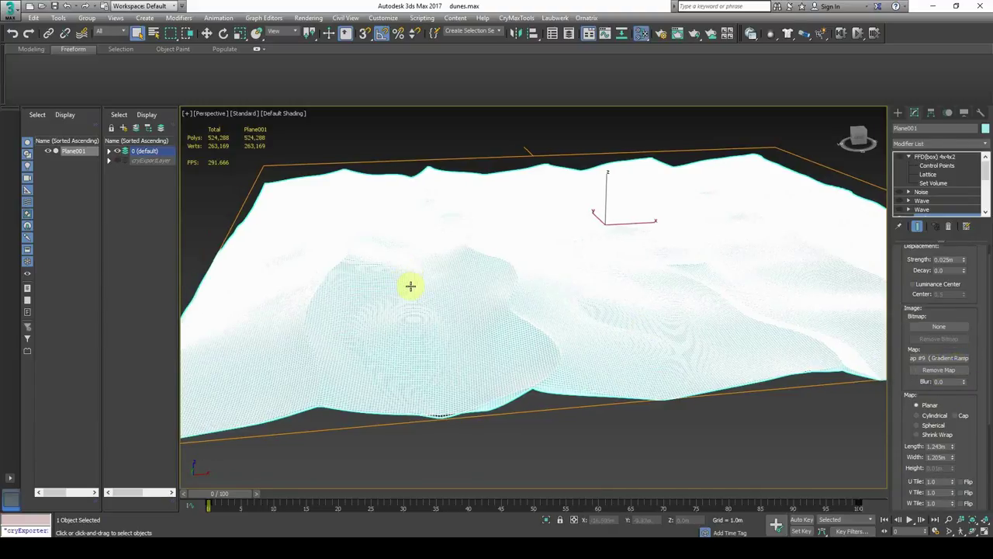
# - Open the Slate Material Editor and reposition the Map #9 Gradient Ramp node in the view
pyautogui.press('m')
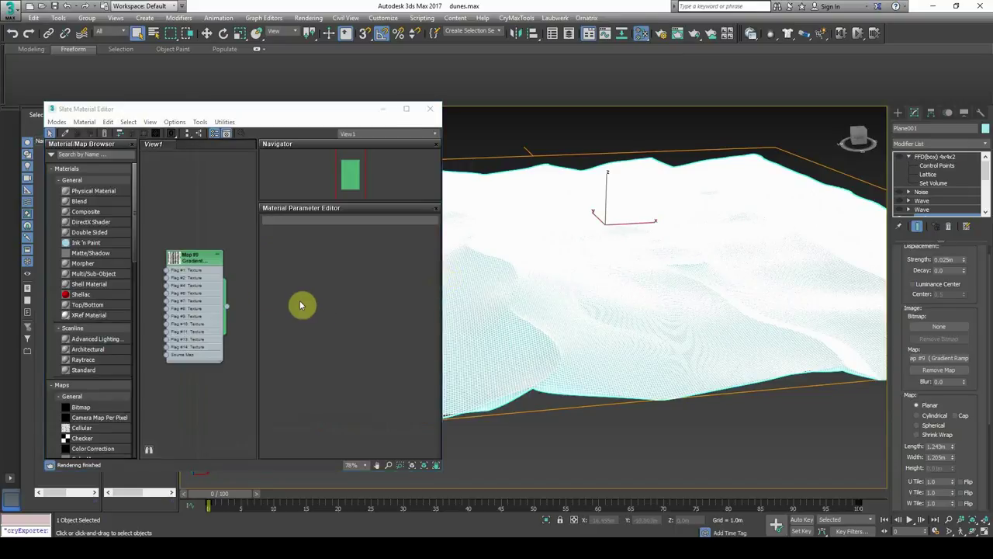
pyautogui.moveTo(187, 262); pyautogui.dragTo(194, 244)
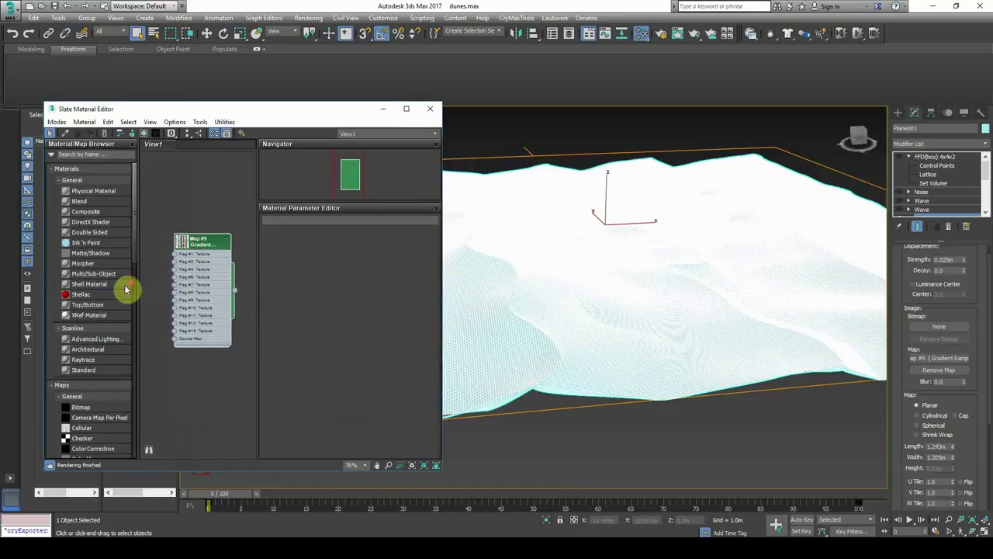
# - Add a new Gradient Ramp map below Map #9 and display its gradient ramp parameters
pyautogui.scroll(-2, 129, 288)
pyautogui.scroll(-4, 132, 282)
pyautogui.scroll(-4, 129, 276)
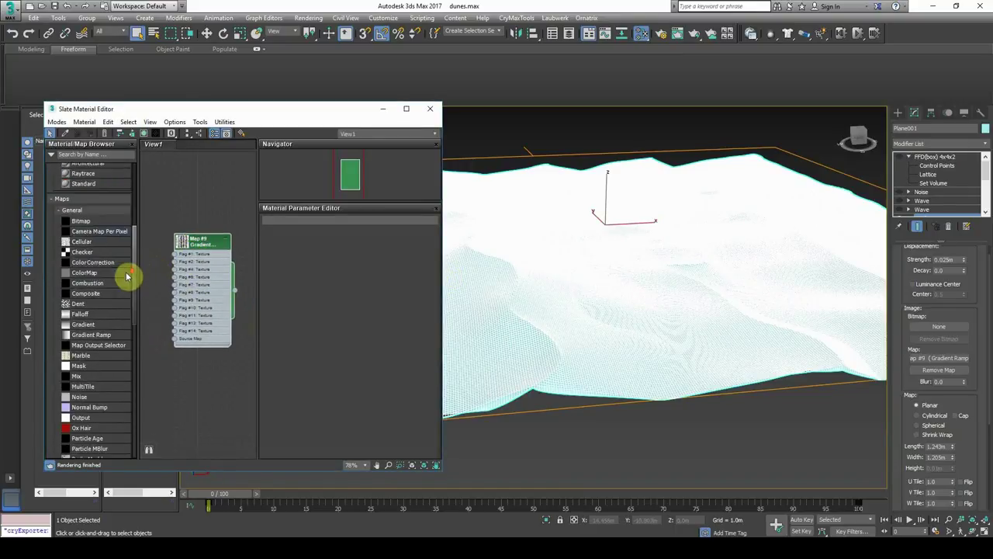
pyautogui.scroll(-4, 101, 311)
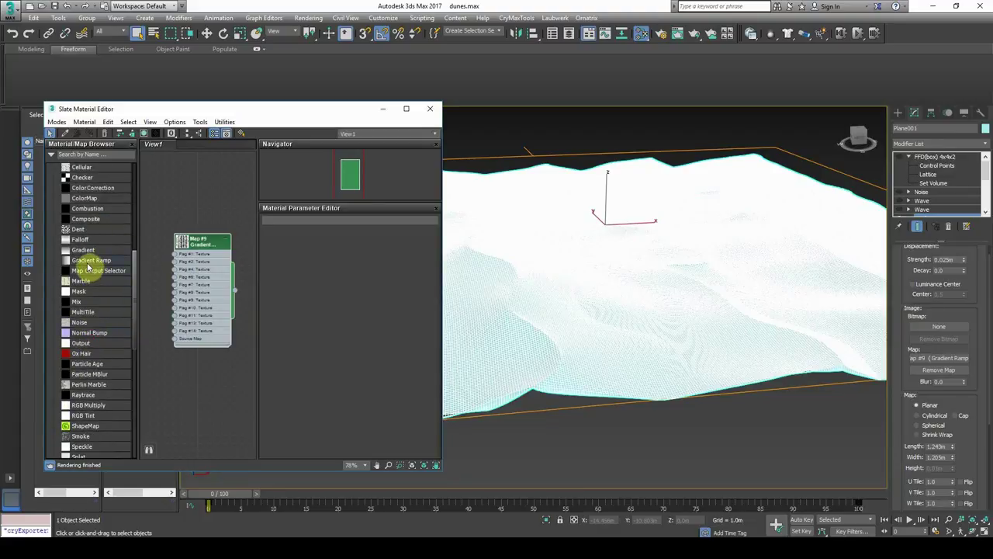
pyautogui.moveTo(82, 262); pyautogui.dragTo(180, 382)
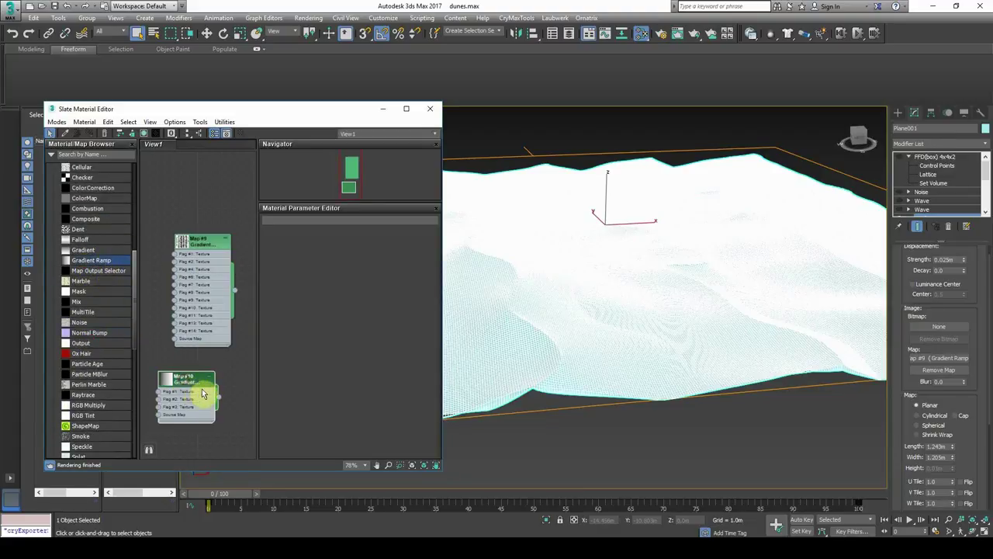
pyautogui.doubleClick(197, 388)
pyautogui.scroll(-2, 365, 303)
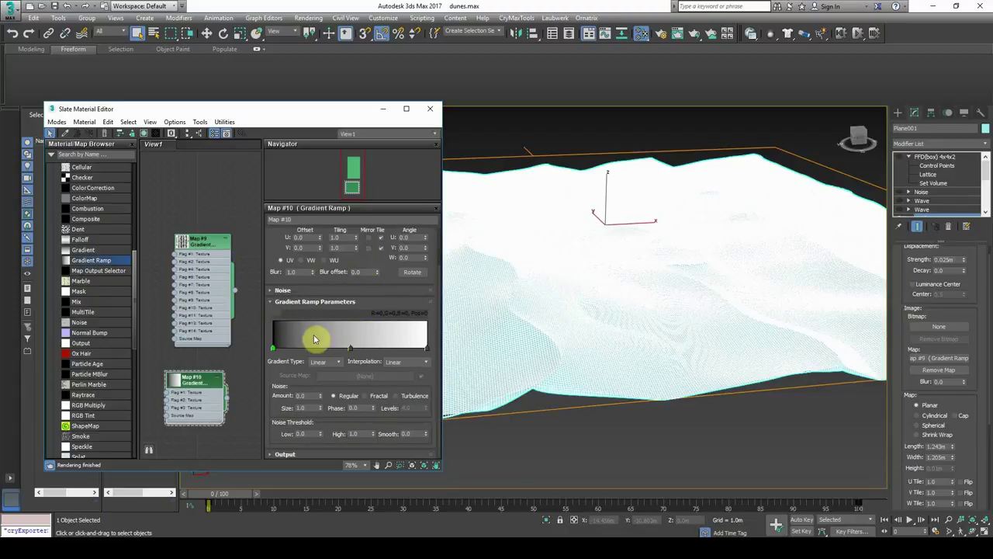
# - Compare with Map #9, return to the new Gradient Ramp and add several flags along its gradient
pyautogui.doubleClick(207, 275)
pyautogui.doubleClick(195, 388)
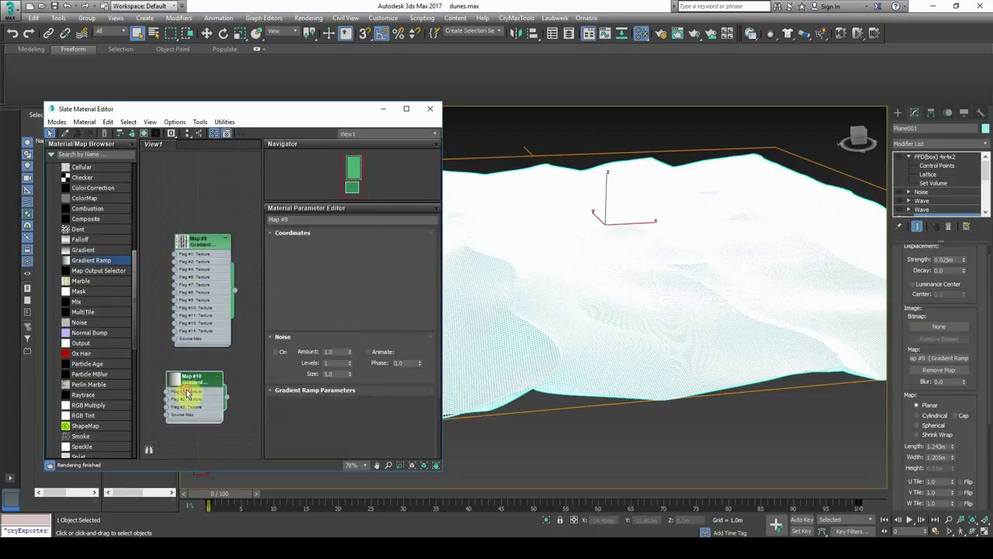
pyautogui.click(333, 348)
pyautogui.scroll(-2, 334, 349)
pyautogui.click(289, 343)
pyautogui.click(318, 343)
pyautogui.click(324, 343)
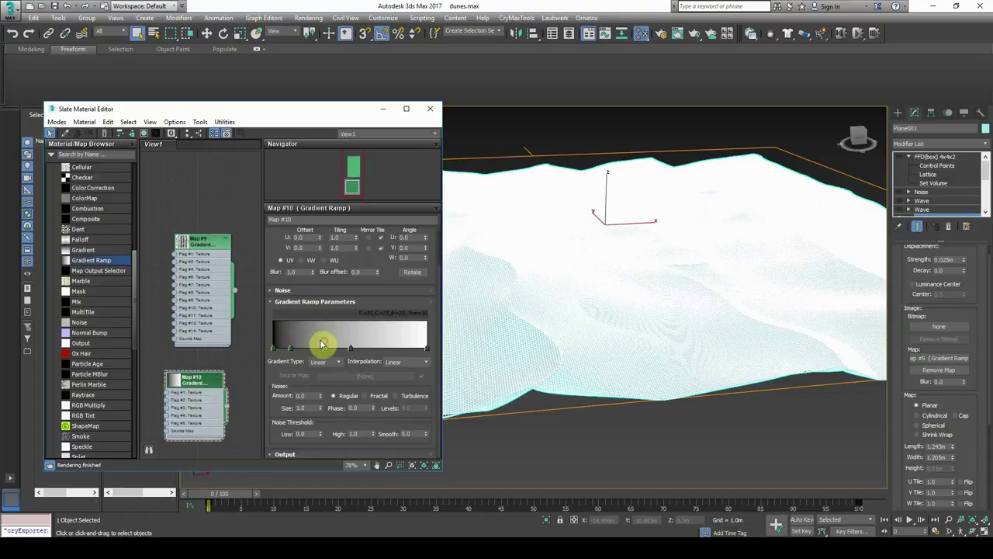
pyautogui.click(354, 342)
pyautogui.click(302, 342)
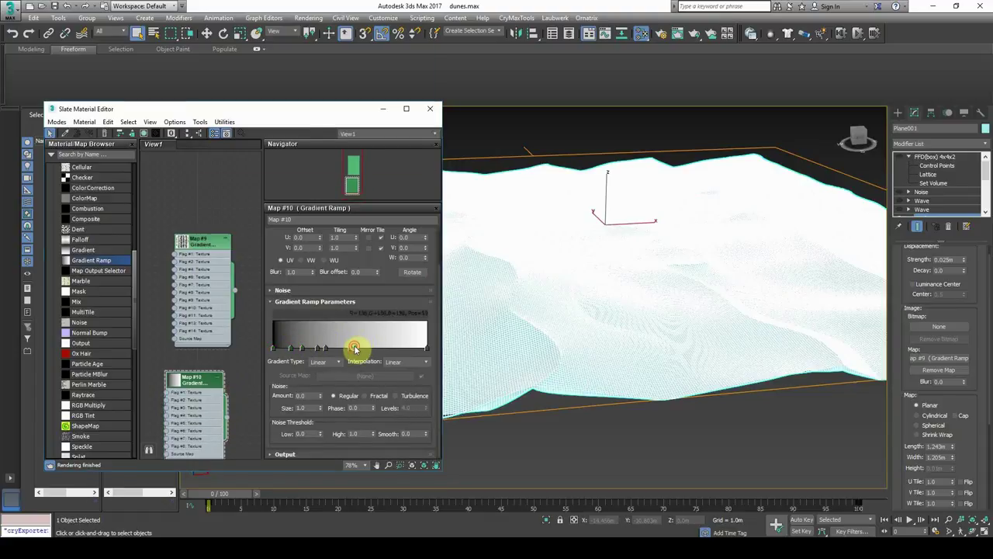
# - Set the flag just past the middle of the new ramp to black and keep the gradient type Linear
pyautogui.doubleClick(354, 348)
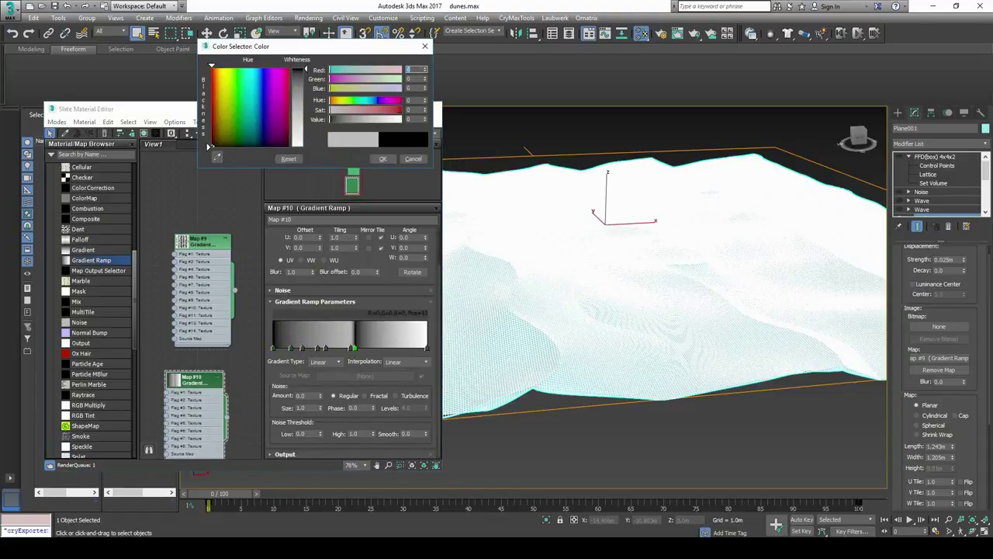
pyautogui.click(382, 158)
pyautogui.click(332, 361)
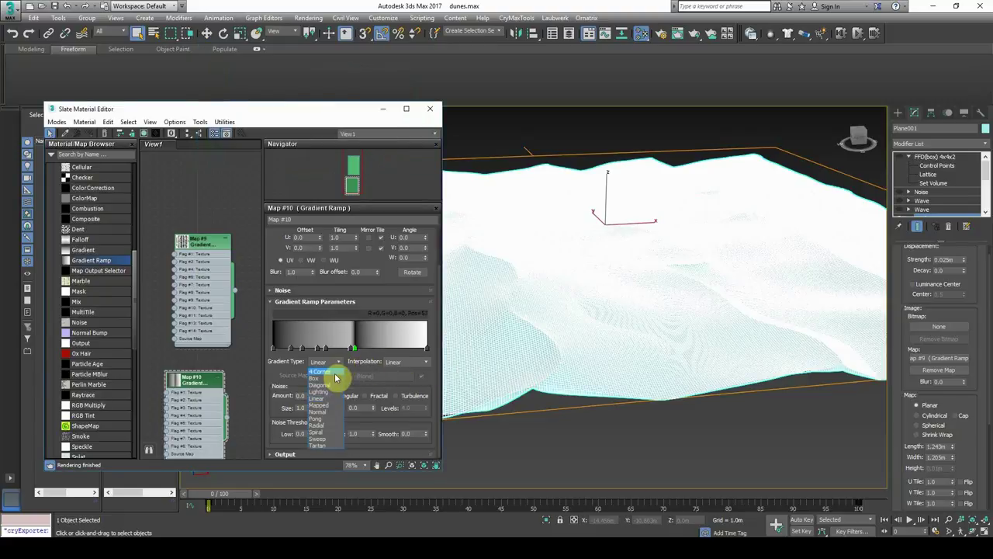
pyautogui.click(336, 363)
pyautogui.click(337, 362)
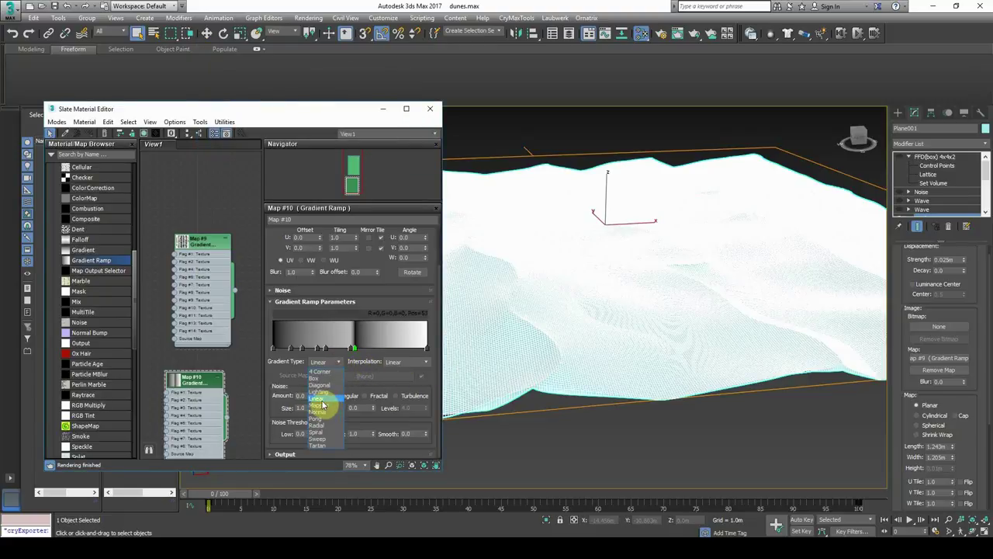
pyautogui.click(326, 400)
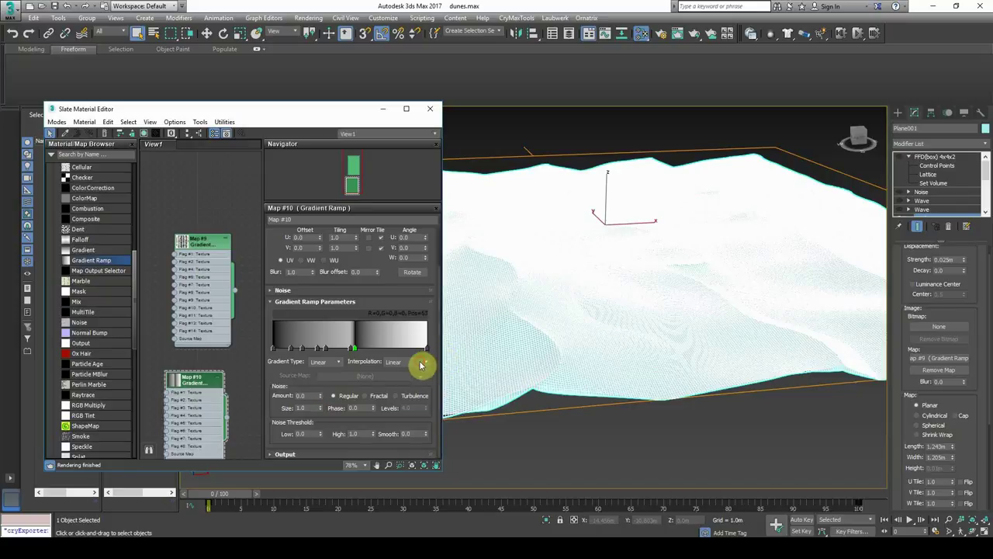
# - Try Ease In and Ease Out interpolation on the new gradient ramp
pyautogui.click(420, 363)
pyautogui.click(408, 376)
pyautogui.click(415, 363)
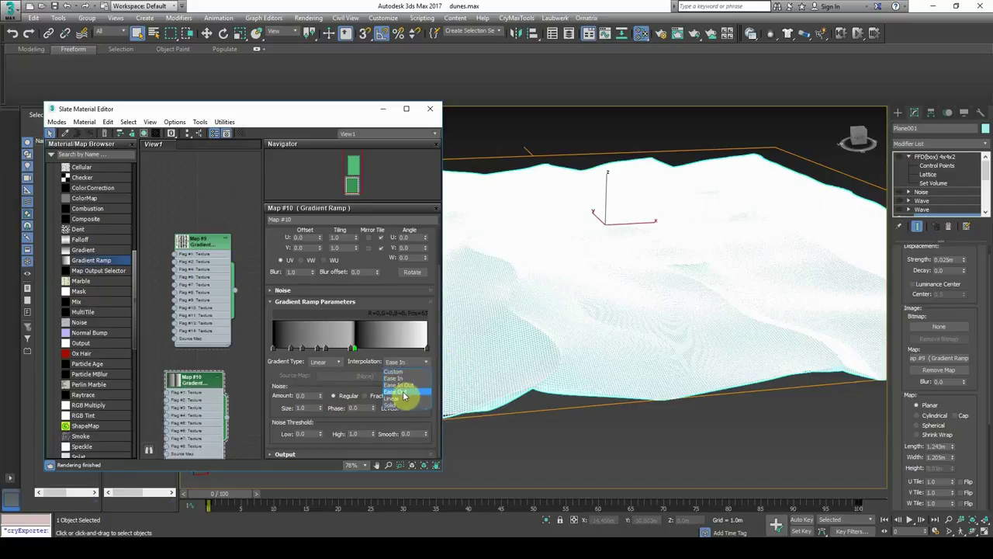
pyautogui.click(406, 394)
# - Add a grey flag at about position 45, set the interpolation to Ease In, and switch to Ease Out for the black flag
pyautogui.moveTo(355, 347); pyautogui.dragTo(340, 339)
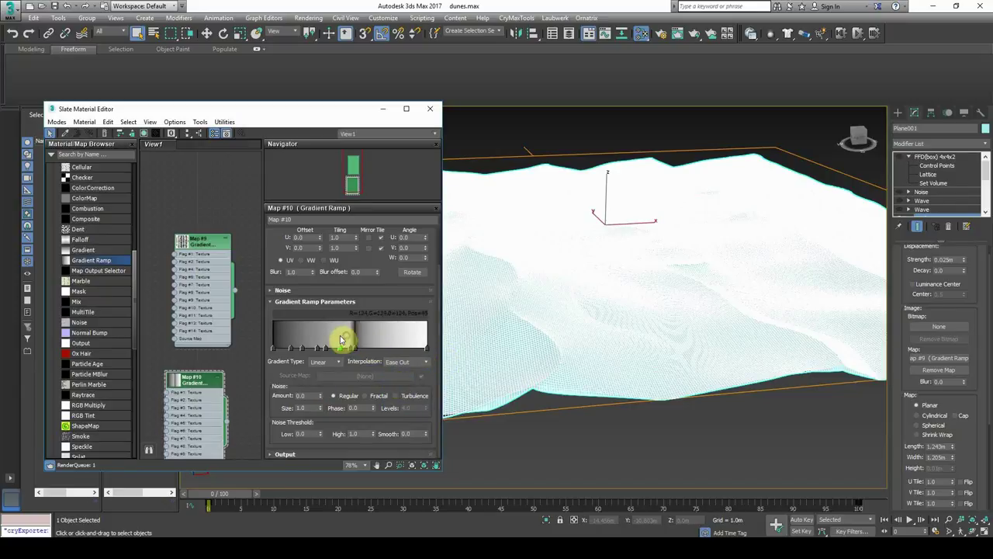
pyautogui.click(417, 362)
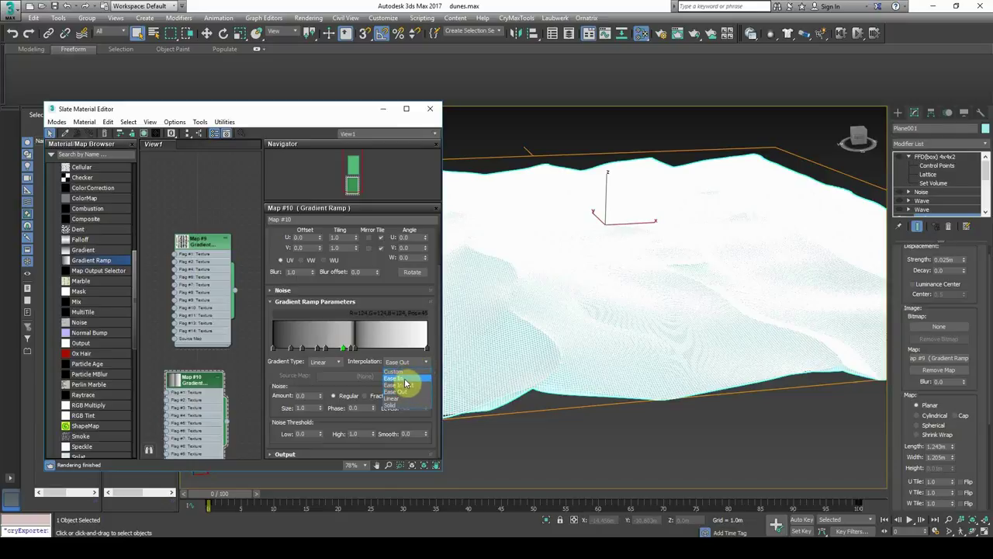
pyautogui.click(405, 378)
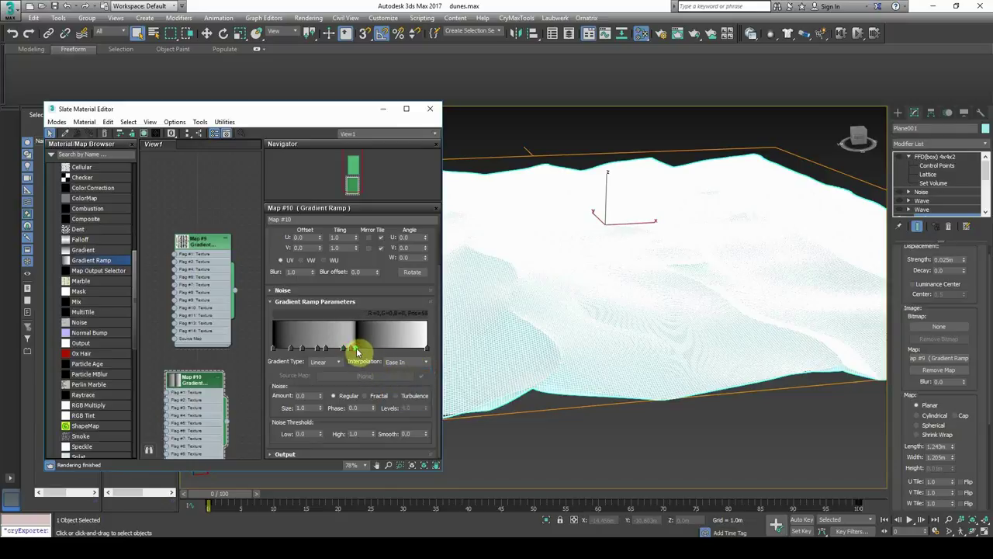
pyautogui.click(398, 361)
pyautogui.click(405, 394)
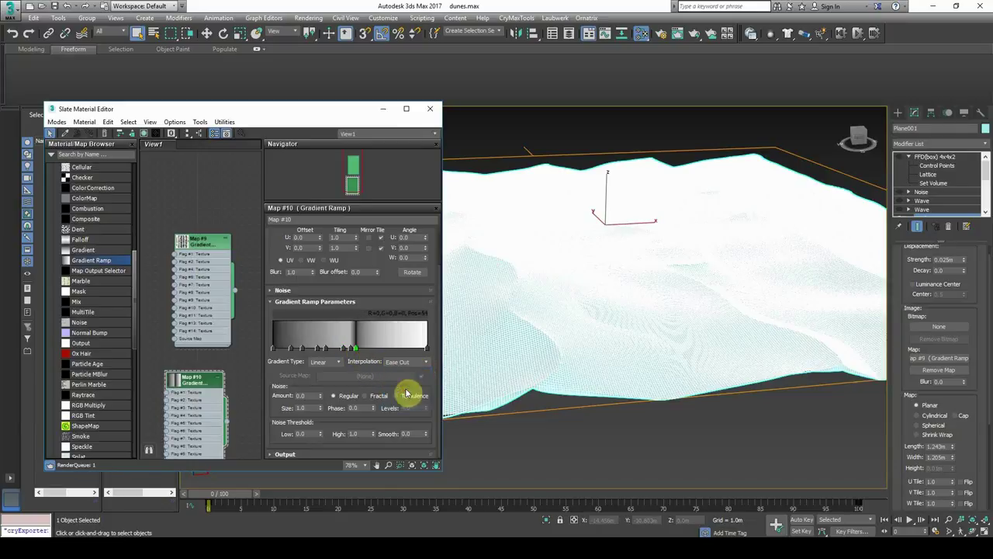
# - Delete the new Gradient Ramp node and display the parameters of Map #9
pyautogui.press('Delete')
pyautogui.doubleClick(206, 326)
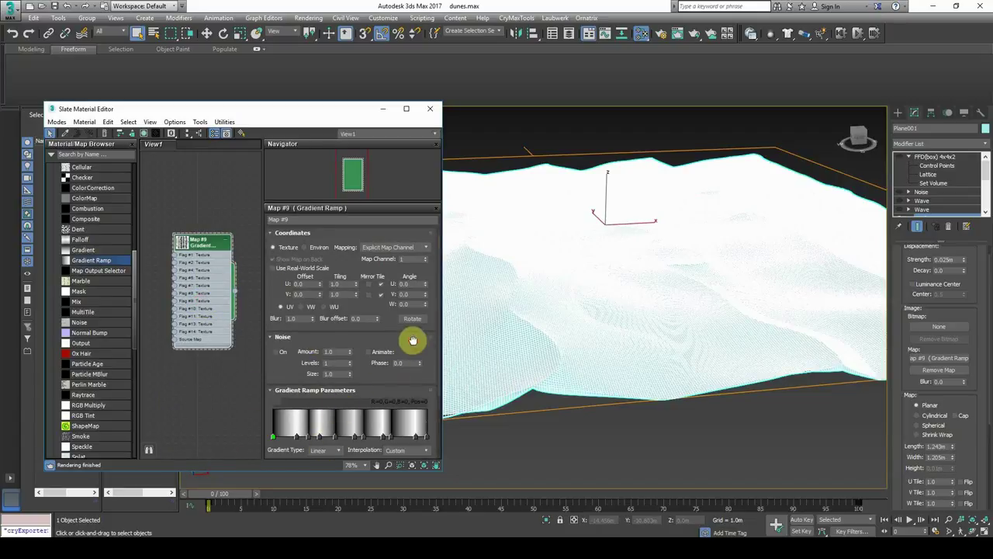
# - Keep the ramp's interpolation at Custom and inspect the color and flag properties of the white flag at position 15
pyautogui.scroll(-3, 412, 340)
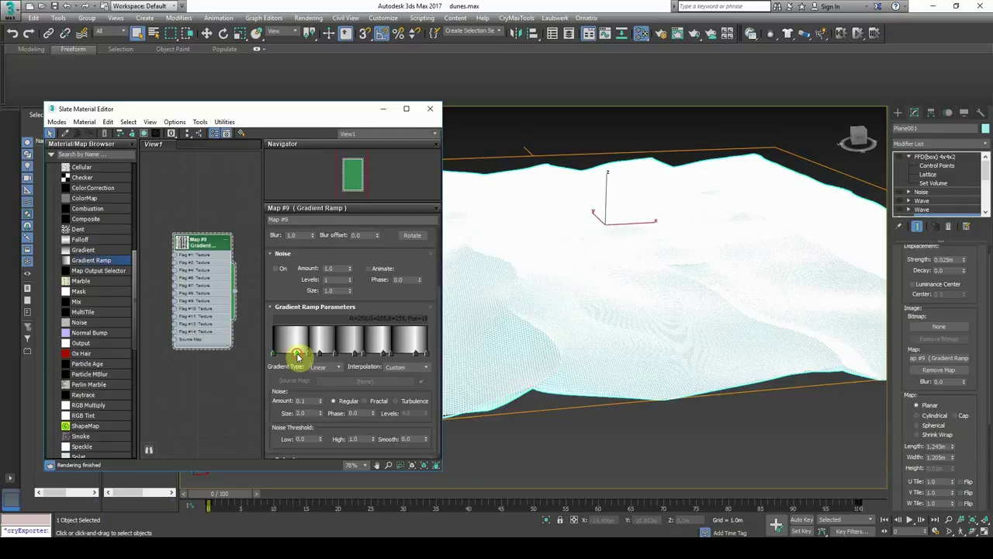
pyautogui.click(403, 367)
pyautogui.click(404, 378)
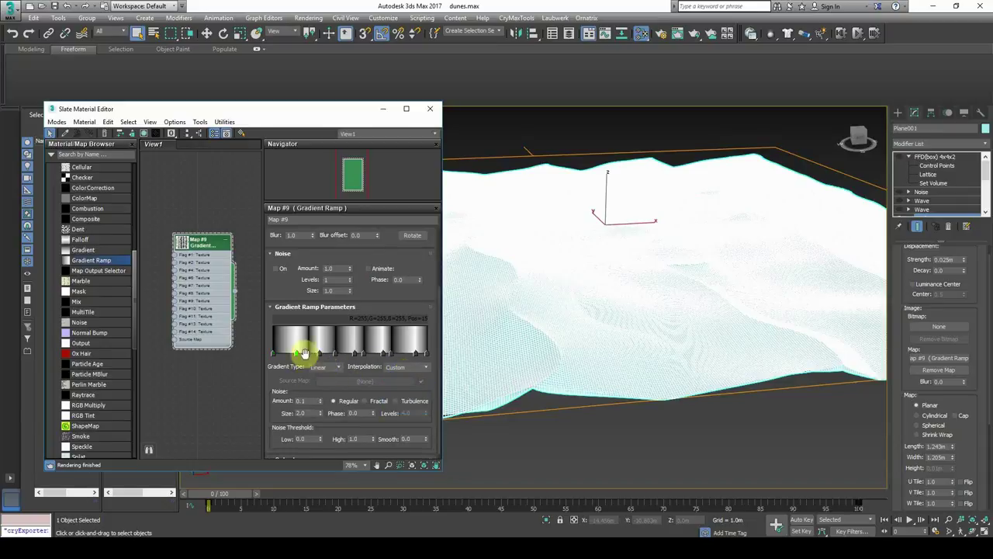
pyautogui.doubleClick(296, 354)
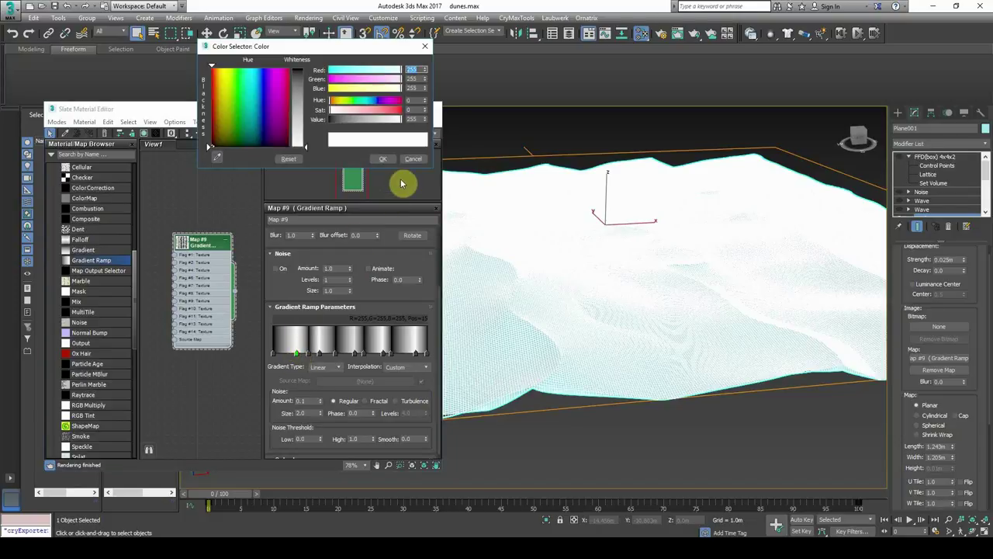
pyautogui.click(412, 161)
pyautogui.rightClick(297, 354)
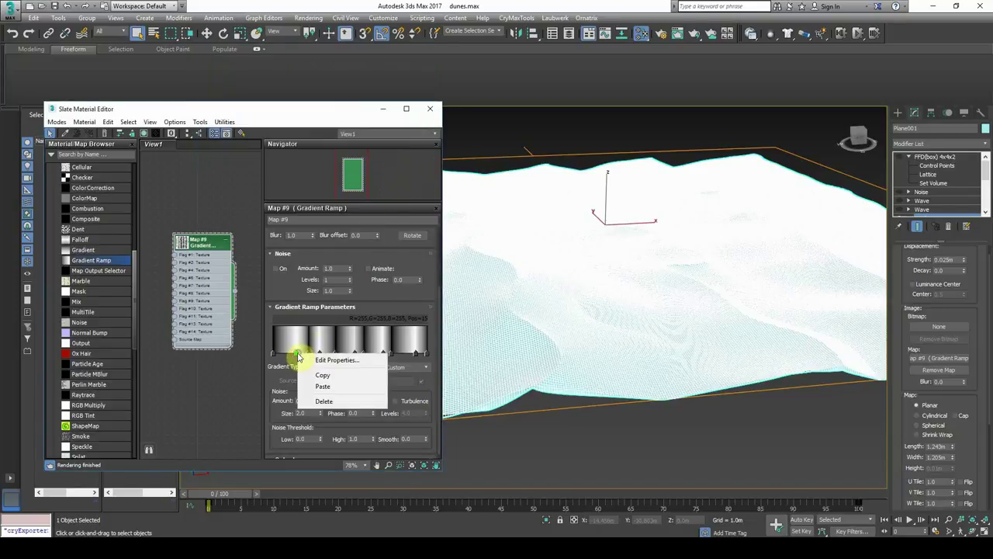
pyautogui.click(331, 362)
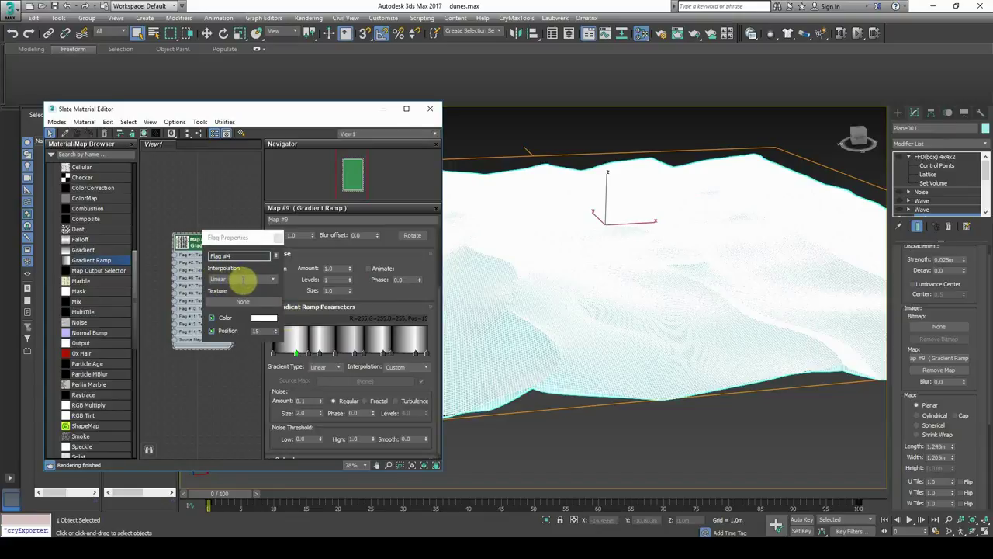
pyautogui.click(277, 236)
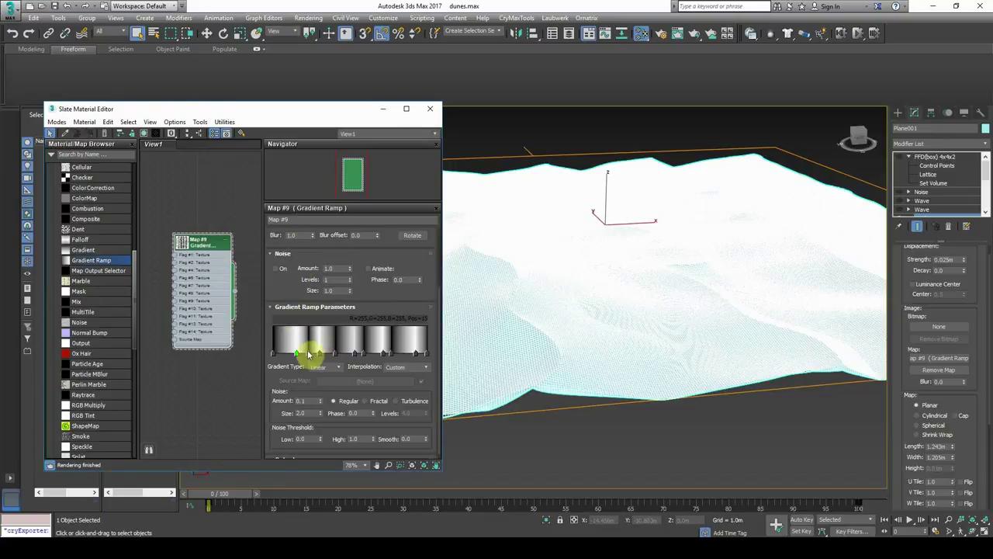
# - Check the interpolation in the properties of the black flag at position 23
pyautogui.rightClick(309, 357)
pyautogui.click(326, 362)
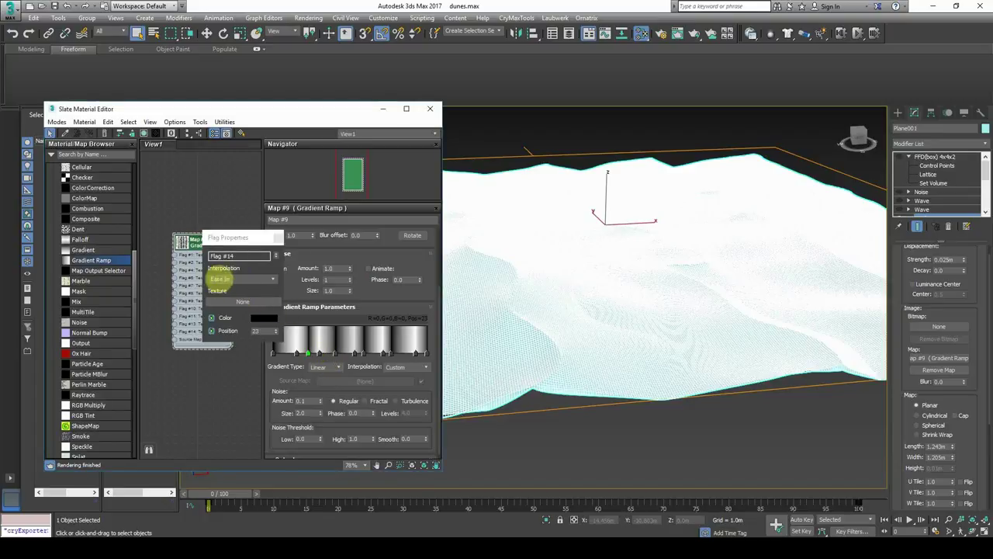
pyautogui.click(278, 237)
# - Deselect the plane and examine the shaded dune shapes up close and from a raised angle
pyautogui.click(612, 446)
pyautogui.keyDown('alt'); pyautogui.moveTo(632, 383); pyautogui.dragTo(672, 337, button='middle'); pyautogui.keyUp('alt')
pyautogui.scroll(4, 647, 297)
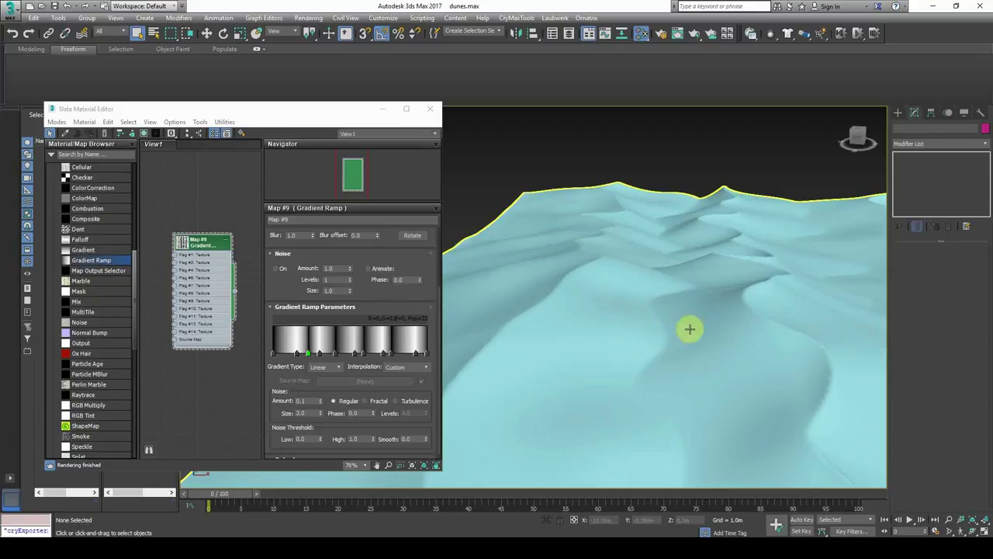
pyautogui.keyDown('alt'); pyautogui.moveTo(753, 303); pyautogui.dragTo(624, 376, button='middle'); pyautogui.keyUp('alt')
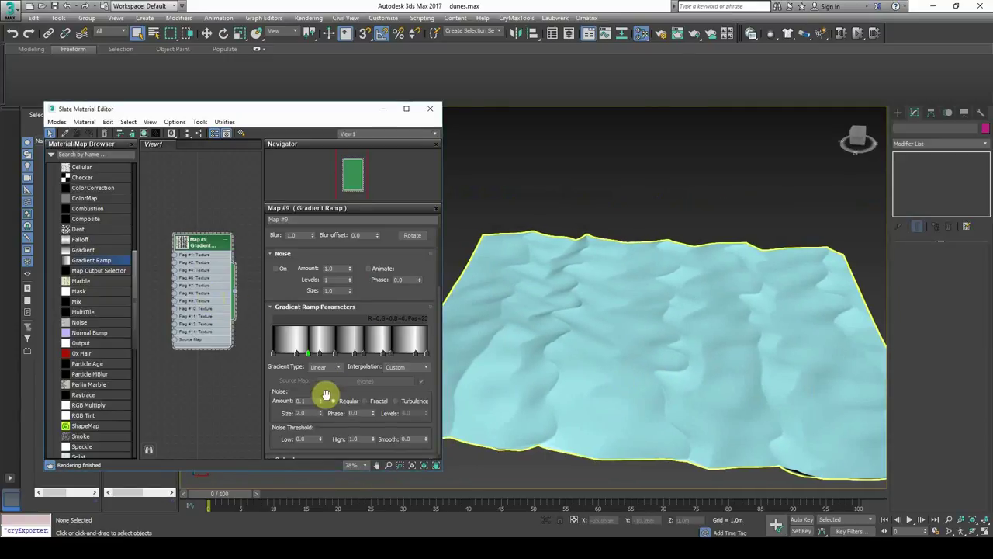
# - Compare the dunes with the Gradient Ramp's noise amount at 0 and 0.1, finishing at 0.1
pyautogui.scroll(-1, 332, 344)
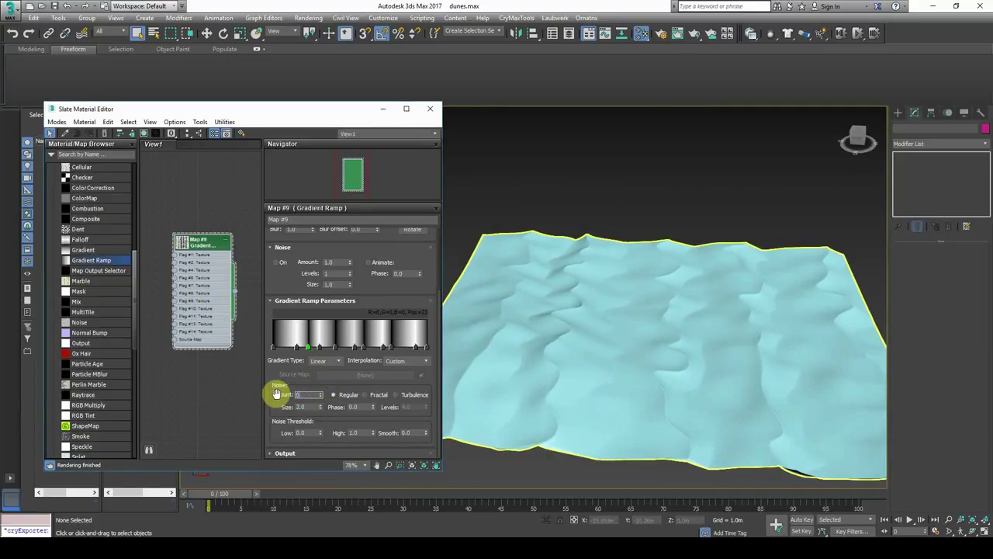
pyautogui.press('Return')
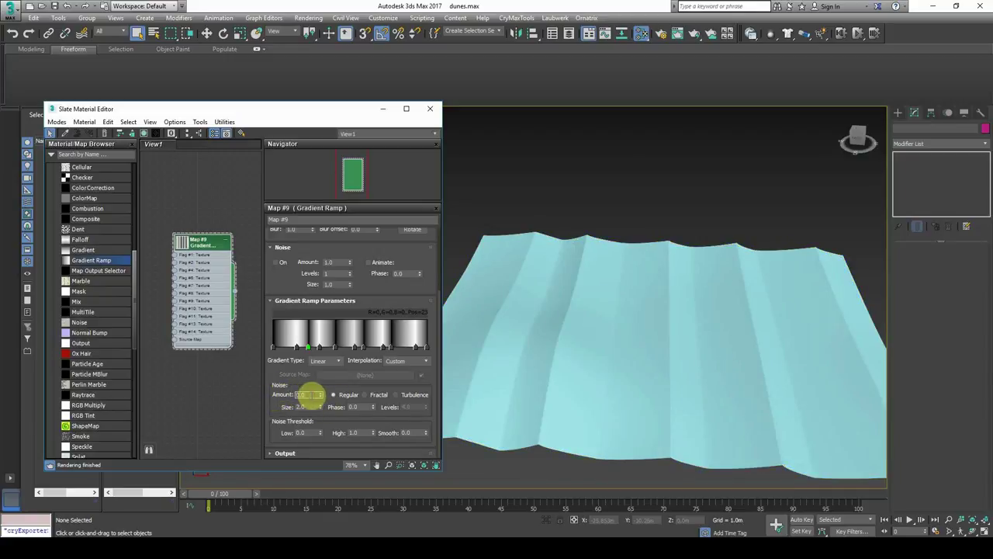
pyautogui.write('0.1')
pyautogui.press('Return')
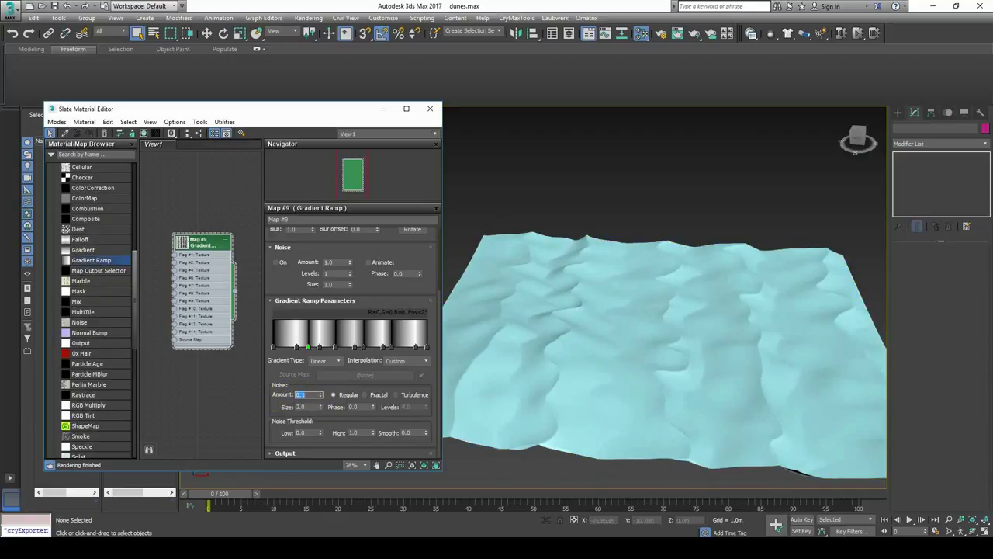
pyautogui.write('0')
pyautogui.press('Return')
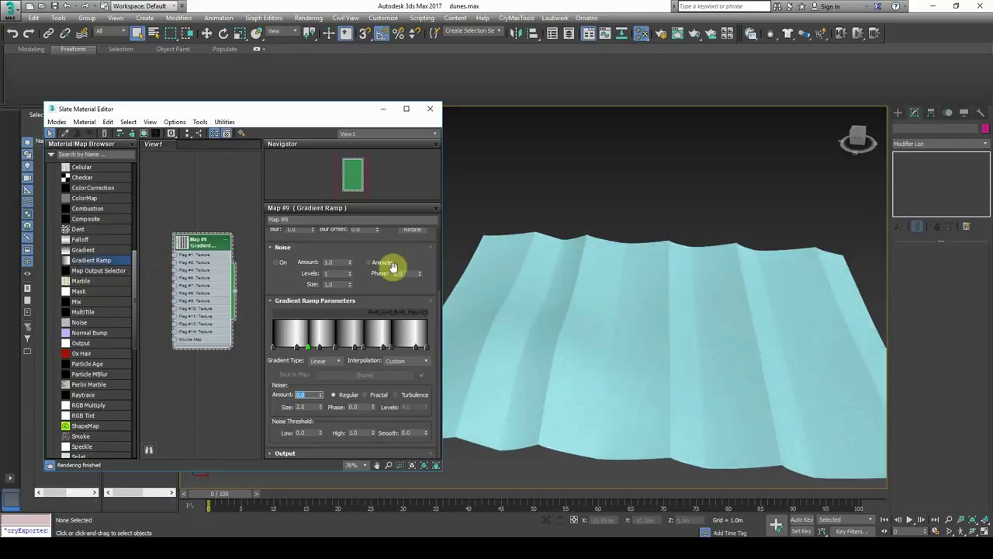
pyautogui.doubleClick(310, 348)
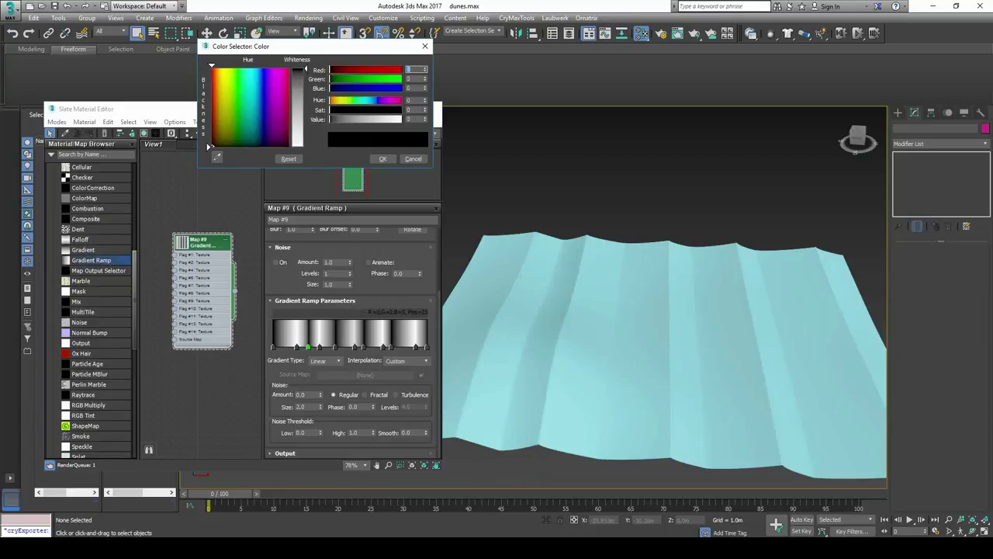
pyautogui.click(413, 161)
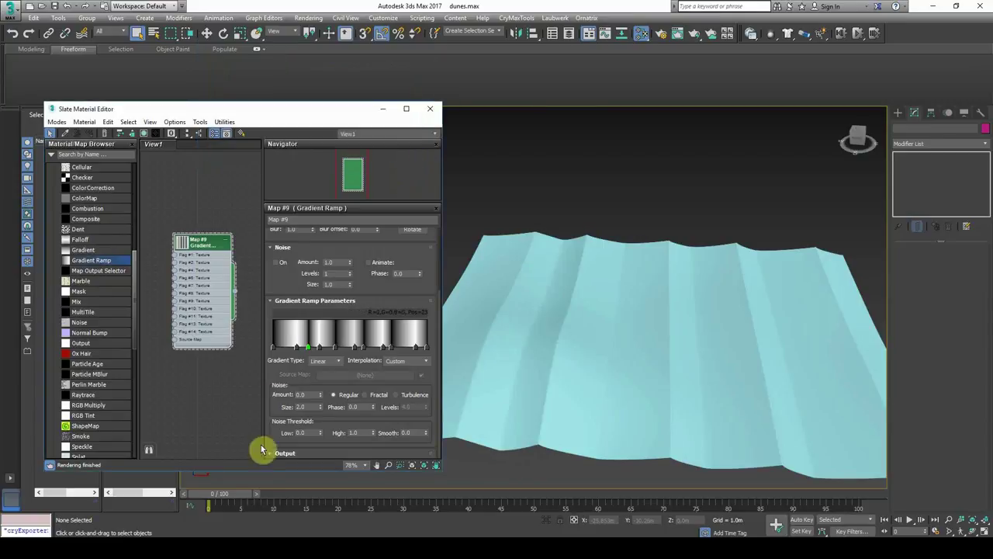
pyautogui.write('0.1')
pyautogui.press('Return')
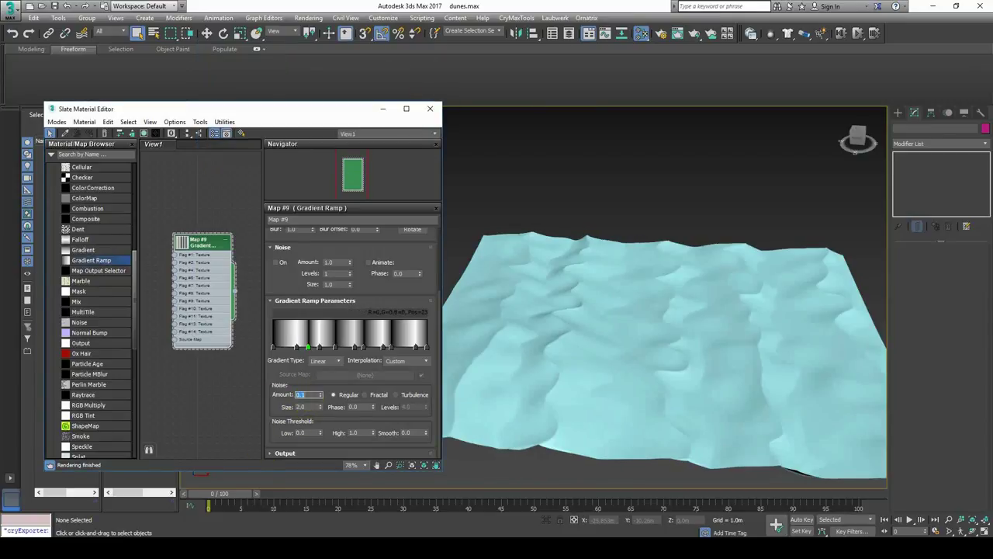
# - Select the dune plane and turn on its Wave modifiers, toggling the lower one to compare its effect
pyautogui.keyDown('alt'); pyautogui.moveTo(590, 307); pyautogui.dragTo(613, 296, button='middle'); pyautogui.keyUp('alt')
pyautogui.click(613, 296)
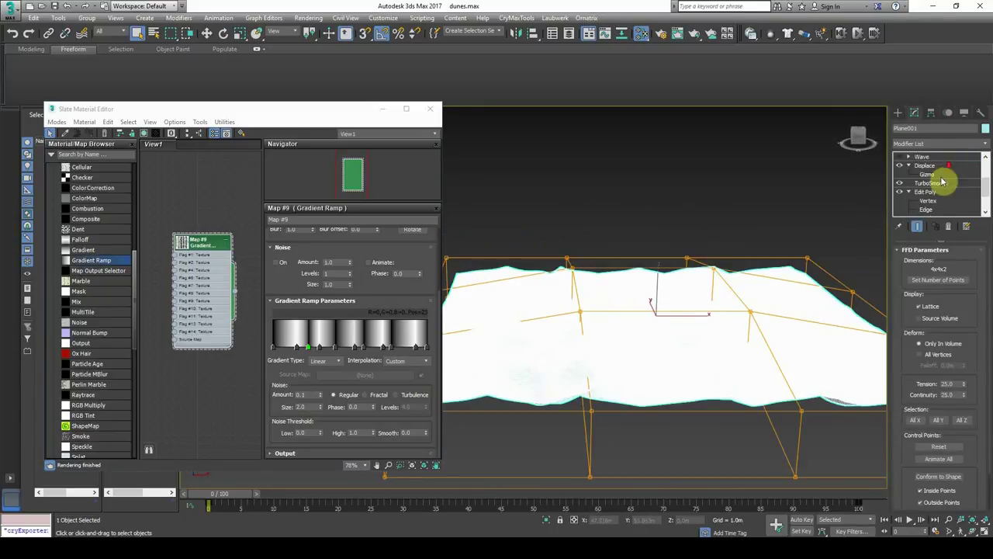
pyautogui.click(902, 186)
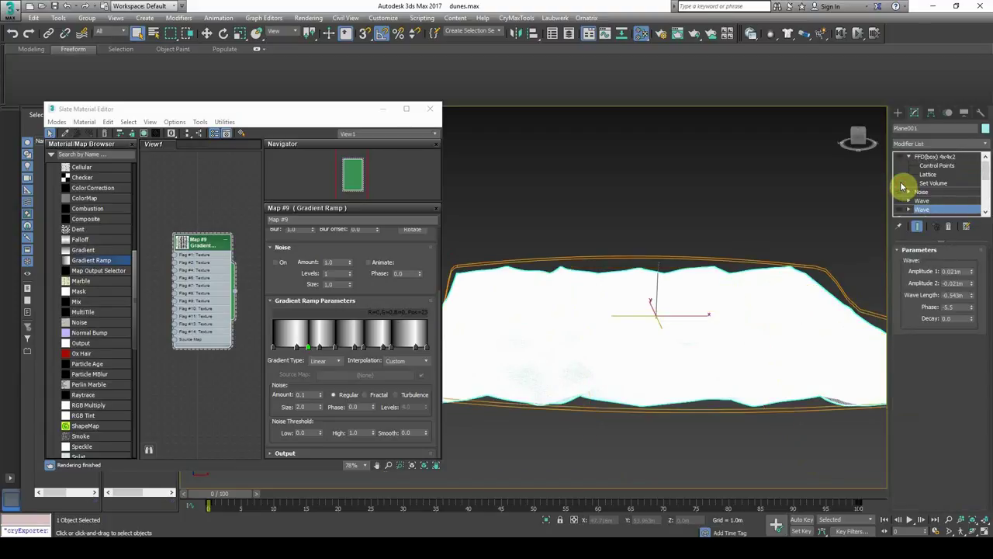
pyautogui.keyDown('alt'); pyautogui.moveTo(664, 334); pyautogui.dragTo(718, 341, button='middle'); pyautogui.keyUp('alt')
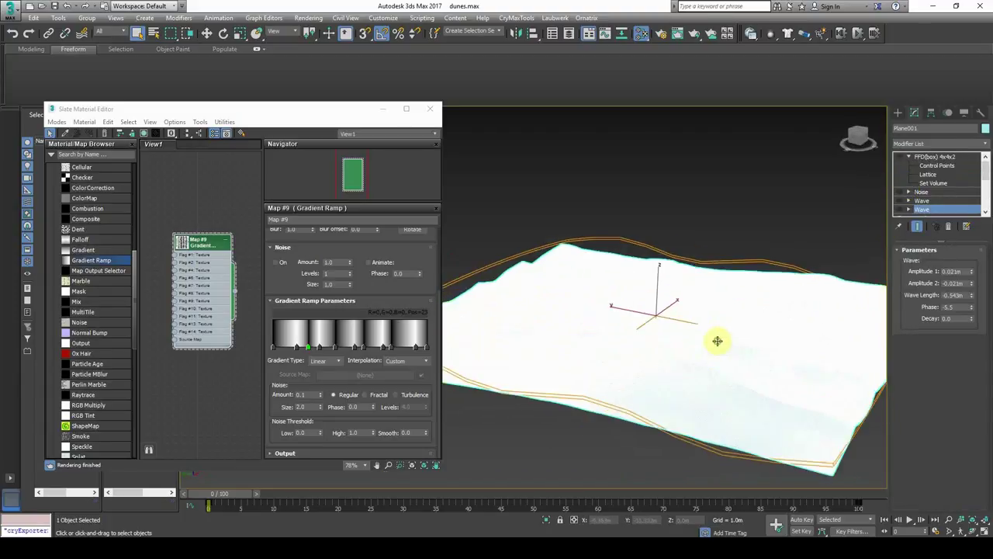
pyautogui.click(899, 211)
pyautogui.click(899, 211)
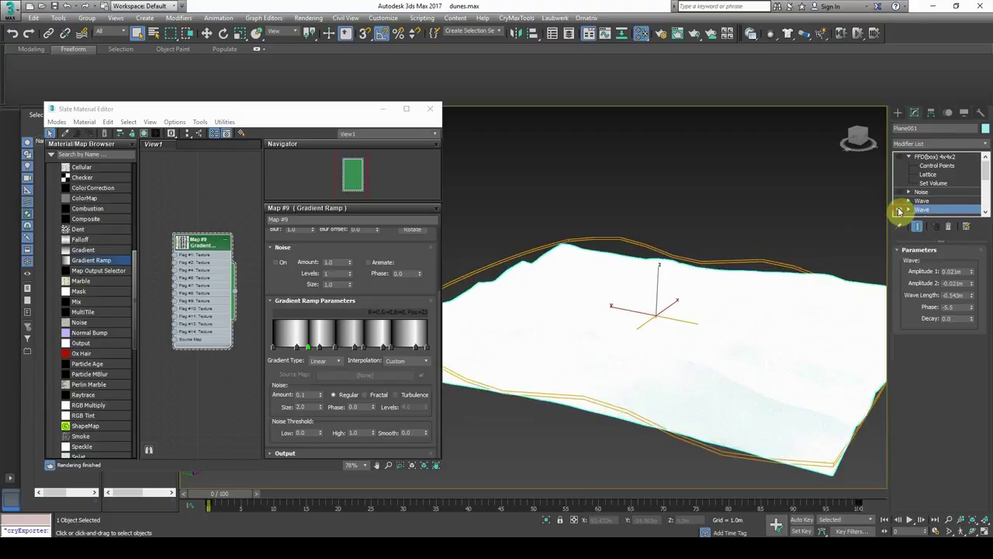
pyautogui.click(899, 211)
pyautogui.click(899, 211)
pyautogui.click(900, 211)
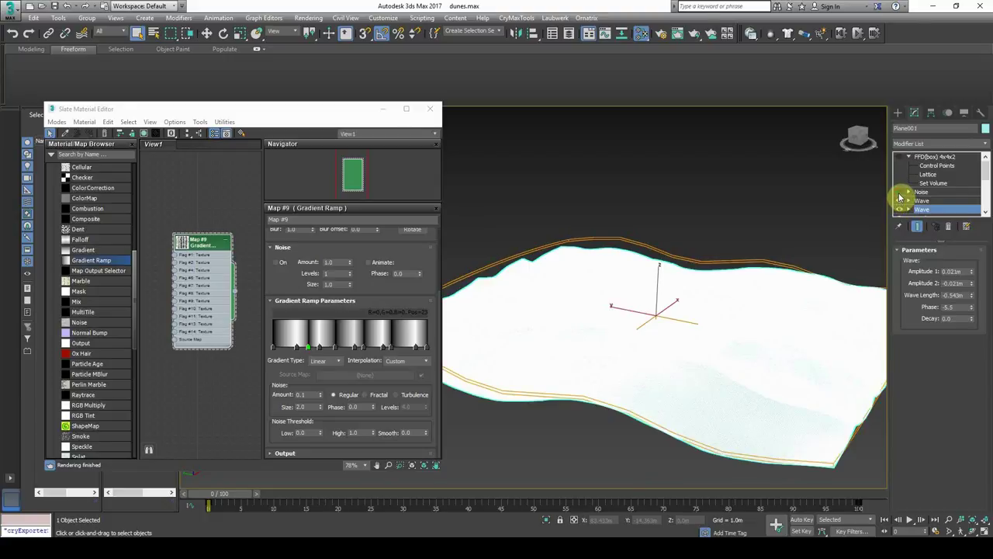
# - Enable the plane's Noise modifier, display its parameters, and toggle it to compare its effect on the dunes
pyautogui.click(900, 192)
pyautogui.click(900, 192)
pyautogui.click(900, 193)
pyautogui.click(900, 192)
pyautogui.click(900, 192)
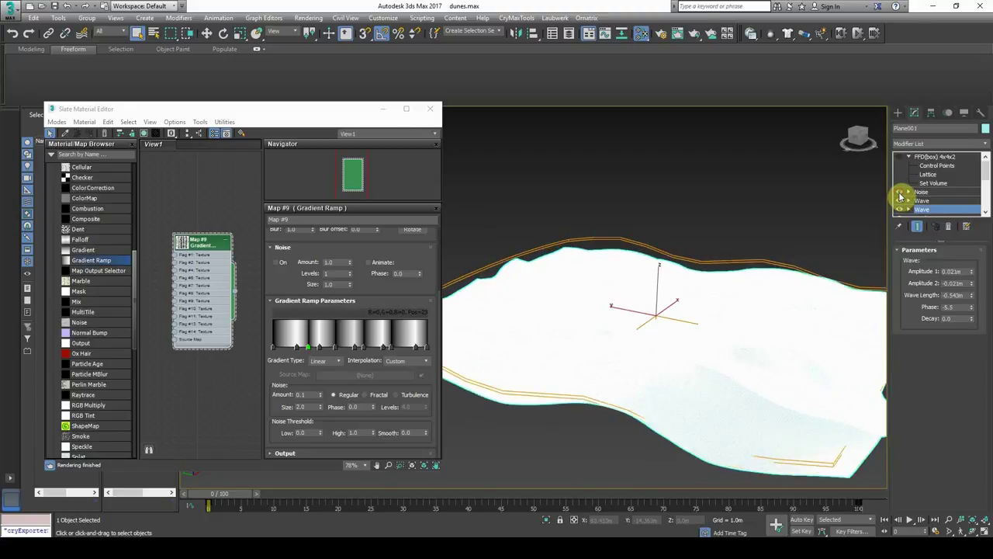
pyautogui.click(899, 193)
pyautogui.click(900, 194)
pyautogui.click(920, 192)
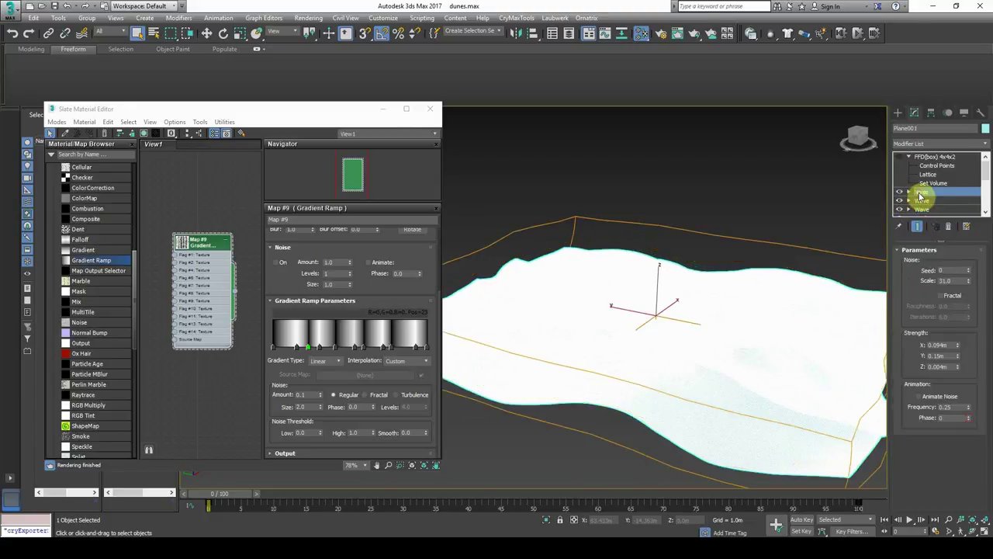
pyautogui.click(900, 193)
pyautogui.click(900, 194)
# - Deselect the plane and examine the dunes deformed by the Wave and Noise modifiers up close
pyautogui.keyDown('alt'); pyautogui.moveTo(740, 296); pyautogui.dragTo(657, 298, button='middle'); pyautogui.keyUp('alt')
pyautogui.click(676, 227)
pyautogui.scroll(4, 678, 303)
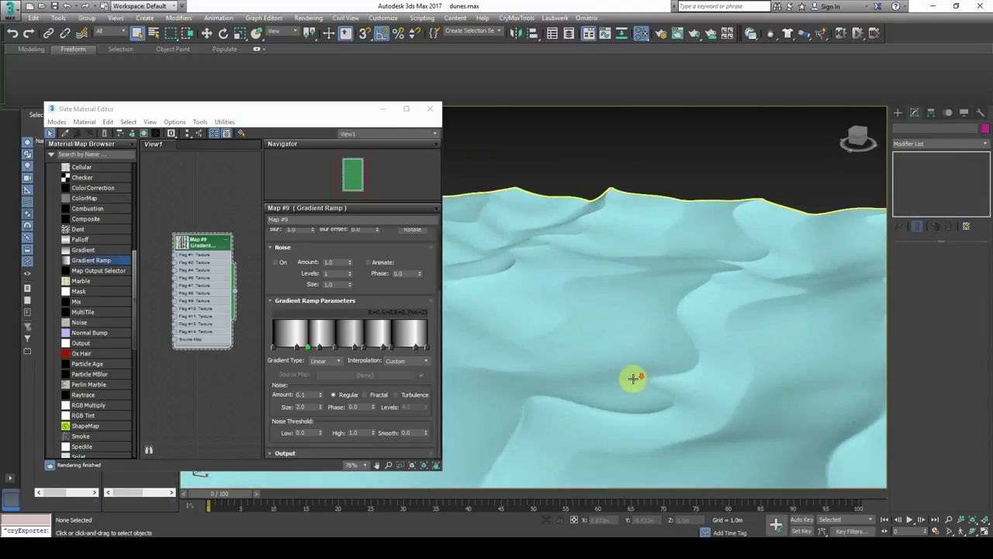
pyautogui.scroll(-3, 634, 378)
pyautogui.keyDown('alt'); pyautogui.moveTo(633, 380); pyautogui.dragTo(603, 377, button='middle'); pyautogui.keyUp('alt')
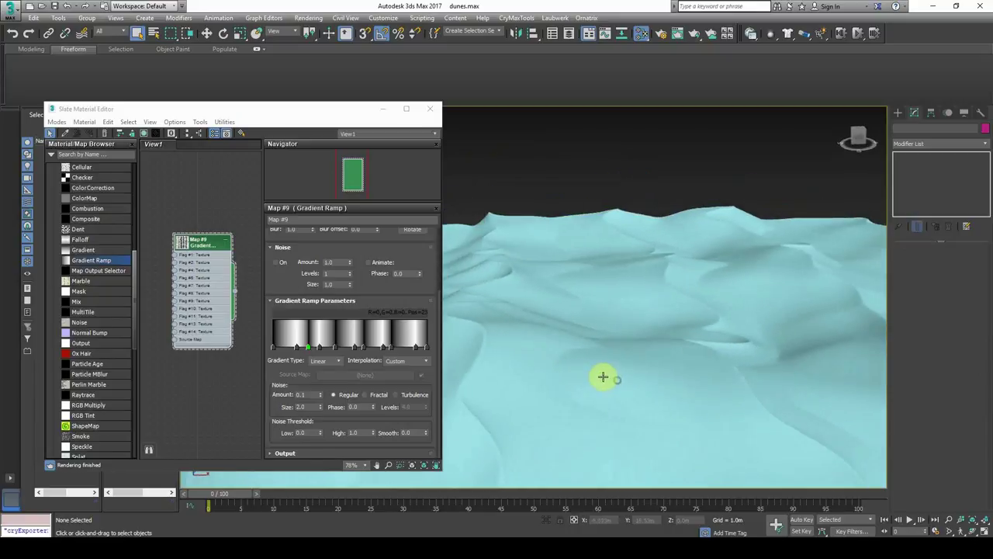
# - Select the dune plane, turn on its FFD(box) 4x4x2 modifier, and close the Slate Material Editor
pyautogui.click(623, 363)
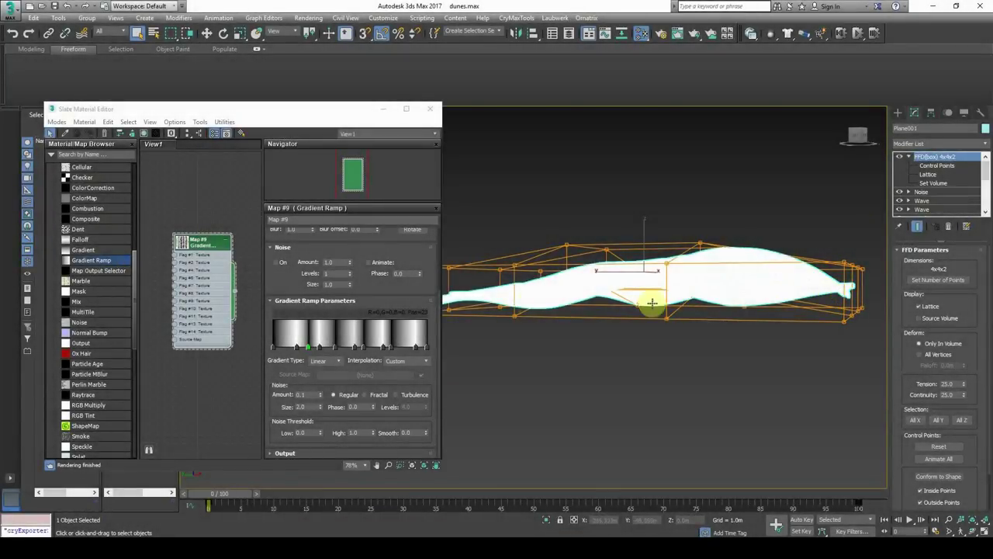
pyautogui.moveTo(697, 288); pyautogui.dragTo(734, 307, button='middle')
pyautogui.click(429, 108)
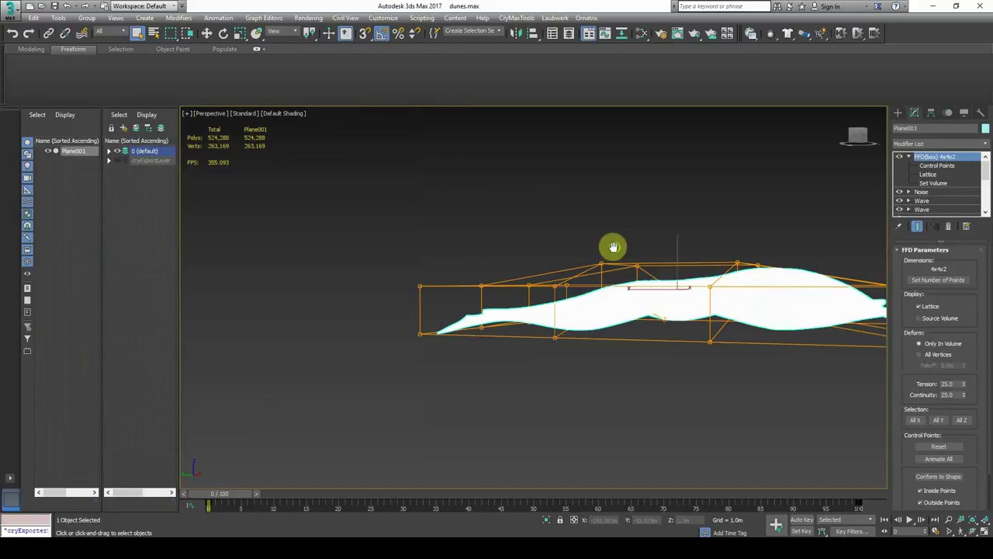
pyautogui.keyDown('alt'); pyautogui.moveTo(614, 244); pyautogui.dragTo(602, 339, button='middle'); pyautogui.keyUp('alt')
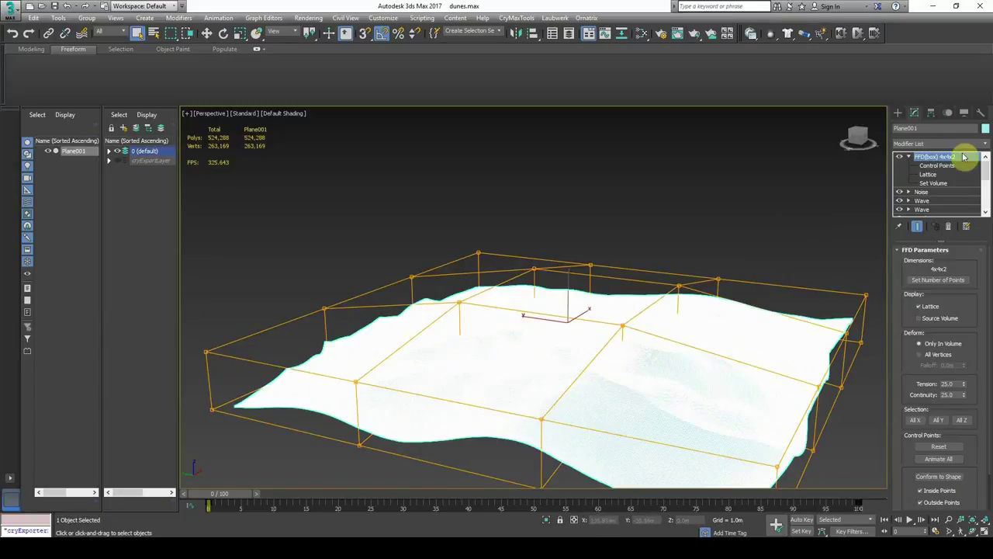
# - Add an Unwrap UVW modifier on top of the dune plane's stack and open its UV Editor
pyautogui.click(787, 257)
pyautogui.keyDown('alt'); pyautogui.moveTo(787, 257); pyautogui.dragTo(641, 339, button='middle'); pyautogui.keyUp('alt')
pyautogui.click(641, 339)
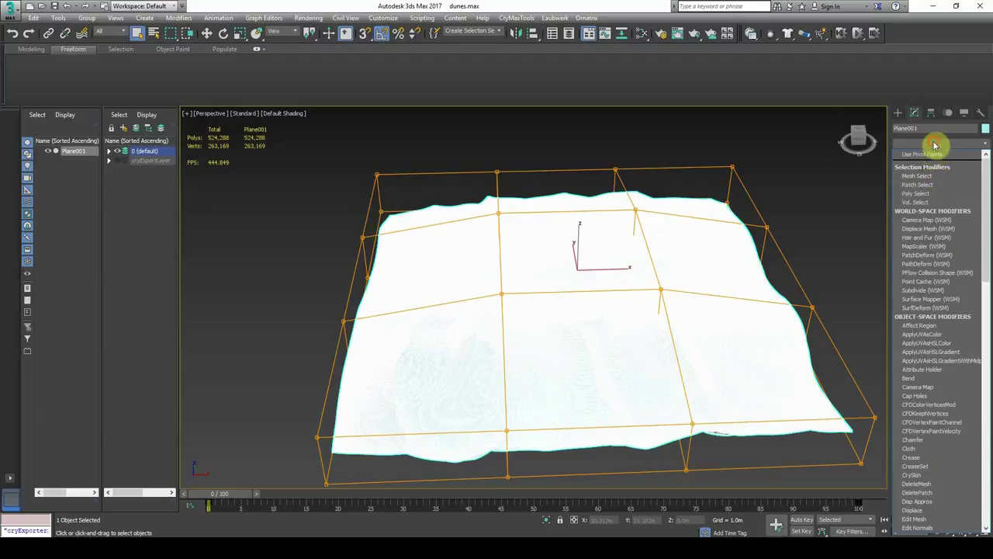
pyautogui.click(846, 184)
pyautogui.moveTo(711, 311); pyautogui.dragTo(683, 310, button='middle')
pyautogui.click(680, 310)
pyautogui.click(916, 147)
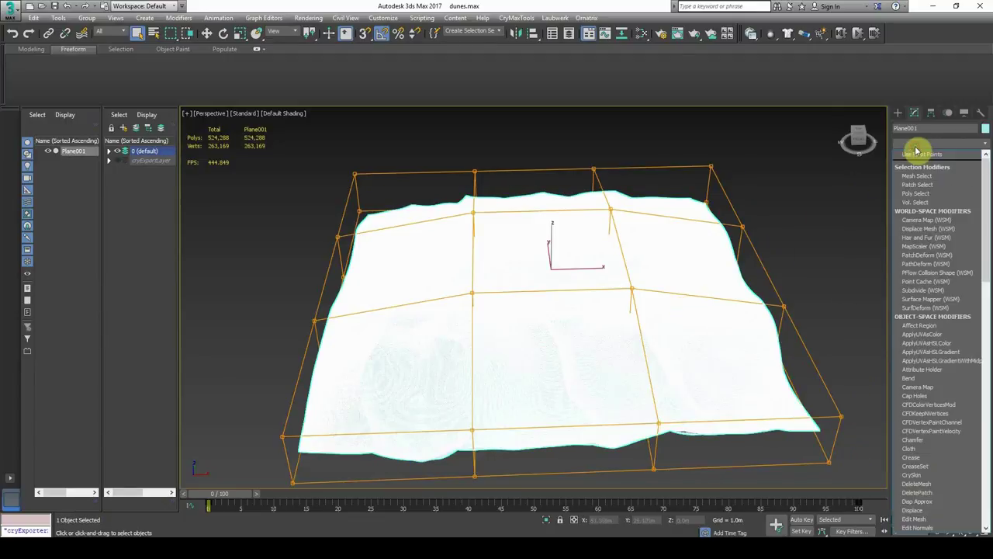
pyautogui.scroll(-20, 917, 256)
pyautogui.click(944, 437)
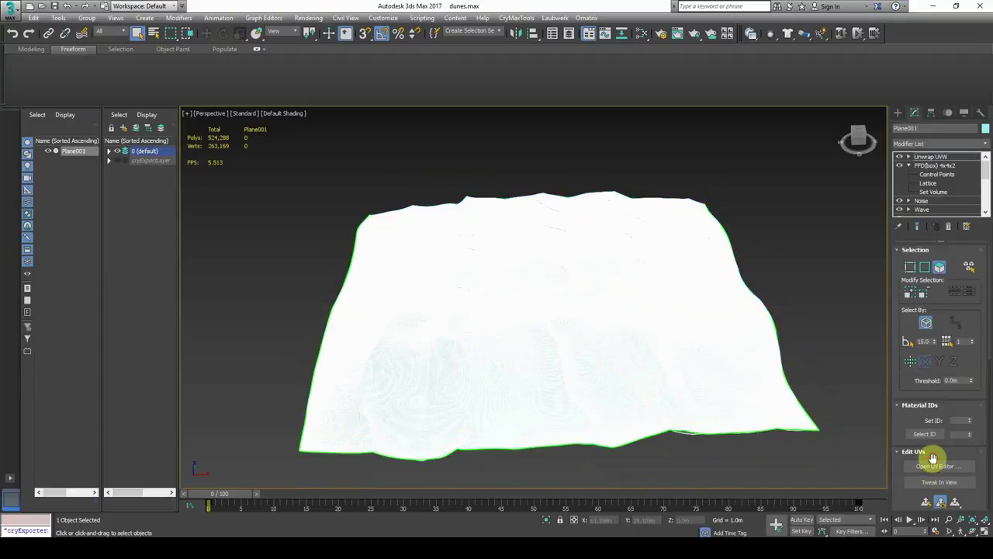
pyautogui.click(936, 465)
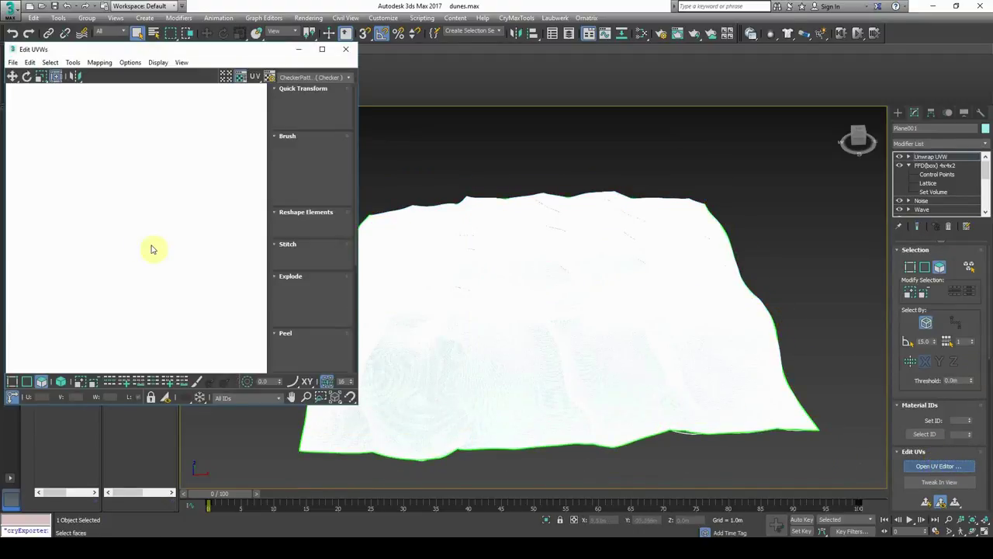
pyautogui.scroll(-3, 154, 256)
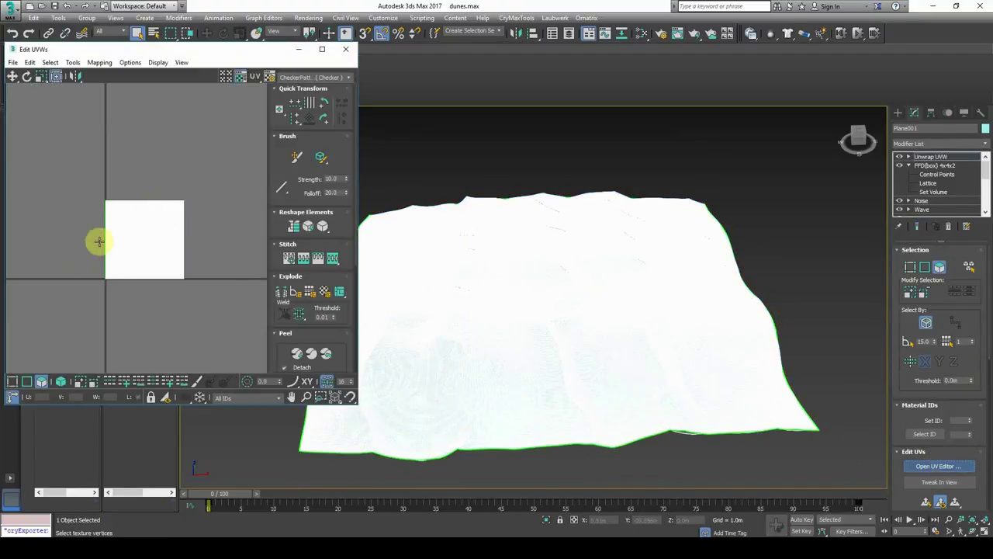
pyautogui.rightClick(950, 161)
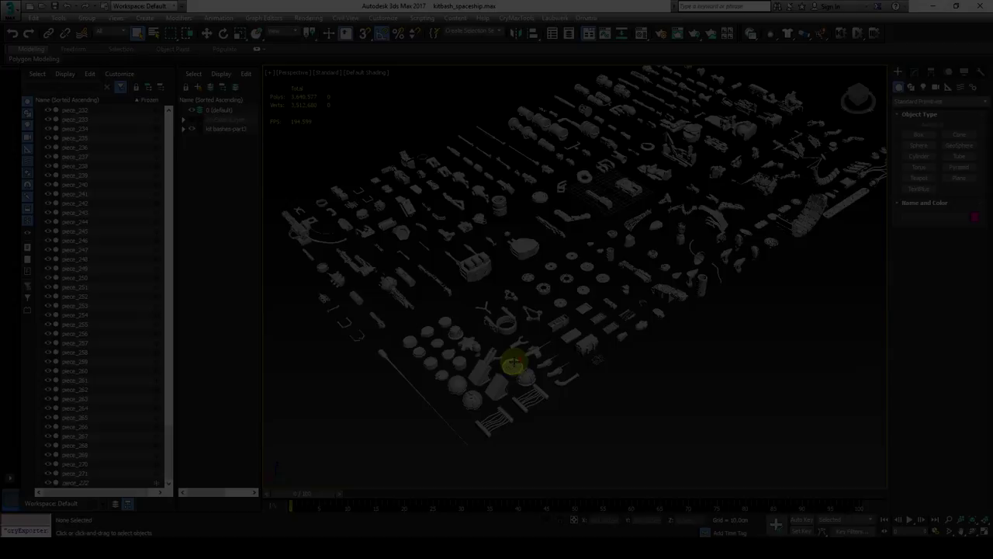
pyautogui.scroll(5, 514, 359)
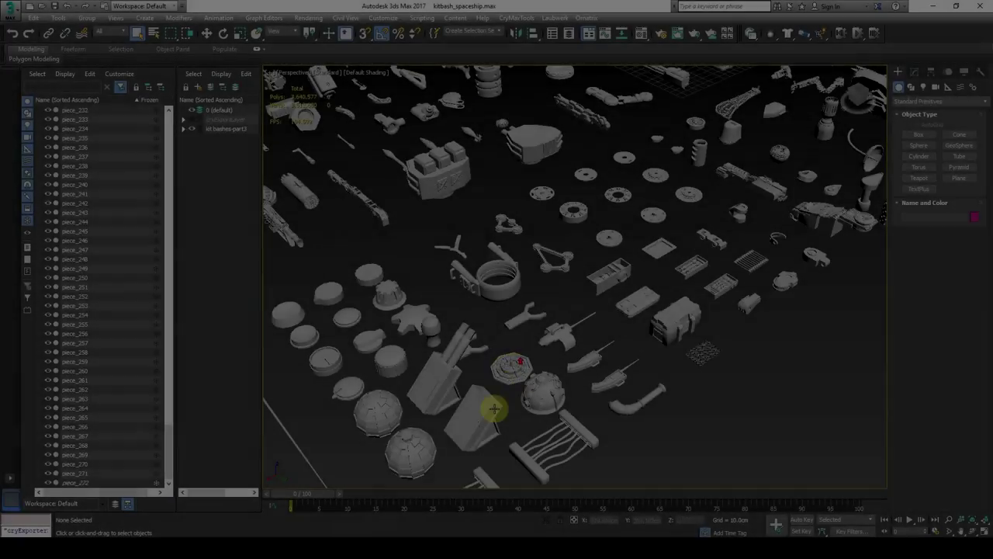
# - Examine the kitbash library's domes, cable connectors, turrets, rods and pipe parts up close and in overview
pyautogui.moveTo(492, 406); pyautogui.dragTo(560, 332, button='middle')
pyautogui.scroll(-6, 550, 361)
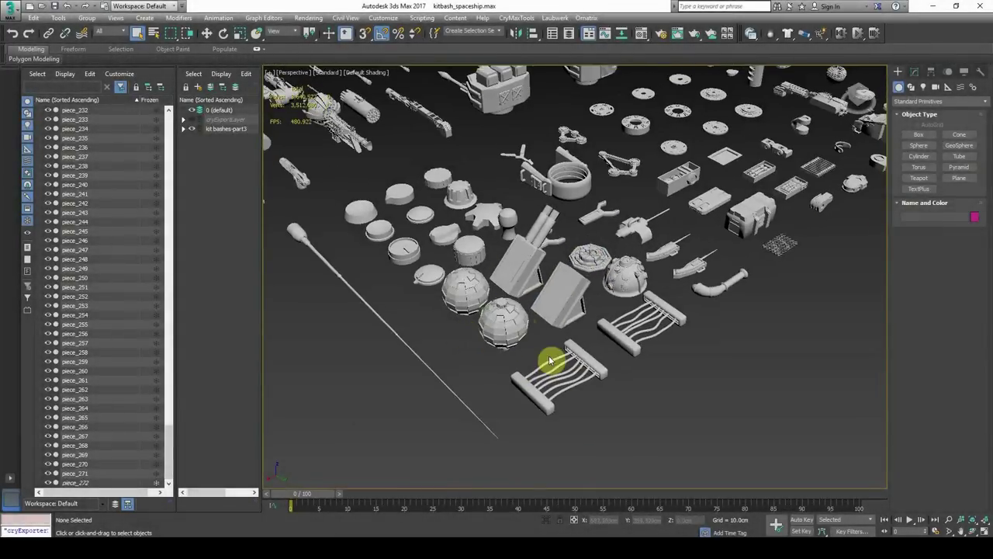
pyautogui.scroll(10, 517, 325)
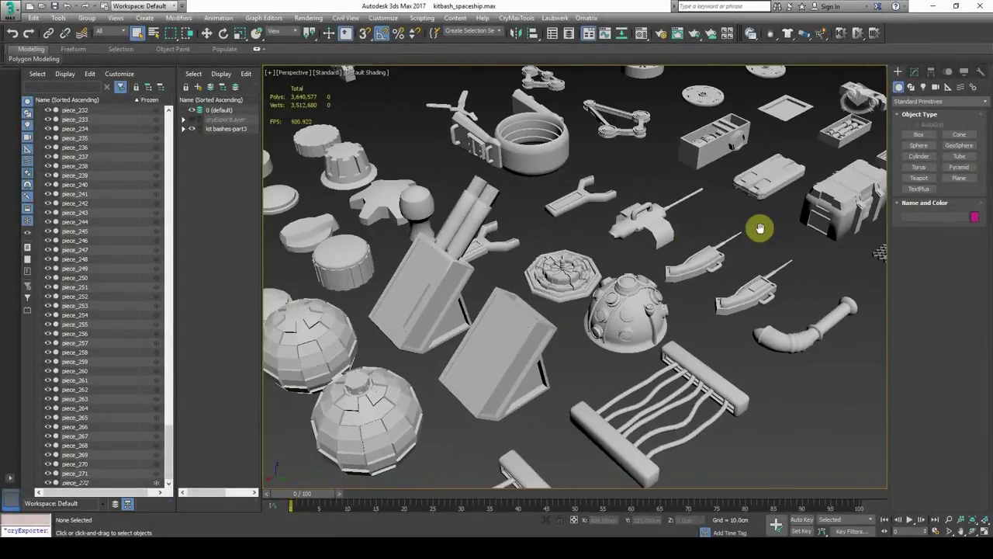
pyautogui.moveTo(704, 263); pyautogui.dragTo(597, 309, button='middle')
pyautogui.scroll(6, 659, 284)
pyautogui.moveTo(547, 253); pyautogui.dragTo(679, 352, button='middle')
pyautogui.scroll(-2, 642, 319)
pyautogui.moveTo(643, 318); pyautogui.dragTo(658, 266, button='middle')
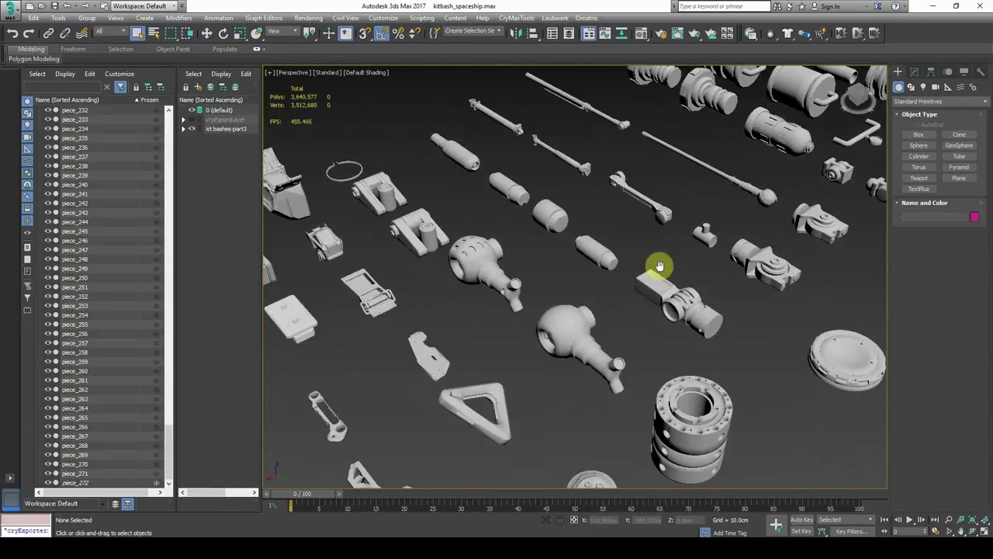
pyautogui.moveTo(462, 393); pyautogui.dragTo(680, 281, button='middle')
pyautogui.scroll(-5, 680, 282)
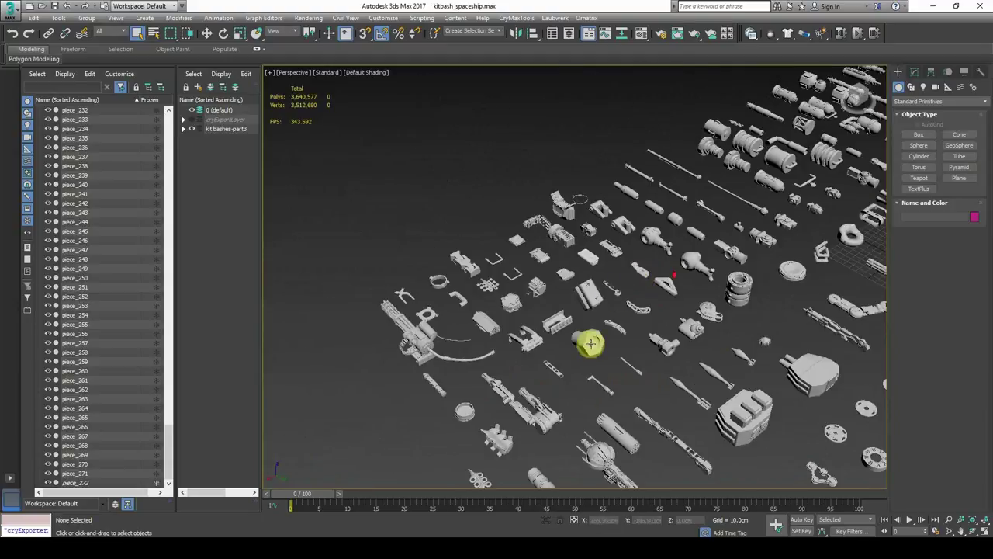
# - Examine the gatling gun and the neighbouring weapon parts of the kitbash library from near and far
pyautogui.moveTo(361, 371); pyautogui.dragTo(465, 284, button='middle')
pyautogui.scroll(5, 467, 277)
pyautogui.moveTo(597, 178); pyautogui.dragTo(432, 355, button='middle')
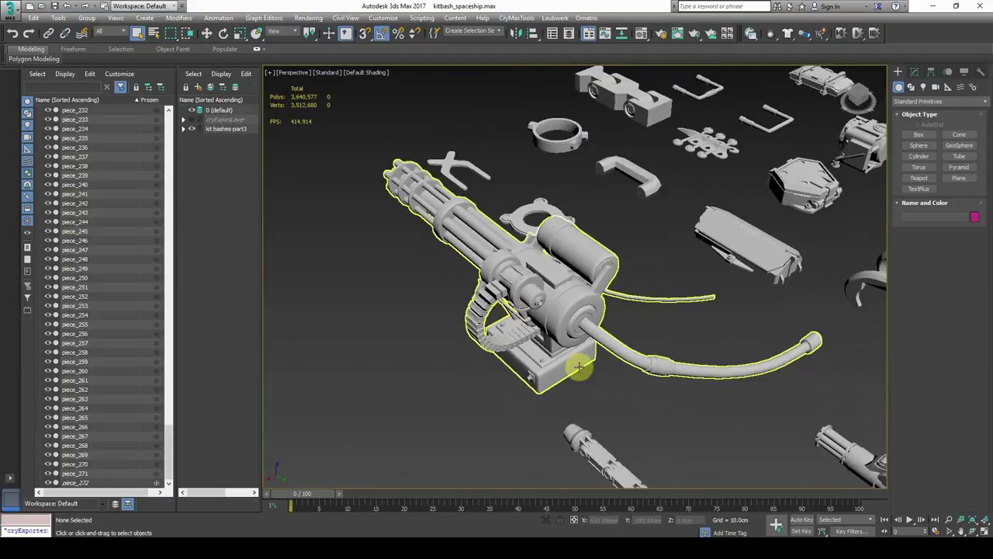
pyautogui.moveTo(785, 423); pyautogui.dragTo(402, 200, button='middle')
pyautogui.scroll(-2, 610, 349)
pyautogui.moveTo(644, 401); pyautogui.dragTo(588, 360, button='middle')
pyautogui.scroll(-4, 588, 360)
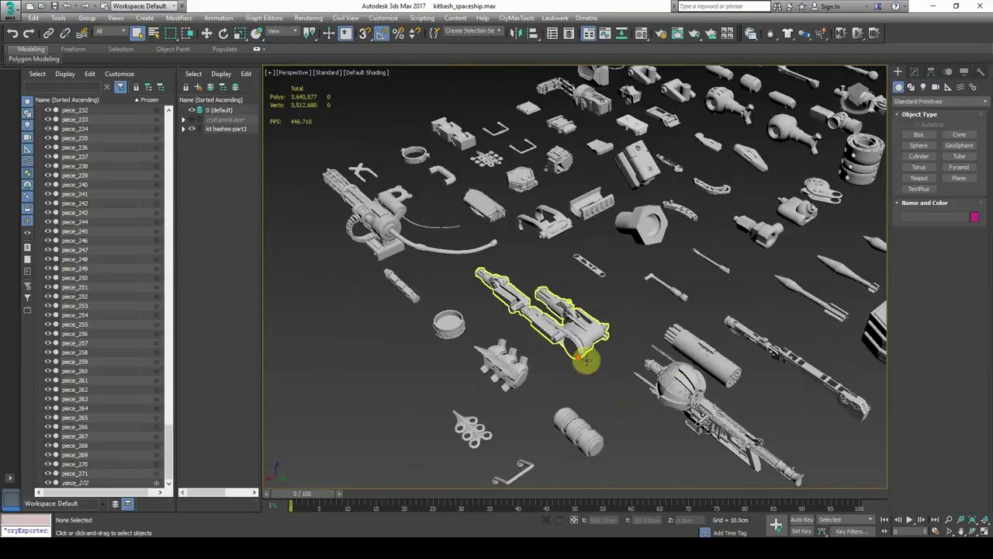
pyautogui.moveTo(762, 390); pyautogui.dragTo(564, 319, button='middle')
pyautogui.scroll(-6, 575, 316)
pyautogui.moveTo(700, 343); pyautogui.dragTo(564, 343, button='middle')
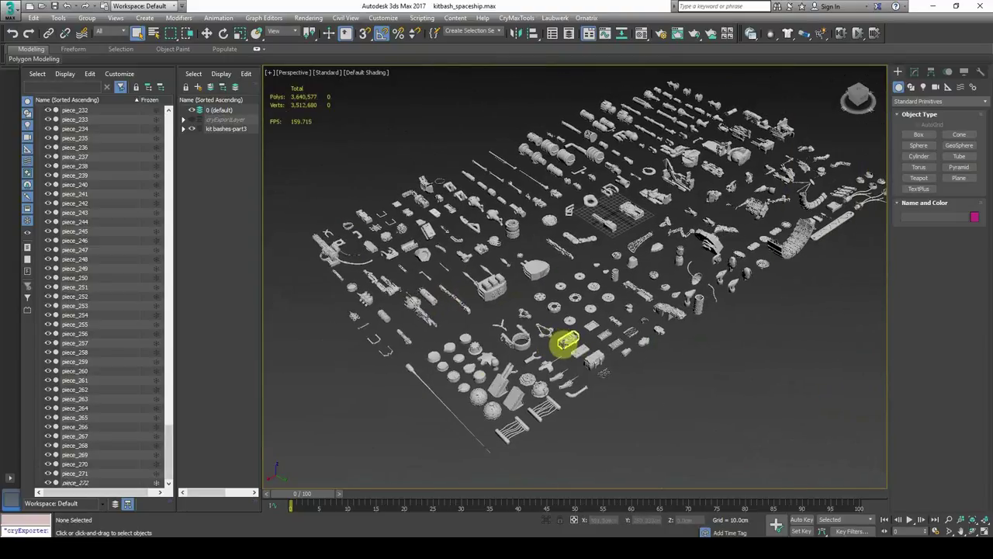
# - Inspect the knobs, perforated discs and the long detailed gun part in the kitbash library
pyautogui.scroll(6, 479, 388)
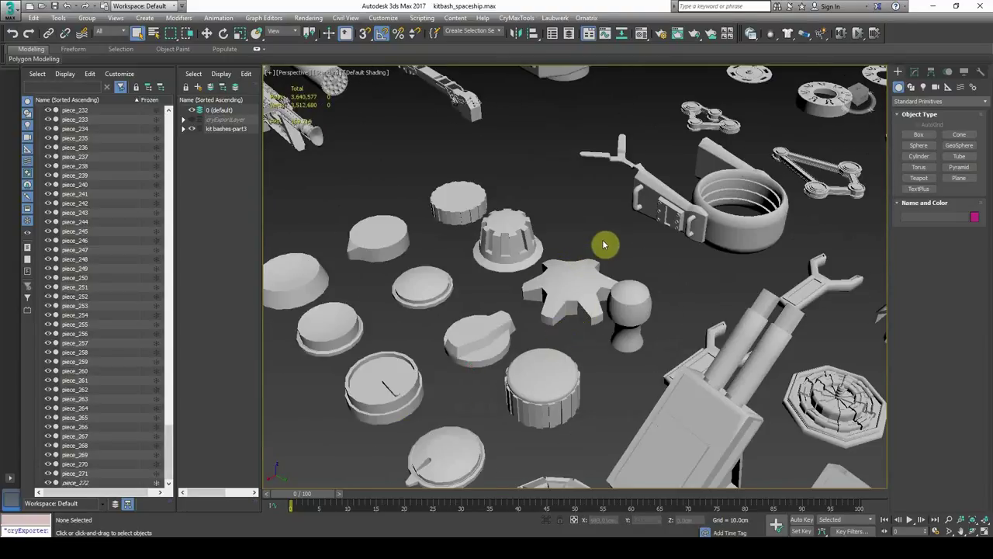
pyautogui.moveTo(682, 259); pyautogui.dragTo(522, 217, button='middle')
pyautogui.scroll(-4, 588, 240)
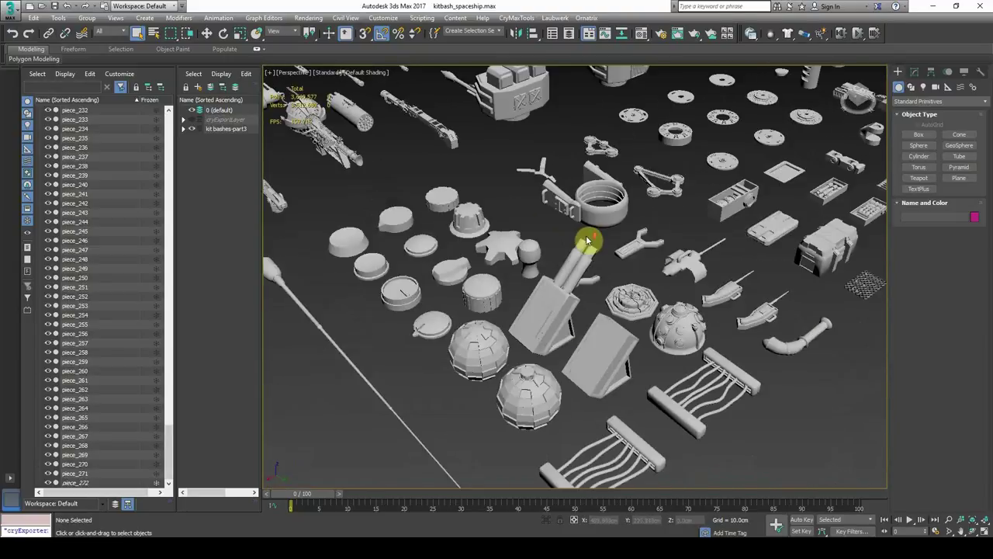
pyautogui.moveTo(712, 225); pyautogui.dragTo(531, 312, button='middle')
pyautogui.moveTo(593, 209); pyautogui.dragTo(541, 324, button='middle')
pyautogui.scroll(5, 768, 309)
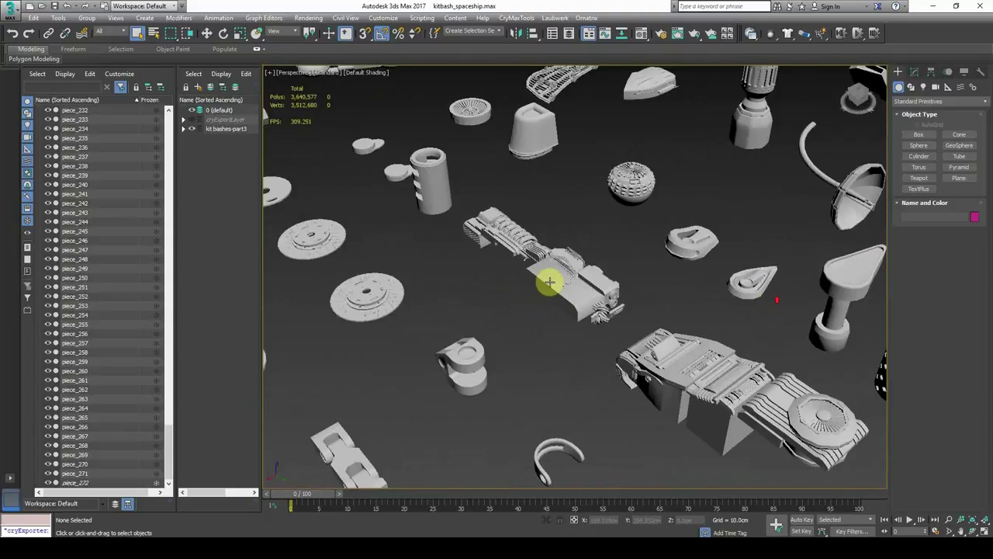
pyautogui.moveTo(551, 283); pyautogui.dragTo(557, 316, button='middle')
pyautogui.scroll(4, 512, 297)
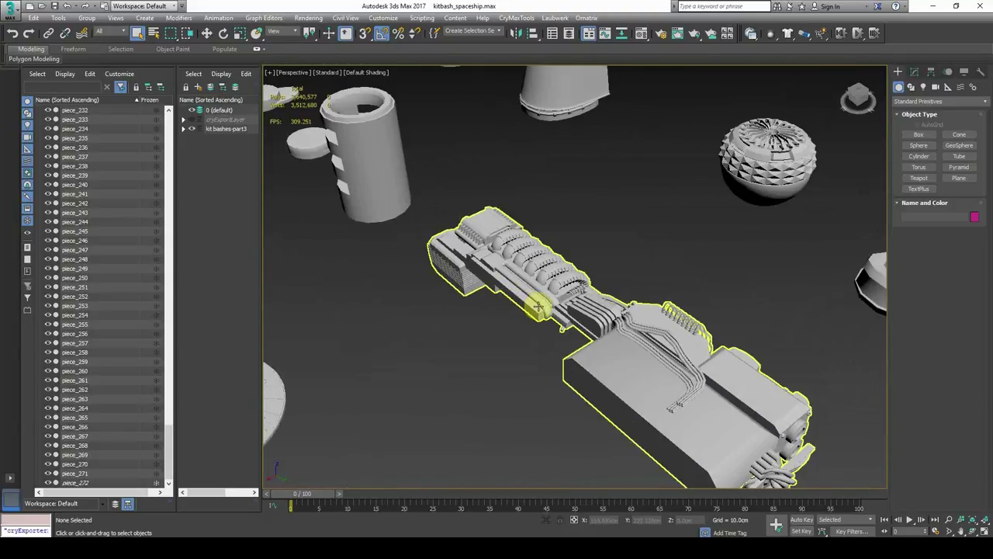
pyautogui.scroll(-6, 648, 271)
# - Clone piece_269 as one independent copy, placing it in the empty area well away from the kitbash library
pyautogui.click(729, 353)
pyautogui.press('z')
pyautogui.keyDown('alt'); pyautogui.moveTo(725, 376); pyautogui.dragTo(556, 357, button='middle'); pyautogui.keyUp('alt')
pyautogui.scroll(-8, 555, 357)
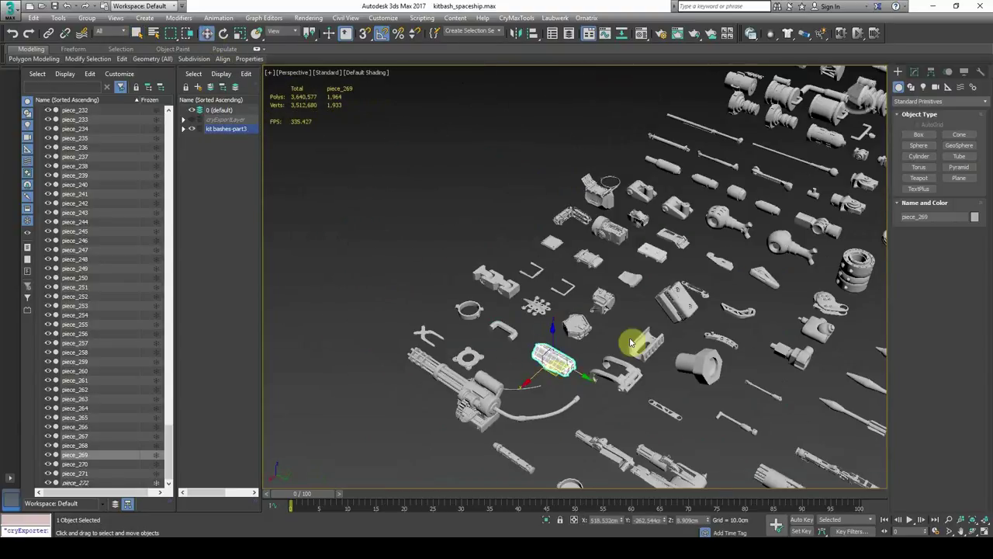
pyautogui.scroll(-10, 491, 310)
pyautogui.keyDown('shift'); pyautogui.moveTo(632, 341); pyautogui.dragTo(741, 335); pyautogui.keyUp('shift')
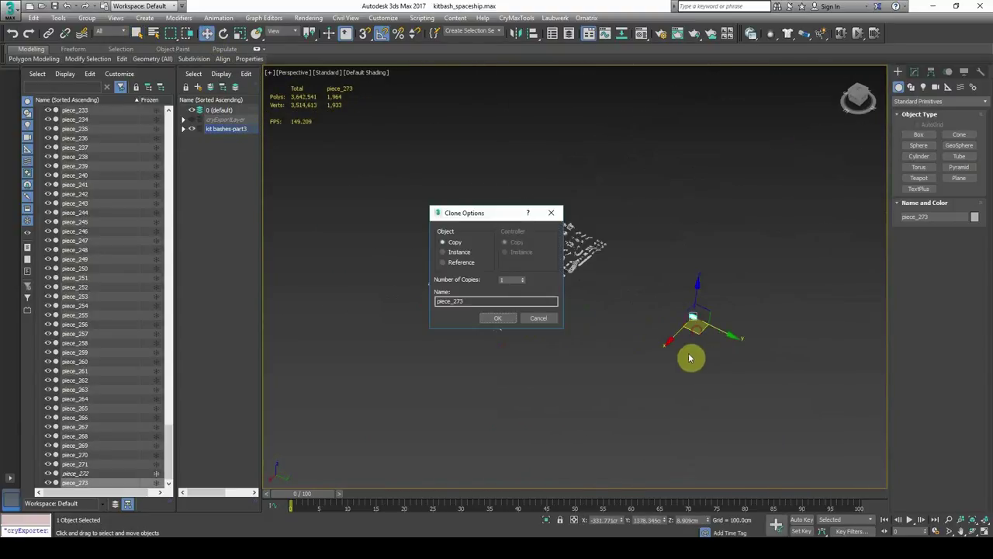
pyautogui.click(496, 317)
pyautogui.click(590, 341)
# - Inspect the cylinder, cannon, turret and claw parts of the library individually for usable ship pieces
pyautogui.scroll(12, 564, 233)
pyautogui.moveTo(629, 190); pyautogui.dragTo(558, 287, button='middle')
pyautogui.moveTo(853, 256); pyautogui.dragTo(565, 264, button='middle')
pyautogui.scroll(-4, 565, 265)
pyautogui.moveTo(745, 245); pyautogui.dragTo(579, 293, button='middle')
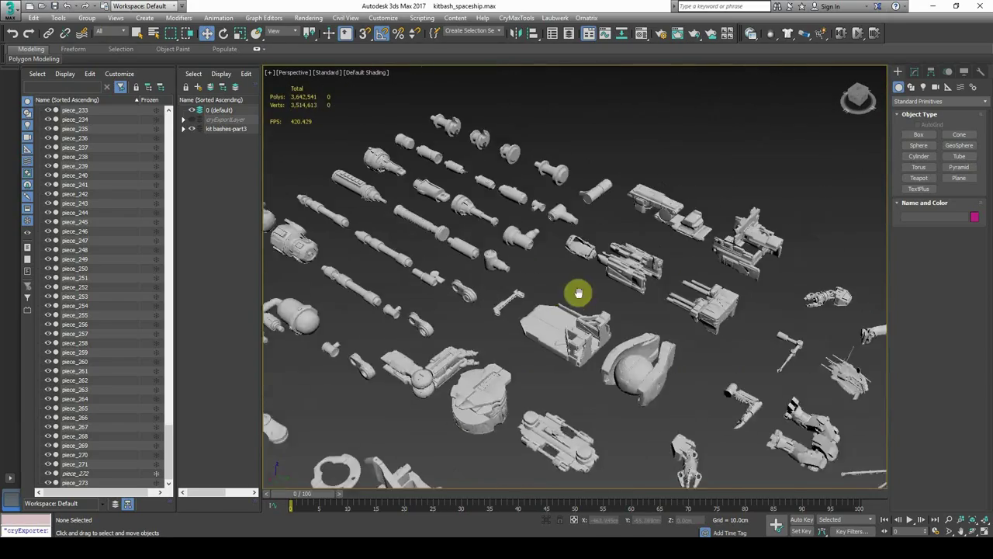
pyautogui.click(579, 299)
pyautogui.press('z')
pyautogui.click(633, 157)
pyautogui.keyDown('alt'); pyautogui.moveTo(634, 232); pyautogui.dragTo(563, 310, button='middle'); pyautogui.keyUp('alt')
pyautogui.scroll(-5, 563, 310)
pyautogui.click(655, 318)
pyautogui.press('z')
pyautogui.click(655, 368)
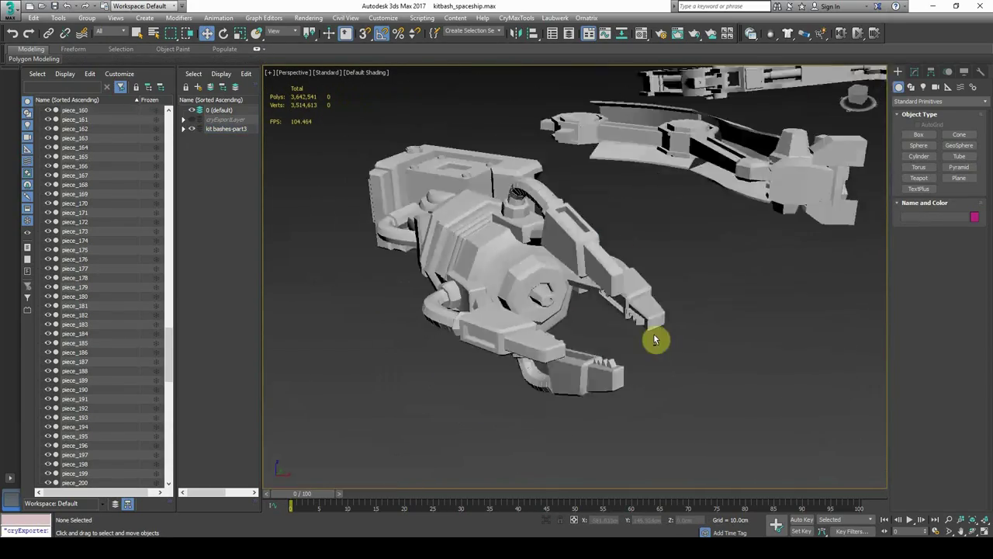
# - Clone the gun-covered hull piece_157 and place the copy in the empty area beside the first copied piece
pyautogui.scroll(-5, 654, 339)
pyautogui.moveTo(698, 310); pyautogui.dragTo(519, 370, button='middle')
pyautogui.click(760, 427)
pyautogui.press('z')
pyautogui.click(654, 393)
pyautogui.click(519, 370)
pyautogui.scroll(-6, 651, 346)
pyautogui.scroll(-3, 651, 347)
pyautogui.keyDown('shift'); pyautogui.moveTo(465, 285); pyautogui.dragTo(769, 199); pyautogui.keyUp('shift')
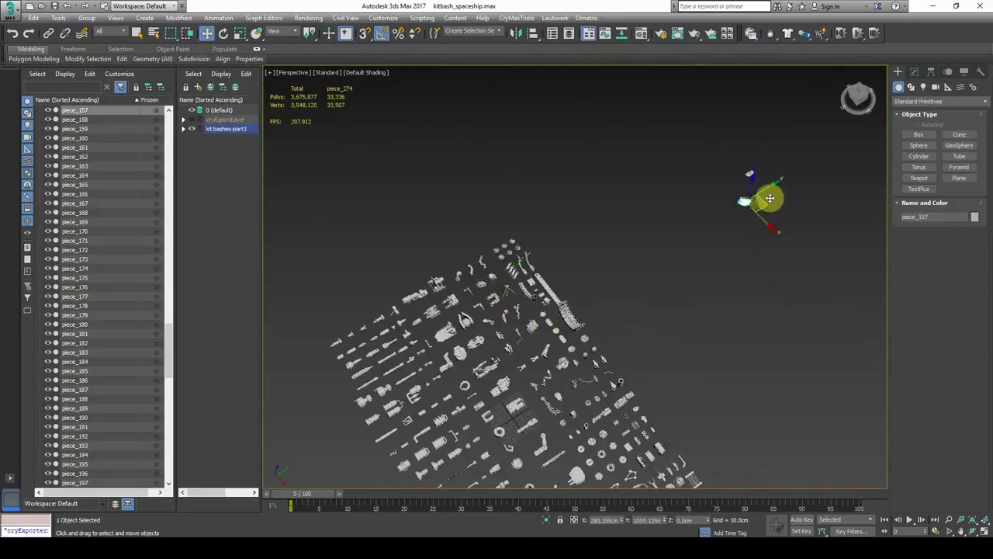
# - Find the curved hull piece_167 in the library and clone it next to the other two copied pieces
pyautogui.scroll(8, 515, 301)
pyautogui.click(515, 302)
pyautogui.moveTo(515, 302); pyautogui.dragTo(523, 401, button='middle')
pyautogui.click(637, 293)
pyautogui.press('z')
pyautogui.moveTo(647, 306)
pyautogui.keyDown('alt'); pyautogui.mouseDown(button='middle')
pyautogui.moveTo(727, 271)
pyautogui.moveTo(505, 333)
pyautogui.mouseUp(button='middle'); pyautogui.keyUp('alt')
pyautogui.scroll(-4, 643, 295)
pyautogui.click(665, 239)
pyautogui.press('z')
pyautogui.moveTo(665, 240)
pyautogui.keyDown('alt'); pyautogui.mouseDown(button='middle')
pyautogui.moveTo(582, 403)
pyautogui.moveTo(611, 282)
pyautogui.moveTo(505, 359)
pyautogui.mouseUp(button='middle'); pyautogui.keyUp('alt')
pyautogui.scroll(-6, 611, 282)
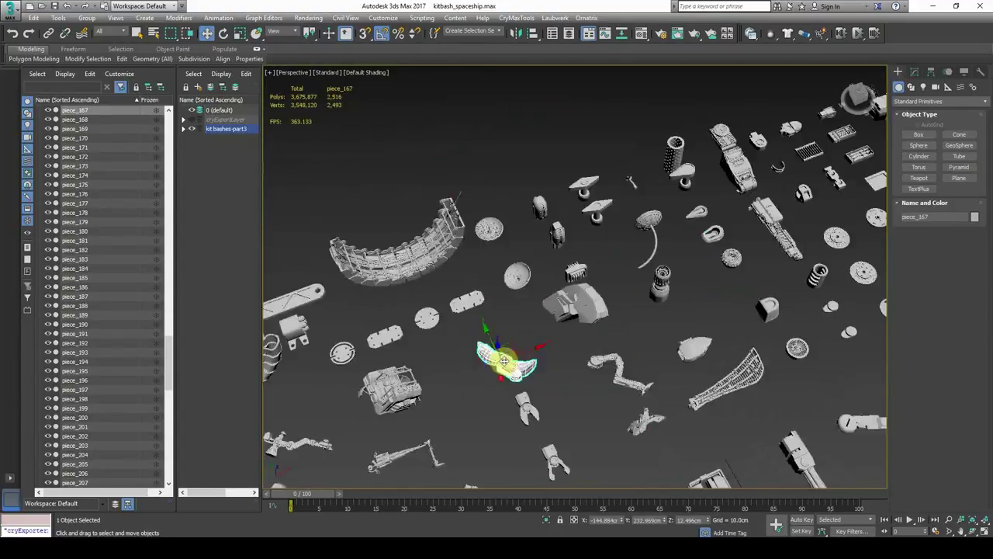
pyautogui.scroll(-5, 505, 359)
pyautogui.keyDown('shift'); pyautogui.moveTo(613, 419); pyautogui.dragTo(570, 237); pyautogui.keyUp('shift')
# - Centre the copied curved hull's pivot on the object using Affect Pivot Only, and test rotating the piece
pyautogui.press('z')
pyautogui.moveTo(569, 237)
pyautogui.keyDown('alt'); pyautogui.mouseDown(button='middle')
pyautogui.moveTo(533, 250)
pyautogui.moveTo(435, 225)
pyautogui.mouseUp(button='middle'); pyautogui.keyUp('alt')
pyautogui.scroll(-2, 435, 225)
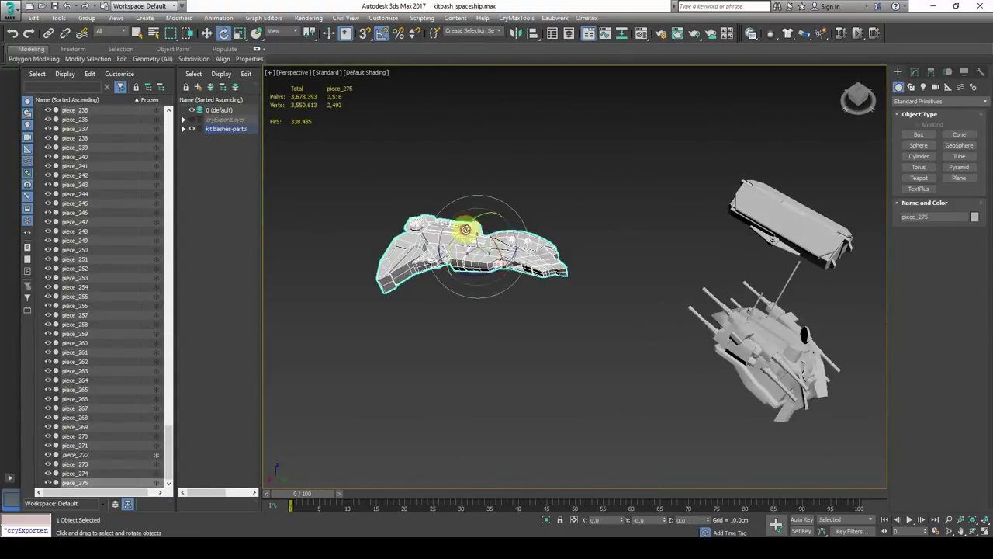
pyautogui.click(931, 72)
pyautogui.click(940, 142)
pyautogui.click(940, 196)
pyautogui.keyDown('alt'); pyautogui.moveTo(666, 256); pyautogui.dragTo(689, 330, button='middle'); pyautogui.keyUp('alt')
pyautogui.moveTo(498, 273); pyautogui.dragTo(485, 243)
pyautogui.keyDown('alt'); pyautogui.moveTo(675, 268); pyautogui.dragTo(559, 178, button='middle'); pyautogui.keyUp('alt')
pyautogui.click(924, 145)
# - Zero the copied curved hull's rotation values and rotate it about its Y axis to level it
pyautogui.keyDown('alt'); pyautogui.moveTo(589, 225); pyautogui.dragTo(434, 294, button='middle'); pyautogui.keyUp('alt')
pyautogui.scroll(5, 465, 271)
pyautogui.rightClick(622, 520)
pyautogui.rightClick(664, 520)
pyautogui.rightClick(707, 520)
pyautogui.keyDown('alt'); pyautogui.moveTo(635, 329); pyautogui.dragTo(504, 256, button='middle'); pyautogui.keyUp('alt')
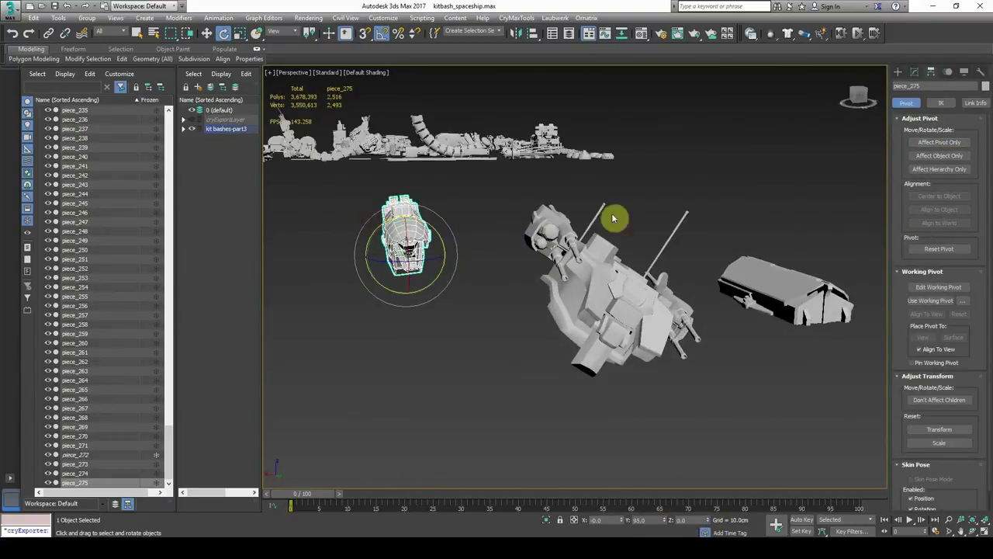
pyautogui.keyDown('alt'); pyautogui.moveTo(613, 218); pyautogui.dragTo(510, 190, button='middle'); pyautogui.keyUp('alt')
pyautogui.keyDown('alt'); pyautogui.moveTo(435, 227); pyautogui.dragTo(546, 297, button='middle'); pyautogui.keyUp('alt')
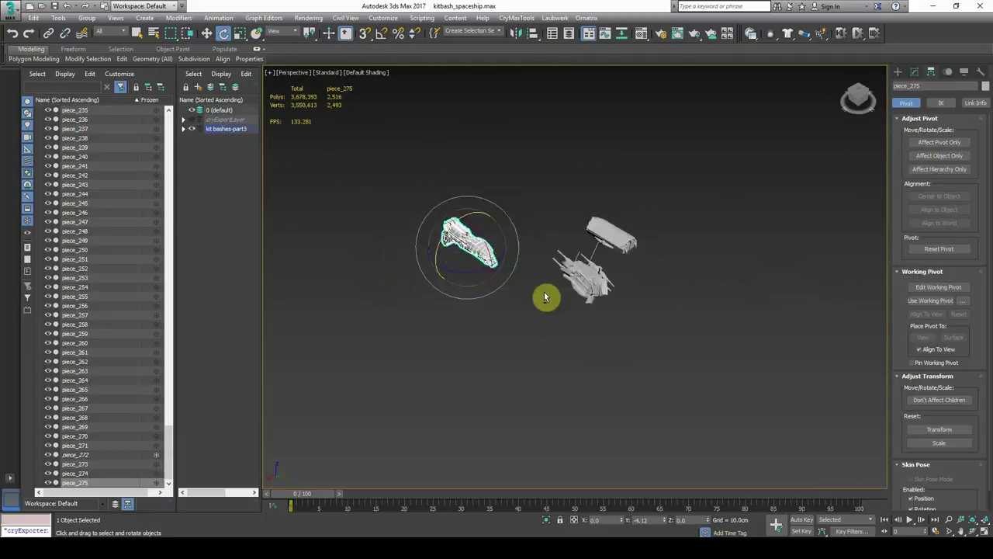
# - Select all the kitbash library parts and move them as a block away from the three copied pieces
pyautogui.hotkey('ctrl', 'a')
pyautogui.press('w')
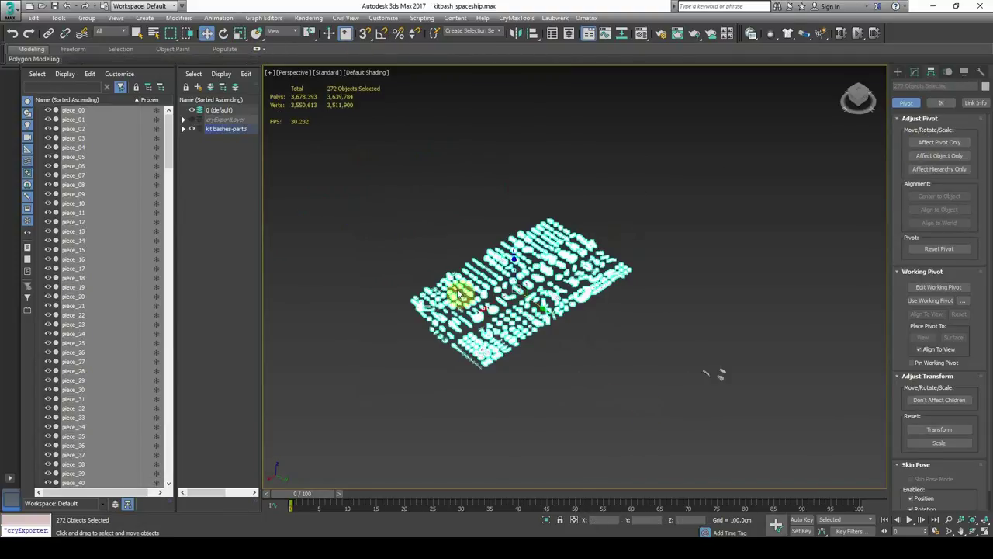
pyautogui.moveTo(390, 175); pyautogui.dragTo(645, 407)
pyautogui.moveTo(543, 304); pyautogui.dragTo(423, 221)
pyautogui.click(457, 298)
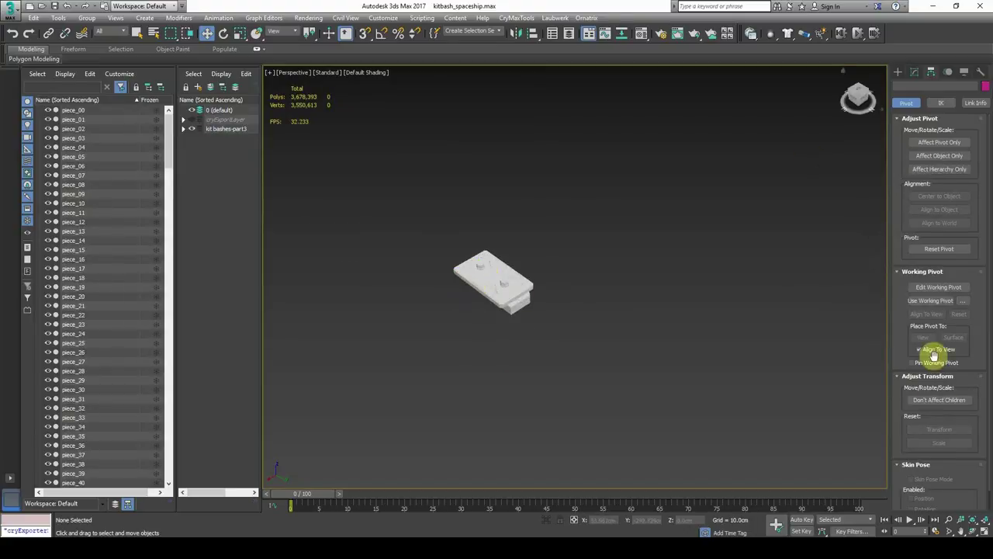
# - Unfreeze the part left behind, piece_272, and move it back among the kitbash library parts
pyautogui.click(964, 71)
pyautogui.click(935, 420)
pyautogui.click(939, 450)
pyautogui.click(512, 303)
pyautogui.click(495, 283)
pyautogui.scroll(-12, 536, 278)
pyautogui.scroll(3, 650, 303)
pyautogui.moveTo(493, 281); pyautogui.dragTo(344, 203)
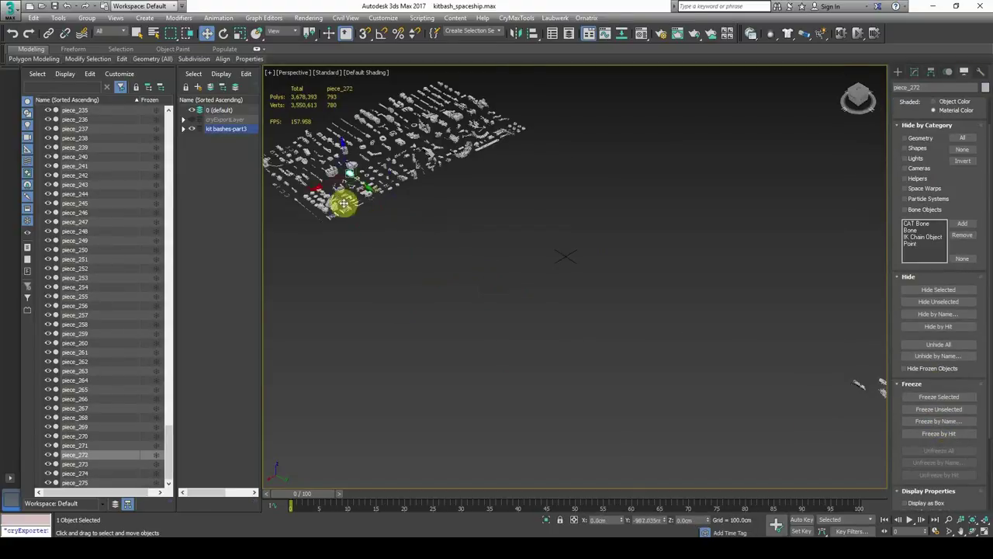
pyautogui.scroll(5, 364, 225)
# - Open the Material Editor, pick the 02 - Default material, and return to the three copied ship pieces
pyautogui.press('m')
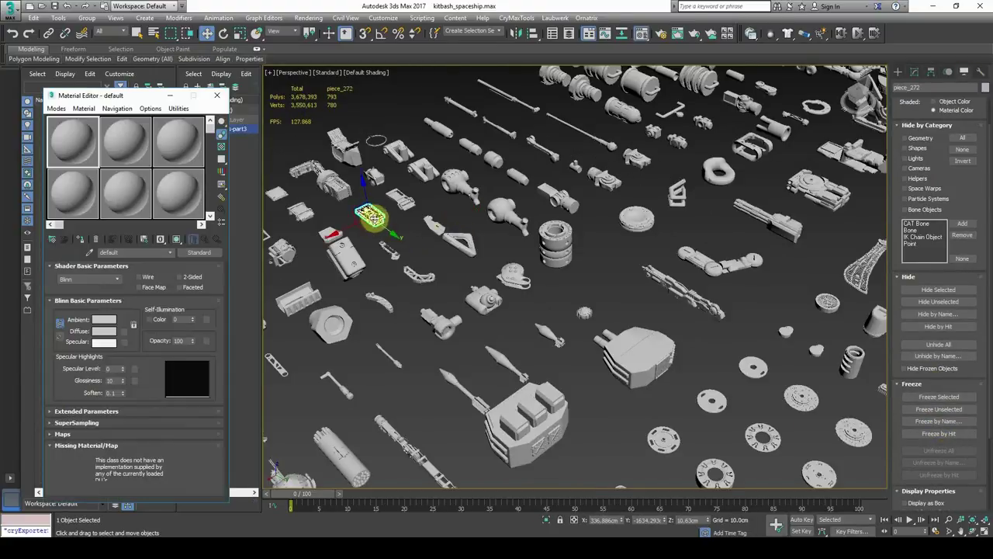
pyautogui.click(106, 152)
pyautogui.scroll(-10, 496, 225)
pyautogui.click(629, 287)
pyautogui.scroll(3, 665, 317)
pyautogui.moveTo(490, 185); pyautogui.dragTo(563, 262)
pyautogui.scroll(5, 555, 180)
pyautogui.scroll(5, 432, 314)
# - Move the copied curved hull closer to the gun-covered hull
pyautogui.click(329, 298)
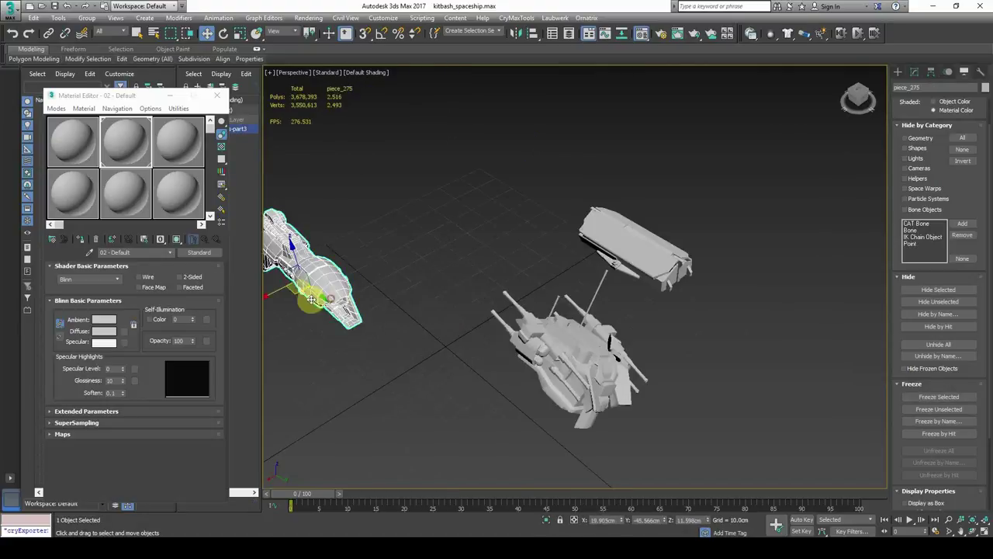
pyautogui.moveTo(310, 299); pyautogui.dragTo(436, 242)
pyautogui.keyDown('alt'); pyautogui.moveTo(535, 330); pyautogui.dragTo(470, 292, button='middle'); pyautogui.keyUp('alt')
# - Rotate the gun-covered hull about 36 degrees around Y and move it beside the curved hull
pyautogui.click(470, 291)
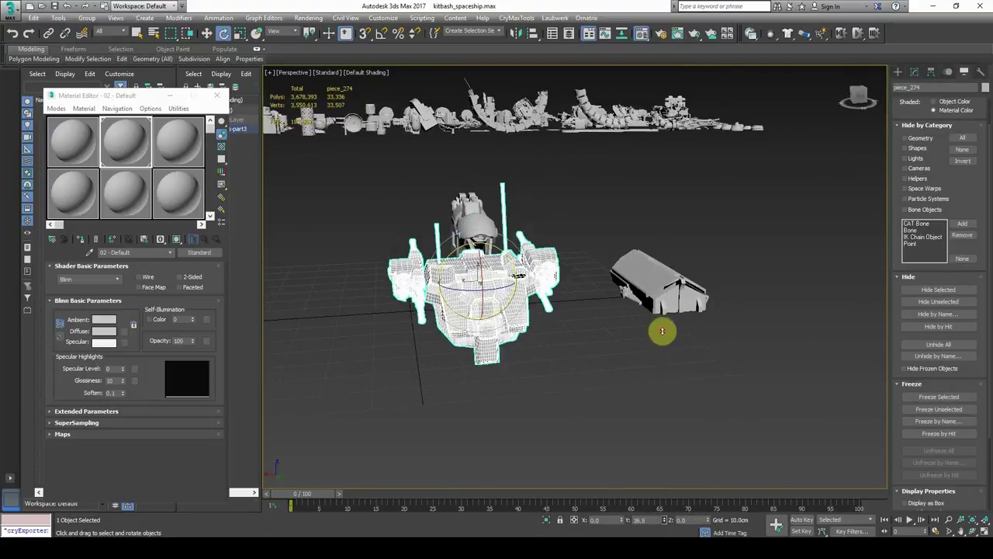
pyautogui.keyDown('alt'); pyautogui.moveTo(661, 331); pyautogui.dragTo(686, 346, button='middle'); pyautogui.keyUp('alt')
pyautogui.press('w')
pyautogui.moveTo(647, 297); pyautogui.dragTo(428, 372)
pyautogui.keyDown('alt'); pyautogui.moveTo(429, 372); pyautogui.dragTo(508, 368, button='middle'); pyautogui.keyUp('alt')
# - Move the copied box-shaped piece_273 aside, behind the two hull pieces
pyautogui.click(702, 416)
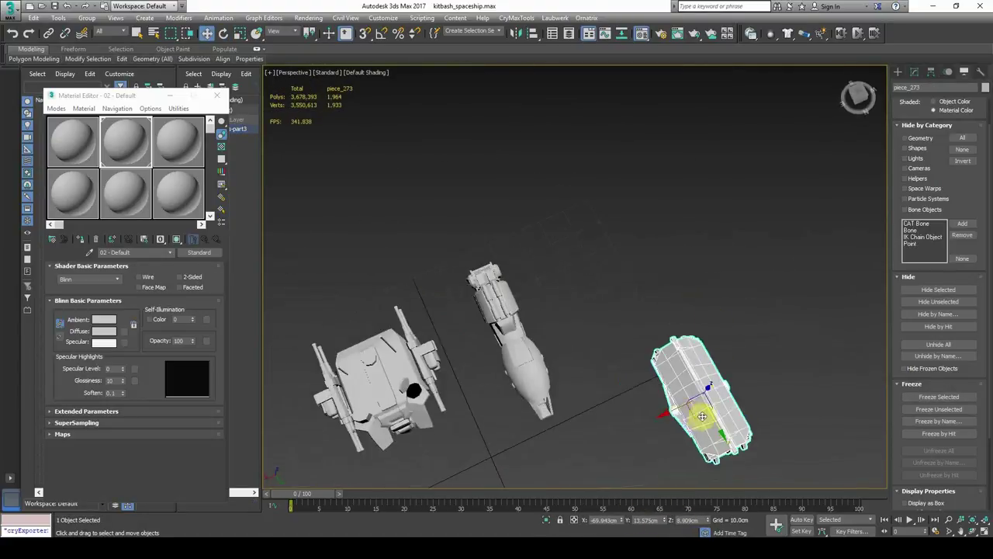
pyautogui.moveTo(702, 416); pyautogui.dragTo(619, 301)
pyautogui.keyDown('alt'); pyautogui.moveTo(619, 301); pyautogui.dragTo(616, 268, button='middle'); pyautogui.keyUp('alt')
# - Fit the curved hull and the gun-covered hull together so they form one spaceship body
pyautogui.click(618, 342)
pyautogui.scroll(-10, 618, 341)
pyautogui.moveTo(618, 348); pyautogui.dragTo(753, 375)
pyautogui.keyDown('alt'); pyautogui.moveTo(698, 326); pyautogui.dragTo(579, 342, button='middle'); pyautogui.keyUp('alt')
pyautogui.click(579, 286)
pyautogui.keyDown('alt'); pyautogui.moveTo(578, 286); pyautogui.dragTo(548, 214, button='middle'); pyautogui.keyUp('alt')
pyautogui.click(482, 225)
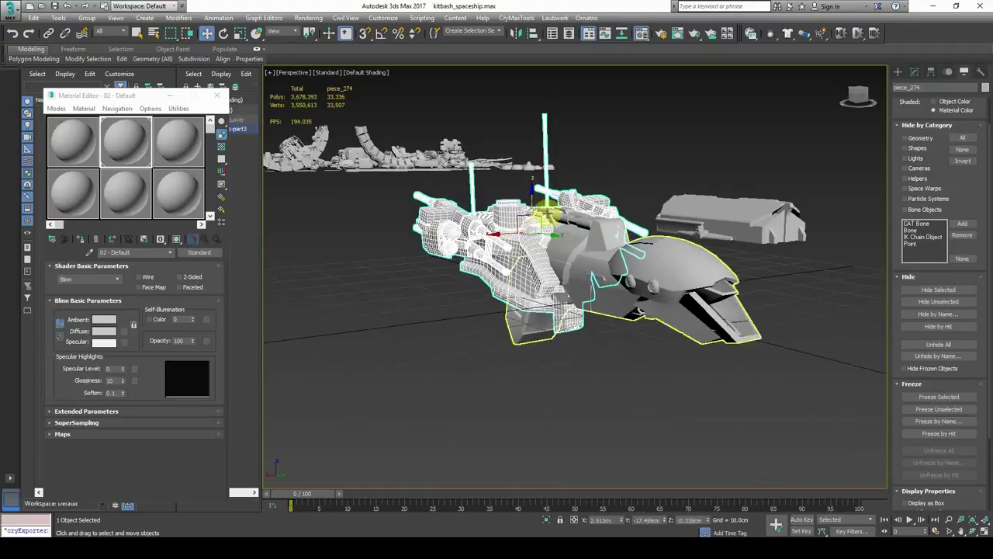
# - Check the joined ship body, select both of its hull pieces and scale them up uniformly
pyautogui.click(650, 174)
pyautogui.click(703, 414)
pyautogui.keyDown('alt'); pyautogui.moveTo(722, 217); pyautogui.dragTo(638, 209, button='middle'); pyautogui.keyUp('alt')
pyautogui.click(546, 241)
pyautogui.keyDown('alt'); pyautogui.moveTo(695, 249); pyautogui.dragTo(642, 252, button='middle'); pyautogui.keyUp('alt')
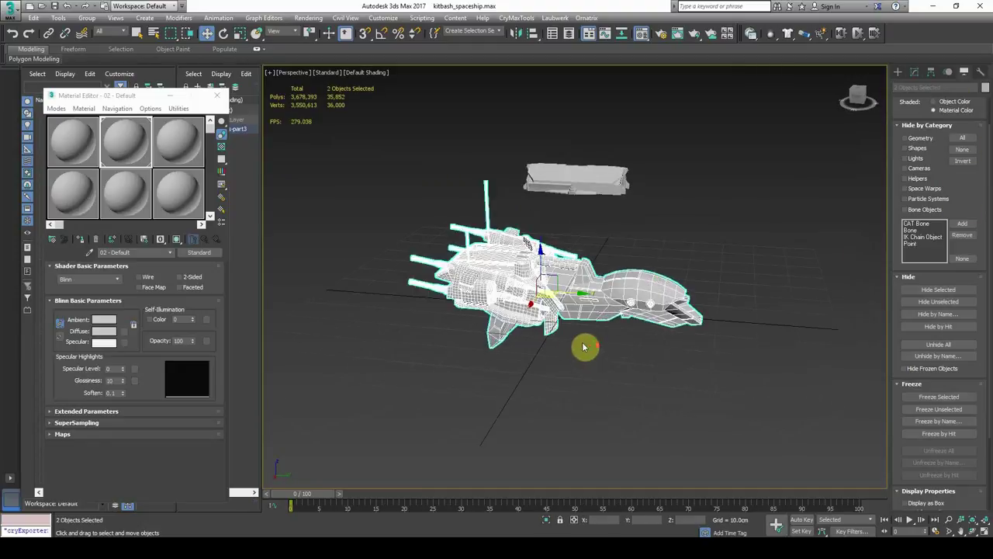
pyautogui.moveTo(545, 288); pyautogui.dragTo(547, 235)
# - Use the Measure utility while scaling the ship up uniformly to about 1497 x 2696 x 1617 cm
pyautogui.click(980, 72)
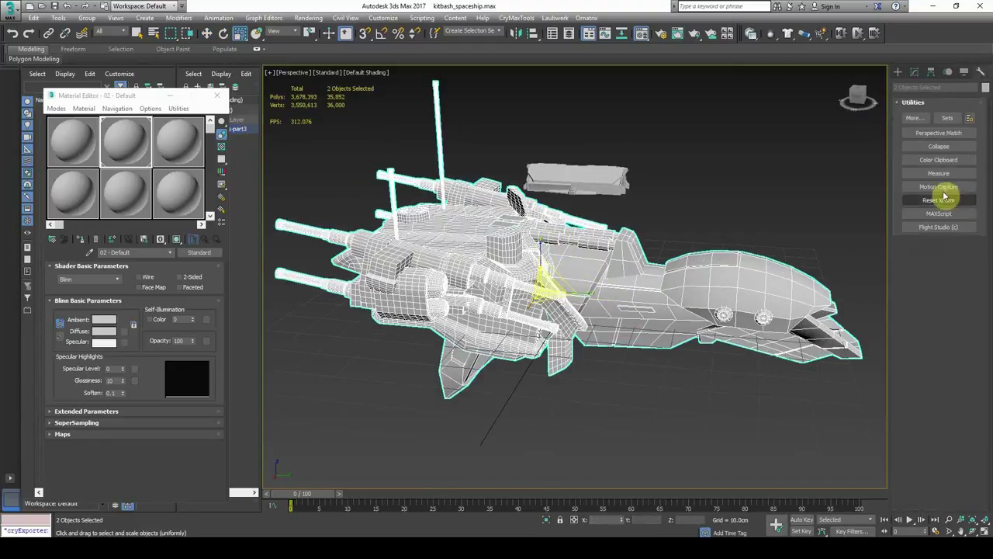
pyautogui.click(940, 173)
pyautogui.scroll(-3, 714, 359)
pyautogui.moveTo(612, 310); pyautogui.dragTo(786, 49)
pyautogui.scroll(-5, 644, 317)
pyautogui.scroll(-3, 644, 317)
pyautogui.moveTo(643, 318); pyautogui.dragTo(694, 176)
pyautogui.scroll(-3, 729, 270)
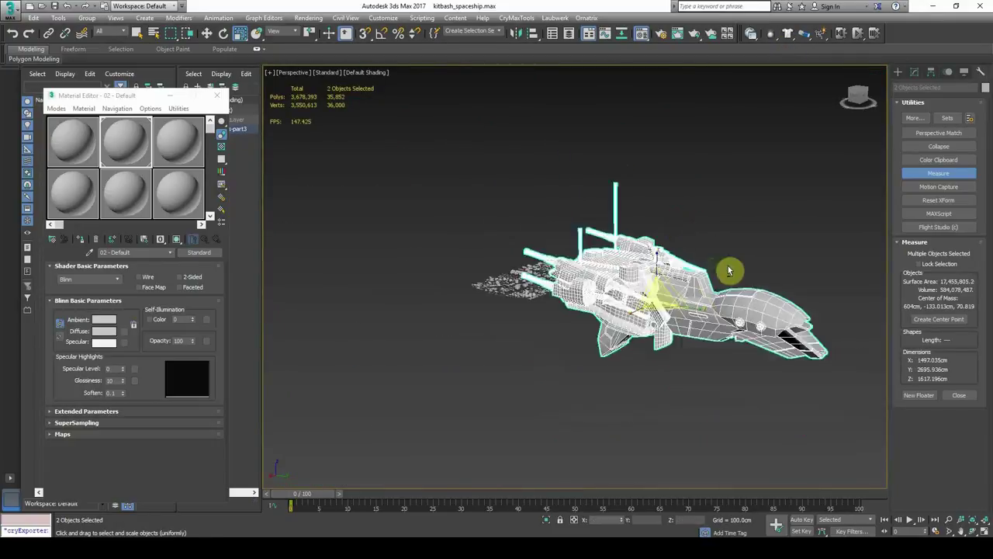
# - Move the enlarged ship away along Y, and shift all remaining kitbash parts in the opposite direction
pyautogui.moveTo(685, 297); pyautogui.dragTo(878, 291)
pyautogui.moveTo(378, 209); pyautogui.dragTo(691, 407)
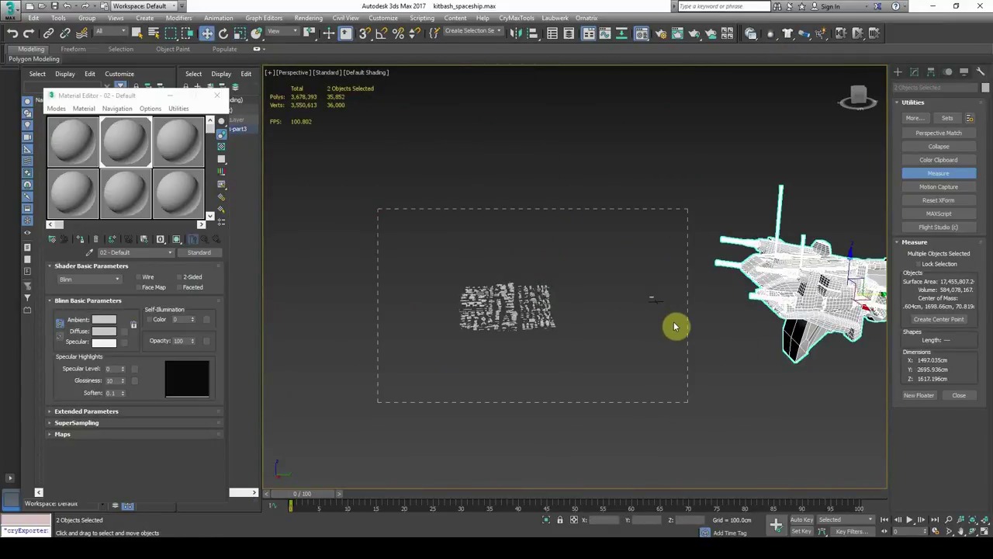
pyautogui.moveTo(675, 326); pyautogui.dragTo(675, 326)
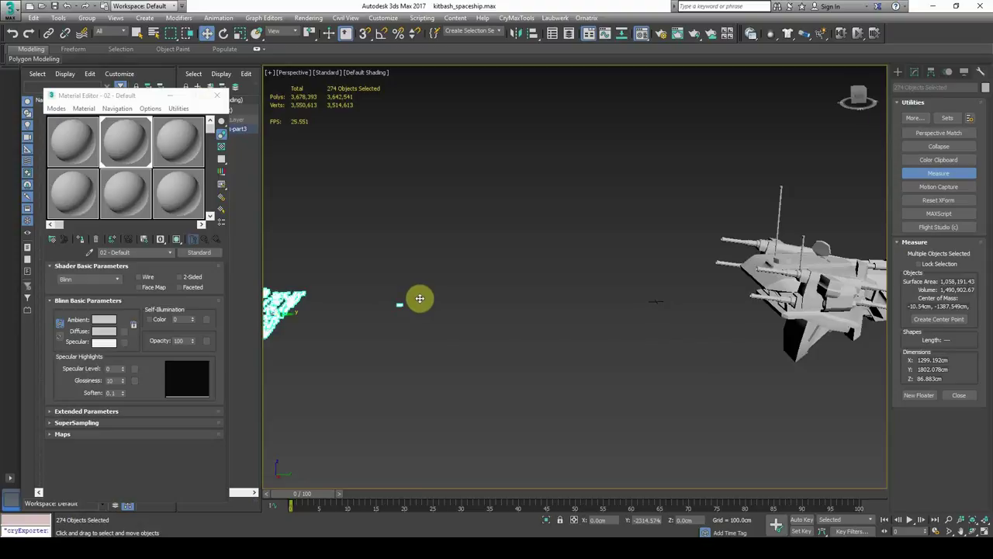
pyautogui.moveTo(419, 298); pyautogui.dragTo(421, 302)
pyautogui.hotkey('ctrl', 'z')
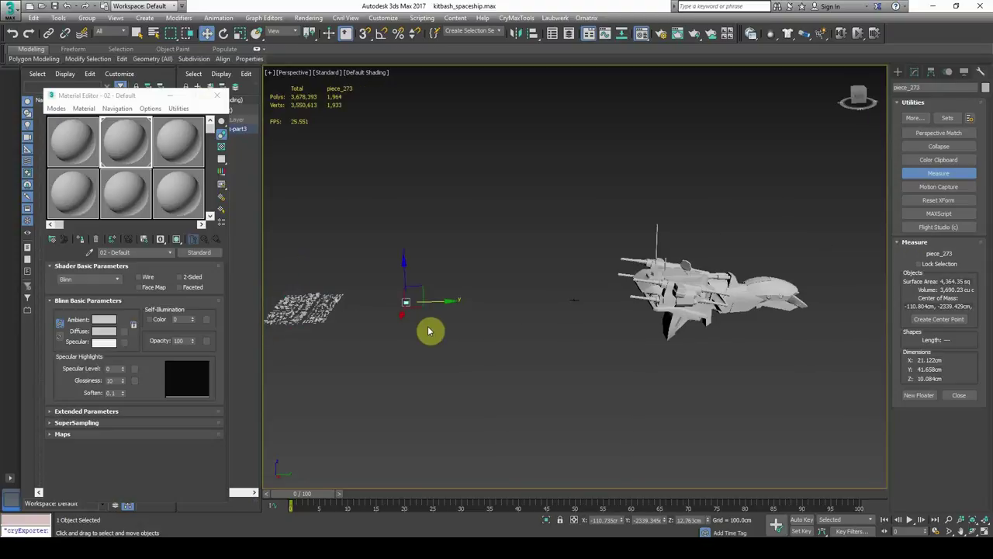
# - Select both hull pieces of the enlarged ship again
pyautogui.moveTo(445, 334); pyautogui.dragTo(433, 336, button='middle')
pyautogui.keyDown('alt'); pyautogui.moveTo(623, 346); pyautogui.dragTo(639, 380, button='middle'); pyautogui.keyUp('alt')
pyautogui.scroll(-2, 638, 388)
pyautogui.click(681, 322)
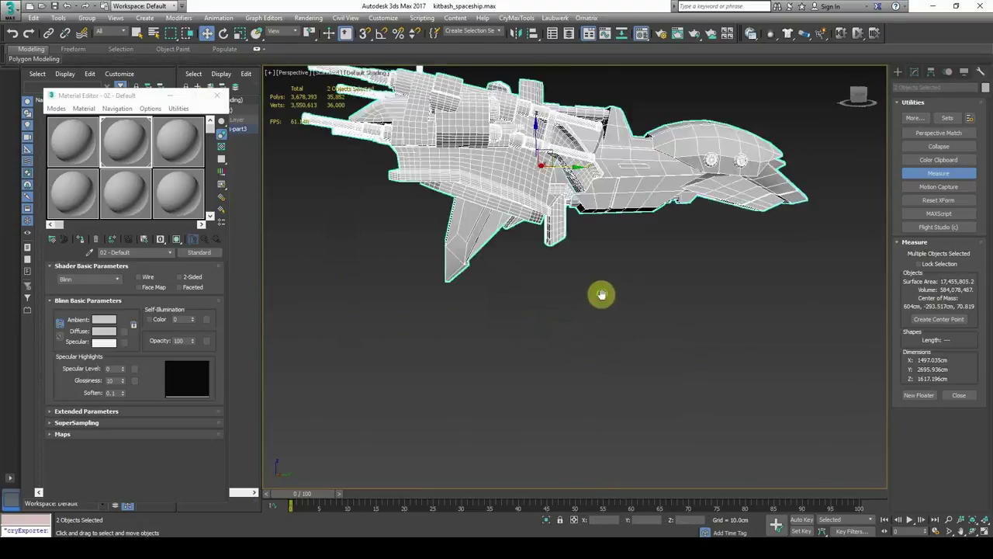
# - Delete the vertices of the lower swept fin from the front hull piece in wireframe view
pyautogui.click(625, 342)
pyautogui.scroll(3, 694, 299)
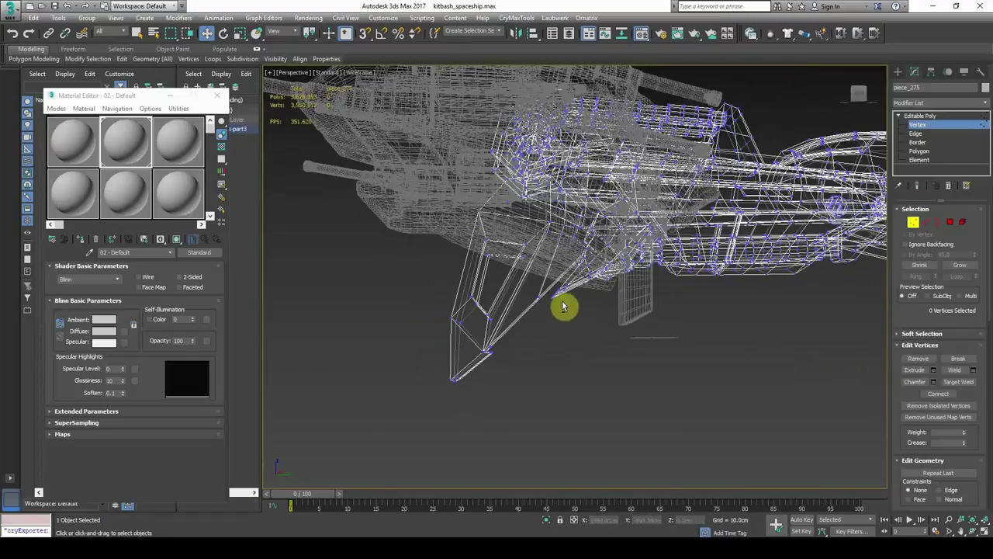
pyautogui.moveTo(475, 204); pyautogui.dragTo(546, 232)
pyautogui.keyDown('alt'); pyautogui.moveTo(546, 232); pyautogui.dragTo(520, 194, button='middle'); pyautogui.keyUp('alt')
pyautogui.moveTo(290, 222); pyautogui.dragTo(532, 488)
pyautogui.keyDown('alt'); pyautogui.moveTo(589, 341); pyautogui.dragTo(543, 256, button='middle'); pyautogui.keyUp('alt')
pyautogui.press('Delete')
# - Clean up the leftover vertices around the removed fin, leave vertex editing and return the viewport to Default Shading
pyautogui.moveTo(511, 254); pyautogui.dragTo(585, 352)
pyautogui.keyDown('alt'); pyautogui.moveTo(584, 353); pyautogui.dragTo(885, 396, button='middle'); pyautogui.keyUp('alt')
pyautogui.scroll(-5, 988, 470)
pyautogui.moveTo(988, 470); pyautogui.dragTo(989, 408)
pyautogui.click(958, 327)
pyautogui.keyDown('alt'); pyautogui.moveTo(525, 183); pyautogui.dragTo(433, 304, button='middle'); pyautogui.keyUp('alt')
pyautogui.rightClick(433, 304)
pyautogui.press('1')
pyautogui.click(549, 526)
pyautogui.moveTo(629, 275)
pyautogui.mouseDown(button='middle')
pyautogui.moveTo(647, 299)
pyautogui.moveTo(647, 334)
pyautogui.moveTo(637, 311)
pyautogui.mouseUp(button='middle')
pyautogui.scroll(-4, 647, 335)
pyautogui.click(352, 75)
pyautogui.click(377, 83)
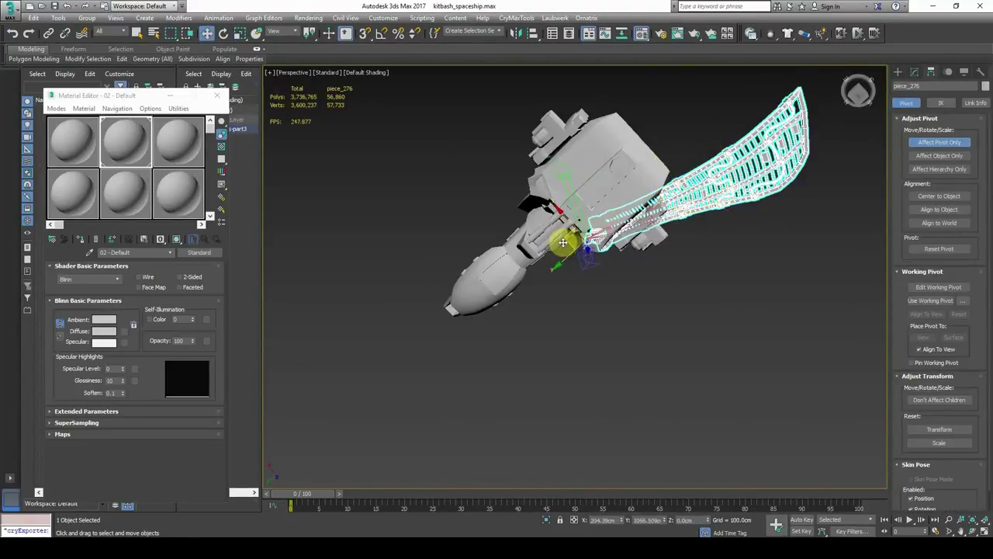
# - Finish adjusting the ribbed wing's pivot at its root and rotate the wing around it beside the hull
pyautogui.keyDown('alt'); pyautogui.moveTo(563, 243); pyautogui.dragTo(578, 194, button='middle'); pyautogui.keyUp('alt')
pyautogui.click(939, 142)
pyautogui.click(224, 33)
pyautogui.moveTo(556, 227); pyautogui.dragTo(570, 235)
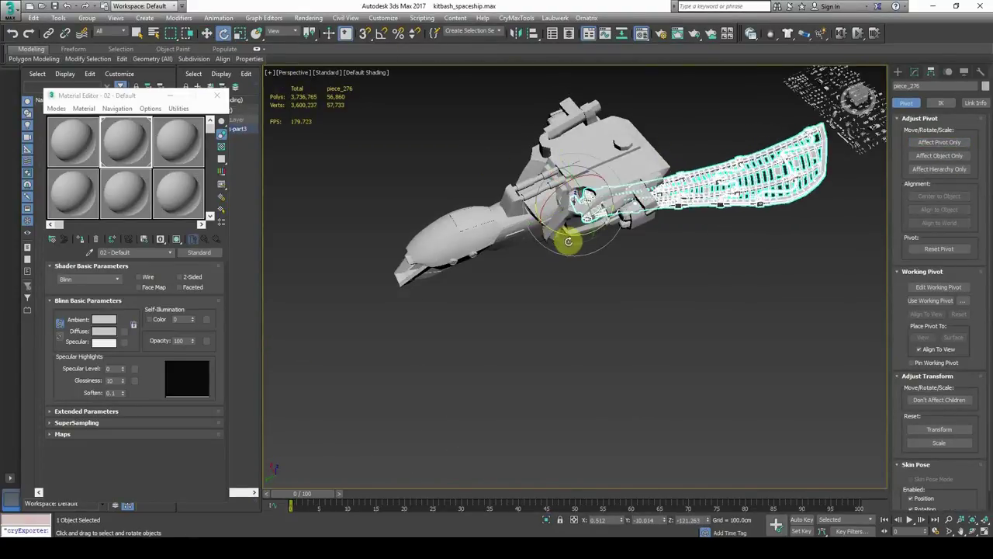
pyautogui.keyDown('alt'); pyautogui.moveTo(570, 236); pyautogui.dragTo(511, 355, button='middle'); pyautogui.keyUp('alt')
pyautogui.moveTo(531, 270); pyautogui.dragTo(436, 366)
pyautogui.moveTo(416, 234); pyautogui.dragTo(438, 316, button='middle')
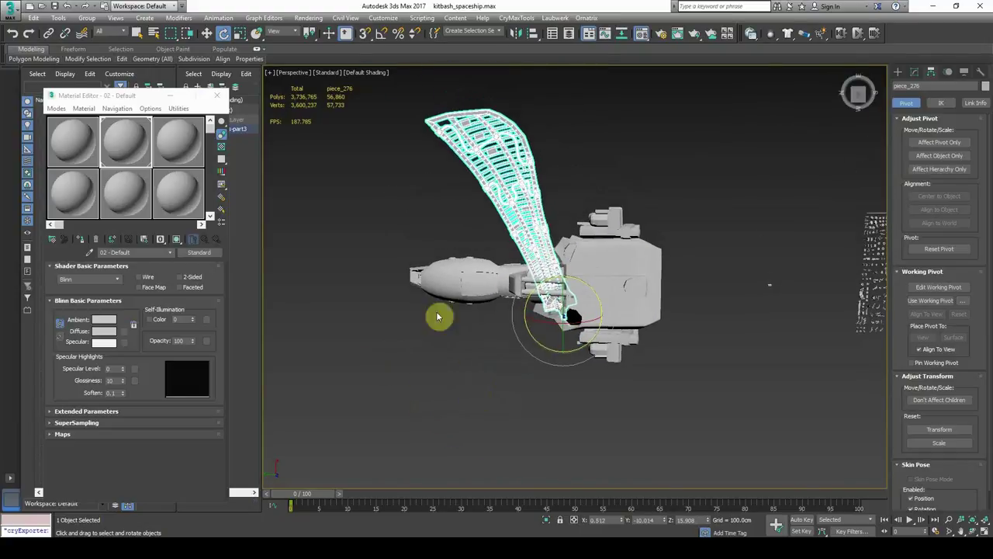
# - Check the ribbed wing's placement from several sides and nudge it sideways at the hull joint
pyautogui.keyDown('alt'); pyautogui.moveTo(615, 217); pyautogui.dragTo(667, 139, button='middle'); pyautogui.keyUp('alt')
pyautogui.scroll(-5, 667, 156)
pyautogui.click(783, 138)
pyautogui.scroll(5, 535, 256)
pyautogui.click(473, 311)
pyautogui.keyDown('alt'); pyautogui.moveTo(619, 312); pyautogui.dragTo(532, 279, button='middle'); pyautogui.keyUp('alt')
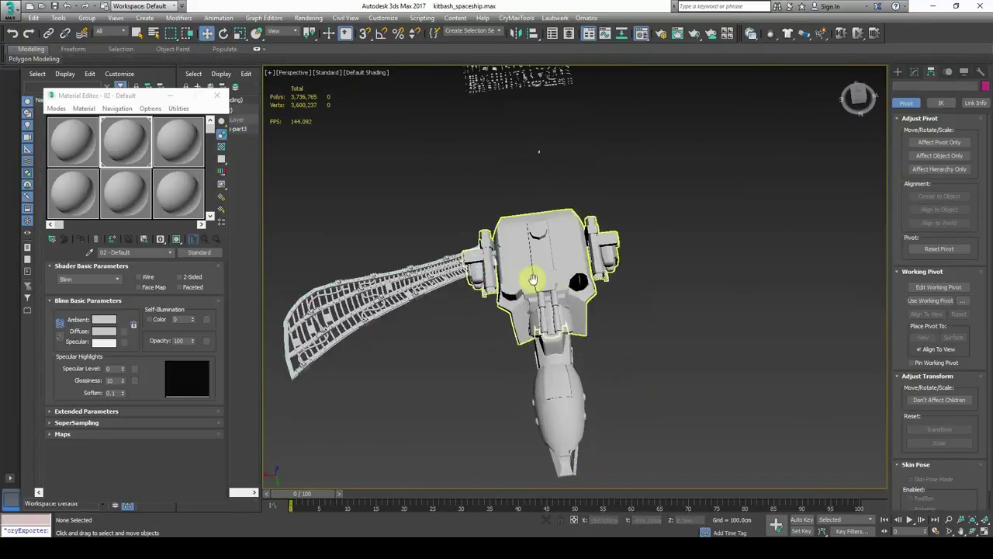
pyautogui.click(466, 260)
pyautogui.scroll(6, 497, 256)
pyautogui.scroll(-5, 601, 180)
pyautogui.keyDown('alt'); pyautogui.moveTo(598, 199); pyautogui.dragTo(461, 210, button='middle'); pyautogui.keyUp('alt')
pyautogui.moveTo(460, 210); pyautogui.dragTo(449, 209)
pyautogui.click(560, 161)
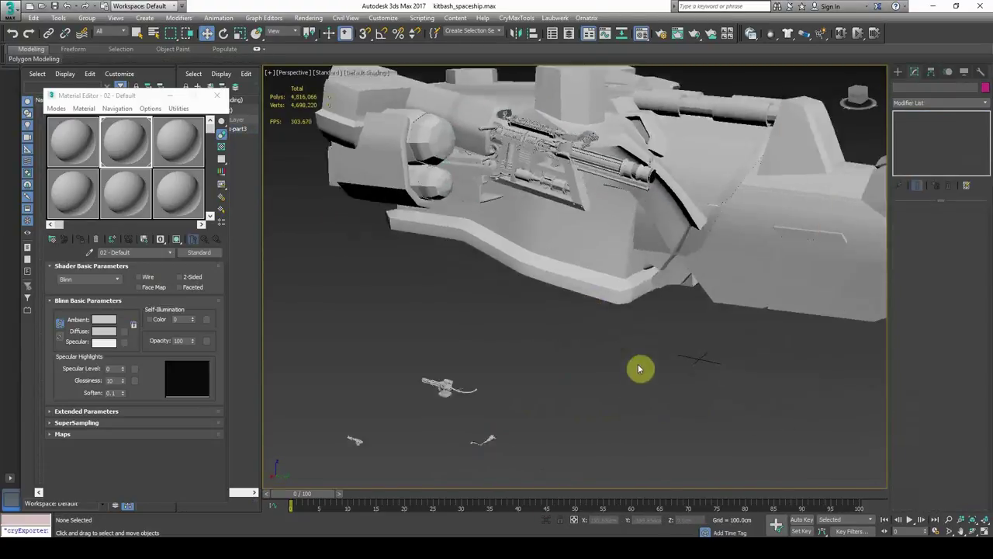
# - Select one of the small gun parts beneath the ship and scale it up uniformly
pyautogui.scroll(-4, 639, 368)
pyautogui.click(491, 405)
pyautogui.click(239, 34)
pyautogui.moveTo(492, 397); pyautogui.dragTo(554, 30)
pyautogui.press('z')
# - Reorient the enlarged gun along the hull and tilt it -15 degrees about X with angle snap on
pyautogui.press('e')
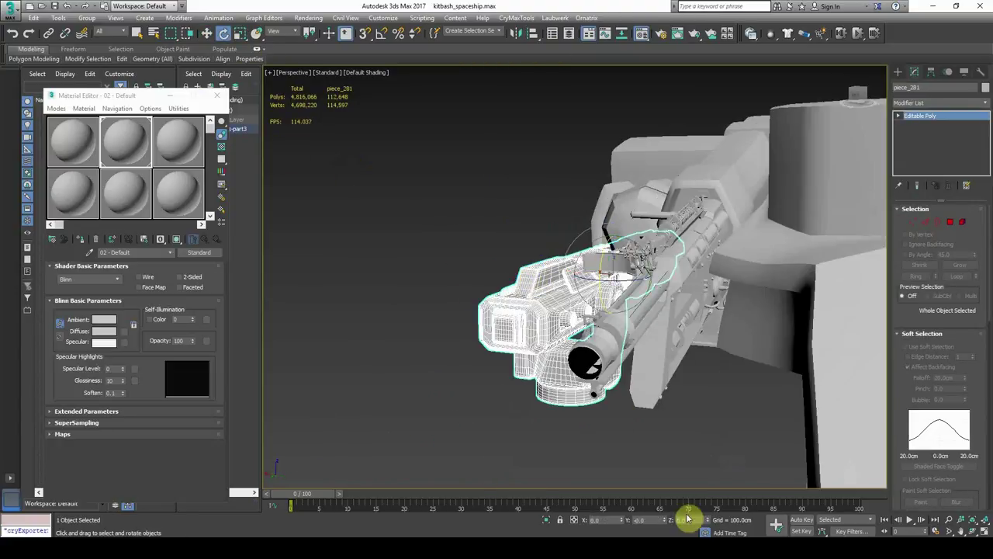
pyautogui.press('Return')
pyautogui.keyDown('alt'); pyautogui.moveTo(559, 311); pyautogui.dragTo(771, 357, button='middle'); pyautogui.keyUp('alt')
pyautogui.press('a')
pyautogui.moveTo(674, 264); pyautogui.dragTo(658, 243)
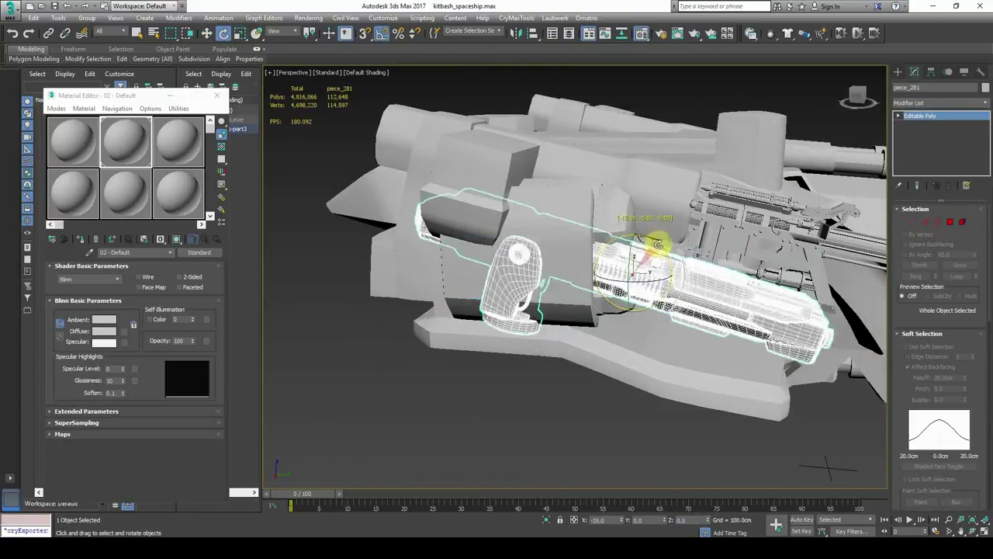
# - Move the gun up along the hull's side and delete the other detailed gun part there
pyautogui.keyDown('alt'); pyautogui.moveTo(659, 243); pyautogui.dragTo(698, 233, button='middle'); pyautogui.keyUp('alt')
pyautogui.moveTo(698, 233); pyautogui.dragTo(514, 250, button='middle')
pyautogui.press('w')
pyautogui.moveTo(425, 255); pyautogui.dragTo(489, 182)
pyautogui.click(554, 220)
pyautogui.press('Delete')
# - Shift the tilted gun forward and fit it against the side of the hull
pyautogui.keyDown('alt'); pyautogui.moveTo(554, 222); pyautogui.dragTo(562, 264, button='middle'); pyautogui.keyUp('alt')
pyautogui.moveTo(578, 233); pyautogui.dragTo(680, 224)
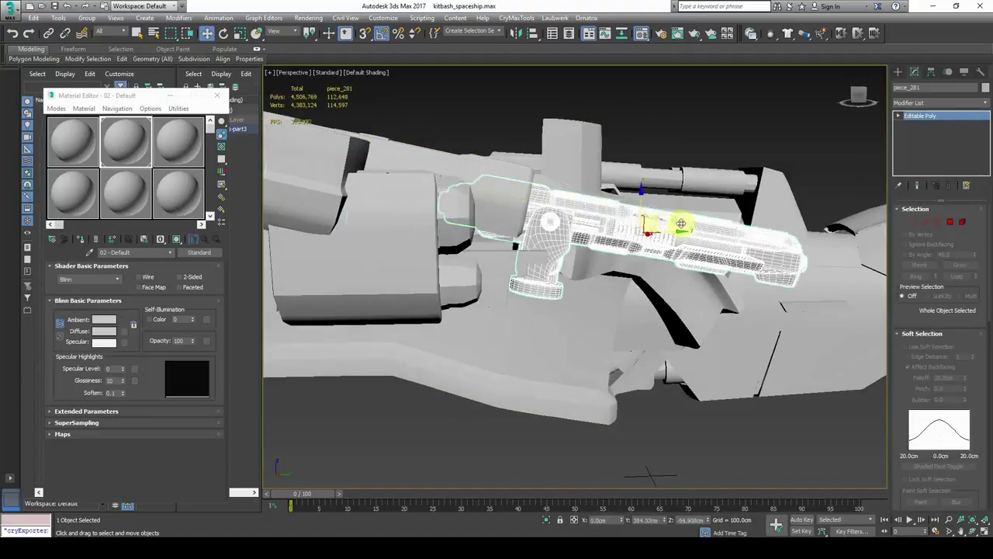
pyautogui.keyDown('alt'); pyautogui.moveTo(681, 224); pyautogui.dragTo(647, 205, button='middle'); pyautogui.keyUp('alt')
pyautogui.moveTo(677, 218); pyautogui.dragTo(665, 210)
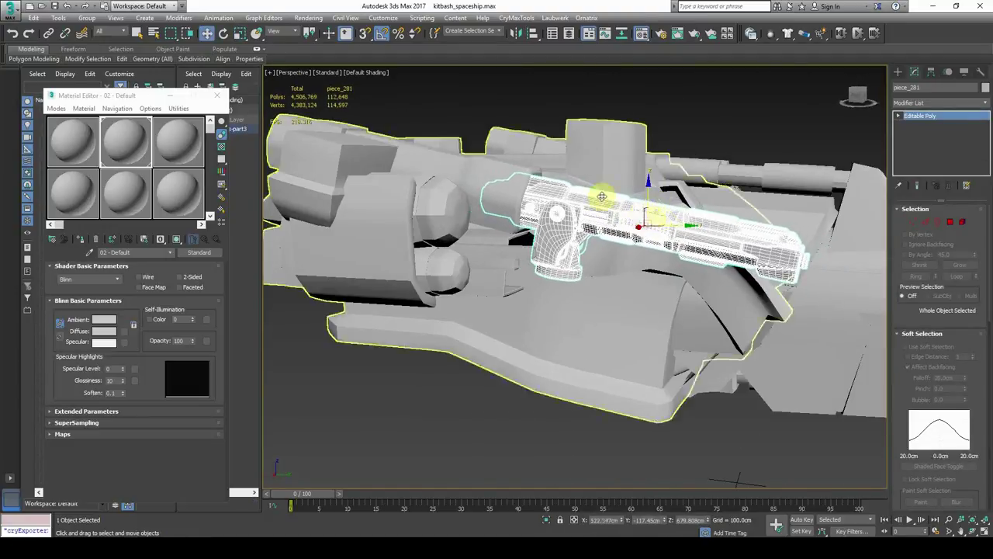
# - Delete the gun's handle and round base elements, and finish element editing
pyautogui.click(899, 115)
pyautogui.click(918, 160)
pyautogui.scroll(5, 550, 240)
pyautogui.click(551, 241)
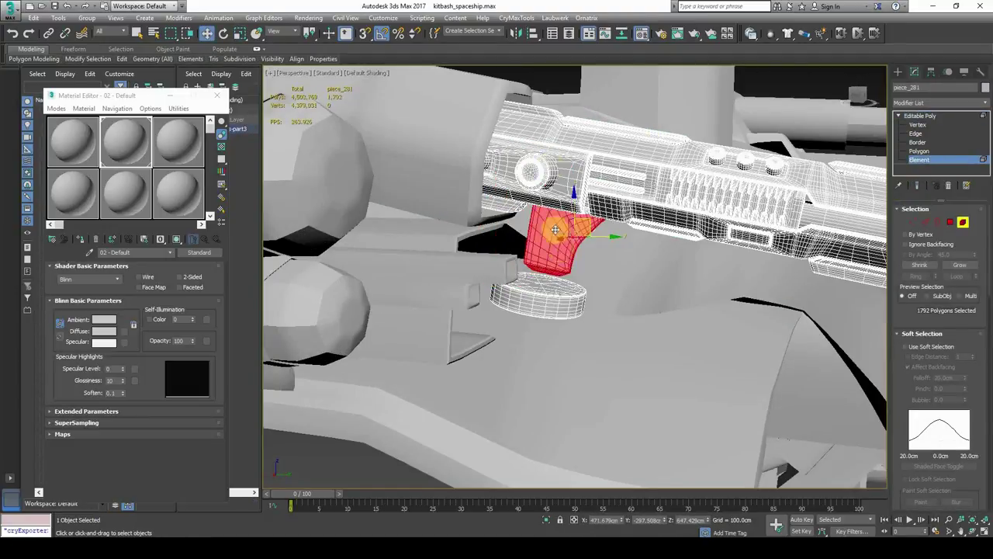
pyautogui.press('Delete')
pyautogui.click(541, 298)
pyautogui.press('Delete')
pyautogui.click(587, 219)
pyautogui.keyDown('alt'); pyautogui.moveTo(587, 220); pyautogui.dragTo(421, 427, button='middle'); pyautogui.keyUp('alt')
pyautogui.click(315, 372)
pyautogui.click(923, 159)
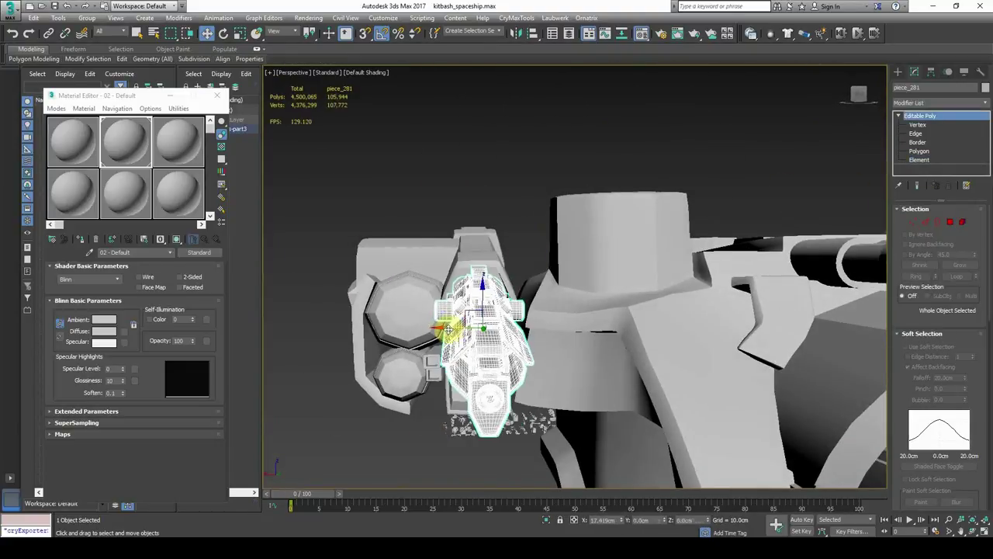
# - Fine-tune the position of the gripless gun between the engine pods and the hull, and check it from several sides
pyautogui.click(529, 144)
pyautogui.scroll(-5, 529, 144)
pyautogui.keyDown('alt'); pyautogui.moveTo(529, 144); pyautogui.dragTo(530, 208, button='middle'); pyautogui.keyUp('alt')
pyautogui.scroll(5, 530, 208)
pyautogui.keyDown('alt'); pyautogui.moveTo(767, 121); pyautogui.dragTo(591, 208, button='middle'); pyautogui.keyUp('alt')
pyautogui.click(591, 208)
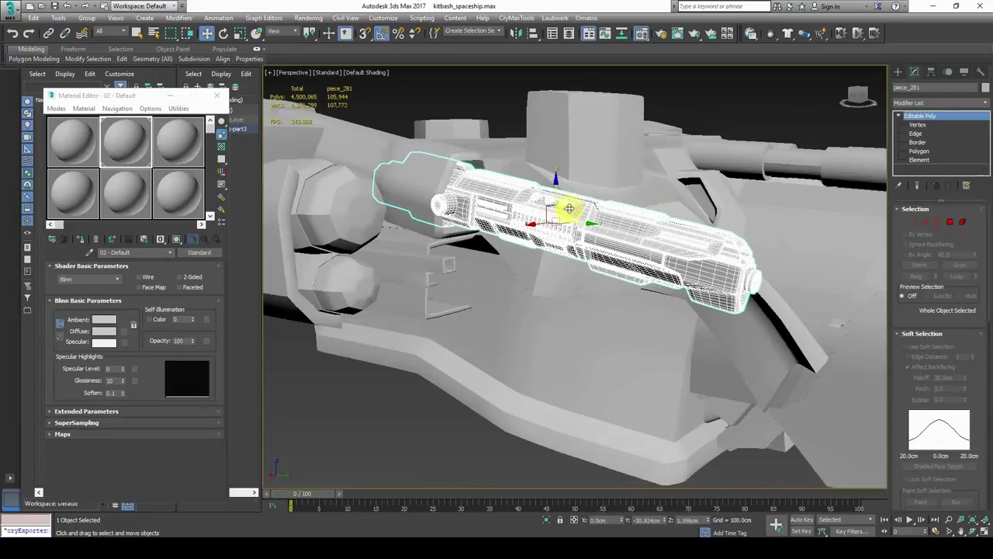
# - Copy the detailed gun from the far side of the ship onto the near-side gun and check the fit
pyautogui.click(636, 194)
pyautogui.scroll(-5, 703, 186)
pyautogui.keyDown('alt'); pyautogui.moveTo(703, 186); pyautogui.dragTo(679, 210, button='middle'); pyautogui.keyUp('alt')
pyautogui.scroll(2, 587, 181)
pyautogui.click(570, 171)
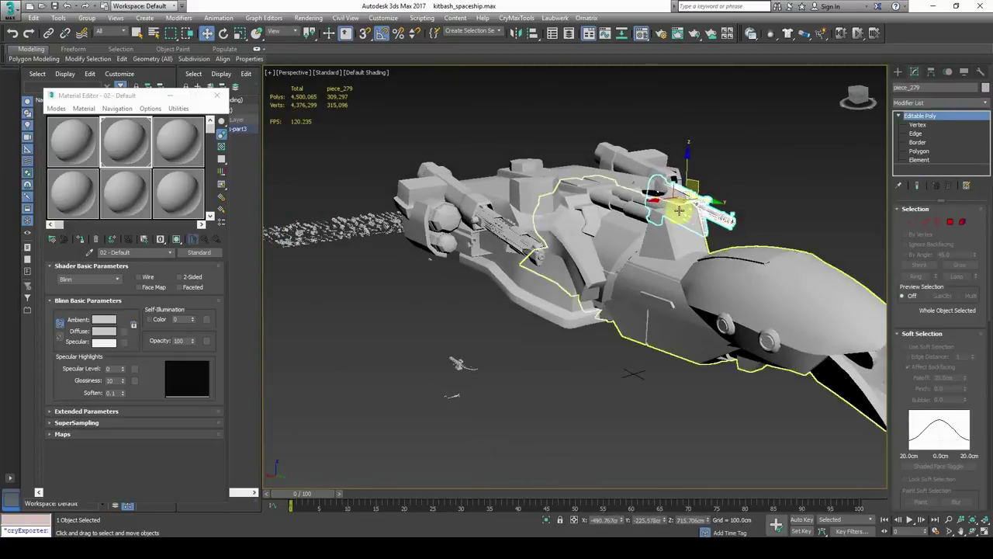
pyautogui.keyDown('shift'); pyautogui.moveTo(679, 211); pyautogui.dragTo(473, 230); pyautogui.keyUp('shift')
pyautogui.scroll(5, 472, 230)
pyautogui.keyDown('alt'); pyautogui.moveTo(473, 230); pyautogui.dragTo(501, 251, button='middle'); pyautogui.keyUp('alt')
pyautogui.scroll(-5, 502, 250)
pyautogui.click(594, 346)
pyautogui.keyDown('alt'); pyautogui.moveTo(594, 346); pyautogui.dragTo(557, 273, button='middle'); pyautogui.keyUp('alt')
pyautogui.scroll(5, 557, 273)
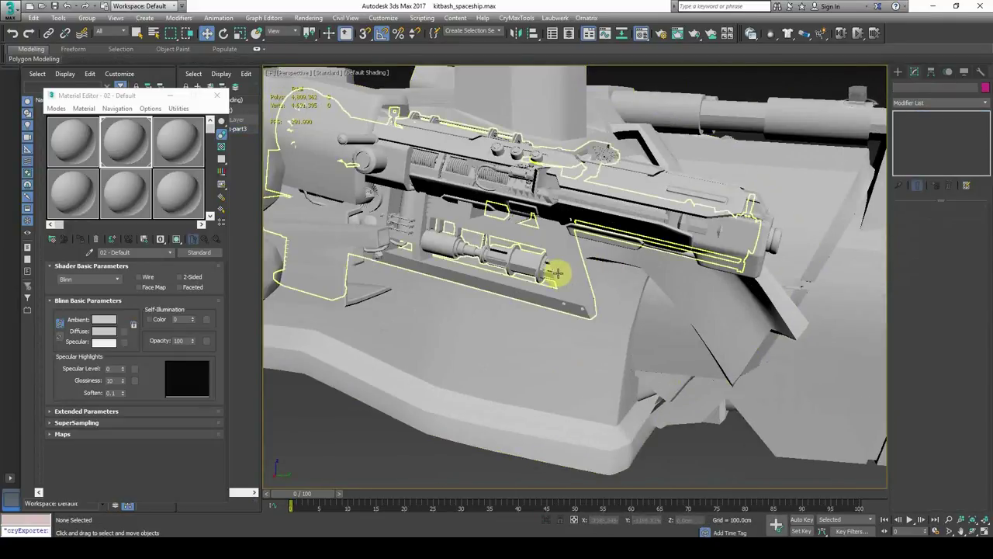
# - Fit the round vent part onto the circular boss on the side of the front hull
pyautogui.click(732, 253)
pyautogui.click(380, 441)
pyautogui.keyDown('alt'); pyautogui.moveTo(379, 441); pyautogui.dragTo(634, 274, button='middle'); pyautogui.keyUp('alt')
pyautogui.scroll(5, 634, 275)
pyautogui.click(665, 270)
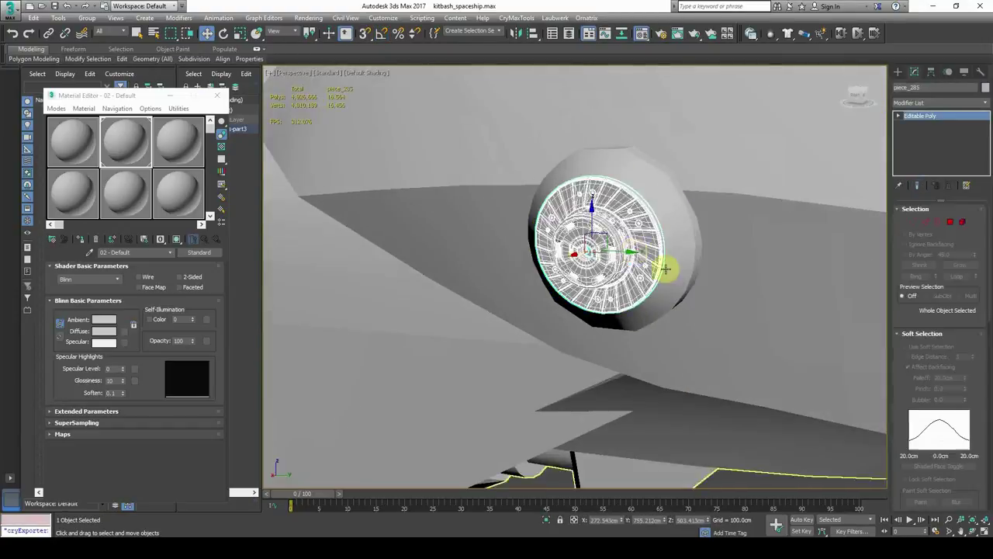
pyautogui.scroll(-4, 666, 269)
pyautogui.click(711, 412)
# - Delete the centre hub and coil elements from the round vent part, leaving only its outer rings
pyautogui.click(623, 264)
pyautogui.click(898, 115)
pyautogui.click(918, 160)
pyautogui.scroll(5, 594, 222)
pyautogui.click(632, 258)
pyautogui.press('Delete')
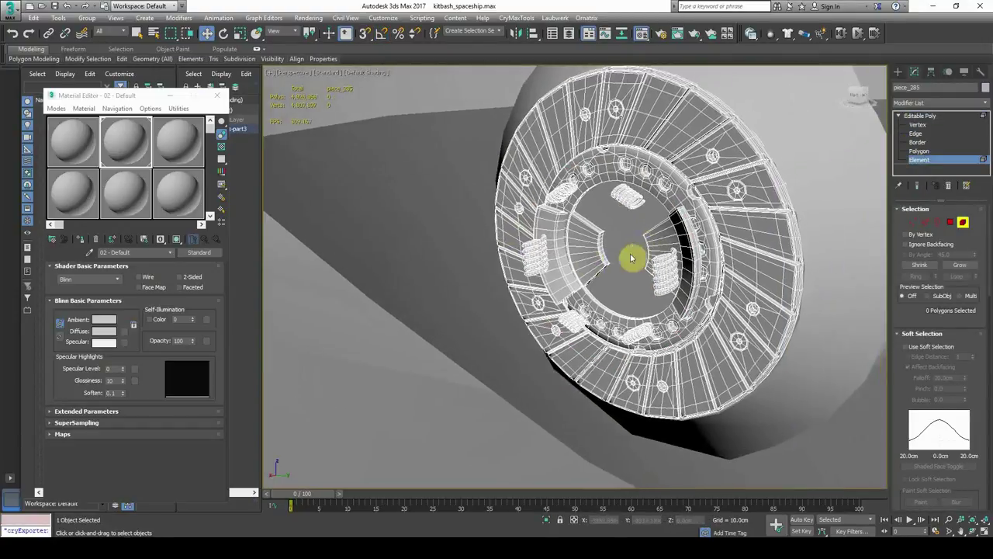
pyautogui.keyDown('alt'); pyautogui.moveTo(631, 259); pyautogui.dragTo(553, 277, button='middle'); pyautogui.keyUp('alt')
pyautogui.moveTo(553, 277); pyautogui.dragTo(604, 348)
pyautogui.keyDown('alt'); pyautogui.moveTo(632, 275); pyautogui.dragTo(721, 259, button='middle'); pyautogui.keyUp('alt')
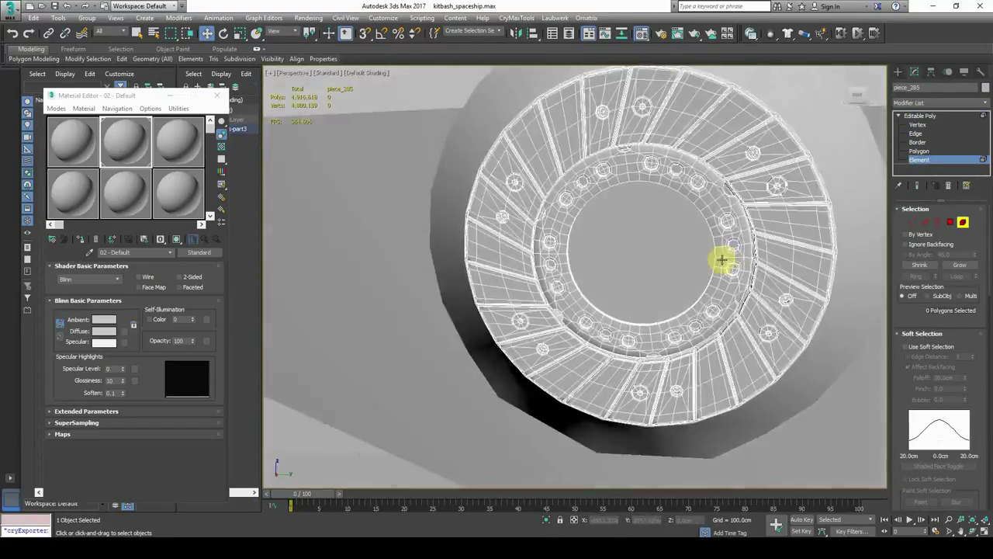
pyautogui.click(975, 159)
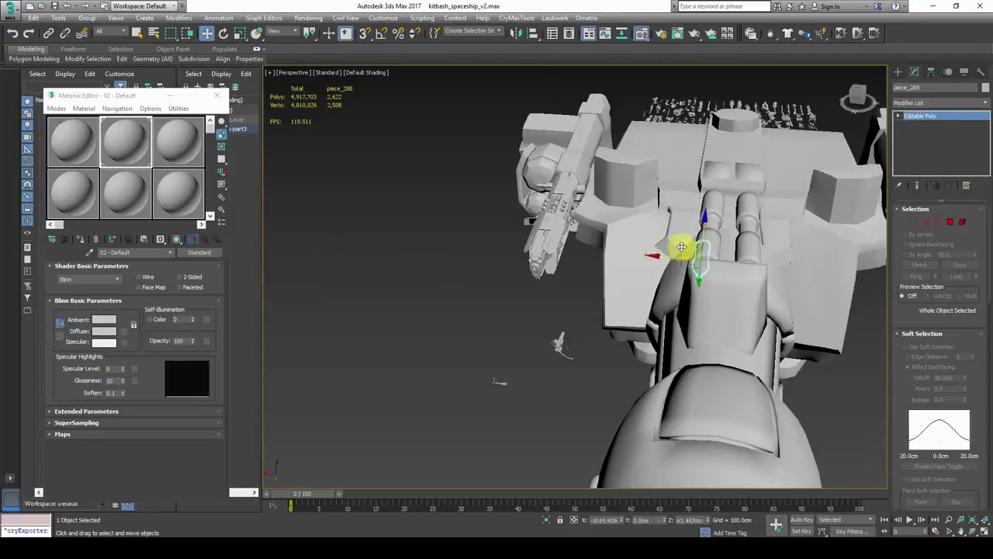
# - Raise the small barrel part onto one of the twin hull barrels and scale it up uniformly
pyautogui.keyDown('alt'); pyautogui.moveTo(687, 250); pyautogui.dragTo(645, 248, button='middle'); pyautogui.keyUp('alt')
pyautogui.scroll(-3, 645, 277)
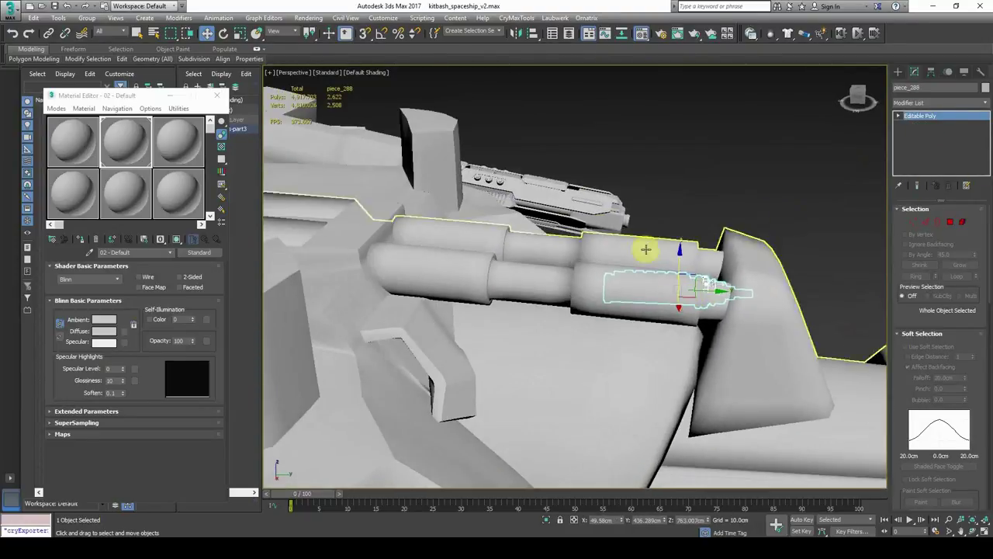
pyautogui.moveTo(678, 260); pyautogui.dragTo(677, 189)
pyautogui.keyDown('alt'); pyautogui.moveTo(644, 190); pyautogui.dragTo(528, 193, button='middle'); pyautogui.keyUp('alt')
pyautogui.press('e')
pyautogui.keyDown('alt'); pyautogui.moveTo(705, 186); pyautogui.dragTo(584, 218, button='middle'); pyautogui.keyUp('alt')
pyautogui.keyDown('alt'); pyautogui.moveTo(580, 175); pyautogui.dragTo(672, 262, button='middle'); pyautogui.keyUp('alt')
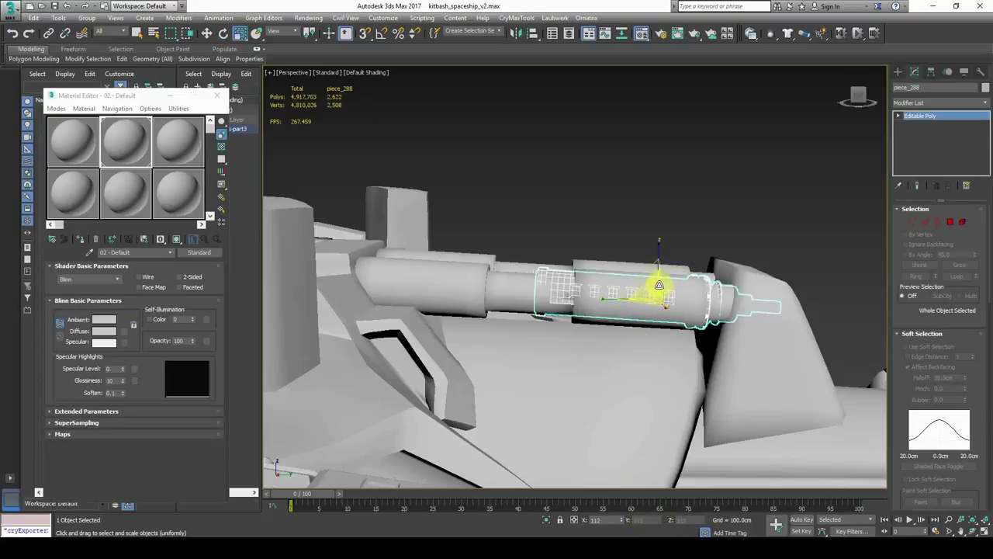
# - Move and rotate the barrel part to line it up with the hull barrel it covers
pyautogui.press('w')
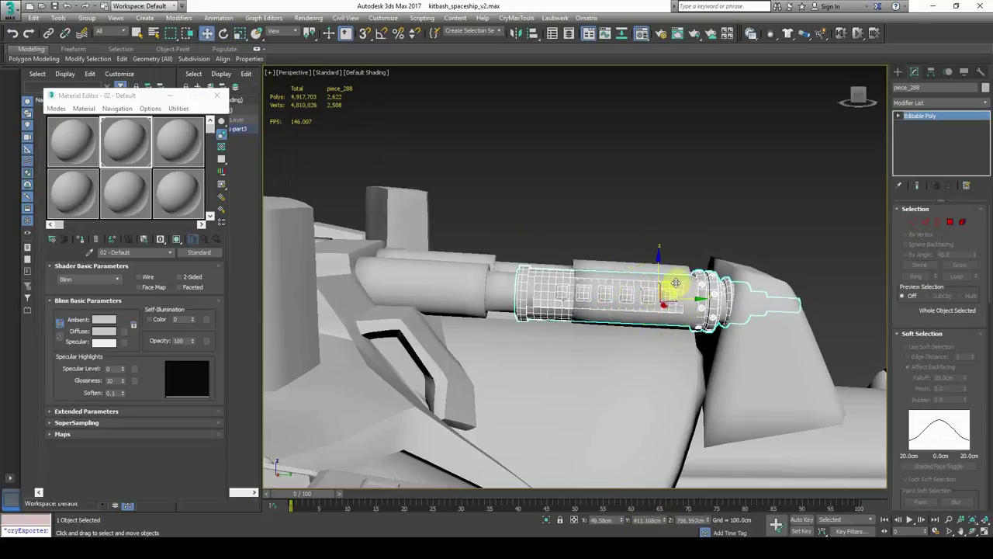
pyautogui.keyDown('alt'); pyautogui.moveTo(675, 284); pyautogui.dragTo(607, 293, button='middle'); pyautogui.keyUp('alt')
pyautogui.keyDown('alt'); pyautogui.moveTo(683, 203); pyautogui.dragTo(681, 244, button='middle'); pyautogui.keyUp('alt')
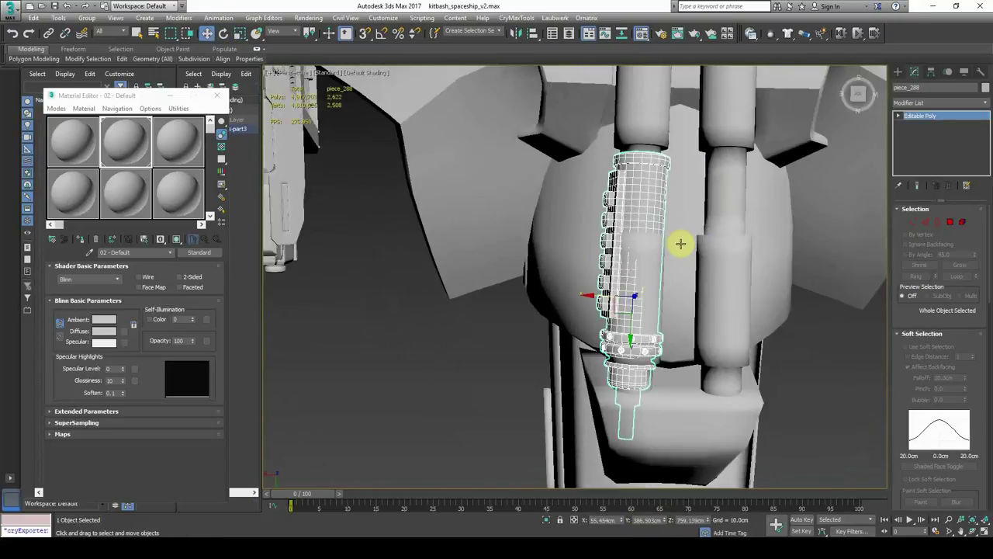
pyautogui.keyDown('alt'); pyautogui.moveTo(670, 286); pyautogui.dragTo(651, 294, button='middle'); pyautogui.keyUp('alt')
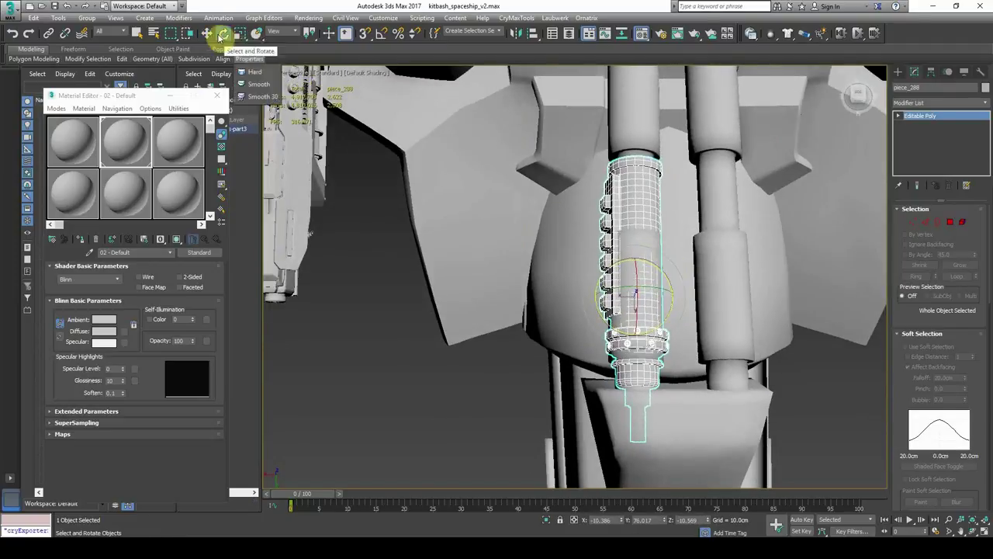
pyautogui.click(207, 33)
pyautogui.moveTo(589, 319); pyautogui.dragTo(592, 311)
# - Place another small kitbash part at the rear end of the hull barrel and scale it up uniformly around it
pyautogui.scroll(-10, 592, 309)
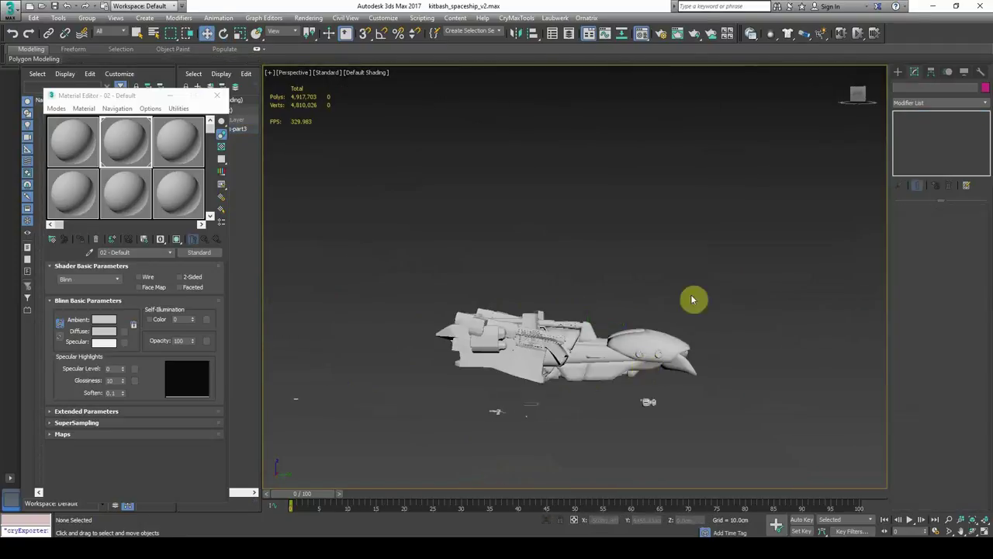
pyautogui.moveTo(644, 307); pyautogui.dragTo(619, 211)
pyautogui.scroll(8, 618, 218)
pyautogui.keyDown('alt'); pyautogui.moveTo(618, 217); pyautogui.dragTo(552, 235, button='middle'); pyautogui.keyUp('alt')
pyautogui.scroll(4, 551, 235)
pyautogui.moveTo(583, 261); pyautogui.dragTo(600, 312)
pyautogui.keyDown('alt'); pyautogui.moveTo(600, 313); pyautogui.dragTo(673, 237, button='middle'); pyautogui.keyUp('alt')
pyautogui.press('e')
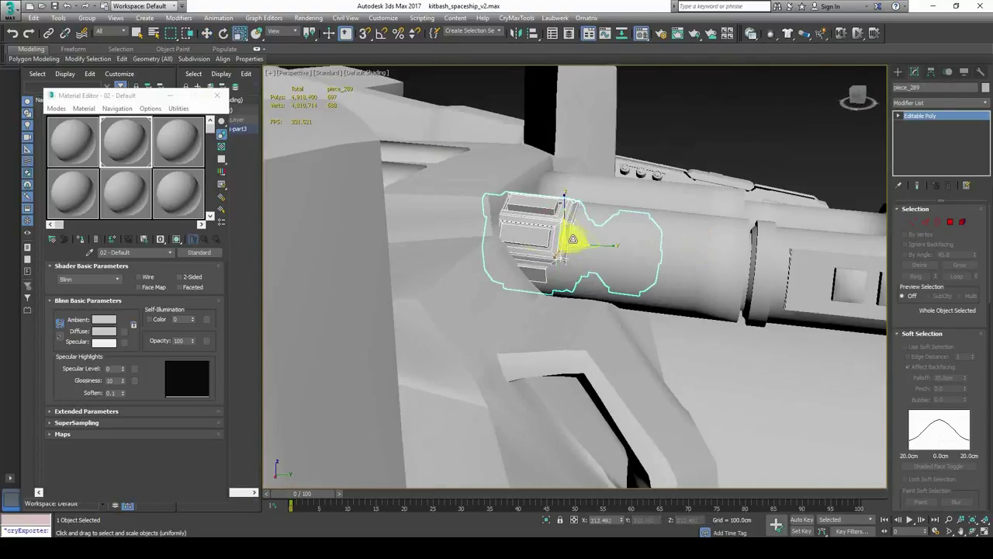
pyautogui.click(701, 131)
# - Remove the original plain barrel elements from the hull's Editable Poly beneath its Symmetry modifier
pyautogui.scroll(-6, 567, 191)
pyautogui.click(570, 193)
pyautogui.scroll(5, 567, 191)
pyautogui.keyDown('alt'); pyautogui.moveTo(567, 190); pyautogui.dragTo(437, 238, button='middle'); pyautogui.keyUp('alt')
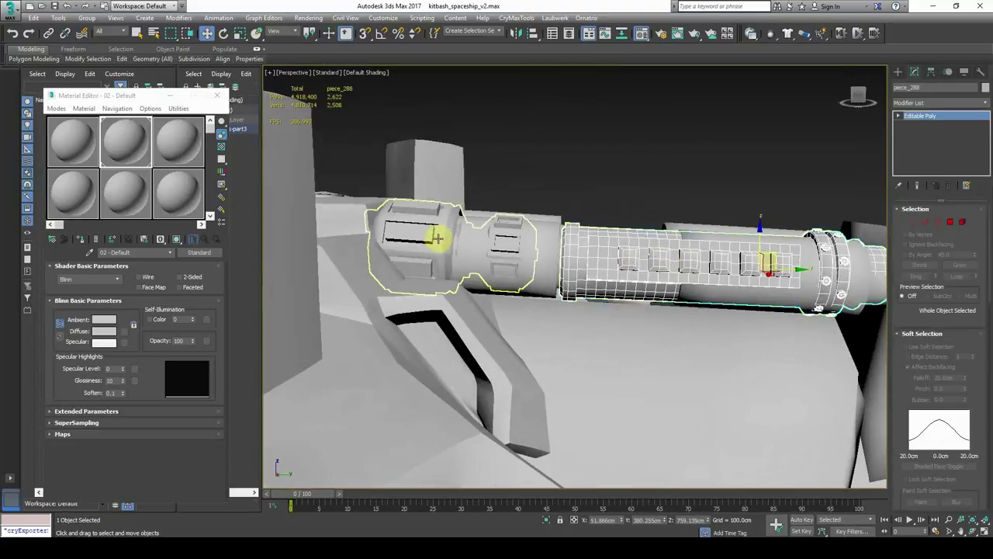
pyautogui.click(790, 242)
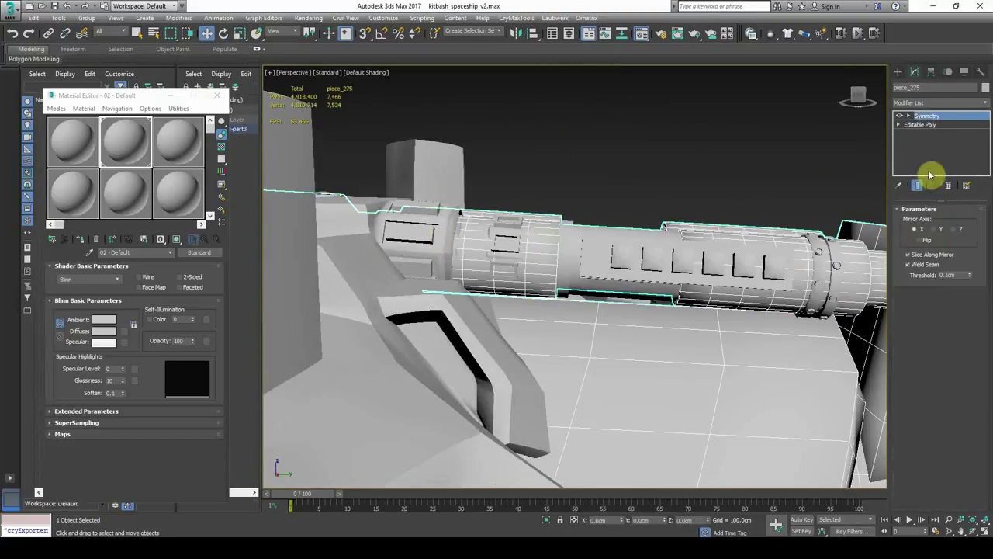
pyautogui.click(920, 125)
pyautogui.press('5')
pyautogui.keyDown('alt'); pyautogui.moveTo(571, 256); pyautogui.dragTo(581, 236, button='middle'); pyautogui.keyUp('alt')
pyautogui.keyDown('alt'); pyautogui.moveTo(540, 266); pyautogui.dragTo(863, 214, button='middle'); pyautogui.keyUp('alt')
pyautogui.press('5')
pyautogui.click(674, 289)
pyautogui.moveTo(673, 281); pyautogui.dragTo(685, 373)
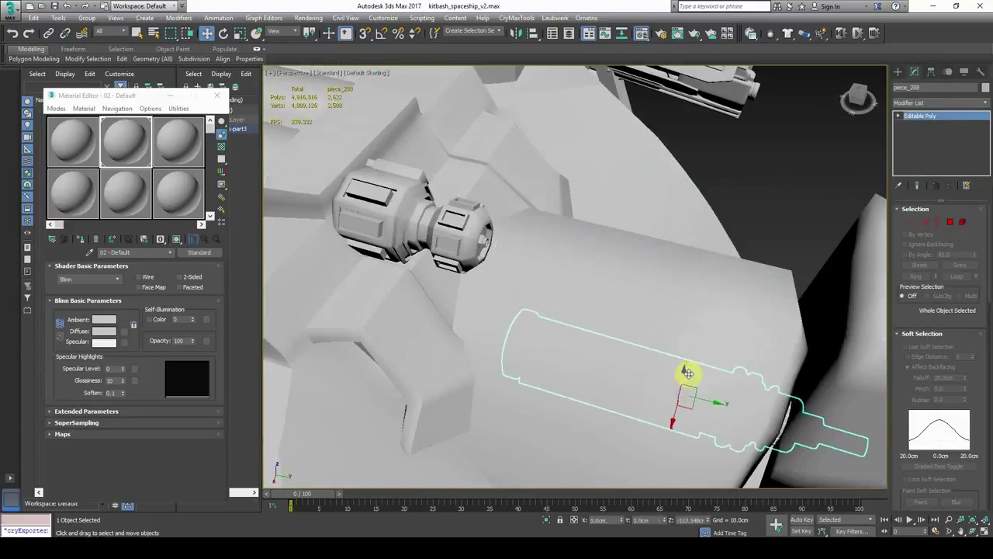
pyautogui.hotkey('ctrl', 'z')
# - Rescale the detailed barrel uniformly and line it up with the rear barrel part
pyautogui.click(459, 237)
pyautogui.keyDown('alt'); pyautogui.moveTo(543, 272); pyautogui.dragTo(594, 275, button='middle'); pyautogui.keyUp('alt')
pyautogui.scroll(4, 593, 285)
pyautogui.click(592, 284)
pyautogui.scroll(-6, 592, 284)
pyautogui.click(768, 148)
pyautogui.scroll(6, 594, 275)
pyautogui.click(528, 263)
pyautogui.scroll(-3, 634, 277)
pyautogui.click(578, 290)
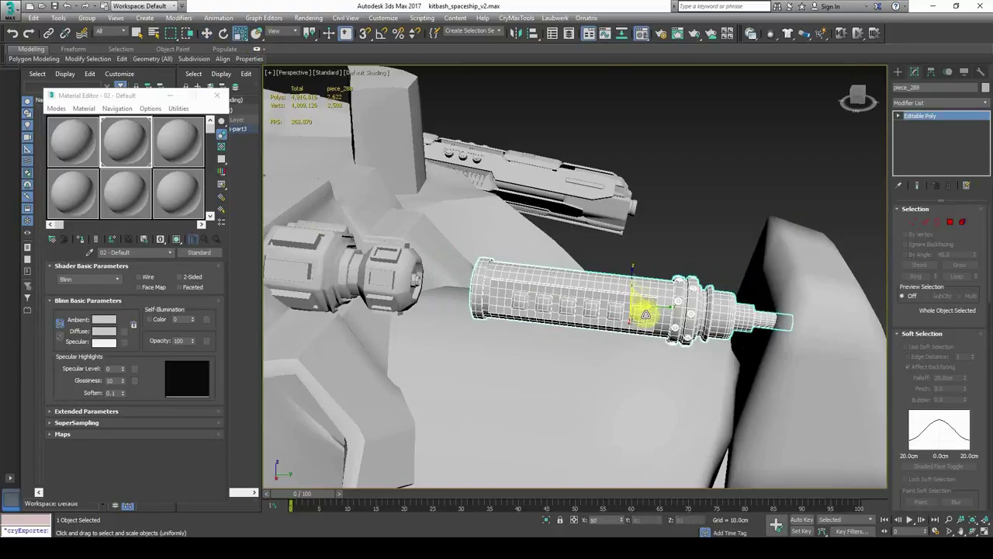
pyautogui.keyDown('alt'); pyautogui.moveTo(645, 314); pyautogui.dragTo(632, 302, button='middle'); pyautogui.keyUp('alt')
pyautogui.press('w')
pyautogui.click(810, 347)
# - Delete the polygons of the narrow cylindrical tip at the end of the detailed barrel
pyautogui.scroll(6, 778, 326)
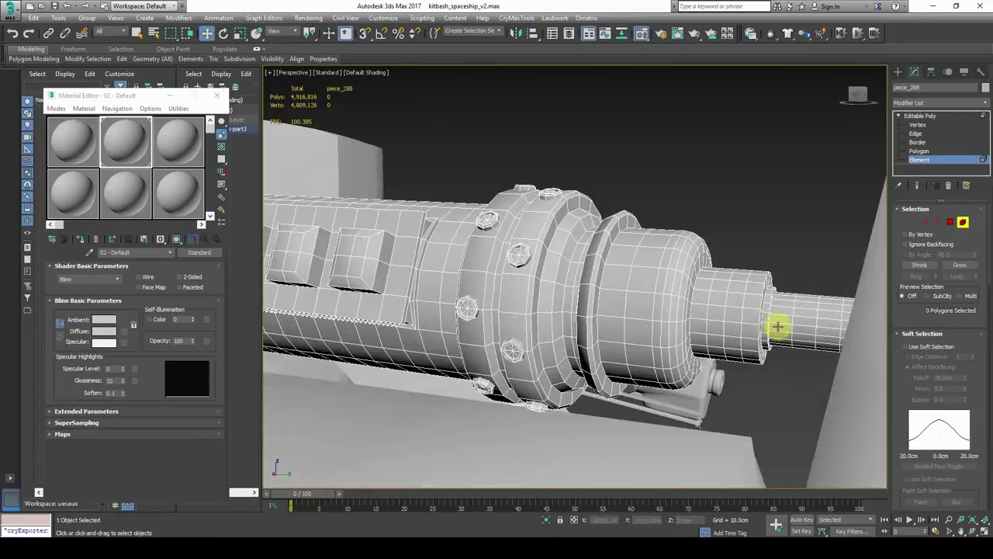
pyautogui.click(716, 282)
pyautogui.press('4')
pyautogui.scroll(-5, 716, 281)
pyautogui.keyDown('alt'); pyautogui.moveTo(765, 184); pyautogui.dragTo(784, 186, button='middle'); pyautogui.keyUp('alt')
pyautogui.moveTo(593, 178); pyautogui.dragTo(787, 422)
pyautogui.hotkey('alt', 'q')
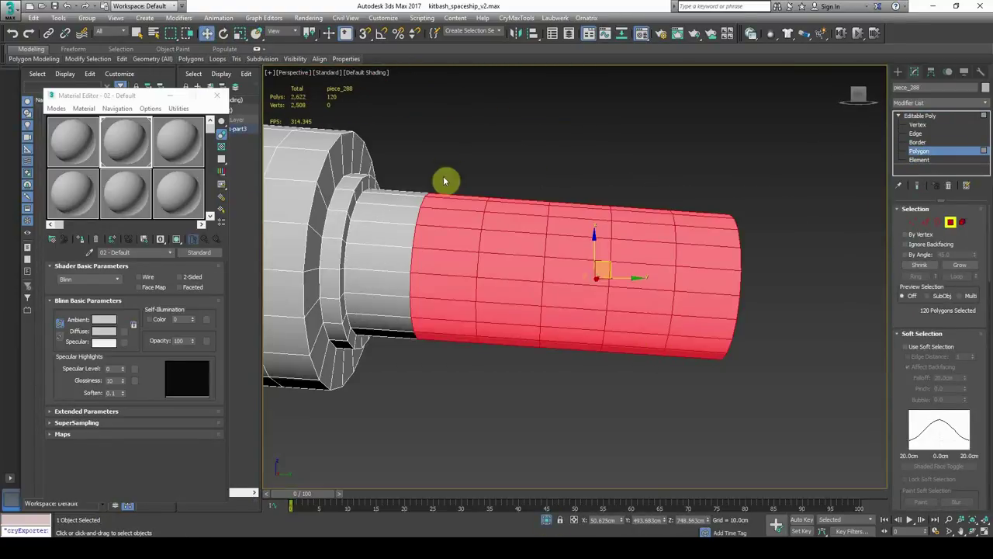
pyautogui.keyDown('ctrl'); pyautogui.moveTo(409, 147); pyautogui.dragTo(470, 372); pyautogui.keyUp('ctrl')
pyautogui.press('Delete')
# - Cap the open border at the end of the trimmed barrel and exit isolation to show the whole ship
pyautogui.scroll(-5, 990, 390)
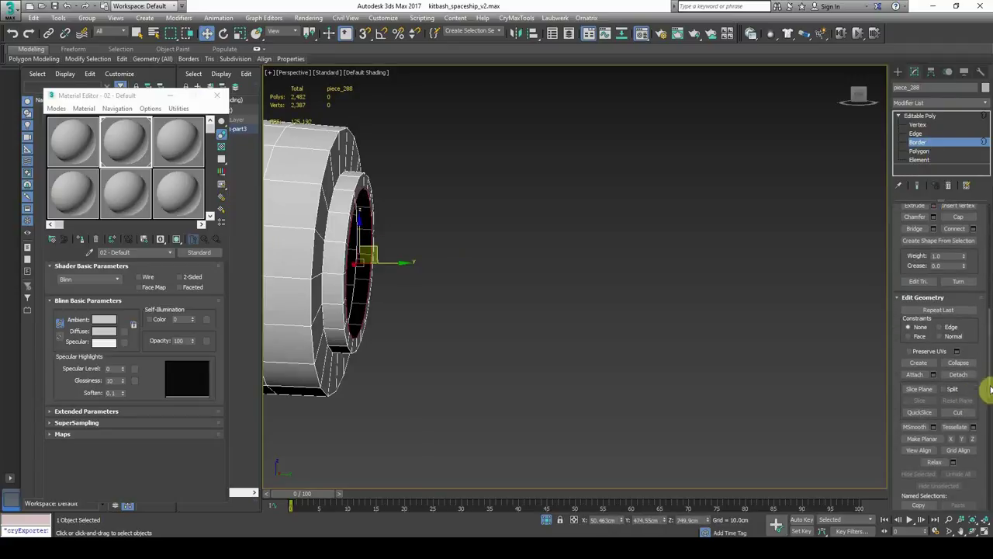
pyautogui.click(935, 145)
pyautogui.click(683, 326)
pyautogui.click(547, 520)
pyautogui.click(496, 279)
# - Copy the stepped cylindrical part with the narrow rear stub from the kitbash library over to the spaceship
pyautogui.scroll(-3, 610, 315)
pyautogui.keyDown('alt'); pyautogui.moveTo(610, 315); pyautogui.dragTo(578, 295, button='middle'); pyautogui.keyUp('alt')
pyautogui.scroll(-4, 499, 259)
pyautogui.moveTo(499, 259); pyautogui.dragTo(678, 287, button='middle')
pyautogui.scroll(2, 672, 277)
pyautogui.click(759, 201)
pyautogui.click(600, 293)
pyautogui.click(580, 247)
pyautogui.scroll(-6, 575, 273)
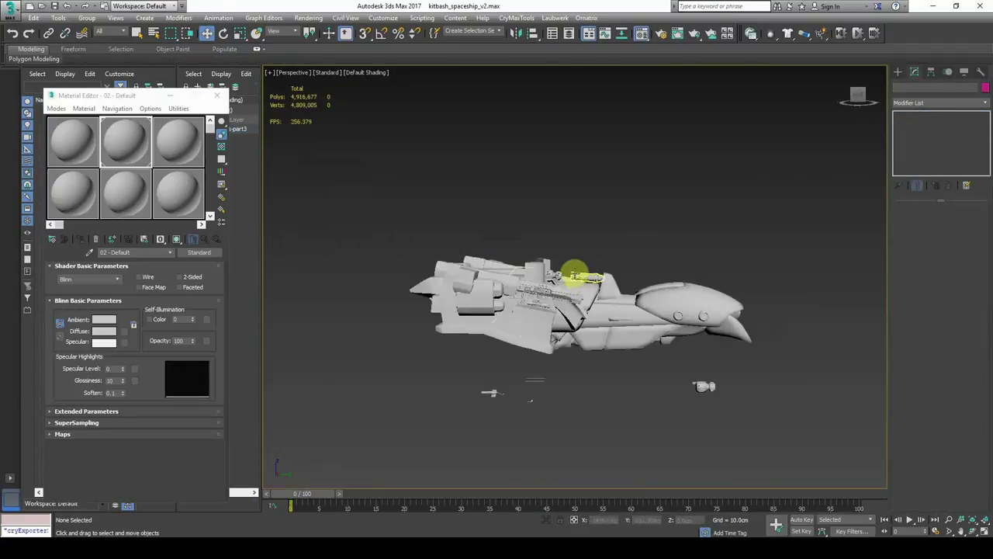
pyautogui.keyDown('alt'); pyautogui.moveTo(575, 273); pyautogui.dragTo(476, 293, button='middle'); pyautogui.keyUp('alt')
pyautogui.scroll(5, 474, 295)
pyautogui.click(459, 312)
pyautogui.click(430, 375)
pyautogui.scroll(-2, 431, 374)
pyautogui.moveTo(431, 374); pyautogui.dragTo(488, 361, button='middle')
pyautogui.scroll(5, 543, 260)
pyautogui.click(549, 270)
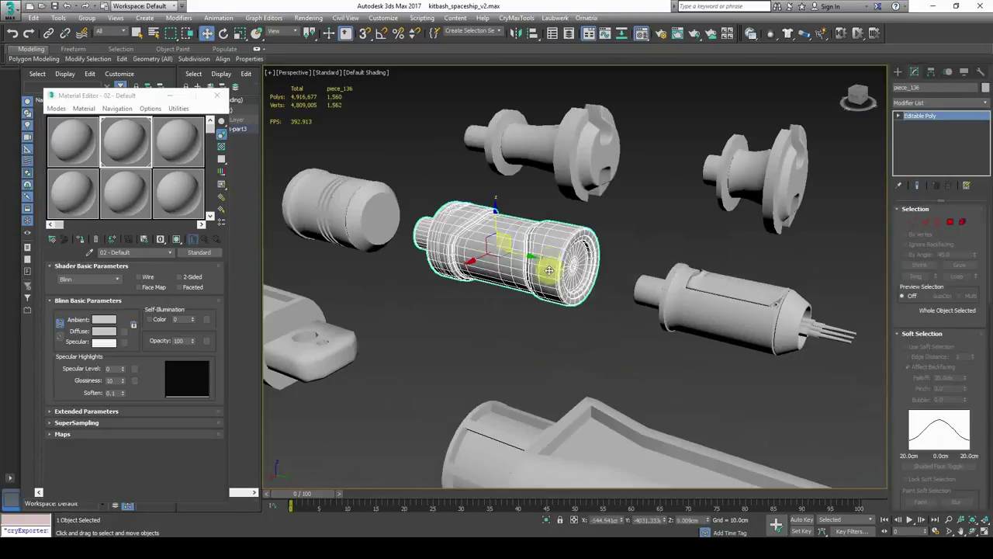
pyautogui.scroll(-10, 549, 270)
pyautogui.scroll(-3, 687, 372)
pyautogui.moveTo(687, 373); pyautogui.dragTo(308, 246, button='middle')
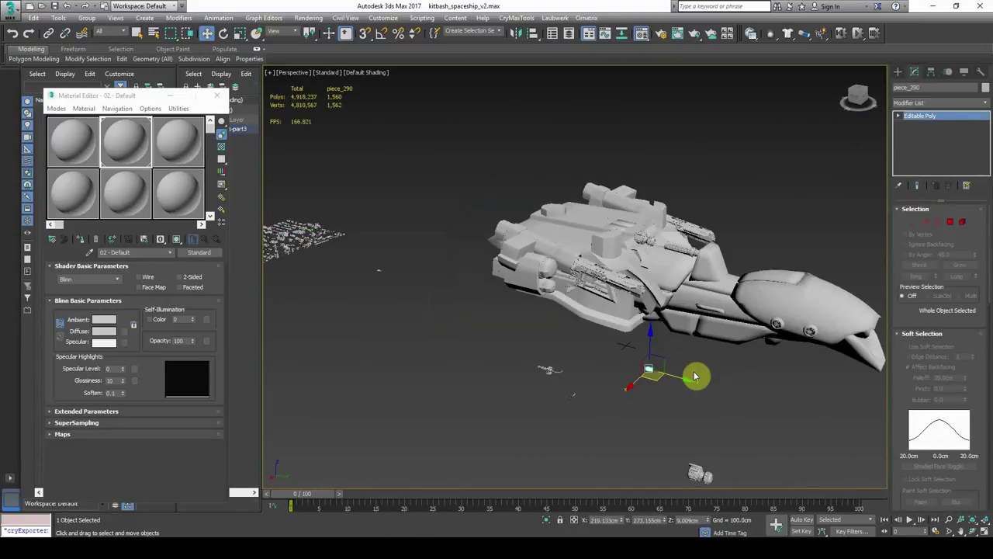
pyautogui.click(524, 179)
# - Move the copied cylinder part up onto the hull at the gap between the barrel and its rear part
pyautogui.scroll(2, 613, 361)
pyautogui.moveTo(613, 361); pyautogui.dragTo(624, 179)
pyautogui.press('z')
pyautogui.scroll(-4, 600, 223)
pyautogui.keyDown('alt'); pyautogui.moveTo(601, 224); pyautogui.dragTo(632, 230, button='middle'); pyautogui.keyUp('alt')
pyautogui.scroll(5, 623, 246)
pyautogui.moveTo(623, 251); pyautogui.dragTo(600, 208)
# - Scale and align the cylinder part so it connects the barrel with the rear barrel part
pyautogui.scroll(-4, 599, 206)
pyautogui.press('r')
pyautogui.keyDown('alt'); pyautogui.moveTo(599, 206); pyautogui.dragTo(620, 205, button='middle'); pyautogui.keyUp('alt')
pyautogui.moveTo(621, 205); pyautogui.dragTo(647, 101)
pyautogui.keyDown('alt'); pyautogui.moveTo(647, 101); pyautogui.dragTo(596, 253, button='middle'); pyautogui.keyUp('alt')
pyautogui.press('w')
pyautogui.click(224, 39)
pyautogui.press('r')
pyautogui.press('e')
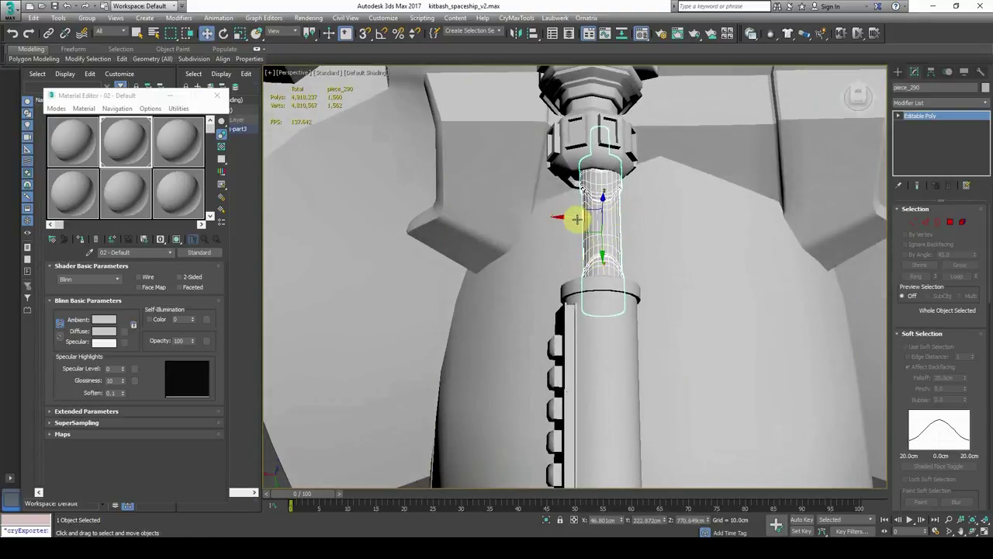
pyautogui.keyDown('alt'); pyautogui.moveTo(572, 215); pyautogui.dragTo(682, 186, button='middle'); pyautogui.keyUp('alt')
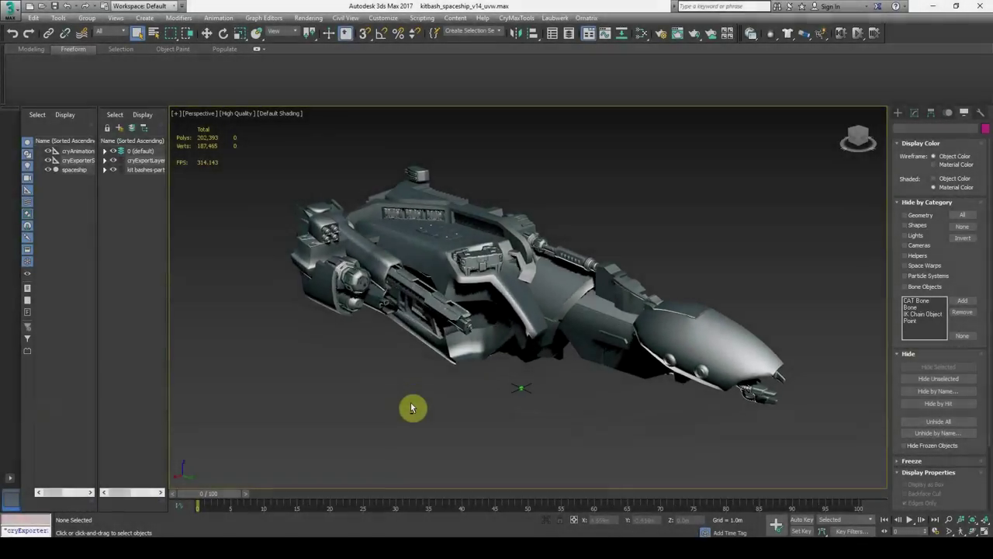
# - Display the finished spaceship with edged faces and examine the mesh of the hull crate, vents and barrel
pyautogui.moveTo(411, 407)
pyautogui.keyDown('alt'); pyautogui.mouseDown(button='middle')
pyautogui.moveTo(427, 407)
pyautogui.moveTo(401, 408)
pyautogui.moveTo(424, 410)
pyautogui.mouseUp(button='middle'); pyautogui.keyUp('alt')
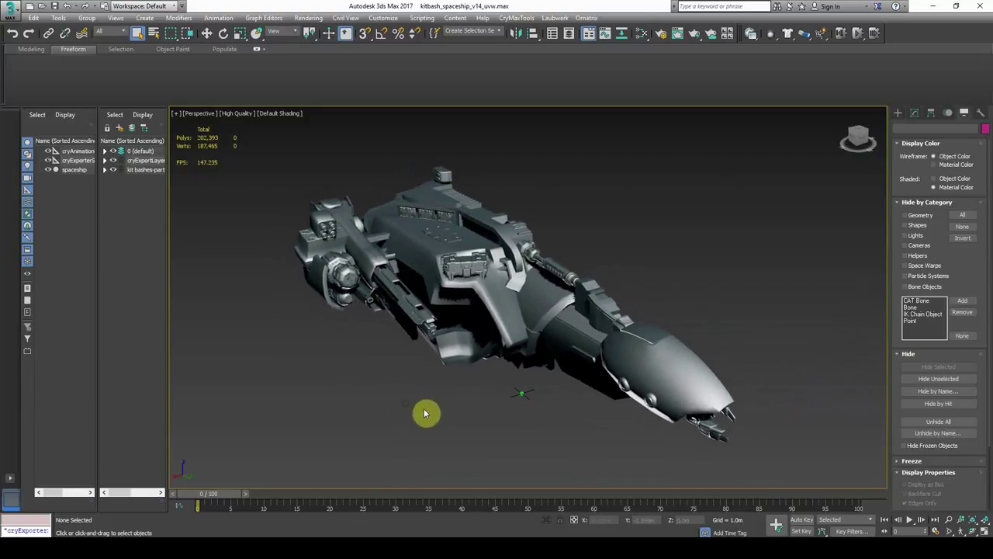
pyautogui.scroll(10, 455, 263)
pyautogui.press('F4')
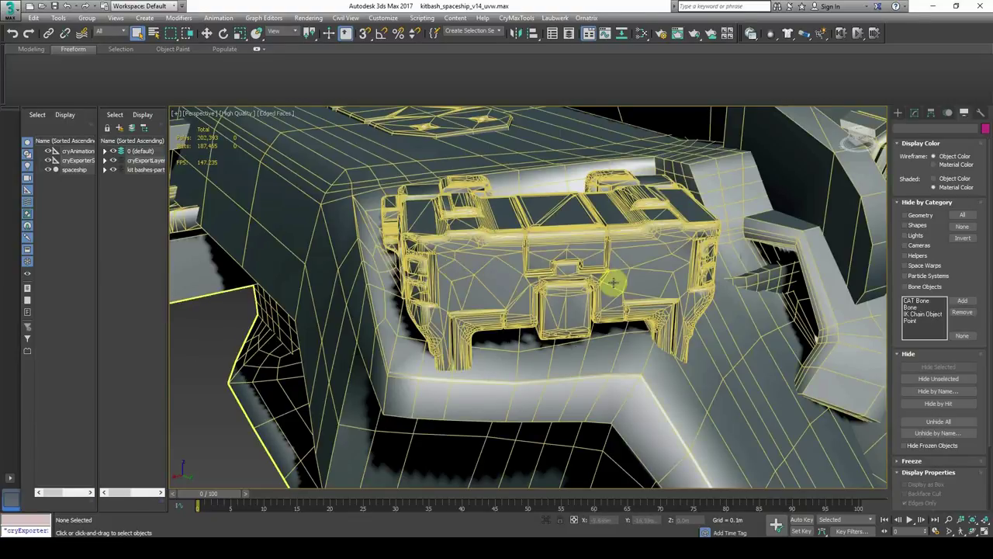
pyautogui.keyDown('alt'); pyautogui.moveTo(613, 283); pyautogui.dragTo(466, 303, button='middle'); pyautogui.keyUp('alt')
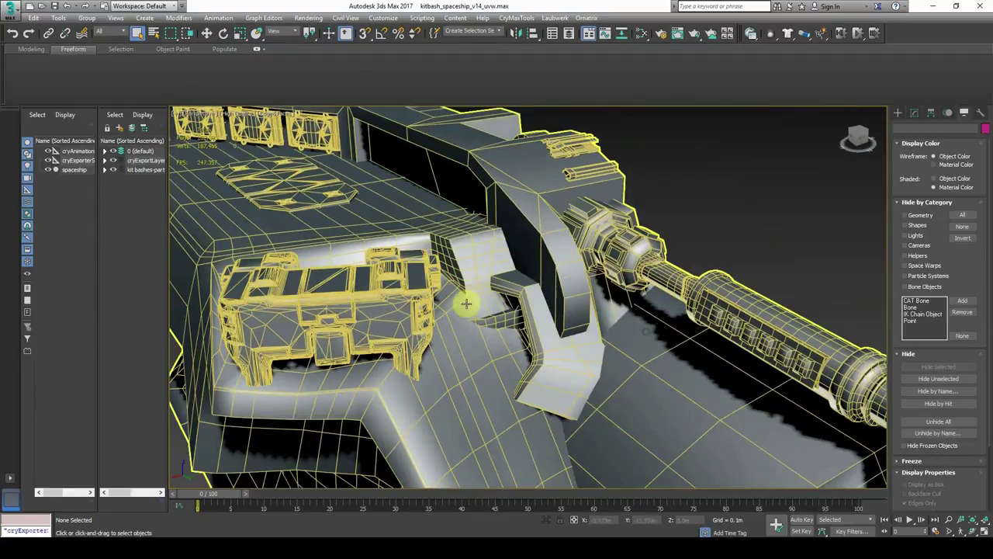
pyautogui.moveTo(705, 309); pyautogui.dragTo(539, 322, button='middle')
pyautogui.scroll(5, 536, 314)
pyautogui.scroll(-8, 536, 314)
pyautogui.moveTo(411, 326); pyautogui.dragTo(613, 315, button='middle')
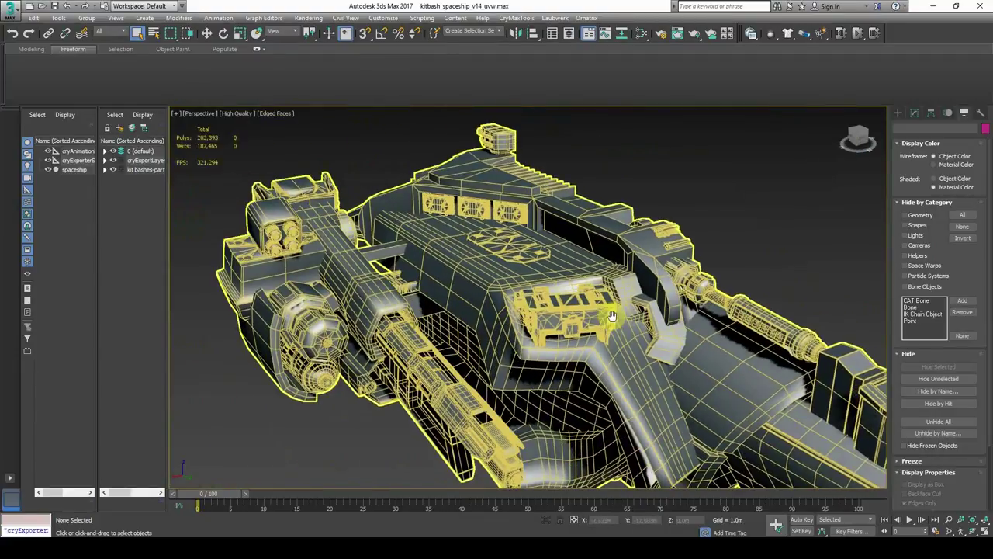
pyautogui.scroll(5, 432, 453)
# - Examine the topology of the side pod and its four-tube launcher
pyautogui.scroll(-6, 427, 434)
pyautogui.moveTo(326, 349); pyautogui.dragTo(470, 377, button='middle')
pyautogui.scroll(3, 388, 322)
pyautogui.scroll(4, 382, 316)
pyautogui.scroll(-3, 449, 333)
pyautogui.moveTo(387, 223); pyautogui.dragTo(458, 339, button='middle')
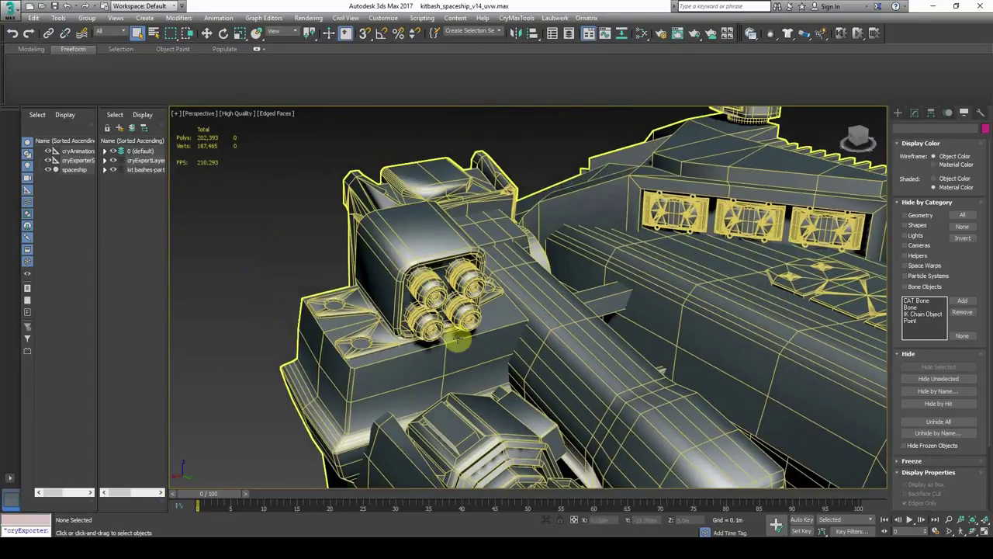
pyautogui.scroll(3, 399, 270)
pyautogui.scroll(-3, 398, 269)
pyautogui.moveTo(491, 284); pyautogui.dragTo(552, 284, button='middle')
pyautogui.moveTo(423, 228); pyautogui.dragTo(418, 286, button='middle')
# - Examine the cut-in cylinders and the round recess on the side pod's mesh
pyautogui.scroll(6, 423, 287)
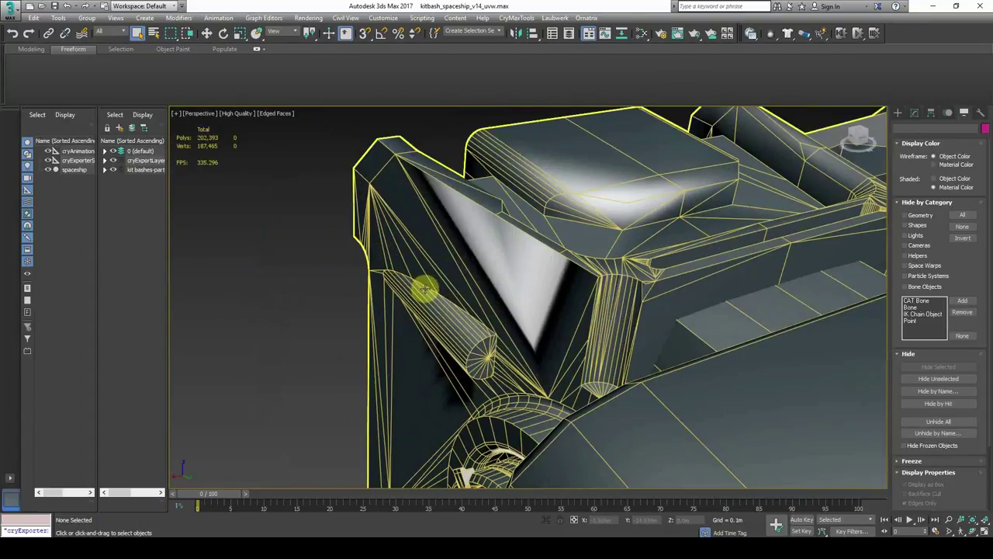
pyautogui.scroll(-6, 426, 291)
pyautogui.keyDown('alt'); pyautogui.moveTo(443, 319); pyautogui.dragTo(547, 339, button='middle'); pyautogui.keyUp('alt')
pyautogui.scroll(6, 630, 358)
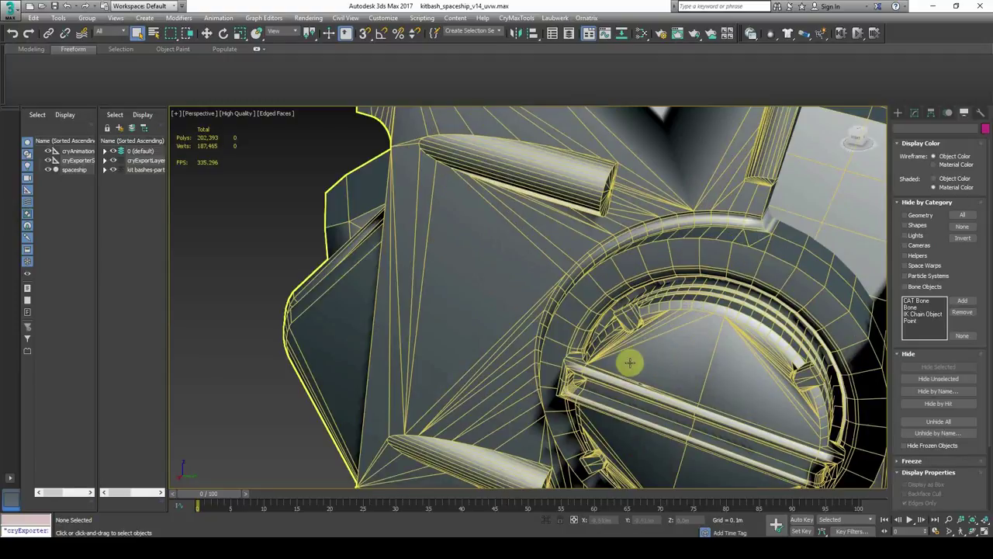
pyautogui.moveTo(630, 362); pyautogui.dragTo(572, 247, button='middle')
pyautogui.keyDown('alt'); pyautogui.moveTo(514, 328); pyautogui.dragTo(569, 343, button='middle'); pyautogui.keyUp('alt')
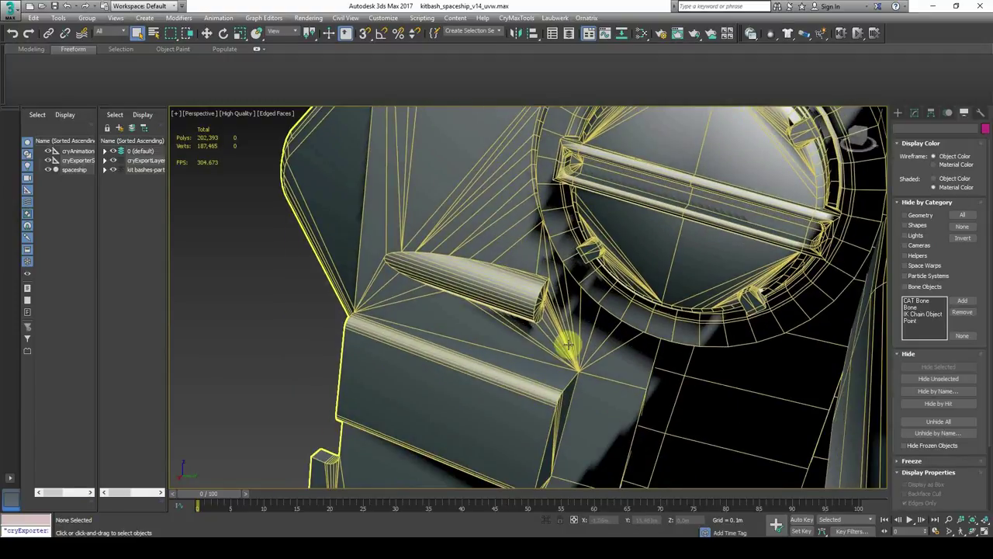
pyautogui.moveTo(638, 314)
pyautogui.keyDown('alt'); pyautogui.mouseDown(button='middle')
pyautogui.moveTo(603, 324)
pyautogui.moveTo(535, 288)
pyautogui.moveTo(541, 255)
pyautogui.mouseUp(button='middle'); pyautogui.keyUp('alt')
pyautogui.scroll(-10, 545, 252)
pyautogui.moveTo(631, 284)
pyautogui.mouseDown(button='middle')
pyautogui.moveTo(333, 297)
pyautogui.moveTo(479, 311)
pyautogui.mouseUp(button='middle')
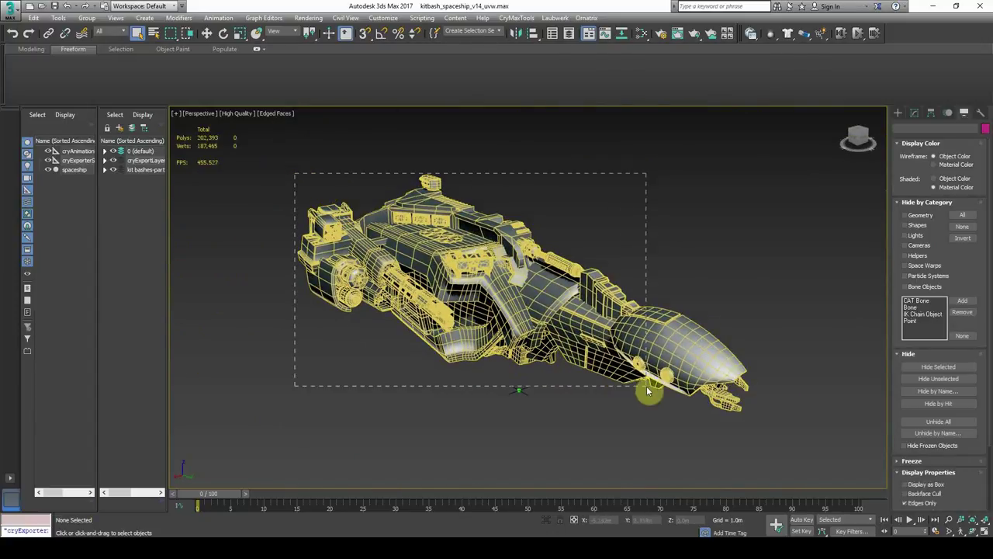
# - Select the half spaceship and add a Symmetry modifier to it
pyautogui.moveTo(649, 390); pyautogui.dragTo(508, 288)
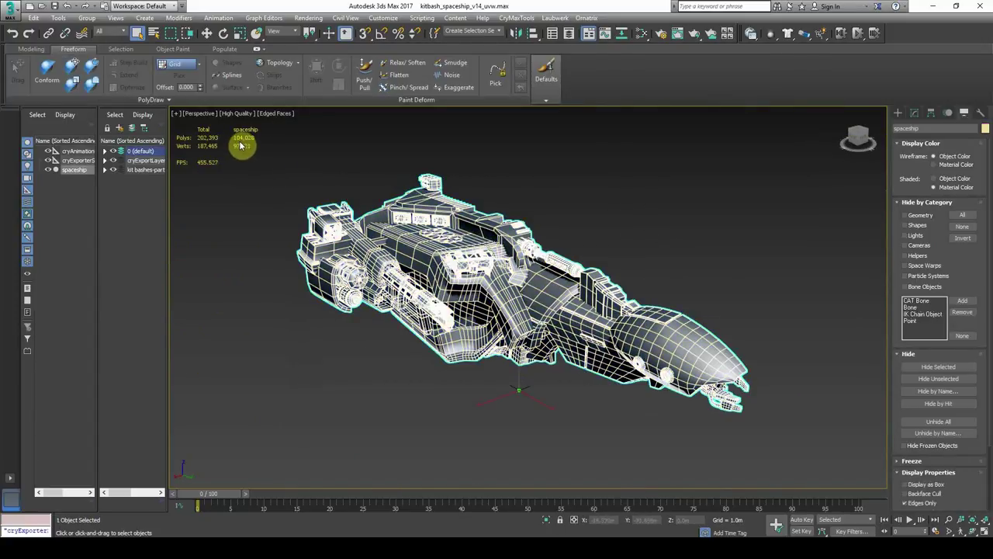
pyautogui.click(914, 114)
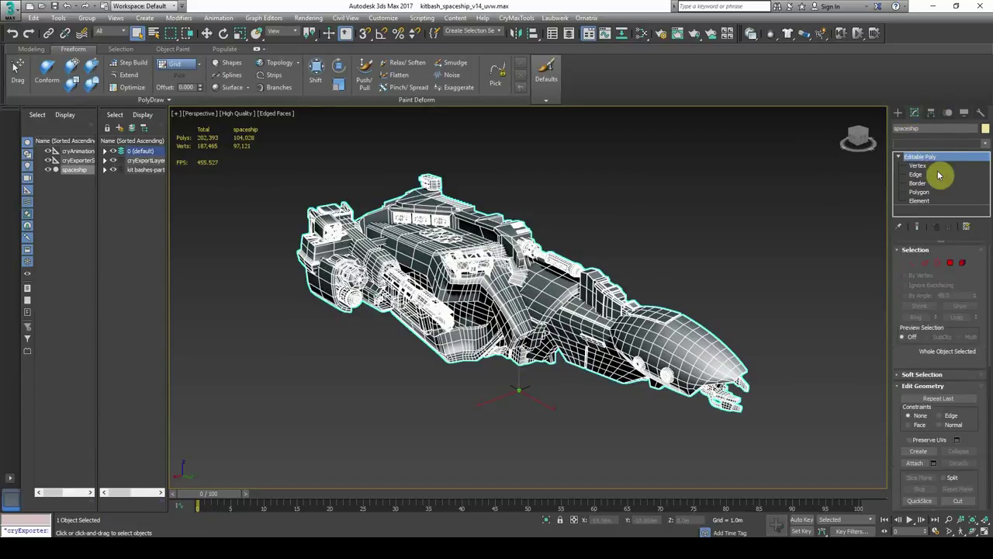
pyautogui.click(940, 145)
pyautogui.scroll(-15, 942, 206)
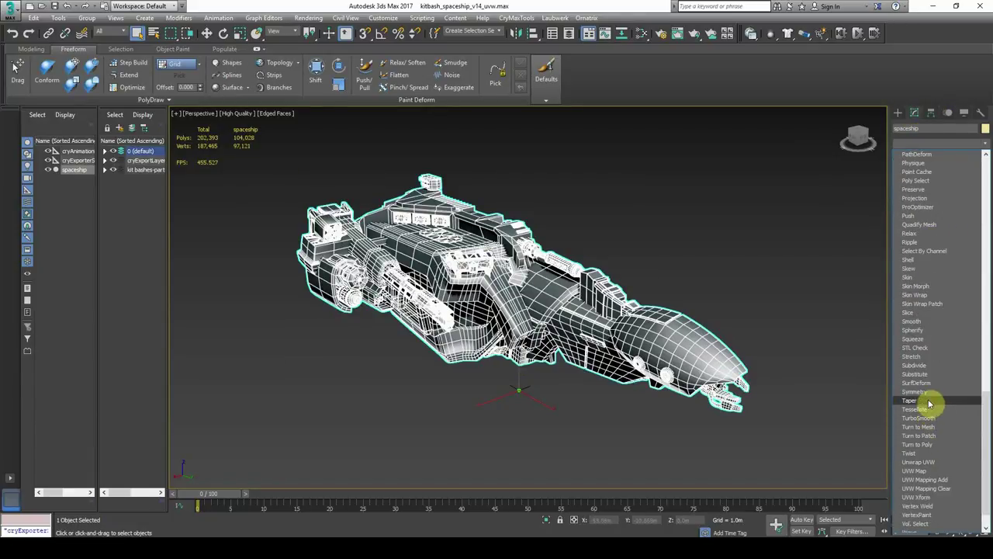
pyautogui.click(914, 391)
# - Hide the edged faces and inspect the mirrored spaceship from several angles
pyautogui.moveTo(594, 322)
pyautogui.keyDown('alt'); pyautogui.mouseDown(button='middle')
pyautogui.moveTo(514, 328)
pyautogui.moveTo(505, 319)
pyautogui.moveTo(596, 377)
pyautogui.moveTo(538, 368)
pyautogui.moveTo(595, 362)
pyautogui.moveTo(470, 362)
pyautogui.moveTo(577, 354)
pyautogui.moveTo(636, 381)
pyautogui.moveTo(724, 367)
pyautogui.moveTo(541, 366)
pyautogui.mouseUp(button='middle'); pyautogui.keyUp('alt')
pyautogui.click(596, 376)
pyautogui.press('F4')
pyautogui.keyDown('alt'); pyautogui.moveTo(529, 327); pyautogui.dragTo(523, 305, button='middle'); pyautogui.keyUp('alt')
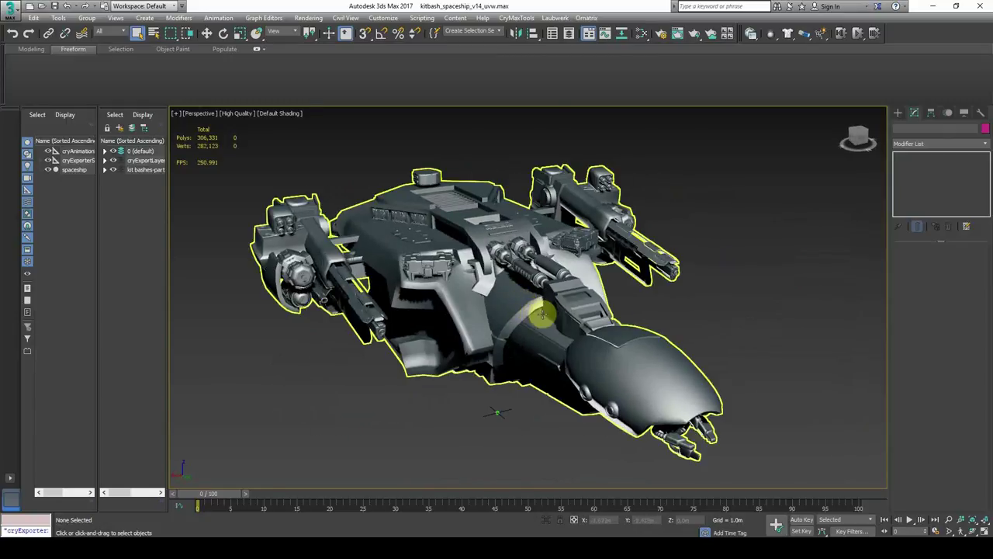
pyautogui.keyDown('alt'); pyautogui.moveTo(665, 326); pyautogui.dragTo(632, 323, button='middle'); pyautogui.keyUp('alt')
pyautogui.click(570, 295)
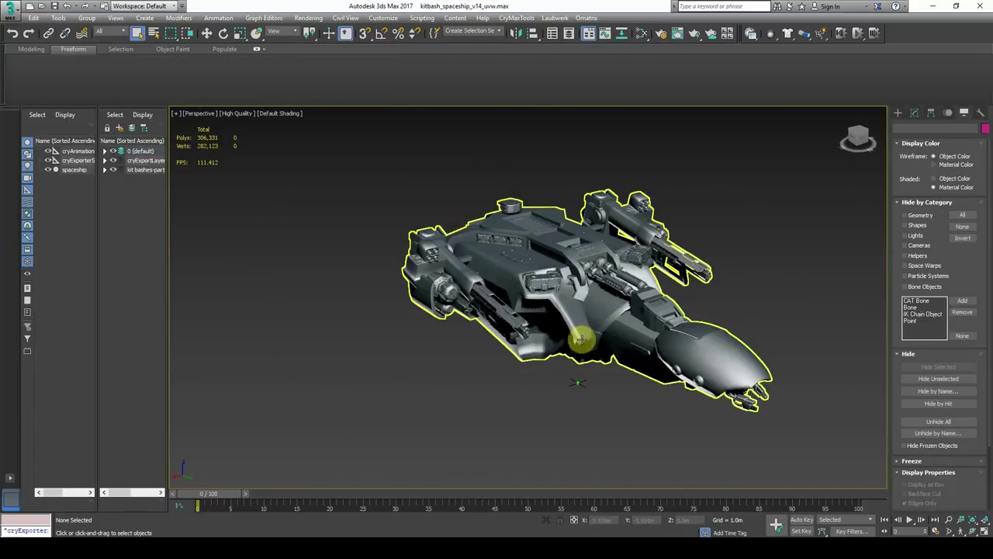
pyautogui.scroll(3, 586, 334)
pyautogui.moveTo(599, 330)
pyautogui.keyDown('alt'); pyautogui.mouseDown(button='middle')
pyautogui.moveTo(612, 322)
pyautogui.moveTo(485, 261)
pyautogui.mouseUp(button='middle'); pyautogui.keyUp('alt')
# - Enter the spaceship's Element level beneath Symmetry and select the main body elements of the hull crate
pyautogui.click(466, 263)
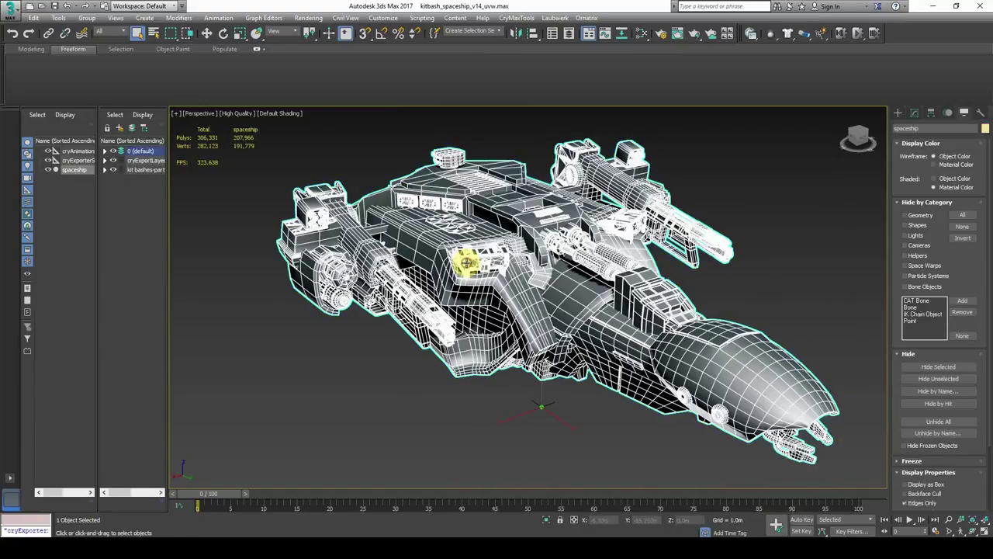
pyautogui.click(914, 113)
pyautogui.click(918, 209)
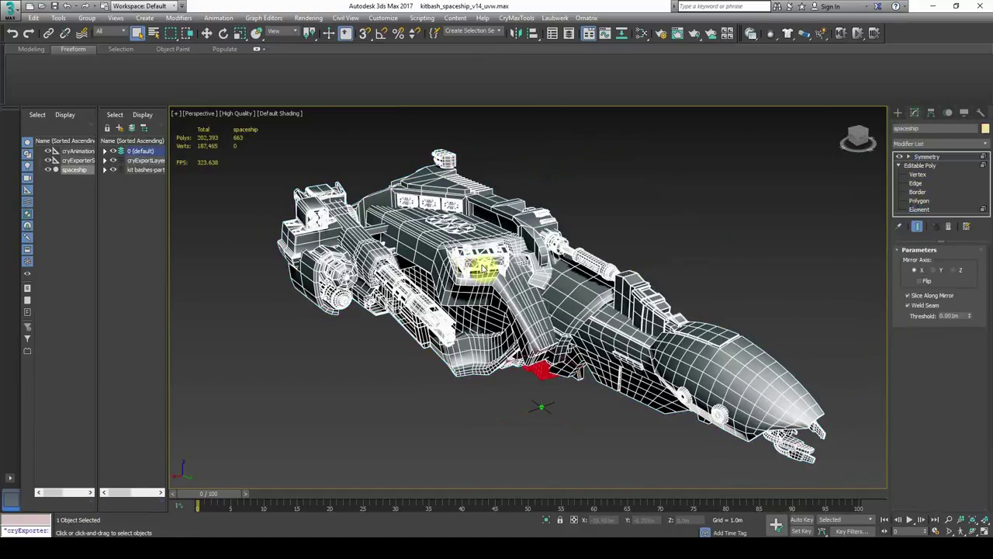
pyautogui.scroll(5, 465, 256)
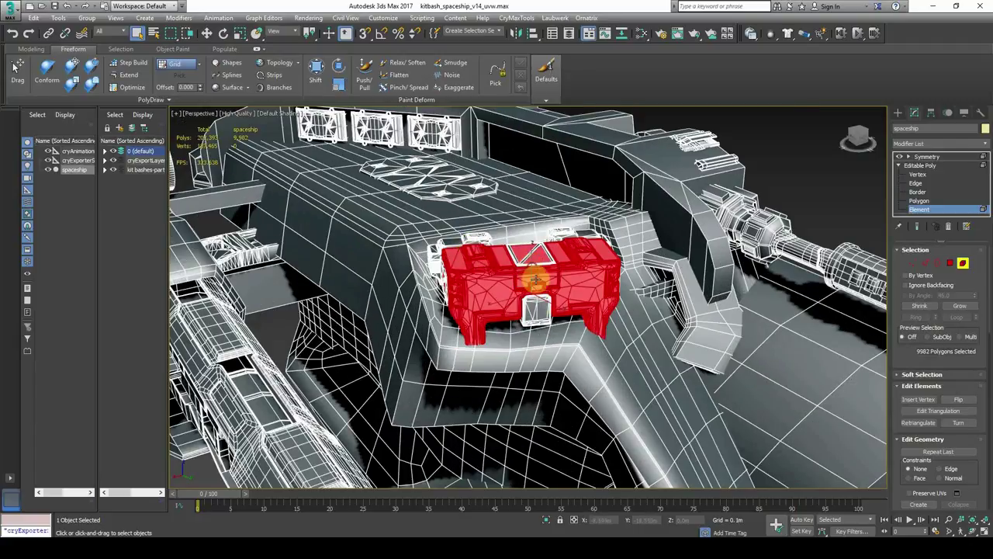
pyautogui.keyDown('alt'); pyautogui.moveTo(522, 273); pyautogui.dragTo(543, 274, button='middle'); pyautogui.keyUp('alt')
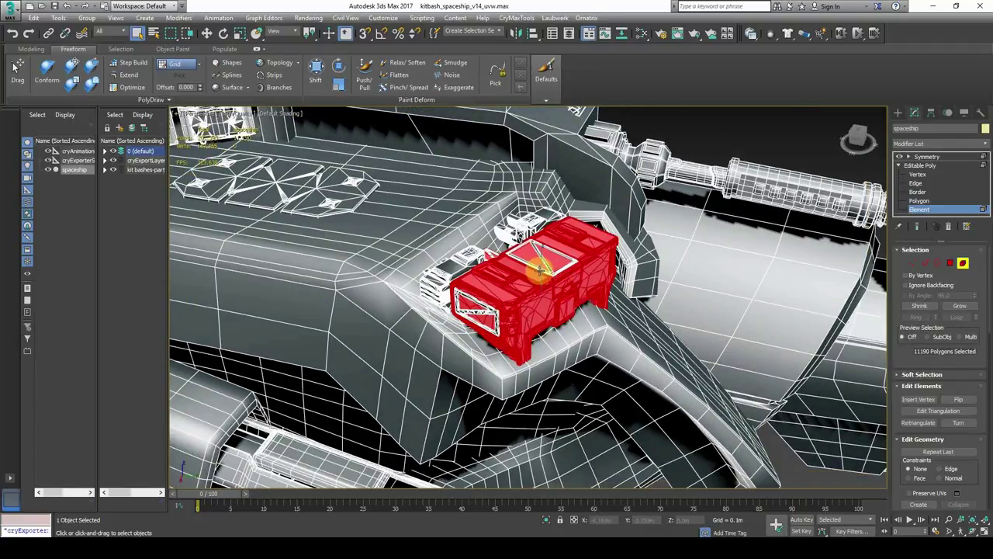
pyautogui.scroll(4, 464, 266)
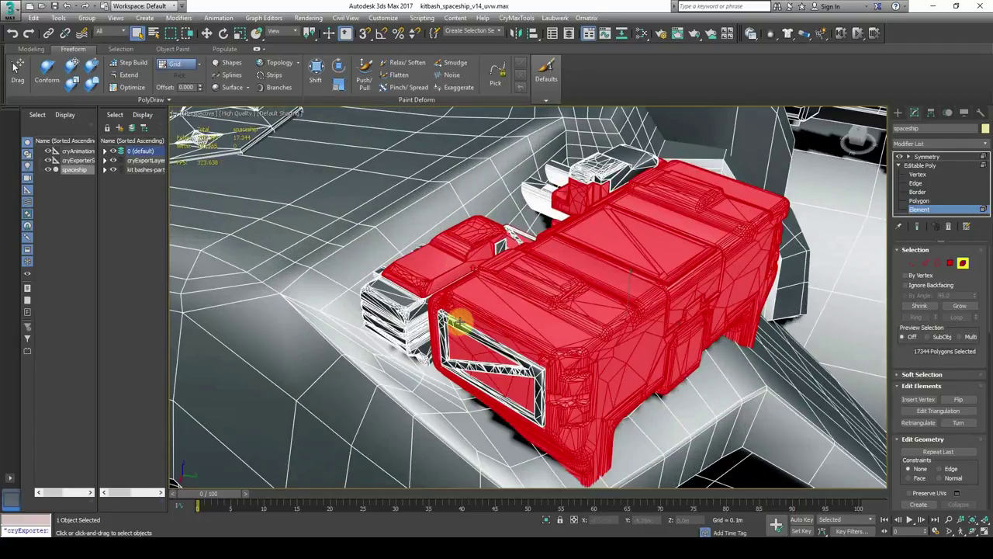
# - Add the crate's rear attachments, struts and end frames to the element selection, undoing stray changes
pyautogui.keyDown('alt'); pyautogui.moveTo(421, 309); pyautogui.dragTo(477, 320, button='middle'); pyautogui.keyUp('alt')
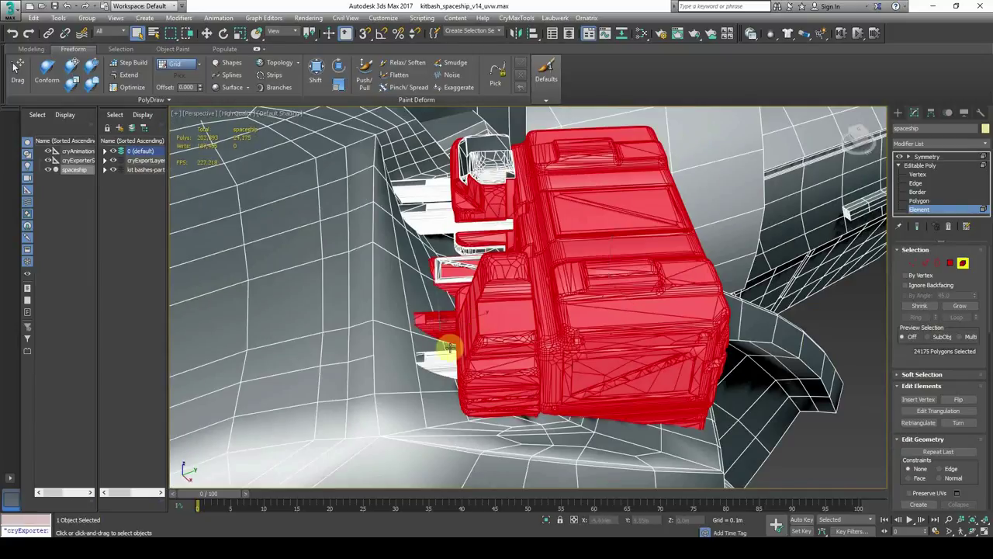
pyautogui.keyDown('ctrl'); pyautogui.click(438, 199); pyautogui.keyUp('ctrl')
pyautogui.hotkey('ctrl', 'z')
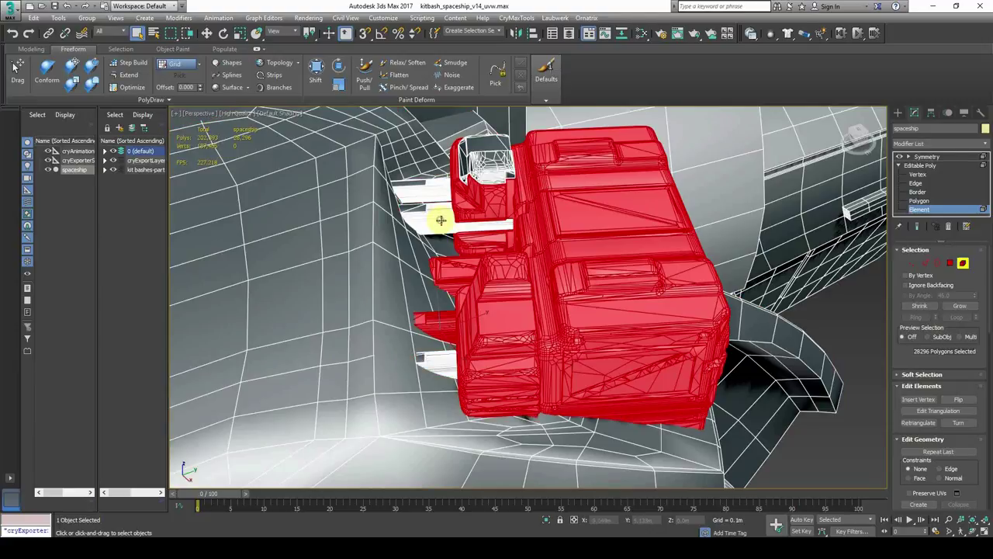
pyautogui.keyDown('alt'); pyautogui.moveTo(441, 233); pyautogui.dragTo(378, 295, button='middle'); pyautogui.keyUp('alt')
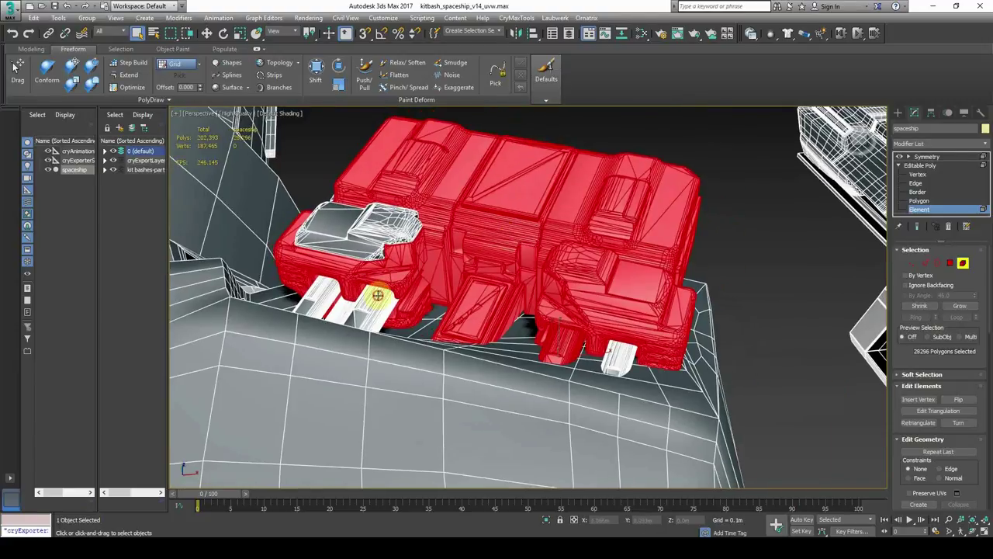
pyautogui.keyDown('ctrl'); pyautogui.click(376, 232); pyautogui.keyUp('ctrl')
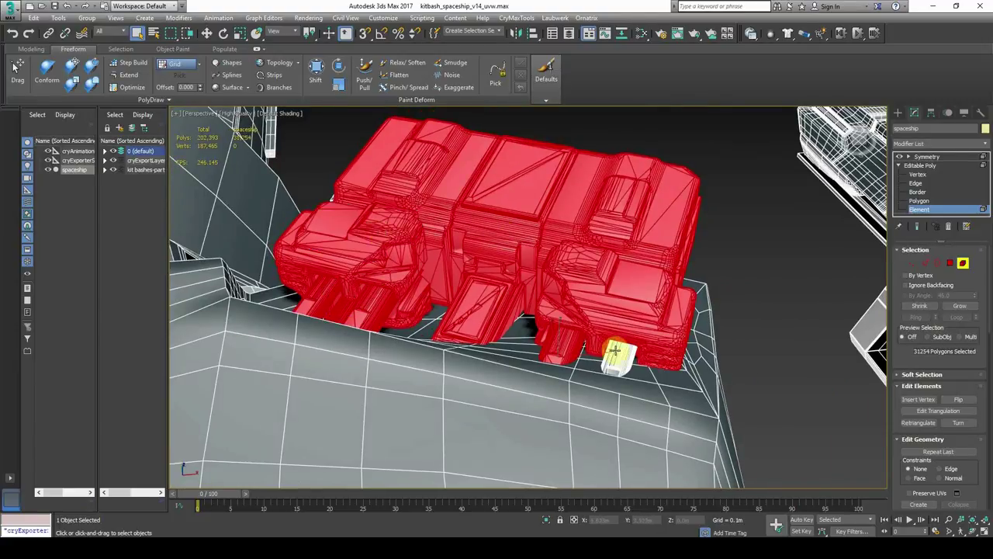
pyautogui.keyDown('alt'); pyautogui.moveTo(601, 346); pyautogui.dragTo(411, 397, button='middle'); pyautogui.keyUp('alt')
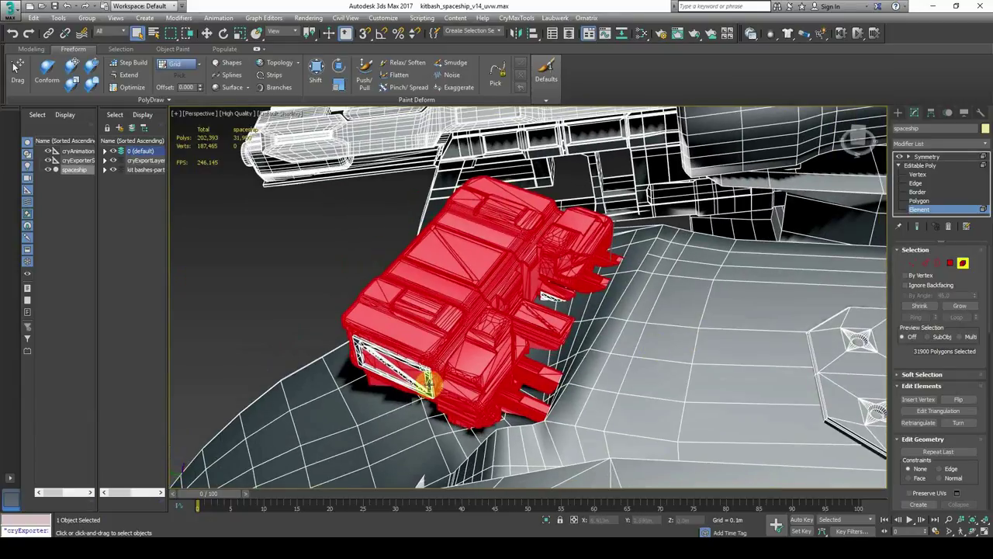
pyautogui.moveTo(589, 293); pyautogui.dragTo(613, 287)
pyautogui.hotkey('ctrl', 'z')
# - Detach the selected crate elements as a clone into a separate object
pyautogui.scroll(-5, 936, 395)
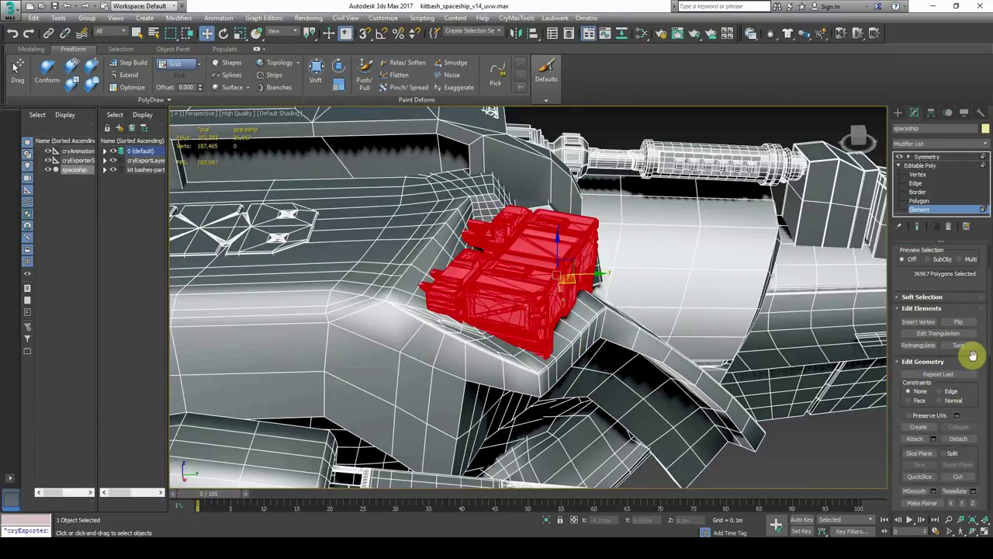
pyautogui.click(966, 440)
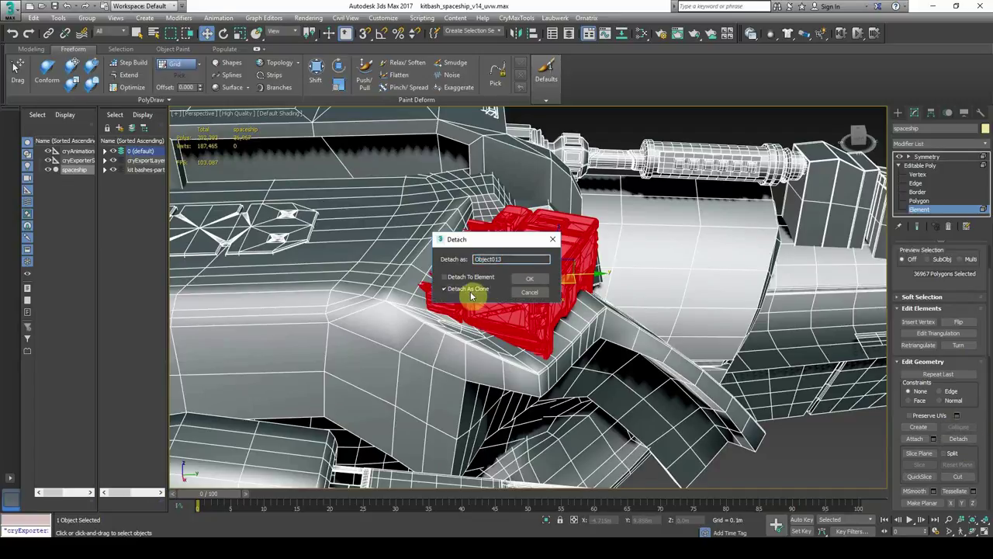
pyautogui.click(528, 282)
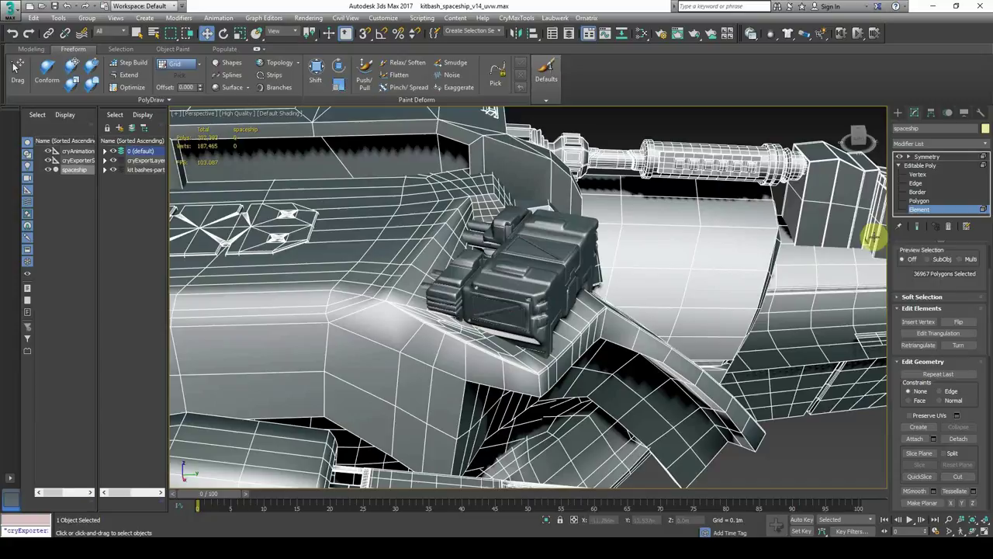
# - Leave the spaceship's Element level, check the detached crate clone as its own object, and hide the spaceship
pyautogui.click(927, 212)
pyautogui.click(783, 461)
pyautogui.click(555, 268)
pyautogui.keyDown('alt'); pyautogui.moveTo(598, 288); pyautogui.dragTo(539, 310, button='middle'); pyautogui.keyUp('alt')
pyautogui.scroll(2, 535, 299)
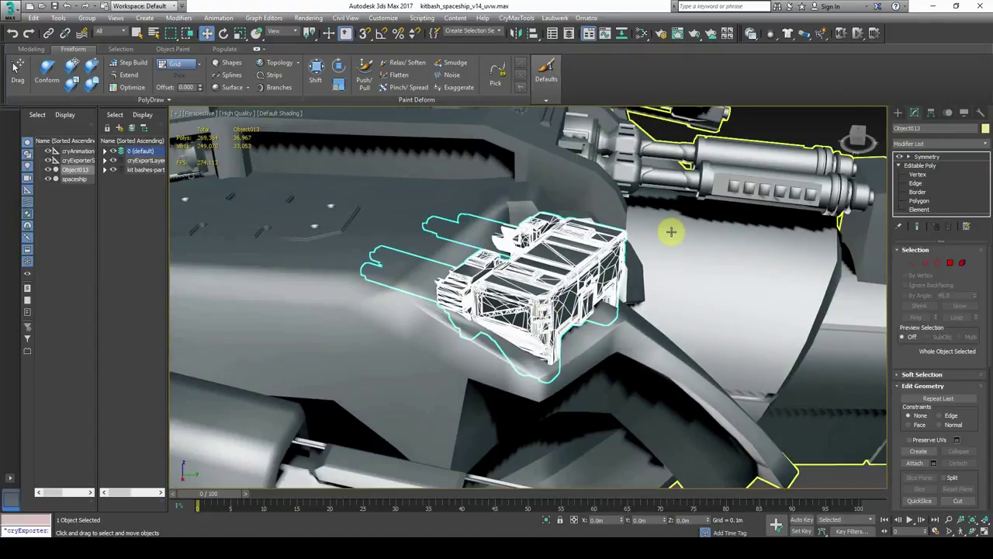
pyautogui.click(671, 231)
pyautogui.click(965, 113)
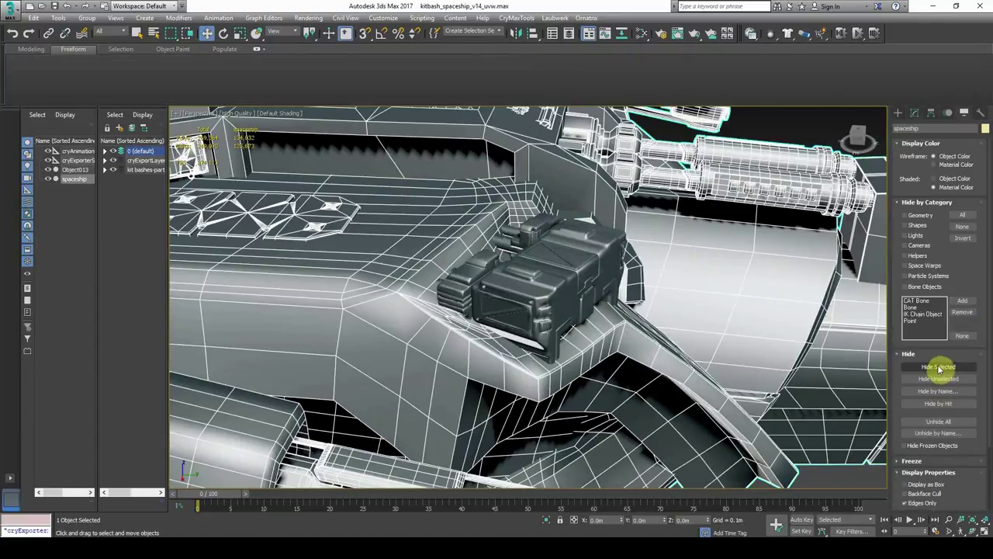
pyautogui.click(938, 368)
# - Examine the isolated crate clone and its barrels from several angles and distances
pyautogui.click(610, 282)
pyautogui.keyDown('alt'); pyautogui.moveTo(610, 282); pyautogui.dragTo(584, 363, button='middle'); pyautogui.keyUp('alt')
pyautogui.click(585, 364)
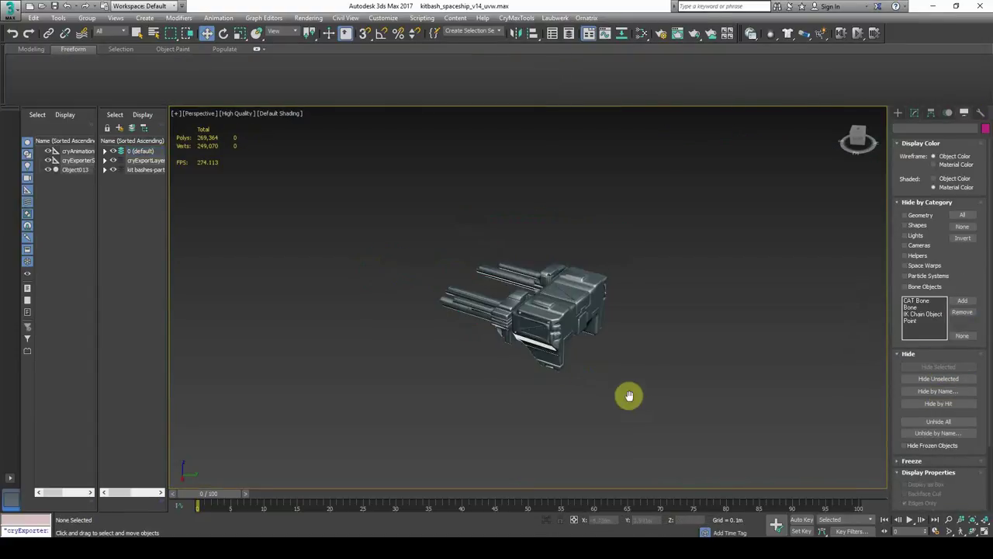
pyautogui.moveTo(629, 396); pyautogui.dragTo(551, 240, button='middle')
pyautogui.scroll(5, 536, 225)
pyautogui.keyDown('alt'); pyautogui.moveTo(492, 178); pyautogui.dragTo(630, 279, button='middle'); pyautogui.keyUp('alt')
pyautogui.keyDown('alt'); pyautogui.moveTo(548, 418); pyautogui.dragTo(503, 287, button='middle'); pyautogui.keyUp('alt')
pyautogui.scroll(-5, 512, 389)
pyautogui.scroll(-2, 503, 290)
pyautogui.scroll(5, 507, 297)
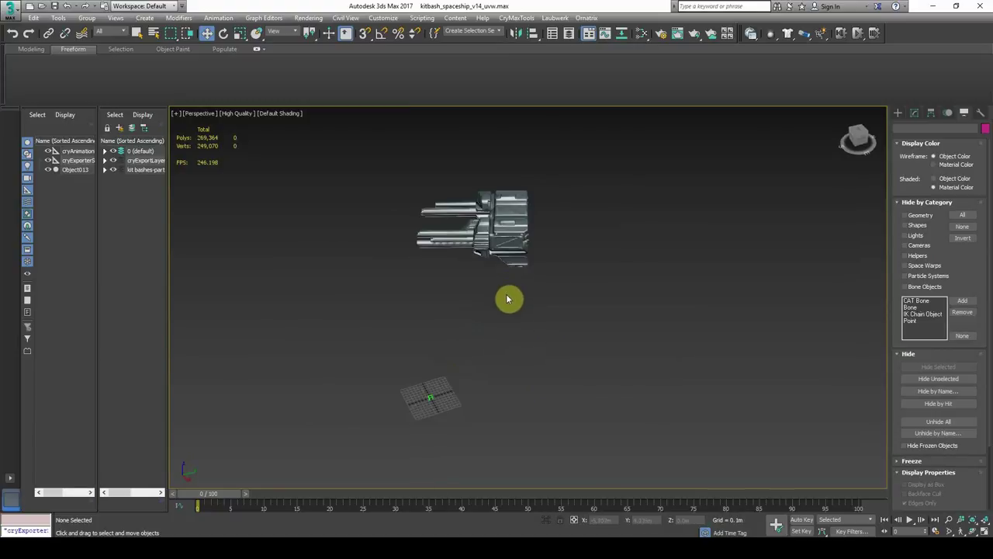
pyautogui.moveTo(477, 177); pyautogui.dragTo(499, 232, button='middle')
pyautogui.scroll(3, 501, 231)
pyautogui.scroll(-4, 640, 256)
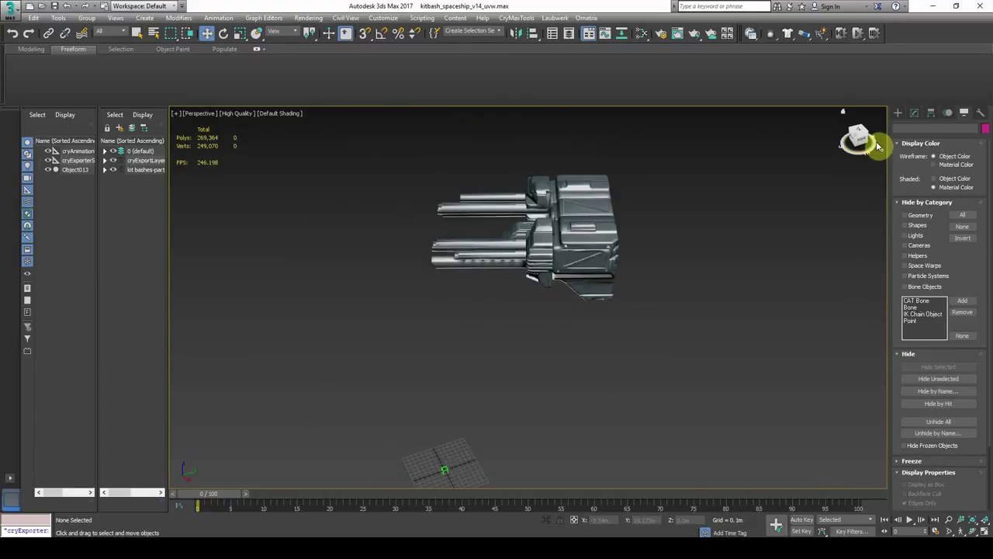
# - Create a box about 0.735 m long, 1.814 m wide and 0.724 m high and move it up onto the crate
pyautogui.click(896, 115)
pyautogui.click(929, 177)
pyautogui.moveTo(620, 379); pyautogui.dragTo(593, 311, button='middle')
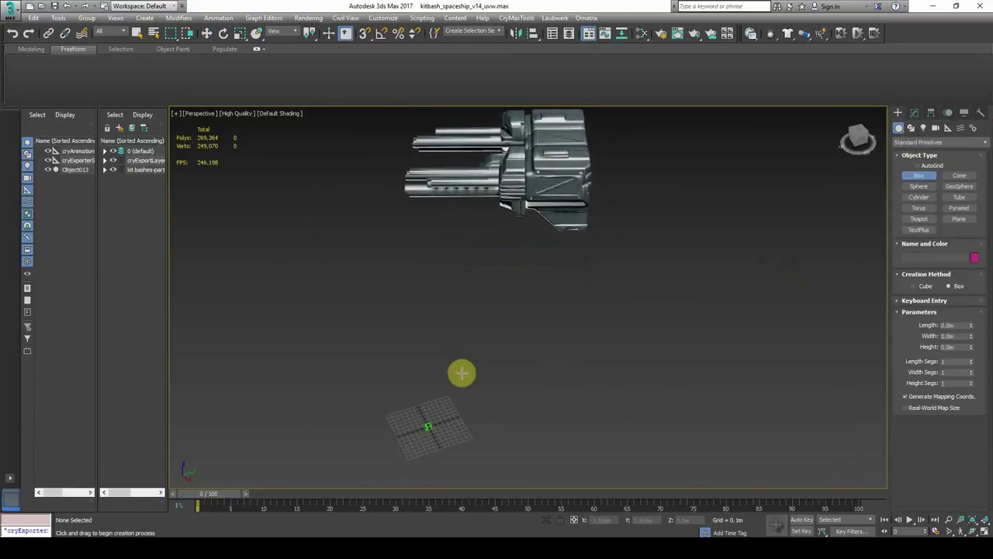
pyautogui.moveTo(461, 374); pyautogui.dragTo(528, 411)
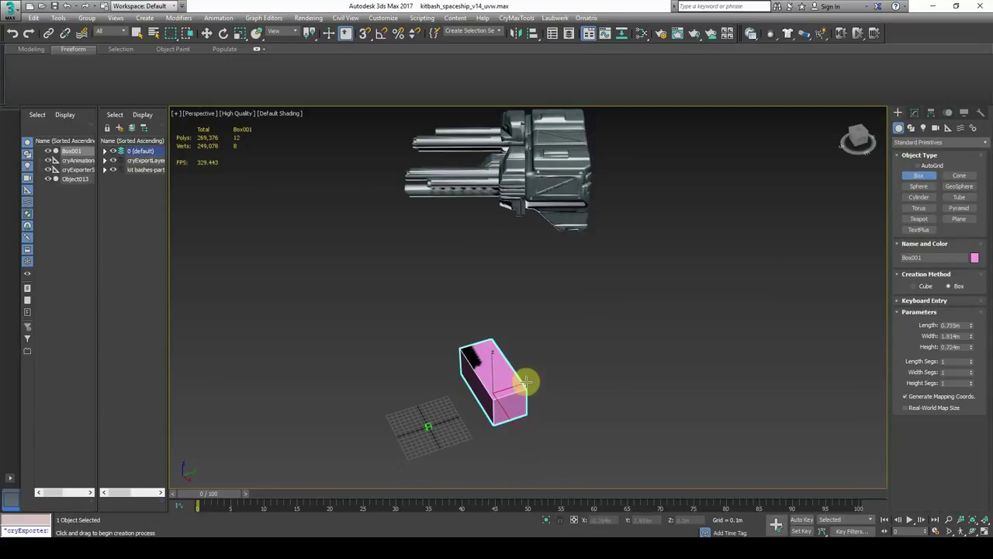
pyautogui.click(207, 34)
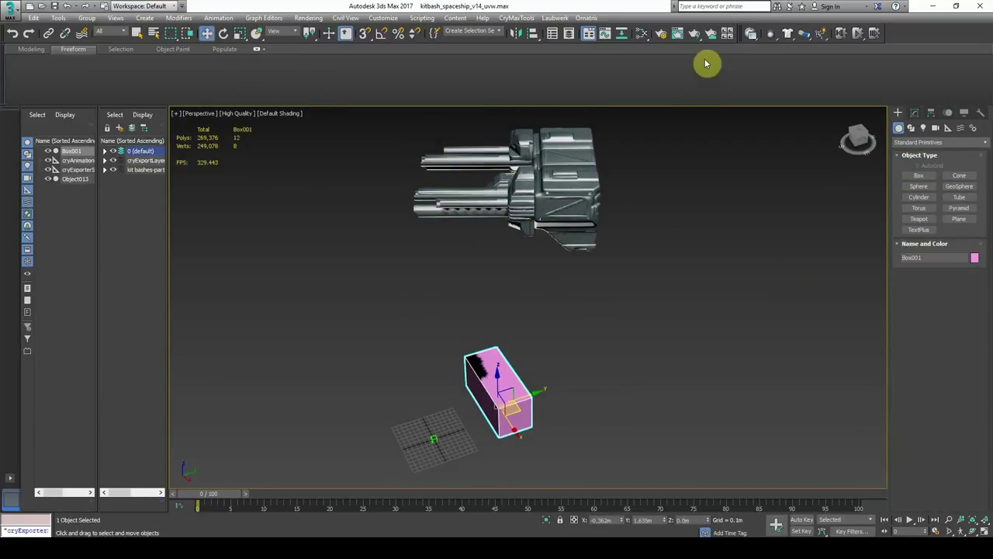
pyautogui.moveTo(515, 395); pyautogui.dragTo(576, 200)
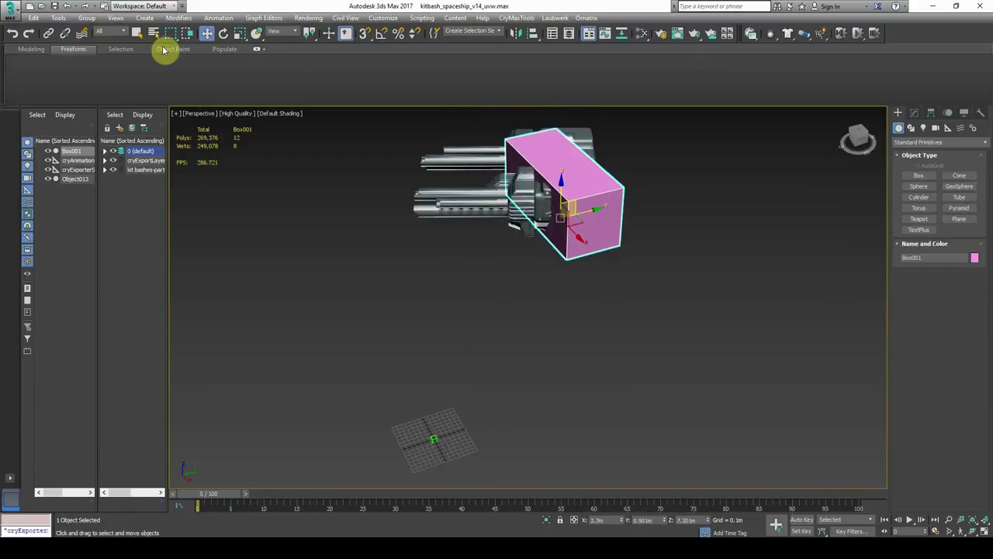
# - Rotate the box about -25 degrees around Z and shift it to line up with the crate's main body
pyautogui.click(224, 34)
pyautogui.keyDown('alt'); pyautogui.moveTo(456, 183); pyautogui.dragTo(472, 286, button='middle'); pyautogui.keyUp('alt')
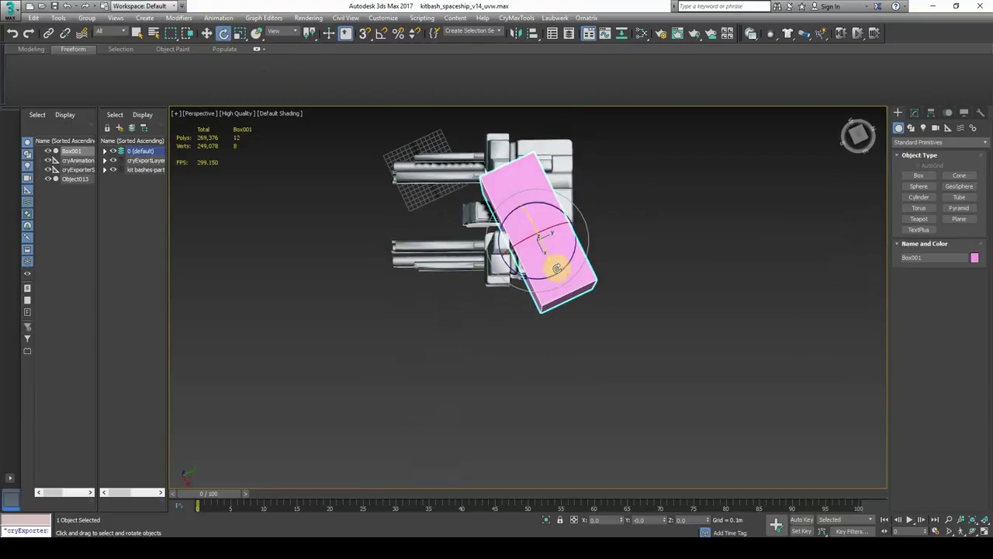
pyautogui.moveTo(561, 271); pyautogui.dragTo(542, 280)
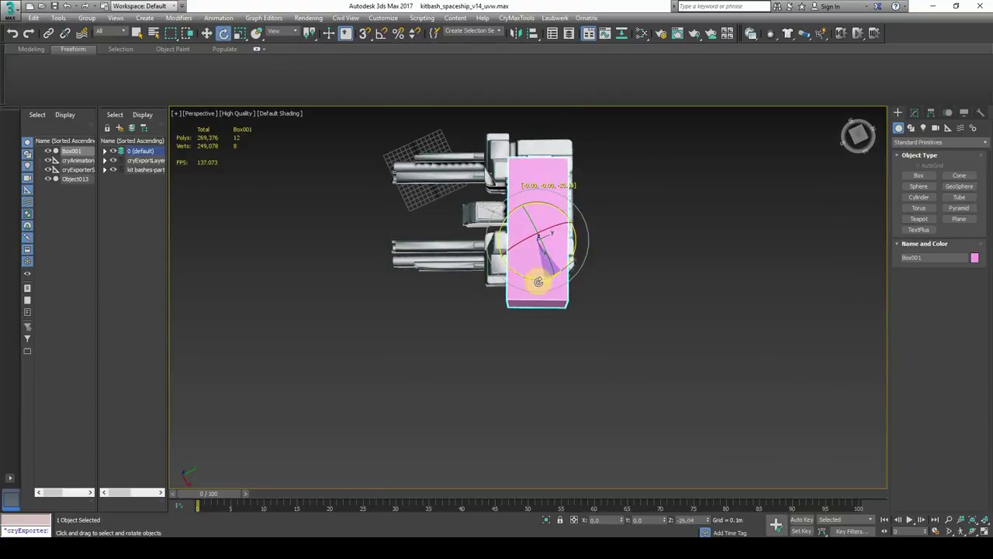
pyautogui.click(206, 34)
pyautogui.keyDown('alt'); pyautogui.moveTo(543, 266); pyautogui.dragTo(549, 308, button='middle'); pyautogui.keyUp('alt')
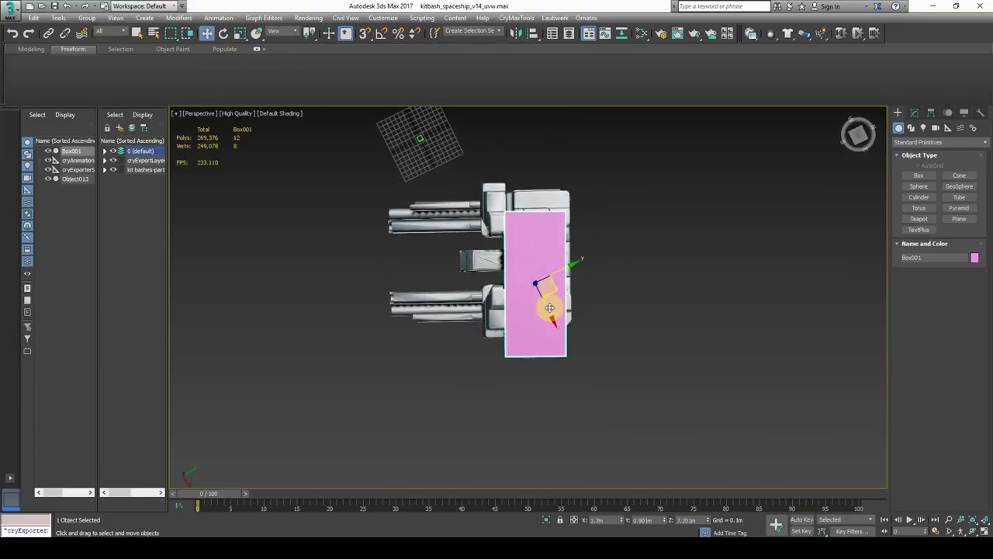
pyautogui.moveTo(551, 289); pyautogui.dragTo(554, 265)
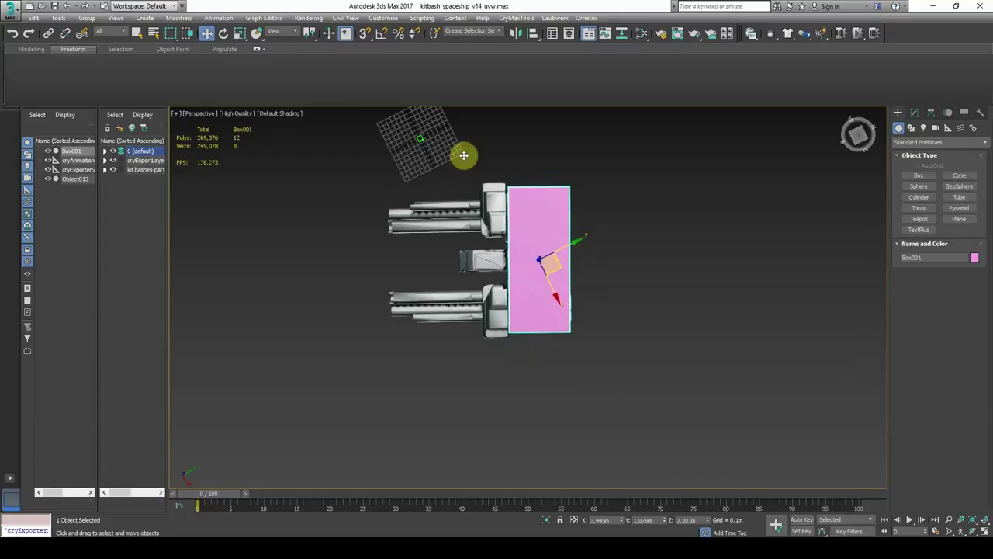
pyautogui.click(225, 34)
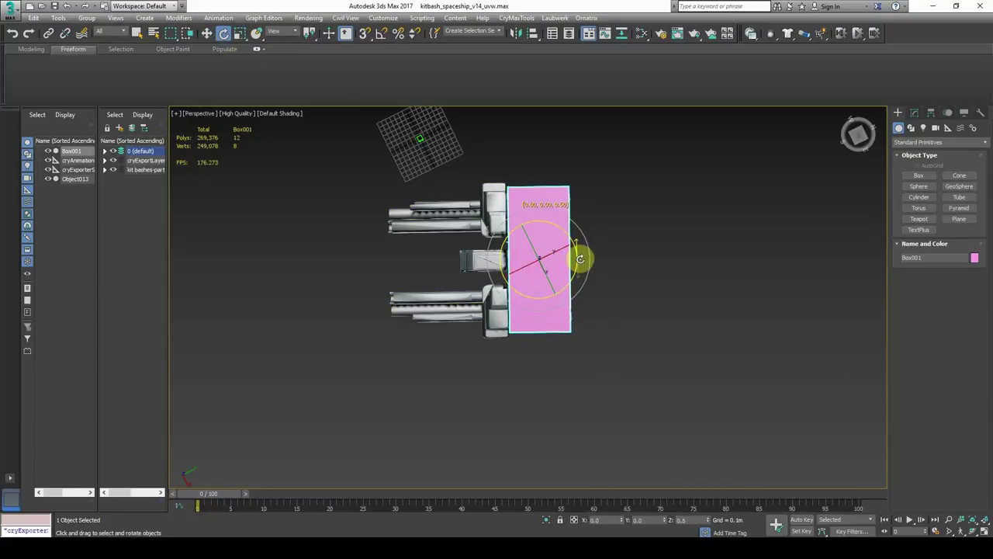
pyautogui.keyDown('alt'); pyautogui.moveTo(581, 258); pyautogui.dragTo(696, 233, button='middle'); pyautogui.keyUp('alt')
# - Convert the box to Editable Poly and move its top polygon down to fit the crate's upper surface
pyautogui.click(913, 113)
pyautogui.rightClick(921, 157)
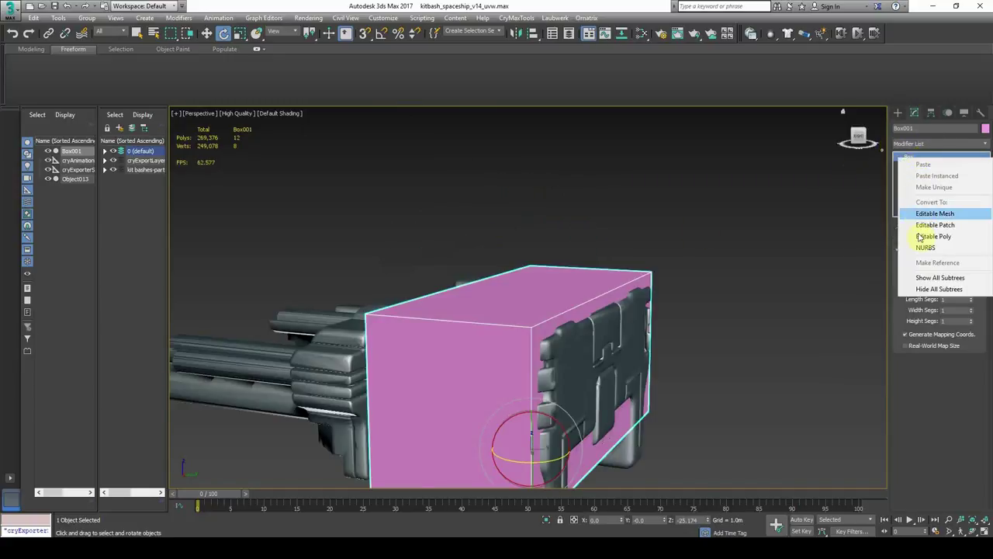
pyautogui.click(926, 232)
pyautogui.moveTo(579, 299); pyautogui.dragTo(588, 254, button='middle')
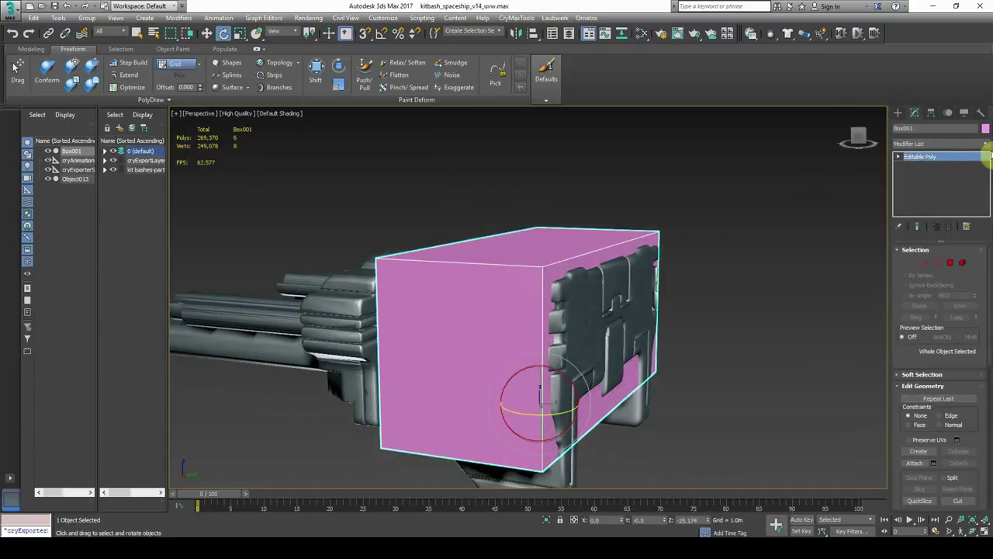
pyautogui.click(918, 193)
pyautogui.click(523, 240)
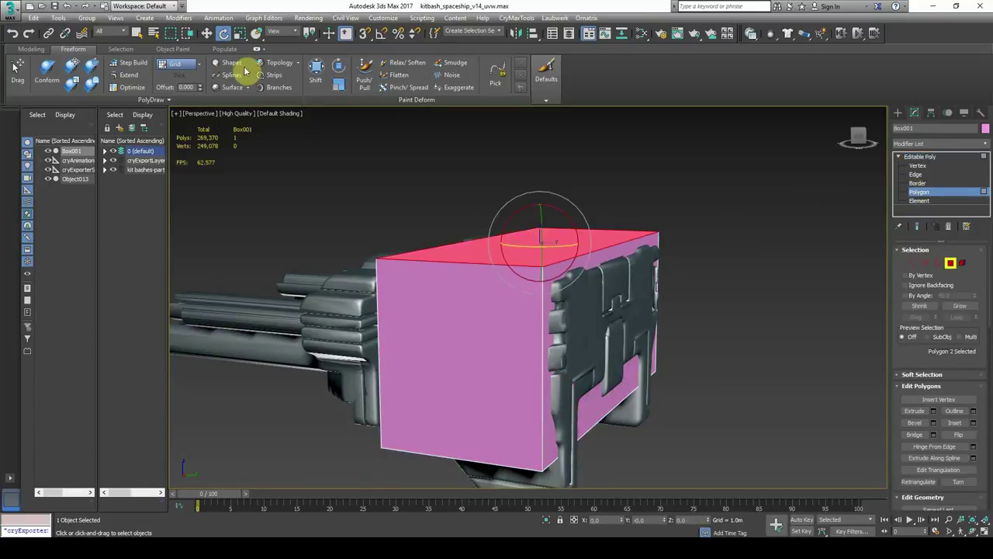
pyautogui.click(206, 35)
pyautogui.moveTo(544, 230)
pyautogui.mouseDown()
pyautogui.moveTo(538, 271)
pyautogui.moveTo(542, 233)
pyautogui.mouseUp()
# - Switch the reference coordinate system to Local and move the box's long face opposite the barrels to fit the crate
pyautogui.click(585, 289)
pyautogui.keyDown('alt'); pyautogui.moveTo(587, 295); pyautogui.dragTo(638, 350, button='middle'); pyautogui.keyUp('alt')
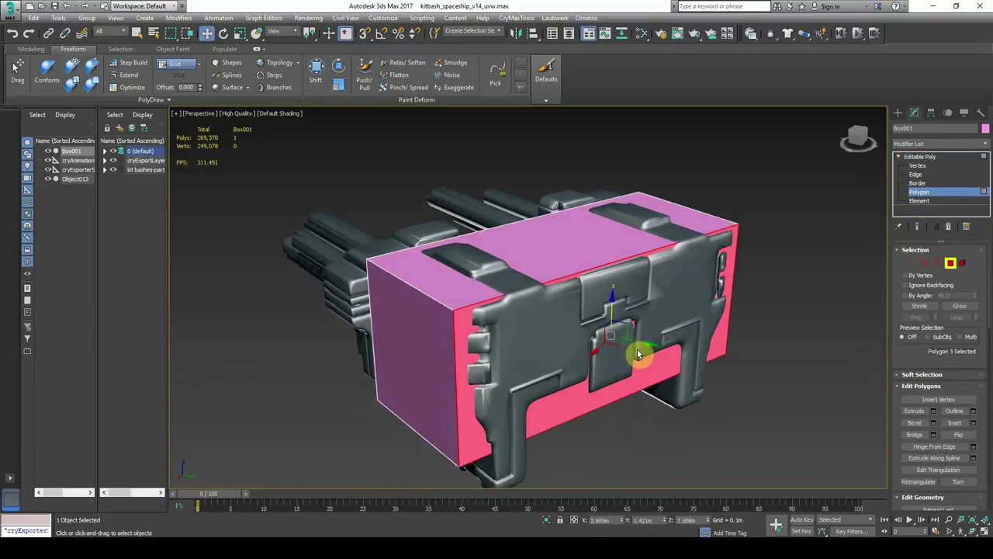
pyautogui.keyDown('alt'); pyautogui.moveTo(669, 302); pyautogui.dragTo(444, 220, button='middle'); pyautogui.keyUp('alt')
pyautogui.click(278, 31)
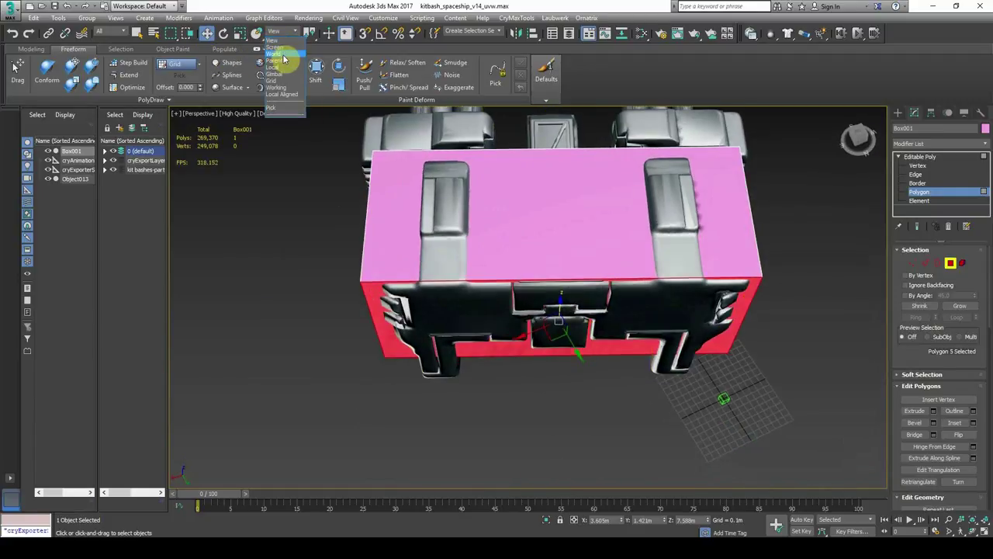
pyautogui.click(286, 71)
pyautogui.moveTo(560, 318); pyautogui.dragTo(563, 350)
# - Adjust the box's bottom and end polygons along their local axes to fit the crate body
pyautogui.keyDown('alt'); pyautogui.moveTo(567, 359); pyautogui.dragTo(587, 252, button='middle'); pyautogui.keyUp('alt')
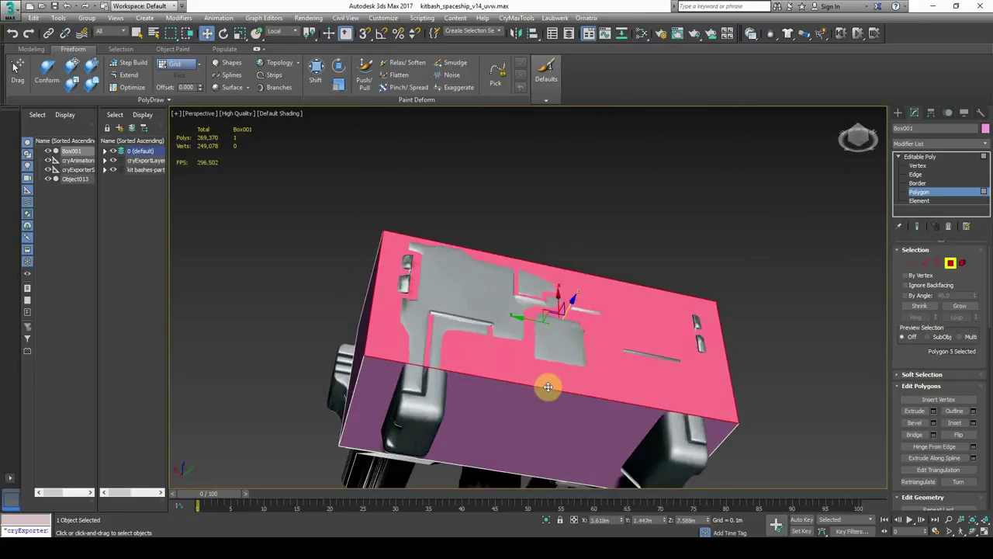
pyautogui.click(541, 410)
pyautogui.moveTo(570, 374)
pyautogui.keyDown('alt'); pyautogui.mouseDown(button='middle')
pyautogui.moveTo(538, 465)
pyautogui.moveTo(538, 406)
pyautogui.moveTo(550, 436)
pyautogui.moveTo(554, 422)
pyautogui.moveTo(539, 426)
pyautogui.moveTo(505, 377)
pyautogui.moveTo(516, 355)
pyautogui.moveTo(441, 310)
pyautogui.mouseUp(button='middle'); pyautogui.keyUp('alt')
pyautogui.click(517, 356)
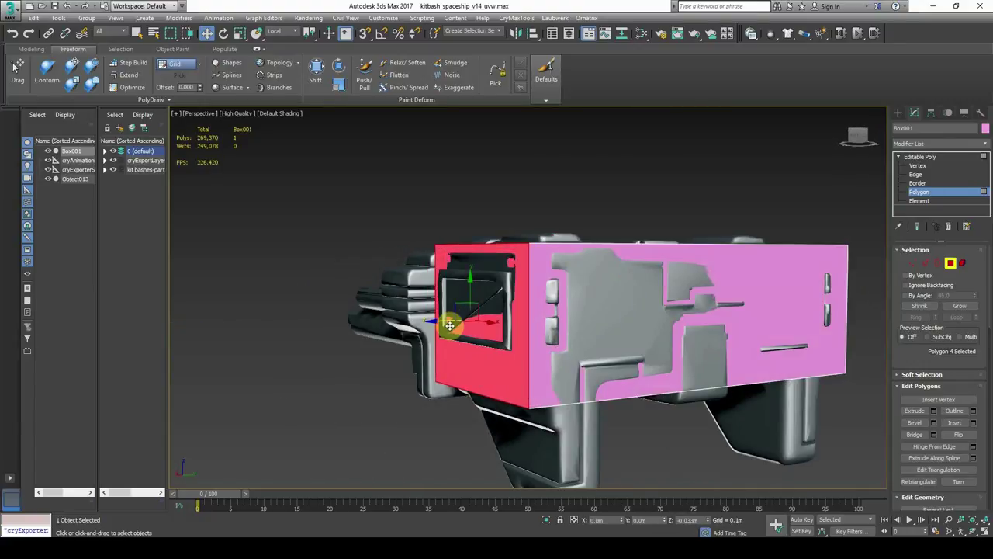
pyautogui.keyDown('alt'); pyautogui.moveTo(520, 341); pyautogui.dragTo(673, 402, button='middle'); pyautogui.keyUp('alt')
pyautogui.click(758, 346)
# - Connect the box's four vertical edges with 1 segment and a slide of about -45 to add a low horizontal loop
pyautogui.click(971, 174)
pyautogui.keyDown('alt'); pyautogui.moveTo(701, 313); pyautogui.dragTo(372, 314, button='middle'); pyautogui.keyUp('alt')
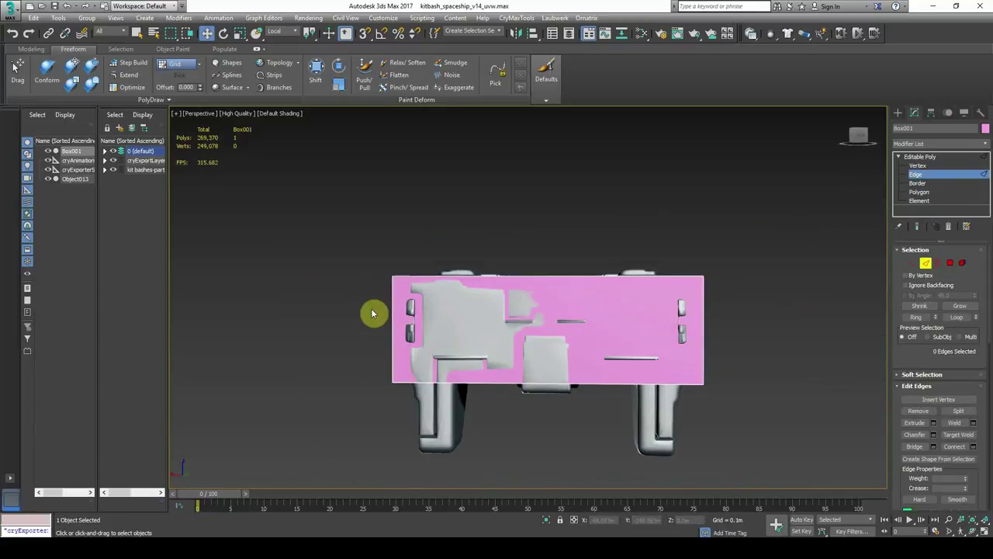
pyautogui.keyDown('alt'); pyautogui.moveTo(466, 330); pyautogui.dragTo(501, 337, button='middle'); pyautogui.keyUp('alt')
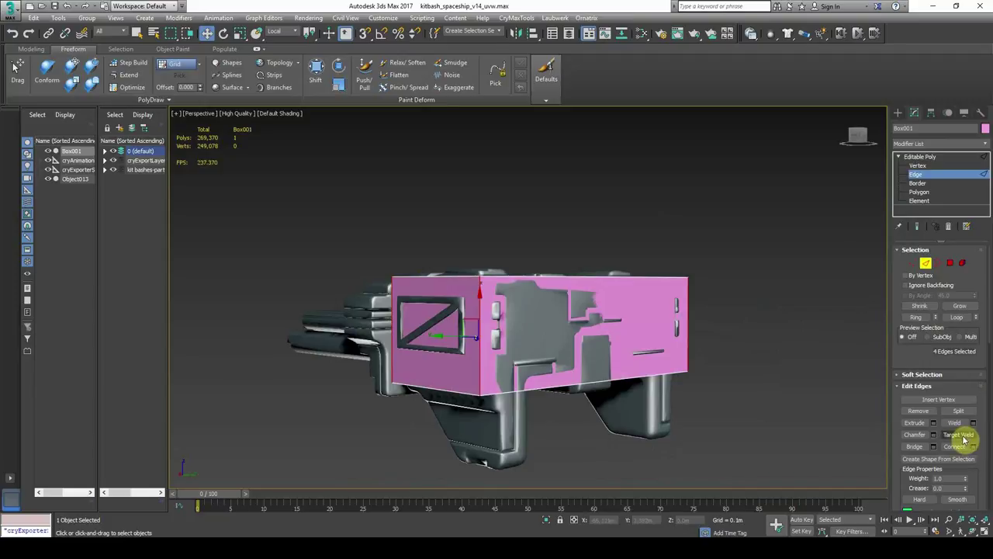
pyautogui.hotkey('ctrl', 'shift', 'e')
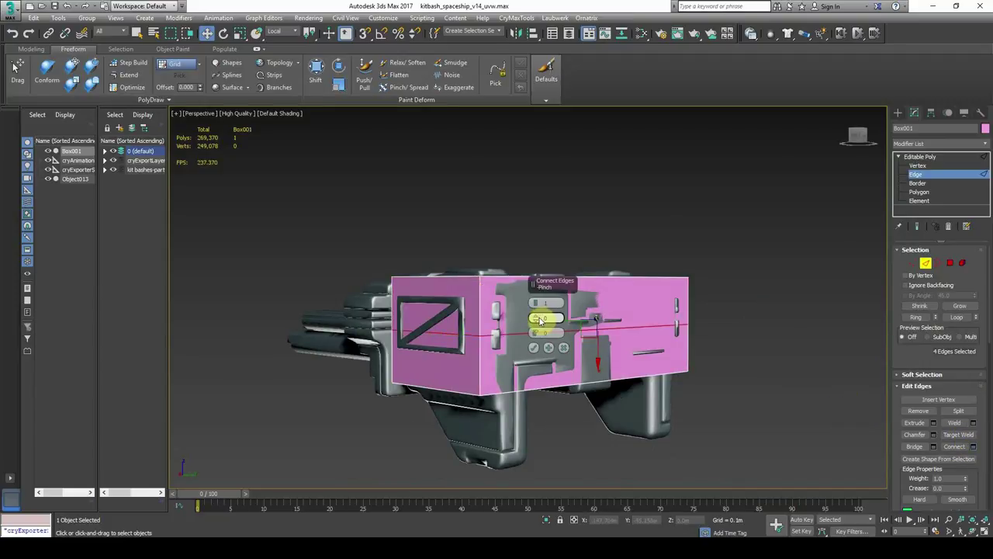
pyautogui.moveTo(534, 287); pyautogui.dragTo(523, 386)
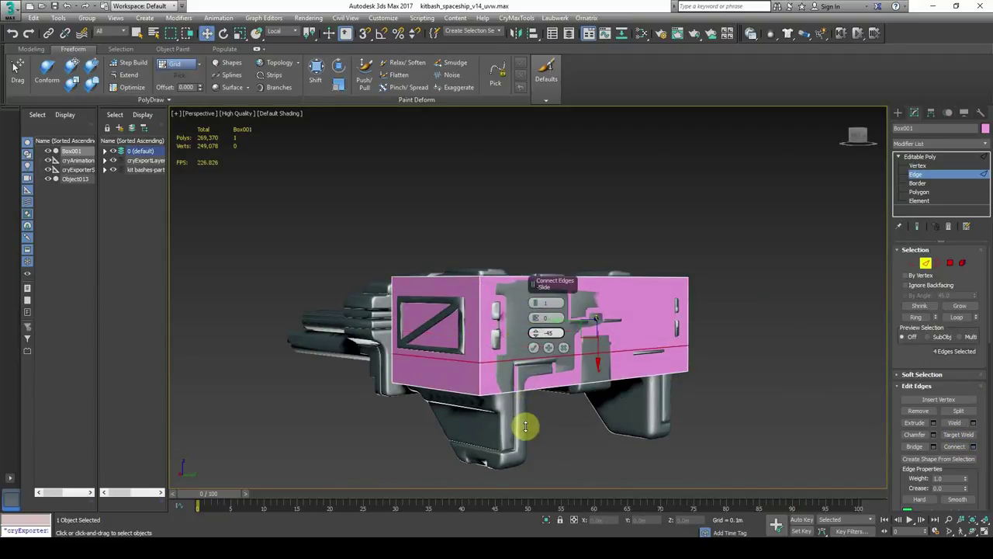
pyautogui.click(534, 349)
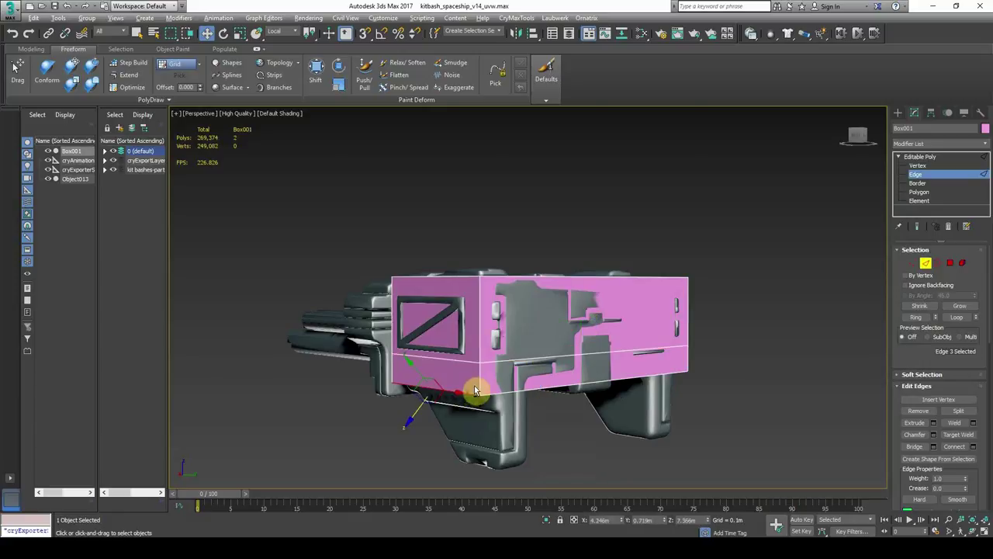
# - Move the bottom edges at both short ends of the box inward along local axes to taper its lower corners
pyautogui.keyDown('alt'); pyautogui.moveTo(475, 391); pyautogui.dragTo(396, 391, button='middle'); pyautogui.keyUp('alt')
pyautogui.click(283, 31)
pyautogui.click(282, 38)
pyautogui.click(291, 32)
pyautogui.click(288, 67)
pyautogui.moveTo(414, 402)
pyautogui.mouseDown()
pyautogui.moveTo(437, 381)
pyautogui.moveTo(410, 377)
pyautogui.moveTo(432, 408)
pyautogui.mouseUp()
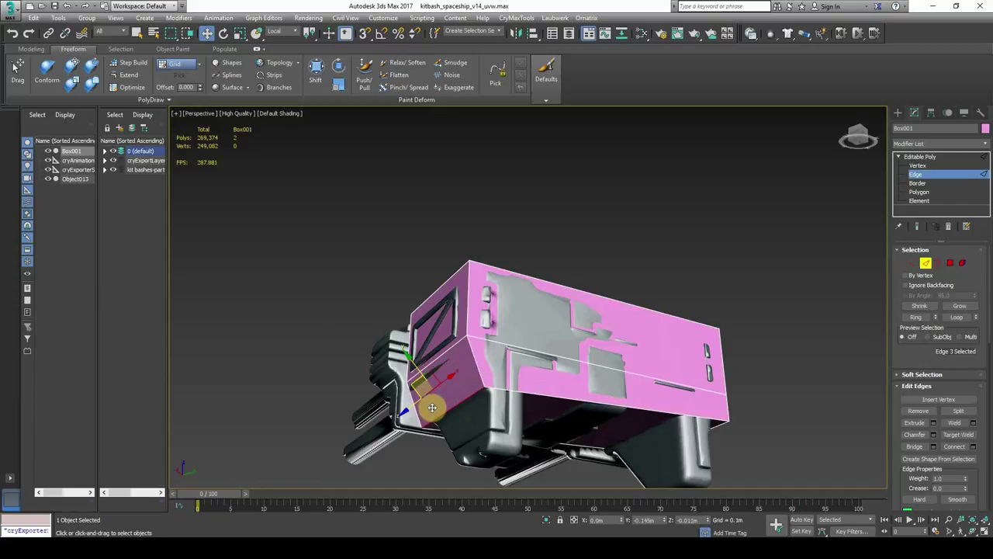
pyautogui.keyDown('alt'); pyautogui.moveTo(433, 410); pyautogui.dragTo(415, 398, button='middle'); pyautogui.keyUp('alt')
pyautogui.moveTo(415, 398); pyautogui.dragTo(414, 388)
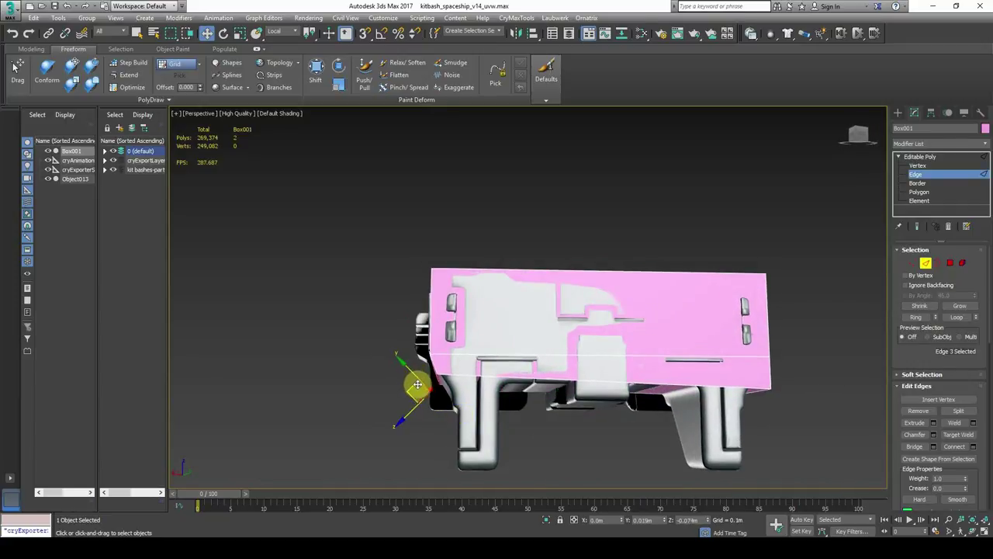
pyautogui.keyDown('alt'); pyautogui.moveTo(422, 390); pyautogui.dragTo(757, 396, button='middle'); pyautogui.keyUp('alt')
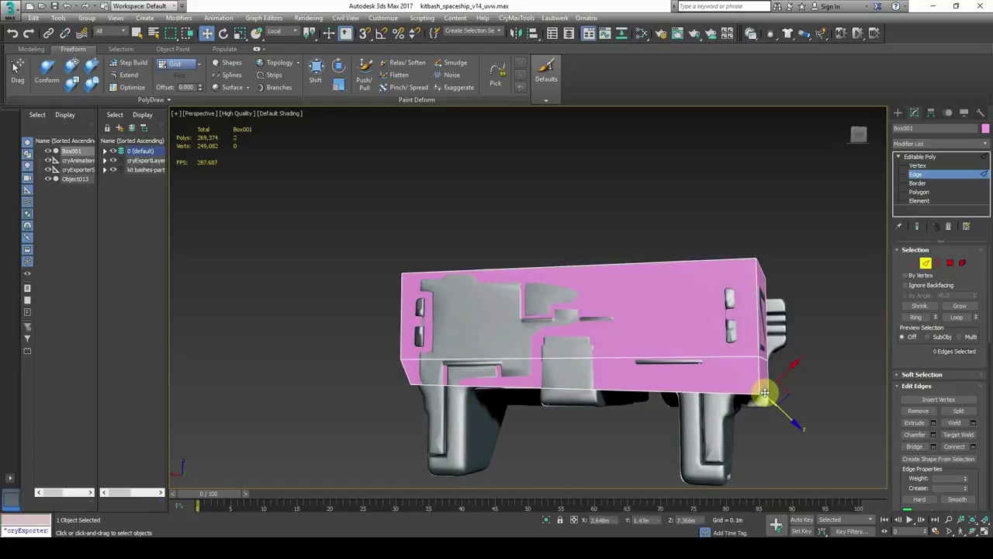
pyautogui.moveTo(764, 396)
pyautogui.mouseDown()
pyautogui.moveTo(769, 366)
pyautogui.moveTo(771, 394)
pyautogui.moveTo(765, 386)
pyautogui.mouseUp()
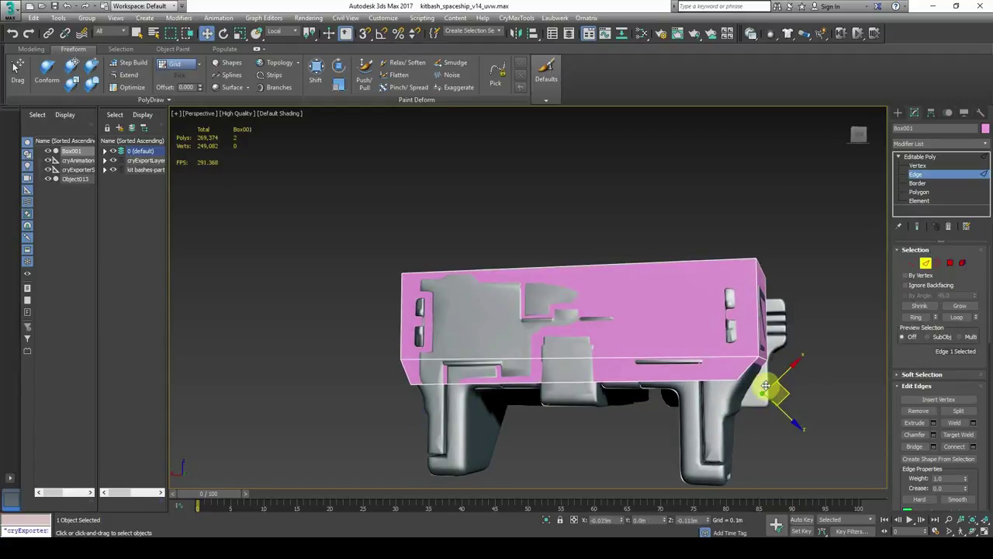
# - Connect the box's six lengthwise edges with 2 segments, pinching the new loops outward toward the crate's legs
pyautogui.keyDown('alt'); pyautogui.moveTo(689, 417); pyautogui.dragTo(635, 258, button='middle'); pyautogui.keyUp('alt')
pyautogui.click(918, 191)
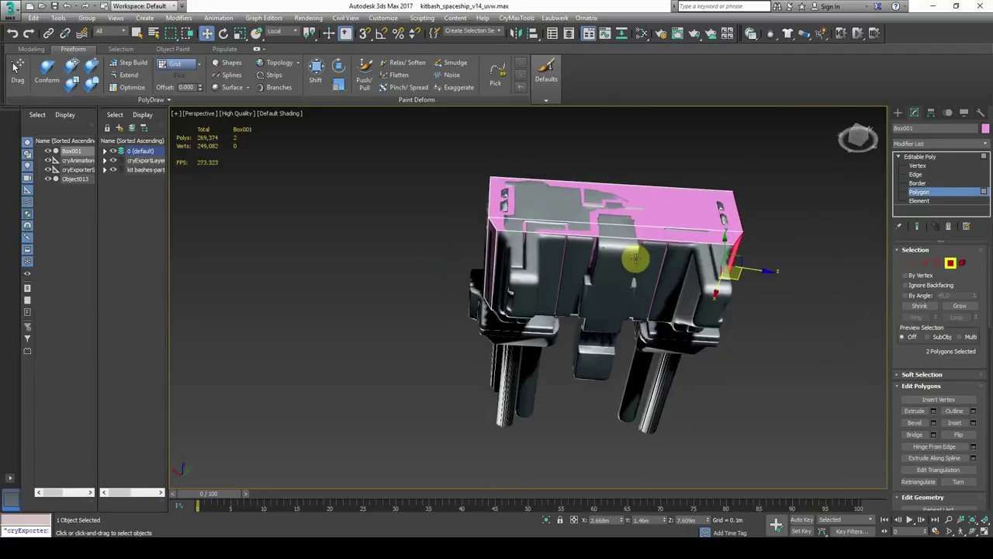
pyautogui.click(919, 174)
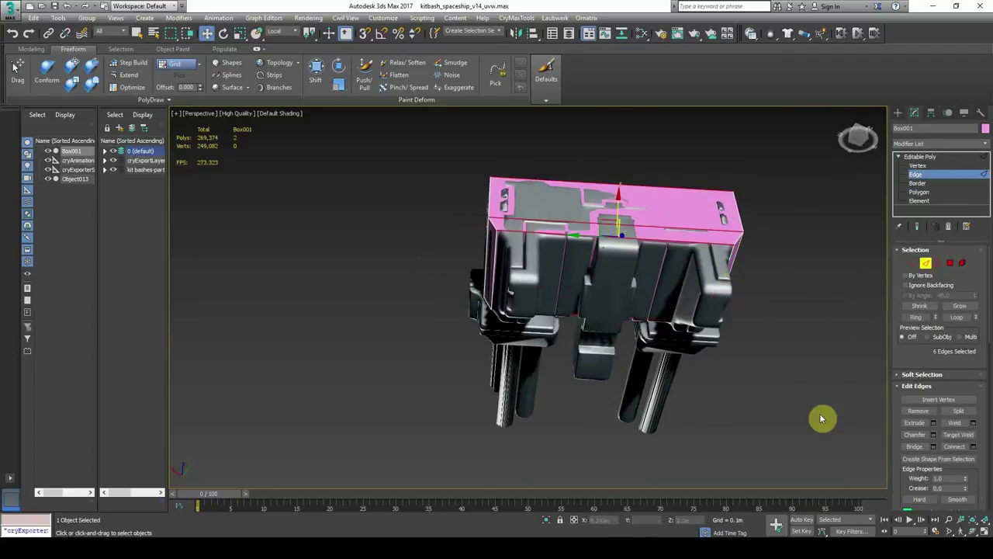
pyautogui.click(974, 447)
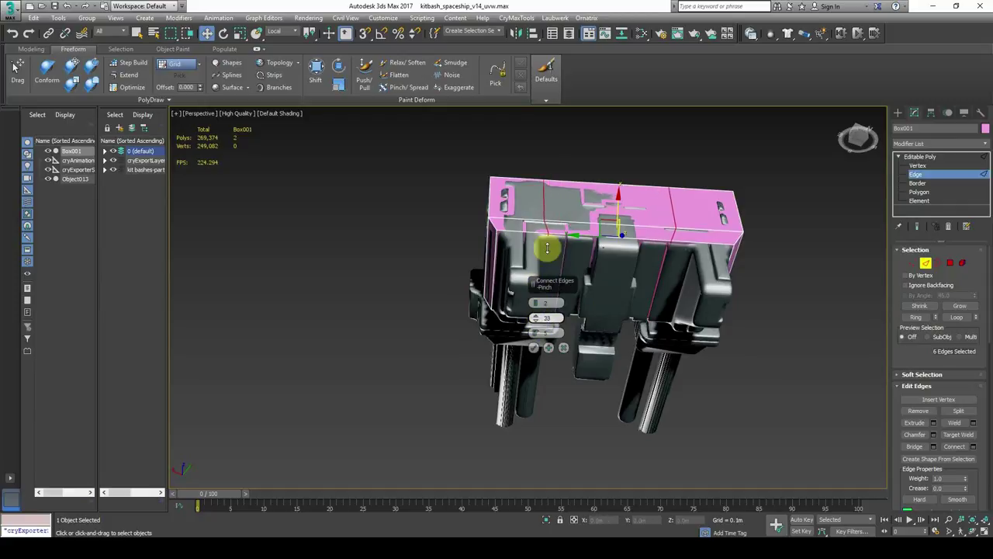
pyautogui.click(538, 348)
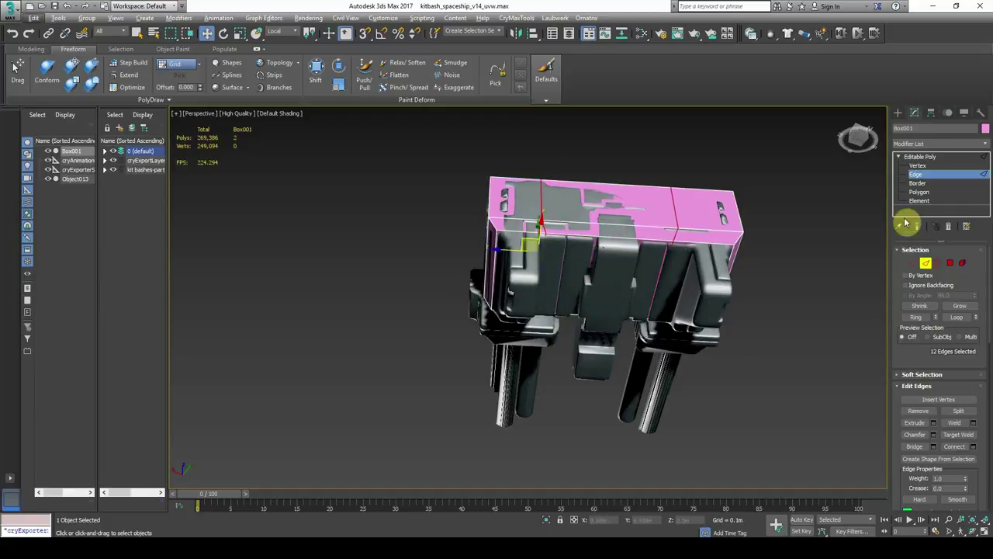
# - Extrude the two bottom polygons at the box's ends downward to form legs over the crate's legs
pyautogui.press('4')
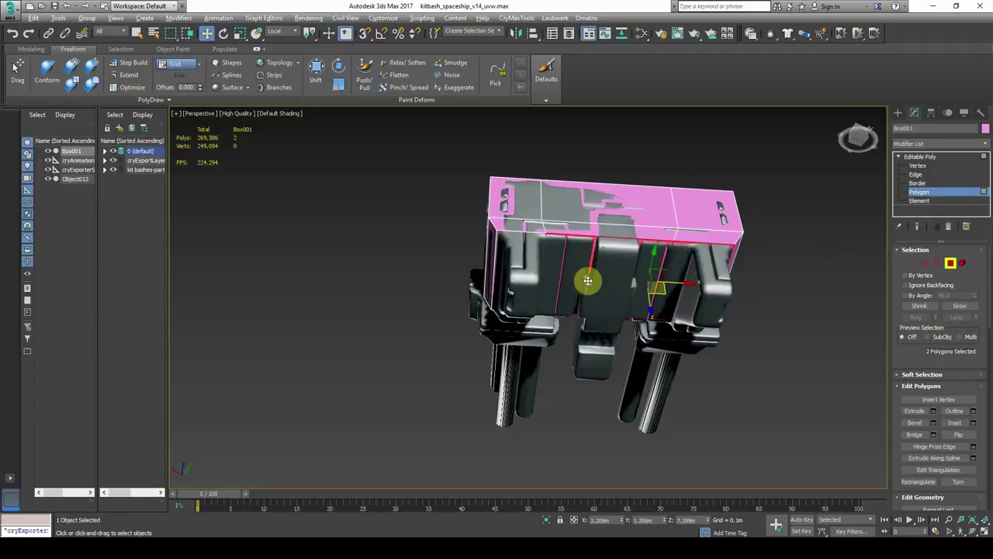
pyautogui.keyDown('alt'); pyautogui.moveTo(587, 280); pyautogui.dragTo(539, 278, button='middle'); pyautogui.keyUp('alt')
pyautogui.keyDown('alt'); pyautogui.click(568, 282); pyautogui.keyUp('alt')
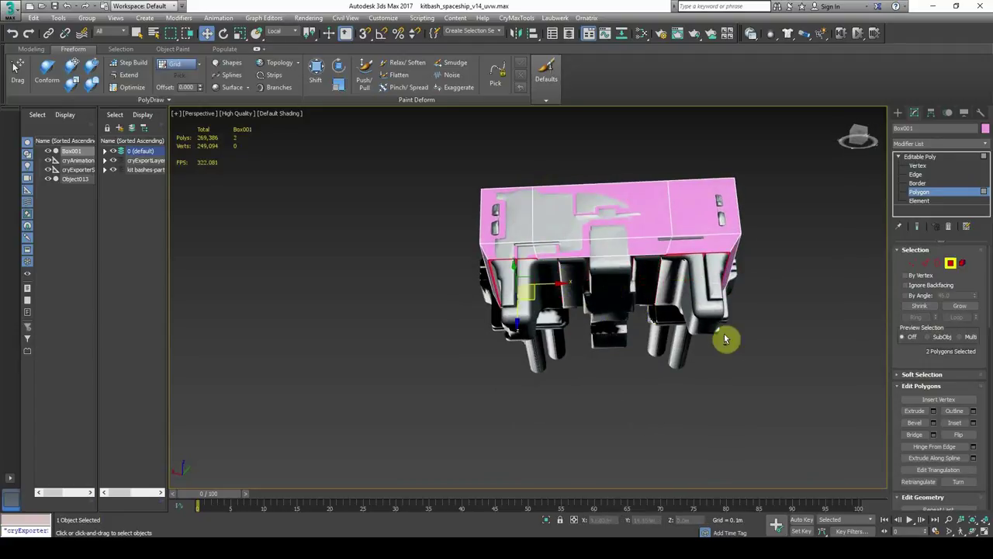
pyautogui.click(934, 412)
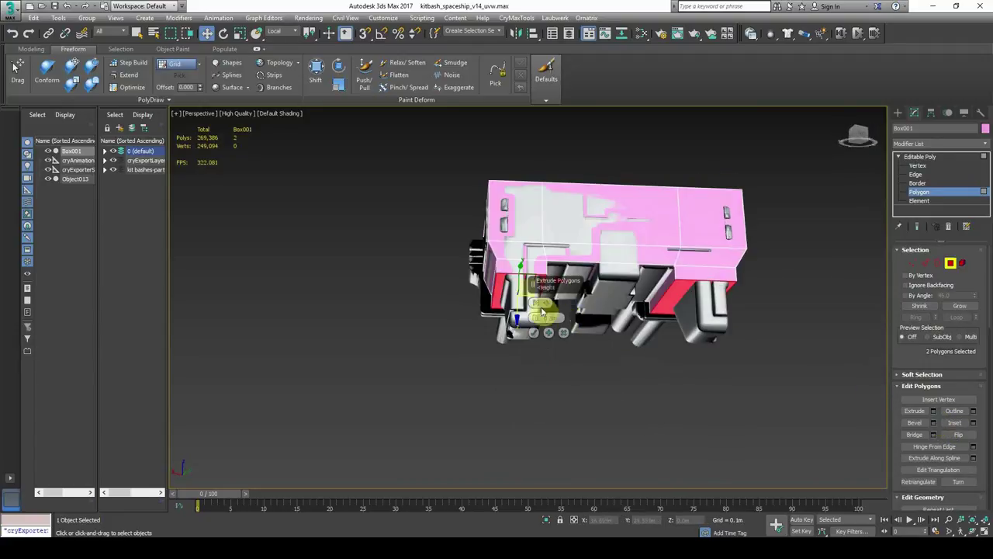
# - Move the lower edges of the two extruded legs along local axes to taper them to the crate's leg shape
pyautogui.click(959, 175)
pyautogui.keyDown('alt'); pyautogui.moveTo(710, 342); pyautogui.dragTo(671, 334, button='middle'); pyautogui.keyUp('alt')
pyautogui.click(670, 334)
pyautogui.moveTo(727, 333); pyautogui.dragTo(743, 317)
pyautogui.hotkey('ctrl', 'z')
pyautogui.click(670, 330)
pyautogui.moveTo(659, 329); pyautogui.dragTo(670, 328)
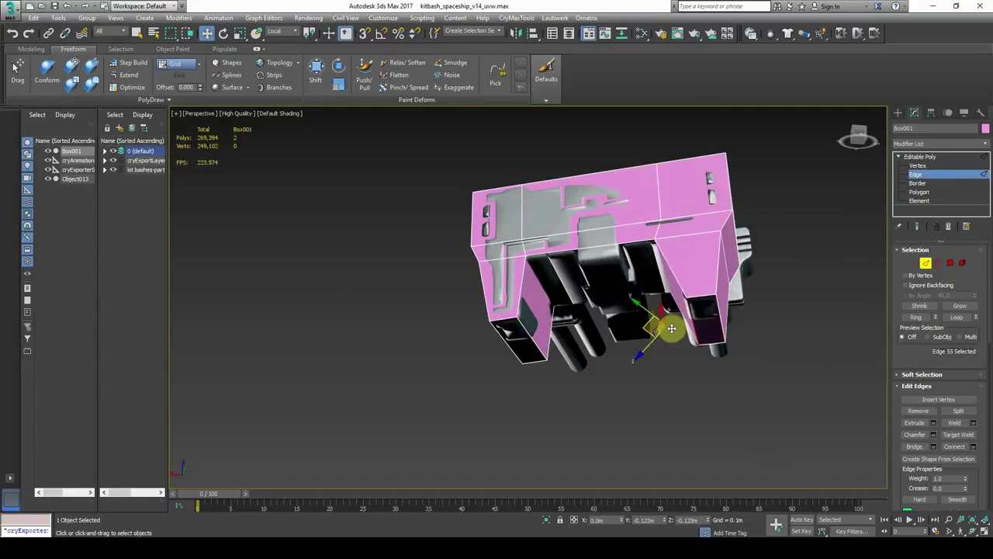
pyautogui.scroll(-5, 670, 328)
pyautogui.moveTo(670, 328)
pyautogui.keyDown('alt'); pyautogui.mouseDown(button='middle')
pyautogui.moveTo(660, 346)
pyautogui.moveTo(675, 310)
pyautogui.mouseUp(button='middle'); pyautogui.keyUp('alt')
pyautogui.scroll(6, 675, 310)
pyautogui.click(715, 189)
pyautogui.keyDown('alt'); pyautogui.moveTo(716, 191); pyautogui.dragTo(706, 199, button='middle'); pyautogui.keyUp('alt')
pyautogui.moveTo(707, 201); pyautogui.dragTo(713, 205)
pyautogui.click(719, 290)
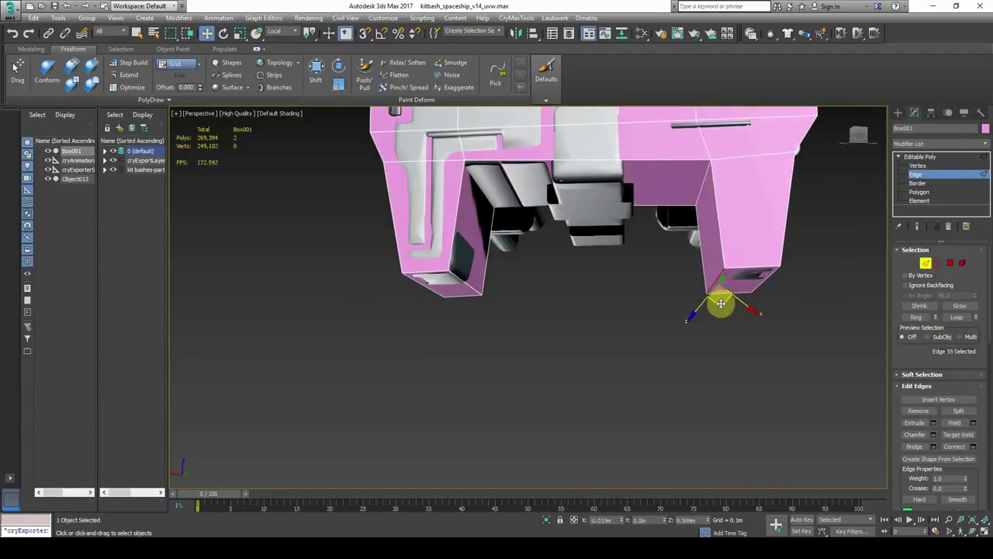
pyautogui.scroll(-5, 716, 291)
pyautogui.keyDown('alt'); pyautogui.moveTo(715, 291); pyautogui.dragTo(643, 310, button='middle'); pyautogui.keyUp('alt')
pyautogui.scroll(4, 643, 310)
pyautogui.click(920, 157)
pyautogui.press('Delete')
pyautogui.keyDown('alt'); pyautogui.moveTo(753, 207); pyautogui.dragTo(641, 255, button='middle'); pyautogui.keyUp('alt')
pyautogui.hotkey('ctrl', 'z')
pyautogui.press('Delete')
pyautogui.hotkey('ctrl', 'z')
pyautogui.press('Delete')
pyautogui.hotkey('ctrl', 'z')
pyautogui.keyDown('alt'); pyautogui.moveTo(512, 346); pyautogui.dragTo(595, 331, button='middle'); pyautogui.keyUp('alt')
pyautogui.press('Delete')
pyautogui.hotkey('ctrl', 'z')
# - Connect the box's 14 depth-wise edges with 1 segment and a slide of about -74, placing the loop near the gun side
pyautogui.click(917, 174)
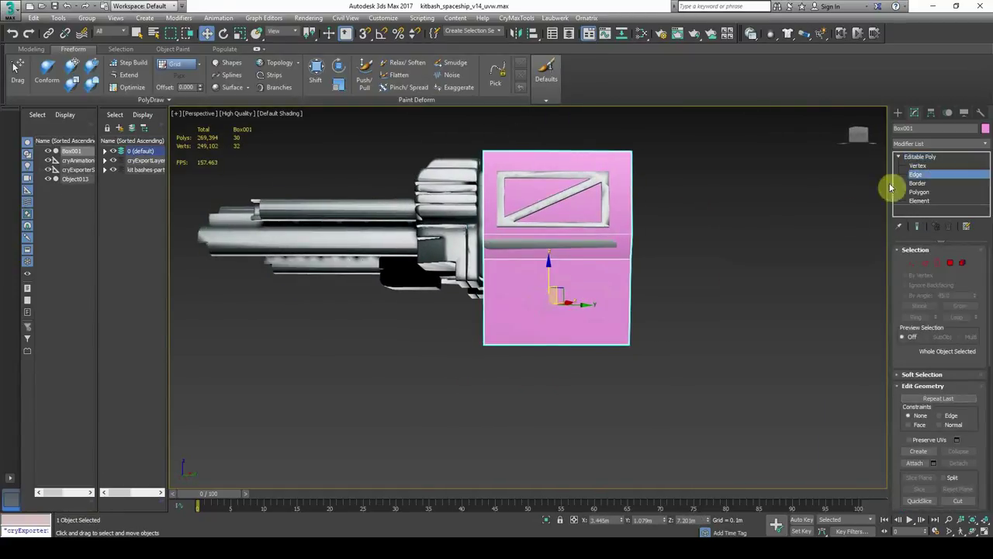
pyautogui.moveTo(545, 130); pyautogui.dragTo(578, 403)
pyautogui.click(974, 446)
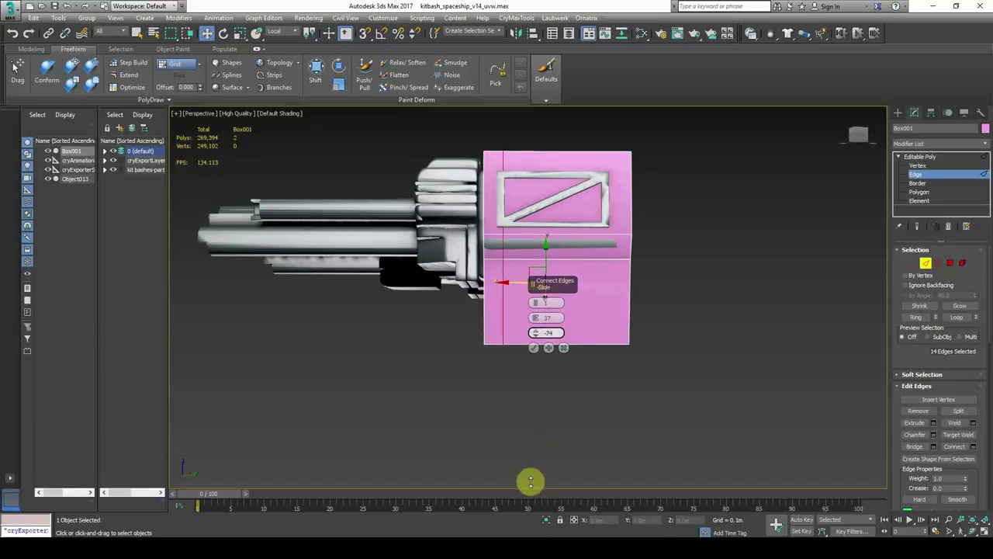
pyautogui.moveTo(530, 482); pyautogui.dragTo(530, 486)
pyautogui.click(534, 348)
# - Reshape the lower gun-side corners of both legs into slopes that follow the crate's angled underside
pyautogui.moveTo(505, 350)
pyautogui.keyDown('alt'); pyautogui.mouseDown(button='middle')
pyautogui.moveTo(522, 352)
pyautogui.moveTo(499, 354)
pyautogui.moveTo(504, 345)
pyautogui.mouseUp(button='middle'); pyautogui.keyUp('alt')
pyautogui.click(918, 191)
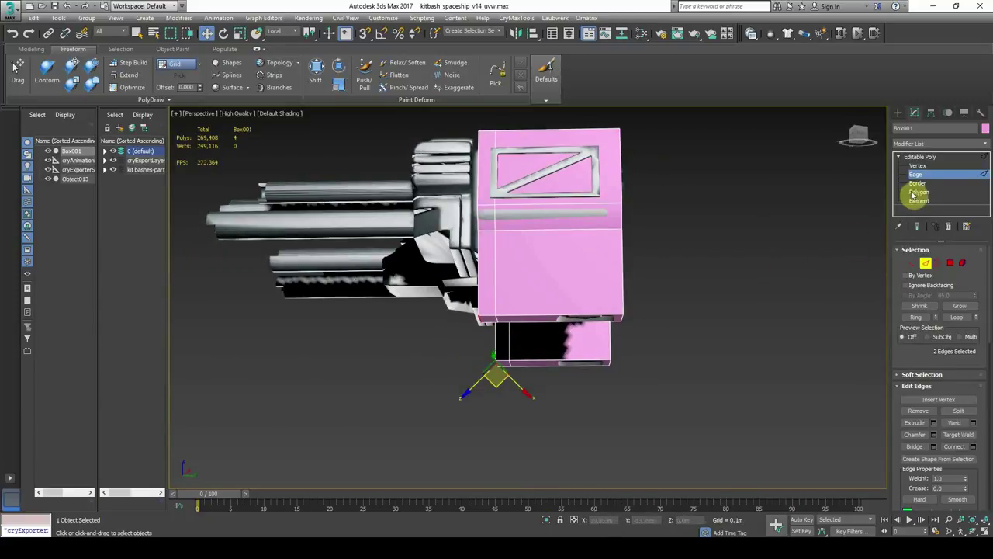
pyautogui.scroll(3, 565, 280)
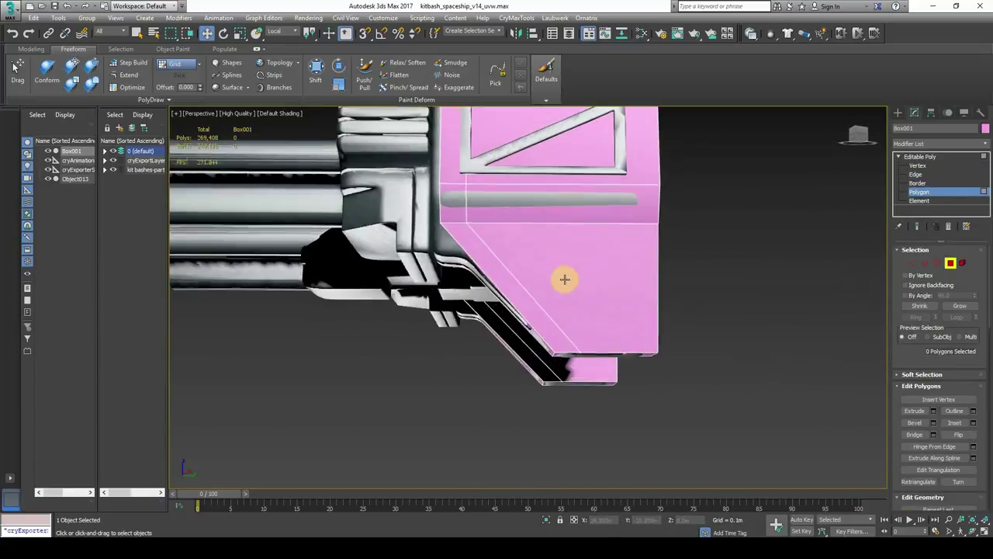
pyautogui.scroll(-5, 616, 367)
pyautogui.moveTo(616, 368); pyautogui.dragTo(608, 367, button='middle')
# - Connect the box's depth-wise edges with 1 segment to add another vertical loop where the legs' slope ends
pyautogui.press('2')
pyautogui.moveTo(578, 151); pyautogui.dragTo(577, 432)
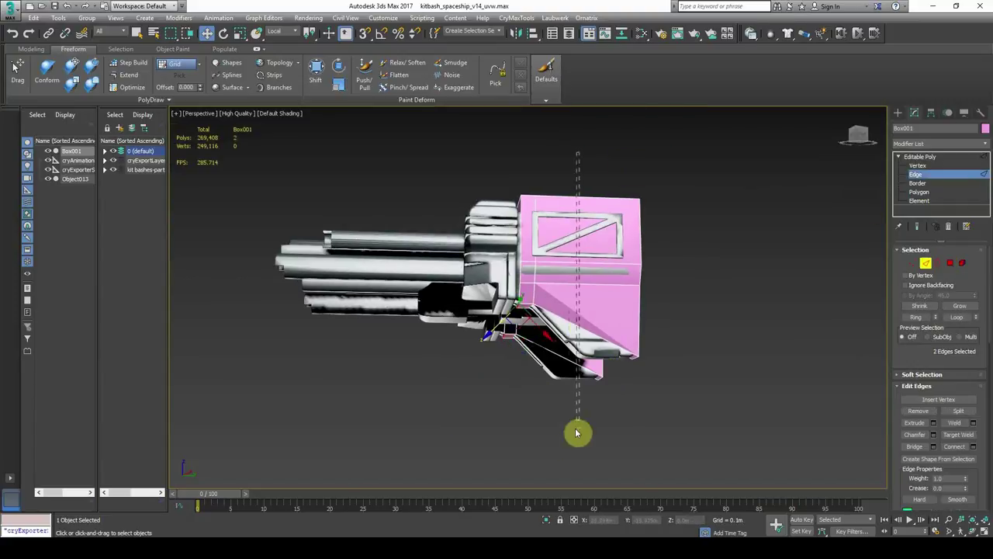
pyautogui.click(973, 446)
pyautogui.click(532, 347)
pyautogui.keyDown('alt'); pyautogui.moveTo(535, 345); pyautogui.dragTo(578, 302, button='middle'); pyautogui.keyUp('alt')
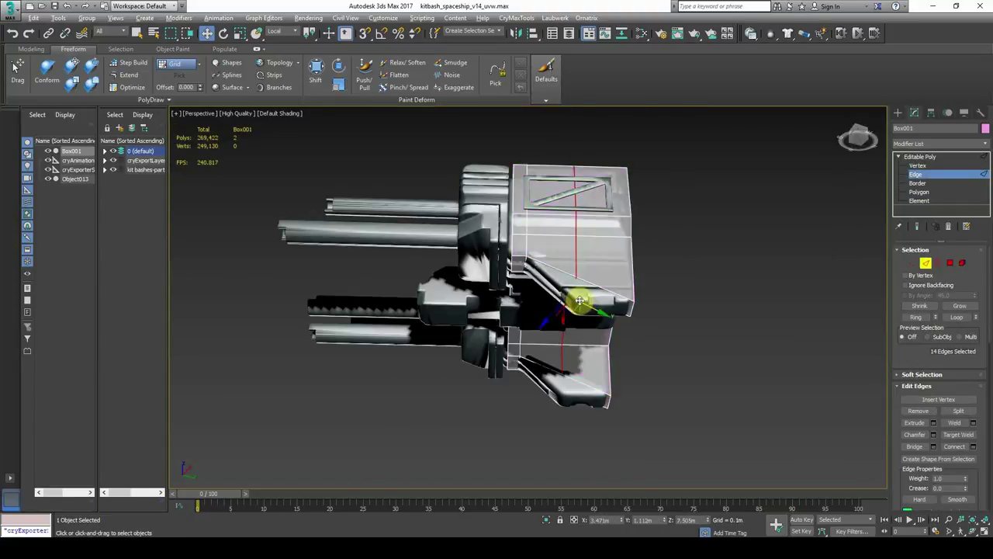
# - Move the new loop's bottom edge on each leg down to the crate's leg profile
pyautogui.scroll(3, 578, 299)
pyautogui.click(572, 272)
pyautogui.keyDown('ctrl'); pyautogui.click(560, 418); pyautogui.keyUp('ctrl')
pyautogui.moveTo(561, 450); pyautogui.dragTo(565, 457)
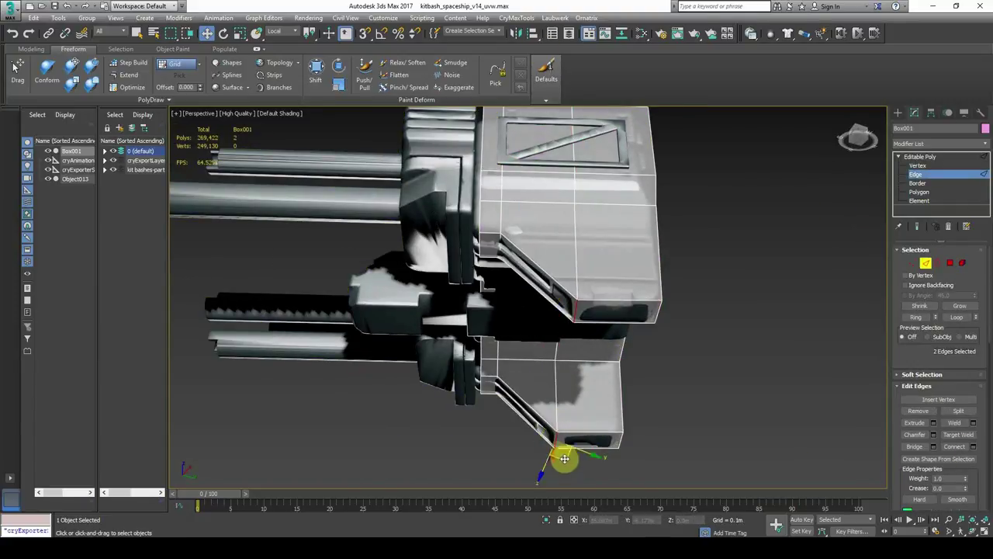
pyautogui.keyDown('alt'); pyautogui.moveTo(565, 457); pyautogui.dragTo(589, 419, button='middle'); pyautogui.keyUp('alt')
pyautogui.press('2')
# - Deselect the box and examine its fit around the crate from several angles
pyautogui.click(751, 260)
pyautogui.scroll(-4, 752, 259)
pyautogui.click(509, 339)
pyautogui.click(473, 341)
pyautogui.keyDown('alt'); pyautogui.moveTo(473, 334); pyautogui.dragTo(435, 310, button='middle'); pyautogui.keyUp('alt')
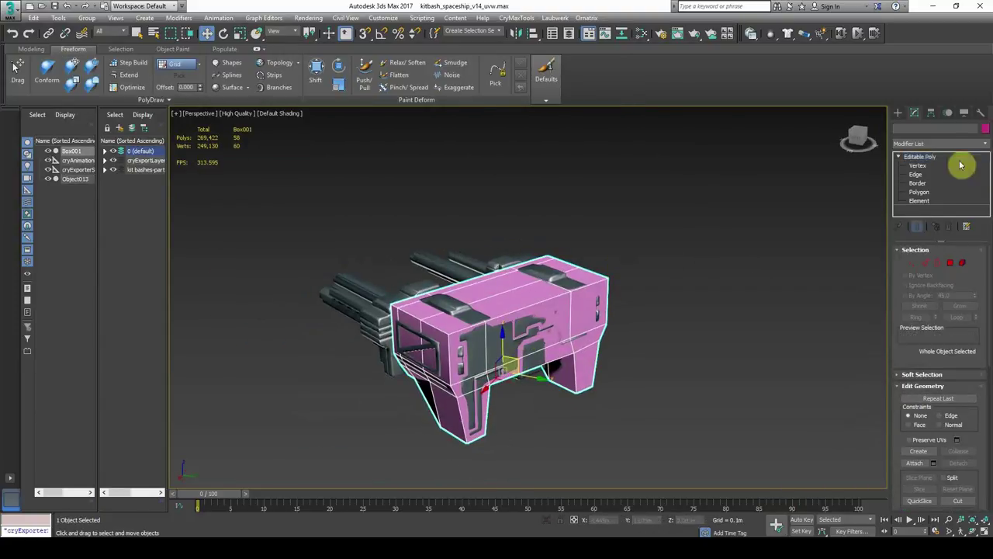
pyautogui.click(948, 114)
pyautogui.keyDown('alt'); pyautogui.moveTo(652, 310); pyautogui.dragTo(760, 333, button='middle'); pyautogui.keyUp('alt')
pyautogui.click(698, 304)
pyautogui.click(594, 318)
pyautogui.keyDown('alt'); pyautogui.moveTo(594, 324); pyautogui.dragTo(636, 315, button='middle'); pyautogui.keyUp('alt')
pyautogui.scroll(3, 636, 315)
# - Create a new box primitive beside the central nose part for wrapping a gun housing
pyautogui.click(897, 114)
pyautogui.click(919, 175)
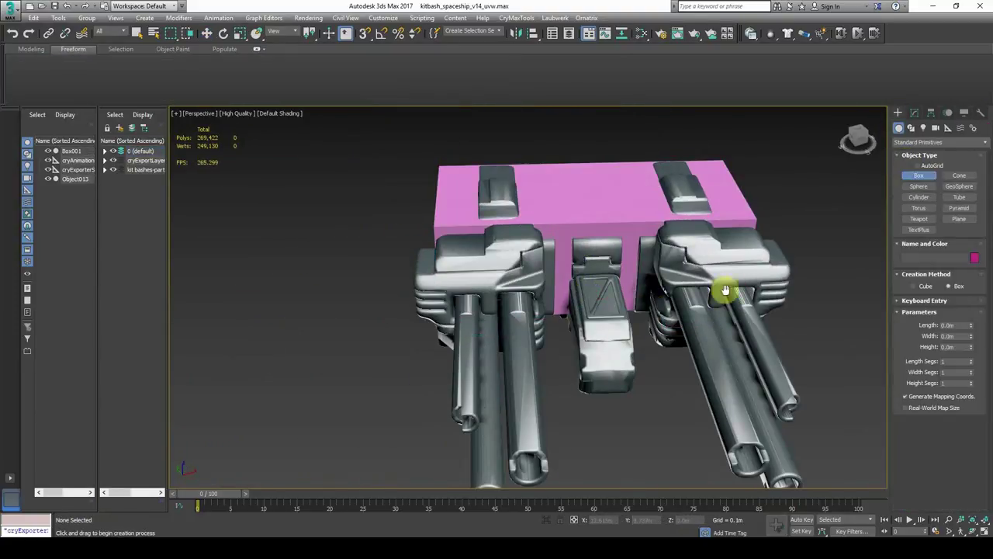
pyautogui.keyDown('alt'); pyautogui.moveTo(725, 290); pyautogui.dragTo(574, 334, button='middle'); pyautogui.keyUp('alt')
pyautogui.moveTo(458, 382)
pyautogui.mouseDown()
pyautogui.moveTo(495, 420)
pyautogui.moveTo(521, 422)
pyautogui.mouseUp()
pyautogui.click(520, 372)
pyautogui.rightClick(497, 342)
# - Align the new box to the gun assembly and move it sideways toward one of the gun housings
pyautogui.keyDown('alt'); pyautogui.moveTo(381, 222); pyautogui.dragTo(496, 209, button='middle'); pyautogui.keyUp('alt')
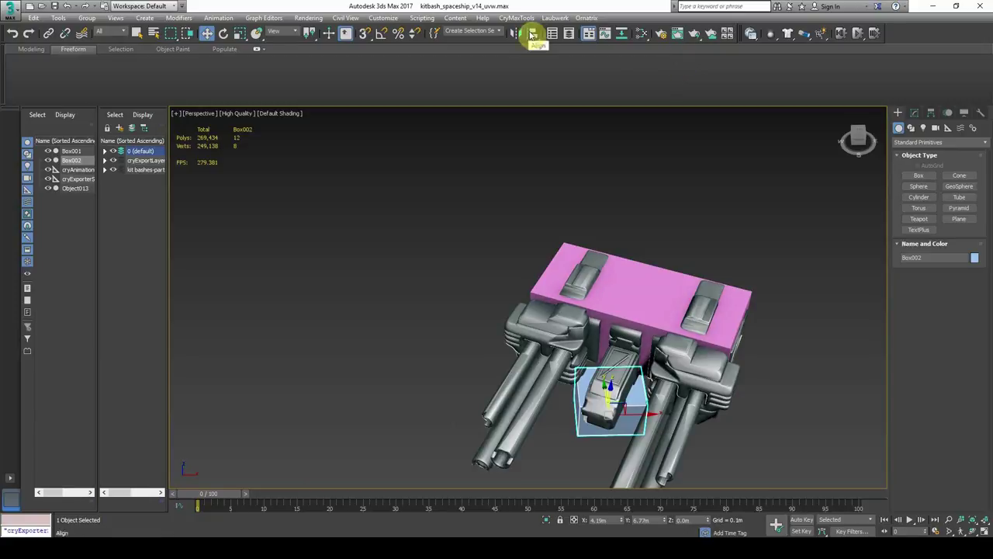
pyautogui.click(532, 34)
pyautogui.click(625, 283)
pyautogui.click(497, 382)
pyautogui.keyDown('alt'); pyautogui.moveTo(641, 344); pyautogui.dragTo(673, 341, button='middle'); pyautogui.keyUp('alt')
pyautogui.moveTo(659, 340); pyautogui.dragTo(574, 341)
# - Rotate the box with angle snap enabled to match the gun housing's orientation
pyautogui.click(223, 34)
pyautogui.keyDown('alt'); pyautogui.moveTo(497, 233); pyautogui.dragTo(527, 241, button='middle'); pyautogui.keyUp('alt')
pyautogui.click(381, 33)
pyautogui.moveTo(570, 377); pyautogui.dragTo(540, 373)
# - Scale and move the box until it encloses the gun housing behind the barrels
pyautogui.click(240, 33)
pyautogui.keyDown('alt'); pyautogui.moveTo(536, 341); pyautogui.dragTo(601, 349, button='middle'); pyautogui.keyUp('alt')
pyautogui.moveTo(563, 353); pyautogui.dragTo(568, 388)
pyautogui.keyDown('alt'); pyautogui.moveTo(505, 326); pyautogui.dragTo(574, 311, button='middle'); pyautogui.keyUp('alt')
pyautogui.click(207, 33)
pyautogui.moveTo(542, 349); pyautogui.dragTo(603, 312)
pyautogui.keyDown('alt'); pyautogui.moveTo(603, 312); pyautogui.dragTo(496, 287, button='middle'); pyautogui.keyUp('alt')
pyautogui.scroll(4, 543, 326)
pyautogui.moveTo(604, 383); pyautogui.dragTo(608, 333)
pyautogui.click(240, 33)
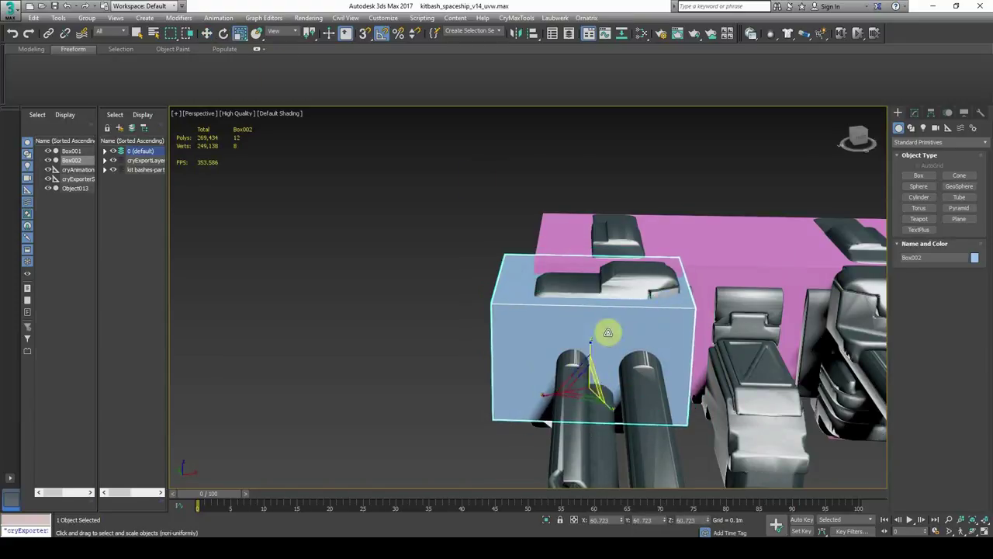
pyautogui.keyDown('alt'); pyautogui.moveTo(607, 333); pyautogui.dragTo(675, 322, button='middle'); pyautogui.keyUp('alt')
# - Convert the housing box to an editable poly and move its faces to fit the gun housing
pyautogui.click(915, 113)
pyautogui.rightClick(919, 158)
pyautogui.click(919, 192)
pyautogui.click(559, 293)
pyautogui.click(207, 33)
pyautogui.keyDown('alt'); pyautogui.moveTo(608, 251); pyautogui.dragTo(670, 302, button='middle'); pyautogui.keyUp('alt')
pyautogui.click(434, 370)
# - Connect the housing box's four depth-wise edges twice with 1 segment, giving the second loop a slide of 24
pyautogui.click(528, 264)
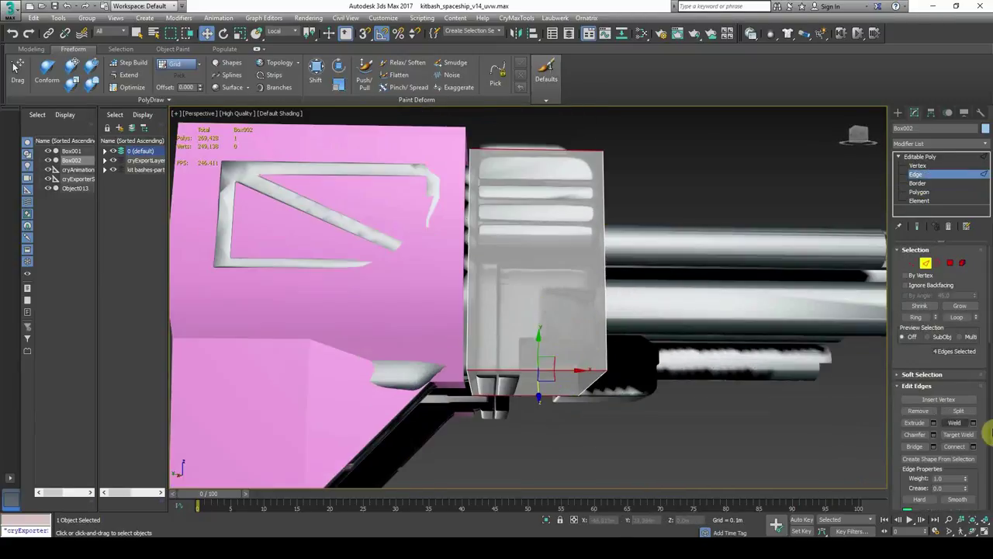
pyautogui.hotkey('ctrl', 'shift', 'e')
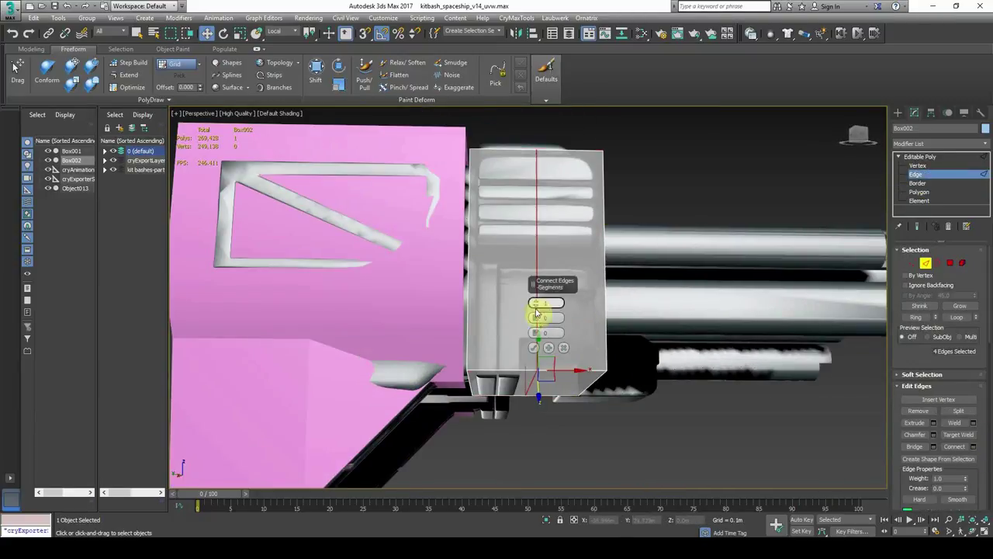
pyautogui.moveTo(533, 283); pyautogui.dragTo(596, 335)
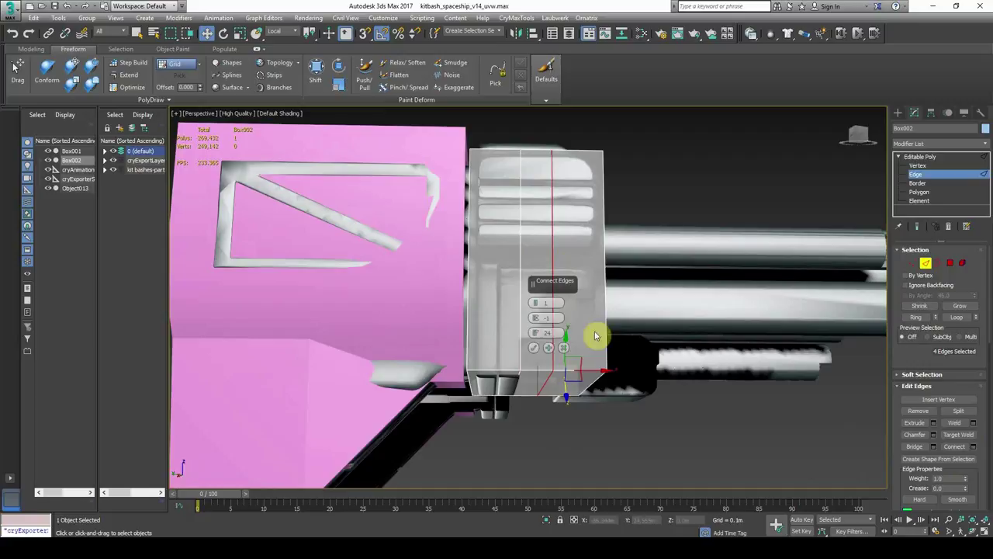
pyautogui.click(533, 349)
# - Inset the three polygons on top of the housing box to outline the base of its raised detail
pyautogui.keyDown('alt'); pyautogui.moveTo(594, 393); pyautogui.dragTo(531, 234, button='middle'); pyautogui.keyUp('alt')
pyautogui.click(950, 263)
pyautogui.click(555, 354)
pyautogui.click(531, 215)
pyautogui.keyDown('ctrl'); pyautogui.click(459, 218); pyautogui.keyUp('ctrl')
pyautogui.keyDown('ctrl'); pyautogui.click(449, 215); pyautogui.keyUp('ctrl')
pyautogui.click(974, 423)
pyautogui.moveTo(535, 318); pyautogui.dragTo(527, 299)
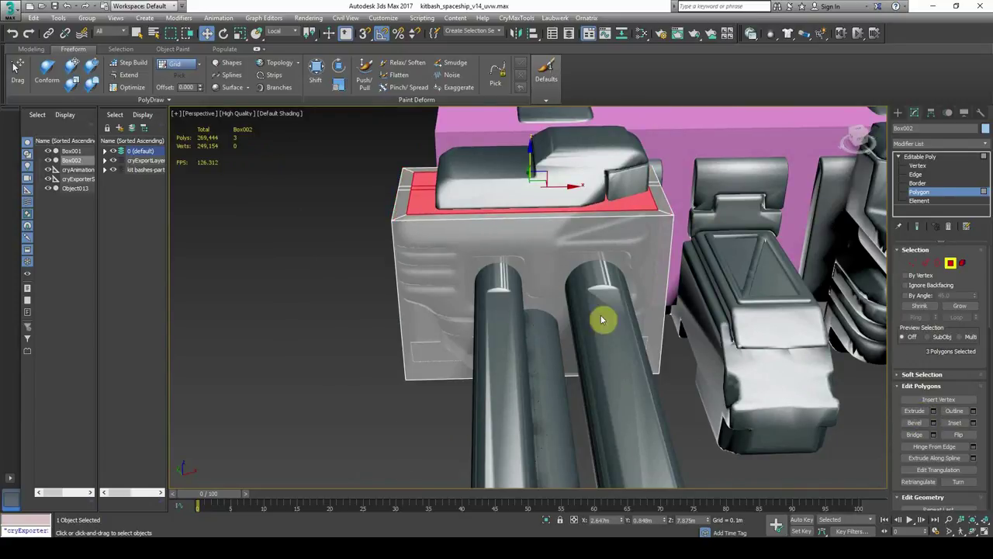
# - Extrude the three inset top polygons upward to form the housing's first raised tier
pyautogui.press('2')
pyautogui.click(414, 181)
pyautogui.click(928, 192)
pyautogui.click(934, 411)
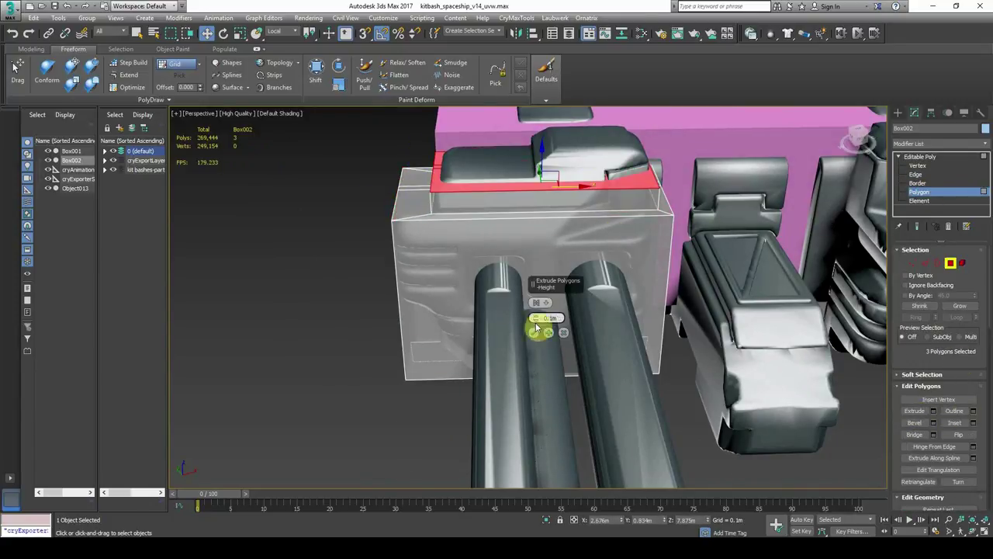
pyautogui.moveTo(535, 318); pyautogui.dragTo(535, 307)
pyautogui.click(535, 326)
# - Connect the housing box's ring of 12 width-wise edges with 1 segment, sliding the loop to where the upper tier begins
pyautogui.moveTo(604, 193); pyautogui.dragTo(597, 276, button='middle')
pyautogui.press('2')
pyautogui.click(917, 316)
pyautogui.click(973, 446)
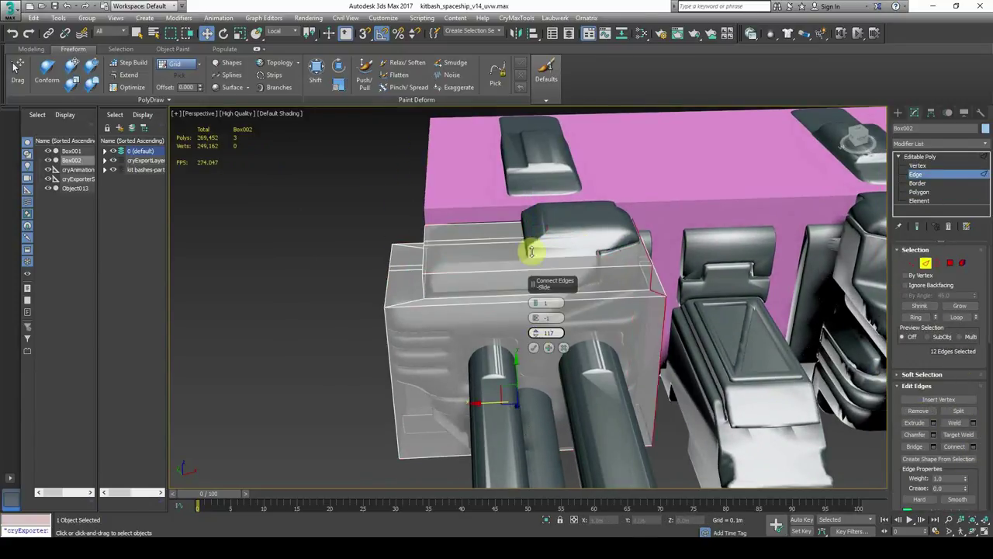
pyautogui.click(535, 348)
# - Connect a ring of 10 depth-wise edges on the housing box with 1 segment, a pinch of -1 and a slide of -9
pyautogui.keyDown('alt'); pyautogui.moveTo(535, 351); pyautogui.dragTo(683, 349, button='middle'); pyautogui.keyUp('alt')
pyautogui.moveTo(776, 341); pyautogui.dragTo(782, 311, button='middle')
pyautogui.click(973, 447)
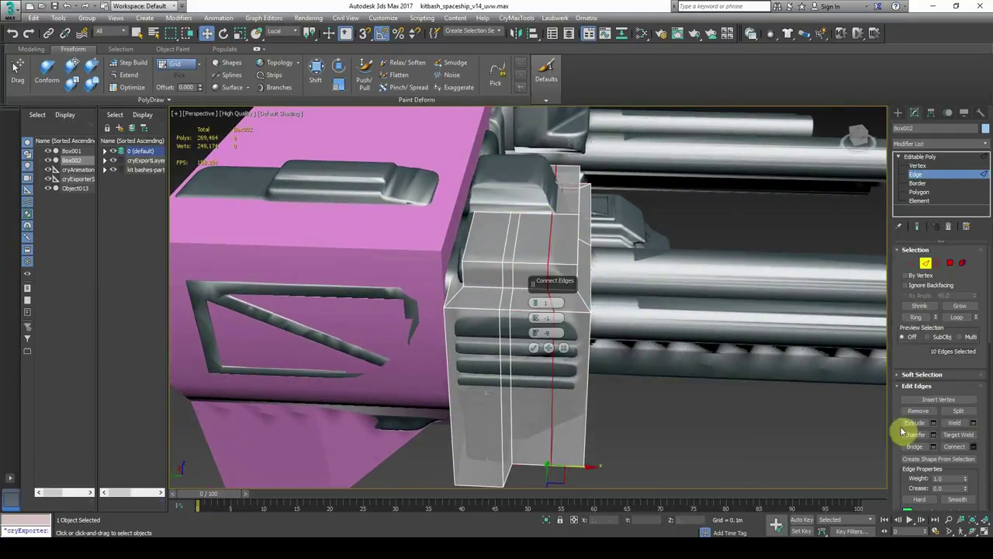
pyautogui.click(534, 347)
# - Extrude three polygons on the inner half of the raised tier upward to form a second tier
pyautogui.click(969, 193)
pyautogui.keyDown('ctrl'); pyautogui.click(561, 214); pyautogui.keyUp('ctrl')
pyautogui.keyDown('alt'); pyautogui.moveTo(561, 215); pyautogui.dragTo(680, 205, button='middle'); pyautogui.keyUp('alt')
pyautogui.click(934, 411)
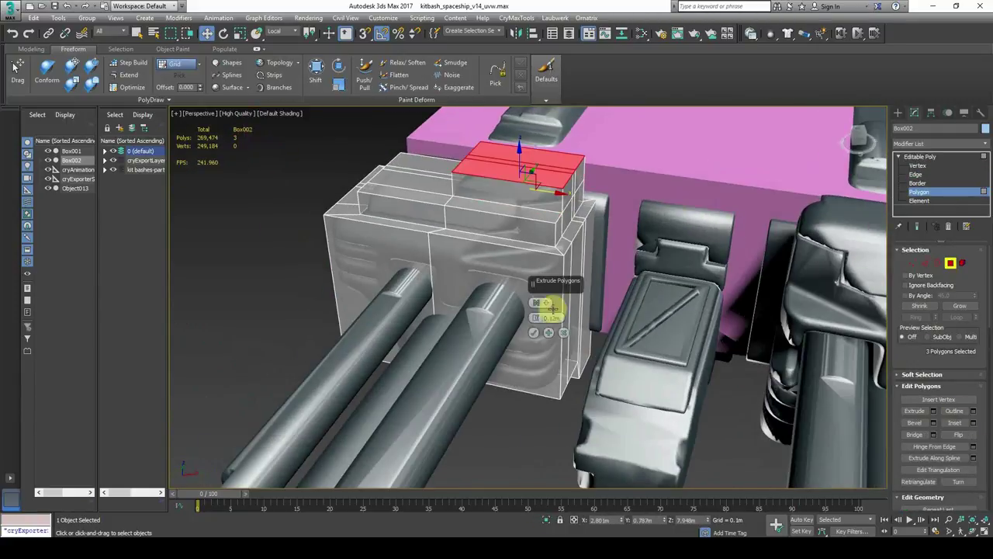
pyautogui.click(534, 333)
pyautogui.click(527, 357)
pyautogui.click(933, 411)
pyautogui.click(535, 335)
pyautogui.hotkey('ctrl', 'z')
pyautogui.hotkey('ctrl', 'z')
# - Chamfer the housing box's upper rim loop and the top edges of its two raised tiers
pyautogui.scroll(-3, 524, 417)
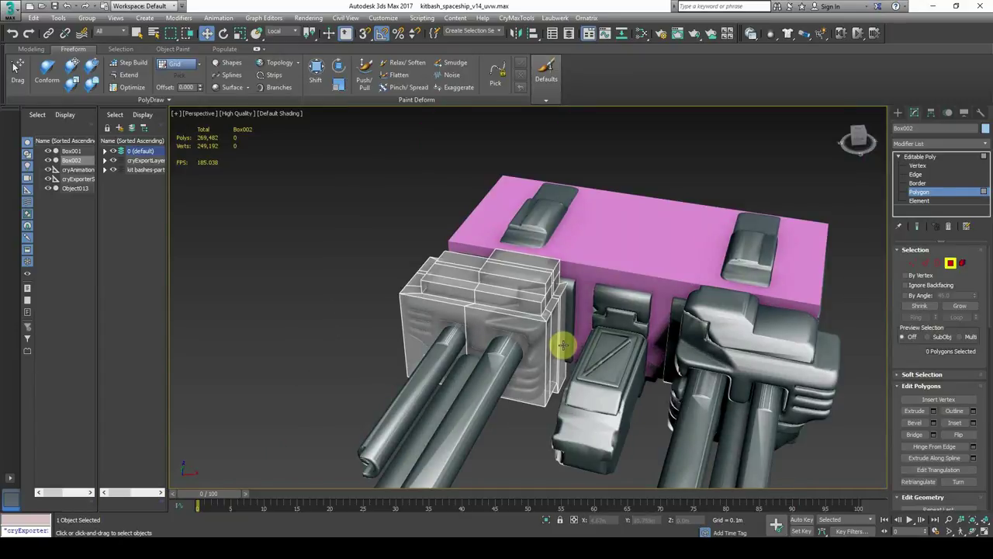
pyautogui.keyDown('alt'); pyautogui.moveTo(498, 310); pyautogui.dragTo(657, 289, button='middle'); pyautogui.keyUp('alt')
pyautogui.scroll(3, 657, 289)
pyautogui.press('2')
pyautogui.doubleClick(658, 259)
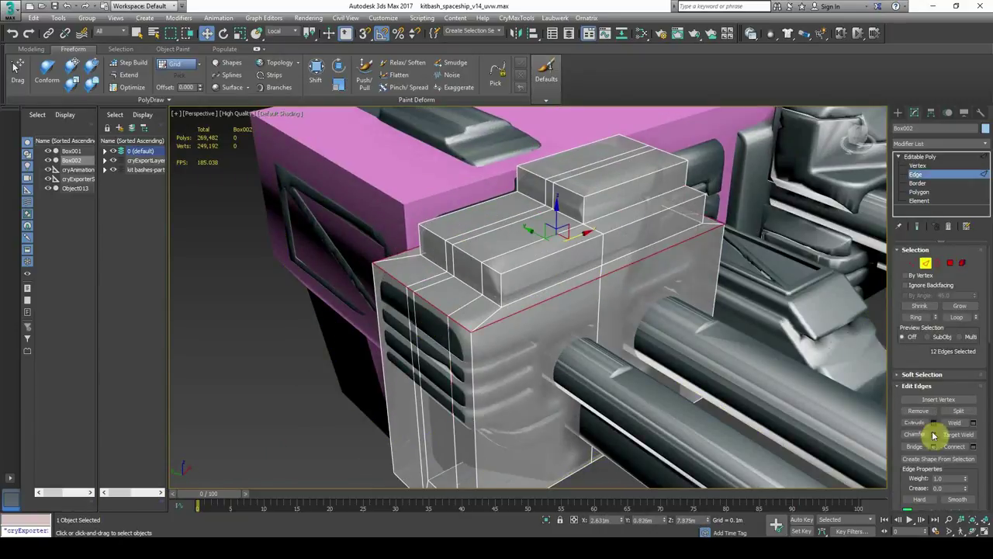
pyautogui.click(933, 434)
pyautogui.moveTo(535, 317); pyautogui.dragTo(532, 298)
pyautogui.click(534, 393)
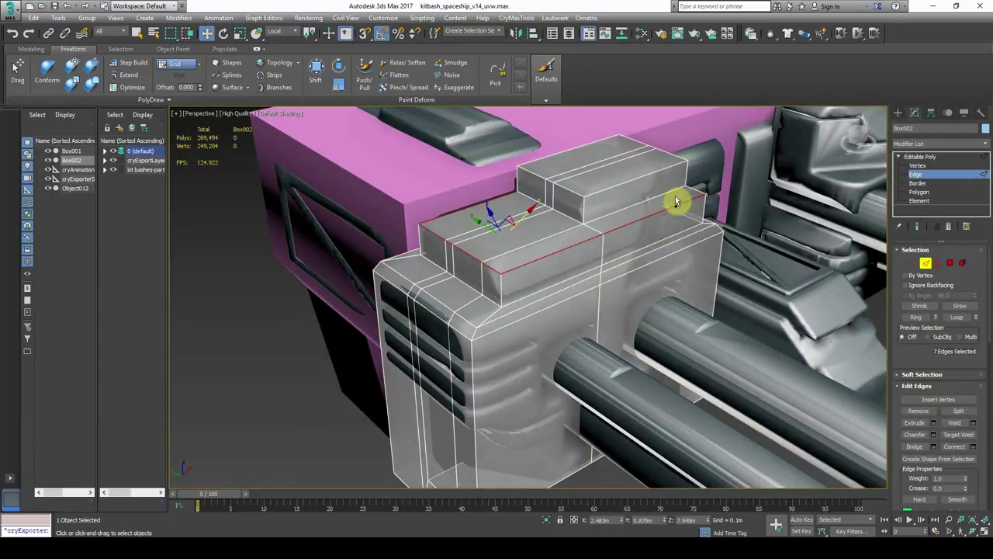
pyautogui.scroll(-3, 532, 378)
pyautogui.doubleClick(585, 246)
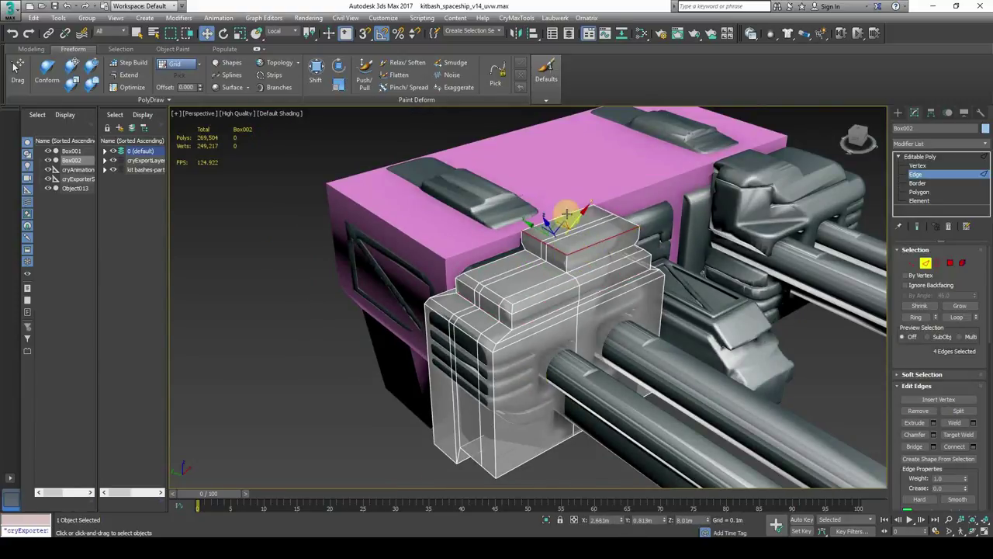
# - Clone the finished housing box and mirror the copy for the opposite gun
pyautogui.click(328, 401)
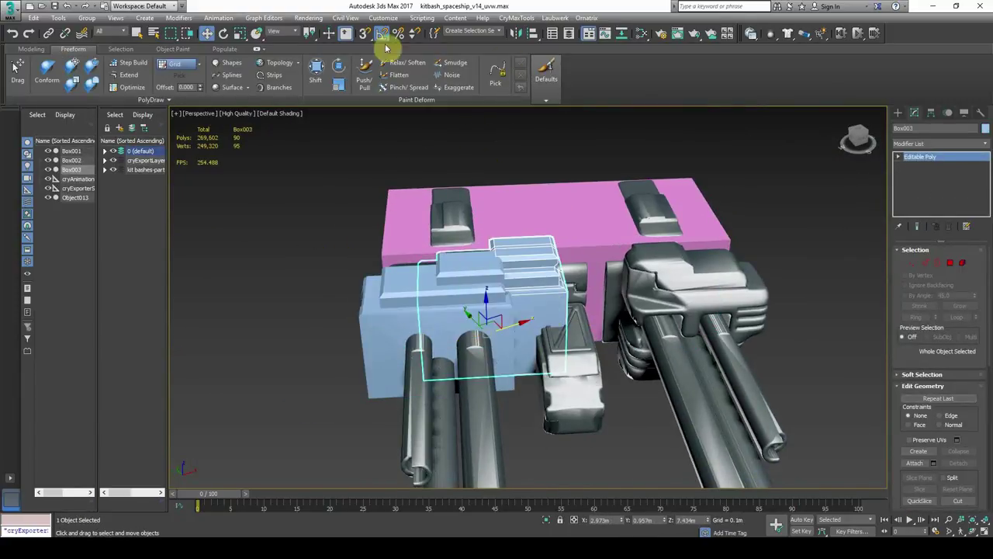
pyautogui.click(516, 33)
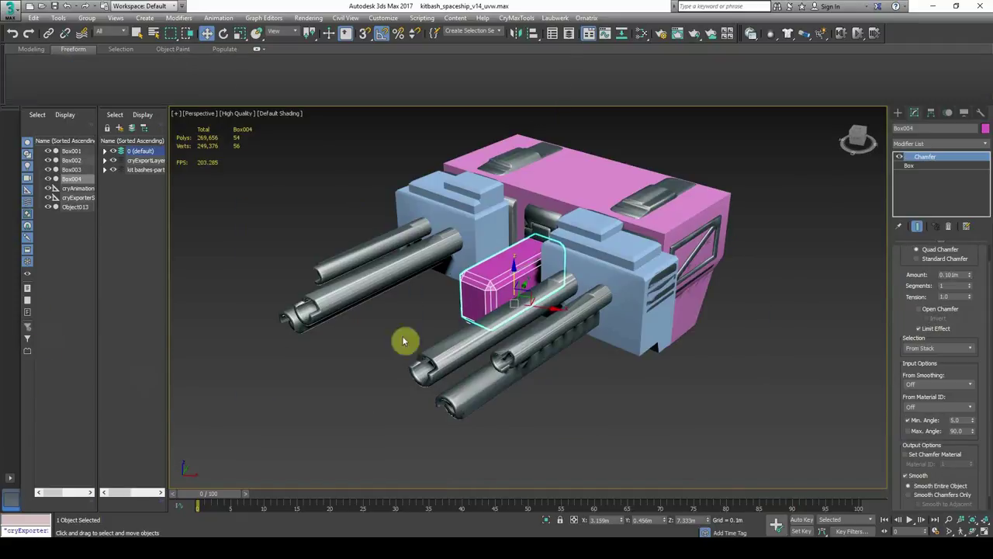
# - Select the four low-poly boxes together and check their combined polygon count
pyautogui.keyDown('alt'); pyautogui.moveTo(404, 277); pyautogui.dragTo(531, 289, button='middle'); pyautogui.keyUp('alt')
pyautogui.click(531, 289)
pyautogui.keyDown('ctrl'); pyautogui.click(570, 249); pyautogui.keyUp('ctrl')
pyautogui.keyDown('ctrl'); pyautogui.click(481, 252); pyautogui.keyUp('ctrl')
pyautogui.keyDown('ctrl'); pyautogui.click(470, 301); pyautogui.keyUp('ctrl')
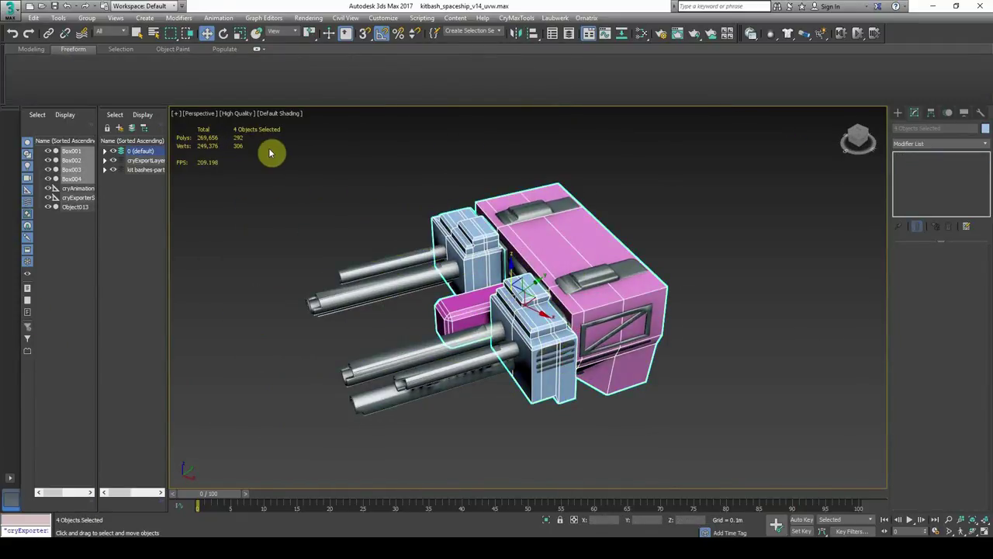
# - Create a cylinder with a 0.2 m radius and about 3 m height for wrapping a gun barrel
pyautogui.click(899, 113)
pyautogui.click(919, 197)
pyautogui.keyDown('alt'); pyautogui.moveTo(554, 330); pyautogui.dragTo(621, 326, button='middle'); pyautogui.keyUp('alt')
pyautogui.moveTo(608, 343); pyautogui.dragTo(613, 346)
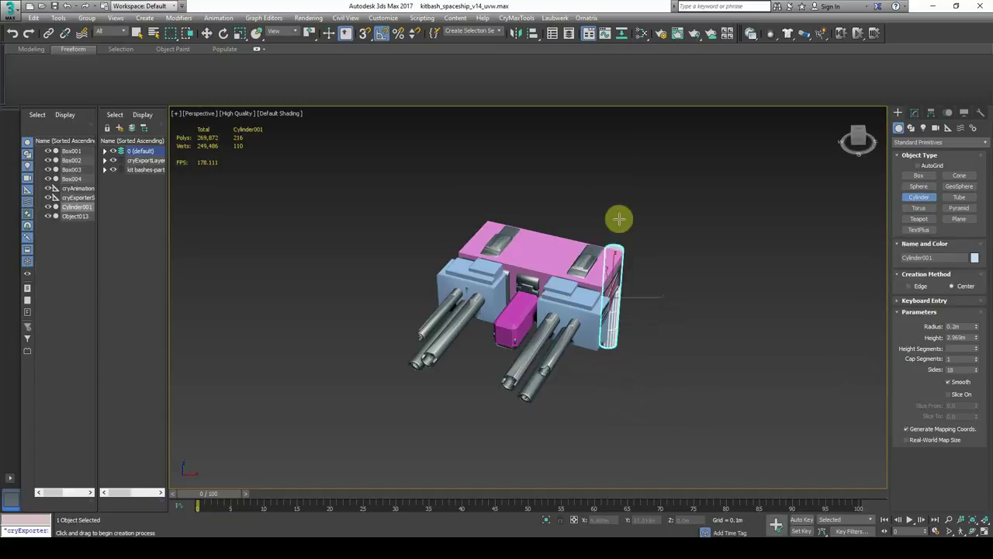
pyautogui.click(619, 198)
pyautogui.rightClick(623, 233)
pyautogui.press('e')
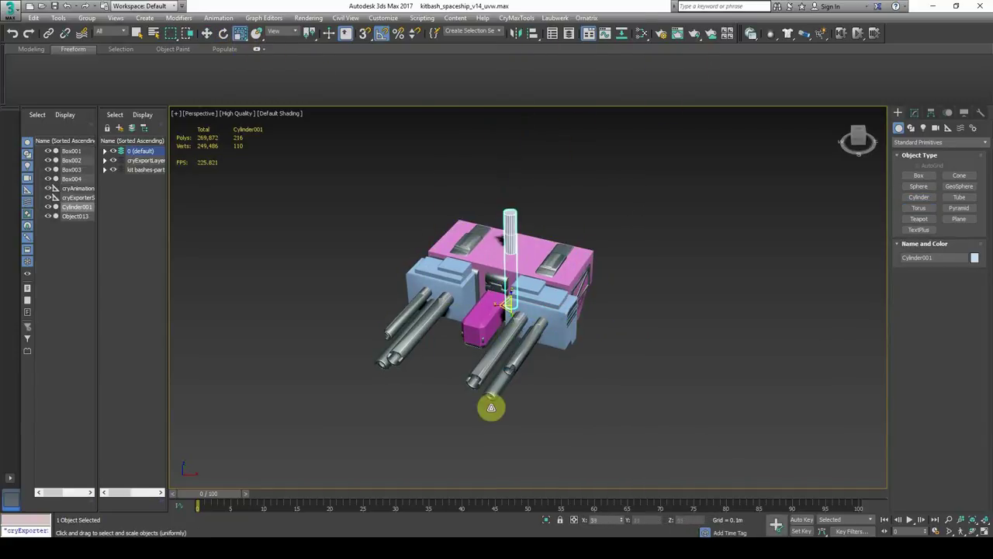
# - Set the new cylinder's number of sides to 8
pyautogui.click(914, 113)
pyautogui.click(225, 36)
pyautogui.scroll(3, 512, 294)
pyautogui.moveTo(962, 308); pyautogui.dragTo(932, 312)
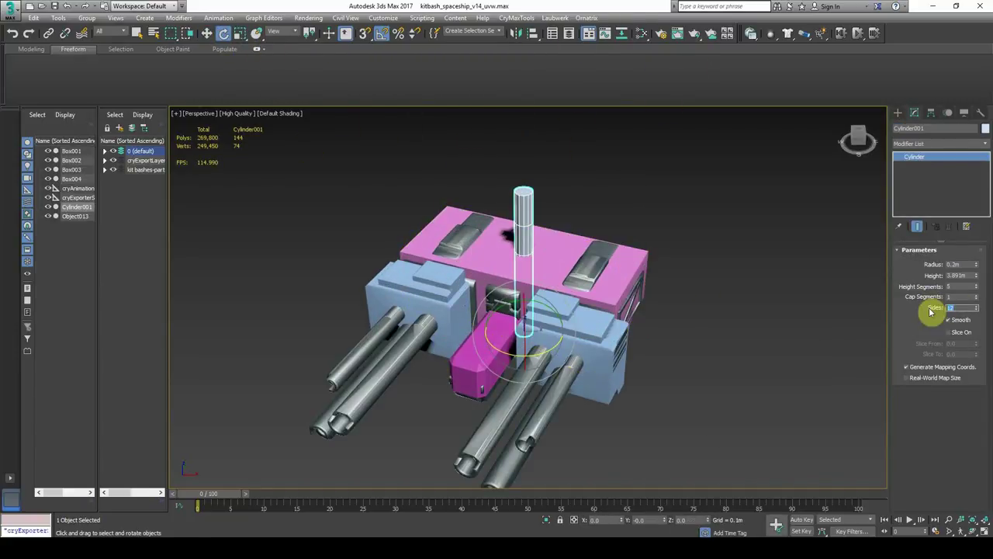
pyautogui.write('8')
pyautogui.press('Return')
# - Rotate the cylinder to horizontal, then move and scale it to wrap the inner barrel of one gun
pyautogui.moveTo(581, 268)
pyautogui.keyDown('alt'); pyautogui.mouseDown(button='middle')
pyautogui.moveTo(465, 255)
pyautogui.moveTo(570, 267)
pyautogui.mouseUp(button='middle'); pyautogui.keyUp('alt')
pyautogui.moveTo(520, 312); pyautogui.dragTo(512, 355)
pyautogui.keyDown('alt'); pyautogui.moveTo(512, 355); pyautogui.dragTo(461, 330, button='middle'); pyautogui.keyUp('alt')
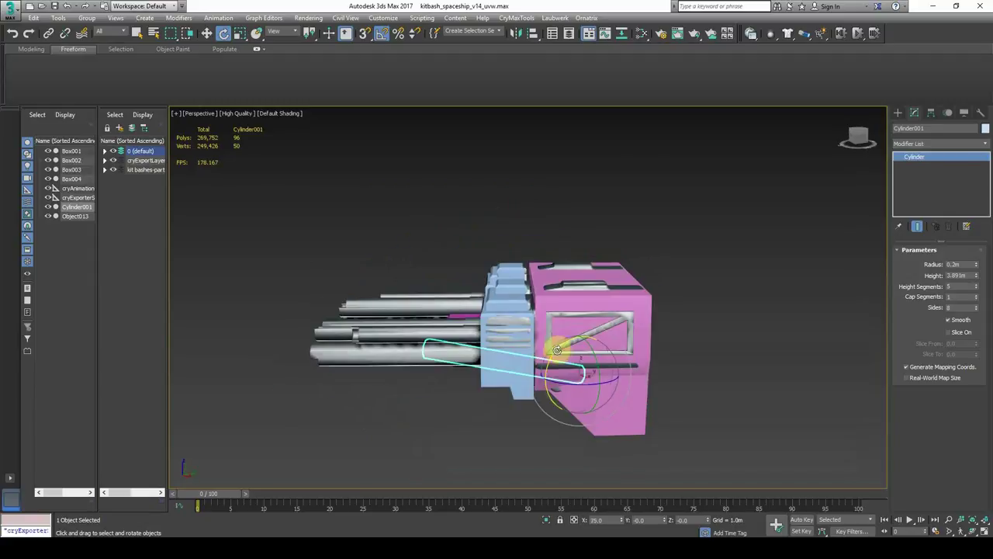
pyautogui.keyDown('alt'); pyautogui.moveTo(559, 353); pyautogui.dragTo(505, 199, button='middle'); pyautogui.keyUp('alt')
pyautogui.press('w')
pyautogui.moveTo(506, 199); pyautogui.dragTo(444, 233)
pyautogui.keyDown('alt'); pyautogui.moveTo(450, 280); pyautogui.dragTo(464, 204, button='middle'); pyautogui.keyUp('alt')
pyautogui.moveTo(452, 310); pyautogui.dragTo(439, 319)
pyautogui.click(239, 33)
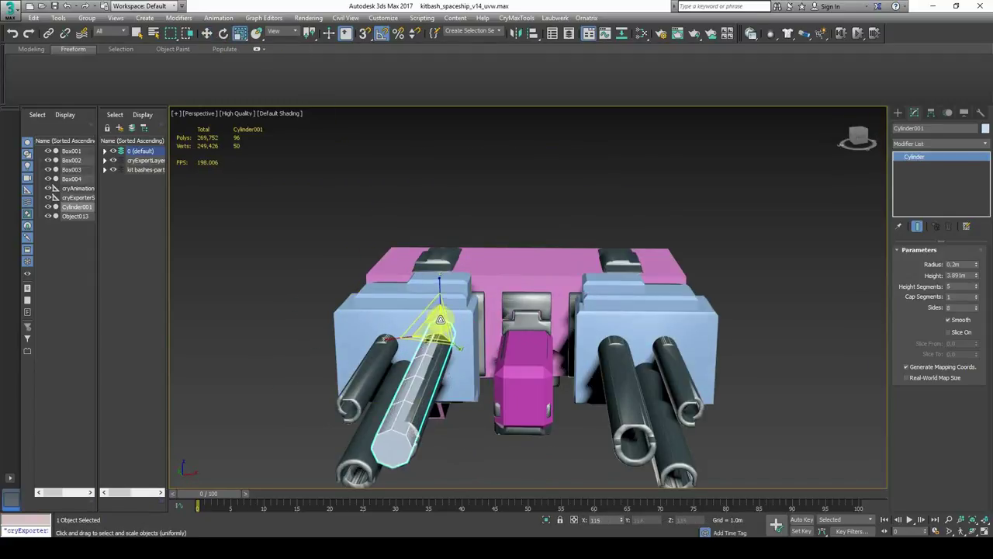
pyautogui.scroll(2, 448, 237)
pyautogui.press('w')
# - Clone the barrel cylinder sideways onto the matching inner barrel of the opposite gun
pyautogui.click(791, 144)
pyautogui.scroll(-2, 776, 186)
pyautogui.moveTo(791, 187)
pyautogui.keyDown('alt'); pyautogui.mouseDown(button='middle')
pyautogui.moveTo(727, 226)
pyautogui.moveTo(764, 218)
pyautogui.mouseUp(button='middle'); pyautogui.keyUp('alt')
pyautogui.click(417, 310)
pyautogui.click(415, 306)
pyautogui.keyDown('alt'); pyautogui.moveTo(466, 318); pyautogui.dragTo(520, 301, button='middle'); pyautogui.keyUp('alt')
pyautogui.keyDown('shift'); pyautogui.moveTo(464, 262); pyautogui.dragTo(638, 263); pyautogui.keyUp('shift')
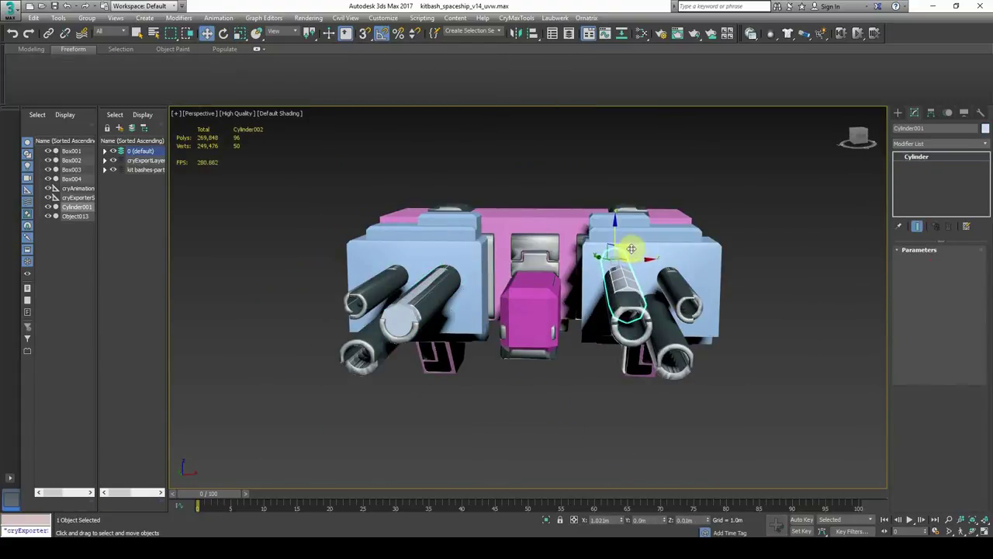
# - Clone the cylinder onto that gun's two remaining barrels, scaling to fit and setting the outer one's height to 4.669 m
pyautogui.moveTo(632, 248)
pyautogui.keyDown('alt'); pyautogui.mouseDown(button='middle')
pyautogui.moveTo(654, 268)
pyautogui.moveTo(638, 217)
pyautogui.mouseUp(button='middle'); pyautogui.keyUp('alt')
pyautogui.keyDown('alt'); pyautogui.moveTo(628, 318); pyautogui.dragTo(625, 327, button='middle'); pyautogui.keyUp('alt')
pyautogui.moveTo(624, 303)
pyautogui.keyDown('shift'); pyautogui.mouseDown()
pyautogui.moveTo(655, 317)
pyautogui.moveTo(663, 305)
pyautogui.mouseUp(); pyautogui.keyUp('shift')
pyautogui.press('r')
pyautogui.keyDown('alt'); pyautogui.moveTo(653, 332); pyautogui.dragTo(622, 374, button='middle'); pyautogui.keyUp('alt')
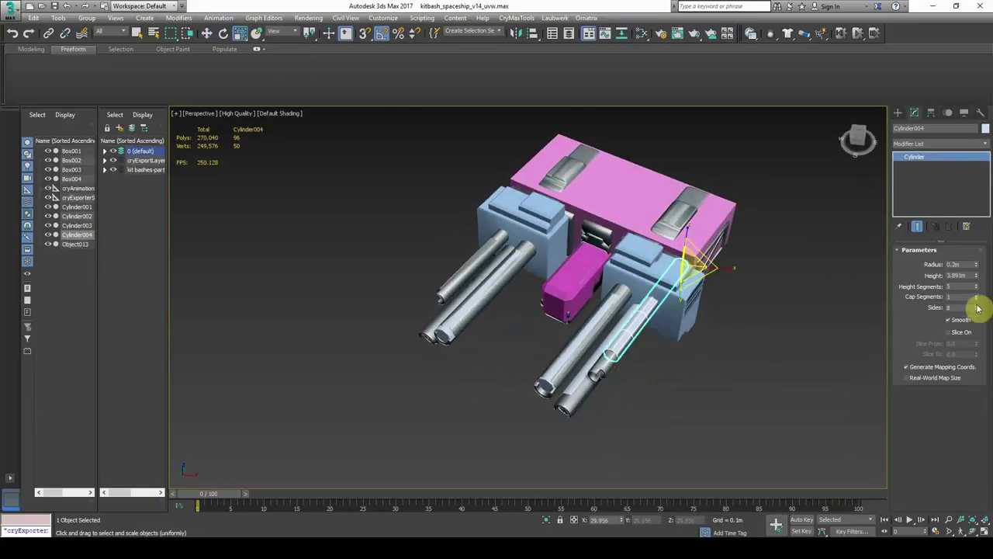
pyautogui.keyDown('alt'); pyautogui.moveTo(638, 322); pyautogui.dragTo(673, 312, button='middle'); pyautogui.keyUp('alt')
# - Clone the lower and outer barrel cylinders across onto the matching barrels of the first gun
pyautogui.click(207, 34)
pyautogui.keyDown('alt'); pyautogui.moveTo(625, 350); pyautogui.dragTo(630, 326, button='middle'); pyautogui.keyUp('alt')
pyautogui.click(628, 365)
pyautogui.keyDown('shift'); pyautogui.moveTo(638, 296); pyautogui.dragTo(490, 298); pyautogui.keyUp('shift')
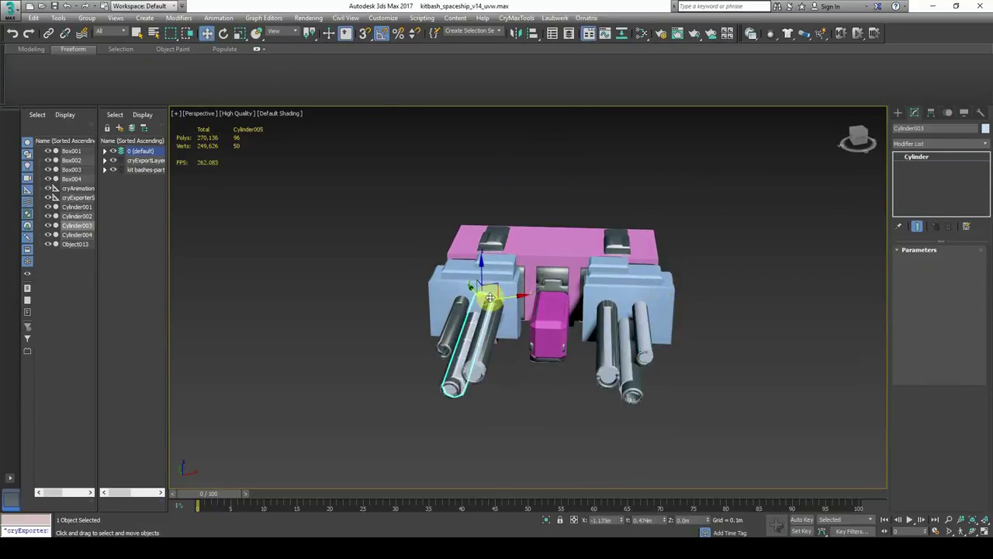
pyautogui.click(644, 322)
pyautogui.keyDown('shift'); pyautogui.moveTo(648, 280); pyautogui.dragTo(483, 272); pyautogui.keyUp('shift')
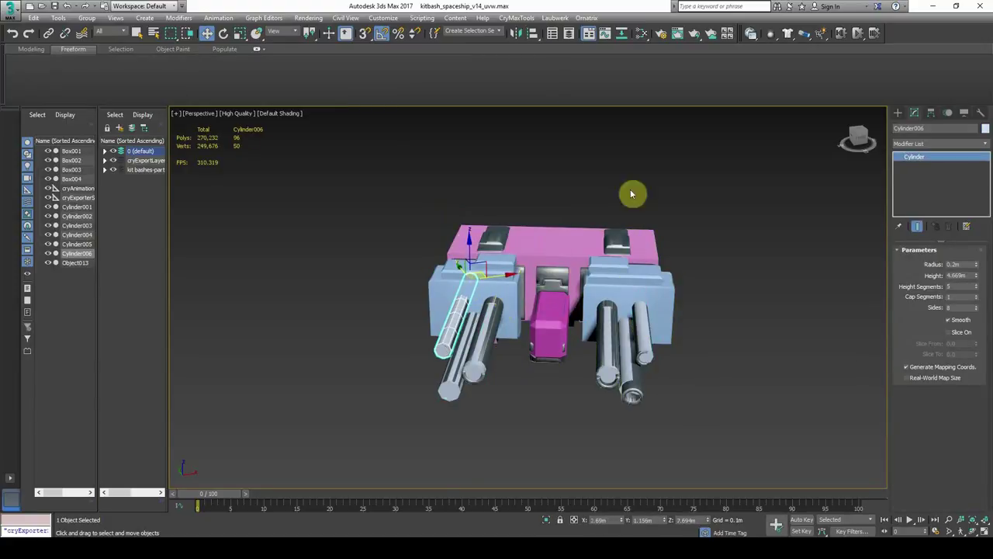
pyautogui.keyDown('alt'); pyautogui.moveTo(632, 193); pyautogui.dragTo(601, 205, button='middle'); pyautogui.keyUp('alt')
pyautogui.click(649, 290)
pyautogui.click(662, 340)
pyautogui.click(630, 314)
pyautogui.keyDown('alt'); pyautogui.moveTo(630, 316); pyautogui.dragTo(591, 360, button='middle'); pyautogui.keyUp('alt')
# - Try chamfering the edge loop around the top of the pink crate box
pyautogui.click(642, 335)
pyautogui.click(898, 157)
pyautogui.click(915, 175)
pyautogui.scroll(4, 671, 271)
pyautogui.doubleClick(672, 275)
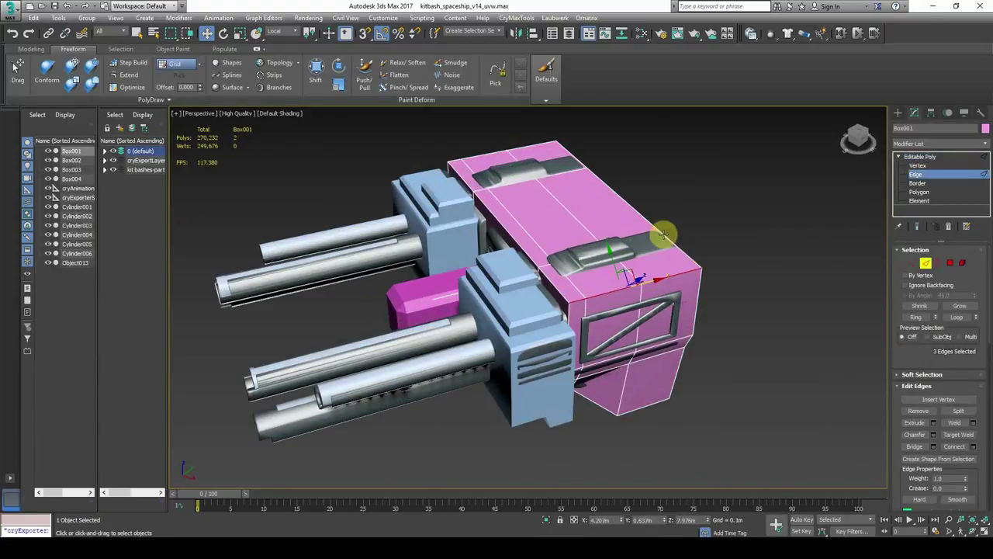
pyautogui.keyDown('alt'); pyautogui.moveTo(664, 235); pyautogui.dragTo(672, 280, button='middle'); pyautogui.keyUp('alt')
pyautogui.keyDown('ctrl'); pyautogui.doubleClick(729, 186); pyautogui.keyUp('ctrl')
pyautogui.click(933, 434)
pyautogui.moveTo(536, 317); pyautogui.dragTo(531, 279)
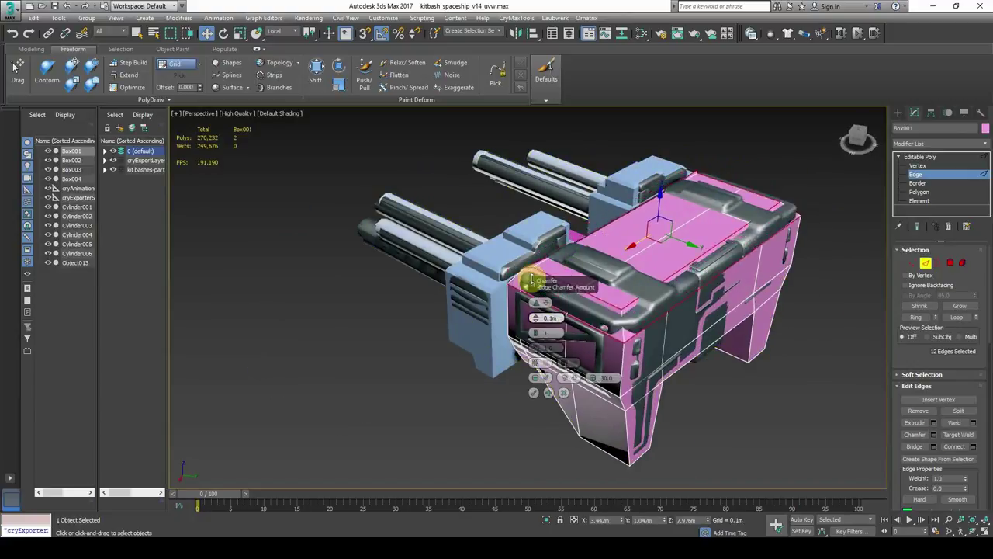
pyautogui.click(533, 391)
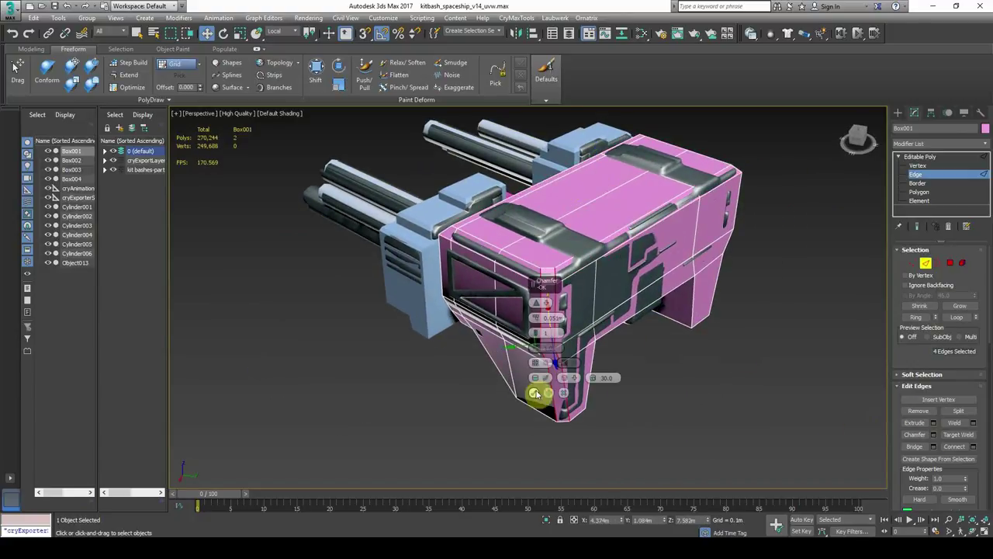
# - Try chamfering the crate box's vertical corner edges by 0.051 m, and undo the crate's edge chamfers
pyautogui.click(533, 392)
pyautogui.click(533, 392)
pyautogui.keyDown('alt'); pyautogui.moveTo(533, 392); pyautogui.dragTo(617, 383, button='middle'); pyautogui.keyUp('alt')
pyautogui.press('2')
pyautogui.click(827, 277)
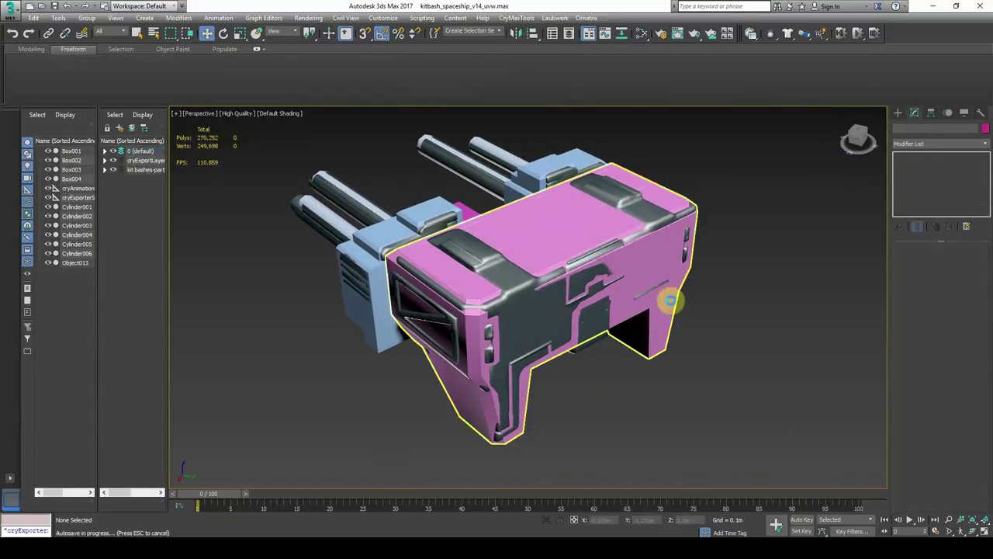
pyautogui.click(670, 299)
pyautogui.keyDown('alt'); pyautogui.moveTo(473, 260); pyautogui.dragTo(610, 333, button='middle'); pyautogui.keyUp('alt')
pyautogui.scroll(-4, 610, 333)
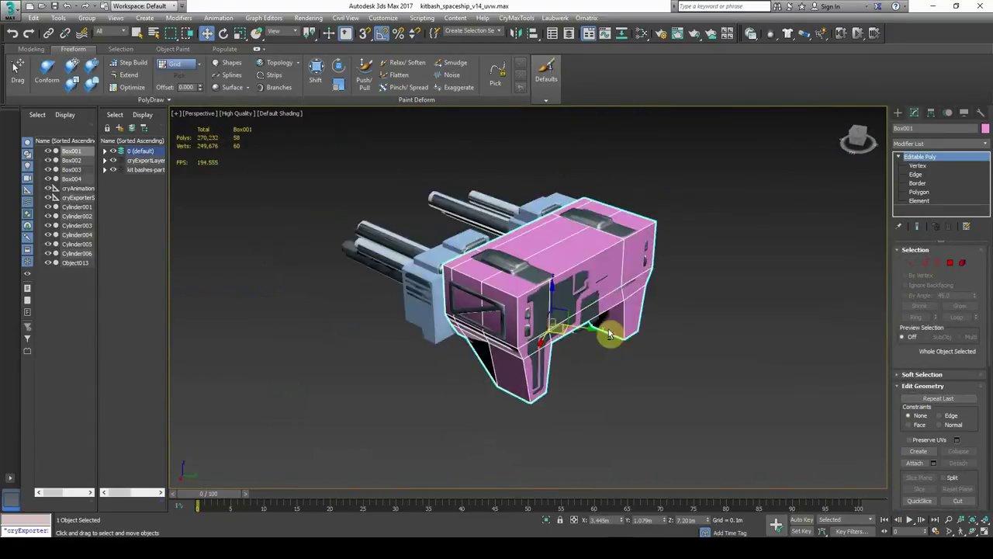
pyautogui.scroll(2, 610, 333)
pyautogui.moveTo(926, 315); pyautogui.dragTo(926, 222)
pyautogui.hotkey('ctrl', 'z')
pyautogui.hotkey('ctrl', 'z')
pyautogui.hotkey('ctrl', 'z')
pyautogui.hotkey('ctrl', 'z')
# - Chamfer the crate box's vertical corner edges first, followed by the edge loop around its top
pyautogui.click(533, 393)
pyautogui.keyDown('alt'); pyautogui.moveTo(533, 393); pyautogui.dragTo(829, 281, button='middle'); pyautogui.keyUp('alt')
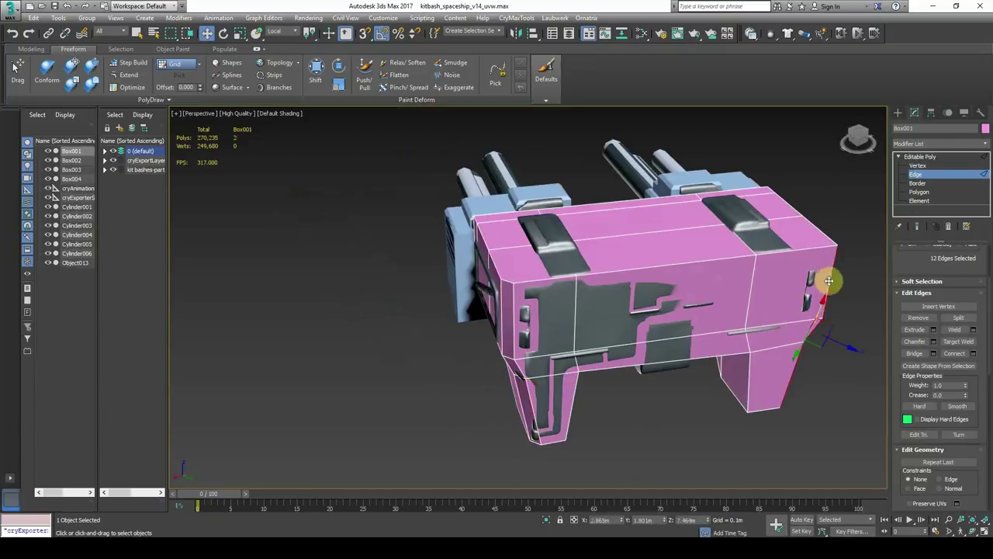
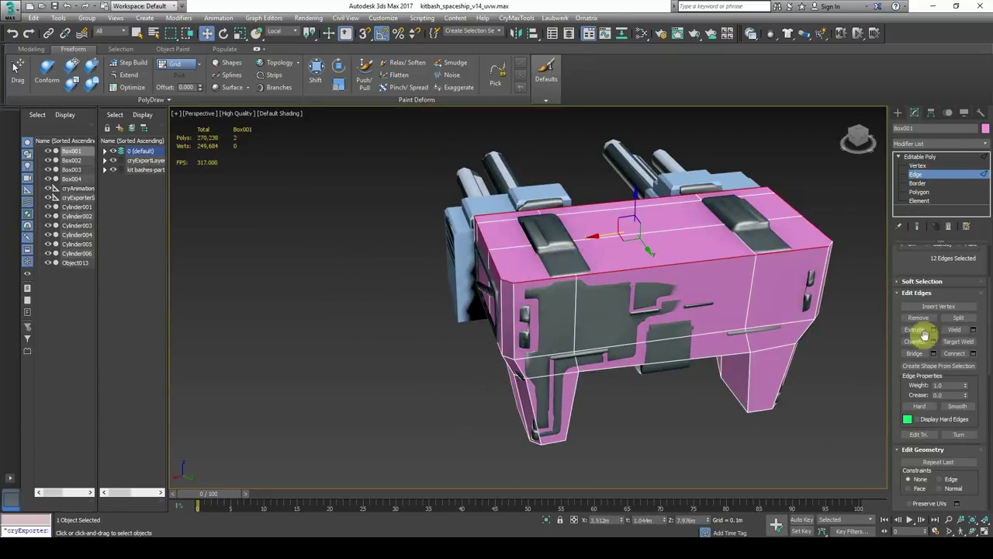
pyautogui.click(534, 393)
pyautogui.keyDown('alt'); pyautogui.moveTo(534, 394); pyautogui.dragTo(621, 342, button='middle'); pyautogui.keyUp('alt')
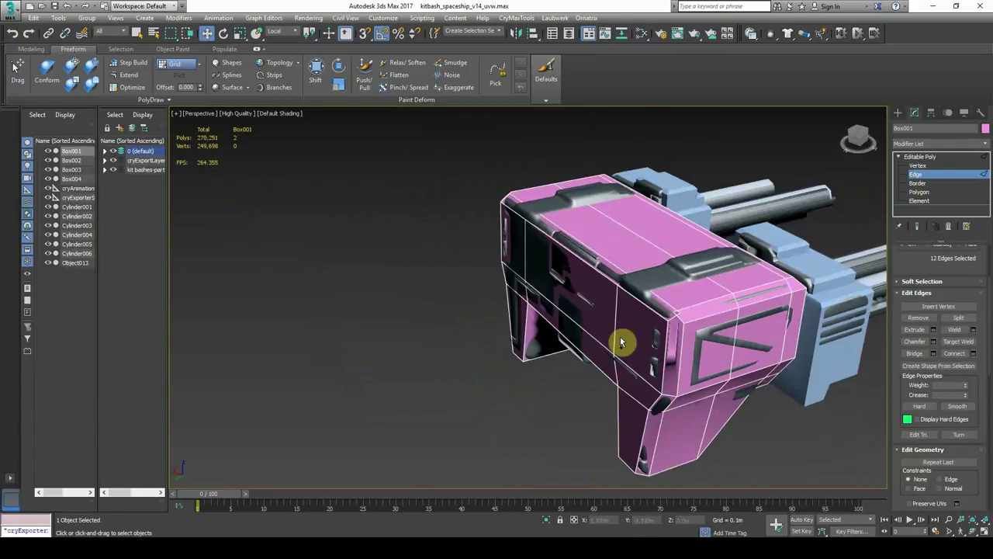
pyautogui.click(534, 393)
pyautogui.keyDown('alt'); pyautogui.moveTo(534, 394); pyautogui.dragTo(526, 371, button='middle'); pyautogui.keyUp('alt')
# - Cut an edge line lengthwise across the crate's top beside its rear rim and finish edge editing
pyautogui.hotkey('alt', 'c')
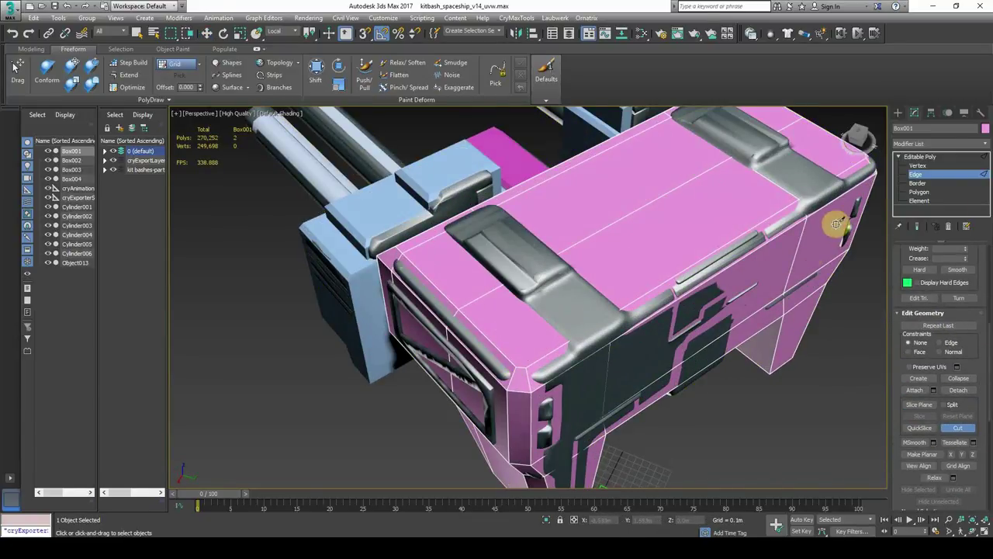
pyautogui.moveTo(836, 224); pyautogui.dragTo(775, 298, button='middle')
pyautogui.click(959, 425)
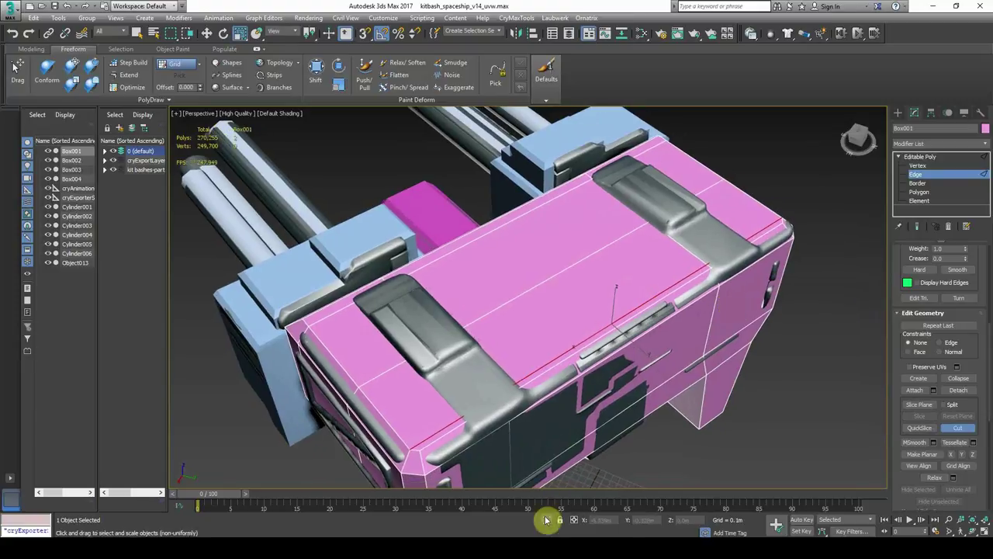
pyautogui.click(546, 519)
pyautogui.press('r')
pyautogui.rightClick(580, 256)
pyautogui.click(733, 248)
pyautogui.scroll(-4, 705, 248)
pyautogui.keyDown('alt'); pyautogui.moveTo(705, 249); pyautogui.dragTo(856, 404, button='middle'); pyautogui.keyUp('alt')
pyautogui.click(547, 519)
pyautogui.scroll(-3, 610, 474)
pyautogui.click(921, 157)
# - Attach both gun housings and the first two barrel cylinders to the crate mesh
pyautogui.click(800, 284)
pyautogui.click(648, 276)
pyautogui.scroll(-5, 649, 276)
pyautogui.scroll(5, 648, 276)
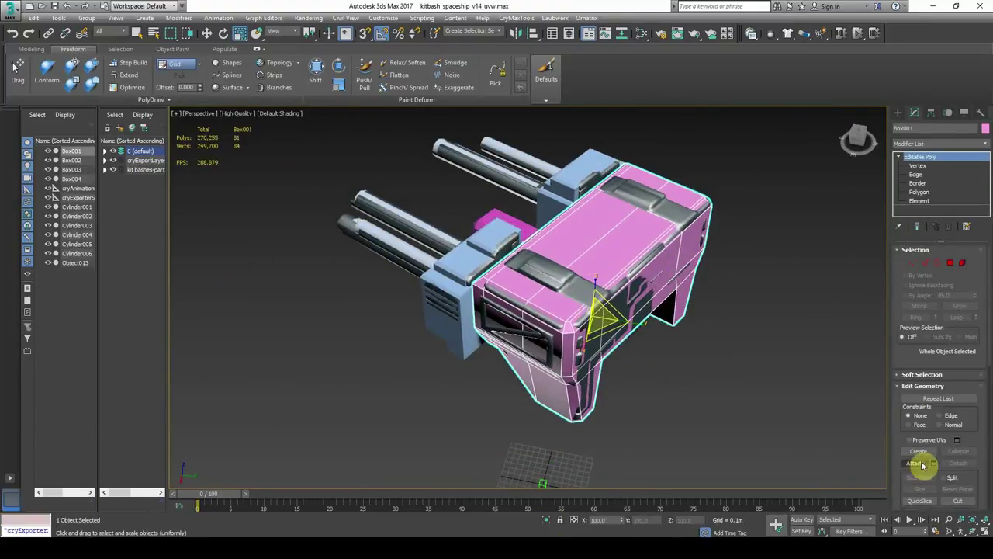
pyautogui.click(917, 463)
pyautogui.keyDown('alt'); pyautogui.moveTo(497, 322); pyautogui.dragTo(570, 308, button='middle'); pyautogui.keyUp('alt')
pyautogui.click(459, 304)
pyautogui.click(495, 230)
pyautogui.click(388, 222)
pyautogui.click(319, 233)
pyautogui.press('w')
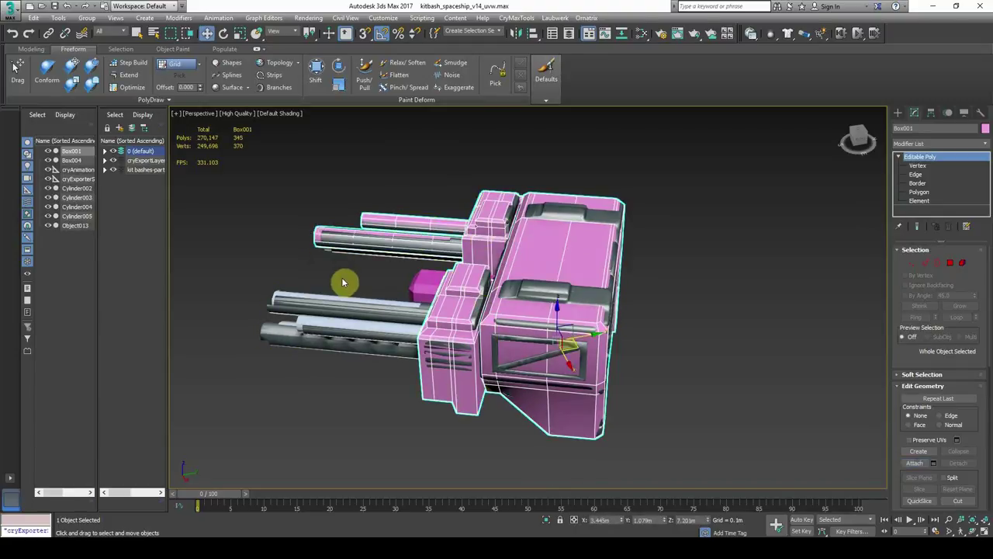
# - Hide the high-poly detail mesh underneath the low-poly parts
pyautogui.click(349, 302)
pyautogui.click(964, 112)
pyautogui.click(936, 372)
# - Attach the remaining barrel cylinders and the central magenta box to the crate mesh
pyautogui.moveTo(514, 340); pyautogui.dragTo(565, 337, button='middle')
pyautogui.click(565, 336)
pyautogui.click(914, 113)
pyautogui.click(914, 464)
pyautogui.click(411, 301)
pyautogui.click(403, 320)
pyautogui.click(346, 332)
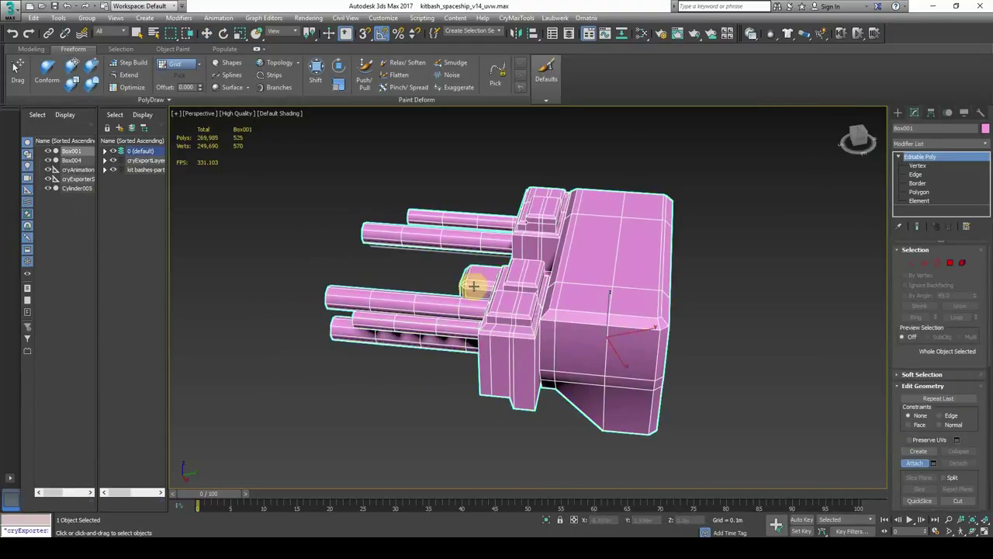
pyautogui.click(473, 284)
pyautogui.keyDown('alt'); pyautogui.moveTo(472, 284); pyautogui.dragTo(749, 302, button='middle'); pyautogui.keyUp('alt')
pyautogui.click(913, 464)
# - Assign the standard checker material, Material #237, to the merged mesh and narrow the Slate Material Editor beside the model
pyautogui.keyDown('alt'); pyautogui.moveTo(623, 334); pyautogui.dragTo(632, 299, button='middle'); pyautogui.keyUp('alt')
pyautogui.press('m')
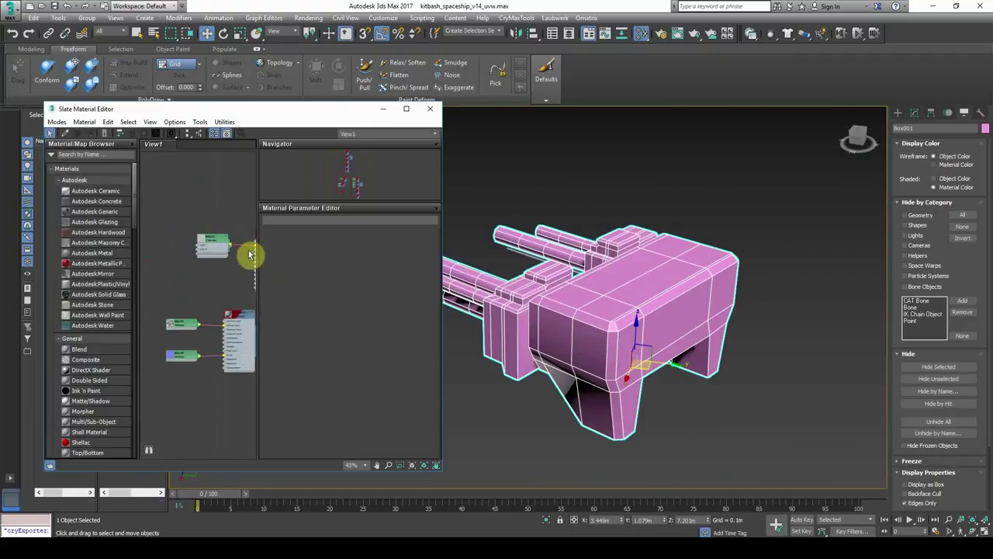
pyautogui.doubleClick(232, 267)
pyautogui.click(85, 132)
pyautogui.click(487, 180)
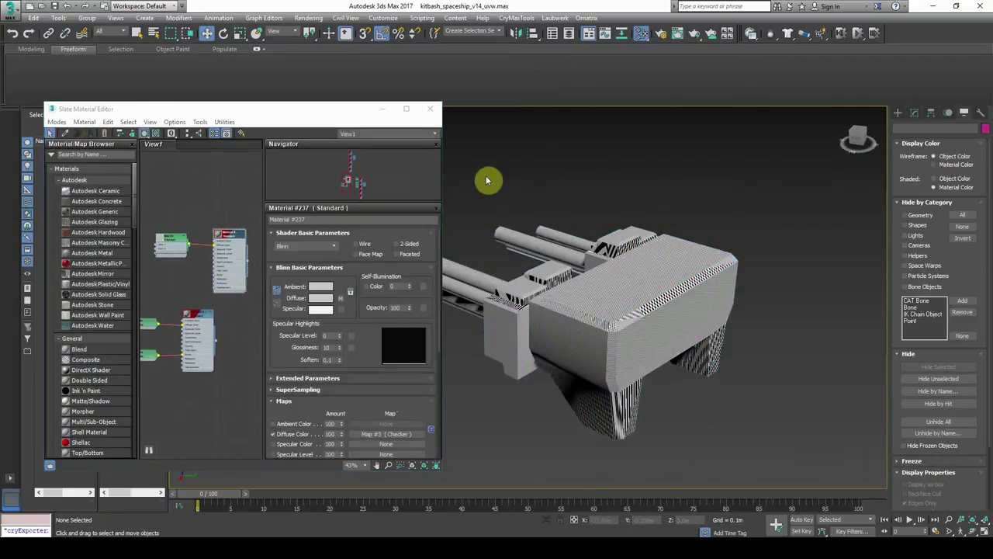
pyautogui.moveTo(367, 110); pyautogui.dragTo(329, 98)
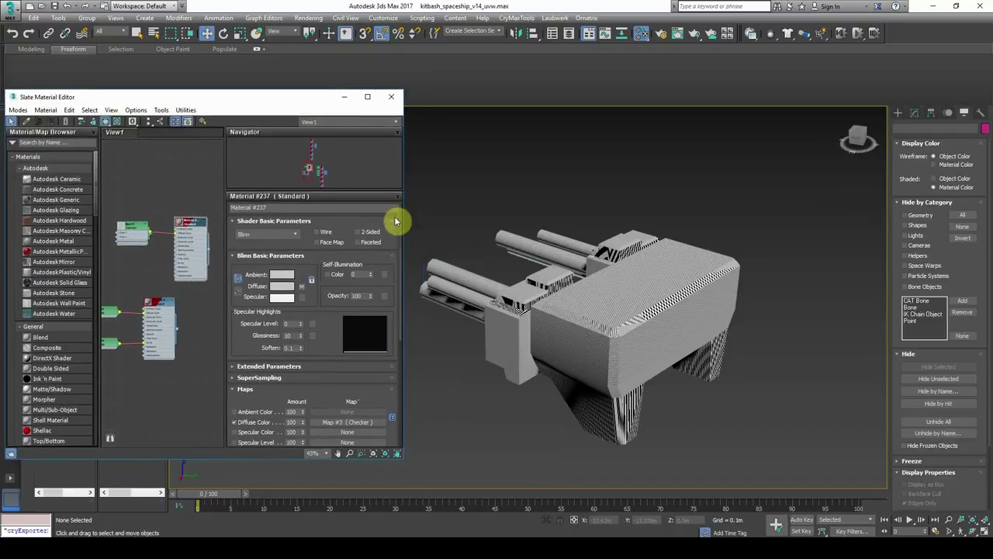
pyautogui.moveTo(402, 227); pyautogui.dragTo(341, 227)
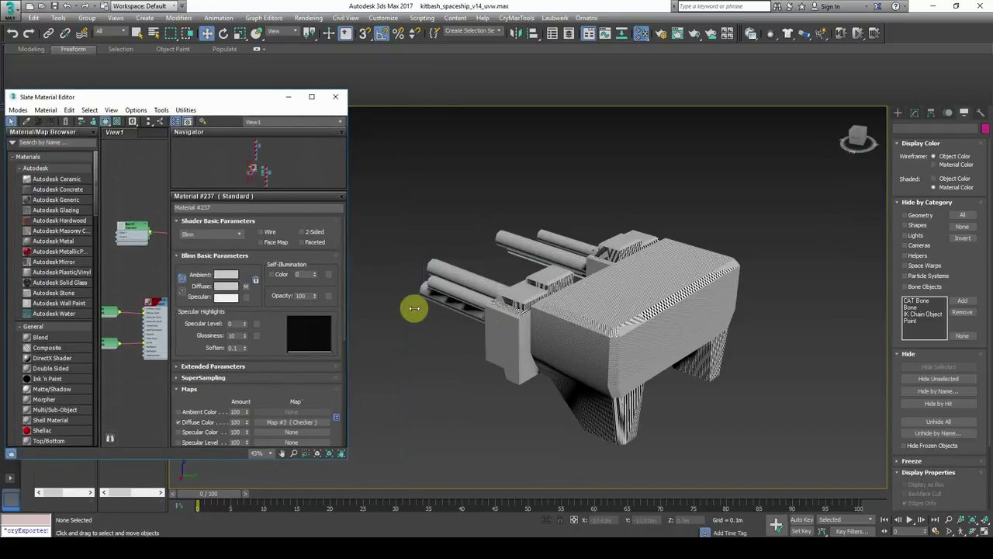
# - Examine the checker pattern on the crate's faces and chamfered edges for texture stretching
pyautogui.click(622, 338)
pyautogui.scroll(3, 621, 337)
pyautogui.keyDown('alt'); pyautogui.moveTo(622, 337); pyautogui.dragTo(594, 336, button='middle'); pyautogui.keyUp('alt')
pyautogui.click(594, 337)
pyautogui.scroll(5, 482, 301)
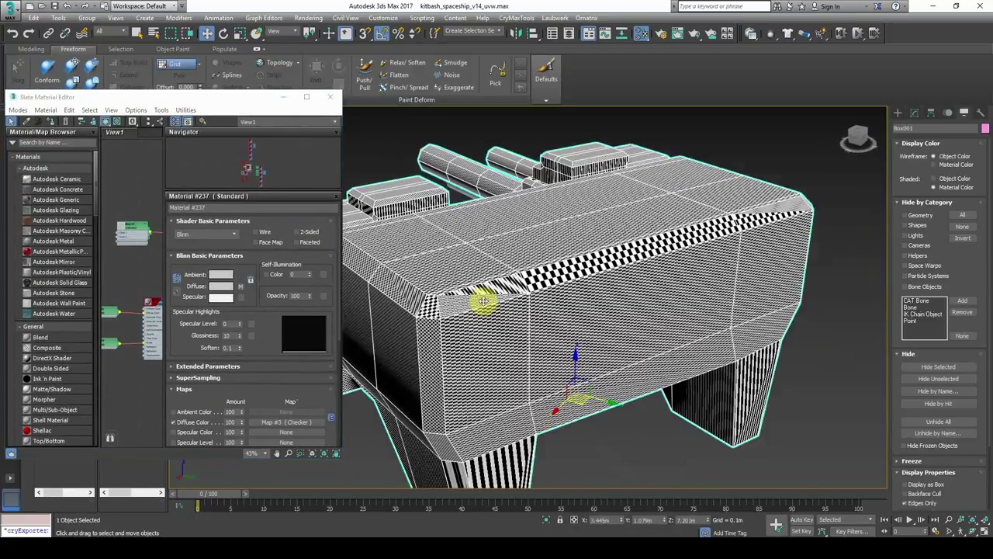
pyautogui.scroll(4, 569, 299)
pyautogui.moveTo(482, 301); pyautogui.dragTo(555, 294, button='middle')
pyautogui.scroll(-4, 532, 317)
pyautogui.scroll(-5, 551, 290)
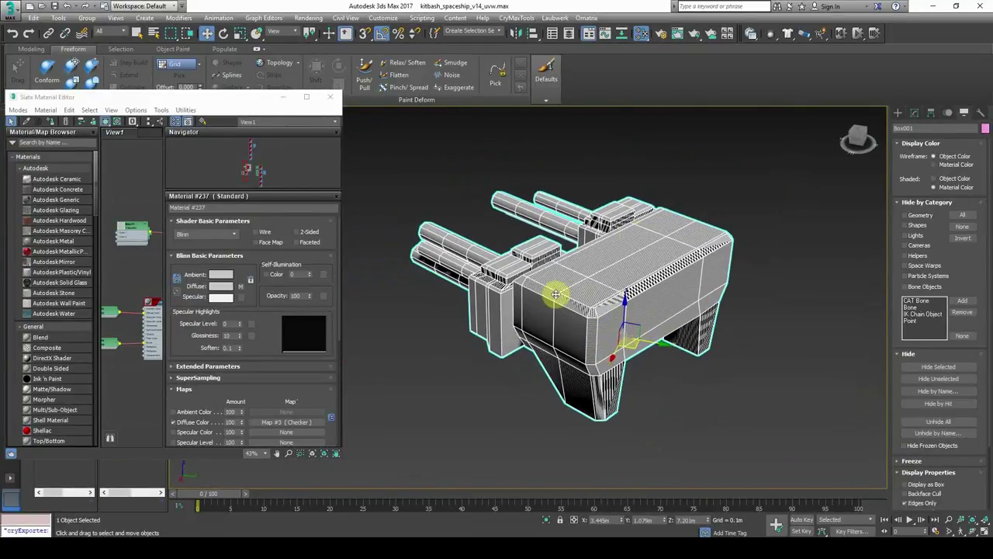
# - Add an Unwrap UVW modifier to the merged mesh and open its UV editor
pyautogui.click(913, 114)
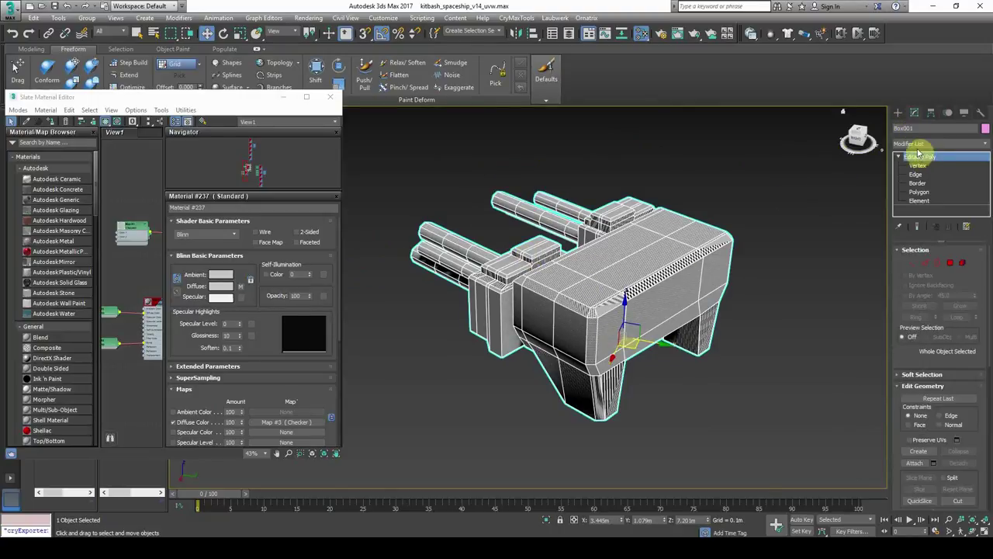
pyautogui.click(915, 145)
pyautogui.scroll(-10, 936, 285)
pyautogui.click(956, 377)
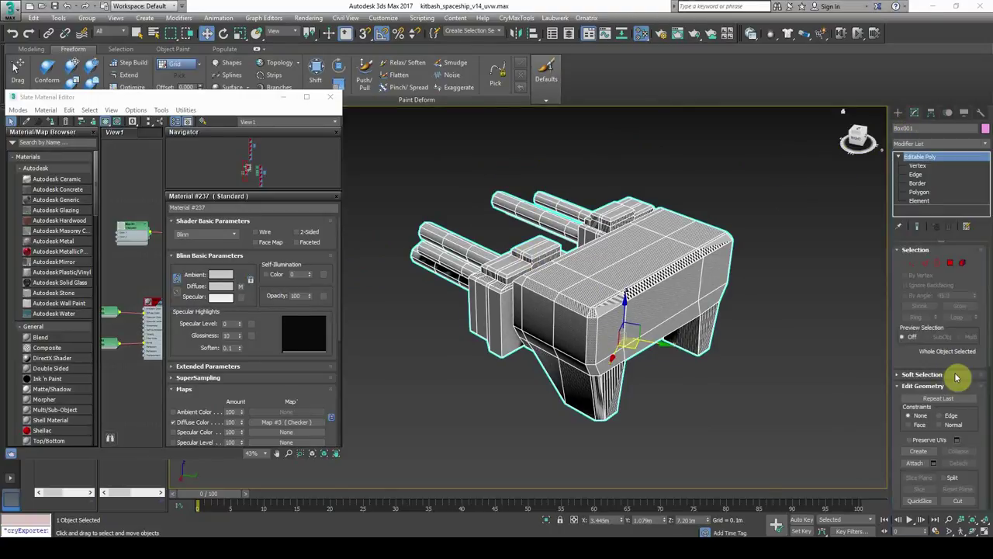
pyautogui.click(931, 144)
pyautogui.scroll(-15, 951, 315)
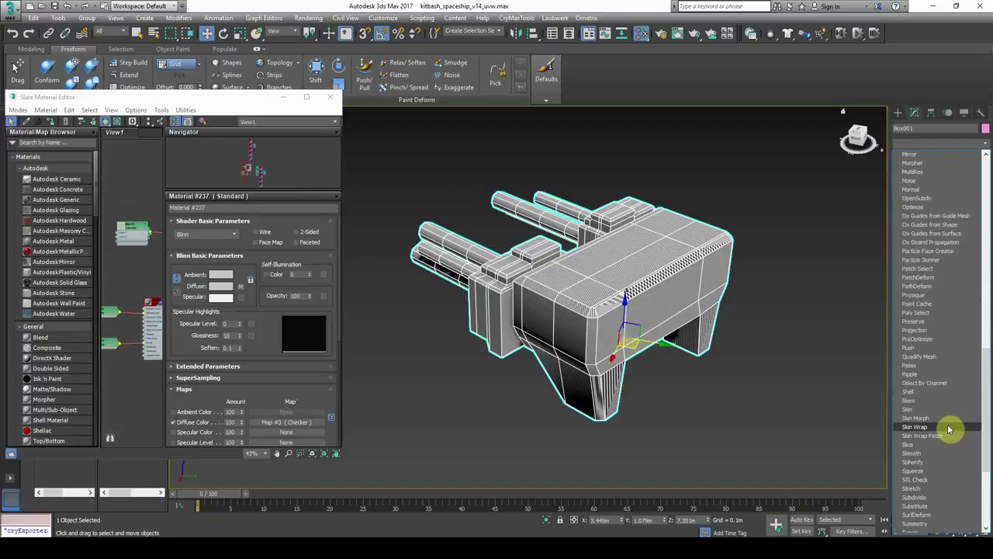
pyautogui.click(946, 462)
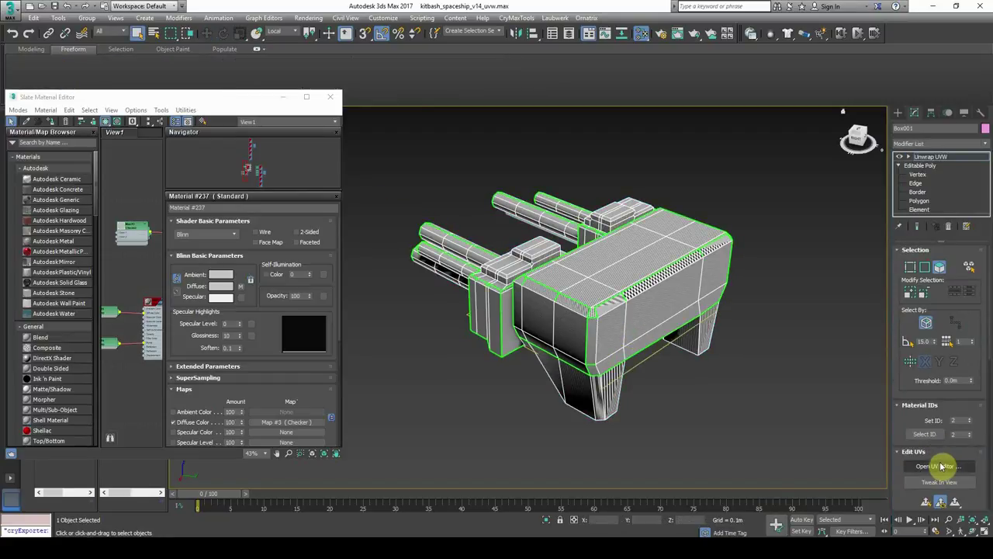
pyautogui.click(941, 466)
pyautogui.scroll(-5, 147, 217)
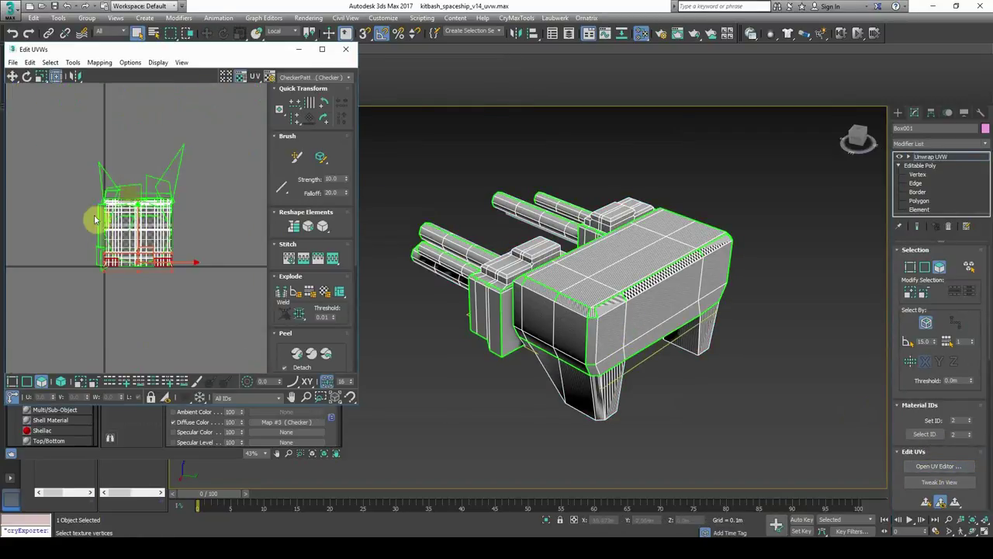
# - Select all UV faces and apply Flatten Mapping with a 45.0 polygon angle threshold and 0.001 spacing
pyautogui.moveTo(66, 124); pyautogui.dragTo(269, 357)
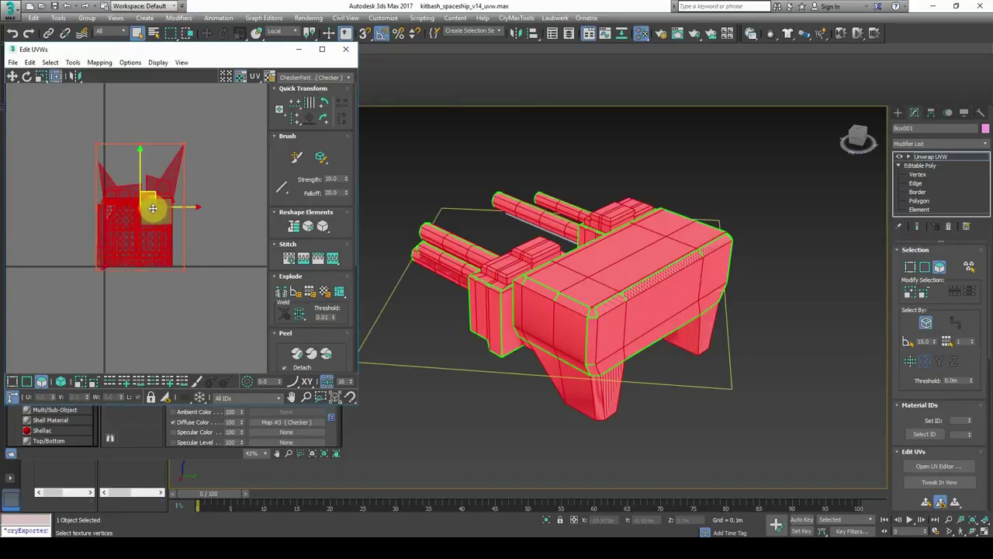
pyautogui.click(99, 62)
pyautogui.click(118, 73)
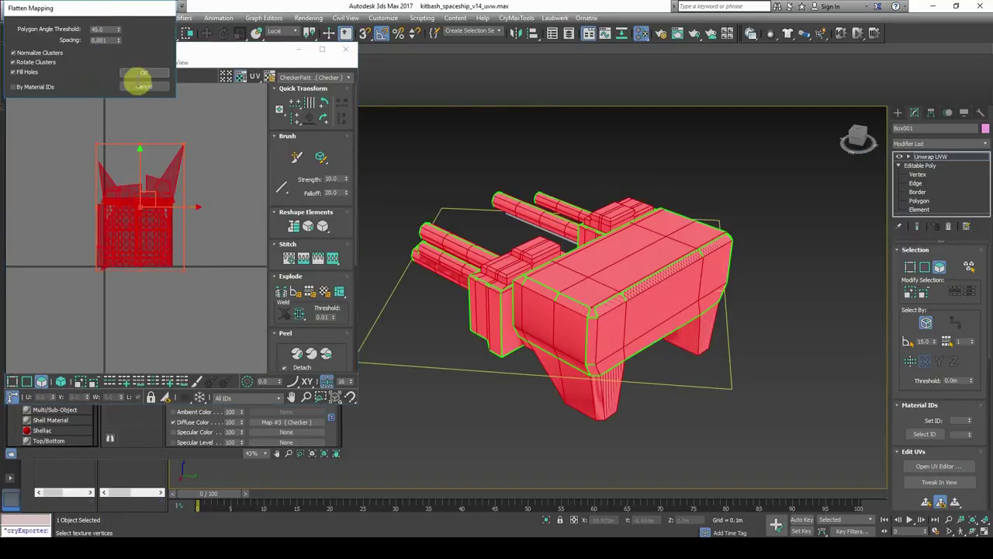
pyautogui.click(143, 86)
pyautogui.click(99, 62)
pyautogui.click(116, 75)
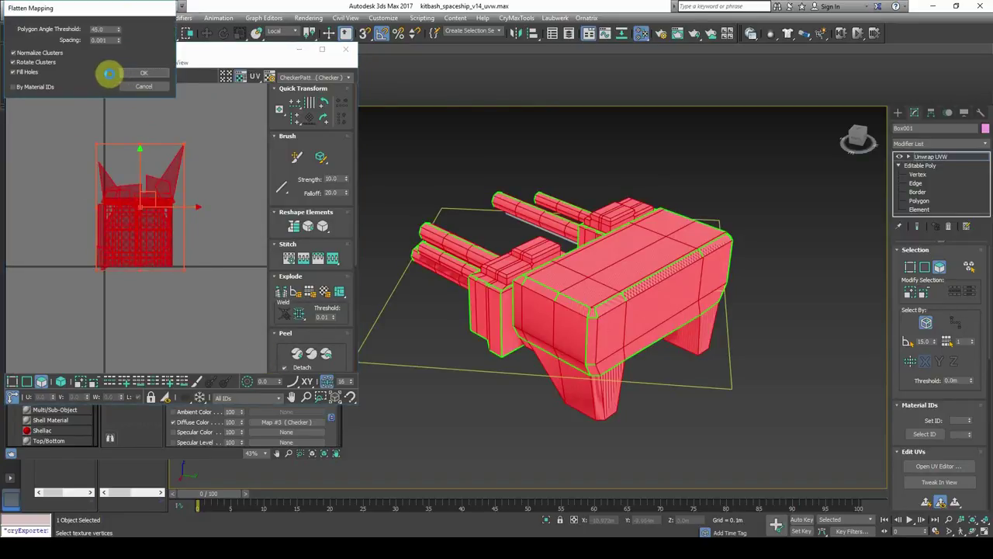
pyautogui.click(140, 71)
pyautogui.click(159, 162)
pyautogui.scroll(3, 547, 312)
pyautogui.scroll(2, 547, 312)
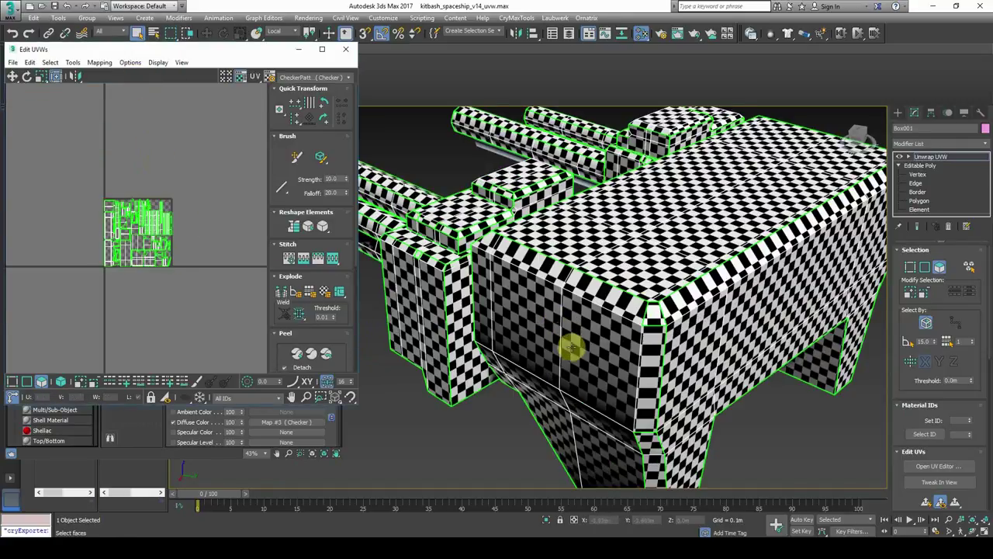
# - Examine the checker pattern across the merged crate and guns and the flattened shells in the UV editor
pyautogui.scroll(-1, 582, 336)
pyautogui.moveTo(681, 268); pyautogui.dragTo(698, 372, button='middle')
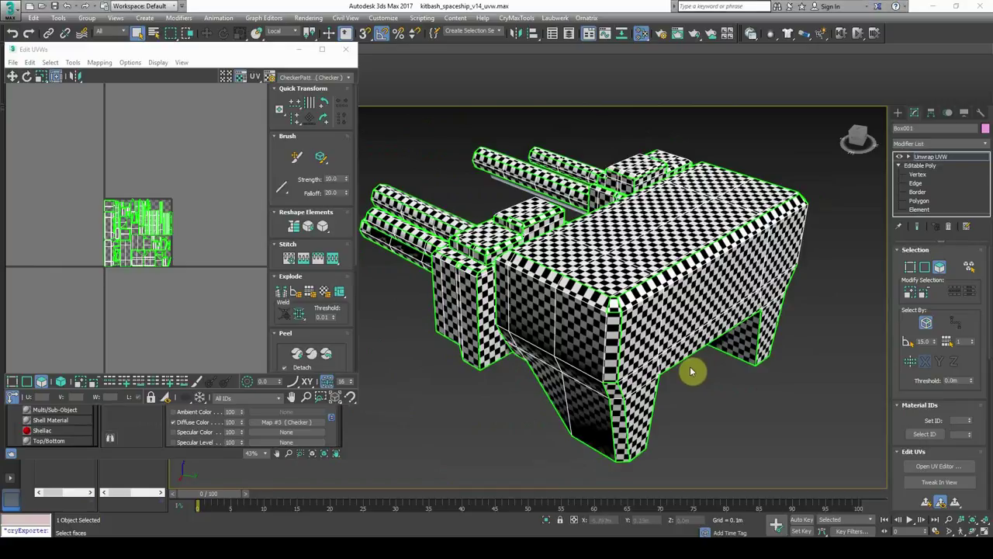
pyautogui.scroll(4, 625, 287)
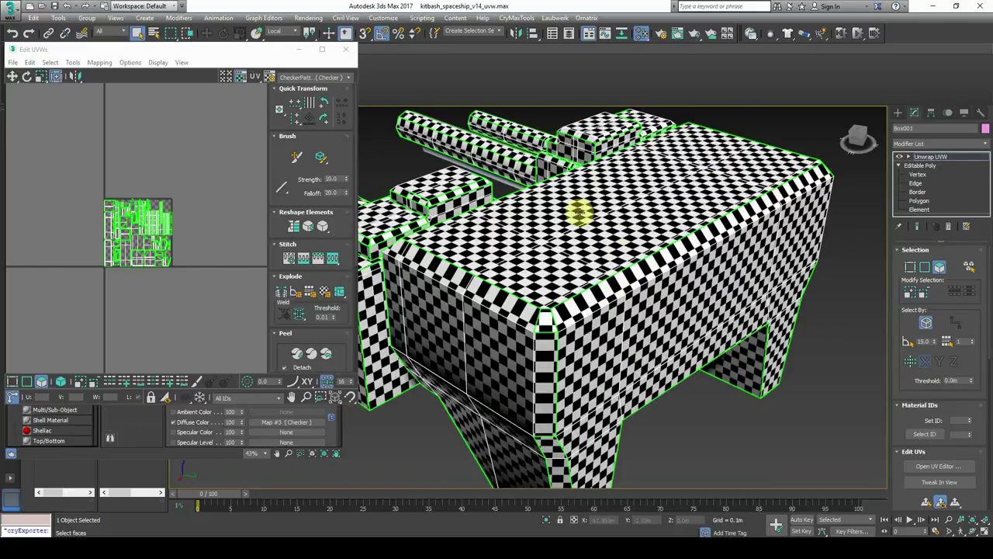
pyautogui.keyDown('alt'); pyautogui.moveTo(583, 215); pyautogui.dragTo(546, 296, button='middle'); pyautogui.keyUp('alt')
pyautogui.keyDown('alt'); pyautogui.moveTo(634, 301); pyautogui.dragTo(587, 274, button='middle'); pyautogui.keyUp('alt')
pyautogui.scroll(5, 70, 245)
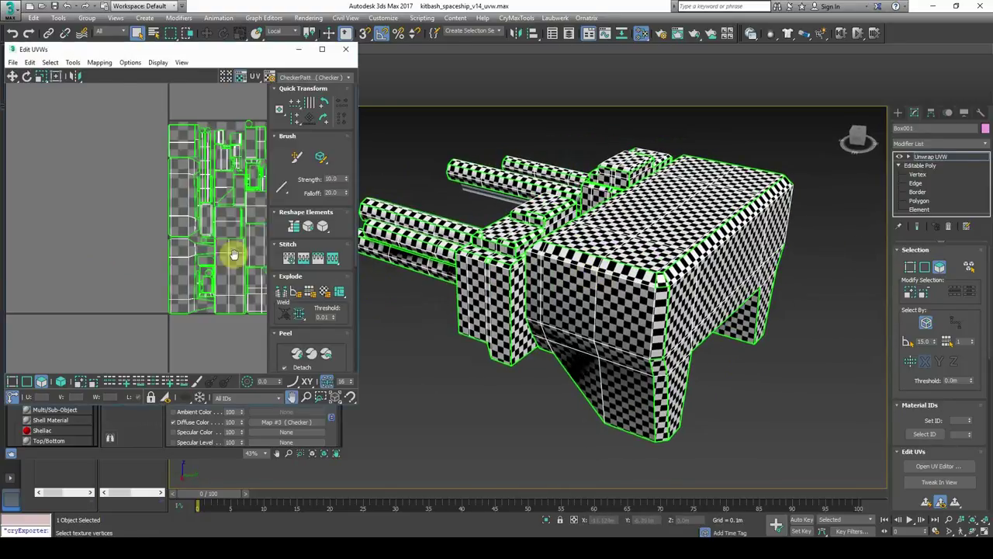
pyautogui.moveTo(234, 255); pyautogui.dragTo(141, 255, button='middle')
# - Select the crate body's top polygons and side faces, and grow the selection over the surrounding body faces
pyautogui.keyDown('alt'); pyautogui.moveTo(574, 289); pyautogui.dragTo(556, 266, button='middle'); pyautogui.keyUp('alt')
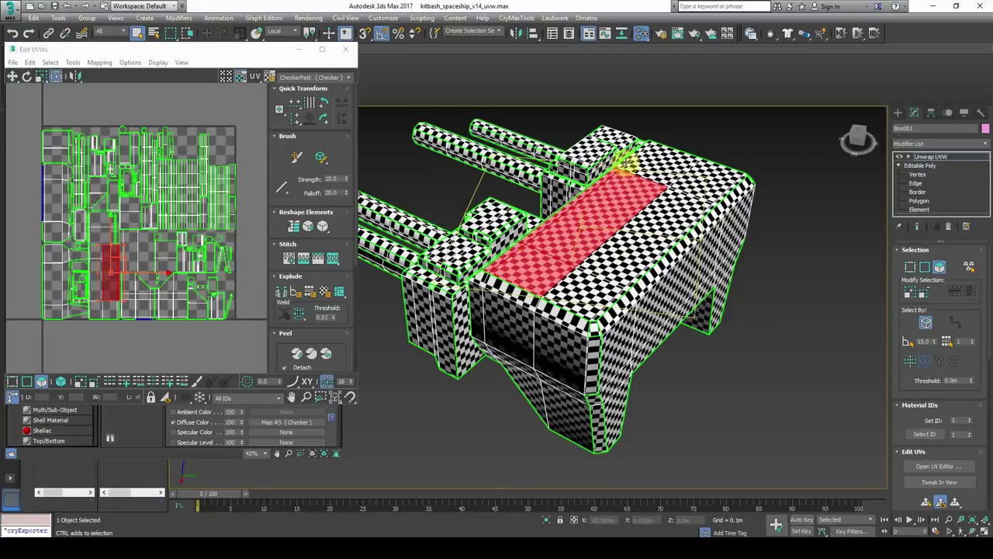
pyautogui.keyDown('alt'); pyautogui.moveTo(610, 271); pyautogui.dragTo(605, 297, button='middle'); pyautogui.keyUp('alt')
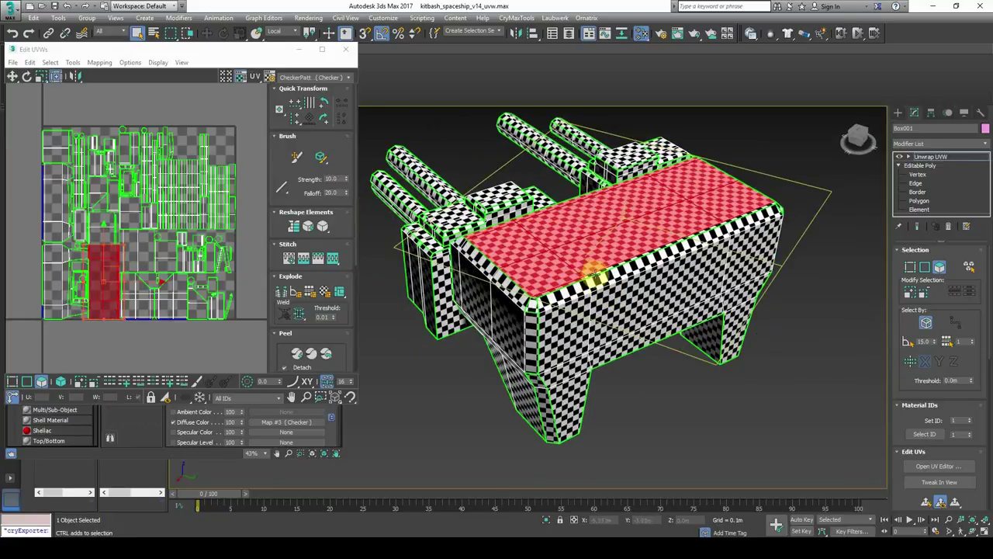
pyautogui.keyDown('ctrl'); pyautogui.click(603, 299); pyautogui.keyUp('ctrl')
pyautogui.keyDown('alt'); pyautogui.moveTo(603, 300); pyautogui.dragTo(582, 301, button='middle'); pyautogui.keyUp('alt')
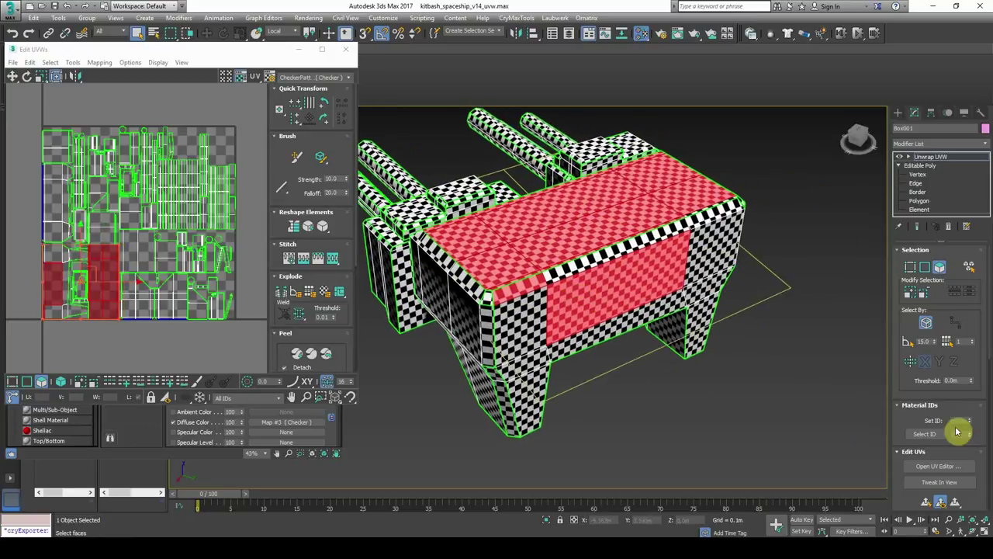
pyautogui.click(909, 295)
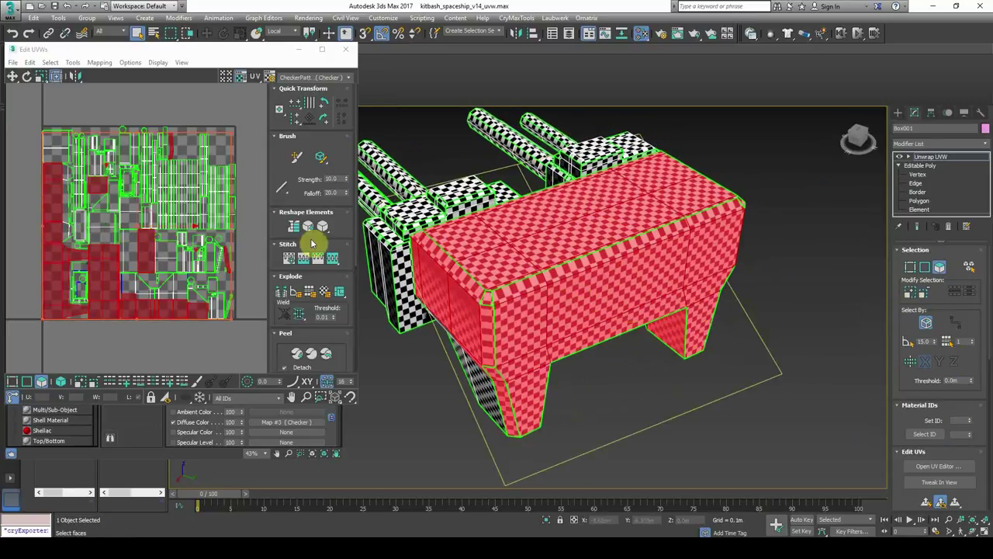
# - Remove the crate body's gun-facing faces and chamfer from the UV polygon selection
pyautogui.moveTo(100, 286); pyautogui.dragTo(124, 283, button='middle')
pyautogui.keyDown('alt'); pyautogui.moveTo(415, 308); pyautogui.dragTo(570, 319, button='middle'); pyautogui.keyUp('alt')
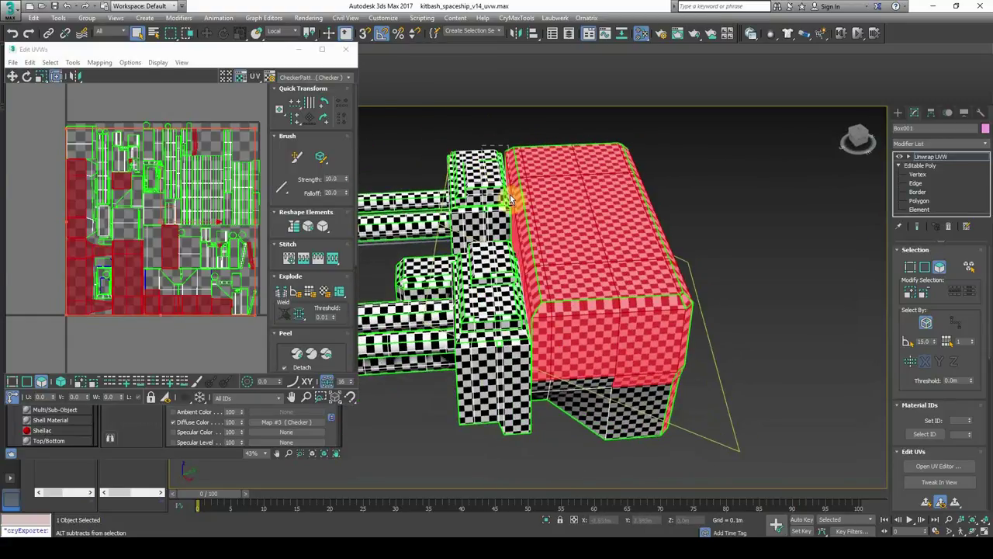
pyautogui.keyDown('alt'); pyautogui.moveTo(510, 200); pyautogui.dragTo(533, 260, button='middle'); pyautogui.keyUp('alt')
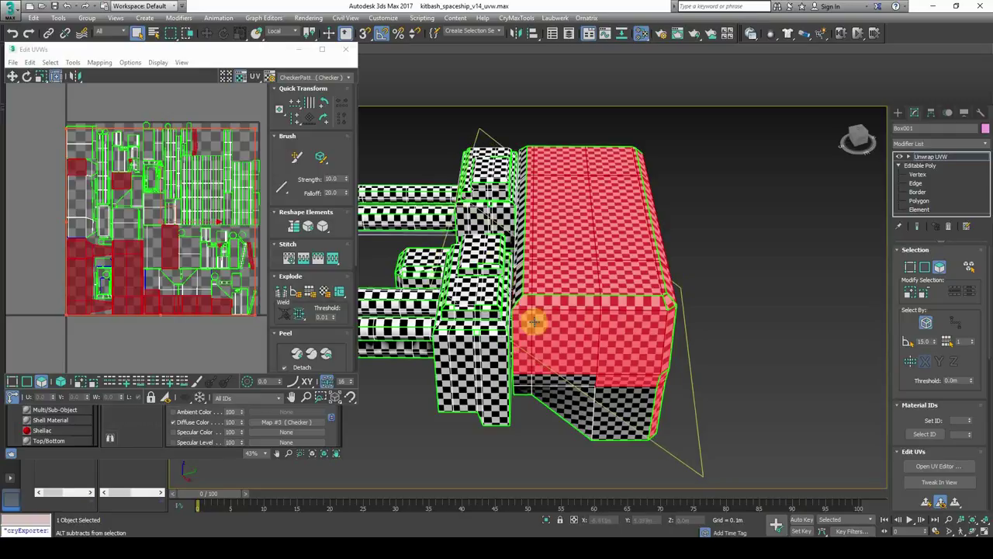
pyautogui.keyDown('alt'); pyautogui.moveTo(535, 323); pyautogui.dragTo(571, 311, button='middle'); pyautogui.keyUp('alt')
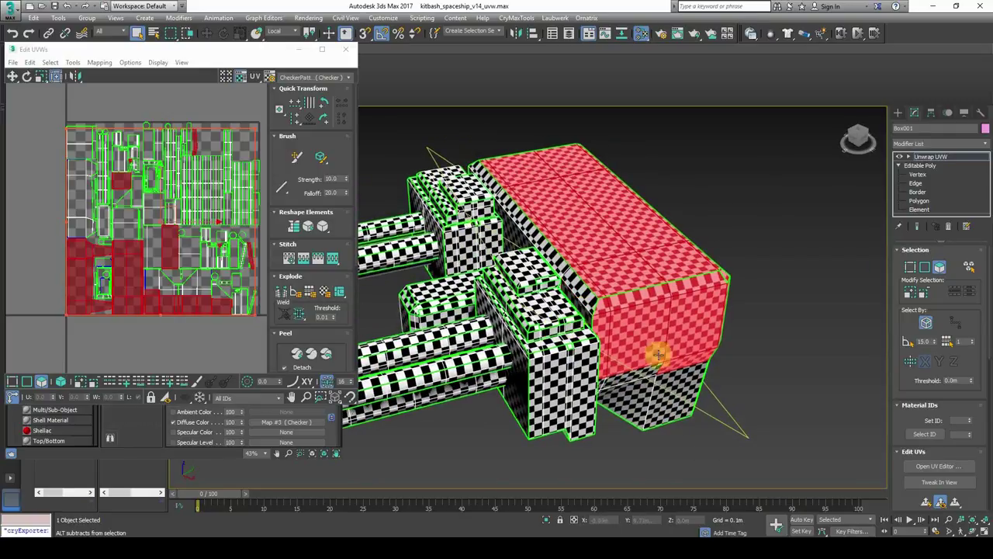
# - Add the outer leg faces at both ends of the crate body to the polygon selection, leaving out the gun-facing side
pyautogui.keyDown('alt'); pyautogui.moveTo(657, 355); pyautogui.dragTo(494, 311, button='middle'); pyautogui.keyUp('alt')
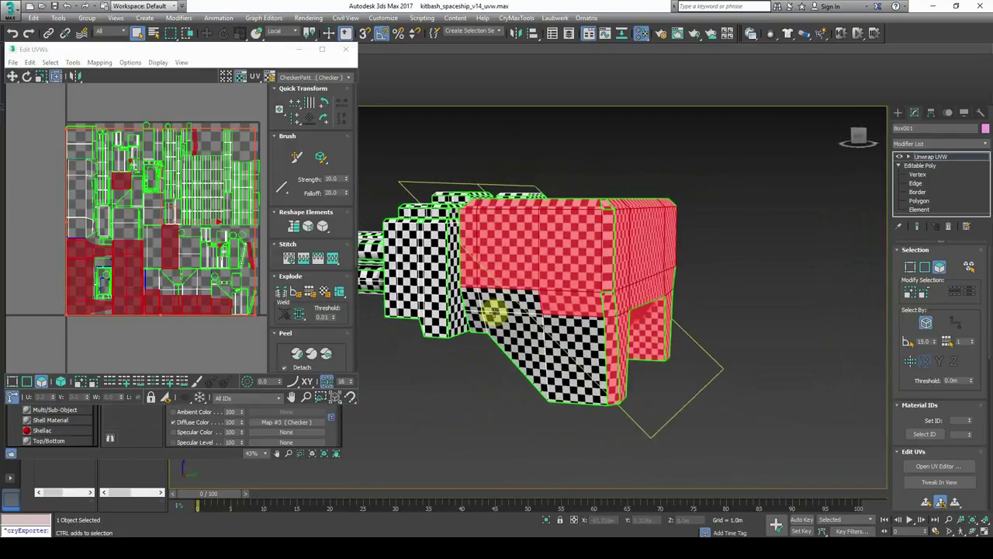
pyautogui.keyDown('alt'); pyautogui.moveTo(577, 344); pyautogui.dragTo(482, 329, button='middle'); pyautogui.keyUp('alt')
pyautogui.keyDown('alt'); pyautogui.moveTo(555, 364); pyautogui.dragTo(646, 347, button='middle'); pyautogui.keyUp('alt')
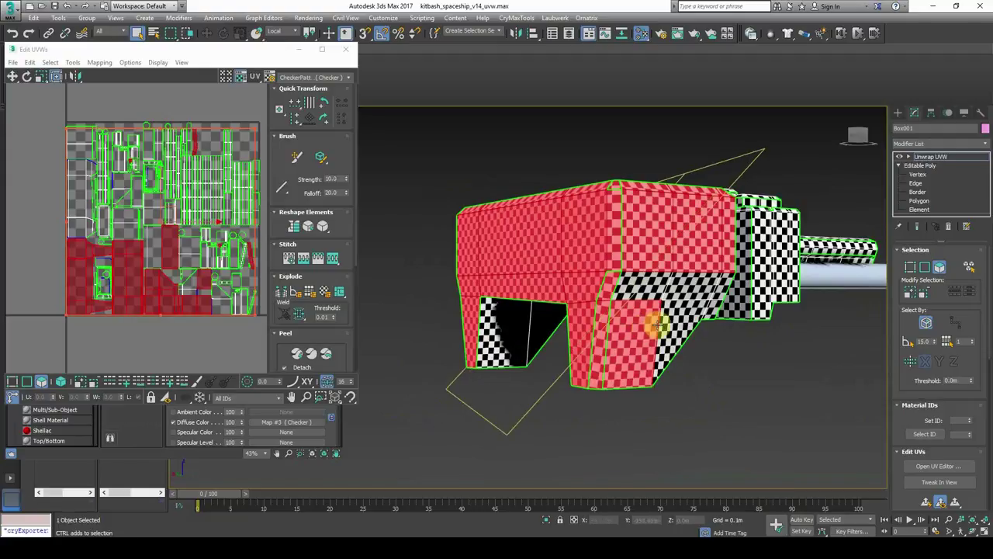
pyautogui.keyDown('alt'); pyautogui.moveTo(671, 304); pyautogui.dragTo(634, 346, button='middle'); pyautogui.keyUp('alt')
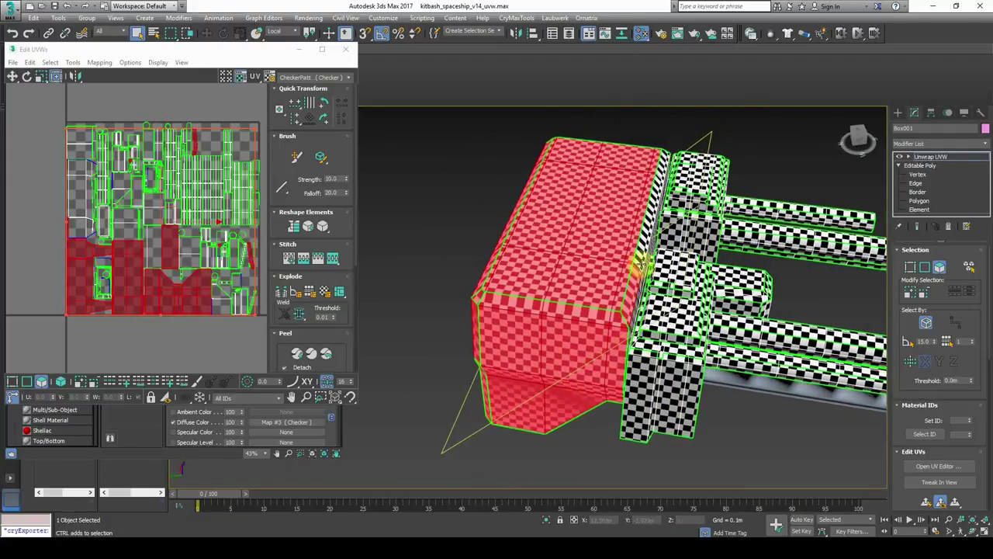
pyautogui.keyDown('alt'); pyautogui.moveTo(657, 167); pyautogui.dragTo(702, 245, button='middle'); pyautogui.keyUp('alt')
# - Apply a planar projection to the selected crate body faces and leave projection editing
pyautogui.scroll(-5, 913, 344)
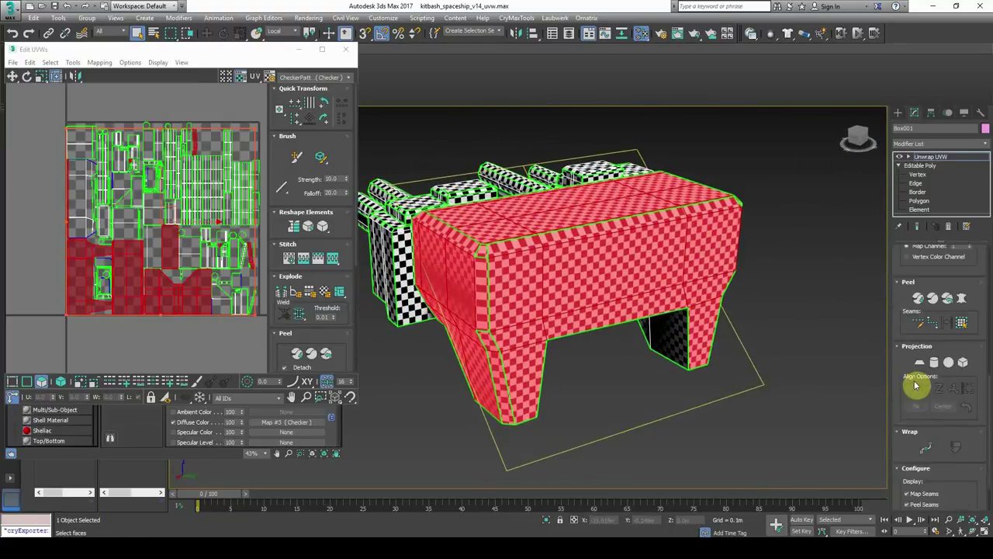
pyautogui.click(921, 364)
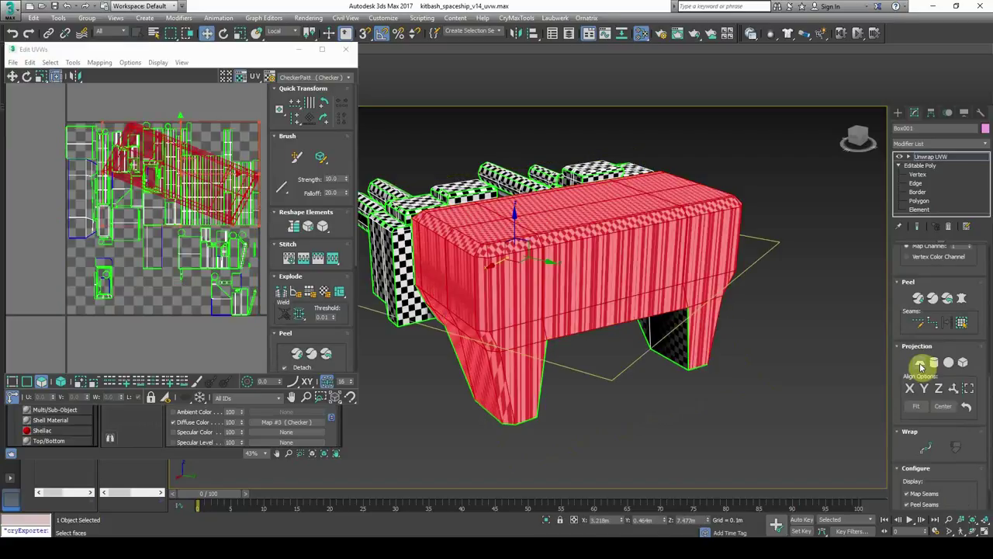
pyautogui.click(921, 364)
# - Move the planar-mapped crate body shell out of the UV tile into the empty space above the other shells
pyautogui.moveTo(592, 377); pyautogui.dragTo(599, 383, button='middle')
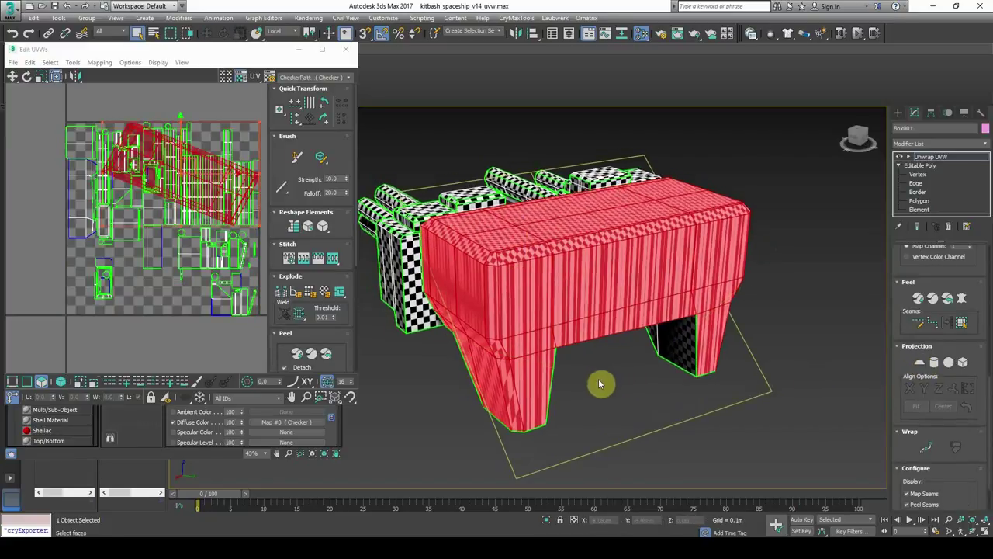
pyautogui.scroll(-3, 172, 222)
pyautogui.moveTo(149, 178); pyautogui.dragTo(81, 92)
pyautogui.moveTo(106, 134); pyautogui.dragTo(134, 226, button='middle')
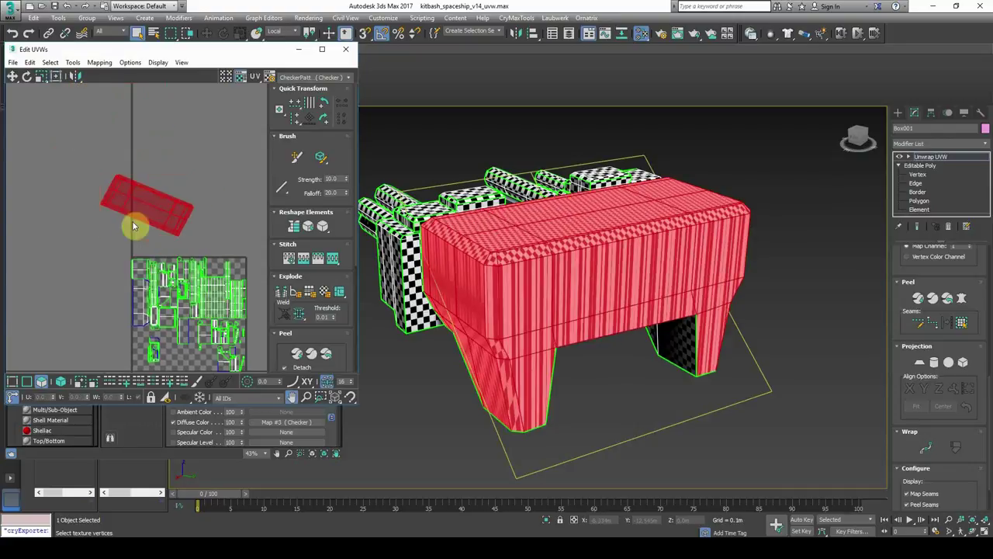
pyautogui.moveTo(130, 211); pyautogui.dragTo(185, 171)
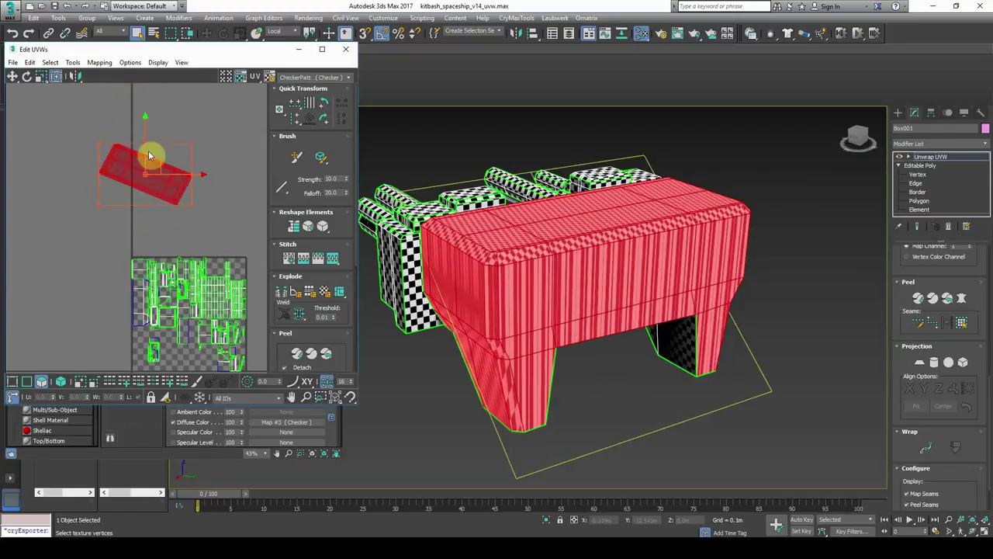
# - Reselect all faces of the crate body shell and unfold them with Quick Peel
pyautogui.scroll(3, 147, 155)
pyautogui.click(95, 220)
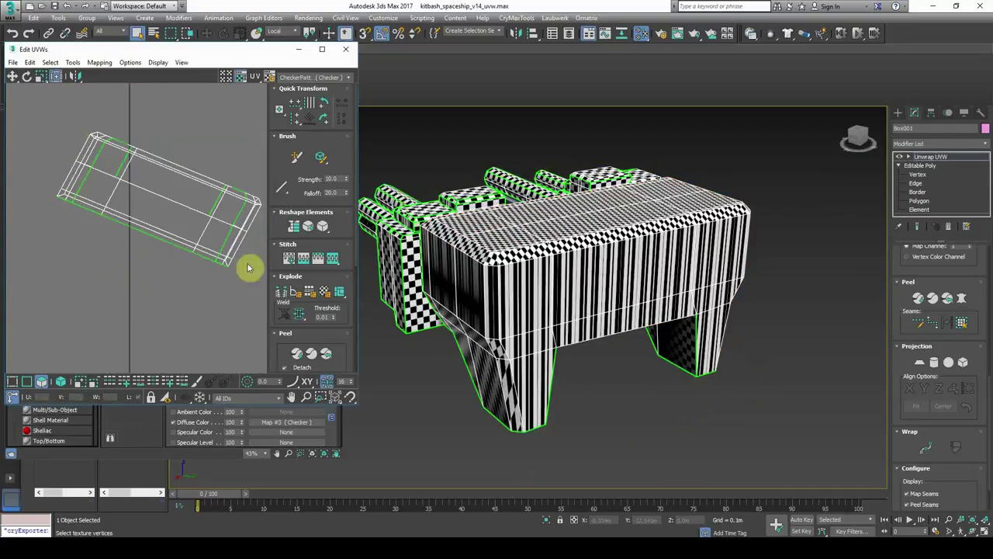
pyautogui.hotkey('ctrl', 'a')
pyautogui.moveTo(526, 315)
pyautogui.keyDown('alt'); pyautogui.mouseDown(button='middle')
pyautogui.moveTo(610, 331)
pyautogui.moveTo(542, 319)
pyautogui.mouseUp(button='middle'); pyautogui.keyUp('alt')
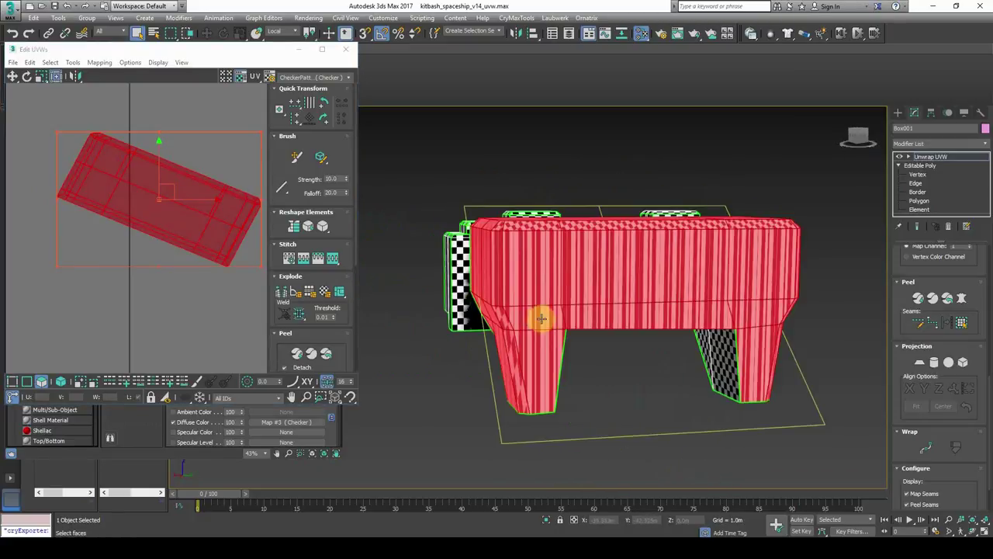
pyautogui.scroll(4, 542, 318)
pyautogui.scroll(-5, 600, 225)
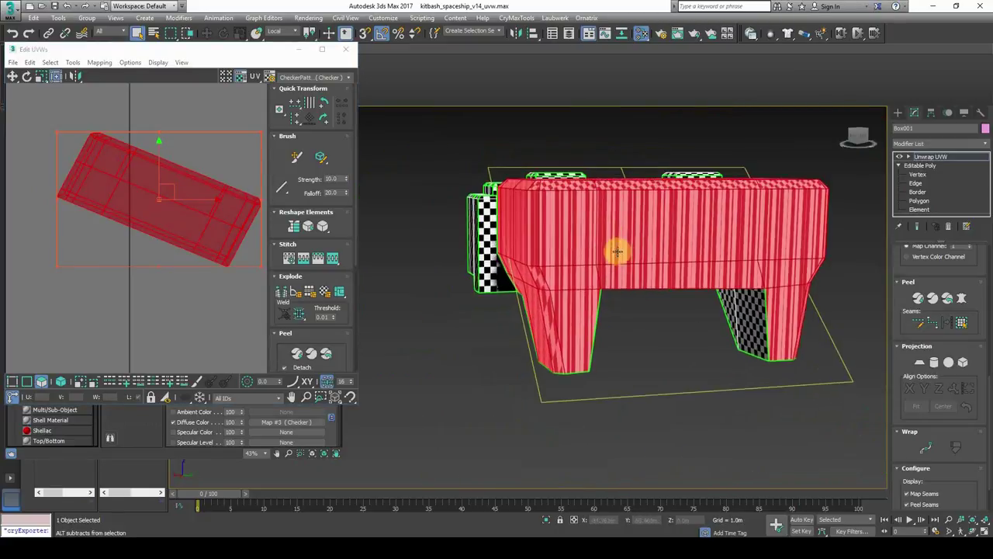
pyautogui.moveTo(616, 250)
pyautogui.keyDown('alt'); pyautogui.mouseDown(button='middle')
pyautogui.moveTo(641, 275)
pyautogui.moveTo(614, 283)
pyautogui.moveTo(621, 298)
pyautogui.mouseUp(button='middle'); pyautogui.keyUp('alt')
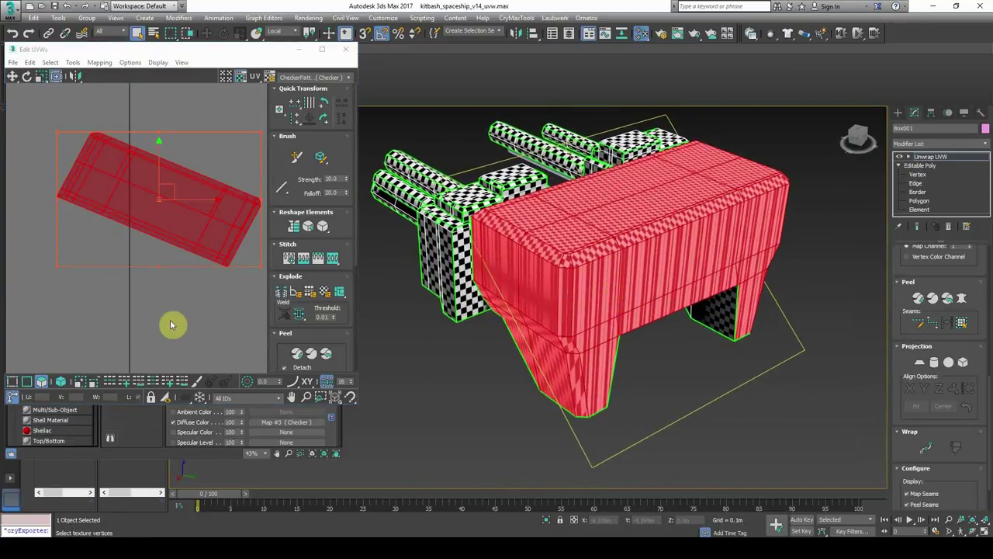
pyautogui.scroll(2, 965, 361)
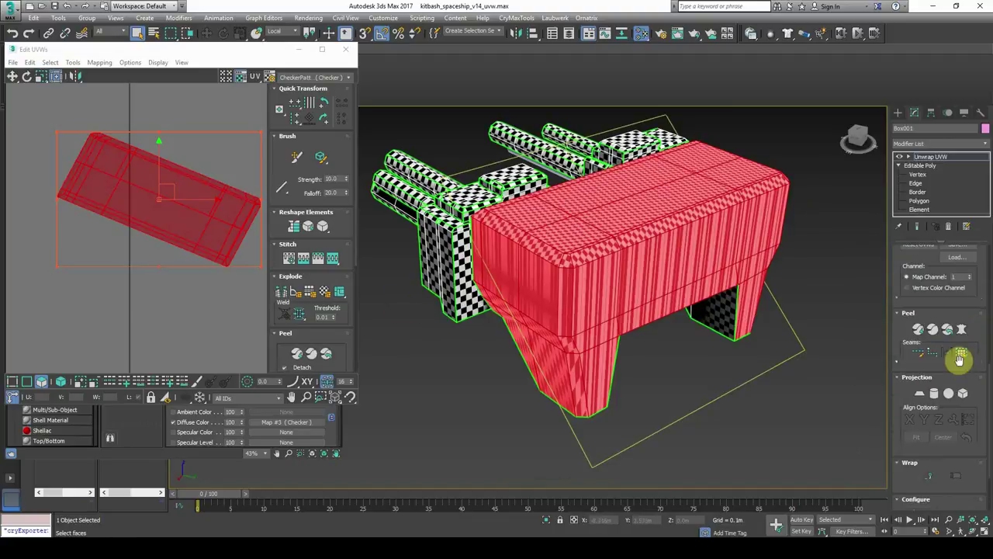
pyautogui.click(921, 332)
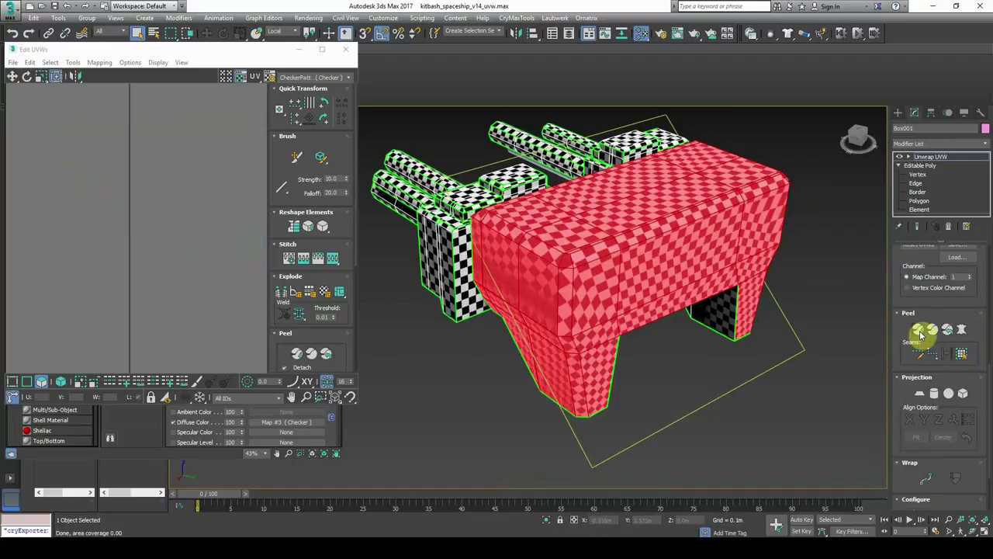
# - Move the peeled crate body shell into the empty space above the UV tile and widen the UV editor
pyautogui.scroll(6, 190, 287)
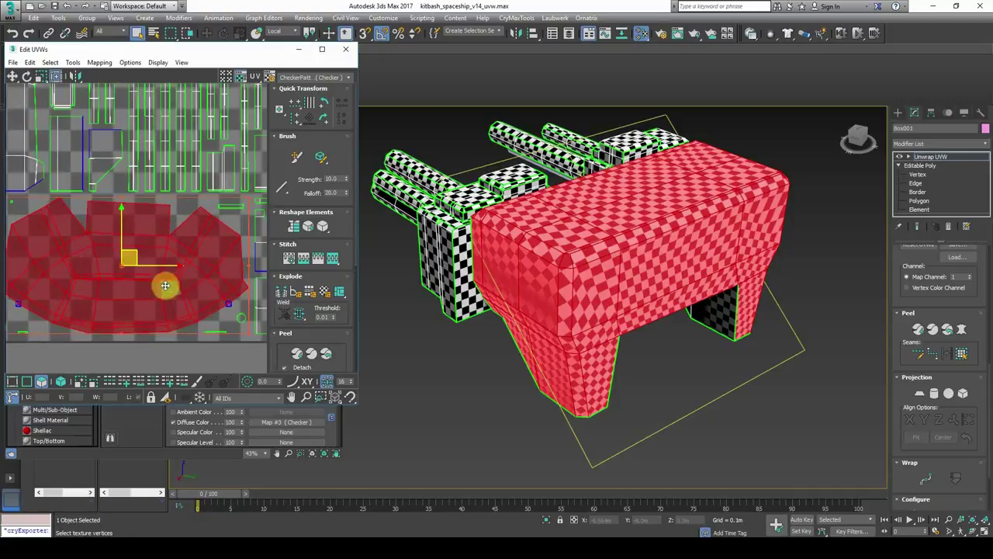
pyautogui.scroll(-5, 173, 293)
pyautogui.moveTo(172, 290); pyautogui.dragTo(149, 125)
pyautogui.scroll(5, 148, 124)
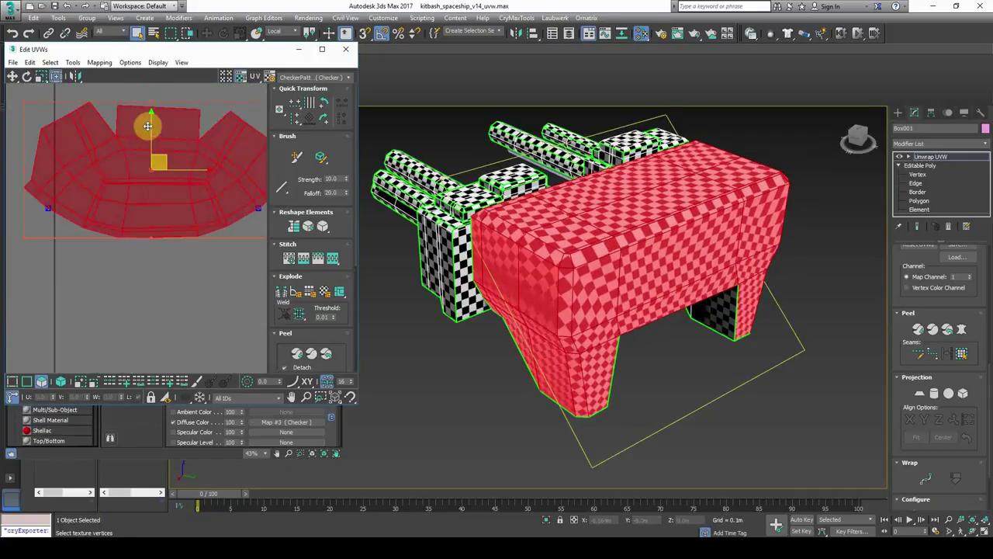
pyautogui.click(175, 267)
pyautogui.moveTo(175, 265); pyautogui.dragTo(172, 273, button='middle')
pyautogui.moveTo(360, 260); pyautogui.dragTo(433, 258)
# - Deselect the faces and examine the checker distortion around the crate body's corner and front leg
pyautogui.click(547, 348)
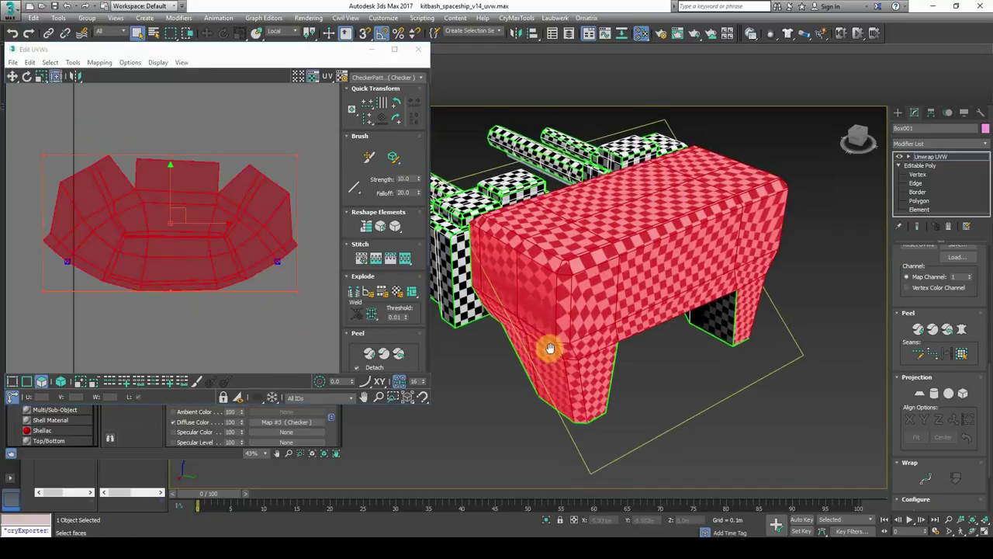
pyautogui.click(658, 344)
pyautogui.keyDown('alt'); pyautogui.moveTo(659, 344); pyautogui.dragTo(603, 344, button='middle'); pyautogui.keyUp('alt')
pyautogui.keyDown('alt'); pyautogui.moveTo(587, 340); pyautogui.dragTo(787, 343, button='middle'); pyautogui.keyUp('alt')
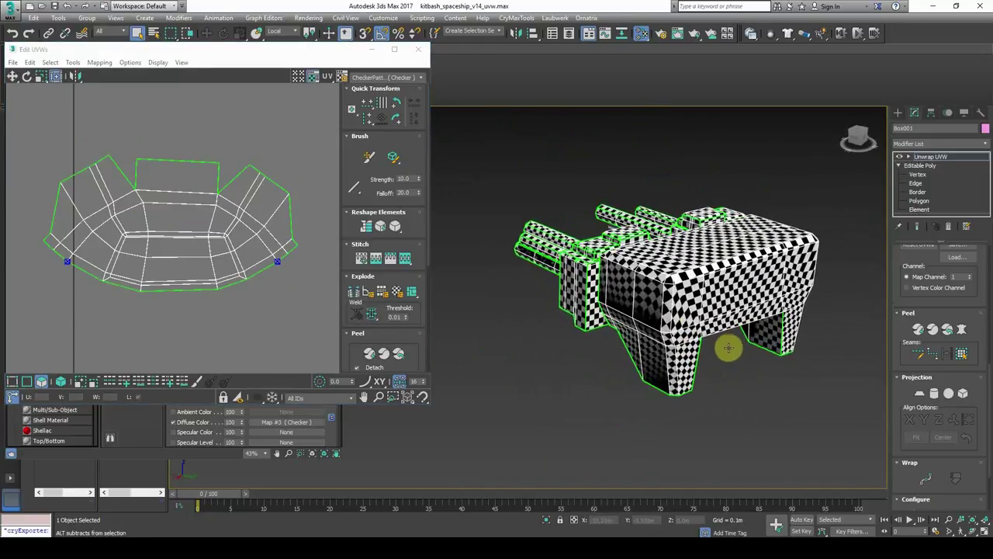
pyautogui.scroll(4, 660, 303)
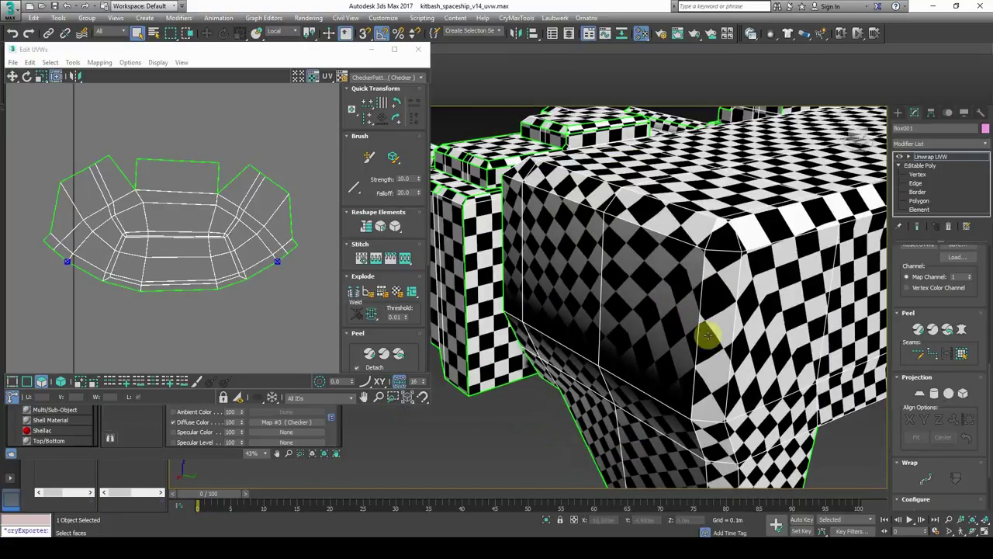
pyautogui.scroll(-3, 708, 335)
pyautogui.moveTo(708, 335); pyautogui.dragTo(677, 266, button='middle')
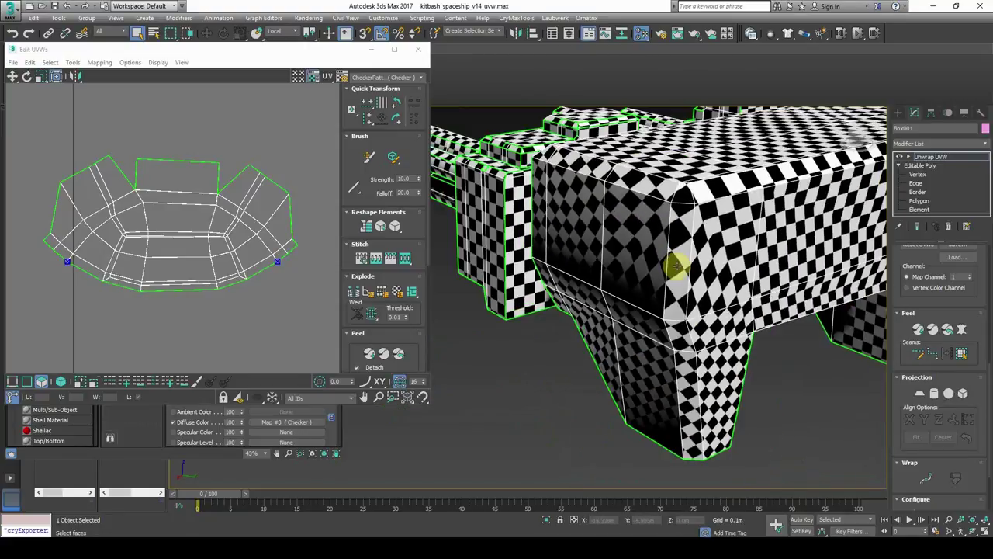
# - Mark the edges where the front leg meets the crate's long side as peel seams and try a Quick Peel
pyautogui.click(911, 157)
pyautogui.click(925, 173)
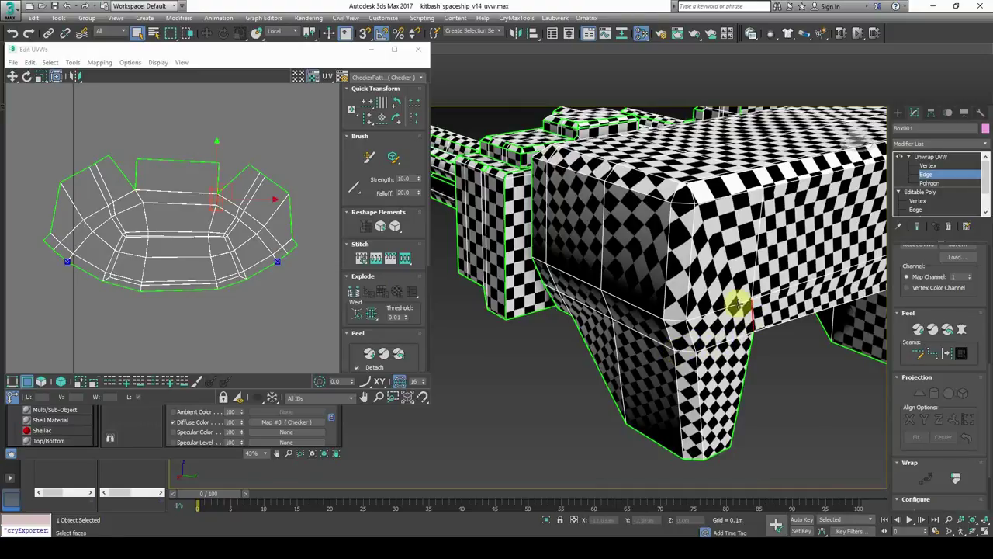
pyautogui.click(917, 330)
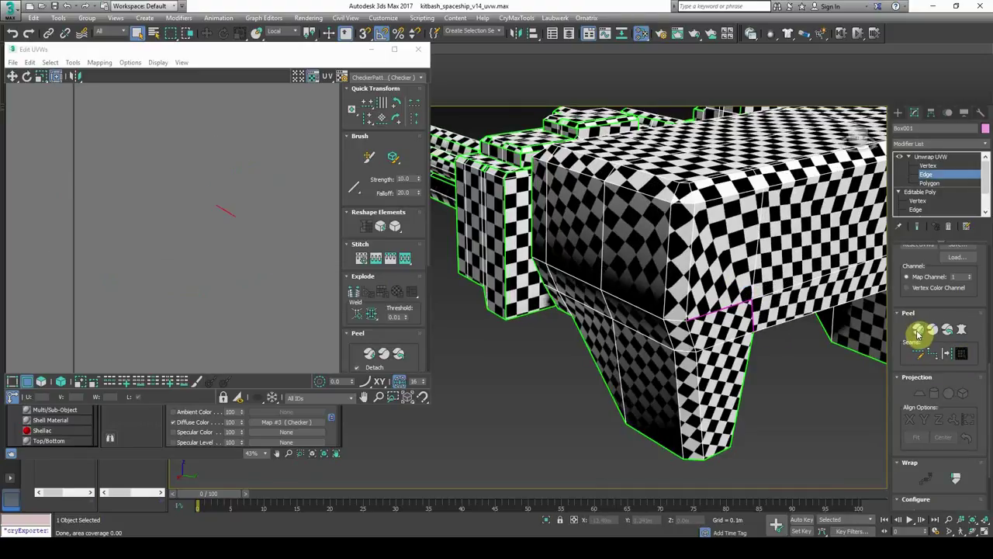
# - Try a Quick Peel with seams running down the crate's vertical front corner and along the front leg's edge
pyautogui.keyDown('alt'); pyautogui.moveTo(774, 336); pyautogui.dragTo(753, 336, button='middle'); pyautogui.keyUp('alt')
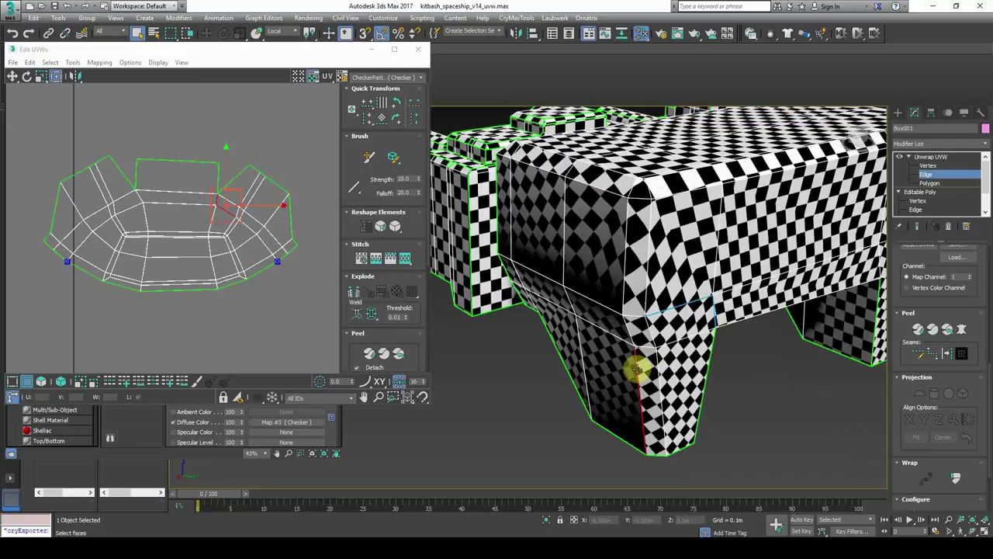
pyautogui.keyDown('ctrl'); pyautogui.click(627, 328); pyautogui.keyUp('ctrl')
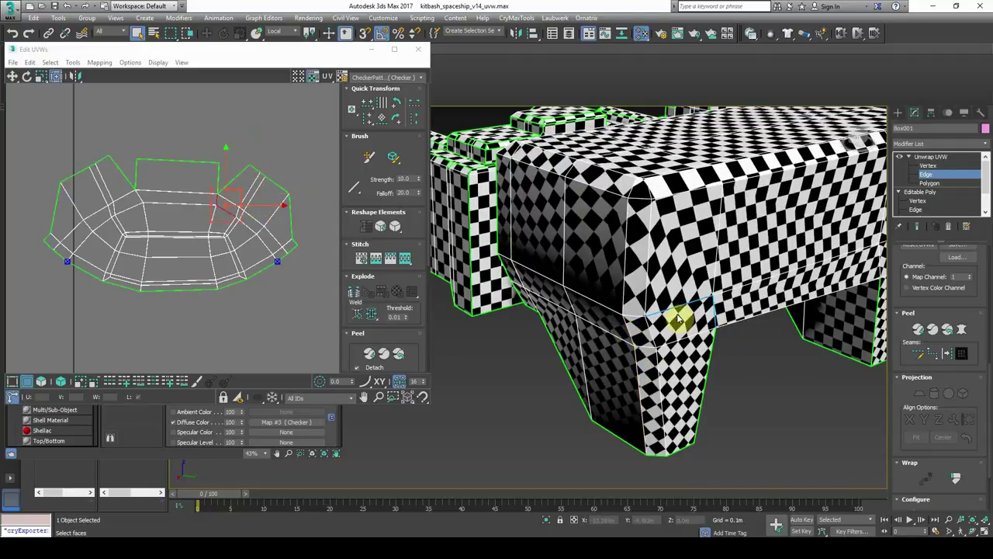
pyautogui.click(633, 352)
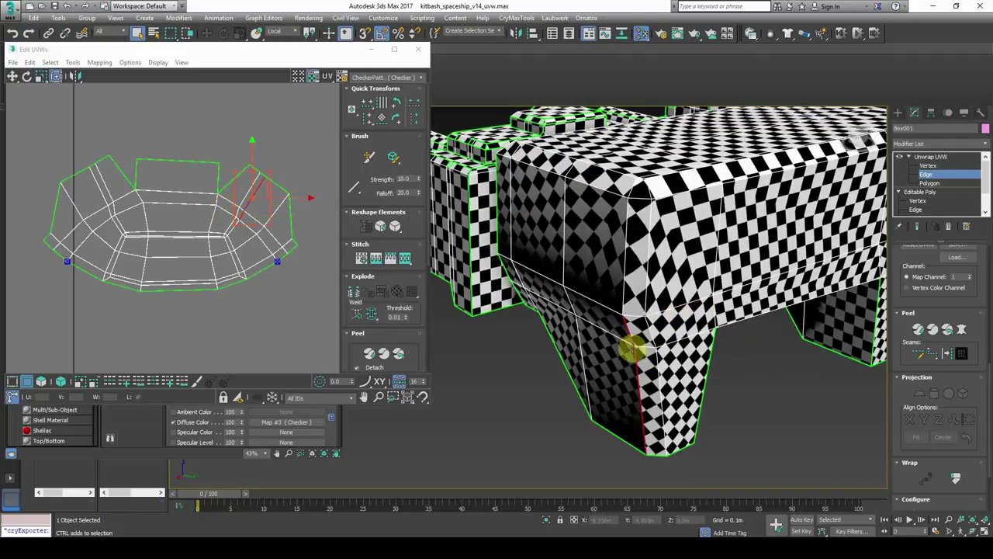
pyautogui.click(917, 329)
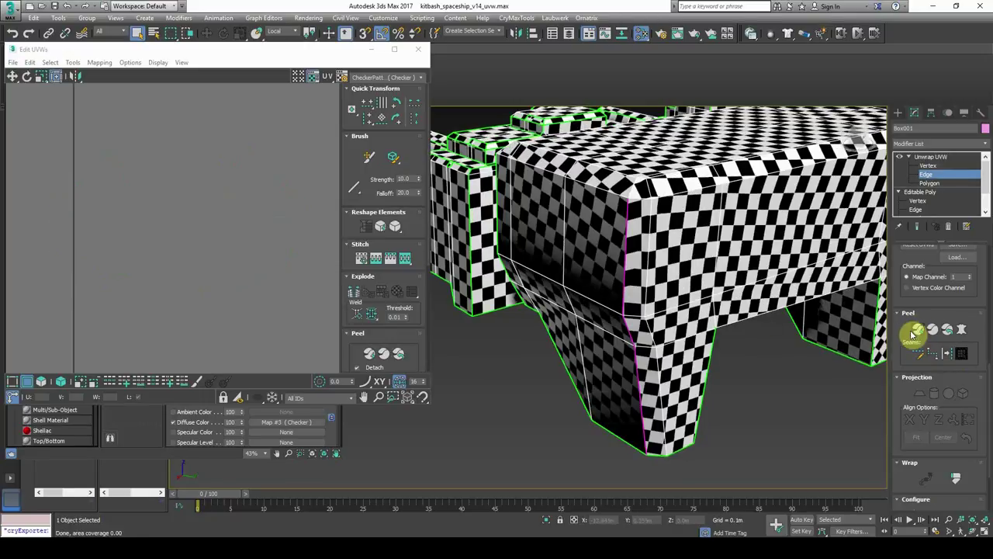
pyautogui.scroll(-4, 721, 343)
pyautogui.moveTo(722, 342)
pyautogui.keyDown('alt'); pyautogui.mouseDown(button='middle')
pyautogui.moveTo(713, 339)
pyautogui.moveTo(745, 339)
pyautogui.moveTo(734, 334)
pyautogui.mouseUp(button='middle'); pyautogui.keyUp('alt')
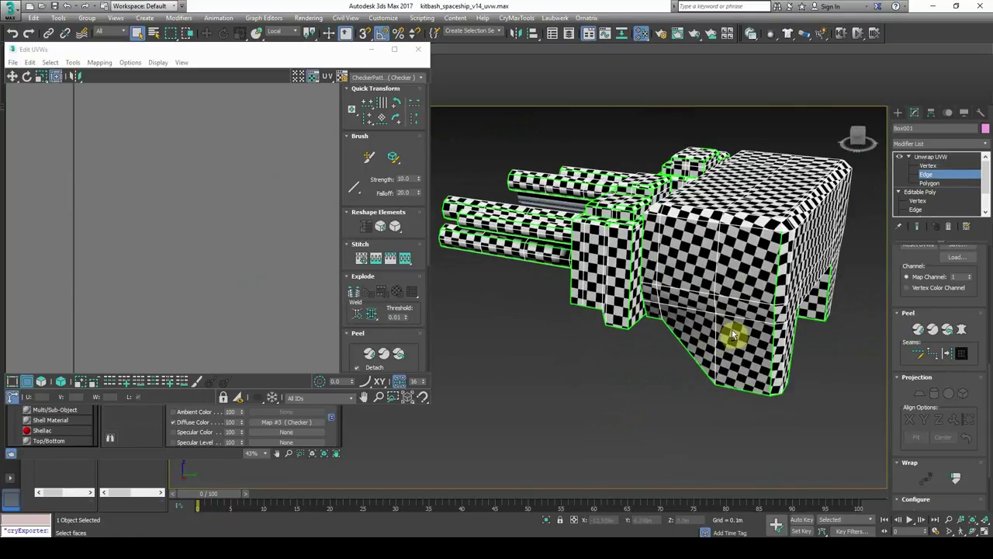
pyautogui.scroll(5, 734, 335)
pyautogui.scroll(-3, 771, 275)
pyautogui.doubleClick(771, 273)
pyautogui.press('s')
pyautogui.scroll(-3, 770, 273)
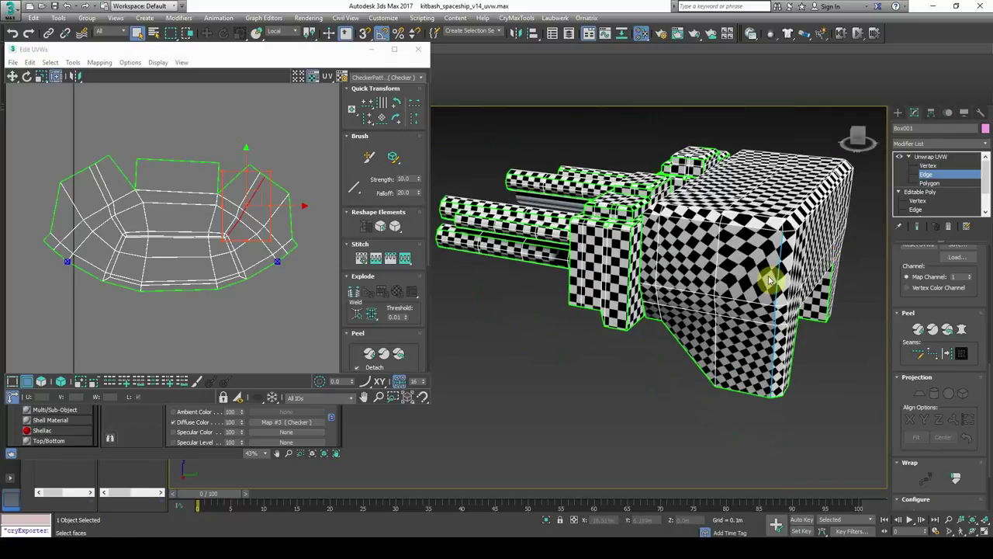
# - Try marking the upper edges of the crate's short end as peel seams and unfolding the body with Quick Peel
pyautogui.keyDown('alt'); pyautogui.moveTo(771, 277); pyautogui.dragTo(696, 218, button='middle'); pyautogui.keyUp('alt')
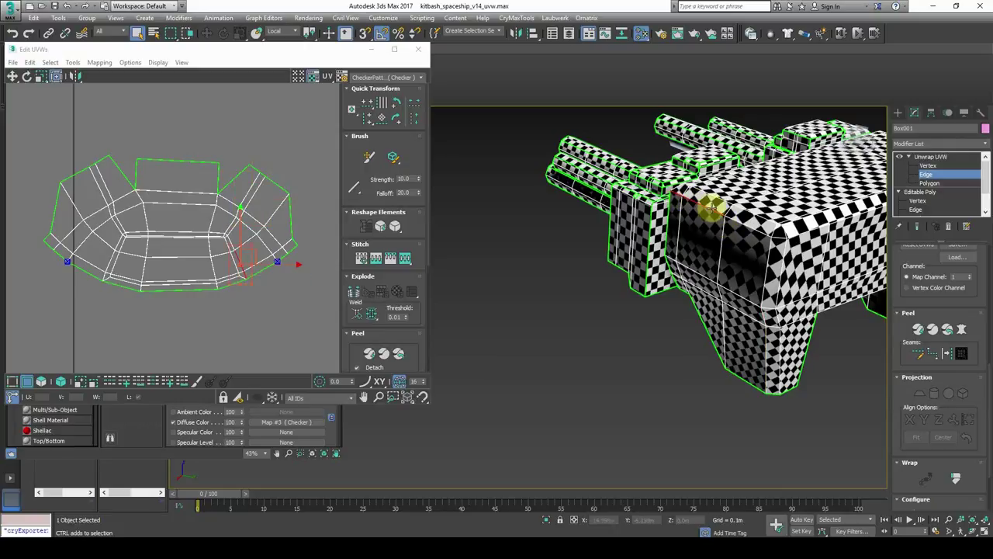
pyautogui.keyDown('ctrl'); pyautogui.click(743, 224); pyautogui.keyUp('ctrl')
pyautogui.click(945, 355)
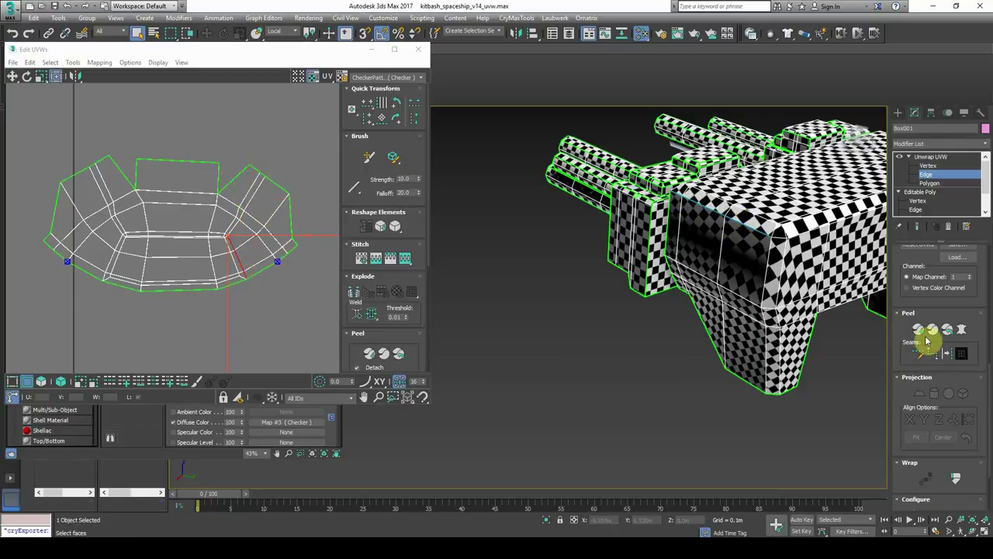
pyautogui.click(919, 330)
pyautogui.moveTo(808, 323); pyautogui.dragTo(712, 356, button='middle')
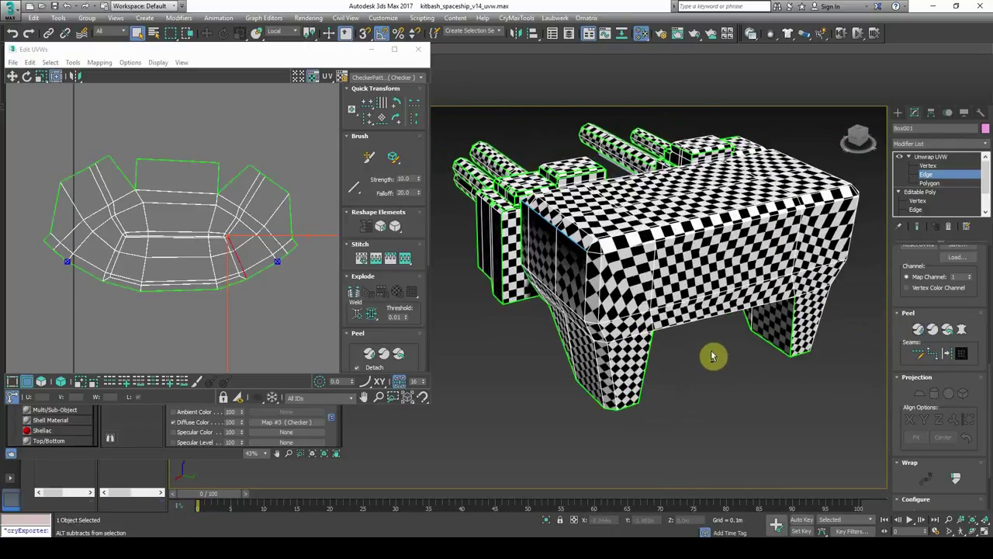
pyautogui.click(258, 309)
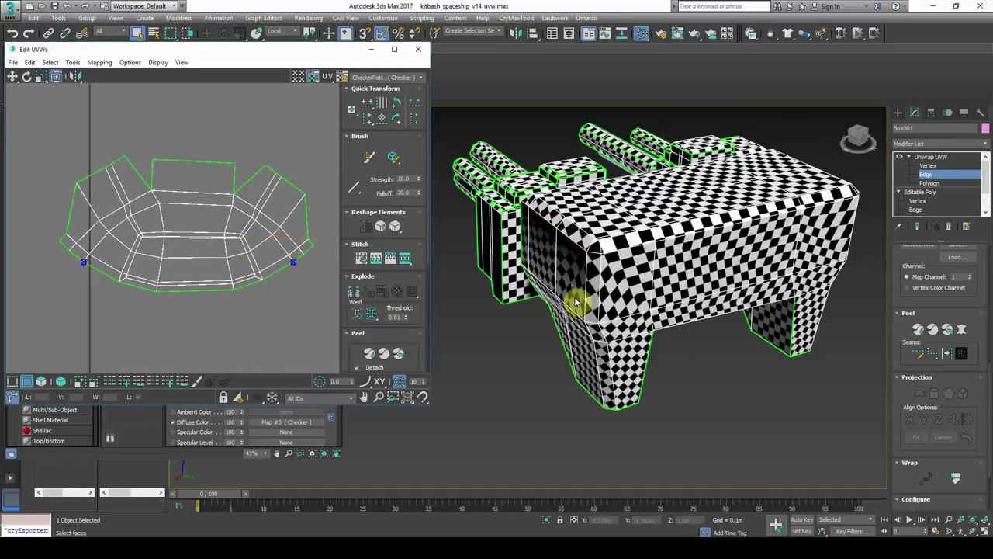
# - Try marking the matching corner and leg edges at both ends of the crate's long side as peel seams
pyautogui.scroll(5, 284, 225)
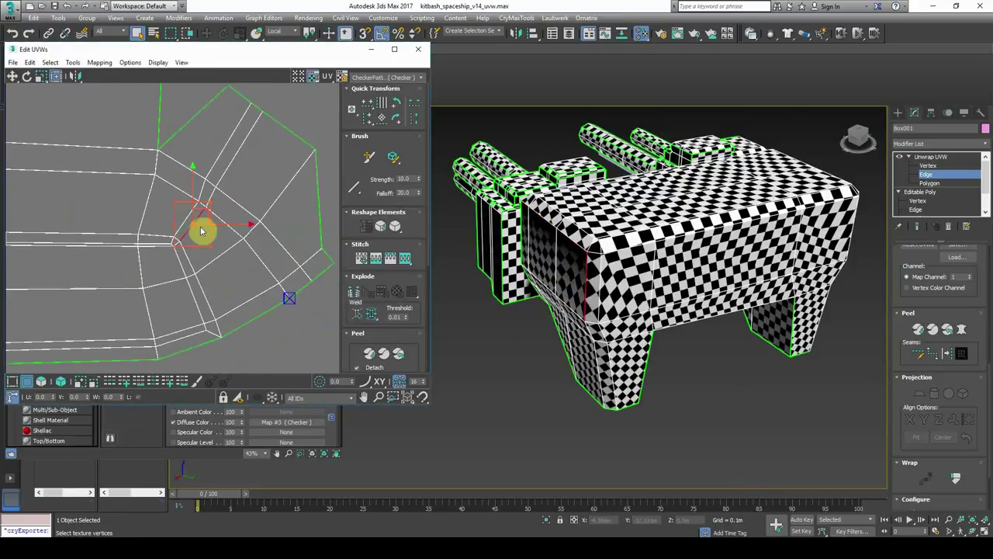
pyautogui.click(212, 244)
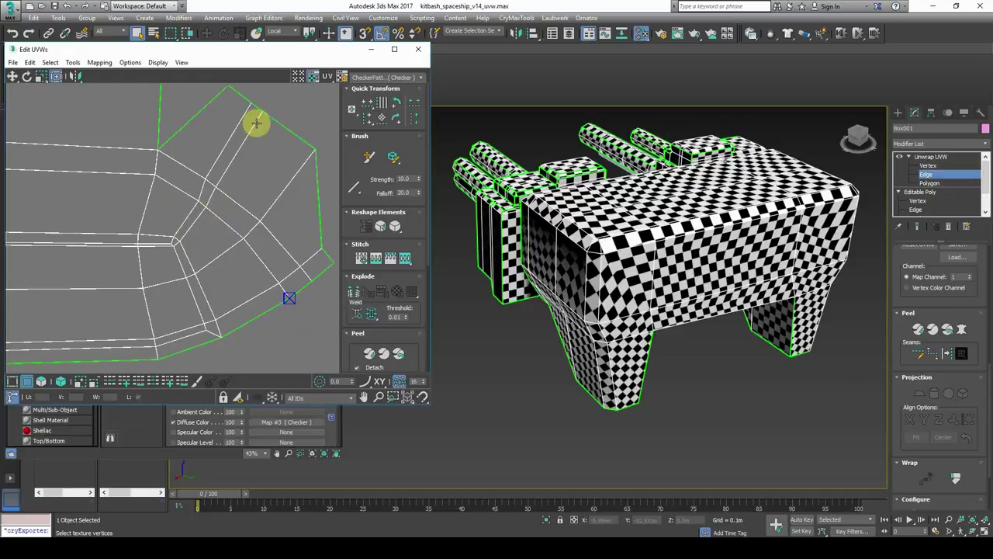
pyautogui.click(225, 173)
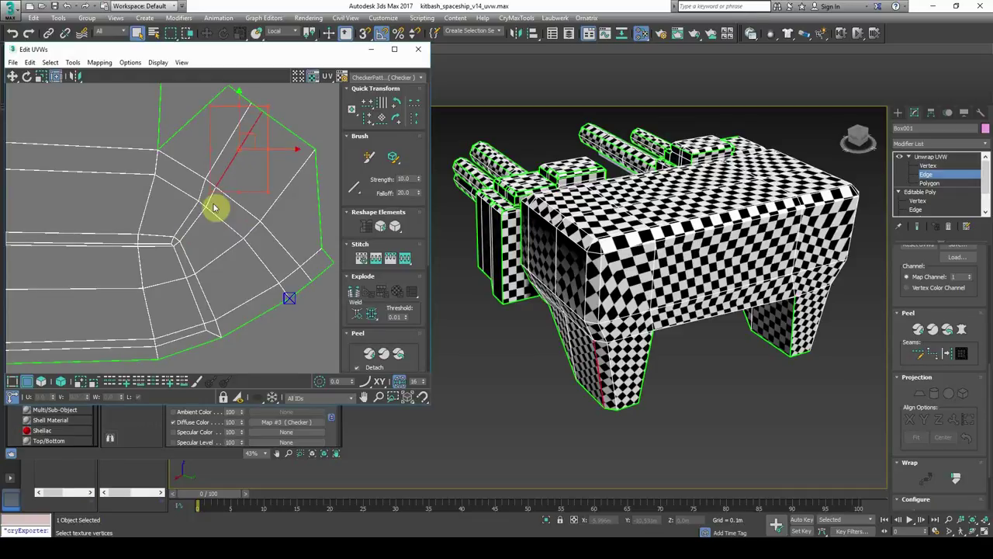
pyautogui.scroll(-4, 195, 247)
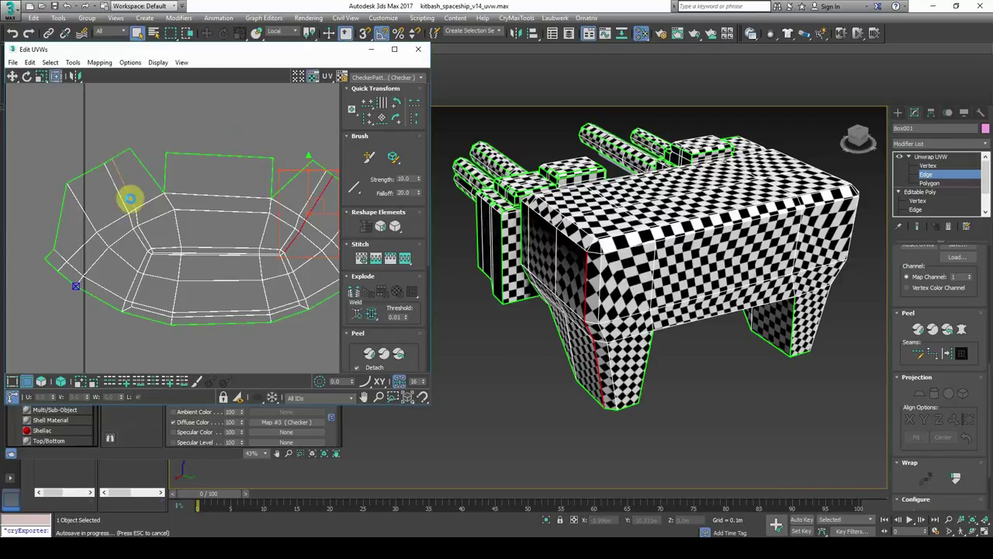
pyautogui.moveTo(251, 268); pyautogui.dragTo(217, 262, button='middle')
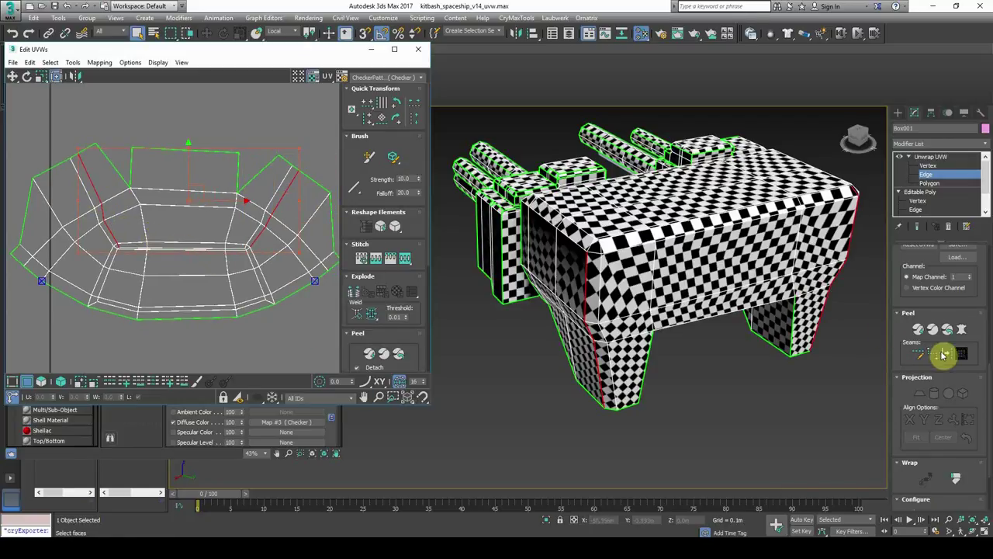
pyautogui.click(948, 358)
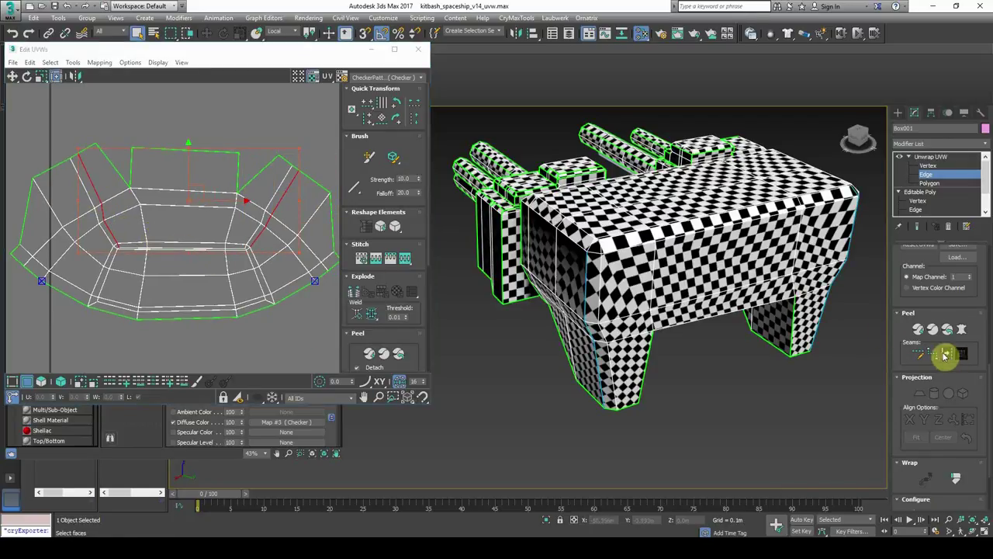
pyautogui.keyDown('alt'); pyautogui.moveTo(785, 357); pyautogui.dragTo(702, 357, button='middle'); pyautogui.keyUp('alt')
pyautogui.hotkey('ctrl', 'z')
pyautogui.click(702, 357)
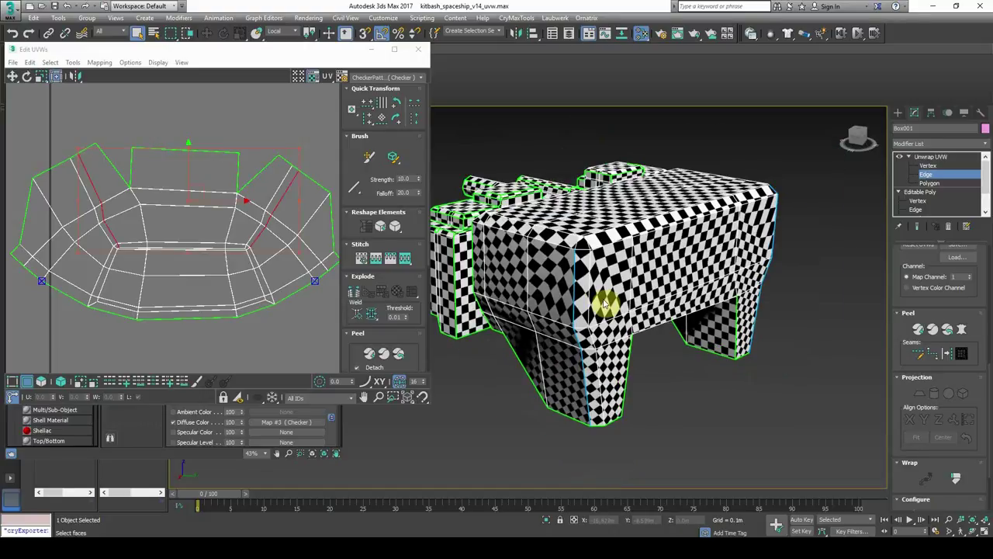
pyautogui.hotkey('ctrl', 'z')
# - Mark the lower long-side edge bordering the underside panel between the legs as a peel seam and run Quick Peel
pyautogui.scroll(-3, 631, 315)
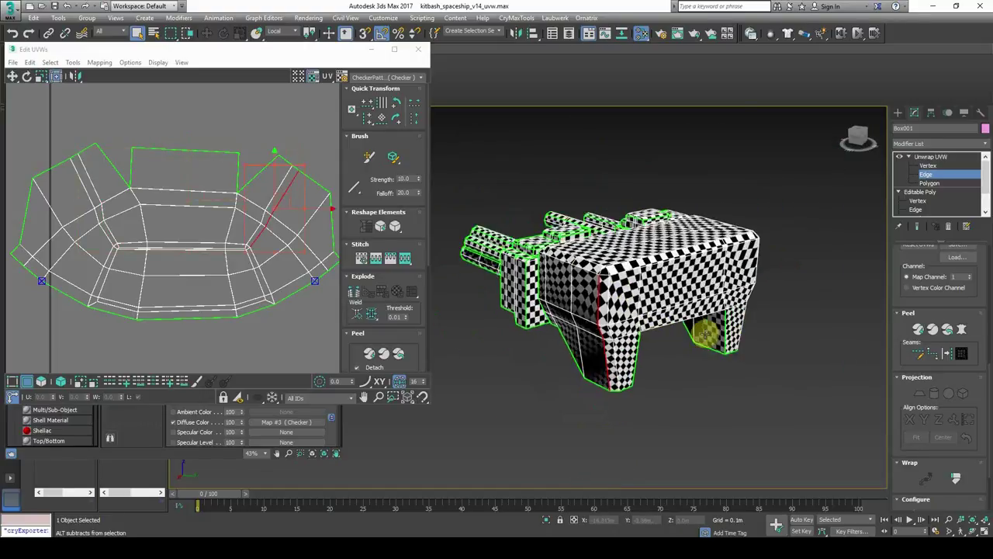
pyautogui.keyDown('alt'); pyautogui.moveTo(706, 331); pyautogui.dragTo(676, 283, button='middle'); pyautogui.keyUp('alt')
pyautogui.scroll(5, 648, 322)
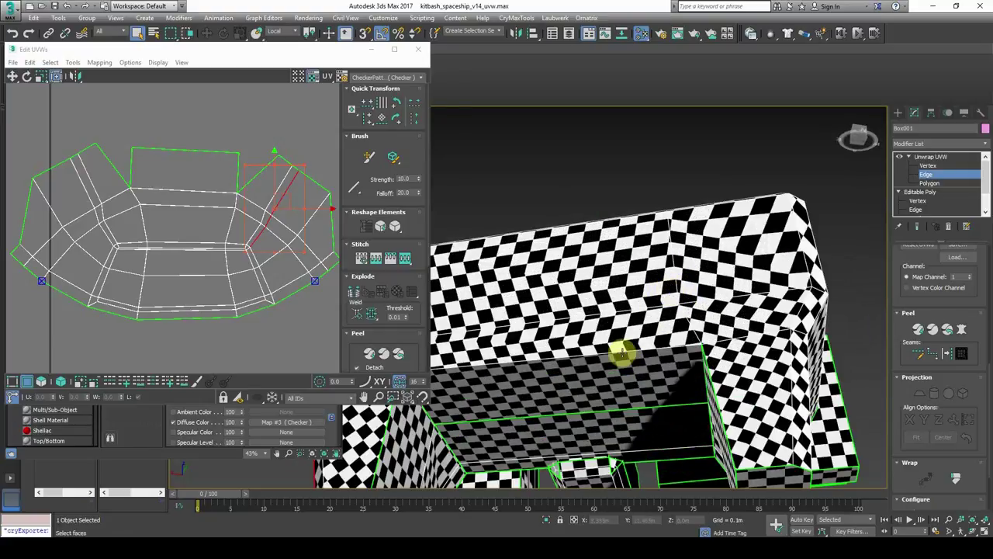
pyautogui.scroll(2, 651, 376)
pyautogui.click(948, 355)
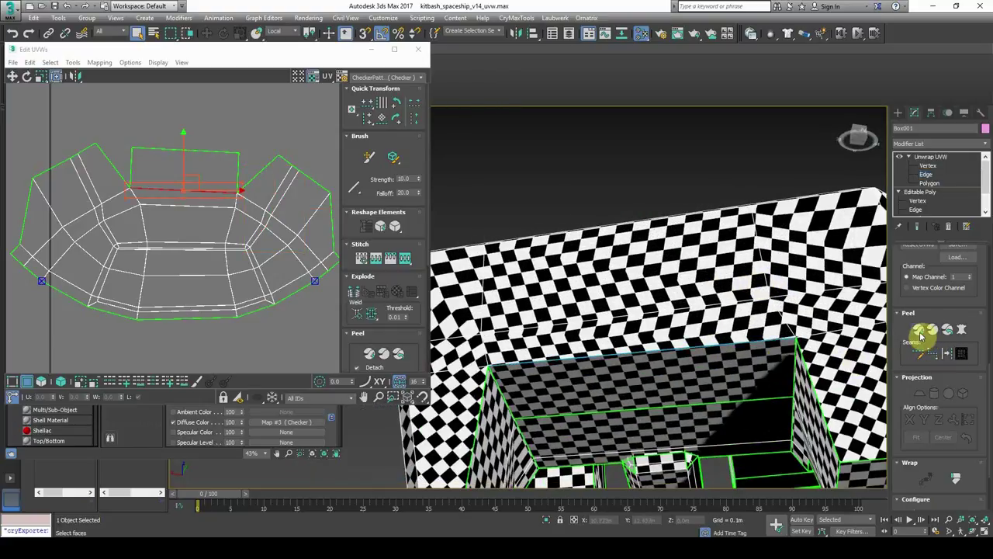
pyautogui.click(920, 335)
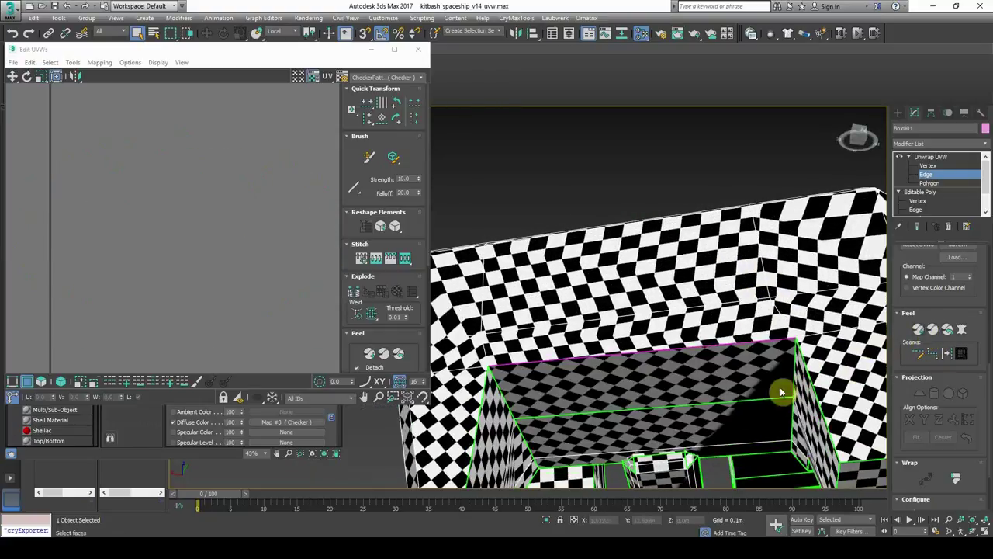
# - Try a planar projection on the underside panel's faces between the crate's legs
pyautogui.click(928, 182)
pyautogui.click(672, 412)
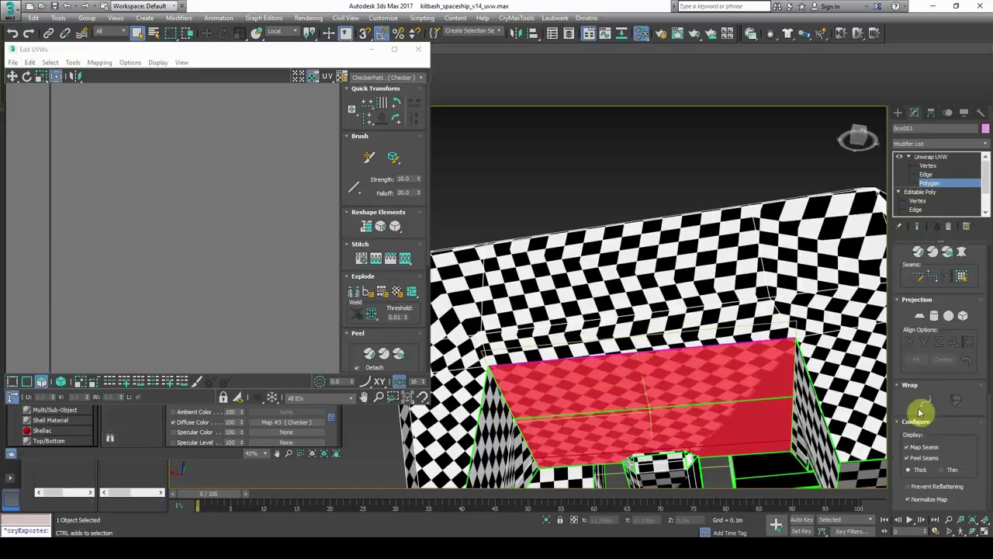
pyautogui.scroll(-1, 929, 378)
pyautogui.click(923, 378)
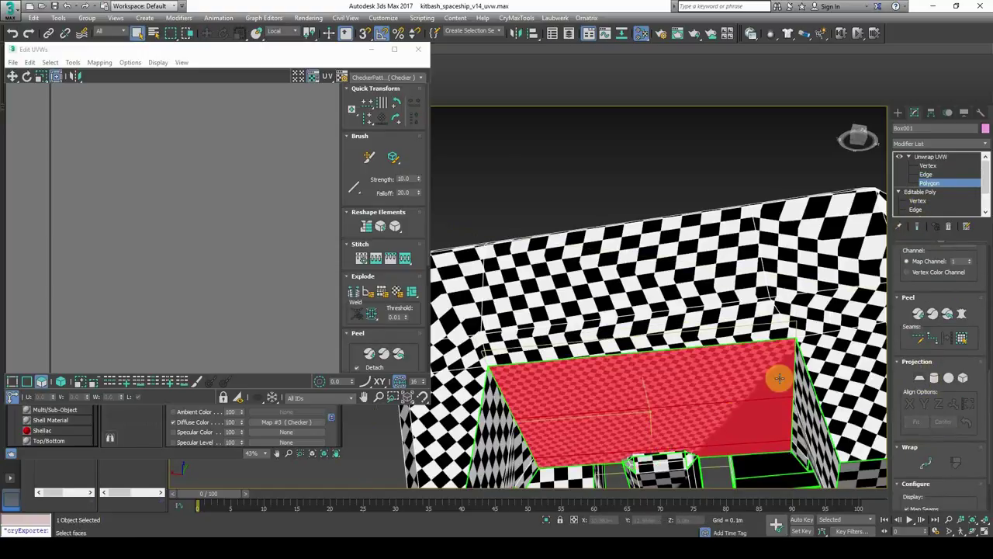
pyautogui.scroll(-3, 778, 377)
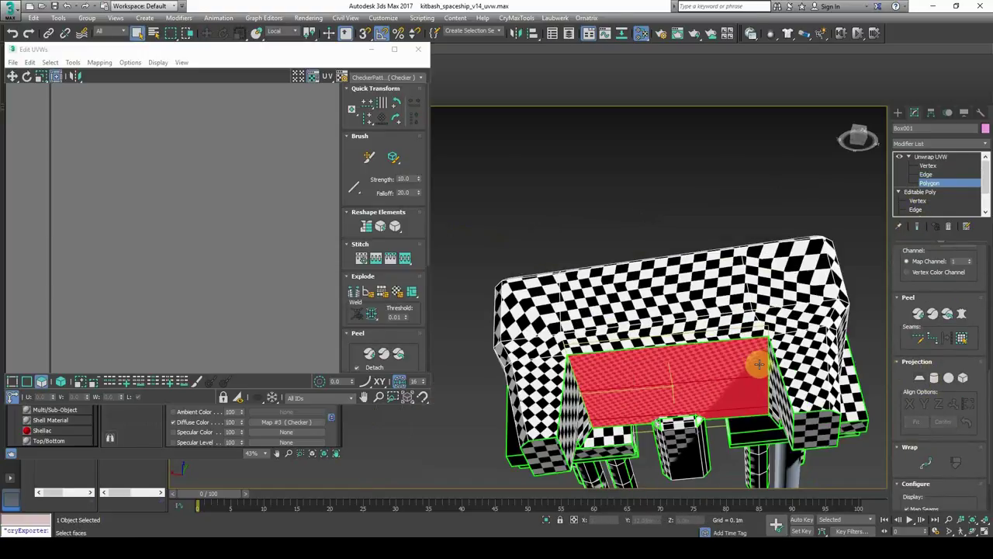
pyautogui.click(651, 197)
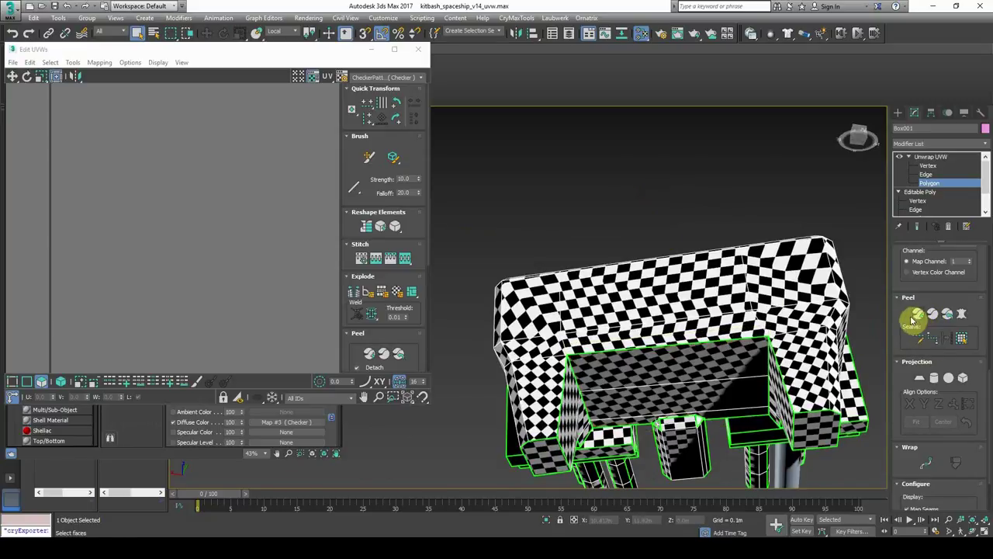
# - Reselect the underside panel between the legs and apply a planar map to detach it from the body shell
pyautogui.keyDown('alt'); pyautogui.moveTo(720, 304); pyautogui.dragTo(602, 304, button='middle'); pyautogui.keyUp('alt')
pyautogui.click(602, 304)
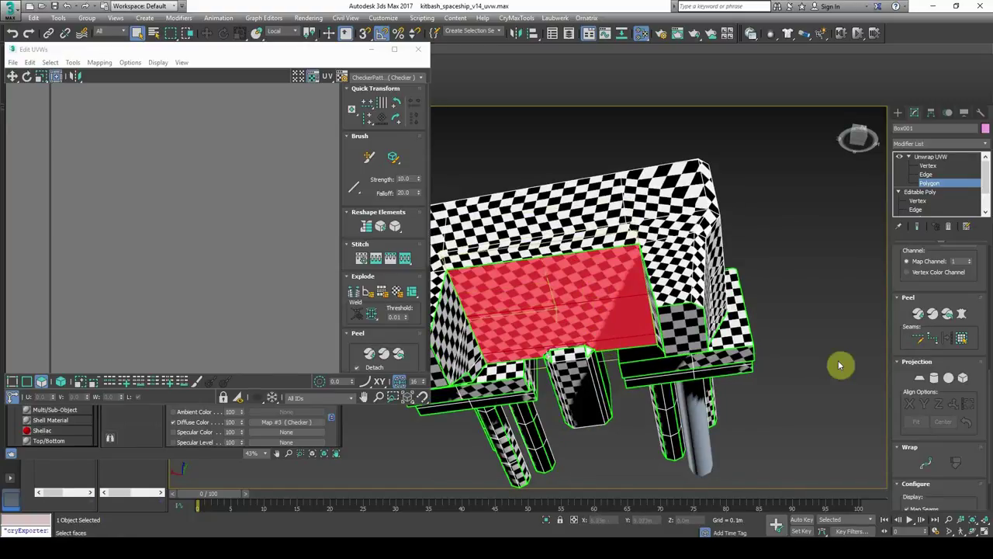
pyautogui.click(921, 379)
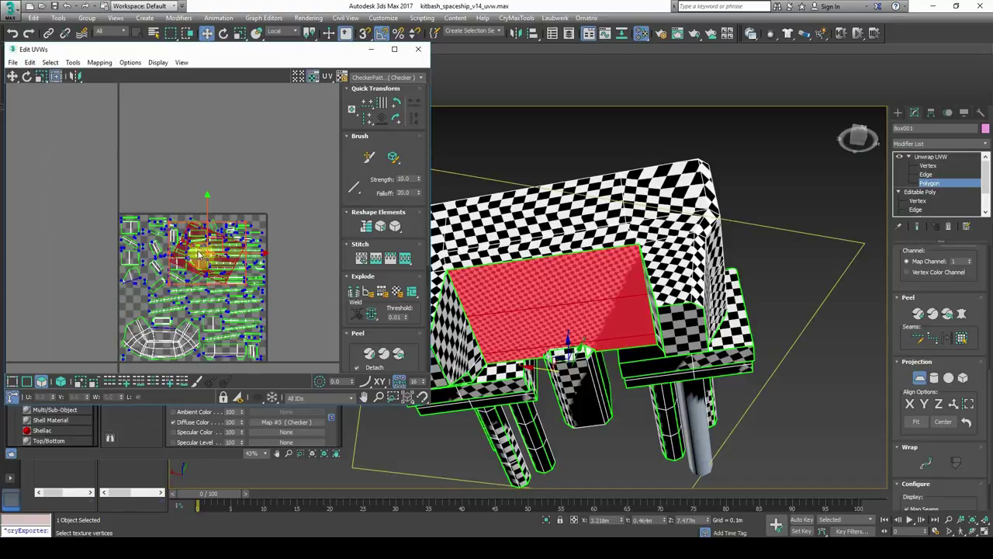
pyautogui.click(920, 378)
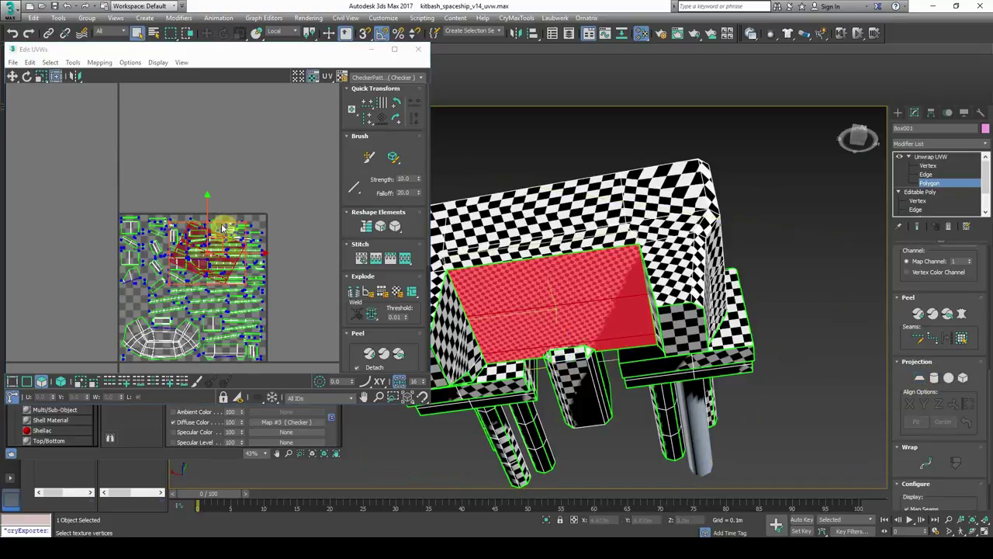
# - Move the recessed underside face's UV shell above the layout, apply Quick Peel to it and deselect it
pyautogui.moveTo(223, 243); pyautogui.dragTo(184, 135)
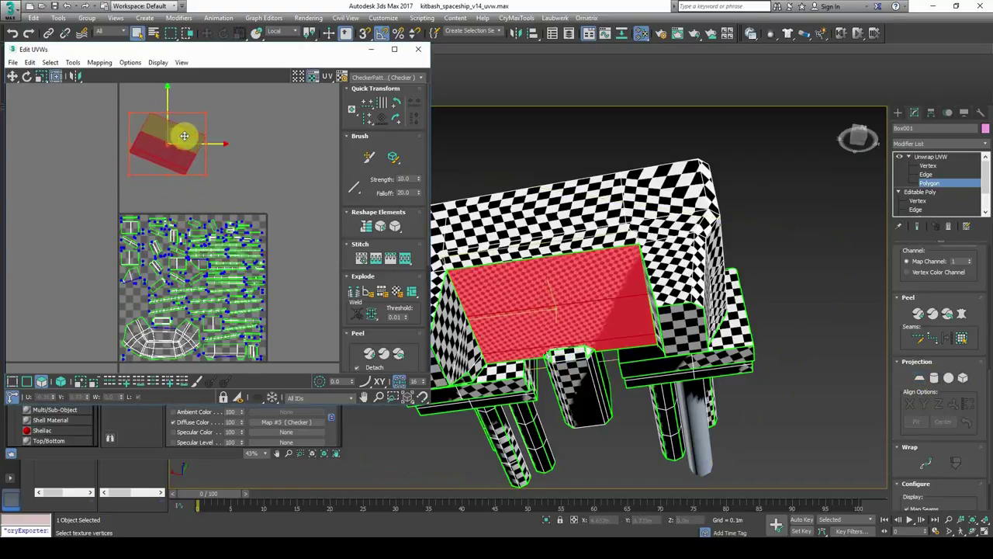
pyautogui.scroll(2, 186, 161)
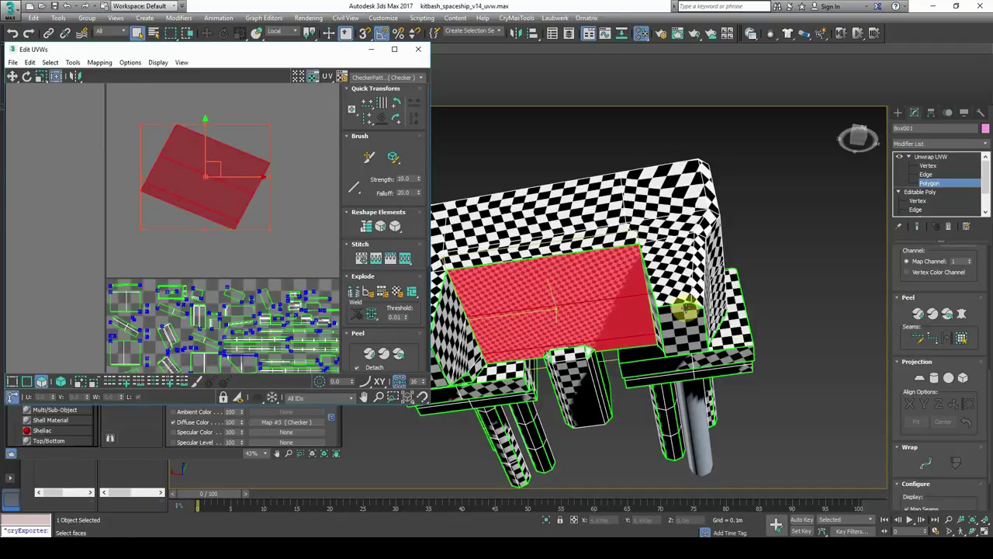
pyautogui.click(923, 319)
pyautogui.moveTo(260, 278); pyautogui.dragTo(219, 195, button='middle')
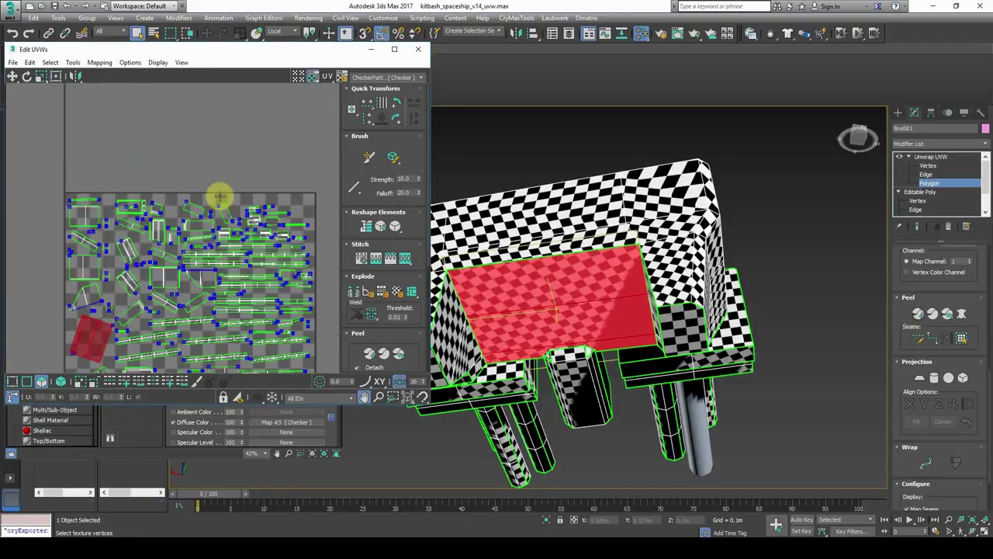
pyautogui.scroll(-3, 220, 191)
pyautogui.scroll(3, 139, 283)
pyautogui.click(84, 268)
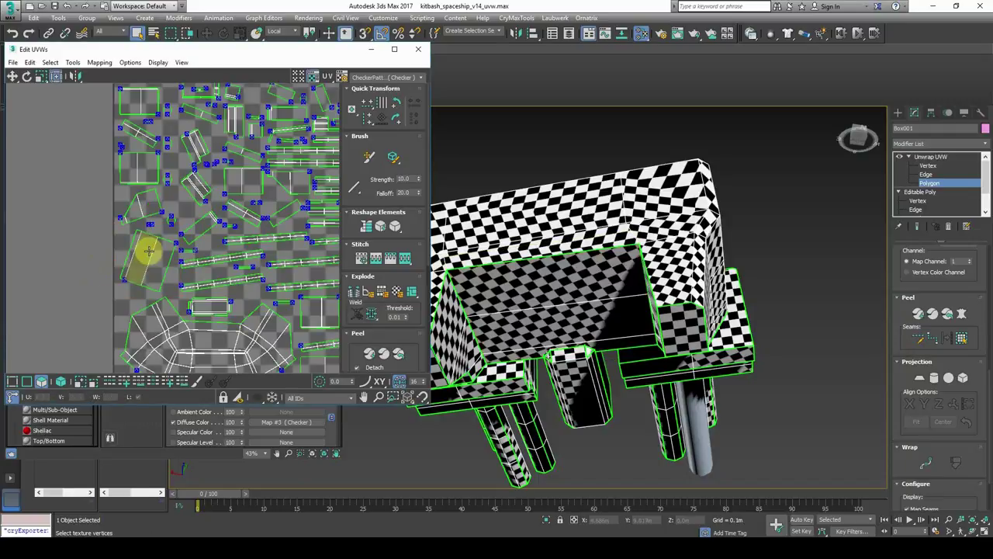
pyautogui.scroll(-1, 197, 287)
pyautogui.moveTo(200, 282); pyautogui.dragTo(168, 253, button='middle')
pyautogui.scroll(-3, 167, 252)
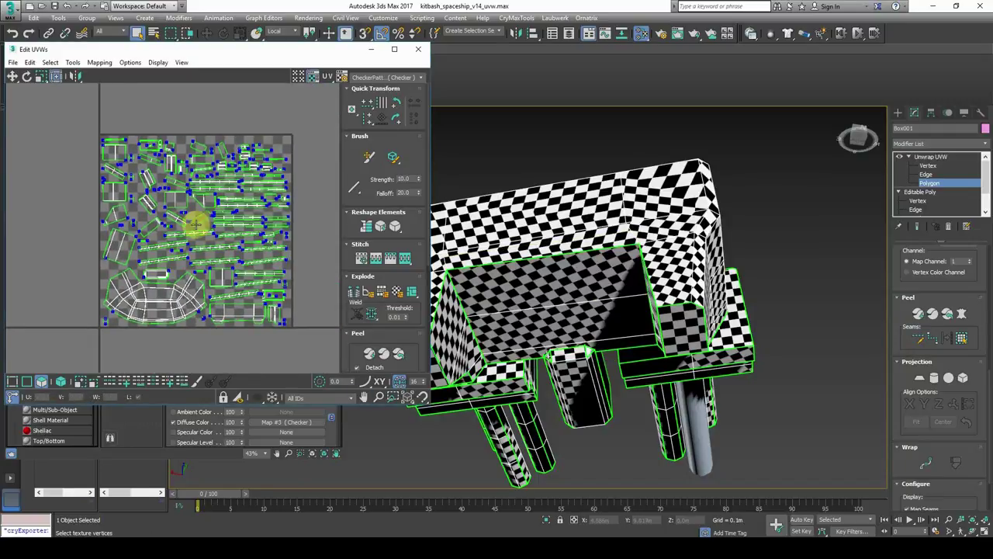
pyautogui.click(917, 314)
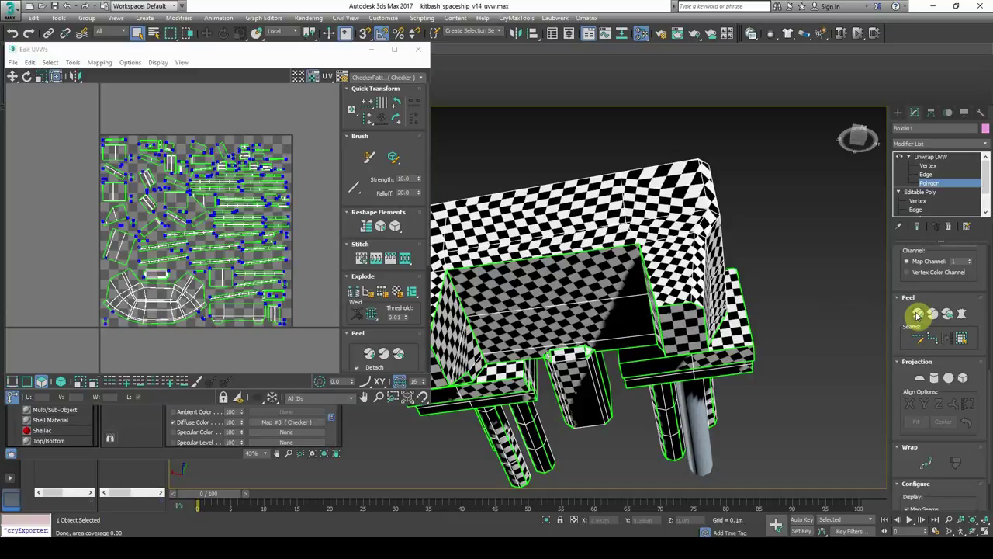
# - Convert the edge loop between the body and the tops of the front legs into a seam and quick-peel the mesh
pyautogui.keyDown('alt'); pyautogui.moveTo(694, 337); pyautogui.dragTo(547, 246, button='middle'); pyautogui.keyUp('alt')
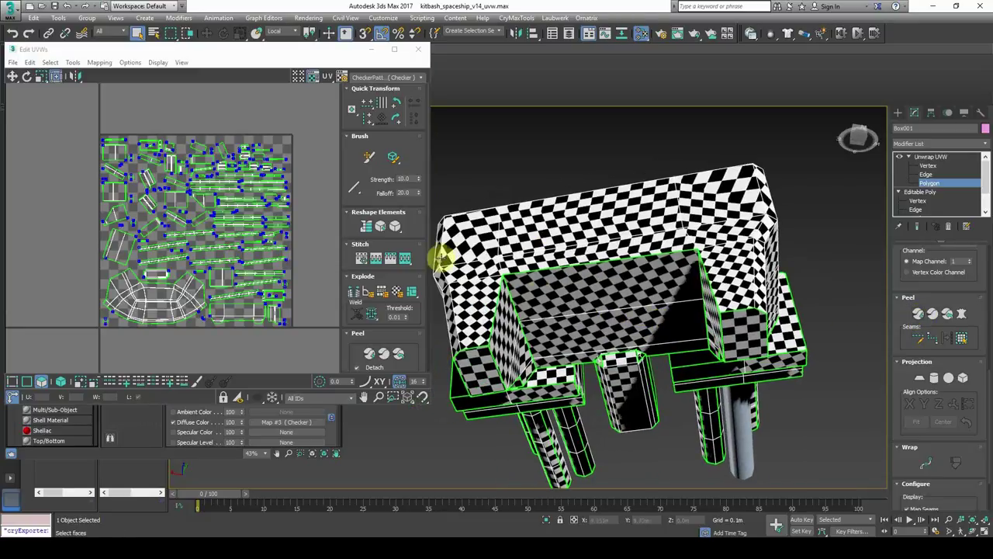
pyautogui.keyDown('alt'); pyautogui.moveTo(441, 258); pyautogui.dragTo(632, 359, button='middle'); pyautogui.keyUp('alt')
pyautogui.click(720, 360)
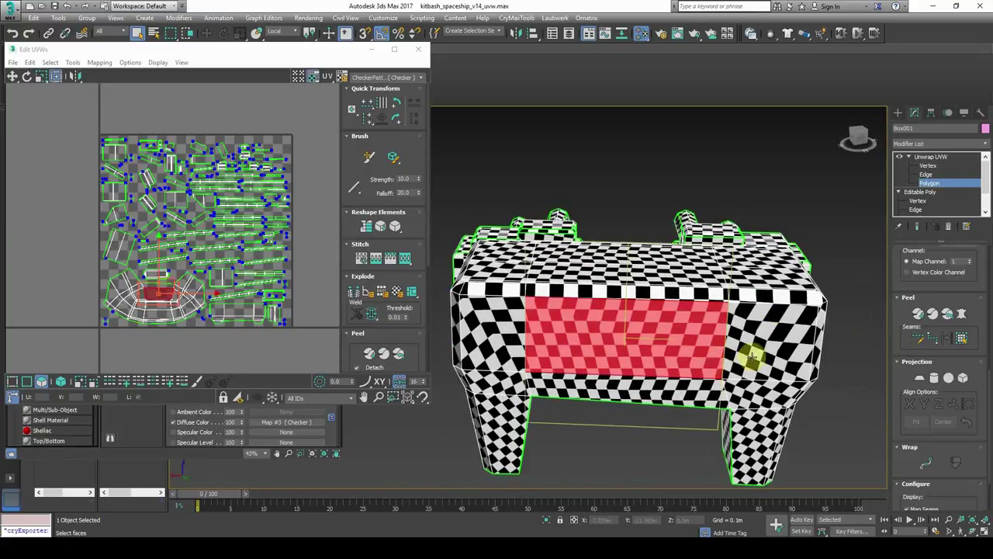
pyautogui.keyDown('alt'); pyautogui.moveTo(750, 354); pyautogui.dragTo(789, 309, button='middle'); pyautogui.keyUp('alt')
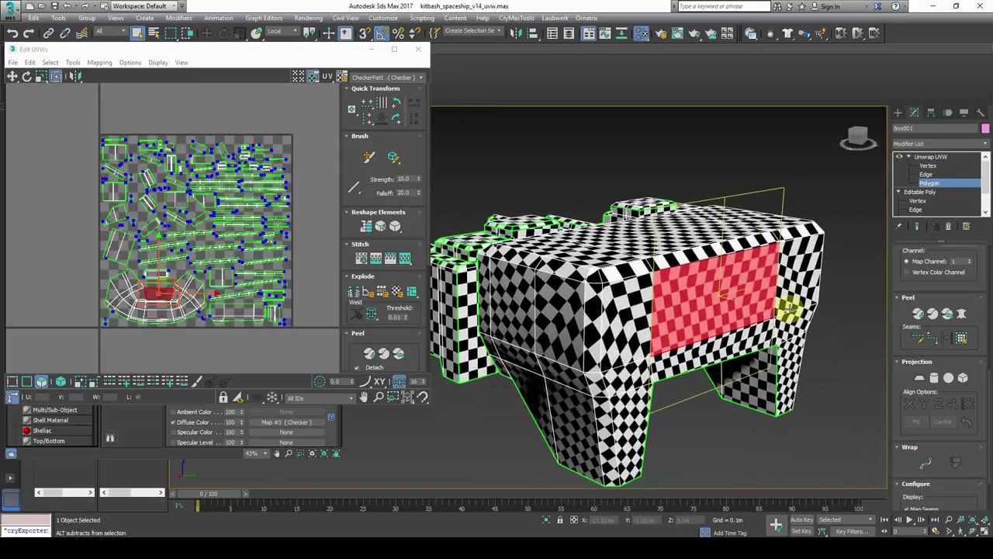
pyautogui.click(927, 174)
pyautogui.doubleClick(549, 274)
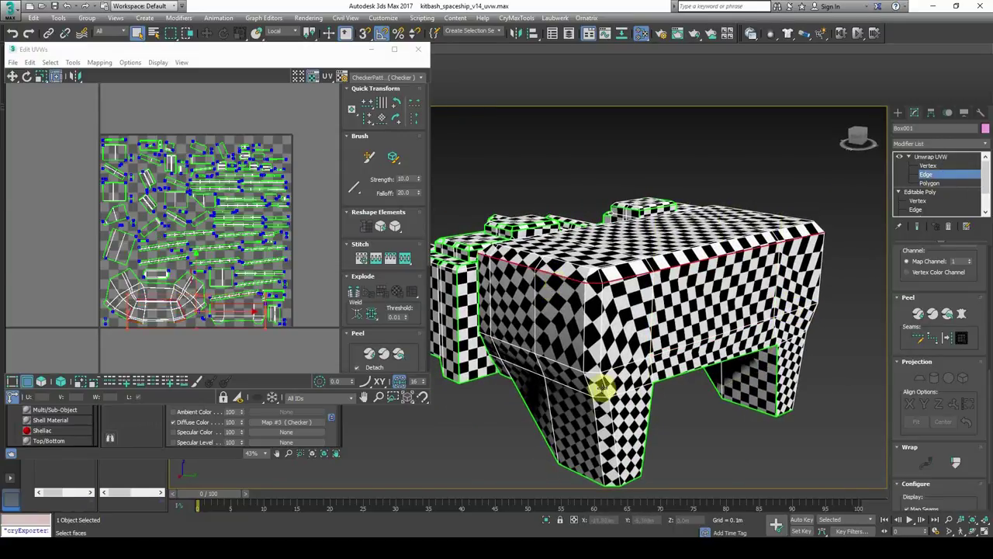
pyautogui.keyDown('alt'); pyautogui.moveTo(638, 408); pyautogui.dragTo(707, 395, button='middle'); pyautogui.keyUp('alt')
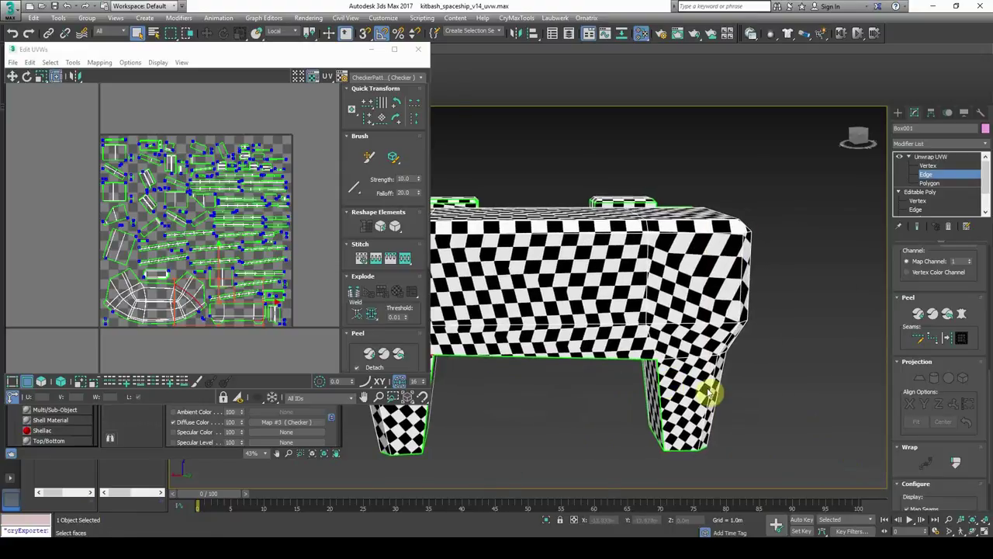
pyautogui.keyDown('alt'); pyautogui.moveTo(701, 361); pyautogui.dragTo(687, 341, button='middle'); pyautogui.keyUp('alt')
pyautogui.click(947, 343)
pyautogui.click(919, 315)
# - Split the UVs along the body's upper edge loop with a seam and quick-peel the resulting shells
pyautogui.scroll(-4, 702, 381)
pyautogui.scroll(3, 582, 306)
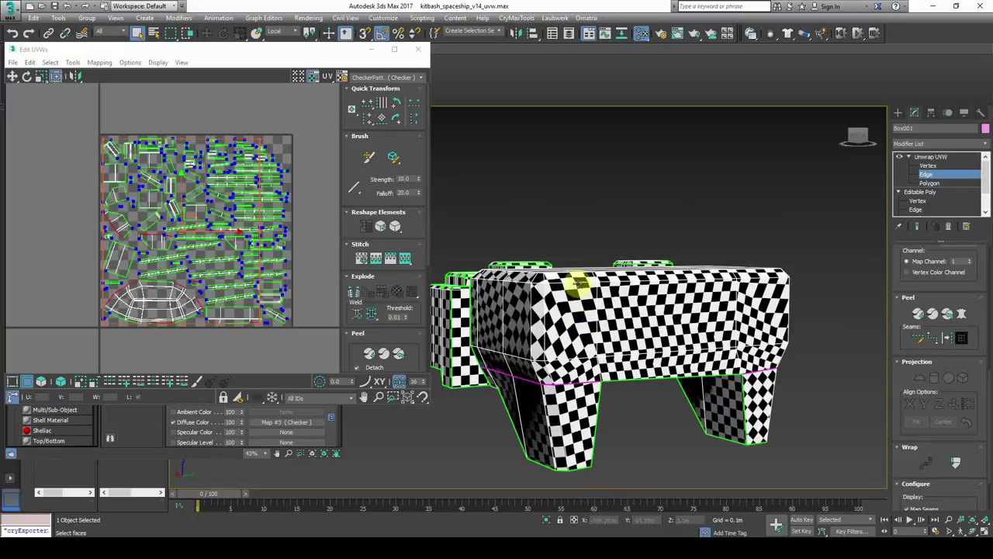
pyautogui.keyDown('alt'); pyautogui.moveTo(581, 284); pyautogui.dragTo(834, 351, button='middle'); pyautogui.keyUp('alt')
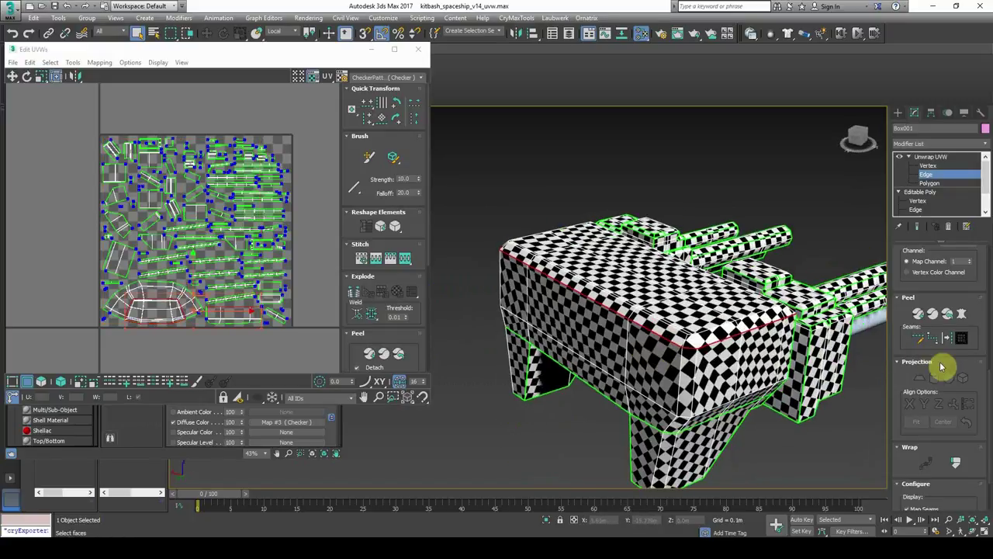
pyautogui.click(915, 314)
pyautogui.click(784, 418)
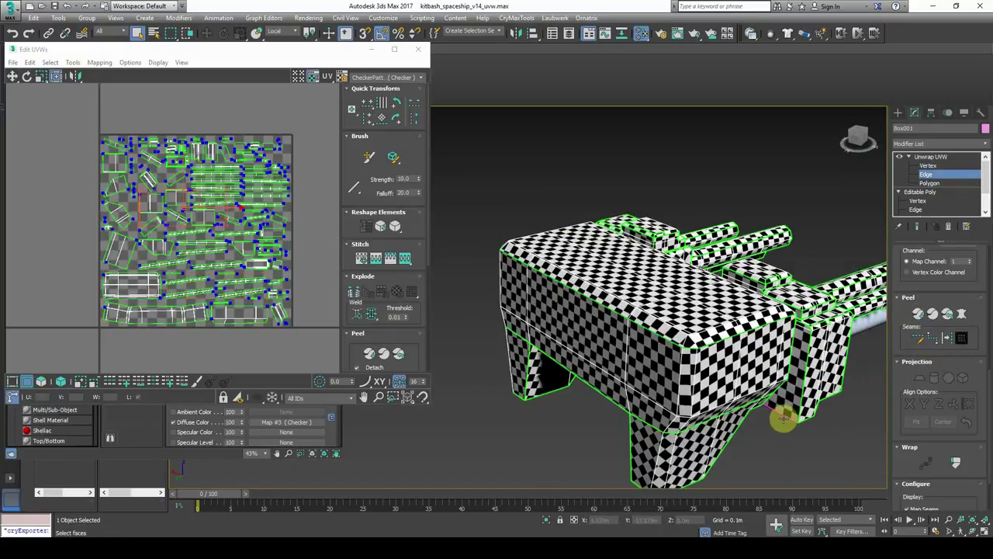
# - Convert the vertical edge at one front corner of the body into a seam and quick-peel the side
pyautogui.scroll(-5, 754, 451)
pyautogui.scroll(7, 725, 445)
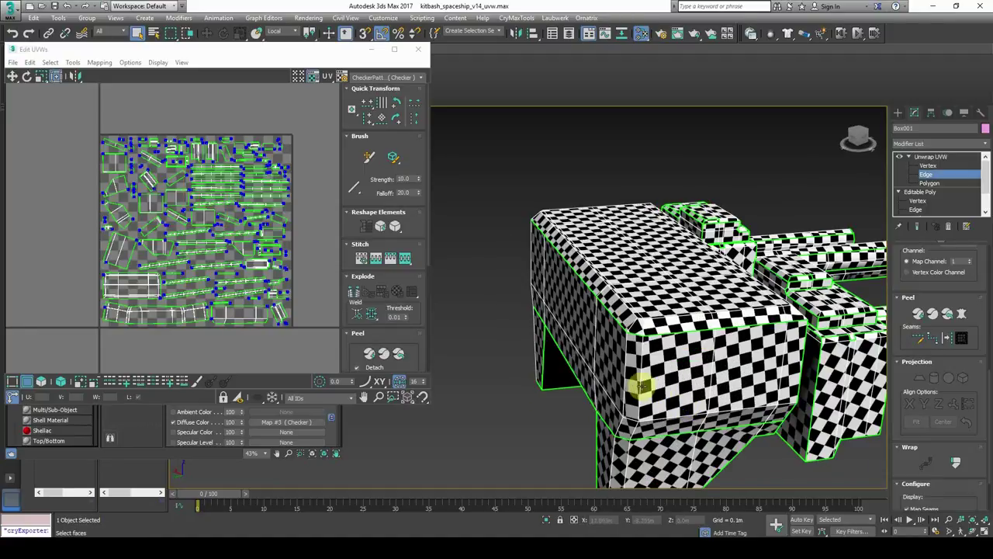
pyautogui.click(948, 338)
pyautogui.click(917, 314)
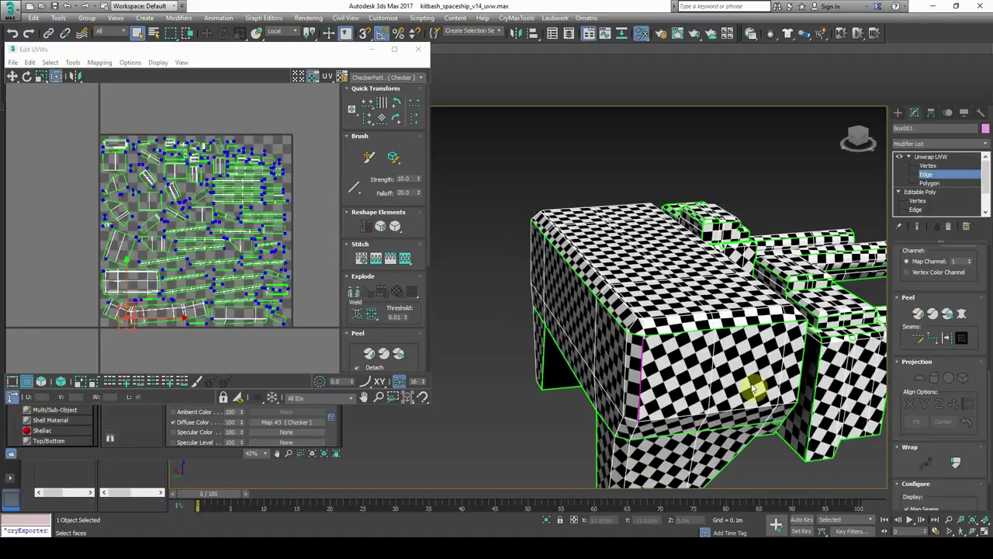
# - Cut a seam along the vertical edge at the body's opposite front corner and quick-peel the shells
pyautogui.keyDown('alt'); pyautogui.moveTo(738, 388); pyautogui.dragTo(649, 371, button='middle'); pyautogui.keyUp('alt')
pyautogui.scroll(2, 648, 371)
pyautogui.scroll(-2, 579, 380)
pyautogui.moveTo(578, 379)
pyautogui.keyDown('alt'); pyautogui.mouseDown(button='middle')
pyautogui.moveTo(620, 394)
pyautogui.moveTo(581, 383)
pyautogui.mouseUp(button='middle'); pyautogui.keyUp('alt')
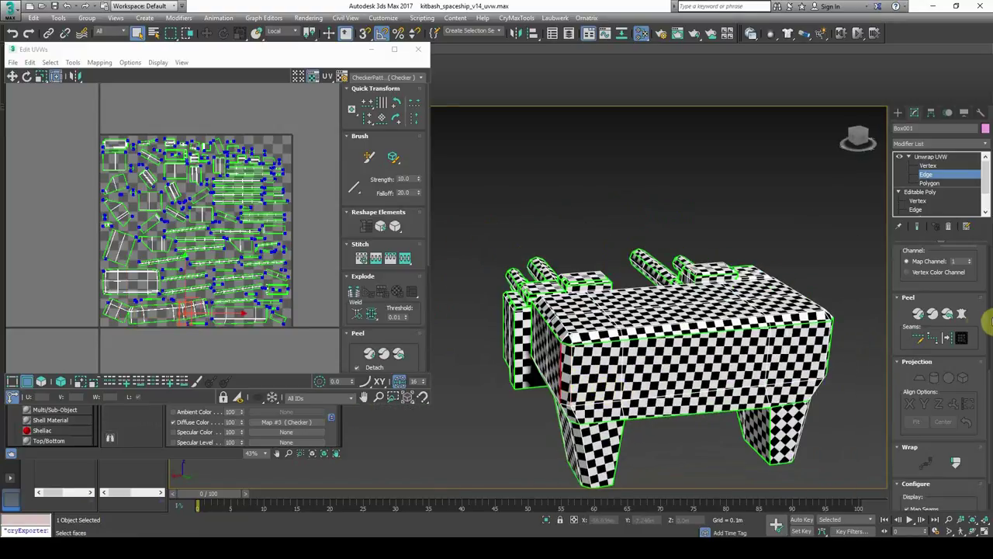
pyautogui.keyDown('alt'); pyautogui.moveTo(749, 366); pyautogui.dragTo(640, 355, button='middle'); pyautogui.keyUp('alt')
pyautogui.scroll(3, 596, 311)
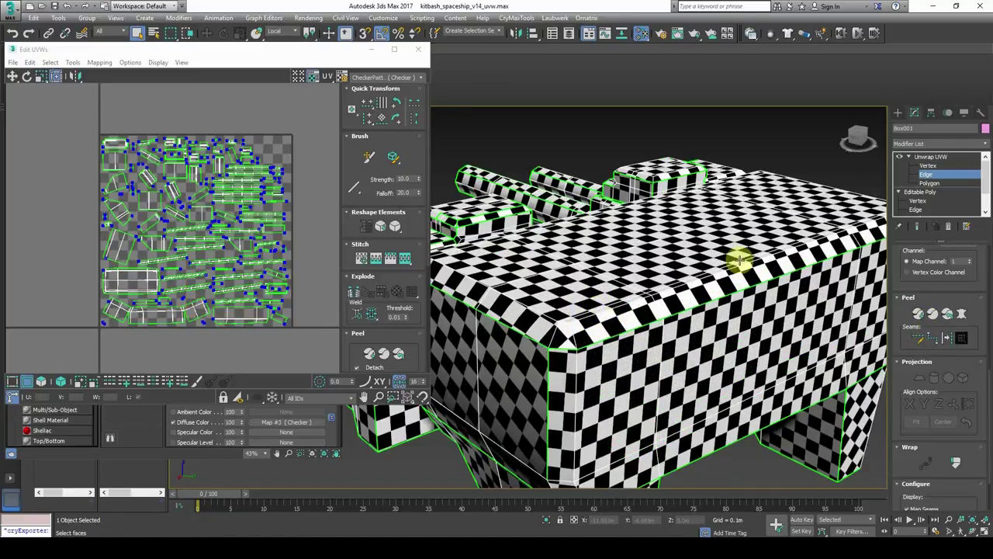
# - Leave UV editing, deselect the object and examine its checker pattern from the front, top and underside
pyautogui.click(925, 157)
pyautogui.click(809, 160)
pyautogui.scroll(-3, 766, 169)
pyautogui.keyDown('alt'); pyautogui.moveTo(791, 255); pyautogui.dragTo(777, 266, button='middle'); pyautogui.keyUp('alt')
pyautogui.click(561, 314)
pyautogui.scroll(-3, 570, 317)
pyautogui.keyDown('alt'); pyautogui.moveTo(621, 328); pyautogui.dragTo(774, 298, button='middle'); pyautogui.keyUp('alt')
pyautogui.click(768, 304)
pyautogui.keyDown('alt'); pyautogui.moveTo(727, 331); pyautogui.dragTo(698, 321, button='middle'); pyautogui.keyUp('alt')
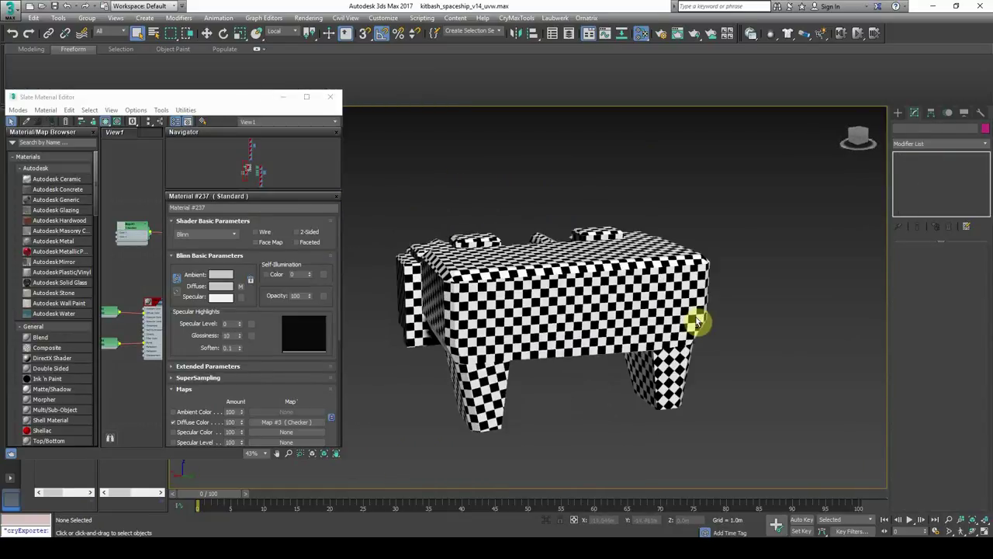
pyautogui.scroll(-3, 687, 322)
pyautogui.scroll(3, 657, 284)
pyautogui.keyDown('alt'); pyautogui.moveTo(656, 284); pyautogui.dragTo(645, 235, button='middle'); pyautogui.keyUp('alt')
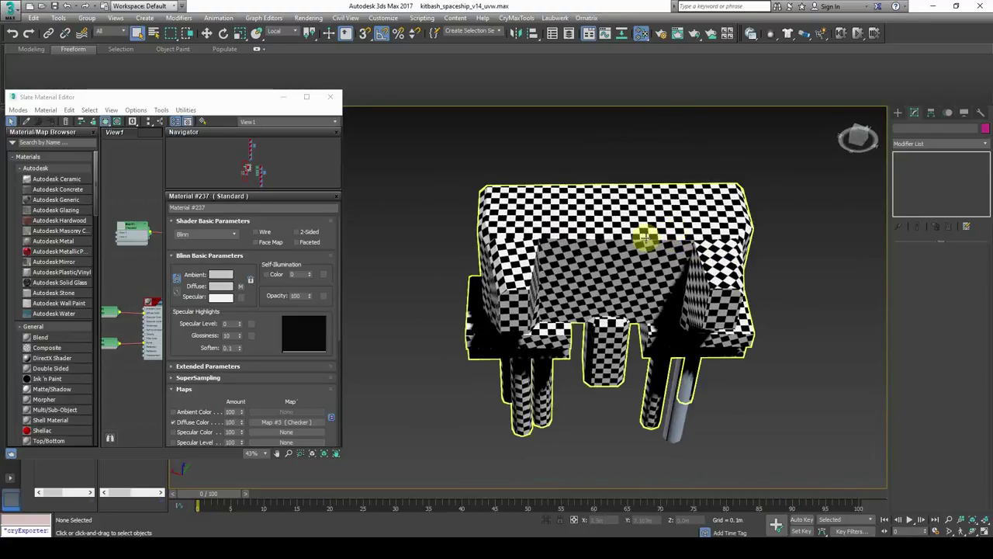
# - Select the large recessed underside polygons of the body in the Unwrap UVW modifier and open the UV editor
pyautogui.click(645, 235)
pyautogui.scroll(5, 614, 263)
pyautogui.keyDown('alt'); pyautogui.moveTo(623, 273); pyautogui.dragTo(791, 209, button='middle'); pyautogui.keyUp('alt')
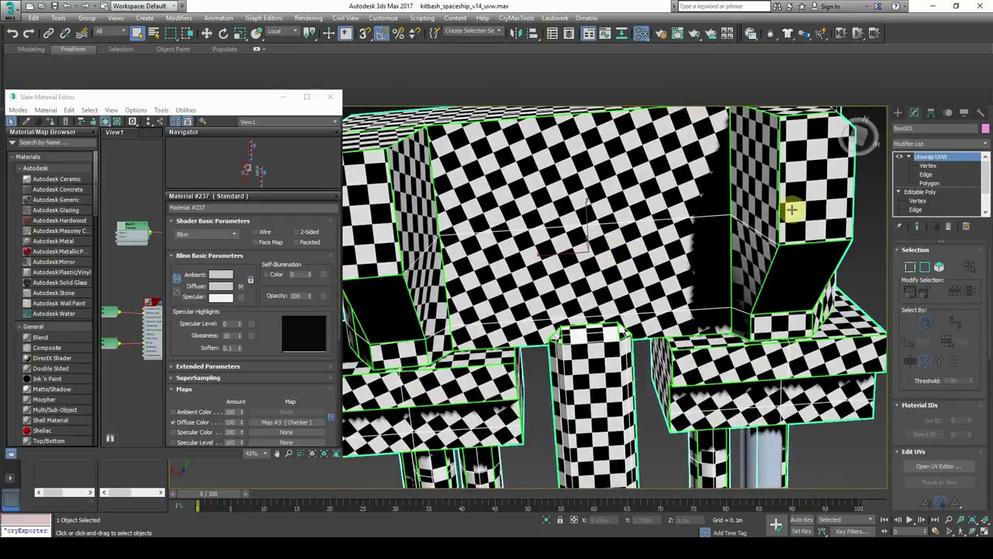
pyautogui.click(928, 184)
pyautogui.click(642, 276)
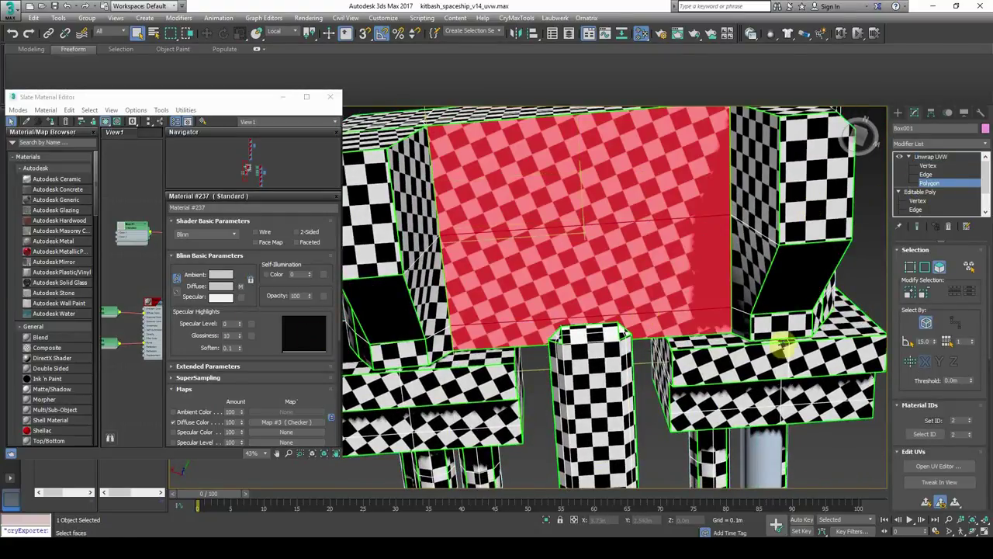
pyautogui.click(938, 466)
# - Rotate the underside's UV shell about 20 degrees counterclockwise to straighten its checker pattern, and deselect the object
pyautogui.scroll(5, 124, 240)
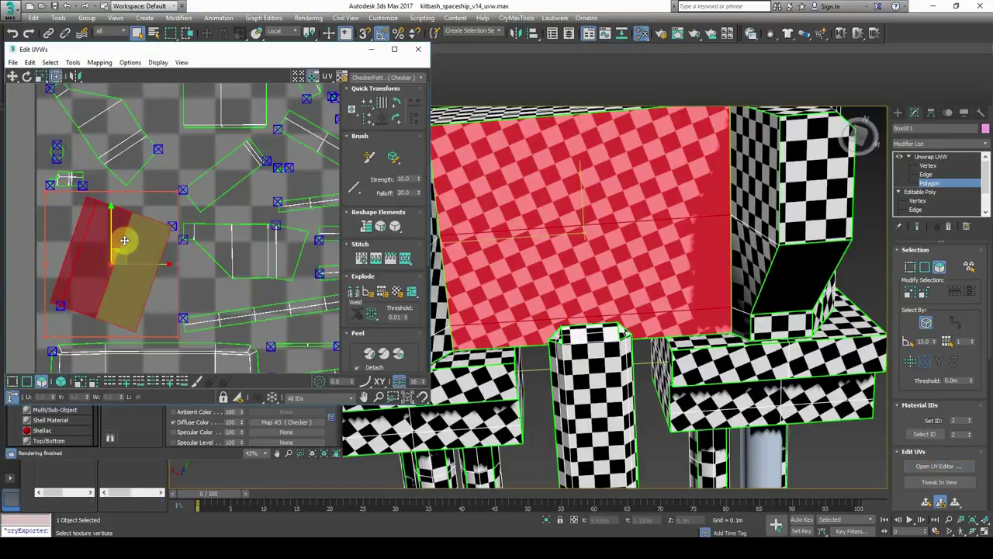
pyautogui.scroll(3, 121, 245)
pyautogui.moveTo(121, 245); pyautogui.dragTo(169, 191, button='middle')
pyautogui.scroll(-3, 189, 193)
pyautogui.scroll(-5, 933, 409)
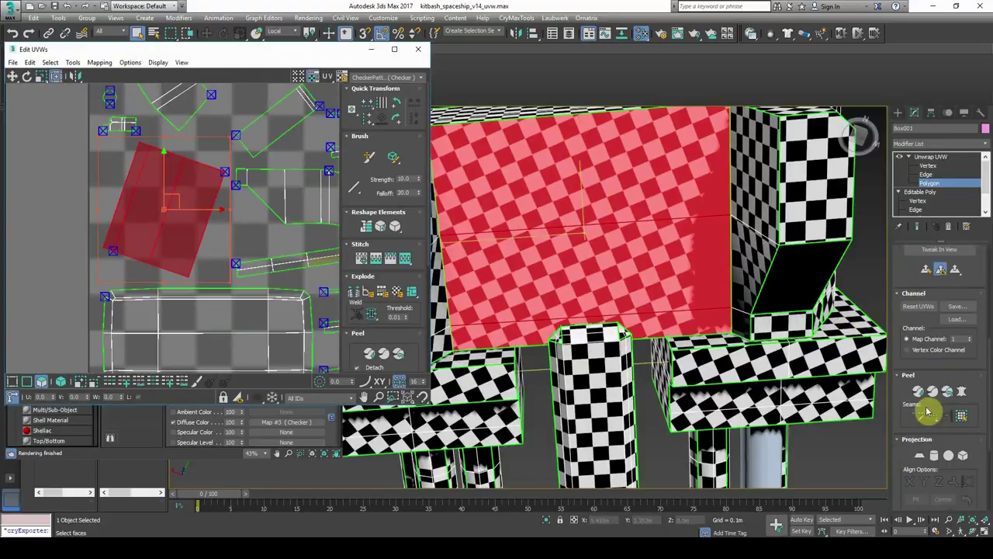
pyautogui.scroll(-1, 927, 411)
pyautogui.click(922, 378)
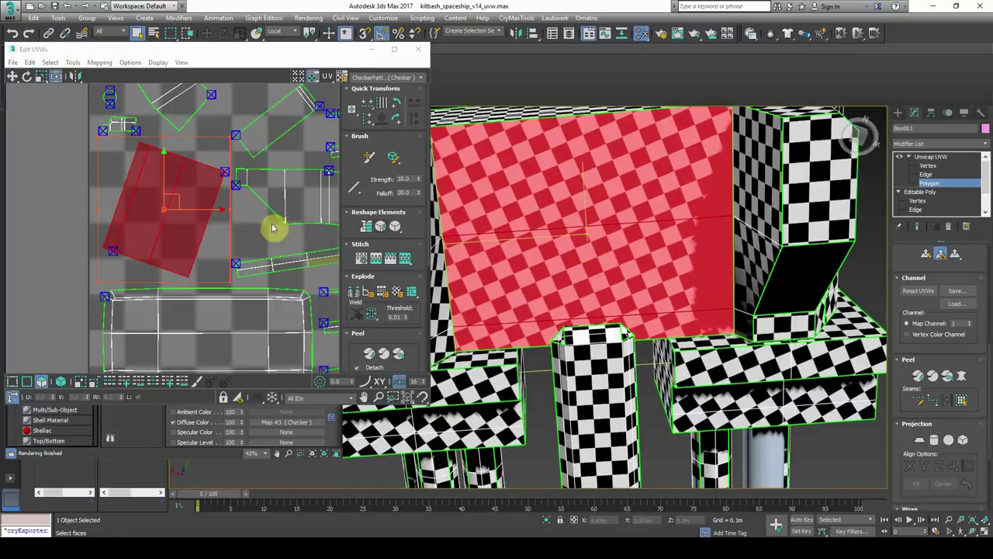
pyautogui.moveTo(159, 132); pyautogui.dragTo(133, 136)
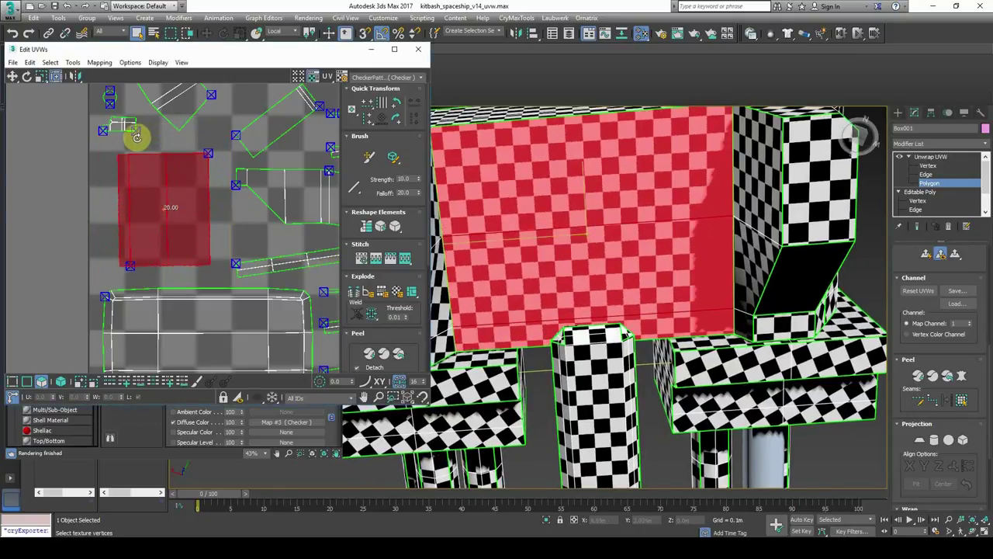
pyautogui.keyDown('alt'); pyautogui.moveTo(514, 195); pyautogui.dragTo(578, 180, button='middle'); pyautogui.keyUp('alt')
pyautogui.click(618, 170)
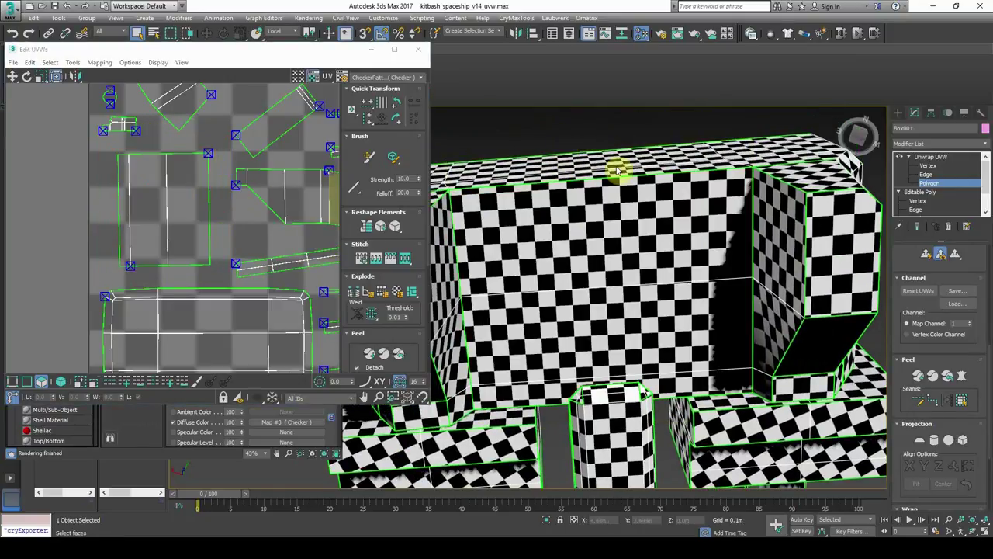
pyautogui.click(933, 184)
pyautogui.click(671, 141)
# - Select the top polygons of the raised stepped block beside the body and grow the selection over its sides
pyautogui.scroll(-3, 677, 159)
pyautogui.keyDown('alt'); pyautogui.moveTo(714, 226); pyautogui.dragTo(716, 275, button='middle'); pyautogui.keyUp('alt')
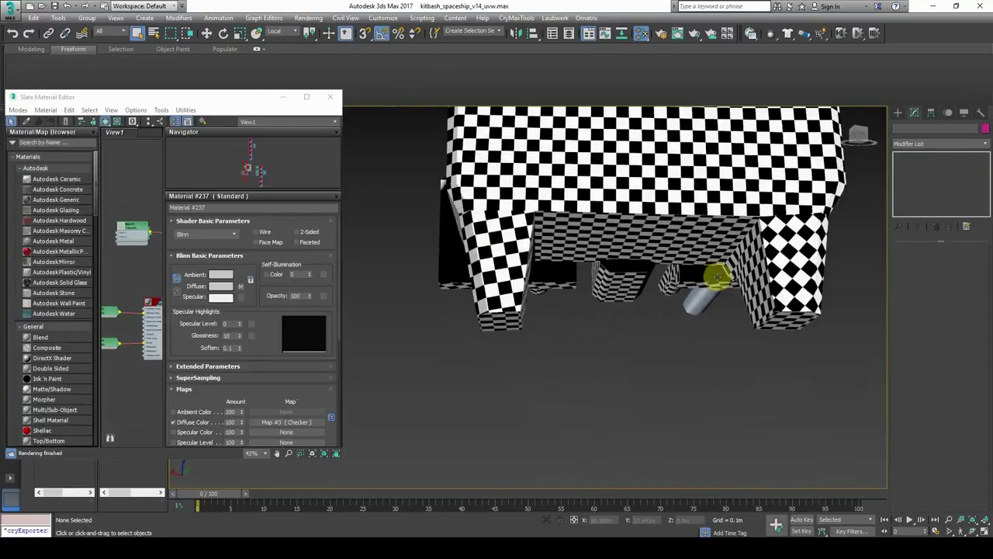
pyautogui.scroll(-3, 683, 266)
pyautogui.moveTo(629, 292); pyautogui.dragTo(585, 363, button='middle')
pyautogui.scroll(5, 585, 364)
pyautogui.moveTo(670, 289); pyautogui.dragTo(625, 284, button='middle')
pyautogui.click(625, 284)
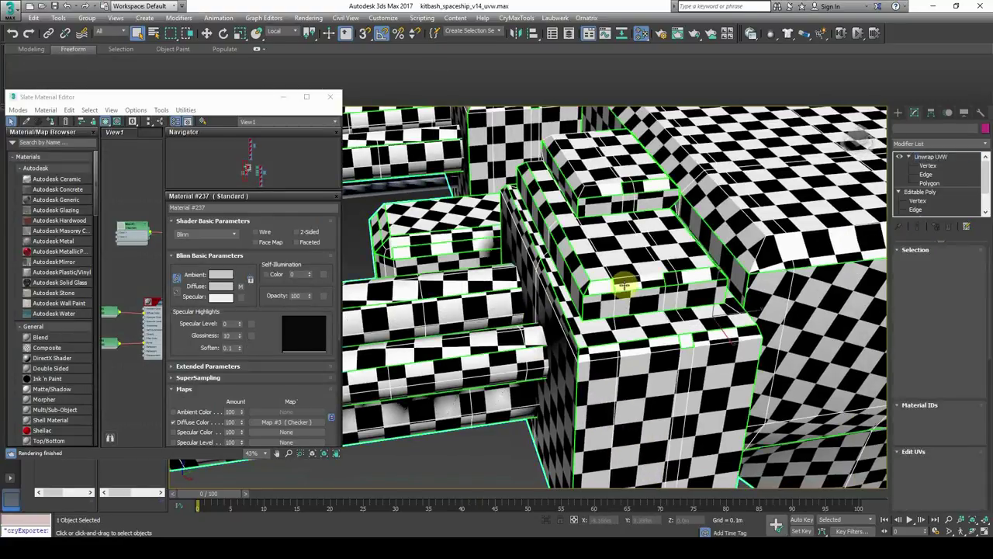
pyautogui.click(932, 185)
pyautogui.click(650, 262)
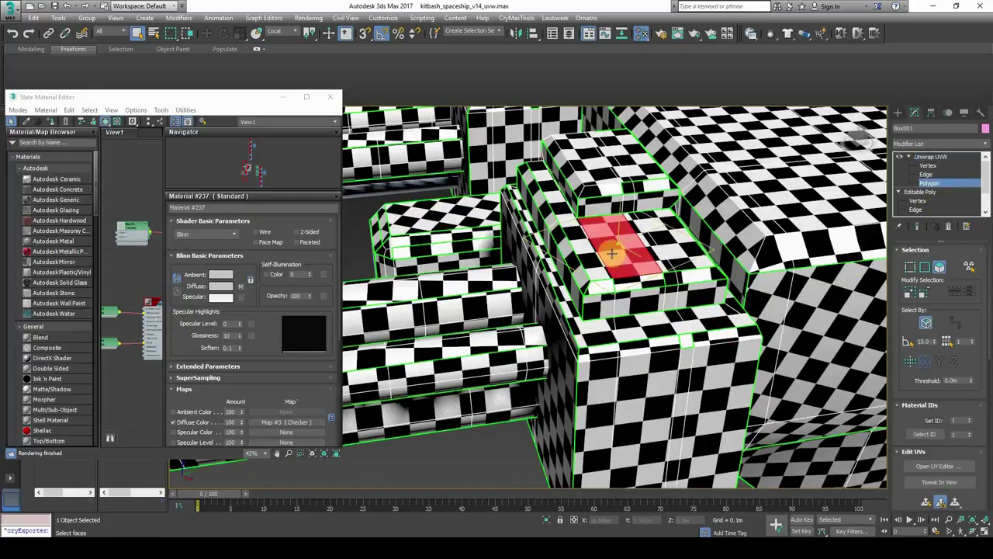
pyautogui.keyDown('ctrl'); pyautogui.click(574, 233); pyautogui.keyUp('ctrl')
pyautogui.click(913, 295)
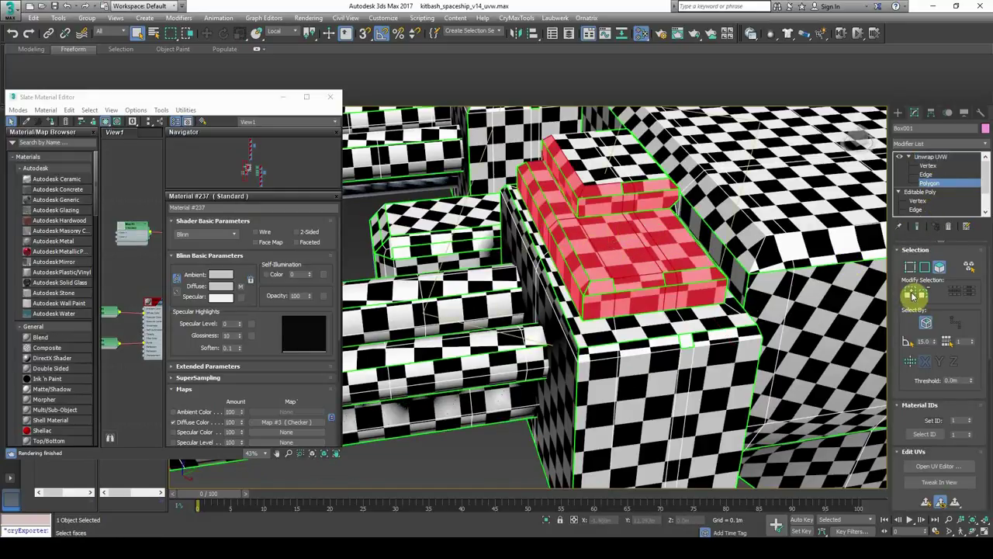
pyautogui.keyDown('alt'); pyautogui.moveTo(723, 288); pyautogui.dragTo(406, 290, button='middle'); pyautogui.keyUp('alt')
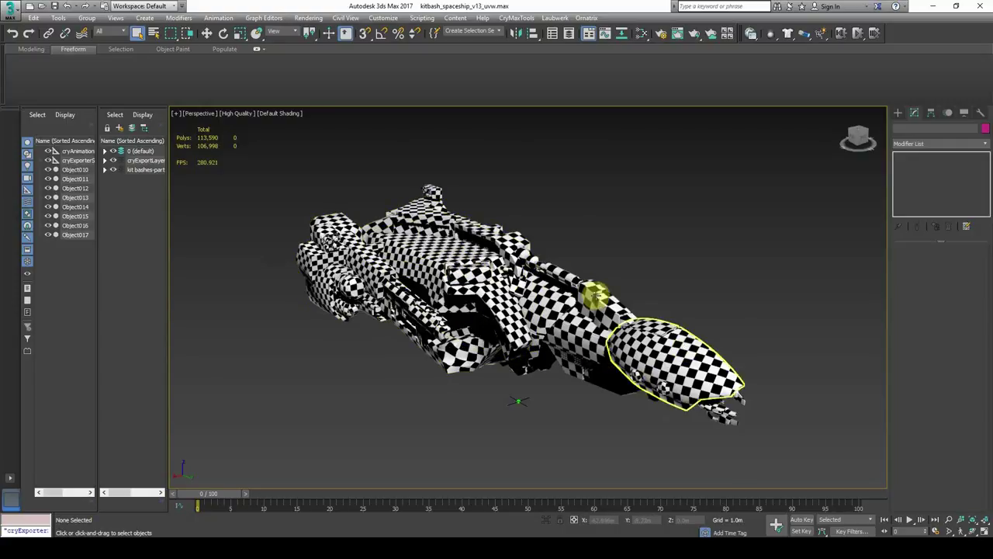
# - Select the rounded nose section of the complete spaceship in kitbash_spaceship_v13_uvw.max
pyautogui.click(627, 345)
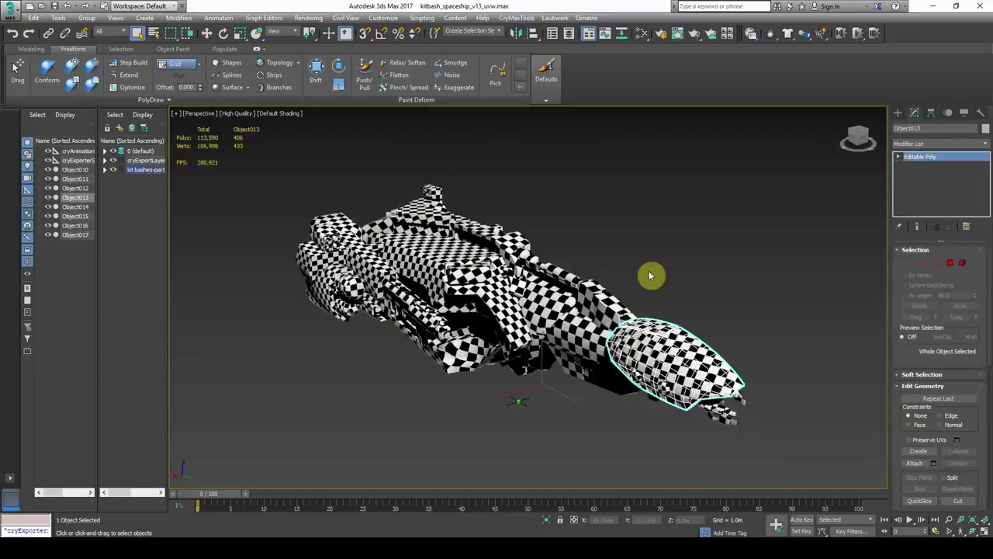
pyautogui.click(651, 270)
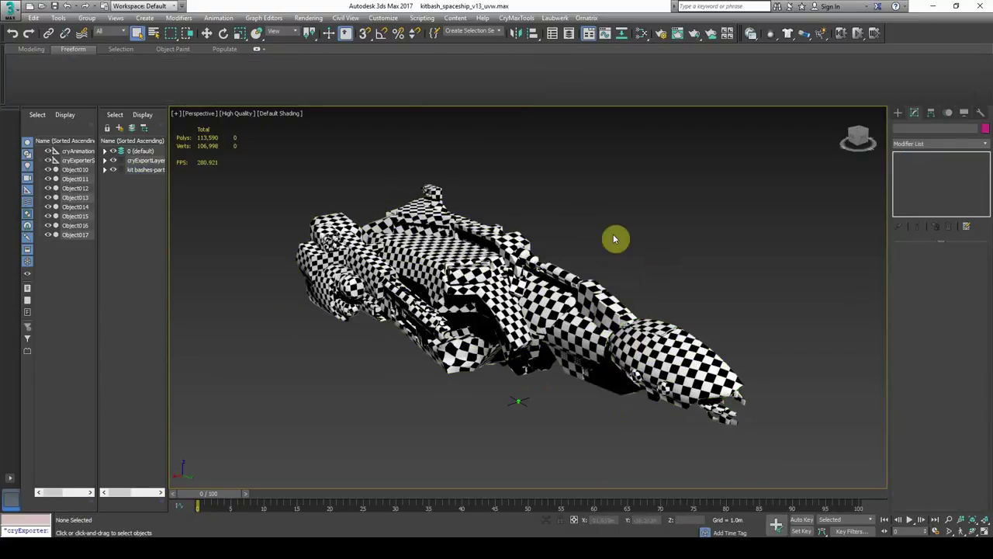
pyautogui.click(632, 343)
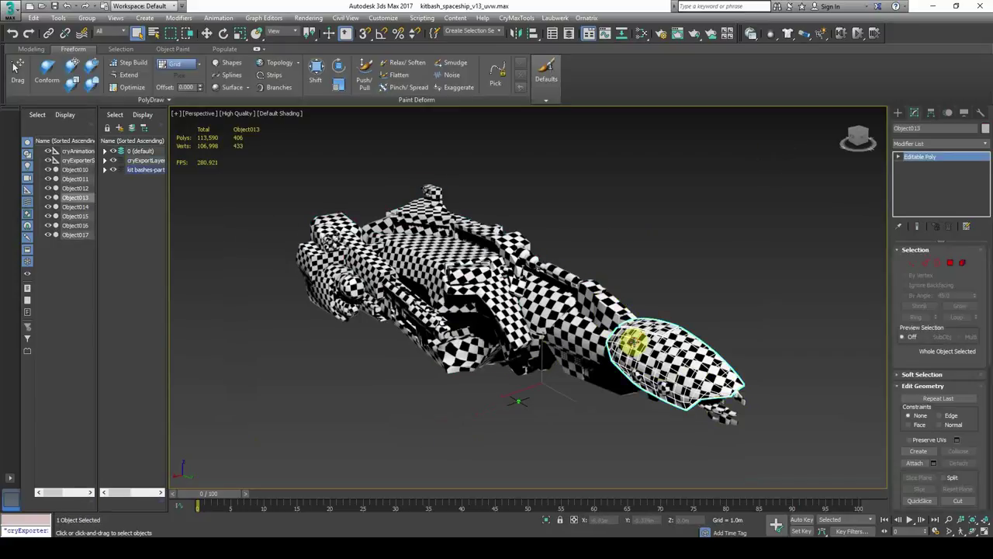
# - Attach the fuselage, body, wing and engine pieces to the nose section as a single editable poly
pyautogui.click(917, 463)
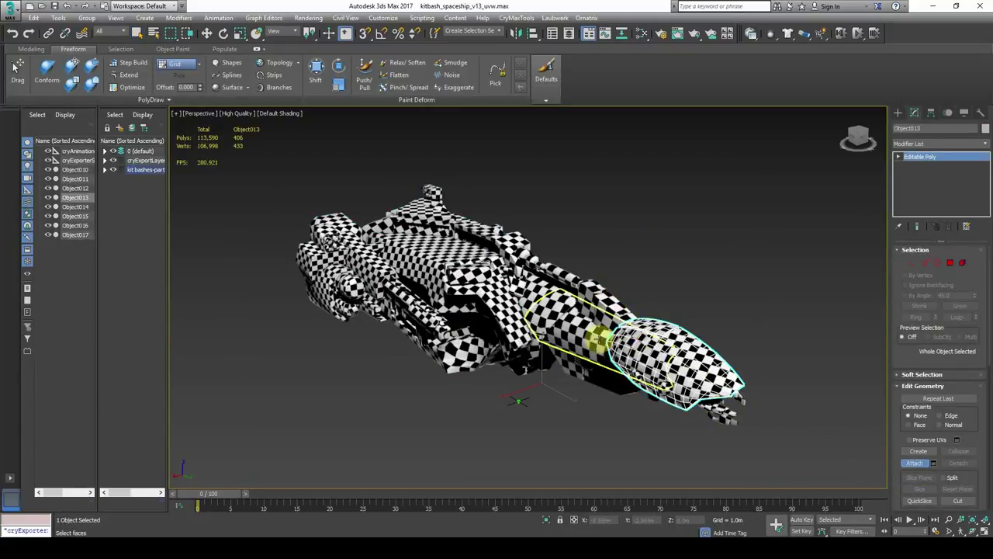
pyautogui.click(610, 310)
pyautogui.click(546, 308)
pyautogui.click(454, 242)
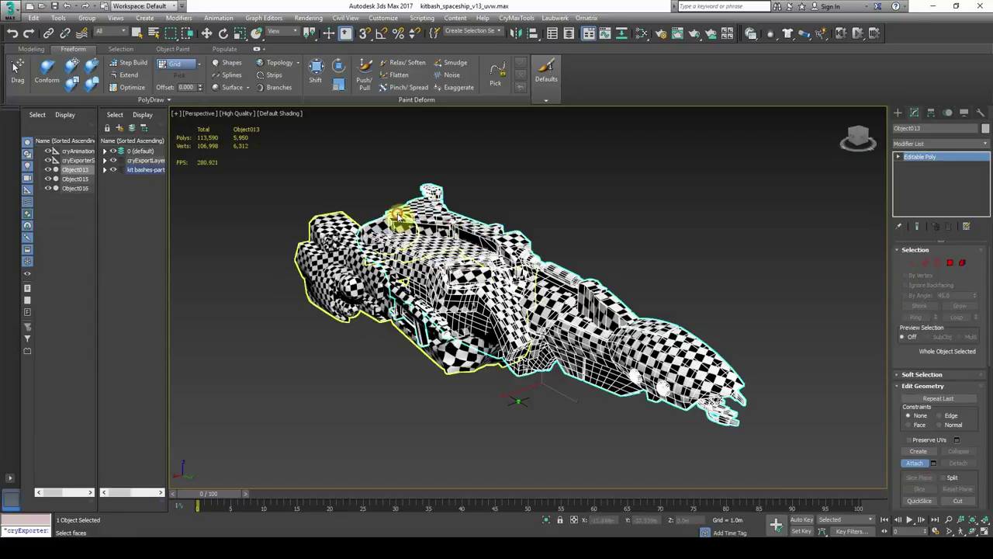
pyautogui.click(399, 255)
pyautogui.click(360, 264)
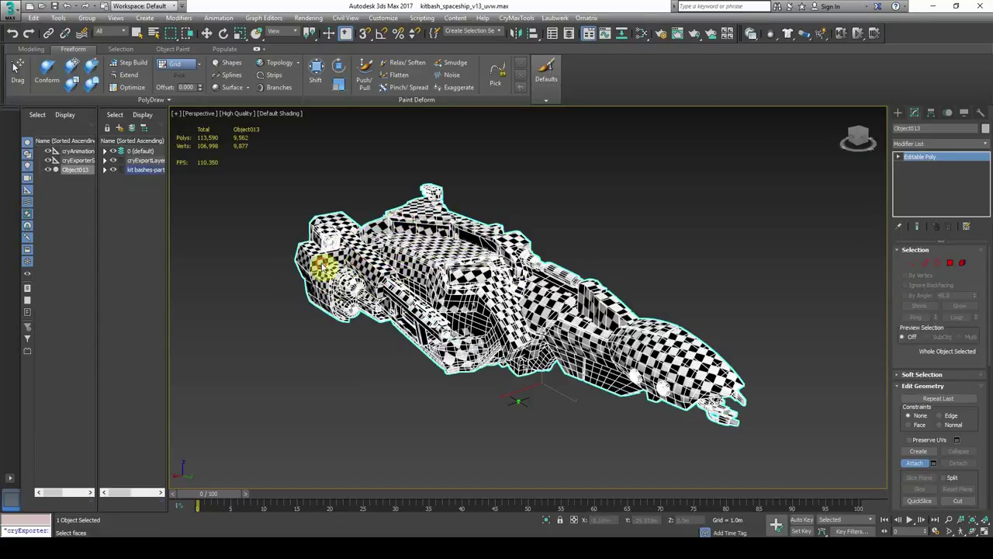
pyautogui.keyDown('alt'); pyautogui.moveTo(441, 301); pyautogui.dragTo(539, 330, button='middle'); pyautogui.keyUp('alt')
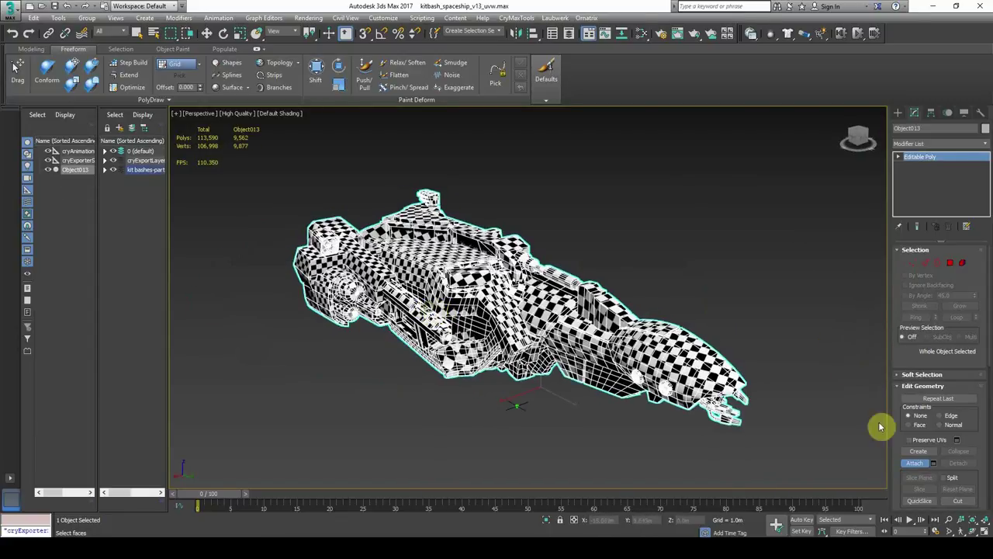
pyautogui.click(918, 461)
# - Add an Unwrap UVW modifier to the combined spaceship mesh, open the UV editor and clear the UV selection
pyautogui.click(932, 145)
pyautogui.scroll(-20, 935, 271)
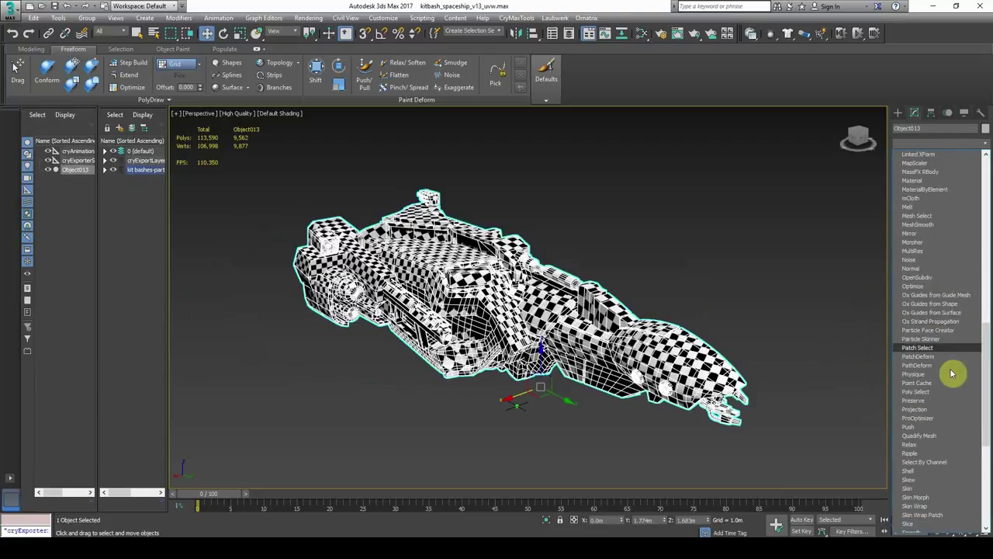
pyautogui.scroll(-2, 948, 474)
pyautogui.click(939, 443)
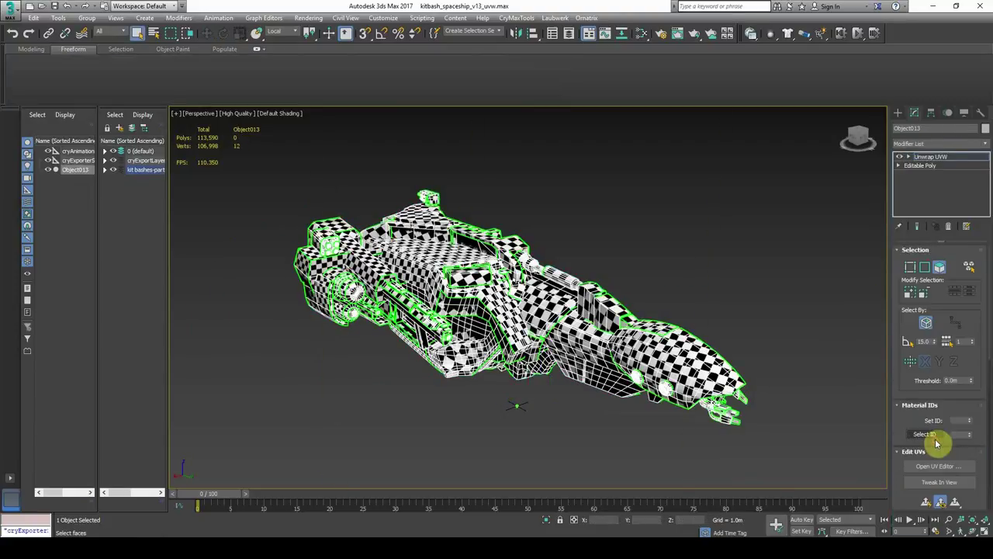
pyautogui.click(937, 466)
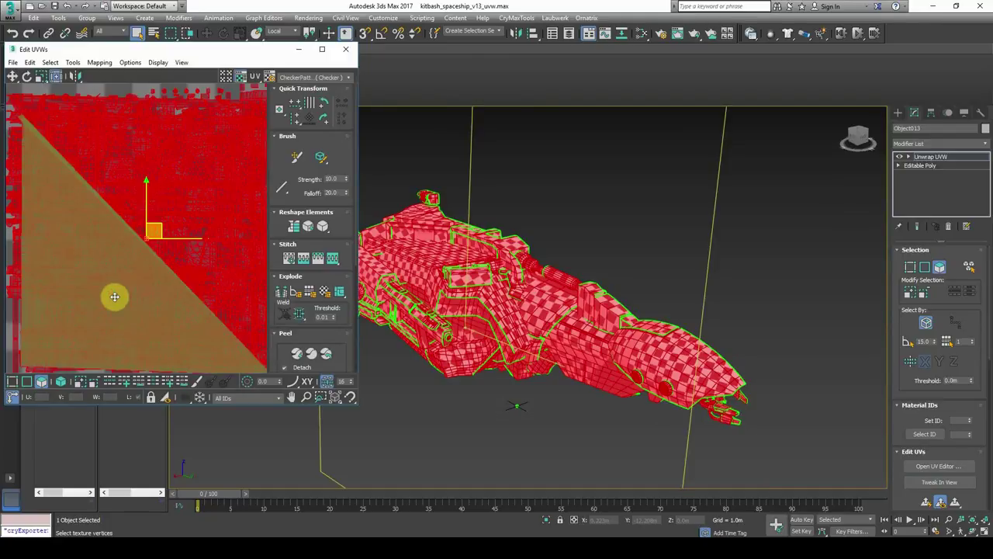
pyautogui.moveTo(113, 297); pyautogui.dragTo(119, 257, button='middle')
pyautogui.scroll(-3, 119, 257)
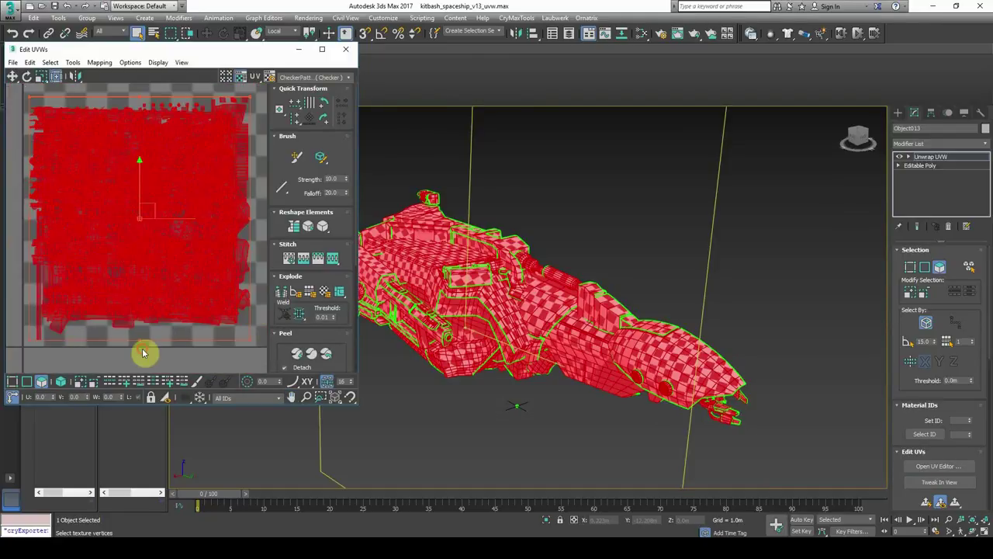
pyautogui.click(144, 351)
# - Examine the checker pattern and seams across the body, engines and wing of the combined spaceship
pyautogui.moveTo(161, 298); pyautogui.dragTo(159, 310, button='middle')
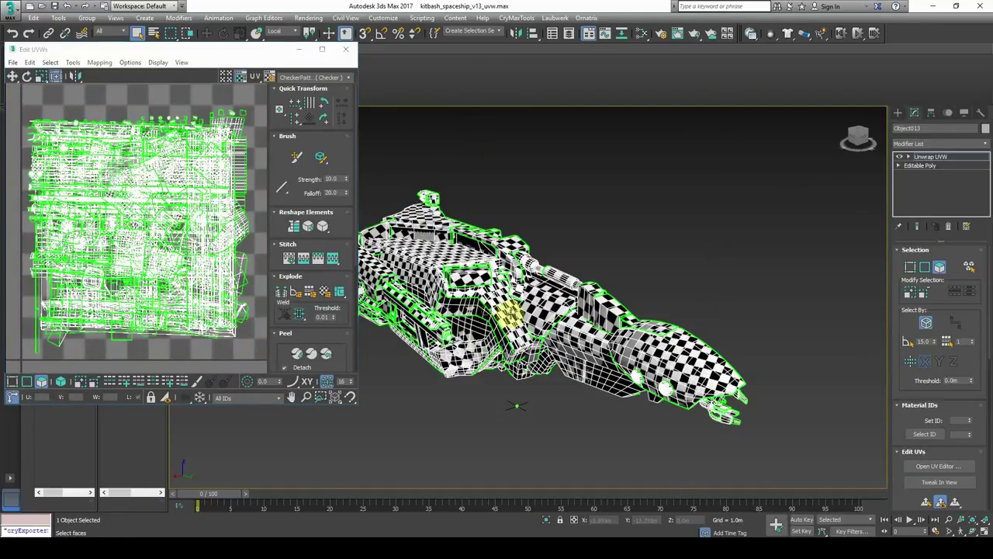
pyautogui.moveTo(512, 316); pyautogui.dragTo(581, 326, button='middle')
pyautogui.scroll(-2, 166, 243)
pyautogui.scroll(4, 601, 295)
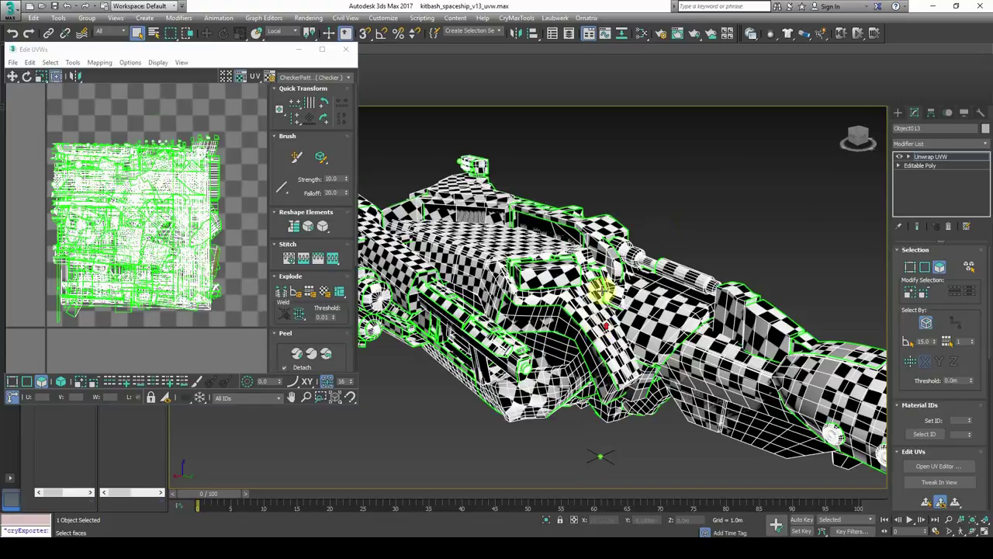
pyautogui.scroll(4, 570, 378)
pyautogui.moveTo(574, 376); pyautogui.dragTo(736, 381, button='middle')
pyautogui.scroll(-3, 652, 357)
pyautogui.moveTo(443, 205); pyautogui.dragTo(505, 248, button='middle')
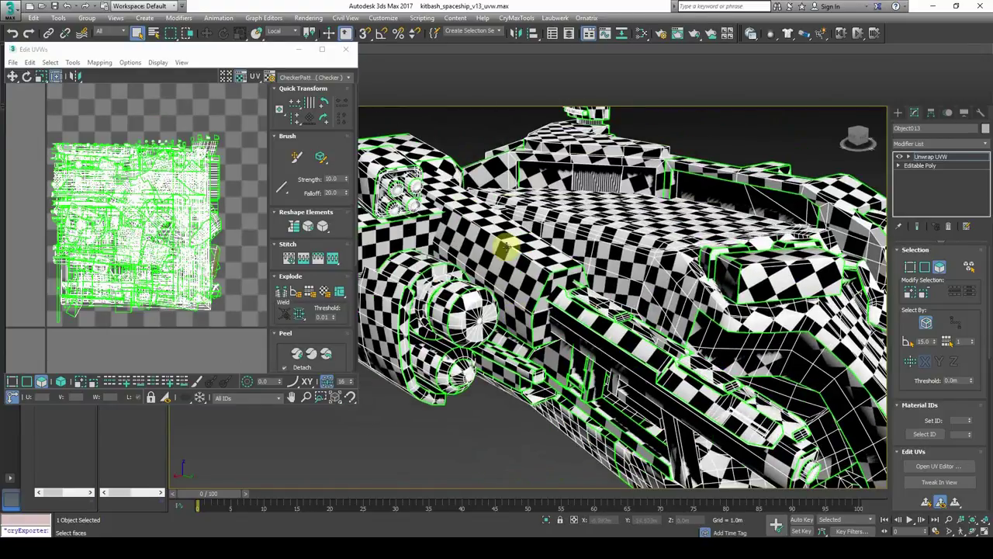
pyautogui.scroll(-3, 693, 305)
pyautogui.keyDown('alt'); pyautogui.moveTo(732, 480); pyautogui.dragTo(541, 400, button='middle'); pyautogui.keyUp('alt')
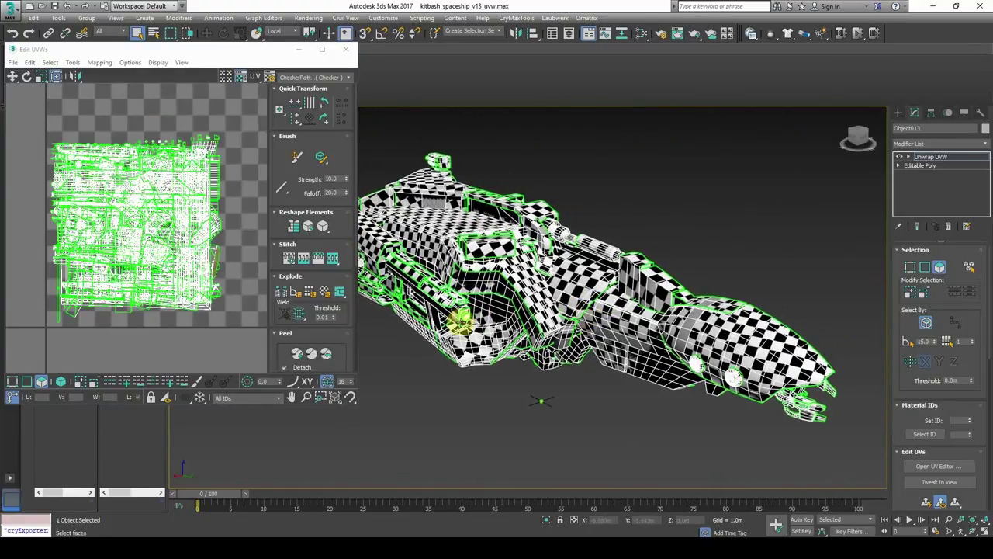
# - Select all UV shells and pack them with Recursive Packing and a padding of 0.001
pyautogui.moveTo(42, 129); pyautogui.dragTo(255, 365)
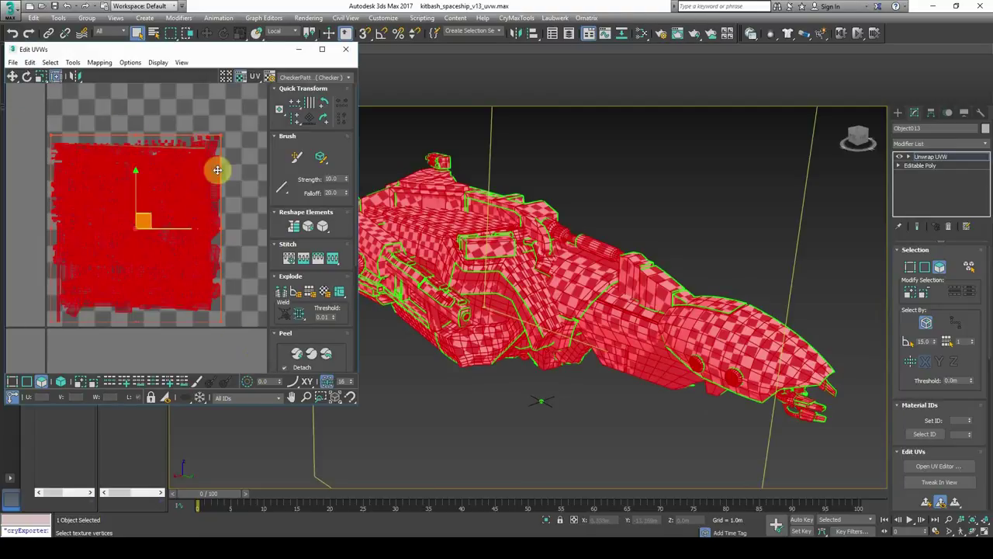
pyautogui.click(73, 62)
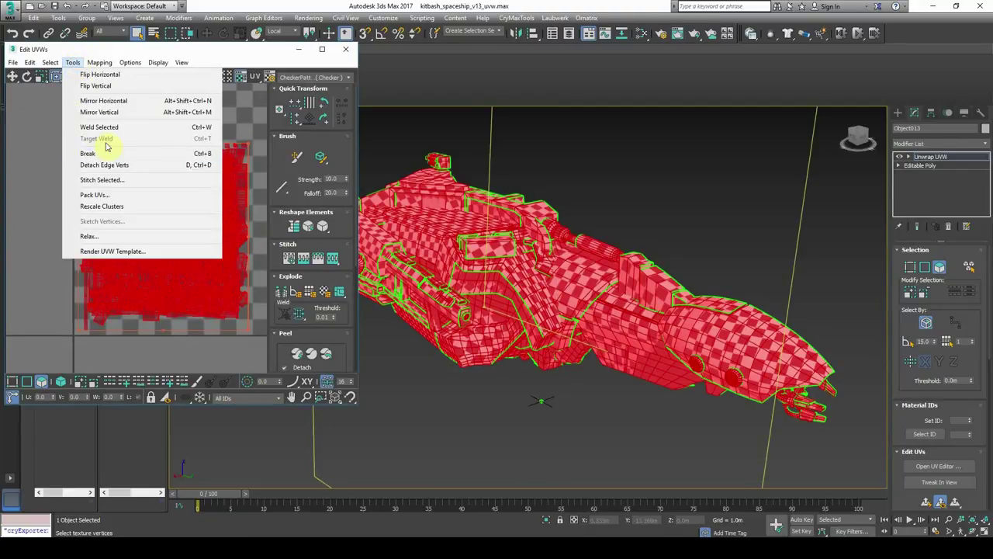
pyautogui.click(102, 183)
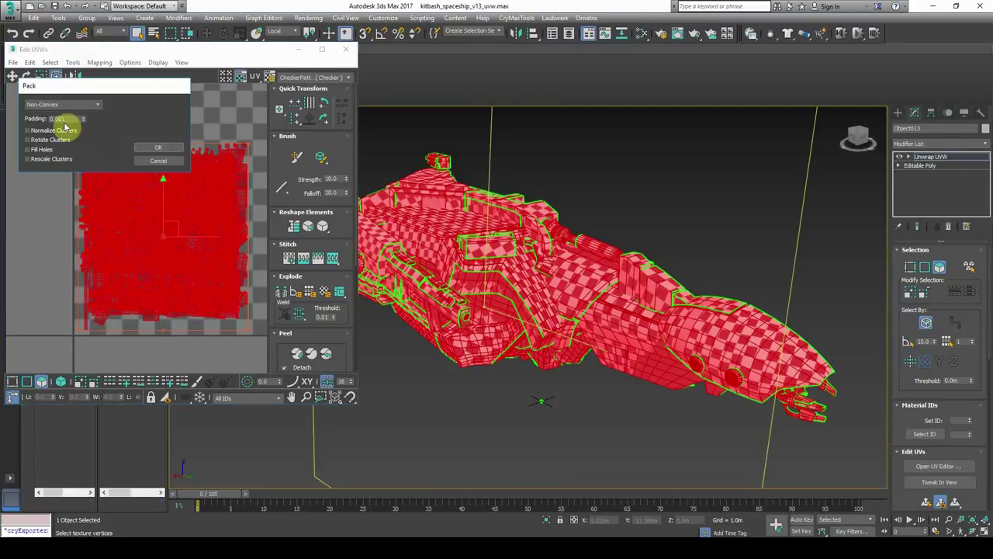
pyautogui.click(78, 104)
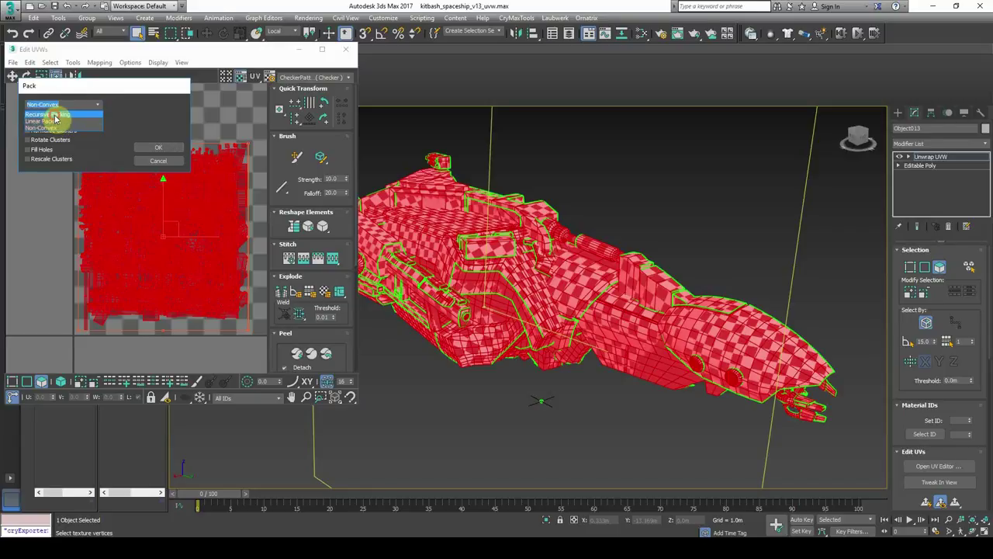
pyautogui.click(55, 115)
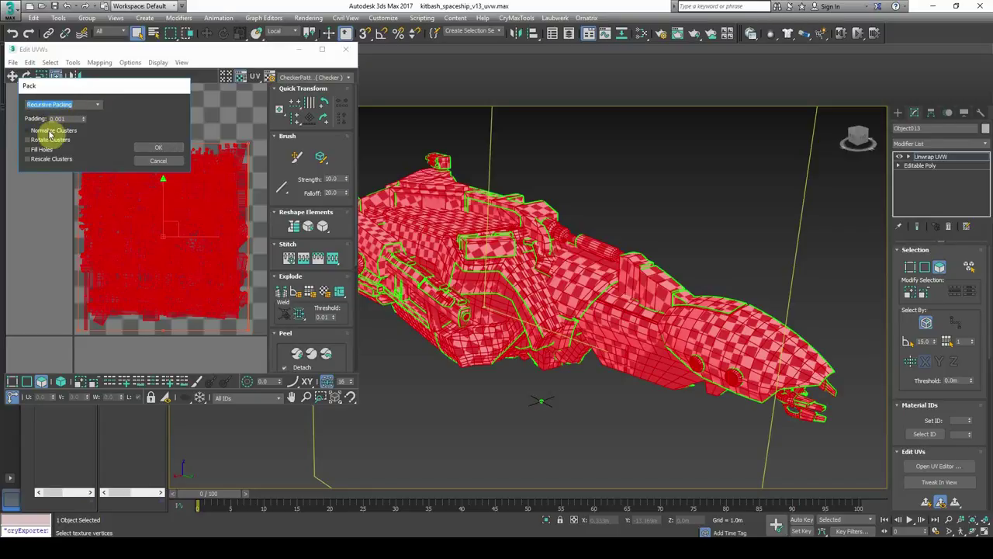
pyautogui.click(47, 132)
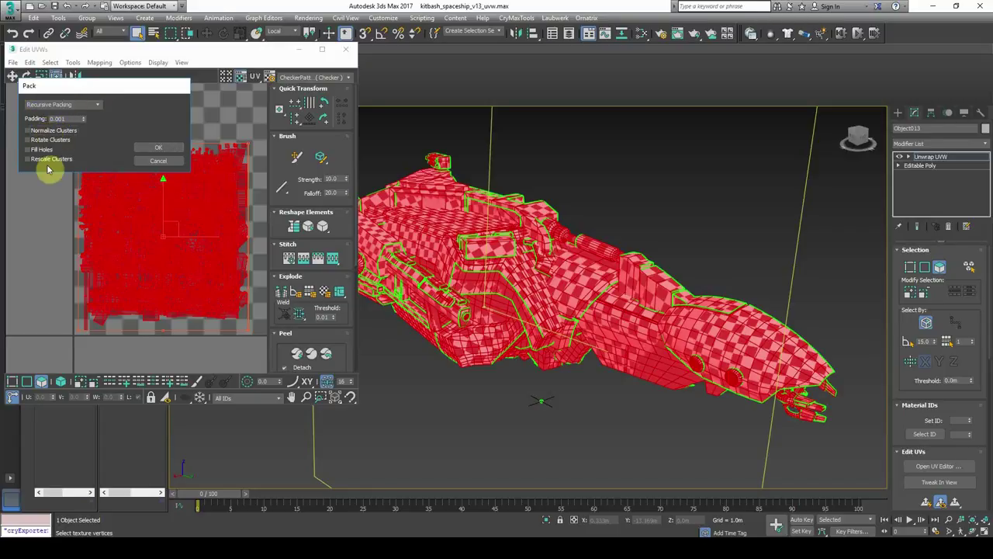
pyautogui.click(154, 150)
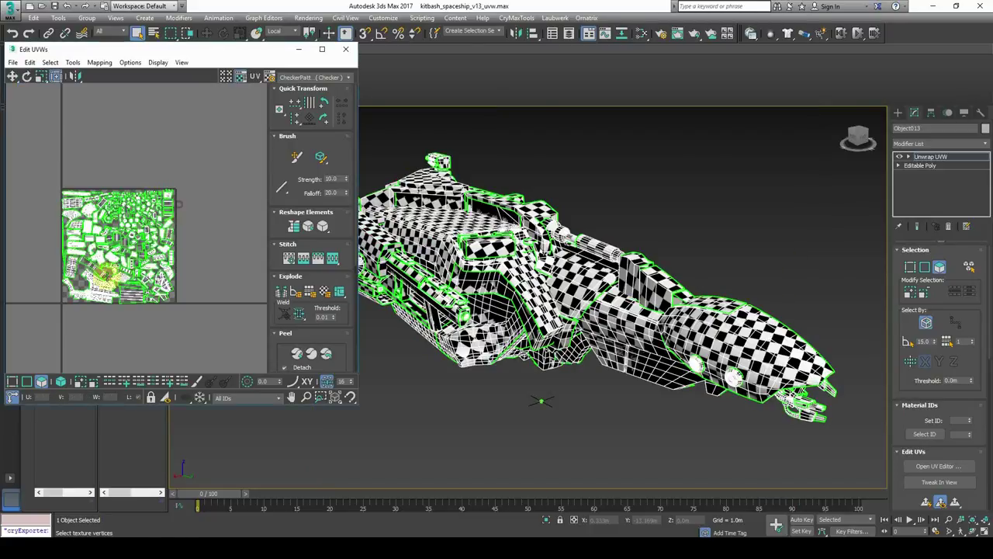
# - Inspect the packed UV shells and how they fill the UV tile
pyautogui.scroll(5, 104, 273)
pyautogui.scroll(-4, 117, 274)
pyautogui.moveTo(115, 274)
pyautogui.mouseDown(button='middle')
pyautogui.moveTo(103, 281)
pyautogui.moveTo(72, 269)
pyautogui.moveTo(106, 262)
pyautogui.mouseUp(button='middle')
pyautogui.scroll(2, 160, 243)
pyautogui.moveTo(220, 301); pyautogui.dragTo(187, 291, button='middle')
pyautogui.moveTo(221, 177); pyautogui.dragTo(251, 177, button='middle')
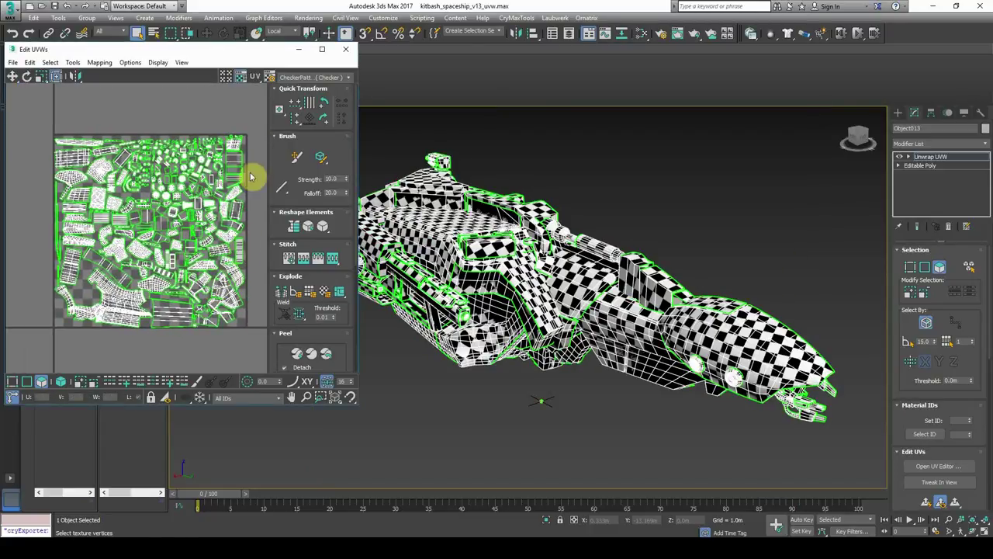
pyautogui.moveTo(491, 358); pyautogui.dragTo(489, 359, button='middle')
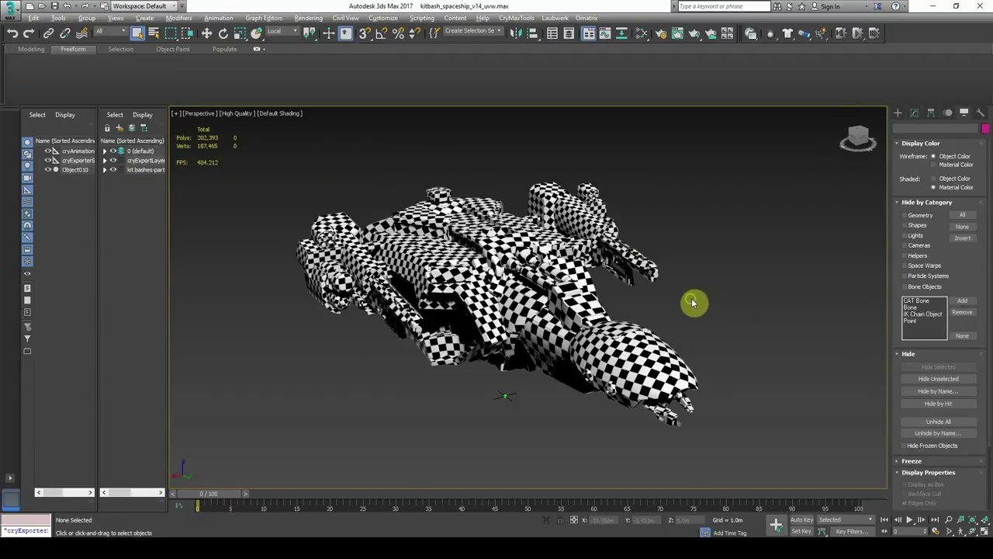
# - Check the polygon count of the complete mirrored spaceship in kitbash_spaceship_v14_uvw.max, and deselect it
pyautogui.keyDown('alt'); pyautogui.moveTo(693, 303); pyautogui.dragTo(582, 298, button='middle'); pyautogui.keyUp('alt')
pyautogui.click(569, 264)
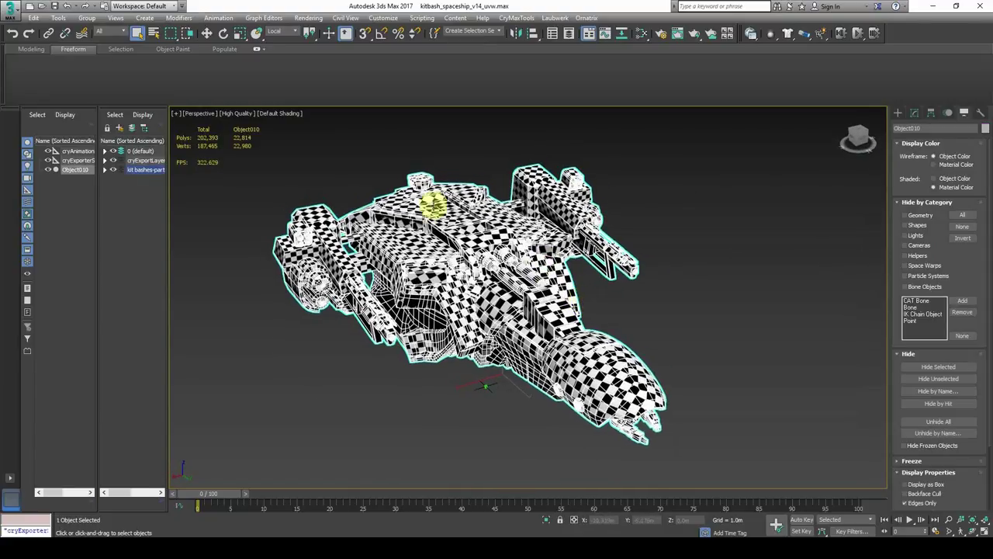
pyautogui.click(247, 146)
pyautogui.keyDown('alt'); pyautogui.moveTo(247, 146); pyautogui.dragTo(210, 277, button='middle'); pyautogui.keyUp('alt')
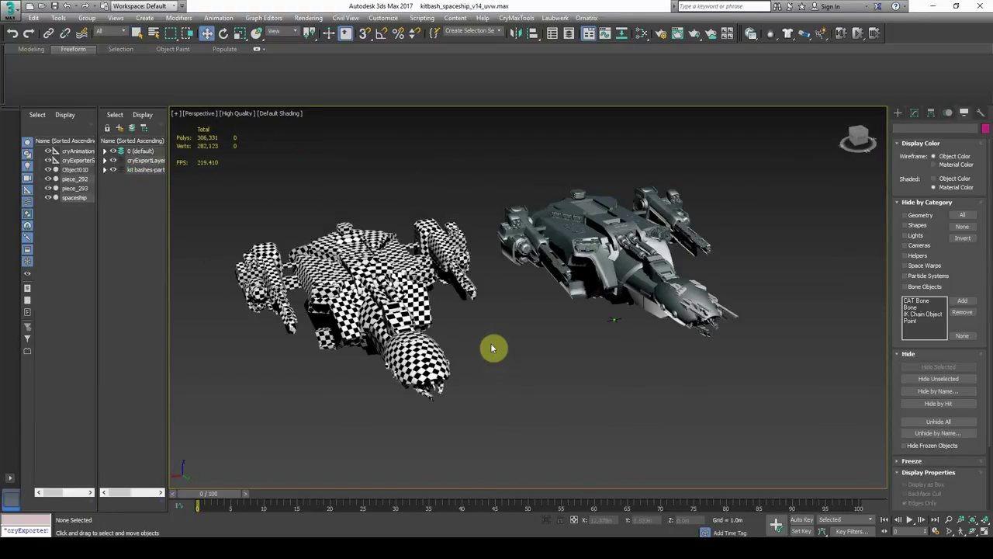
# - Undo the sideways move of the checkered low-poly spaceship beside the high-poly one
pyautogui.click(388, 293)
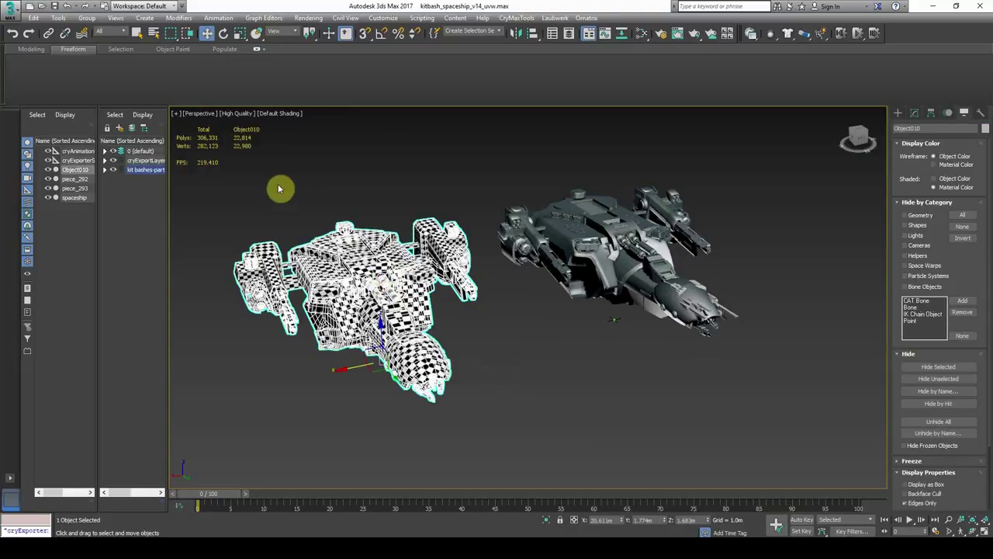
pyautogui.click(520, 221)
pyautogui.click(590, 331)
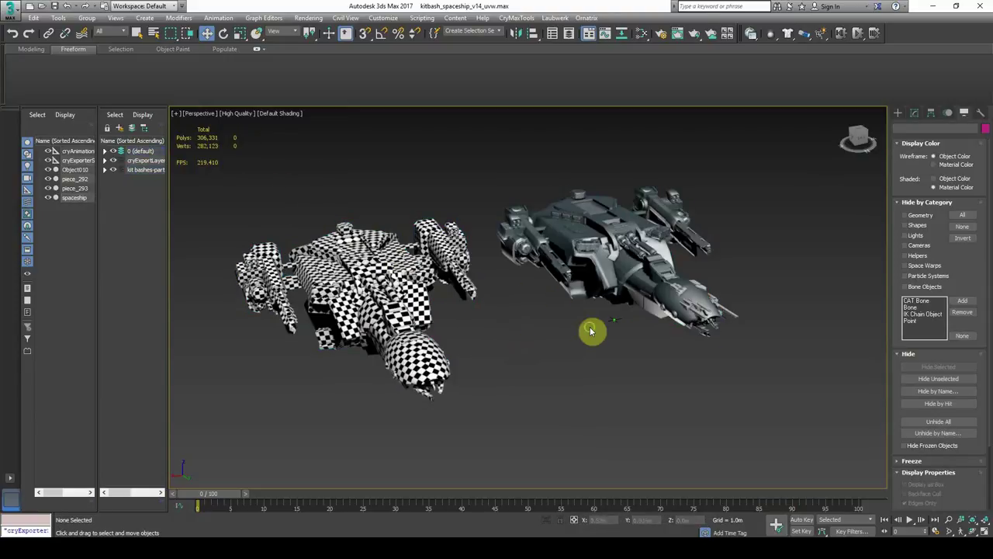
pyautogui.keyDown('alt'); pyautogui.moveTo(590, 331); pyautogui.dragTo(606, 333, button='middle'); pyautogui.keyUp('alt')
pyautogui.hotkey('ctrl', 'z')
pyautogui.hotkey('ctrl', 'z')
pyautogui.hotkey('ctrl', 'z')
pyautogui.hotkey('ctrl', 'z')
pyautogui.hotkey('ctrl', 'z')
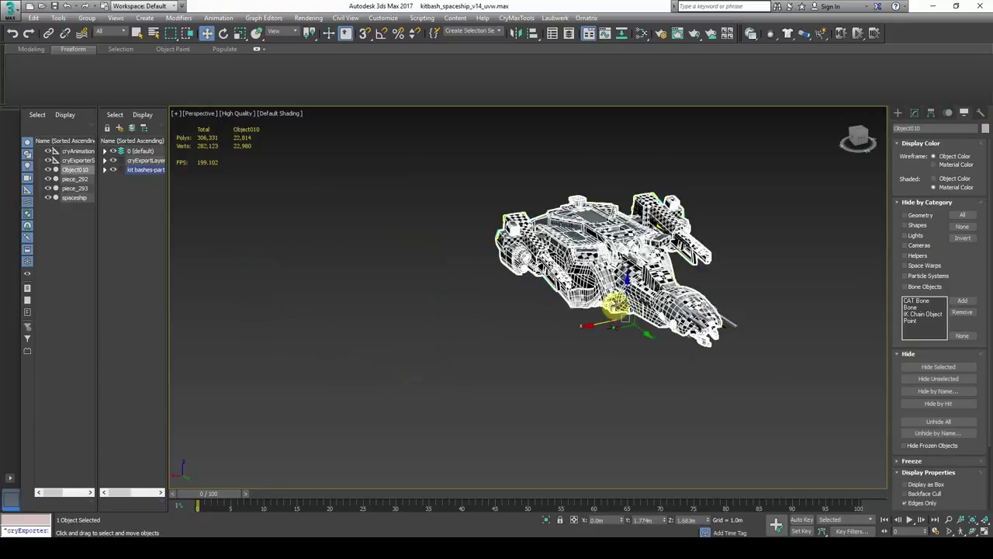
# - Move the high-poly spaceship along X to about 19.95 m, beside the checkered low-poly ship, and deselect it
pyautogui.click(589, 225)
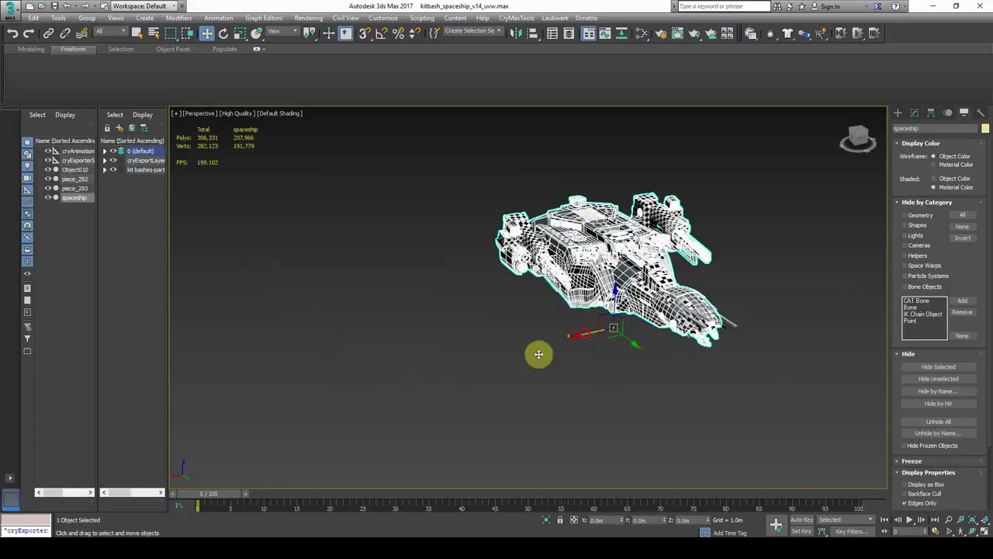
pyautogui.moveTo(536, 350); pyautogui.dragTo(357, 406)
pyautogui.click(558, 442)
pyautogui.moveTo(607, 417)
pyautogui.mouseDown(button='middle')
pyautogui.moveTo(599, 417)
pyautogui.moveTo(609, 419)
pyautogui.mouseUp(button='middle')
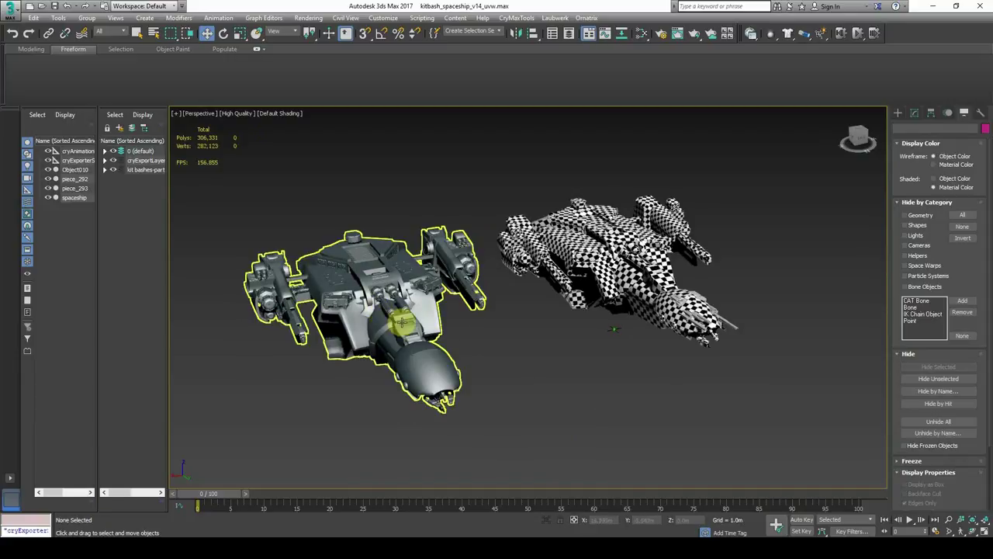
# - Compare the polygon counts of the high-poly spaceship and the checkered low-poly version
pyautogui.click(399, 324)
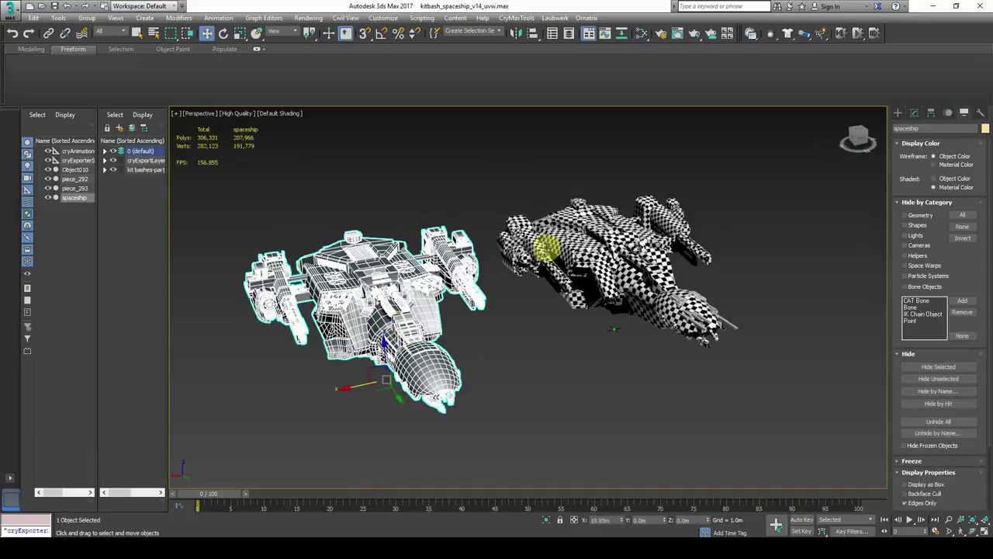
pyautogui.click(623, 273)
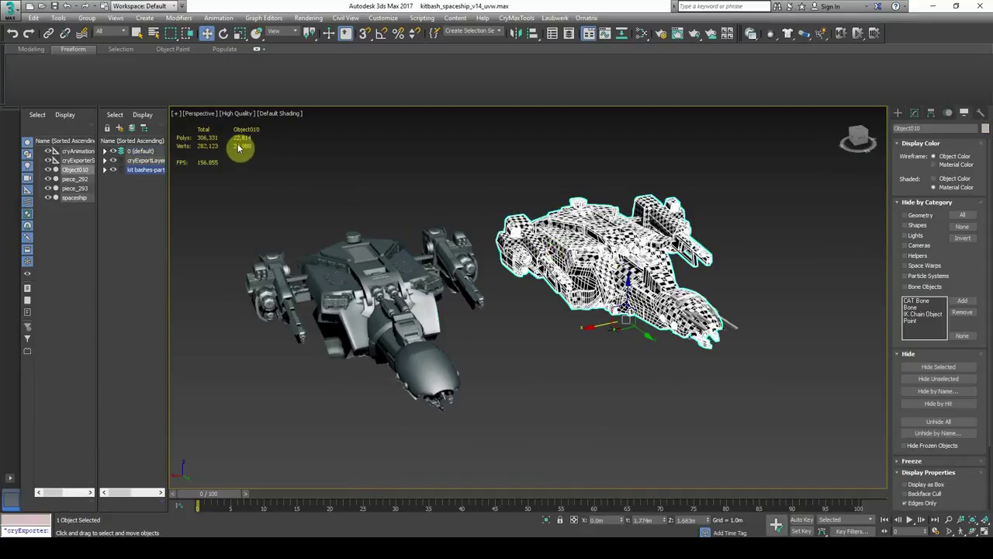
pyautogui.click(530, 379)
# - Select the high-poly spaceship and reset its X position to 0 m
pyautogui.click(377, 298)
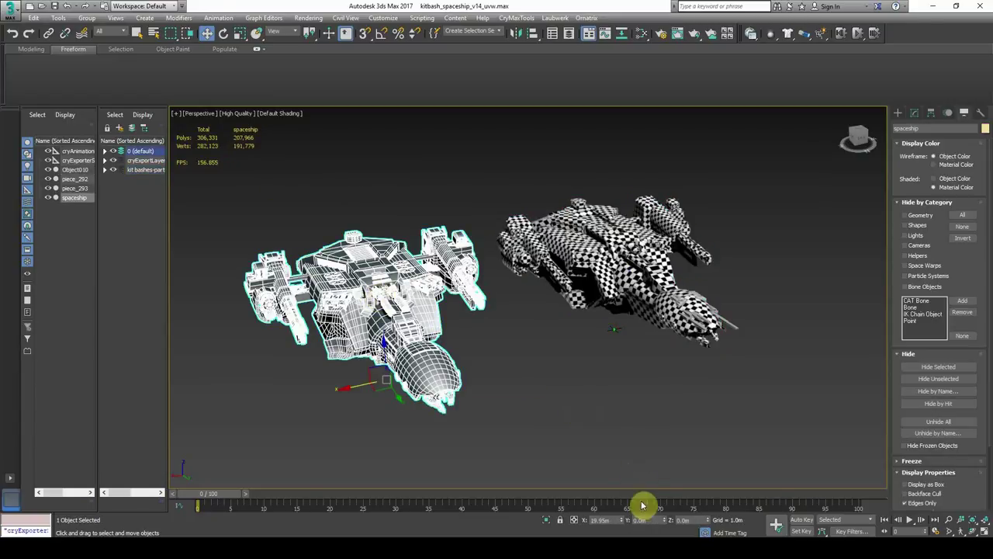
pyautogui.rightClick(622, 521)
pyautogui.press('z')
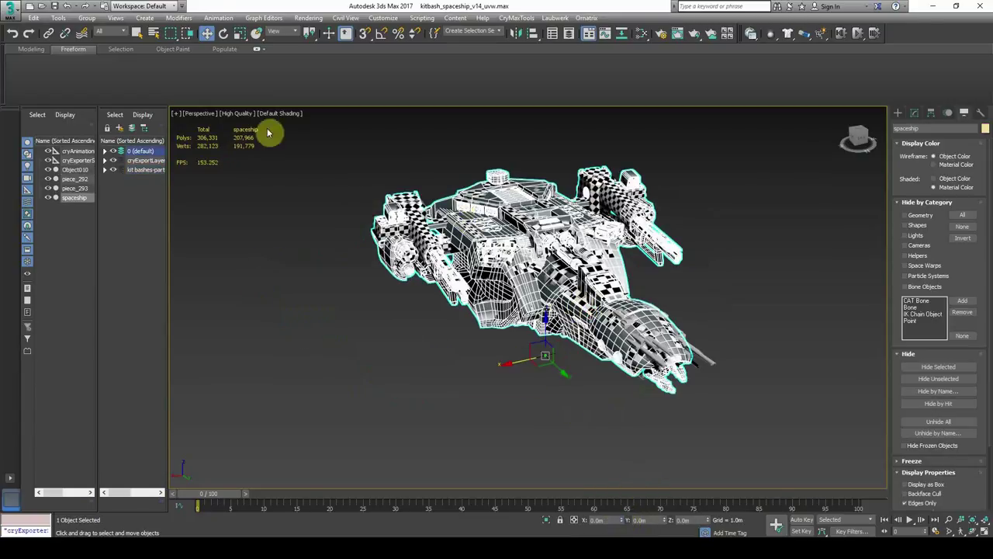
# - Start exporting only the selected high-poly spaceship with Export Selected
pyautogui.click(11, 11)
pyautogui.moveTo(36, 176)
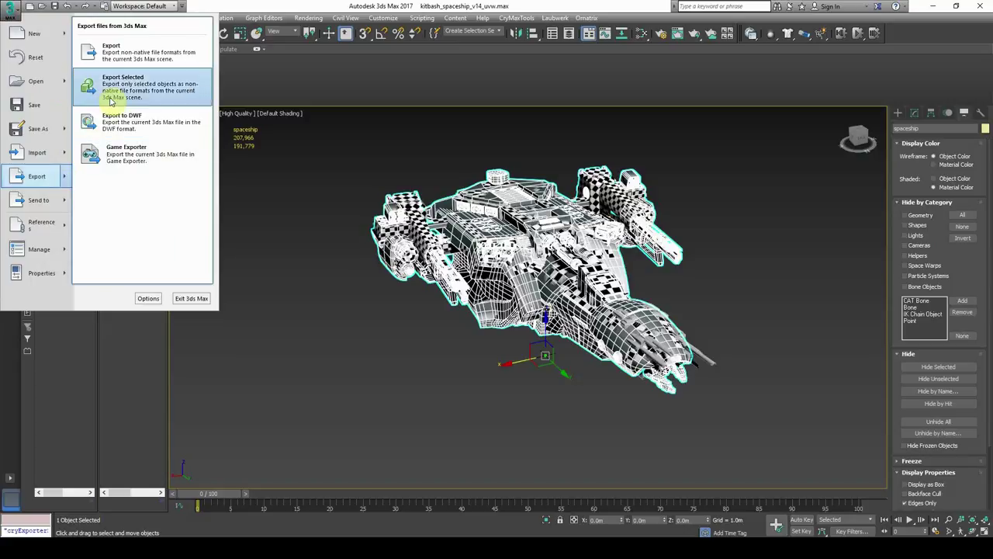
pyautogui.click(112, 101)
pyautogui.click(140, 223)
pyautogui.click(135, 233)
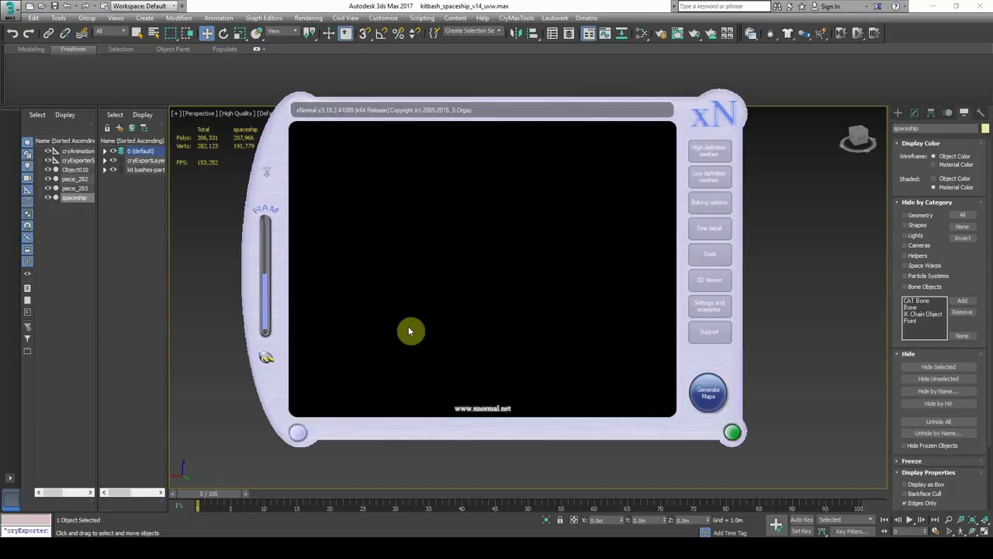
# - Switch to xNormal, show the high-definition mesh list and open the file browser for adding high-definition models
pyautogui.click(720, 157)
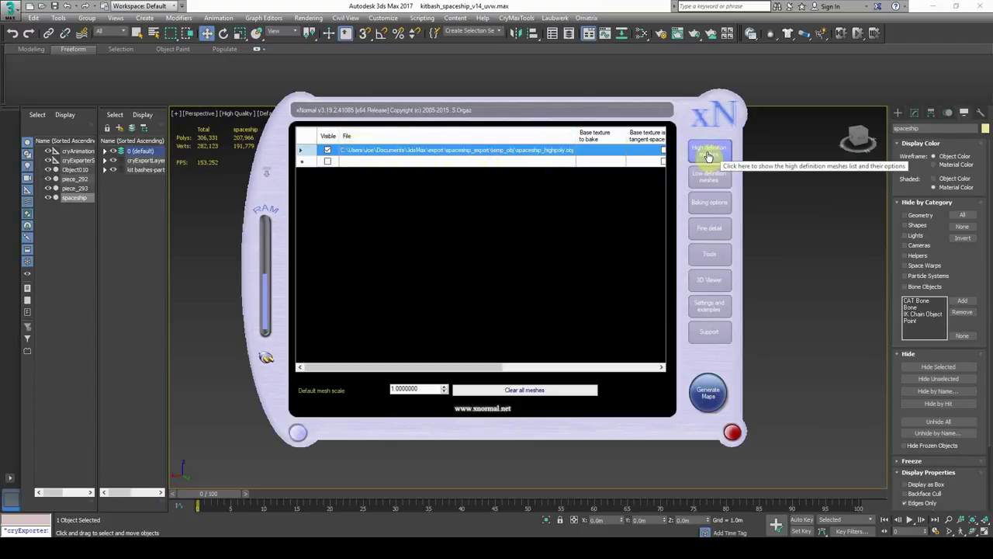
pyautogui.rightClick(504, 149)
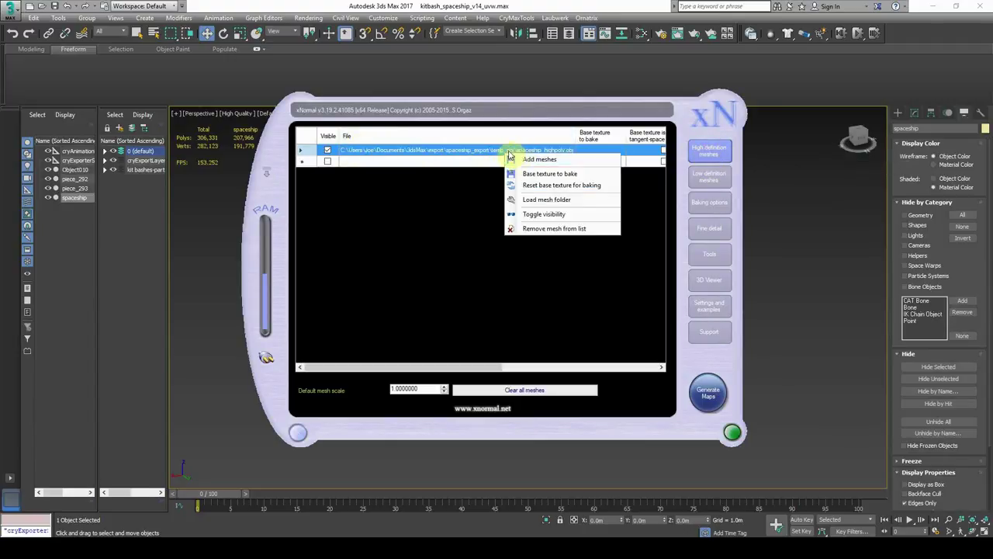
pyautogui.click(496, 151)
pyautogui.rightClick(557, 148)
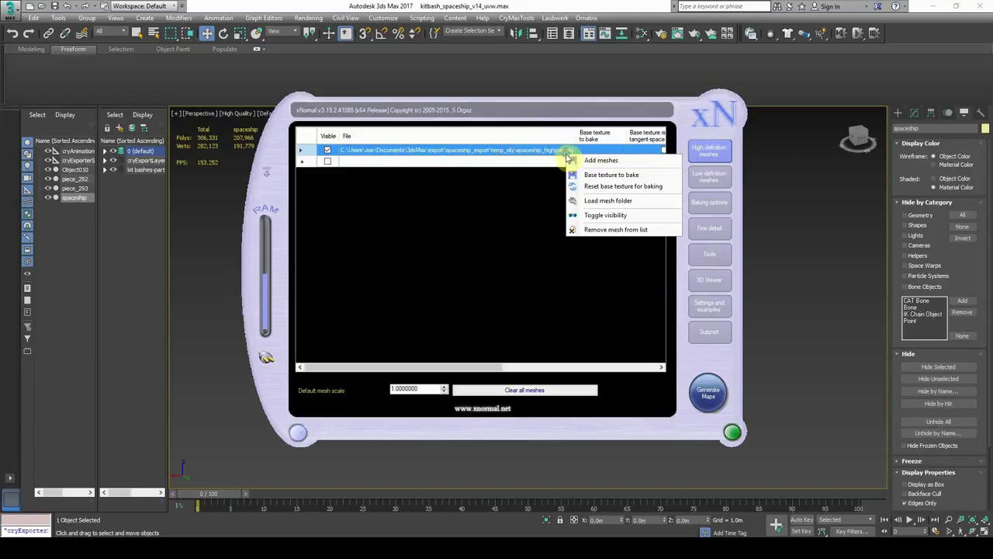
pyautogui.click(593, 161)
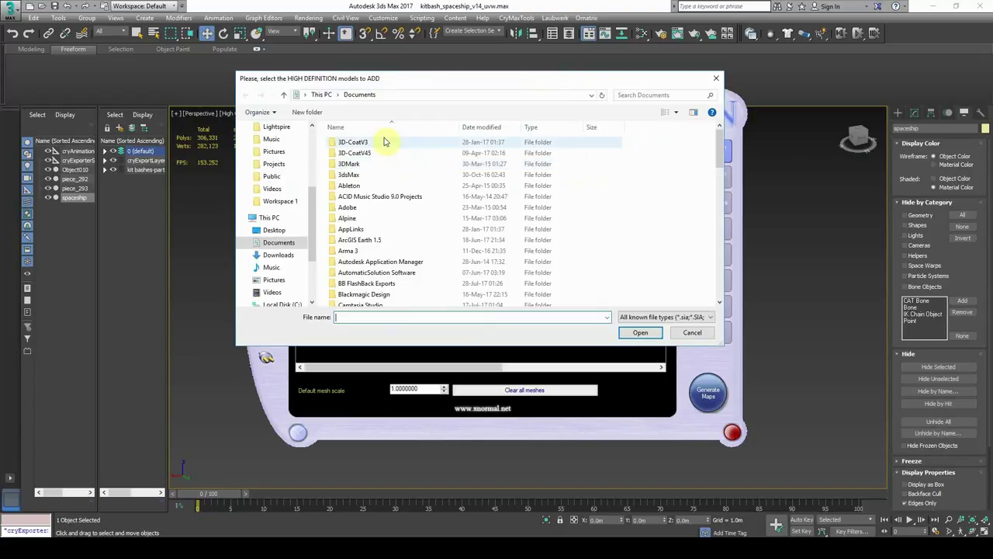
pyautogui.click(716, 78)
# - Show the low-definition mesh list and the options for adding meshes to it
pyautogui.click(709, 177)
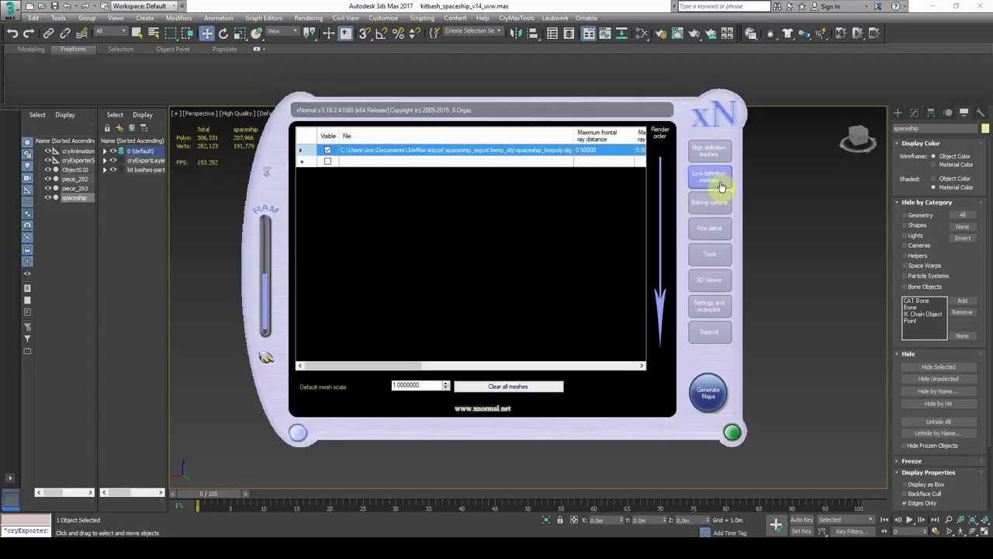
pyautogui.rightClick(491, 151)
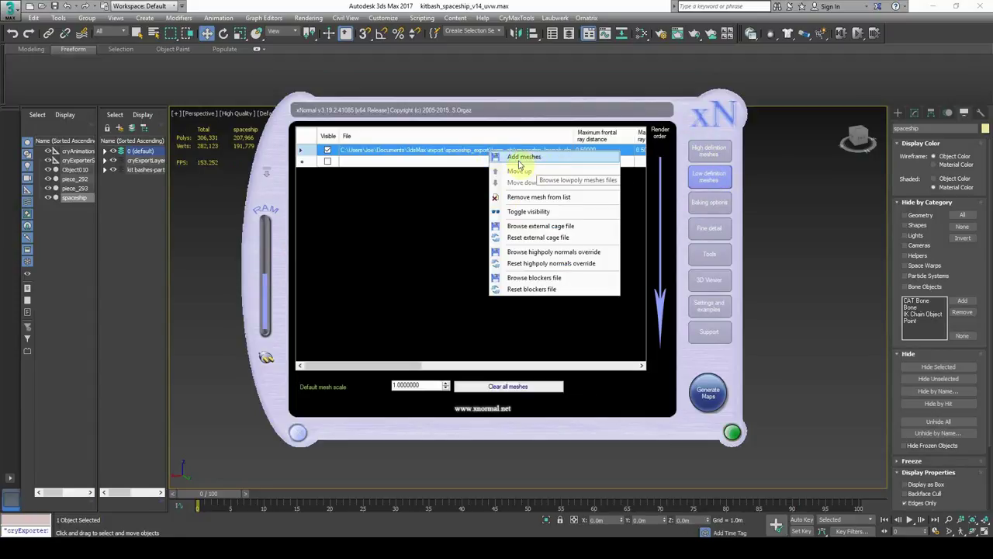
pyautogui.click(446, 183)
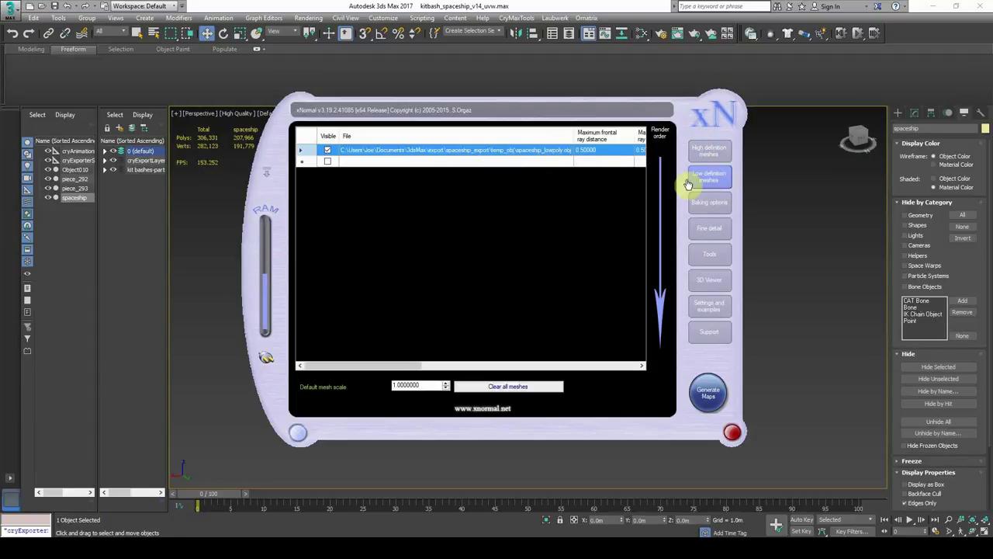
# - Set the first map size value to 4096 in the baking options and generate the maps
pyautogui.click(703, 204)
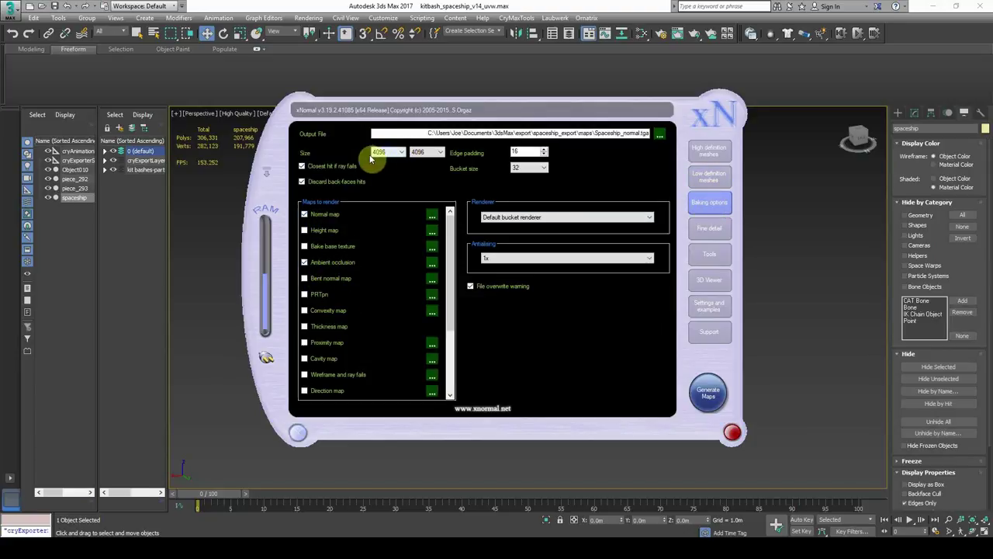
pyautogui.click(397, 153)
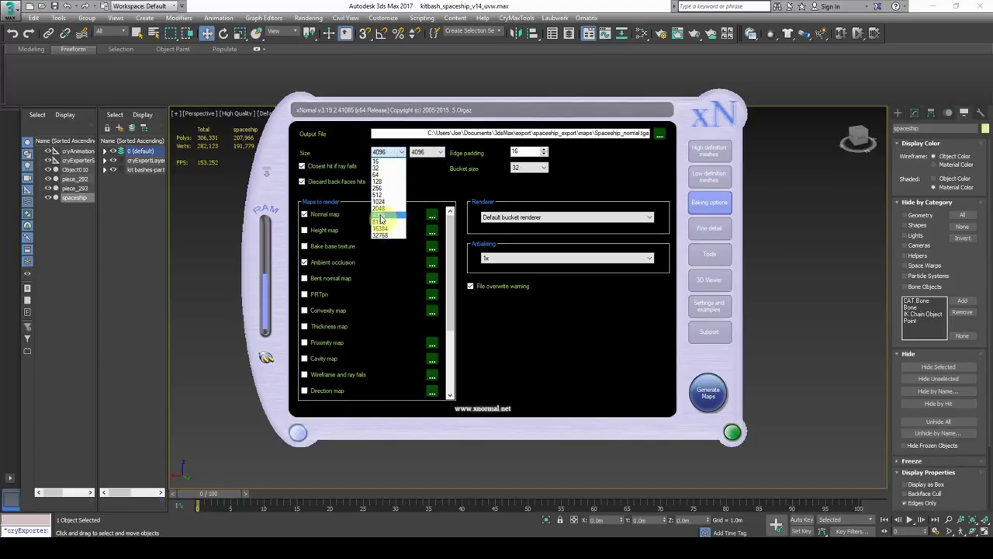
pyautogui.click(380, 217)
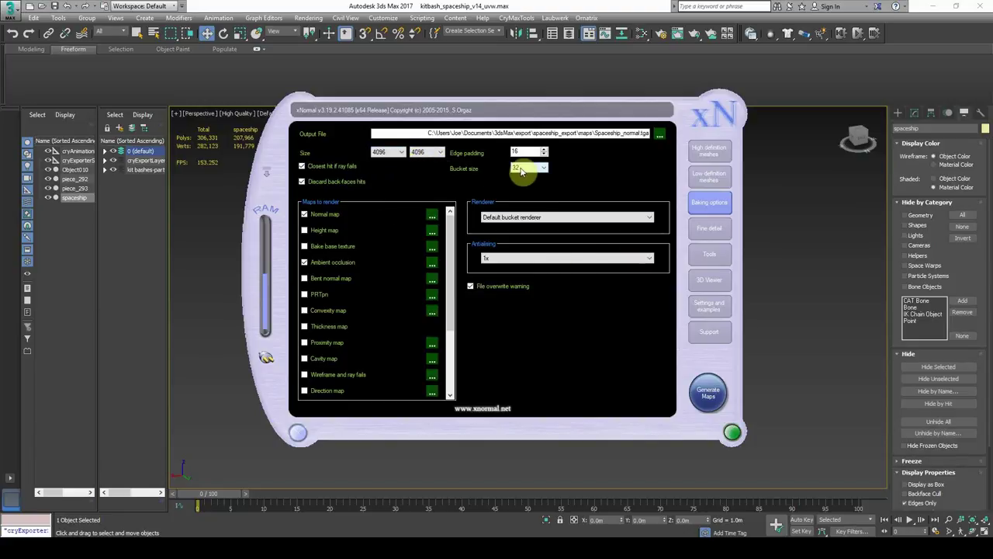
pyautogui.click(707, 397)
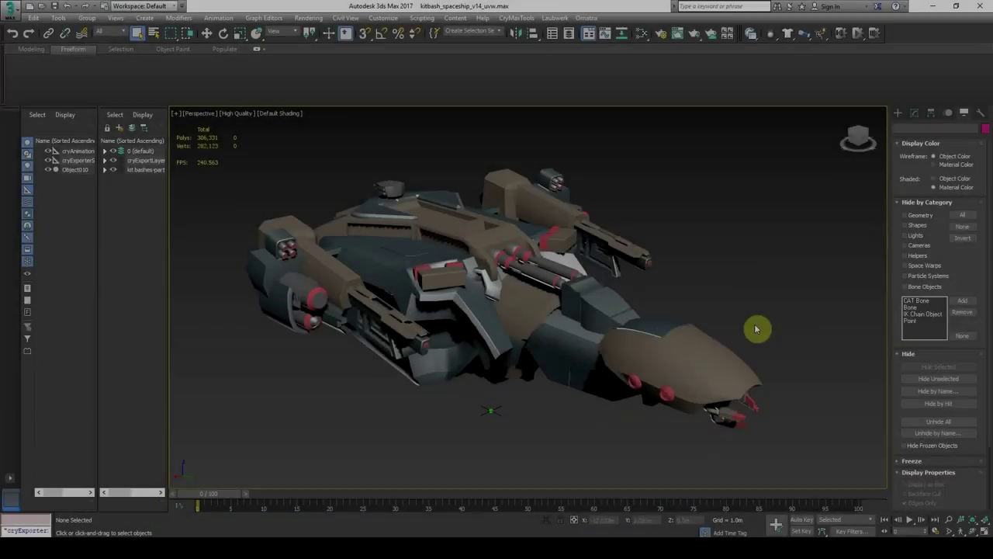
# - Switch to 3ds Max, open Render To Texture and check the renderer chosen in Render Setup
pyautogui.press('0')
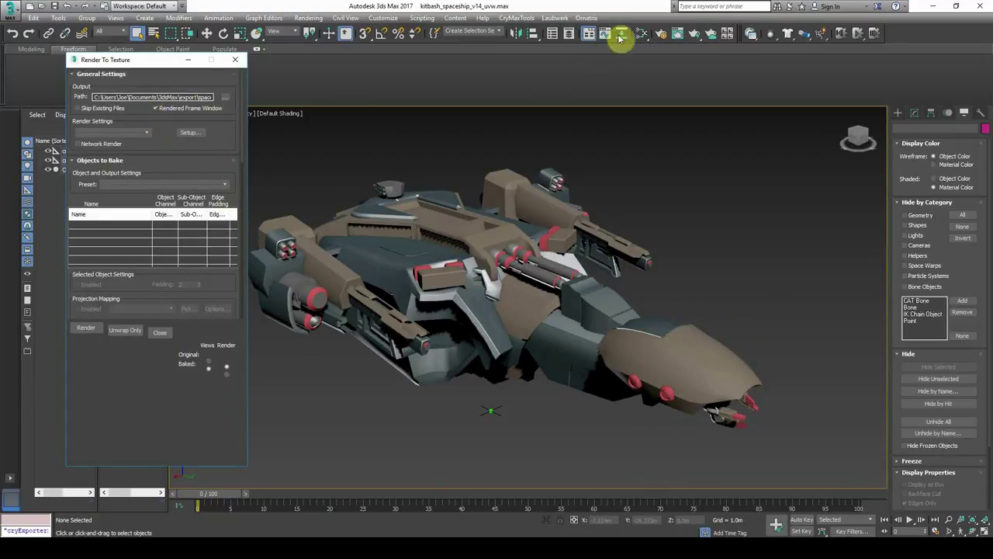
pyautogui.click(659, 34)
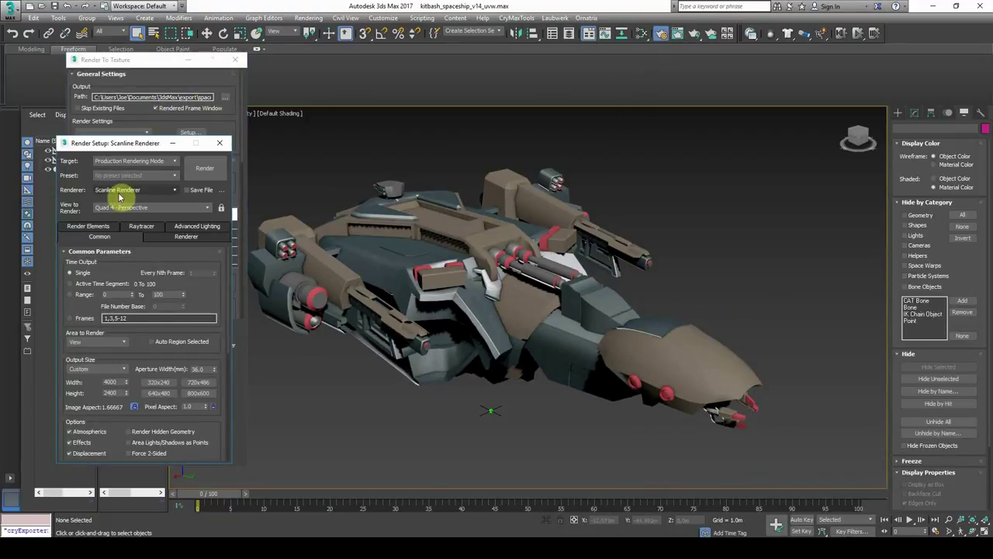
pyautogui.click(220, 142)
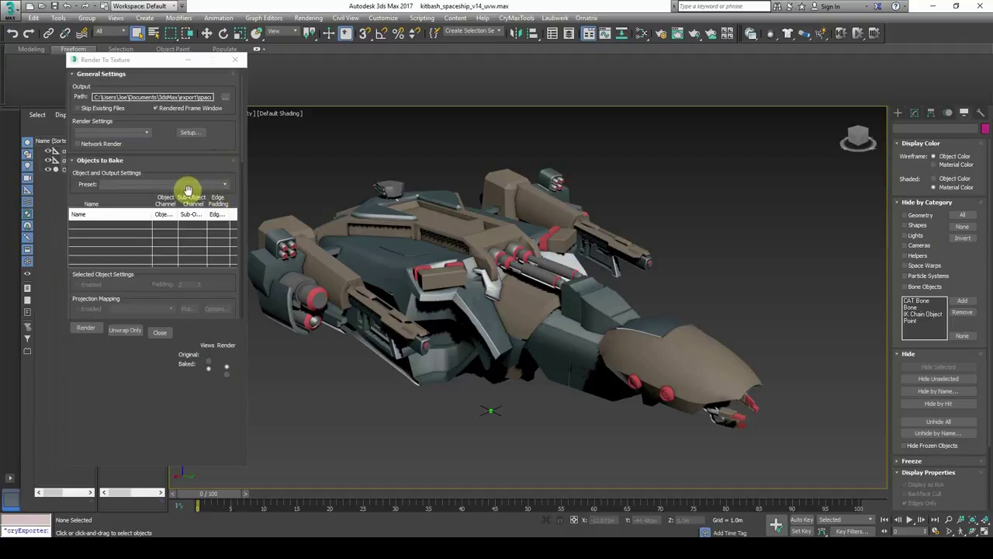
# - Select the spaceship for baking and set its DiffuseMap output's target map slot to Diffuse Color
pyautogui.click(423, 301)
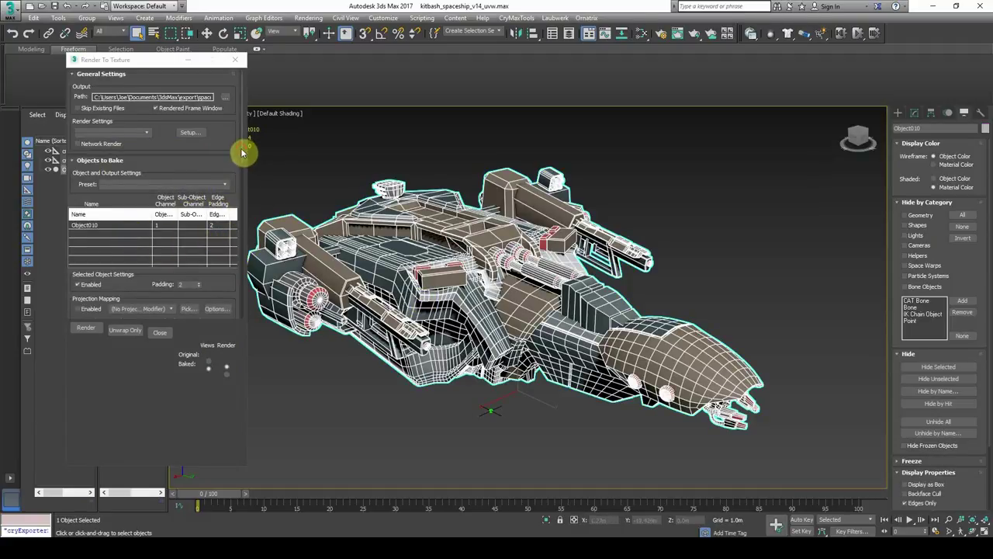
pyautogui.moveTo(242, 153); pyautogui.dragTo(248, 270)
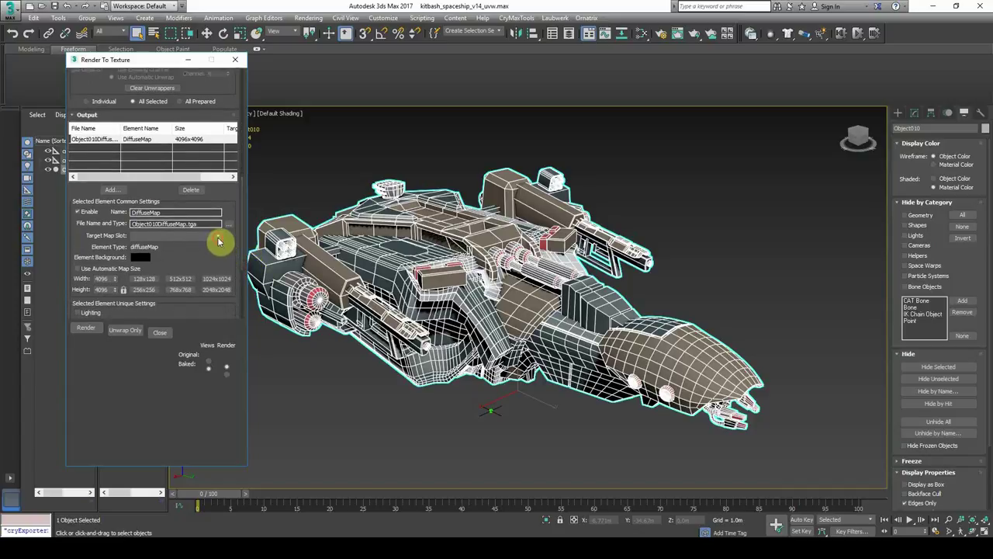
pyautogui.click(218, 237)
pyautogui.click(154, 259)
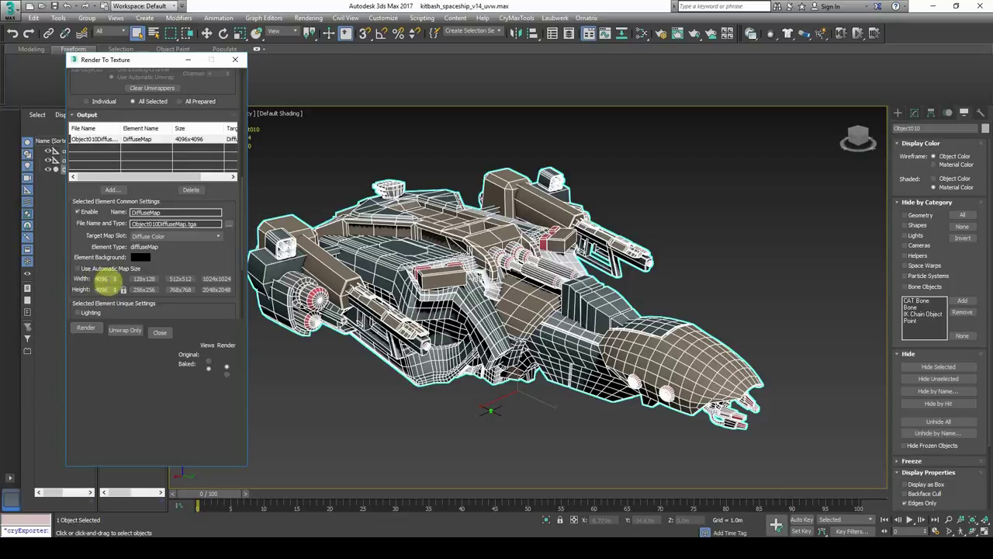
pyautogui.scroll(-4, 153, 257)
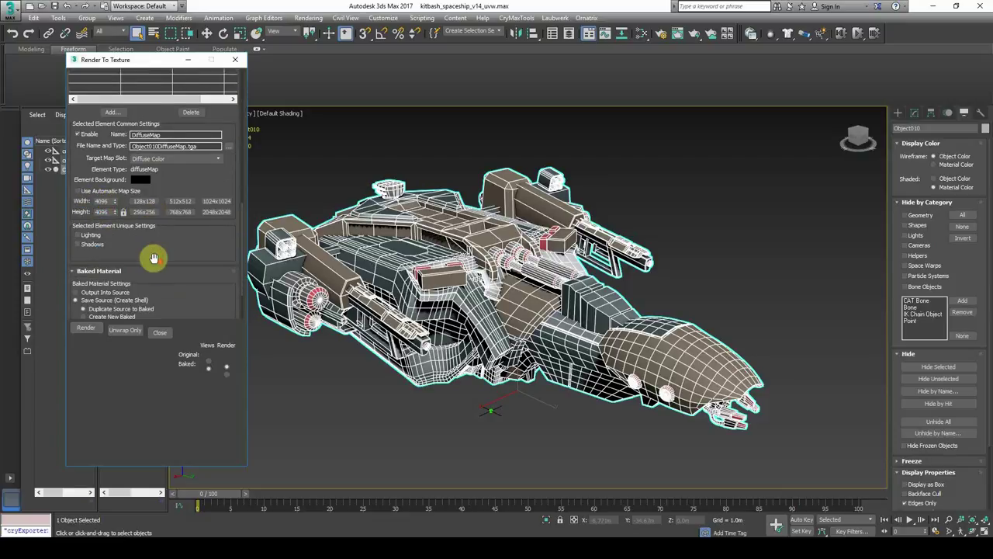
pyautogui.scroll(-2, 163, 233)
pyautogui.scroll(3, 166, 210)
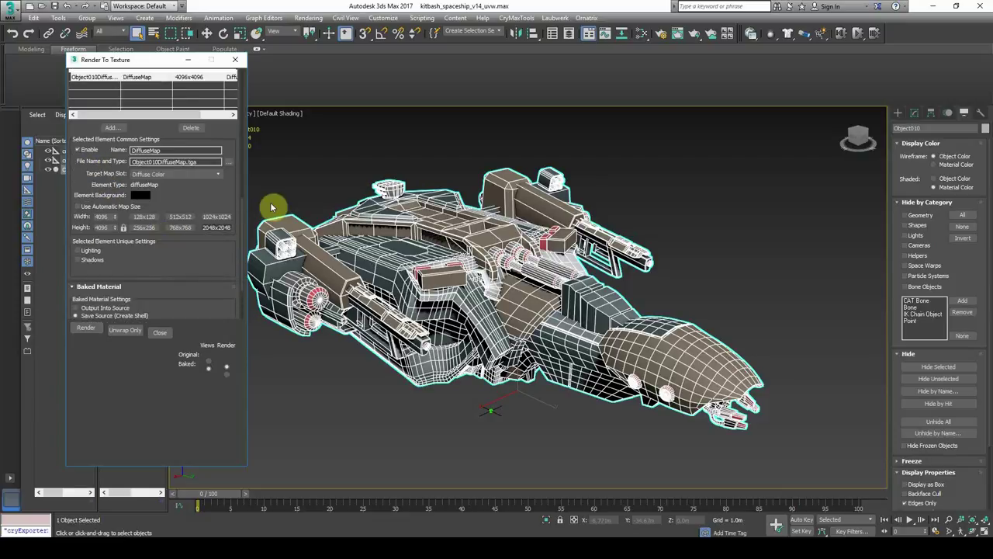
# - Check the render elements in Render Setup and find the Material ID type among the elements that can be added
pyautogui.click(660, 35)
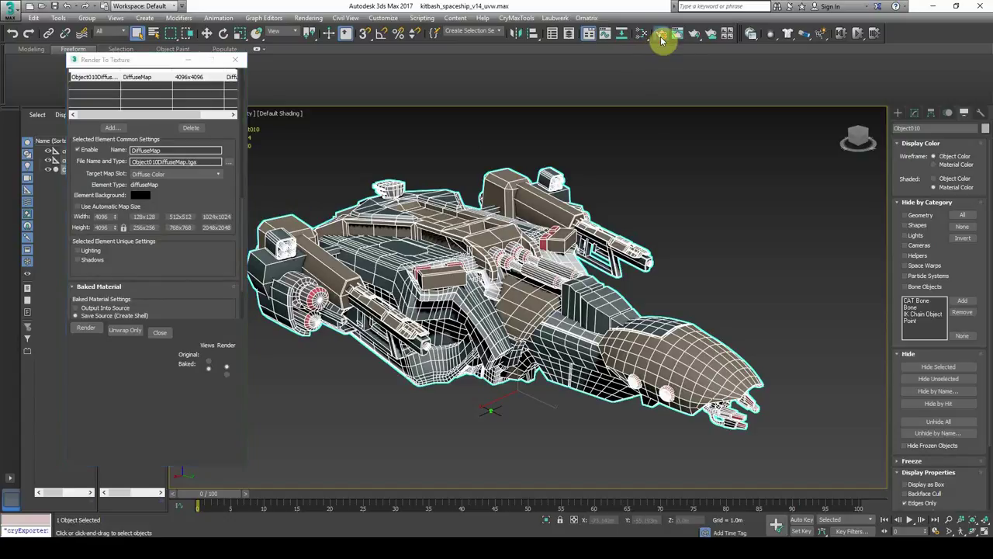
pyautogui.moveTo(142, 148); pyautogui.dragTo(363, 79)
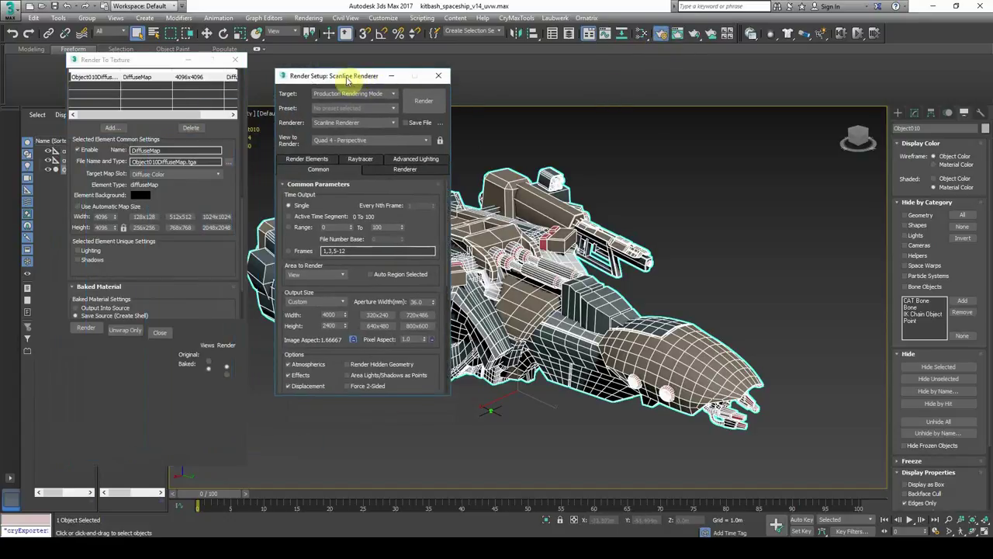
pyautogui.click(324, 158)
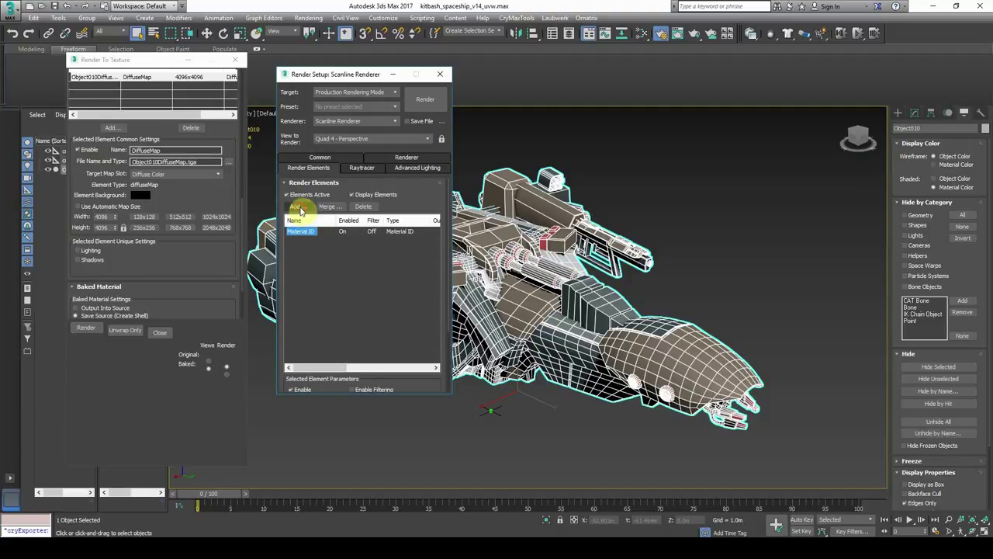
pyautogui.click(299, 208)
pyautogui.click(314, 220)
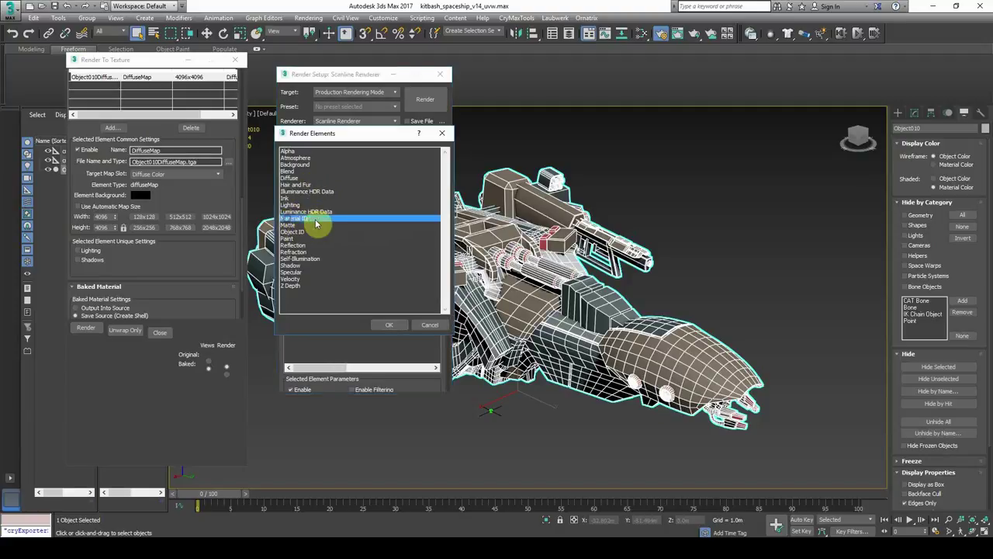
pyautogui.click(425, 325)
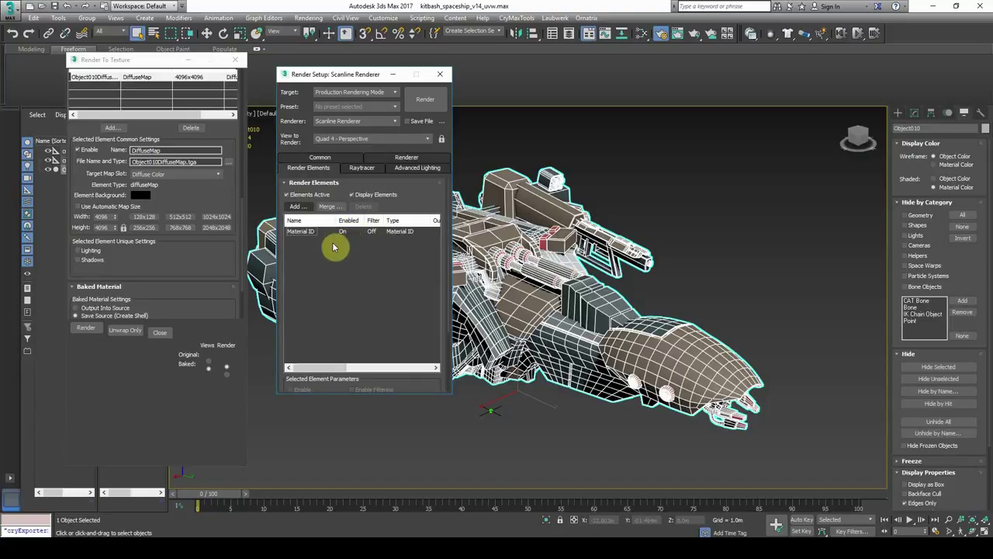
pyautogui.click(451, 74)
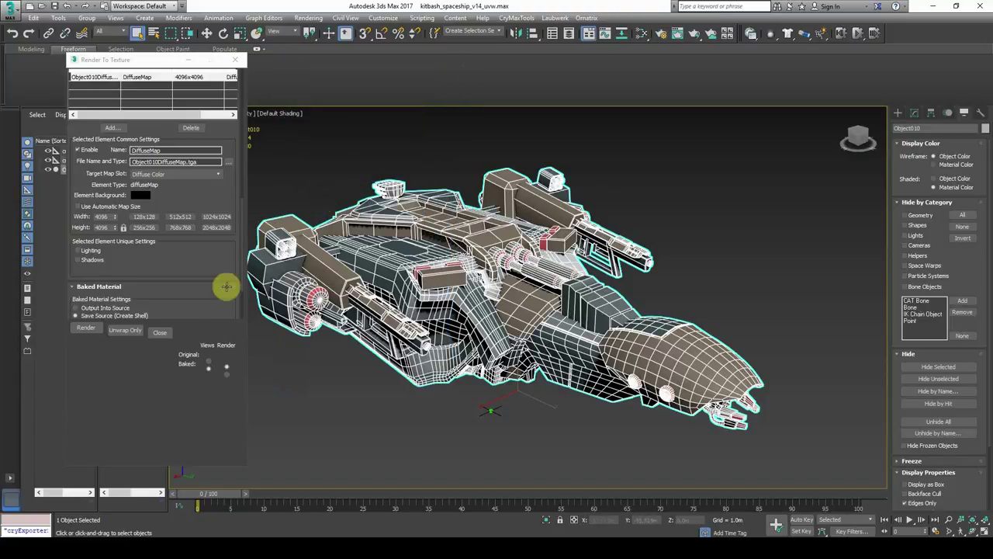
# - Render the spaceship's DiffuseMap output to texture
pyautogui.click(90, 331)
pyautogui.click(455, 302)
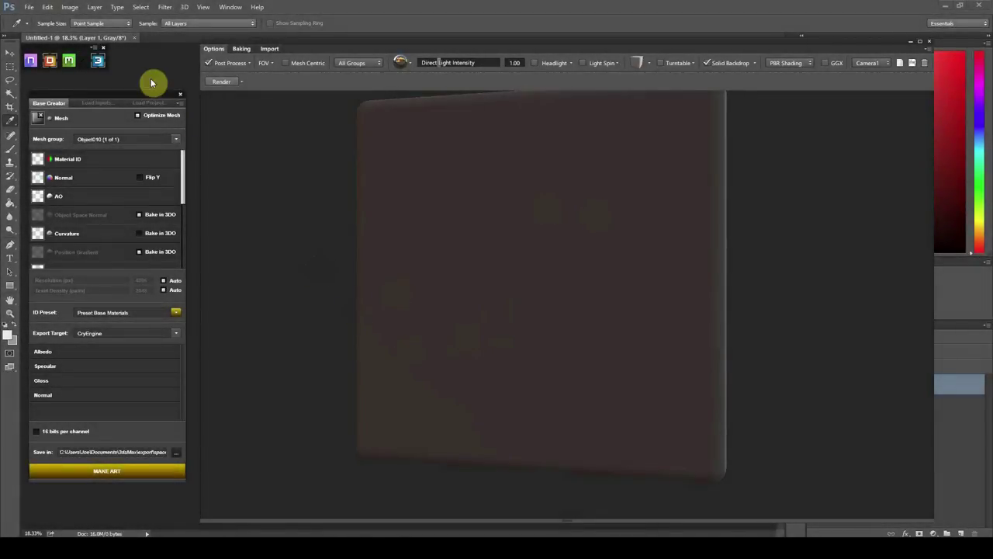
# - Switch to Photoshop and load spaceship_uvwrapped.obj as the mesh input of the Base Creator
pyautogui.click(30, 8)
pyautogui.click(32, 10)
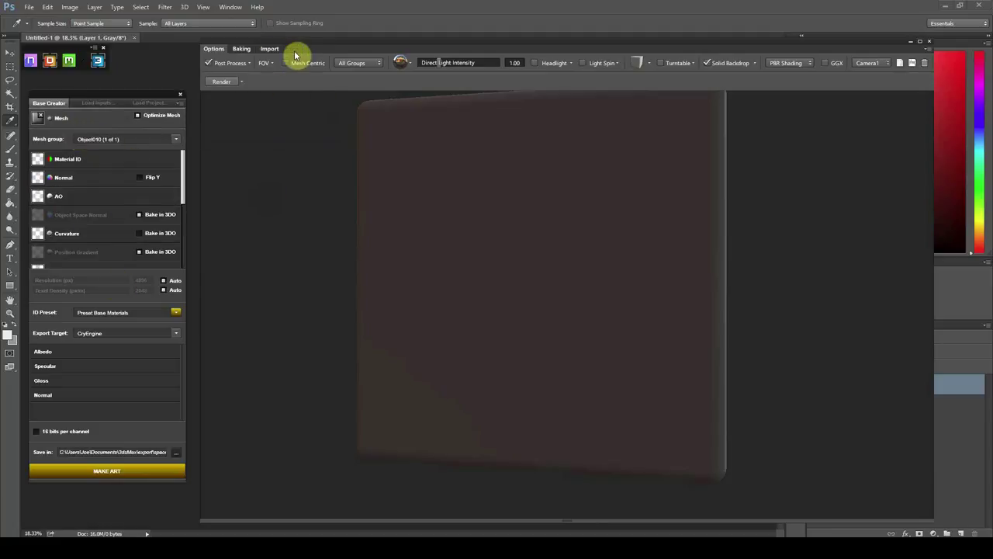
pyautogui.moveTo(299, 52); pyautogui.dragTo(299, 58)
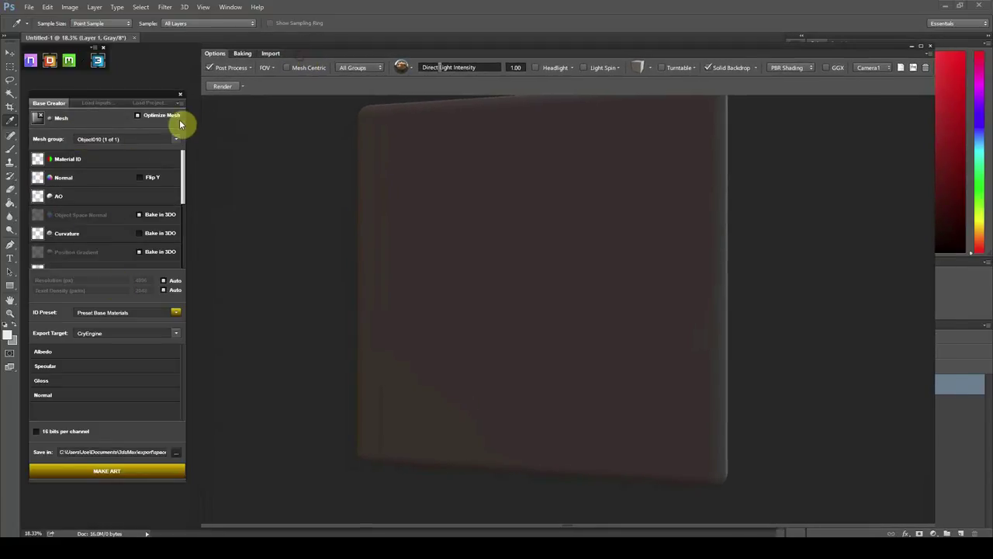
pyautogui.moveTo(130, 98); pyautogui.dragTo(132, 100)
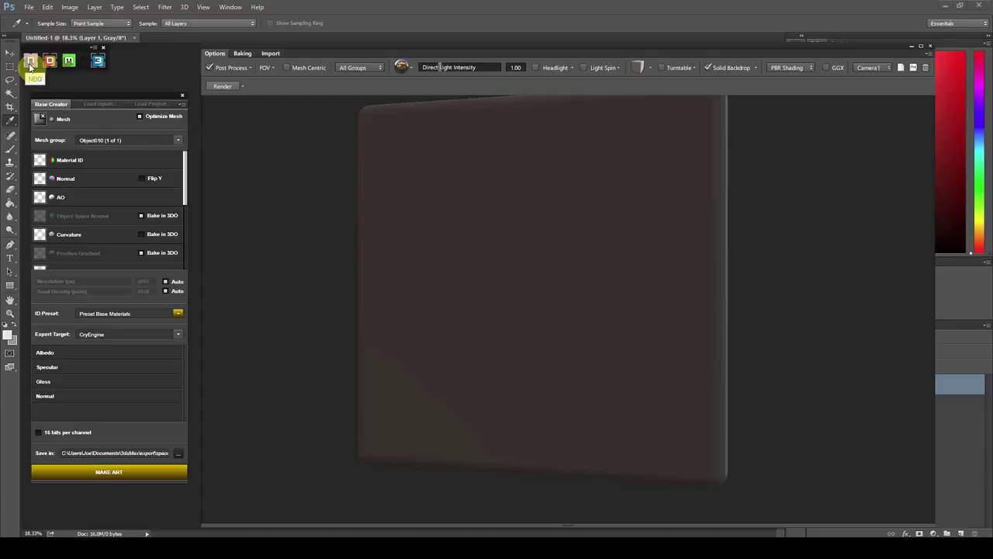
pyautogui.click(76, 122)
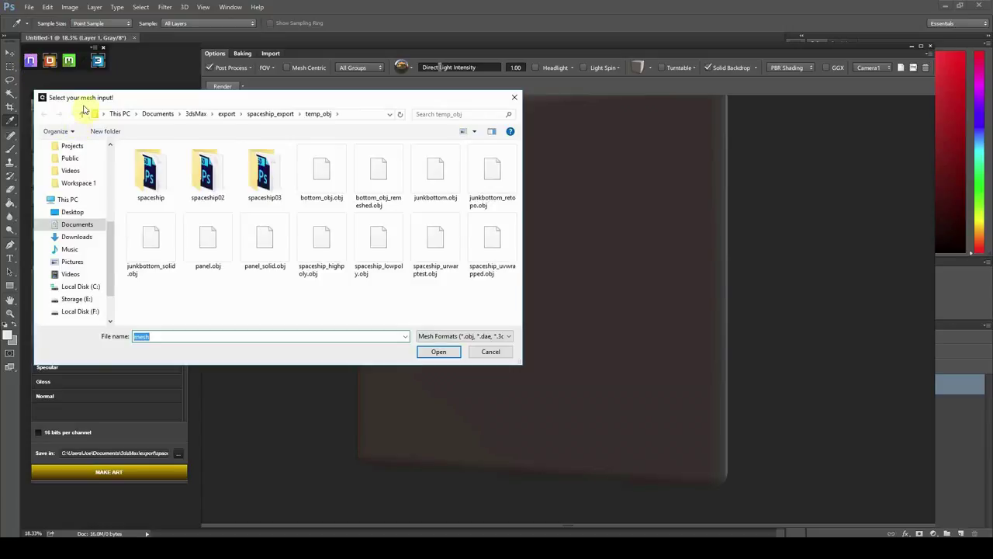
pyautogui.moveTo(84, 104); pyautogui.dragTo(187, 103)
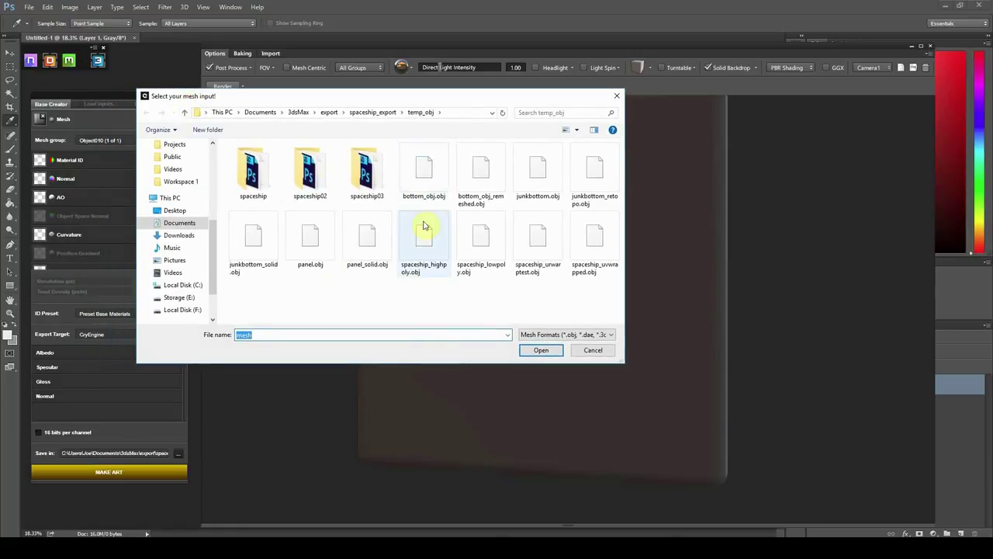
pyautogui.doubleClick(600, 251)
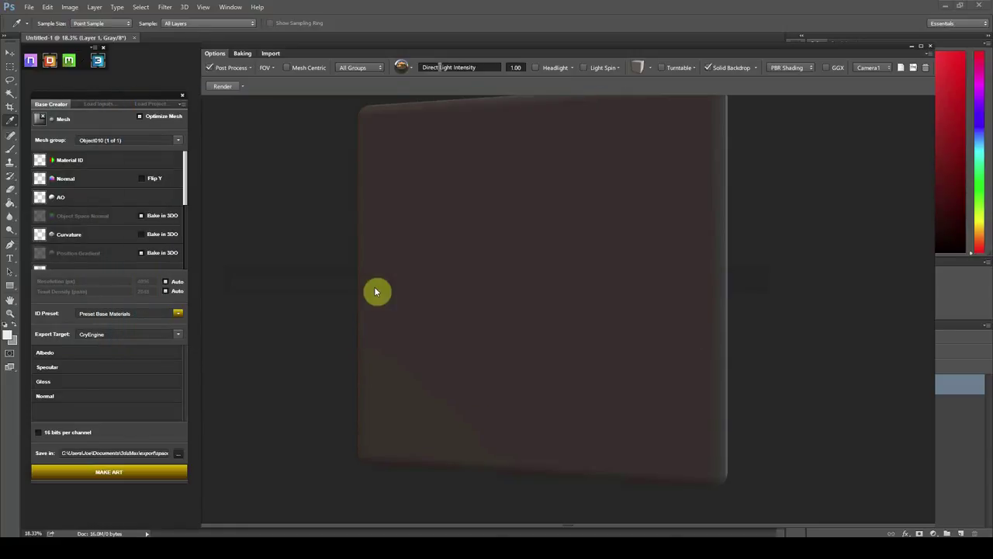
# - Load an image from the spaceship_export maps folder as the Base Creator's Material ID input
pyautogui.click(80, 167)
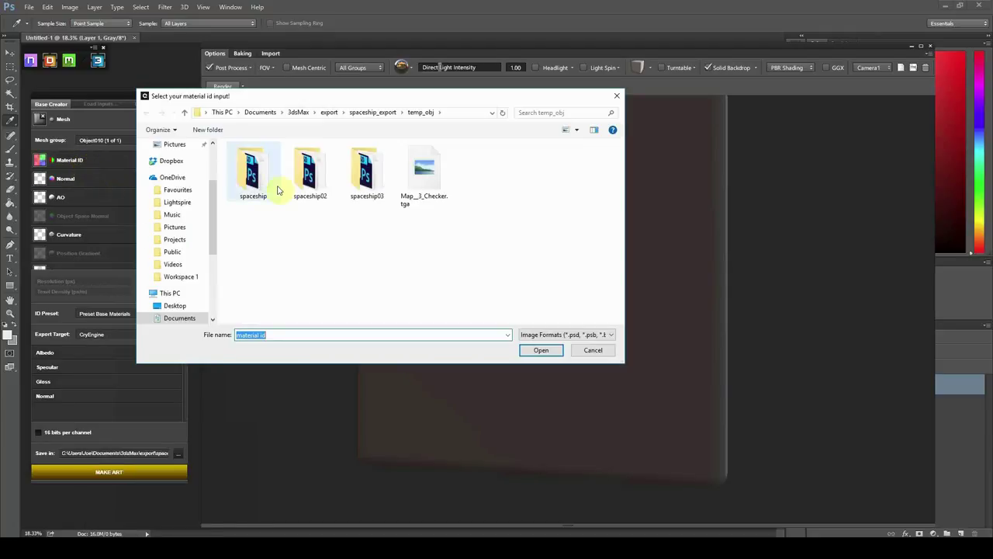
pyautogui.click(373, 112)
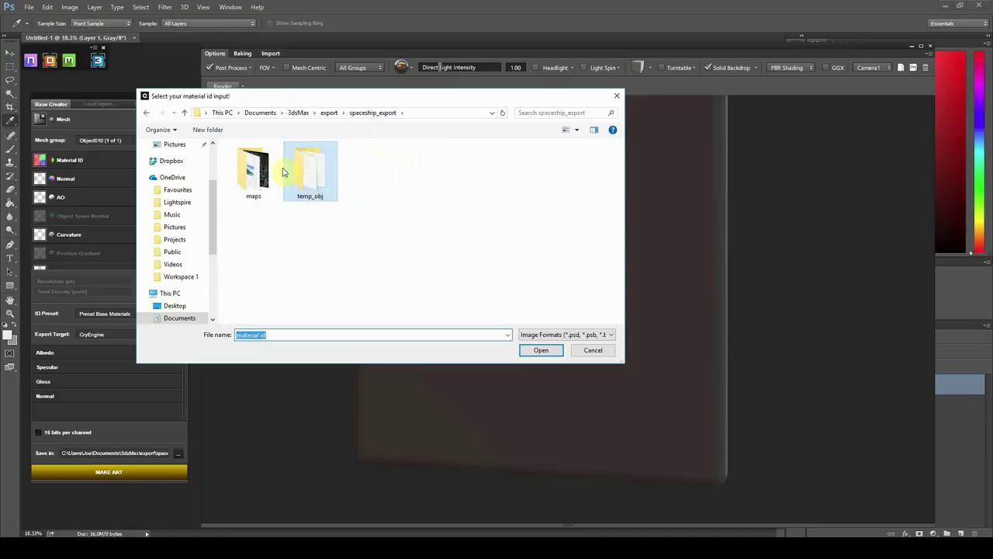
pyautogui.doubleClick(255, 169)
pyautogui.doubleClick(307, 171)
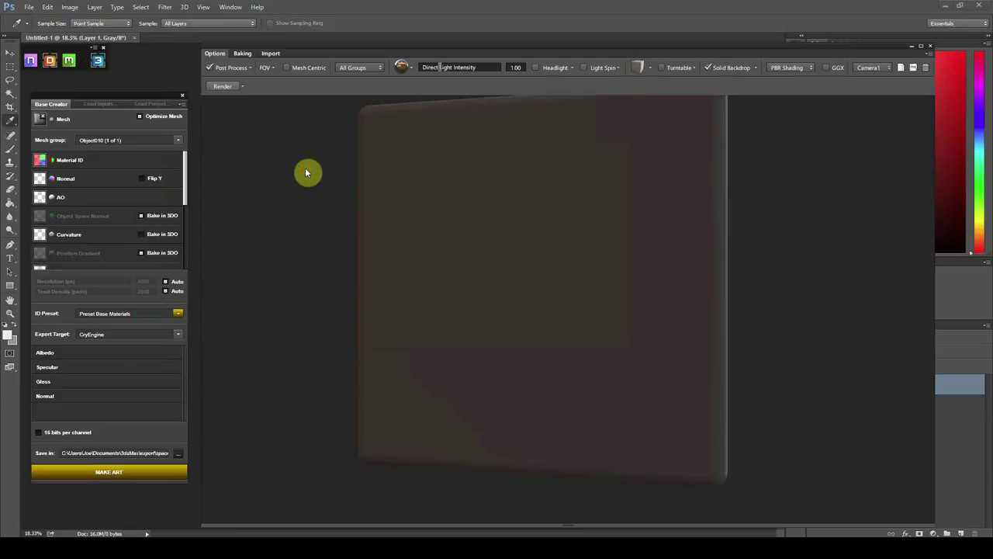
# - Load Spaceship_normal_normals.tga as the Base Creator's Normal input and Spaceship_normal_occlusion.tga as its AO input
pyautogui.click(84, 179)
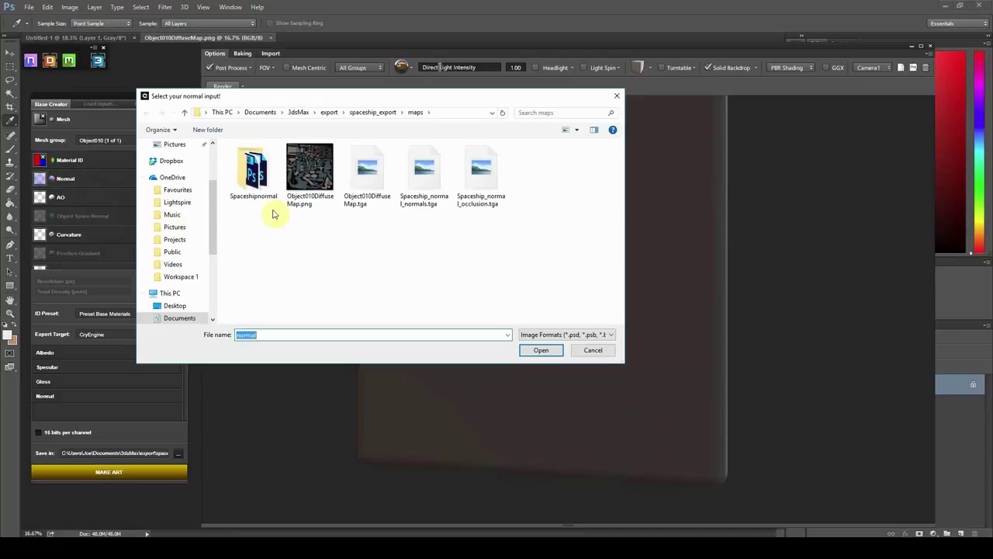
pyautogui.doubleClick(424, 175)
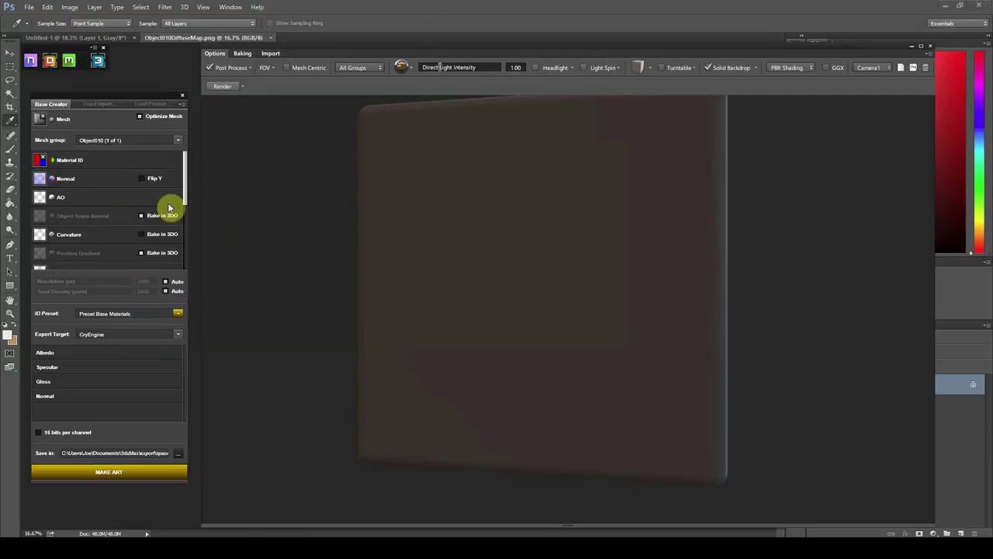
pyautogui.click(111, 197)
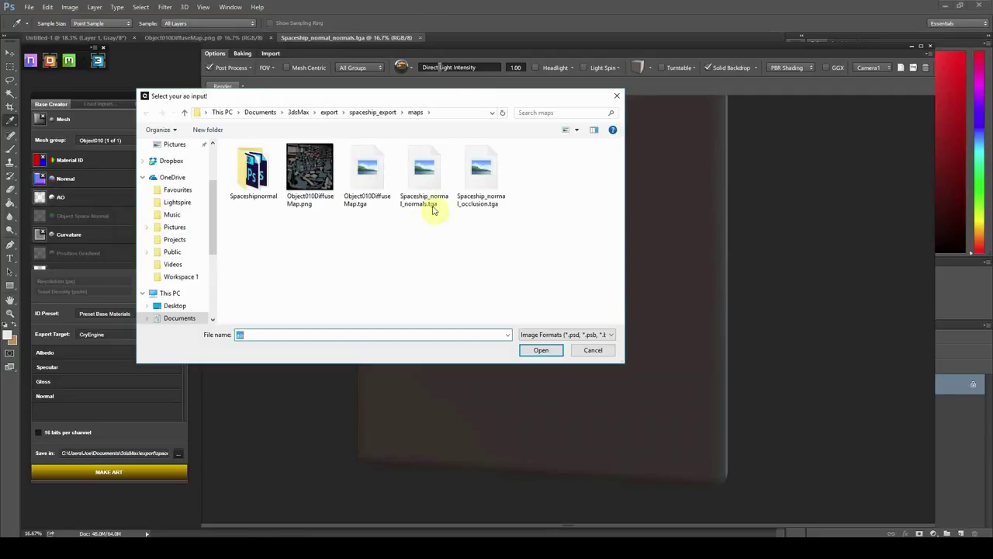
pyautogui.doubleClick(479, 173)
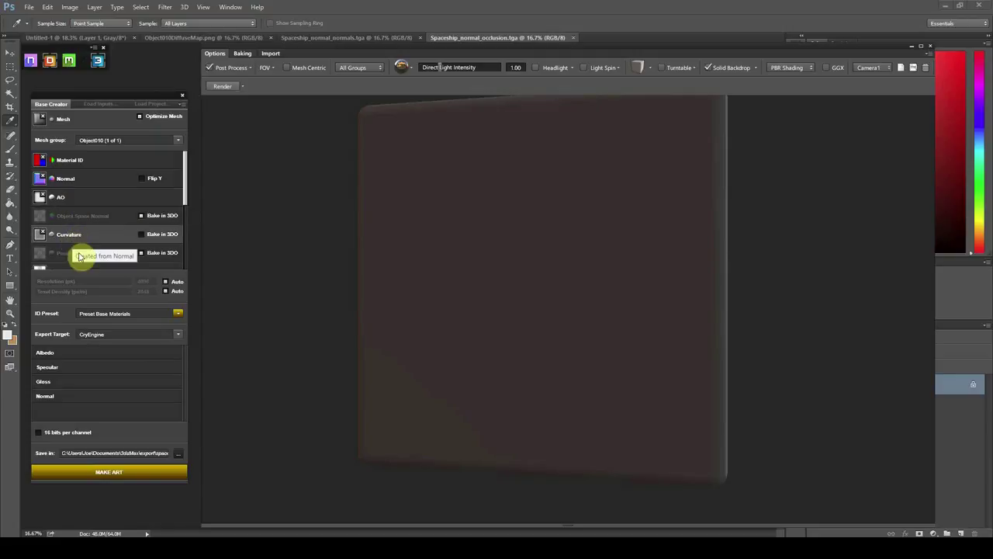
# - Keep CryEngine as the export target and generate the texturing project from the loaded mesh and maps
pyautogui.click(108, 337)
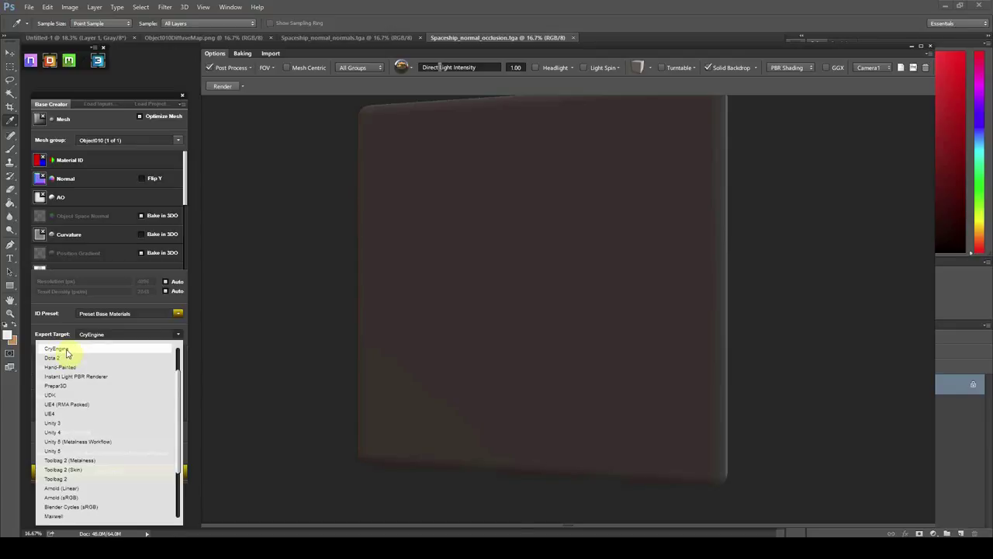
pyautogui.click(75, 350)
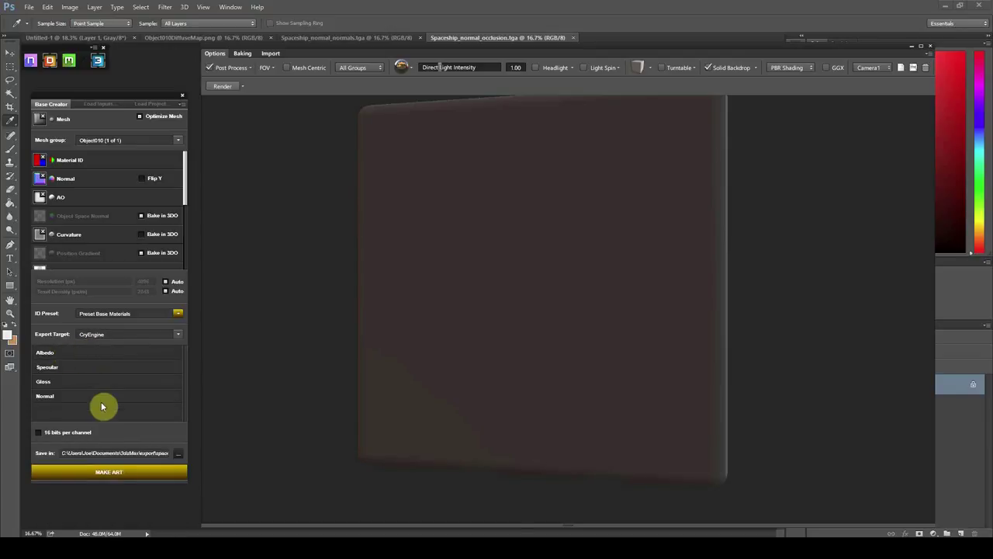
pyautogui.click(123, 473)
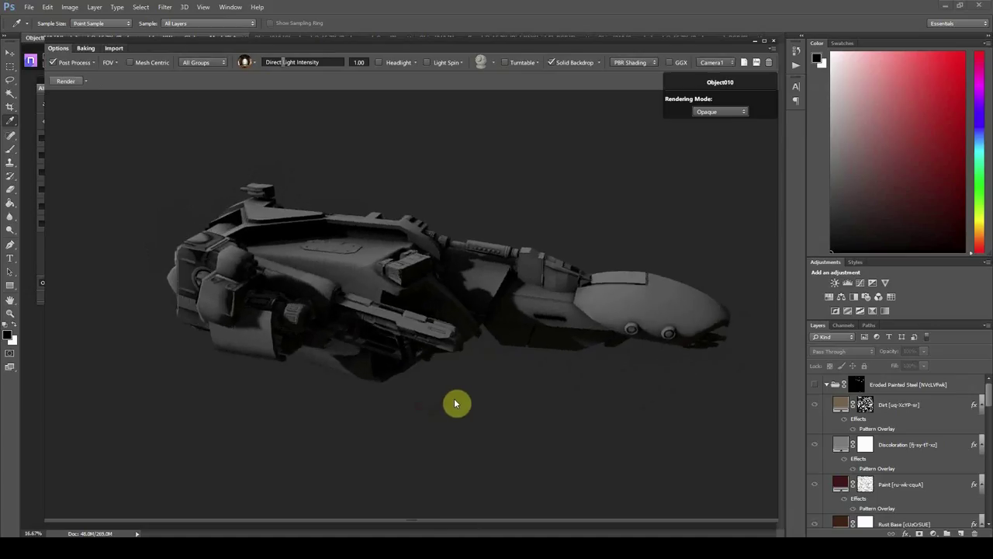
# - Preview the spaceship under the different environment lighting presets in the 3D viewer
pyautogui.moveTo(455, 401); pyautogui.dragTo(391, 402)
pyautogui.click(243, 65)
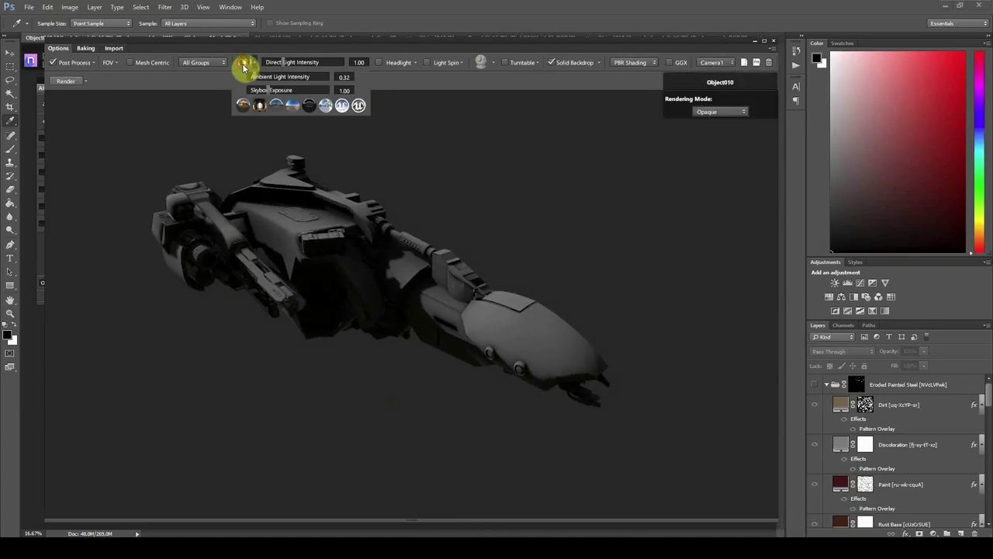
pyautogui.click(261, 106)
pyautogui.click(290, 107)
pyautogui.click(310, 107)
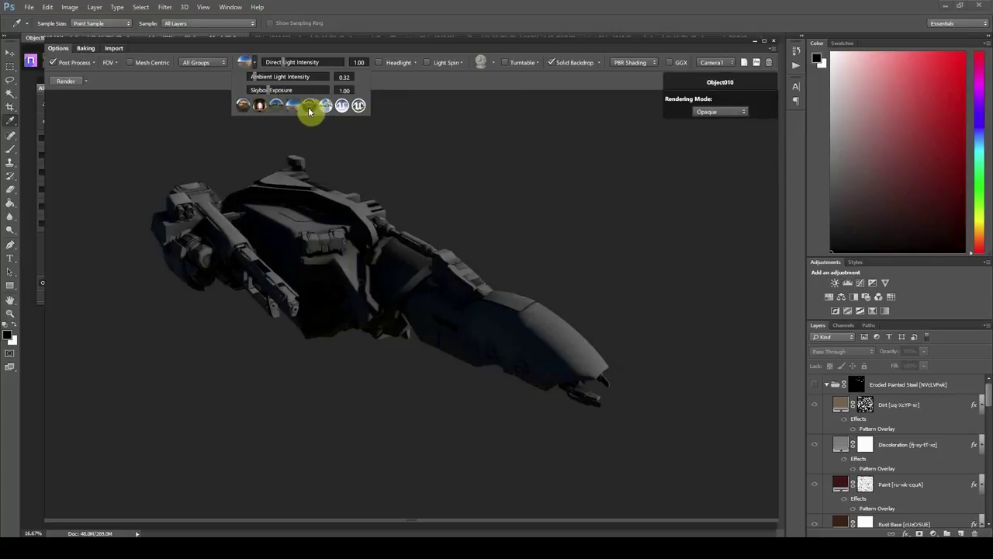
pyautogui.click(322, 108)
pyautogui.click(343, 107)
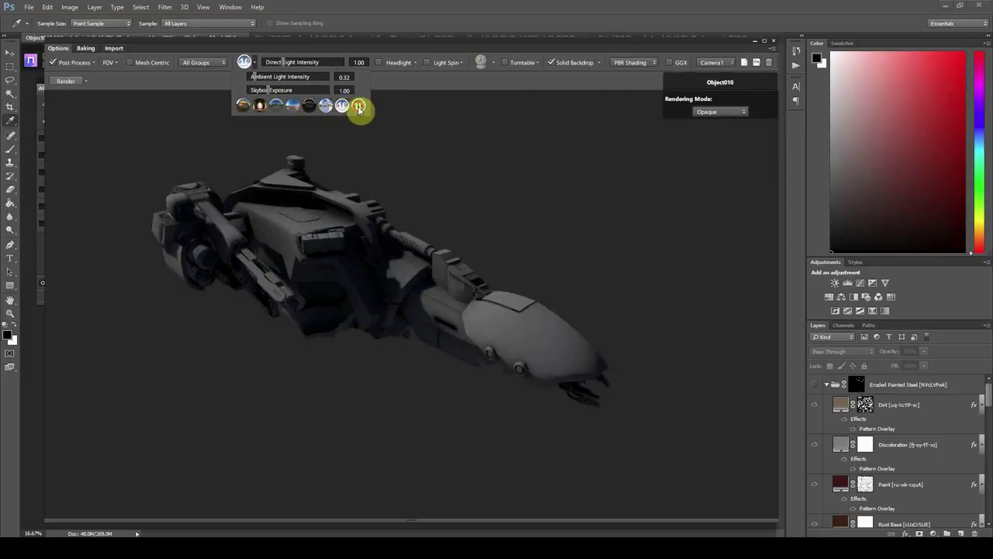
pyautogui.click(262, 107)
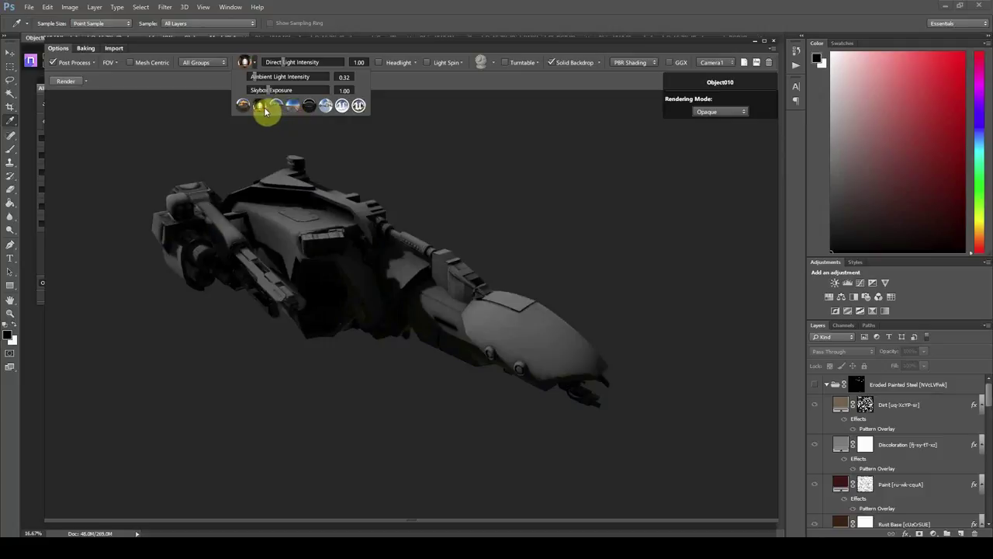
# - Raise the direct light intensity to 2.00, ambient light intensity to 1.25 and skybox exposure to 2.21
pyautogui.moveTo(271, 96); pyautogui.dragTo(293, 69)
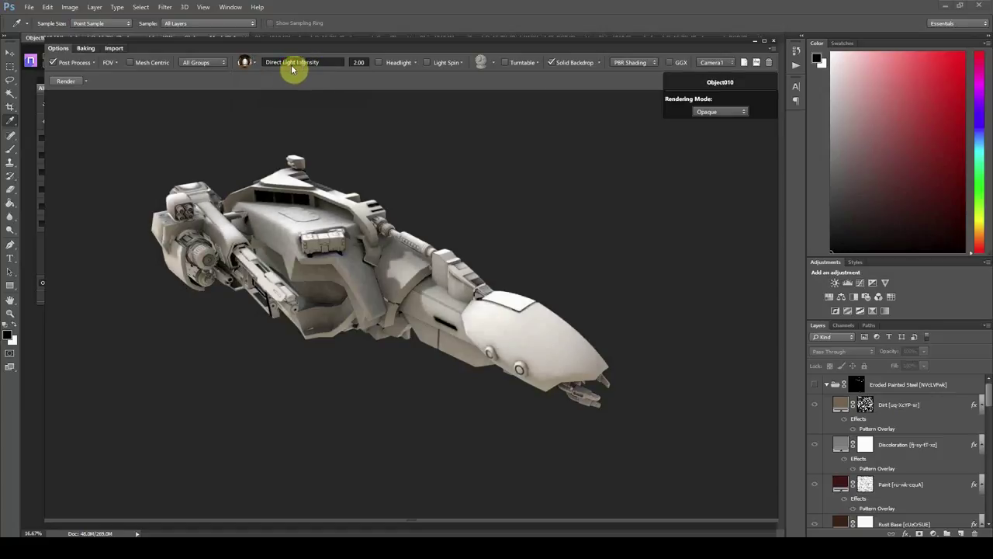
pyautogui.click(249, 68)
pyautogui.click(246, 106)
pyautogui.click(263, 108)
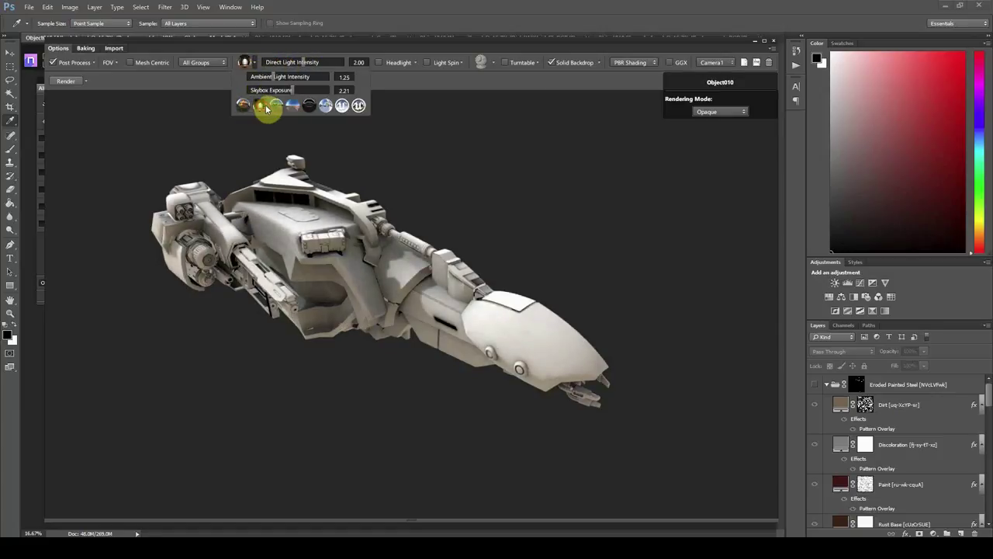
# - Set the viewer's direct light intensity, ambient light intensity and skybox exposure to 1.00 each
pyautogui.click(363, 64)
pyautogui.write('1')
pyautogui.press('Return')
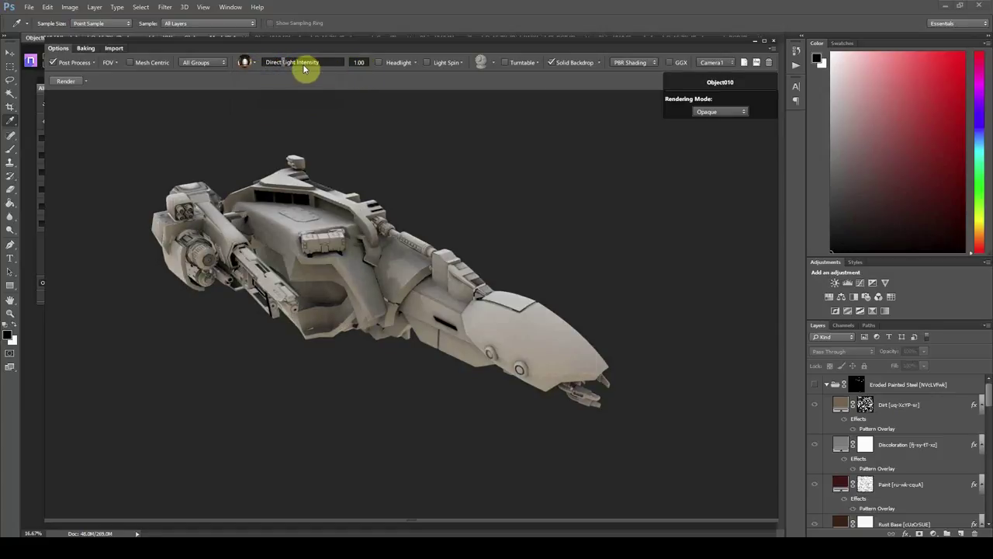
pyautogui.click(244, 64)
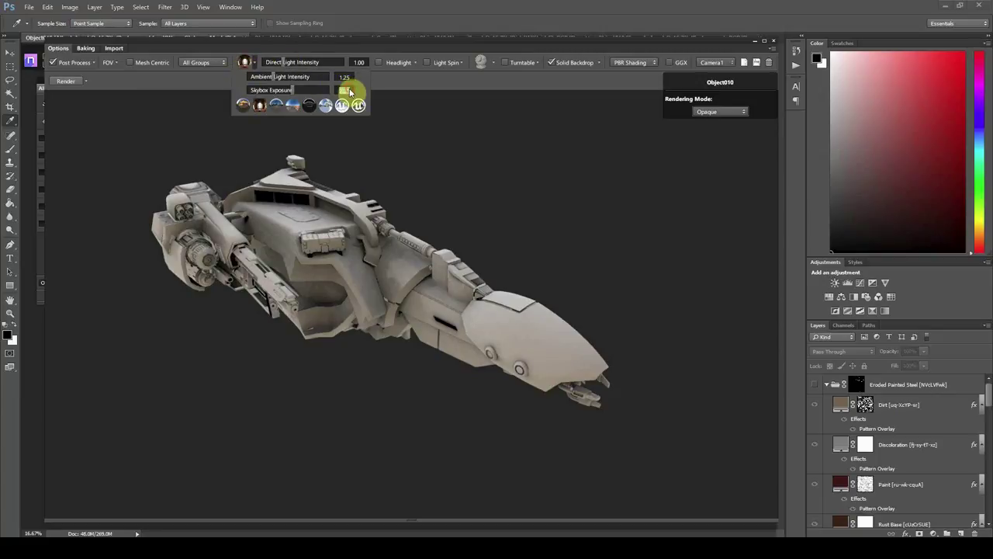
pyautogui.moveTo(344, 85); pyautogui.dragTo(343, 83)
pyautogui.press('Return')
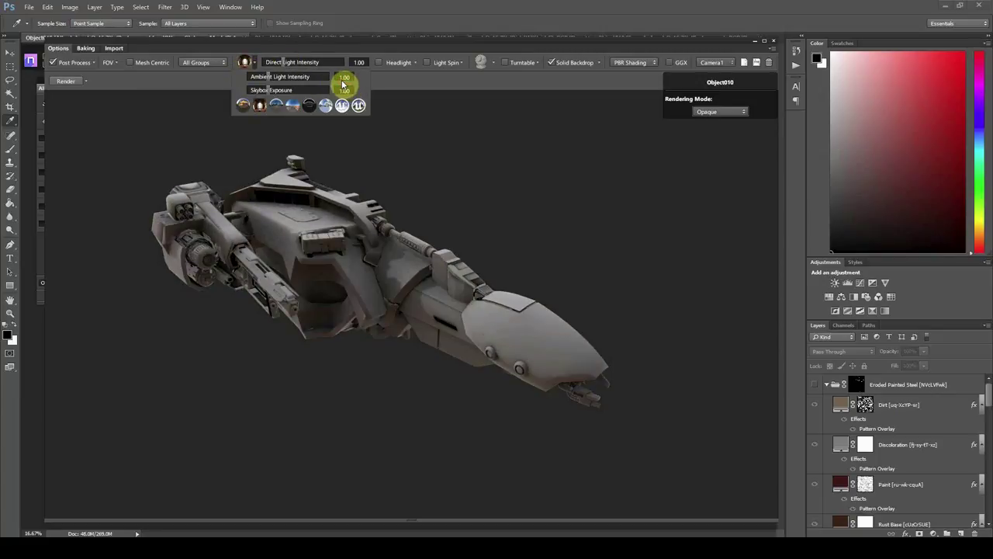
# - Light the spaceship with the blue-sky environment preset in the 3D viewer
pyautogui.click(260, 105)
pyautogui.click(288, 112)
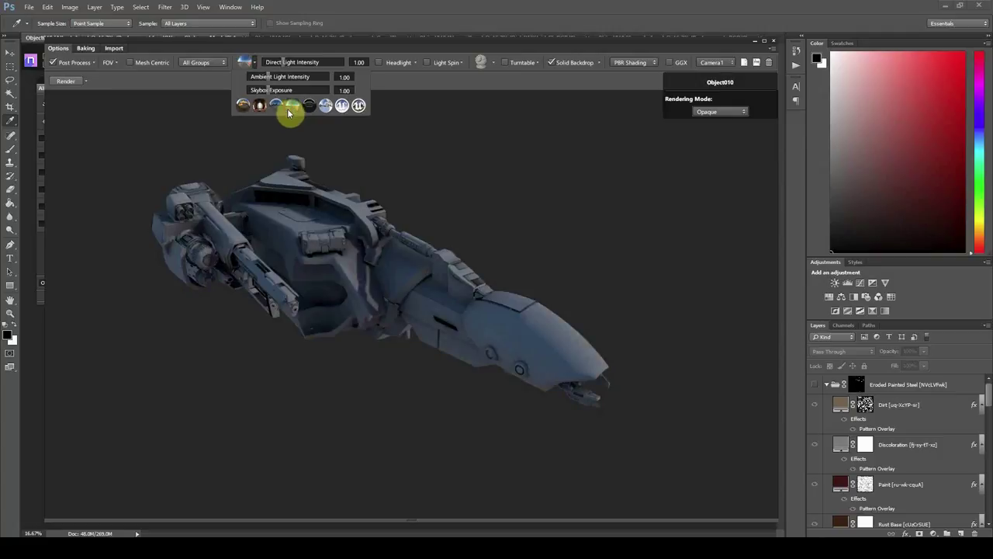
pyautogui.moveTo(386, 210); pyautogui.dragTo(422, 220)
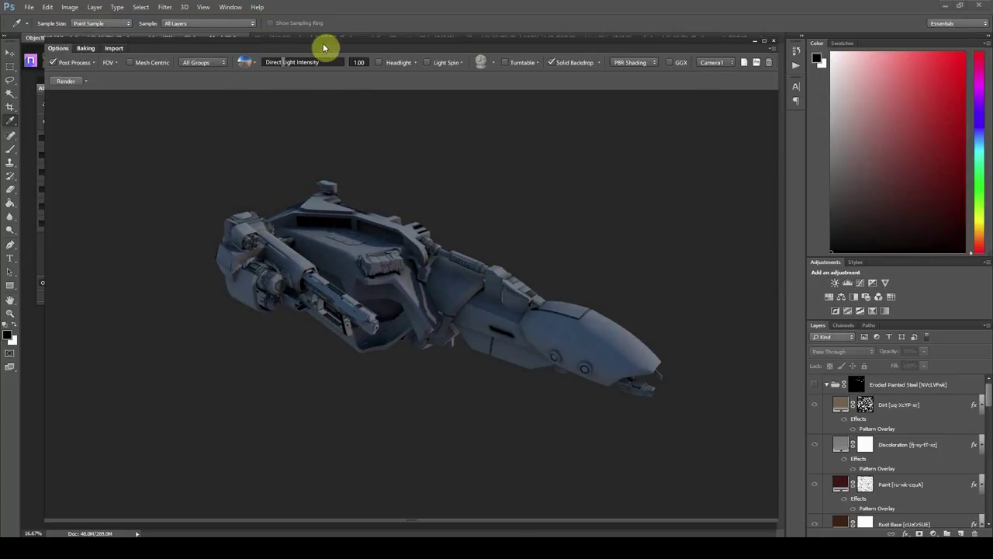
pyautogui.moveTo(326, 45)
pyautogui.mouseDown()
pyautogui.moveTo(354, 39)
pyautogui.moveTo(325, 45)
pyautogui.mouseUp()
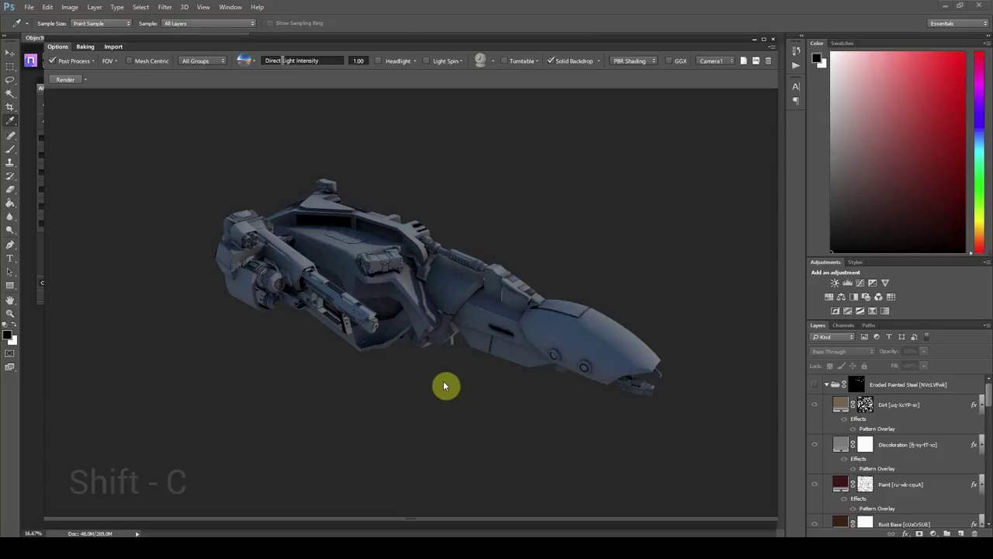
# - Pick the spaceship's tan material ID area and assign it the Copper Bullet material from the Military metals
pyautogui.hotkey('shift', 'c')
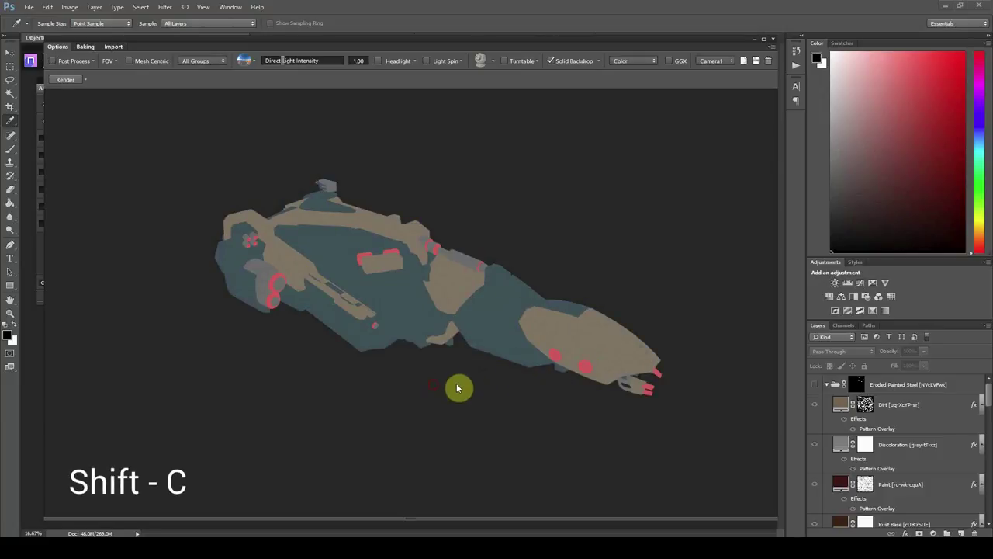
pyautogui.hotkey('shift', 'c')
pyautogui.hotkey('shift', 'c')
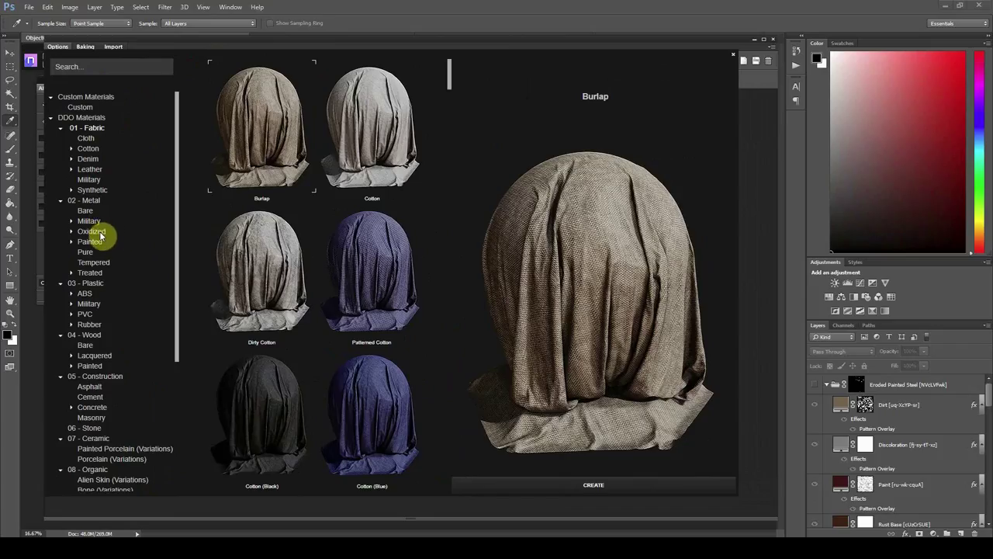
pyautogui.click(91, 222)
pyautogui.scroll(-2, 337, 261)
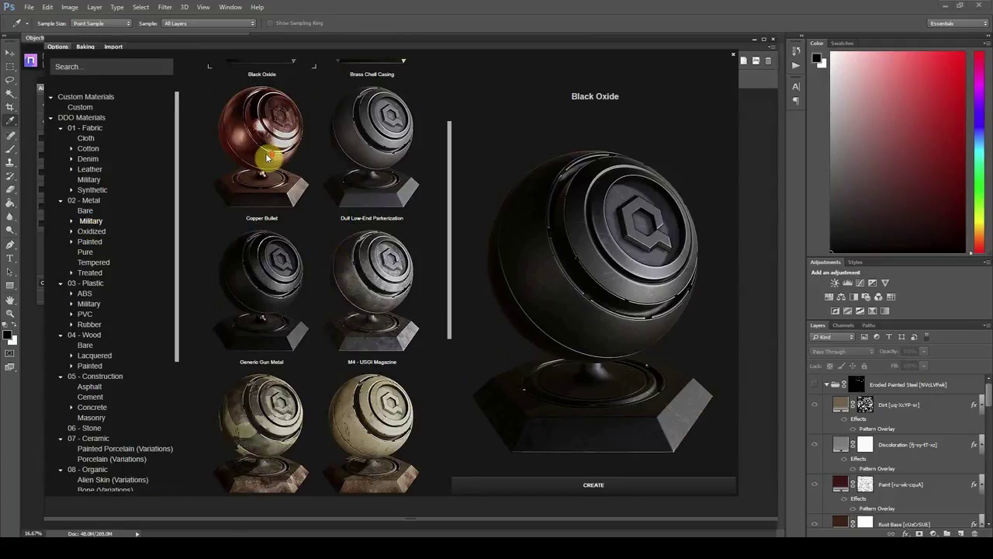
pyautogui.scroll(2, 269, 159)
pyautogui.click(266, 263)
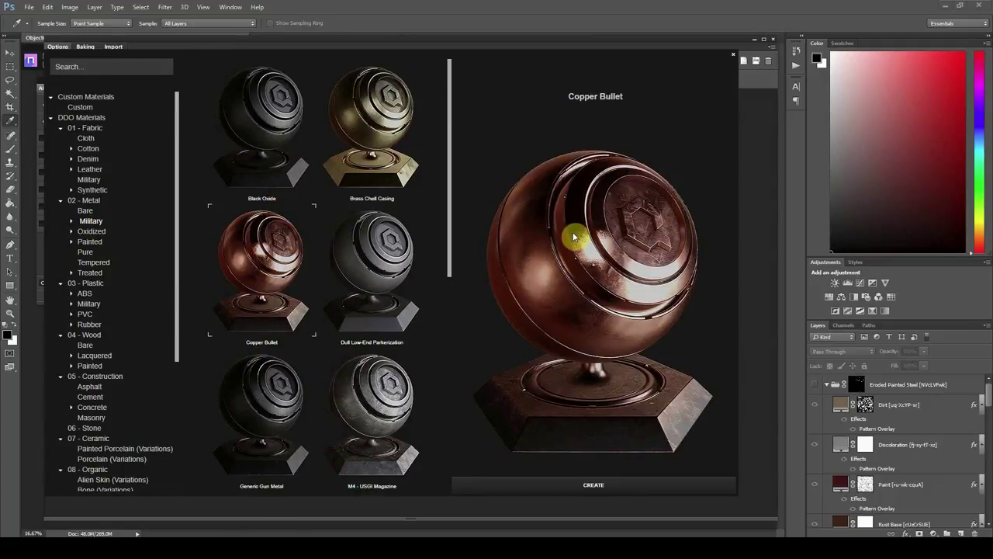
pyautogui.click(582, 486)
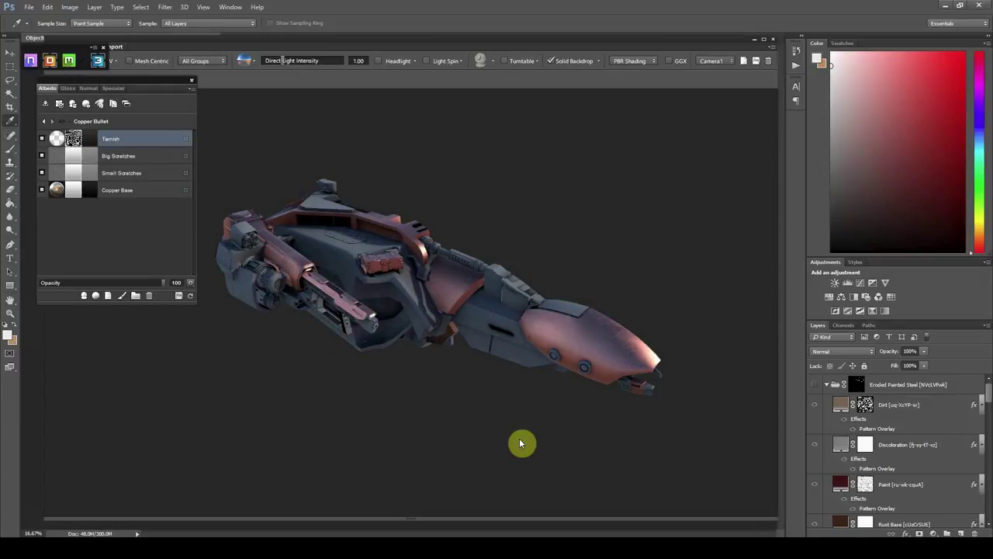
# - Inspect the textured spaceship's painted steel and metal surfaces up close on the nose, body and side gun
pyautogui.moveTo(519, 443); pyautogui.dragTo(369, 235)
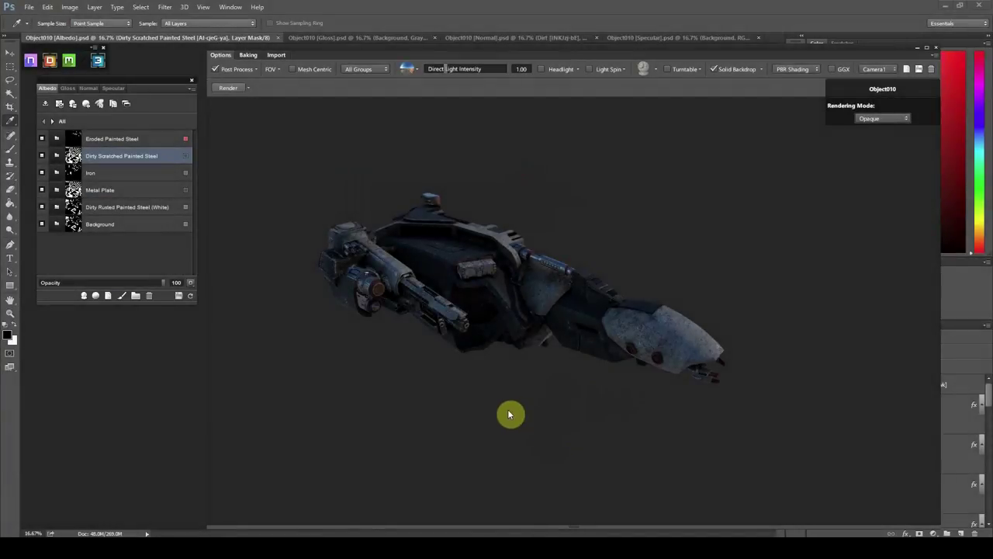
pyautogui.moveTo(509, 414); pyautogui.dragTo(492, 399)
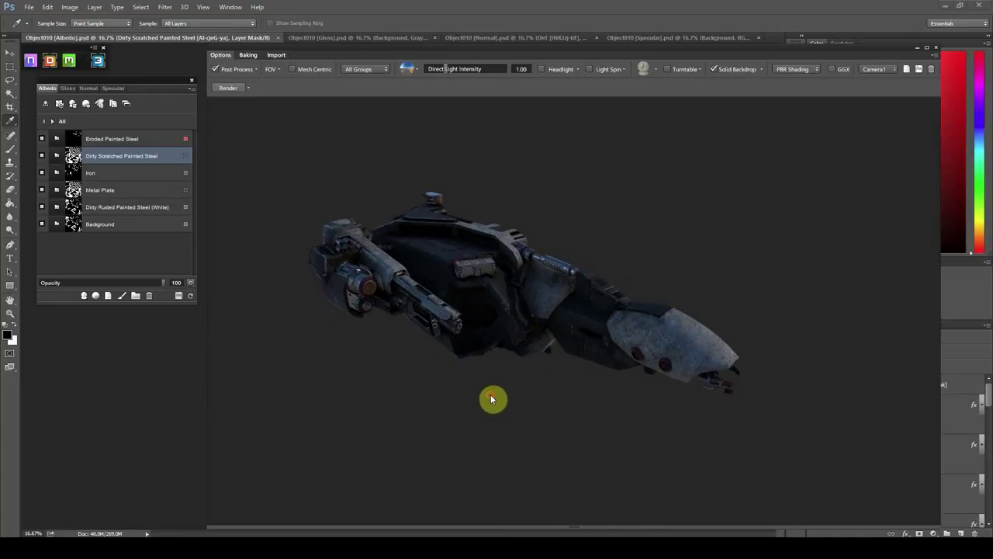
pyautogui.moveTo(673, 359); pyautogui.dragTo(654, 389)
pyautogui.scroll(5, 653, 352)
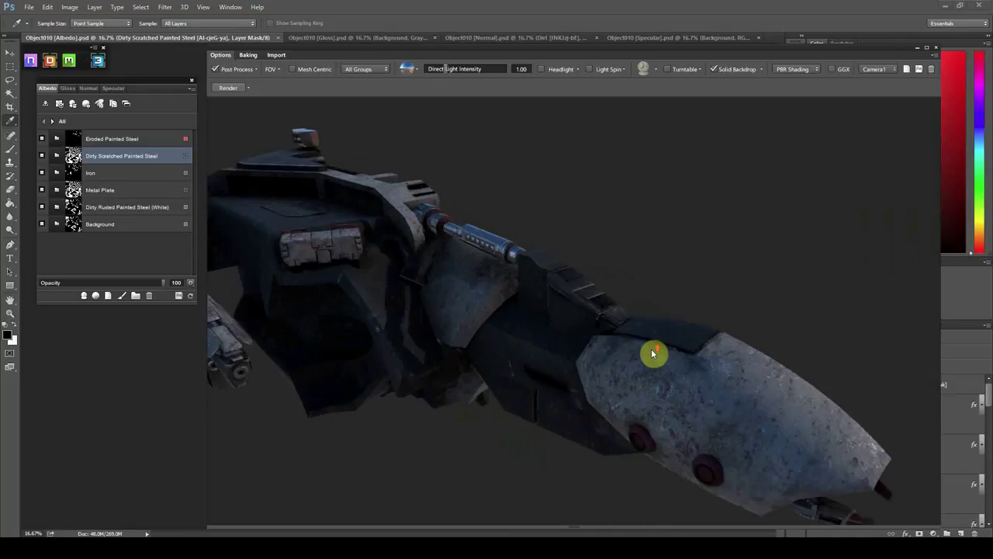
pyautogui.scroll(-5, 654, 353)
pyautogui.scroll(3, 518, 282)
pyautogui.scroll(3, 518, 284)
pyautogui.moveTo(519, 284); pyautogui.dragTo(641, 342)
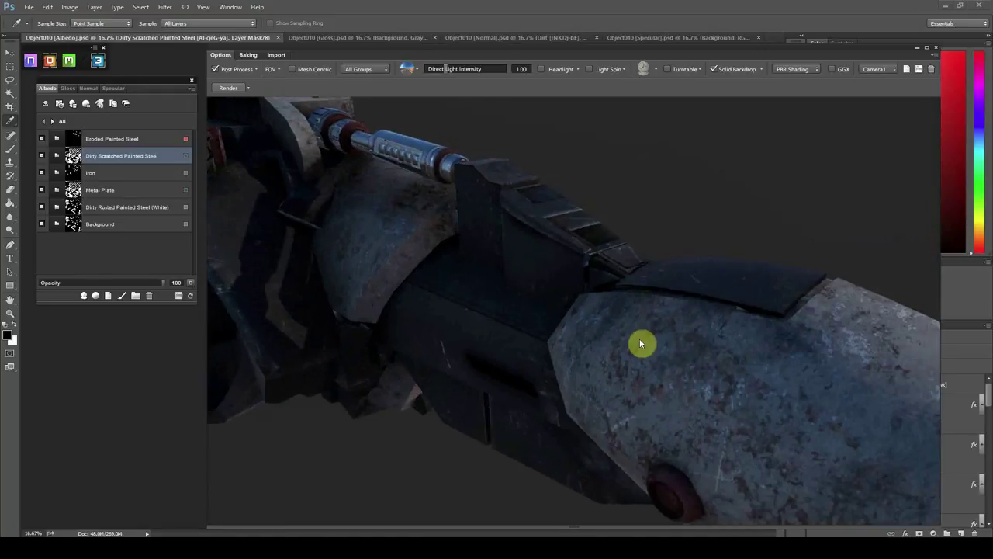
pyautogui.moveTo(590, 339); pyautogui.dragTo(518, 264, button='middle')
pyautogui.scroll(3, 610, 376)
pyautogui.moveTo(616, 380); pyautogui.dragTo(670, 398, button='middle')
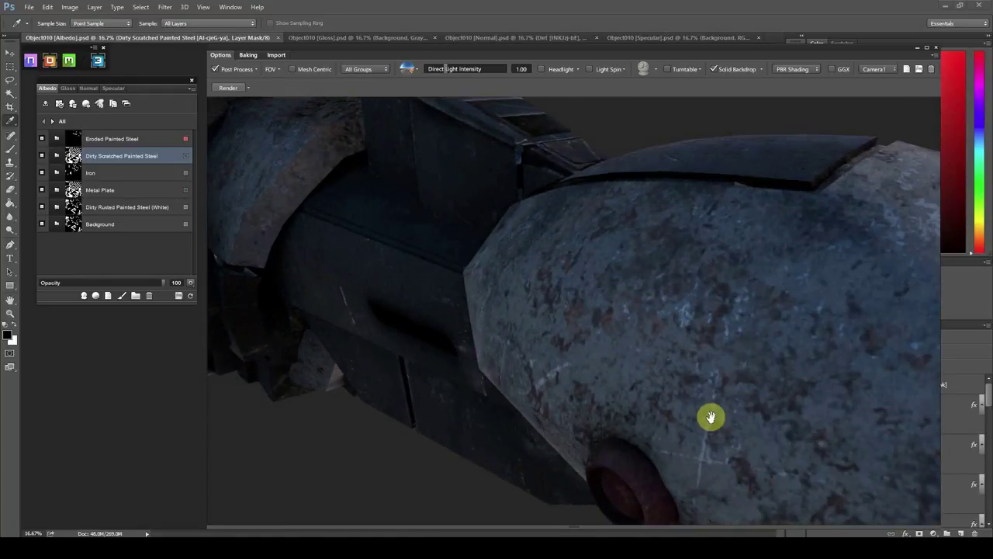
pyautogui.moveTo(711, 418); pyautogui.dragTo(536, 172)
pyautogui.moveTo(487, 223); pyautogui.dragTo(569, 343)
pyautogui.scroll(-10, 522, 335)
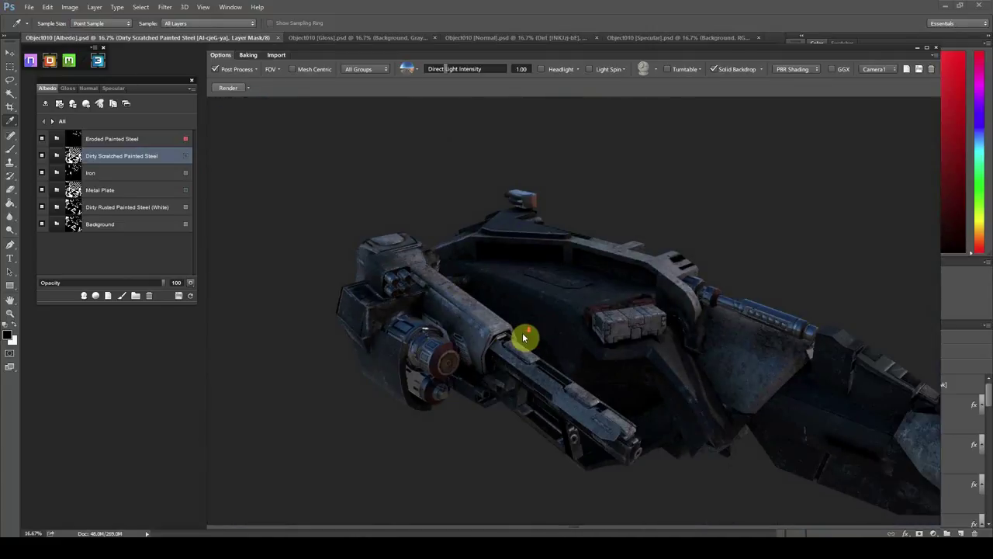
pyautogui.scroll(10, 644, 391)
pyautogui.moveTo(644, 390); pyautogui.dragTo(584, 292)
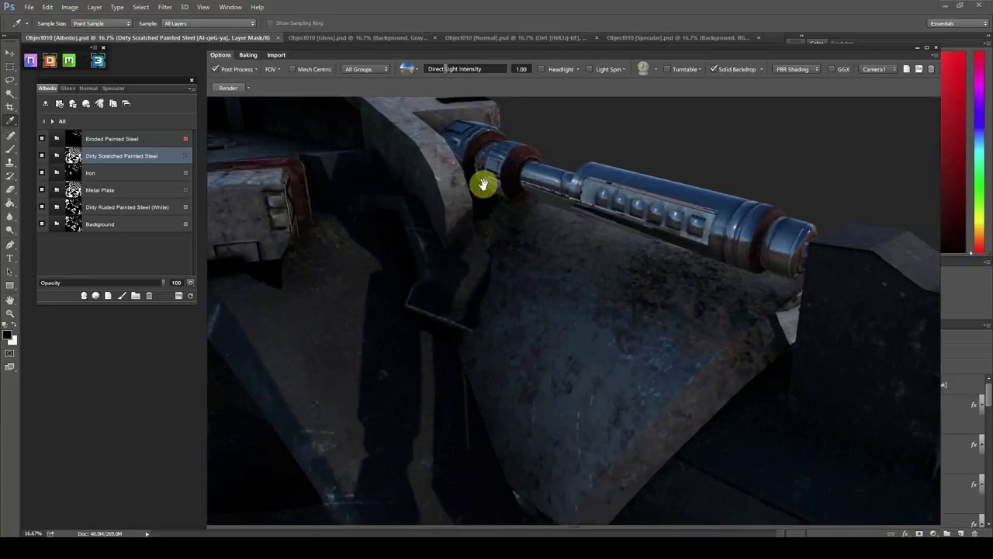
pyautogui.moveTo(489, 223); pyautogui.dragTo(656, 309)
pyautogui.moveTo(474, 280); pyautogui.dragTo(659, 288)
pyautogui.scroll(-5, 524, 338)
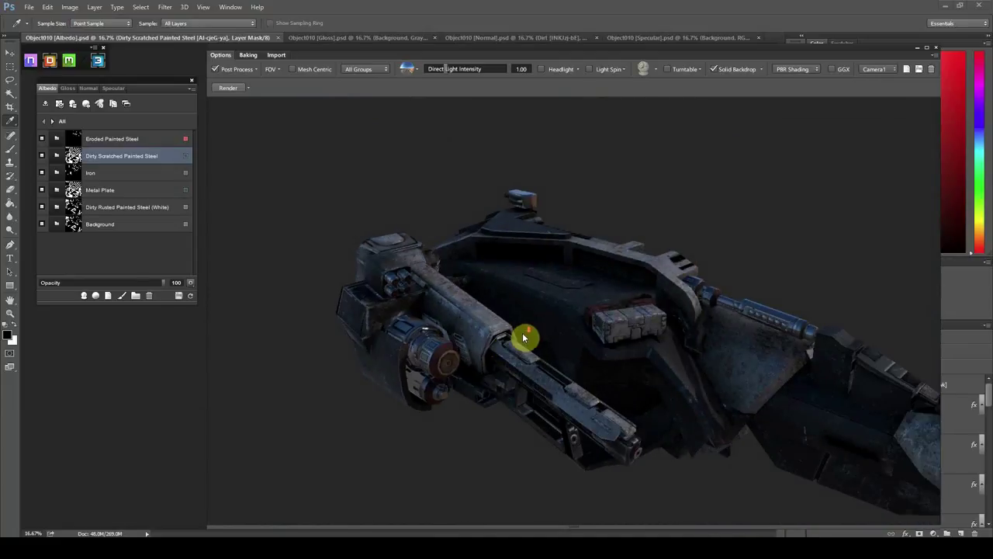
pyautogui.moveTo(526, 336); pyautogui.dragTo(484, 346)
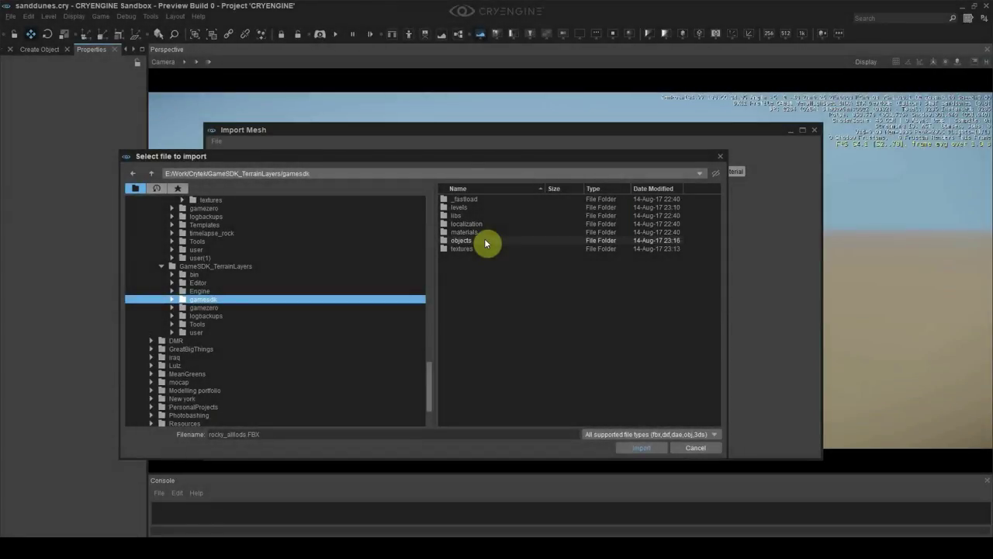
# - Switch to CRYENGINE Sandbox and load the sand dunes mesh from gamesdk/objects/sanddunes for mesh import
pyautogui.doubleClick(484, 243)
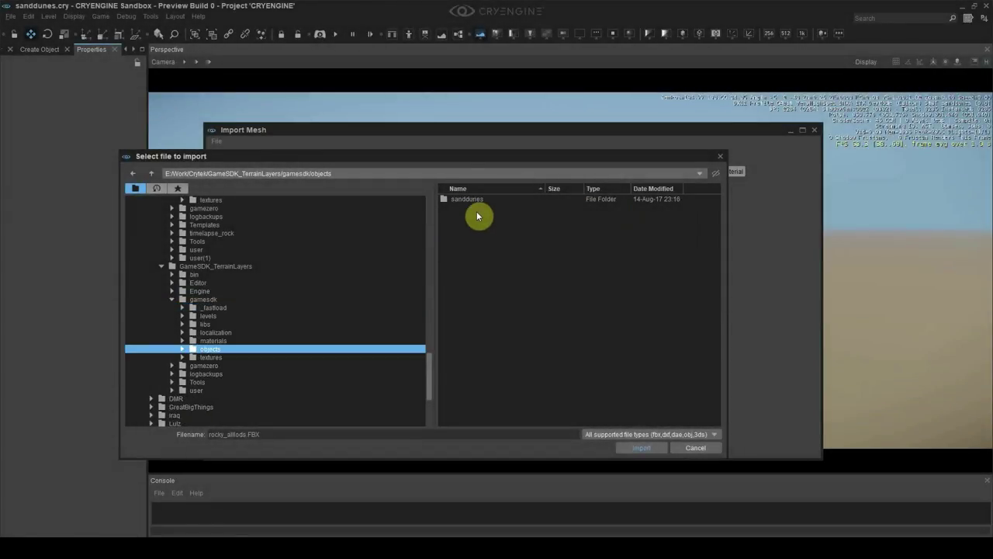
pyautogui.doubleClick(476, 200)
pyautogui.doubleClick(477, 200)
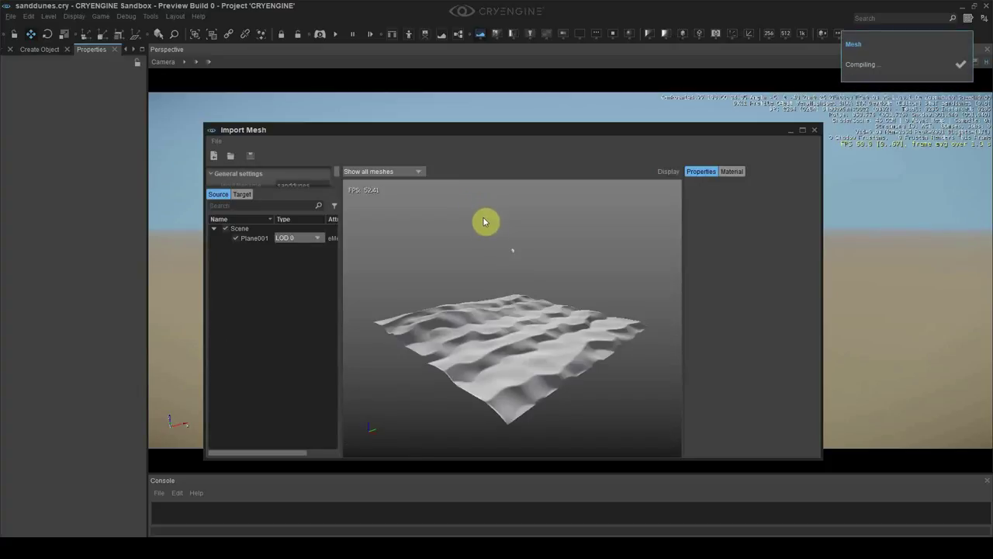
# - Save the imported dune mesh as sanddunes in the objects/sanddunes folder and close the Import Mesh window
pyautogui.moveTo(502, 263)
pyautogui.mouseDown(button='right')
pyautogui.moveTo(581, 328)
pyautogui.moveTo(502, 262)
pyautogui.mouseUp(button='right')
pyautogui.press('w')
pyautogui.press('w')
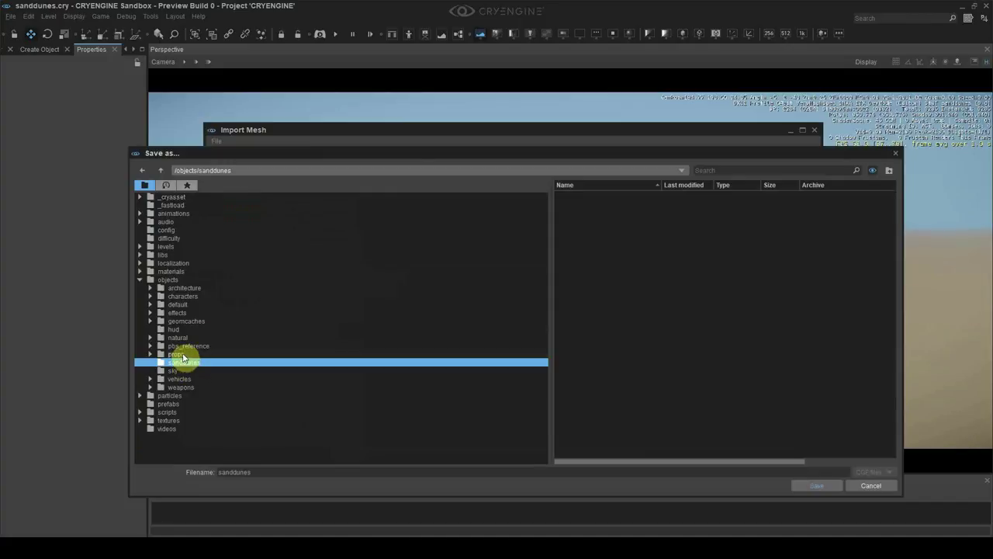
pyautogui.click(185, 355)
pyautogui.click(188, 363)
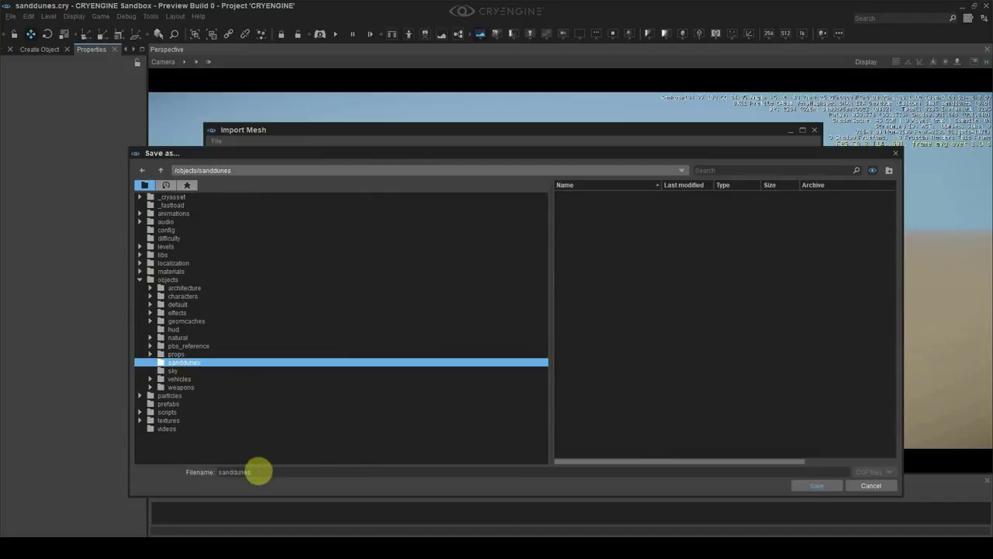
pyautogui.doubleClick(264, 470)
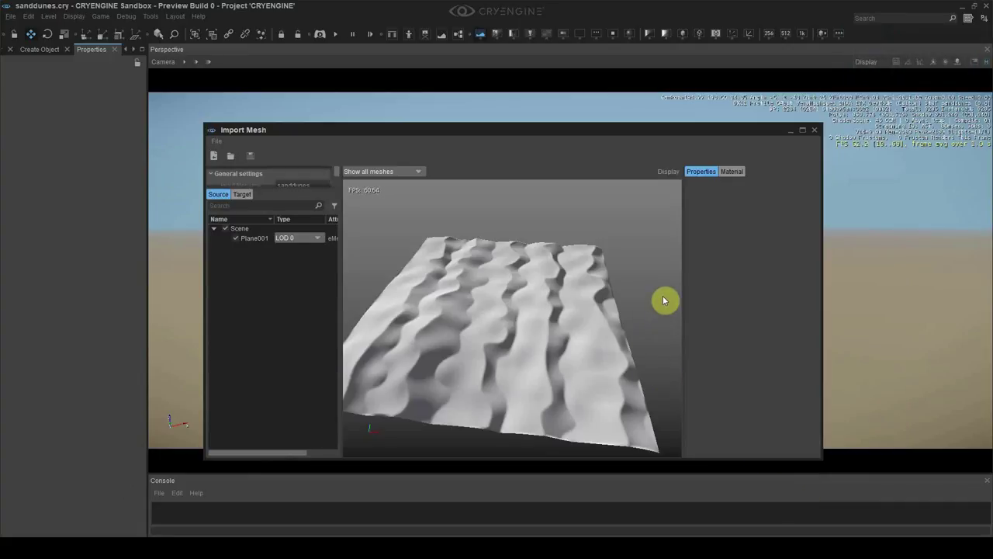
pyautogui.click(814, 129)
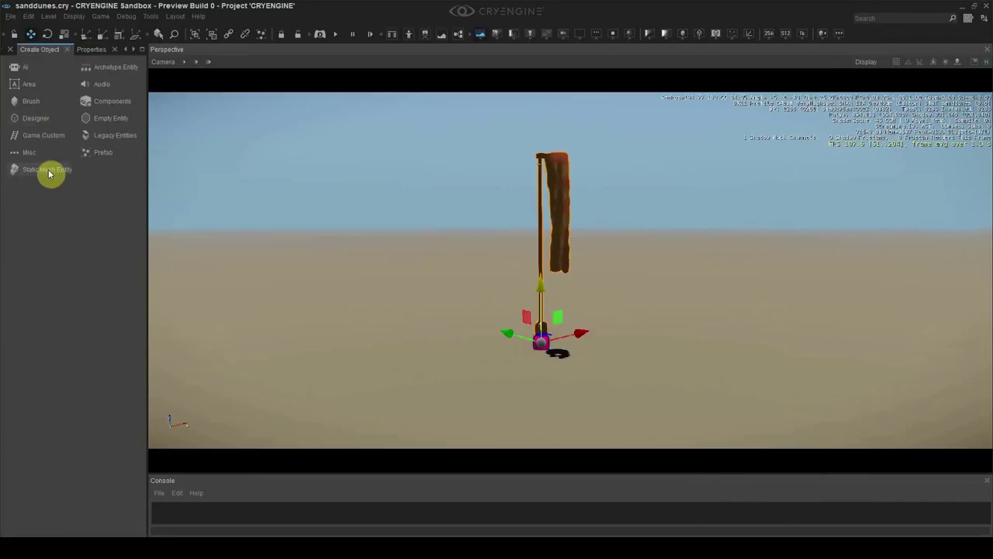
# - Place the sanddunes.cgf mesh from objects/sanddunes in the level as a static mesh entity
pyautogui.doubleClick(39, 104)
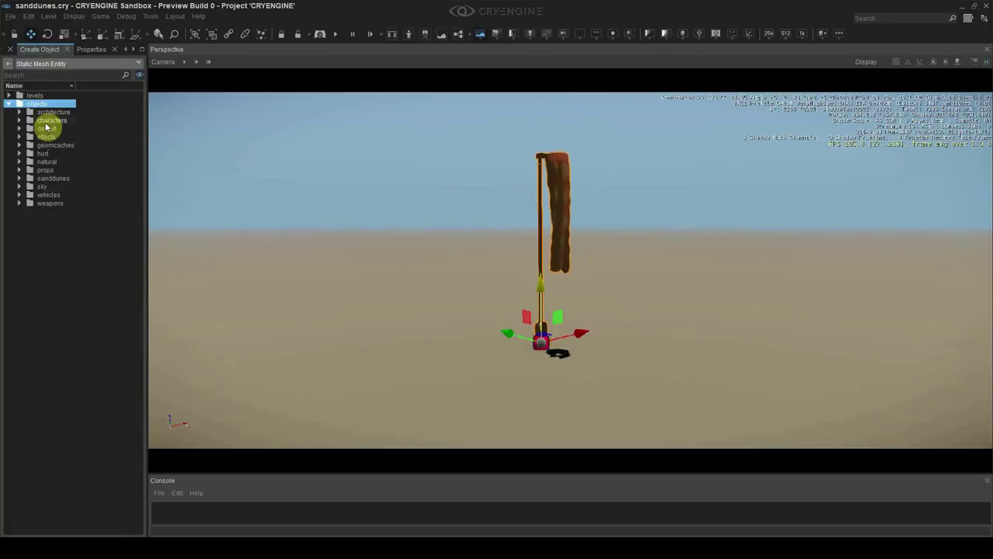
pyautogui.click(56, 178)
pyautogui.doubleClick(58, 178)
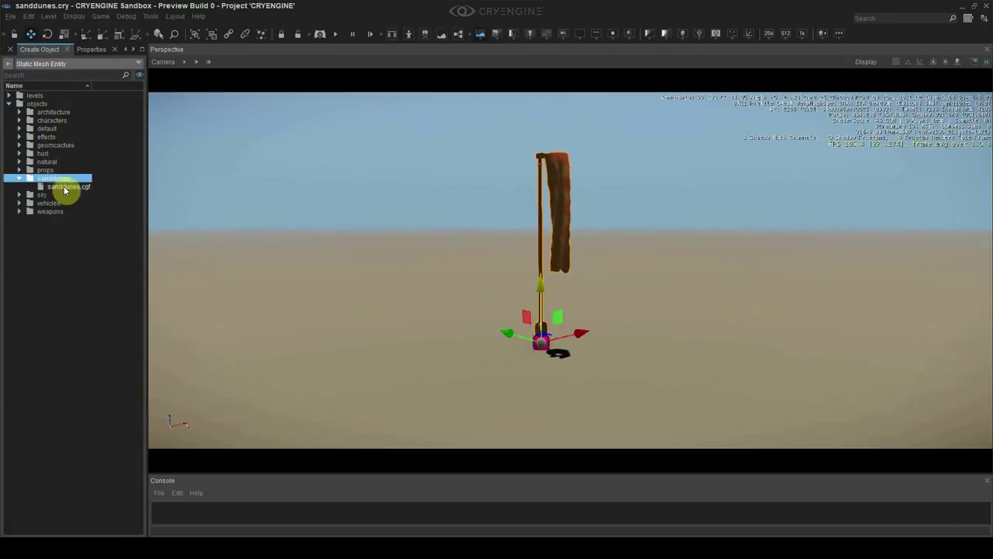
pyautogui.click(64, 187)
pyautogui.scroll(-1, 51, 172)
pyautogui.moveTo(69, 172); pyautogui.dragTo(514, 275)
pyautogui.moveTo(506, 226)
pyautogui.mouseDown()
pyautogui.moveTo(517, 246)
pyautogui.moveTo(510, 235)
pyautogui.mouseUp()
# - Rotate the placed sand dunes mesh about 7° around its vertical axis
pyautogui.click(665, 177)
pyautogui.press('s')
pyautogui.moveTo(650, 204)
pyautogui.mouseDown(button='right')
pyautogui.moveTo(649, 222)
pyautogui.moveTo(650, 204)
pyautogui.mouseUp(button='right')
pyautogui.press('w')
pyautogui.click(609, 242)
pyautogui.press('3')
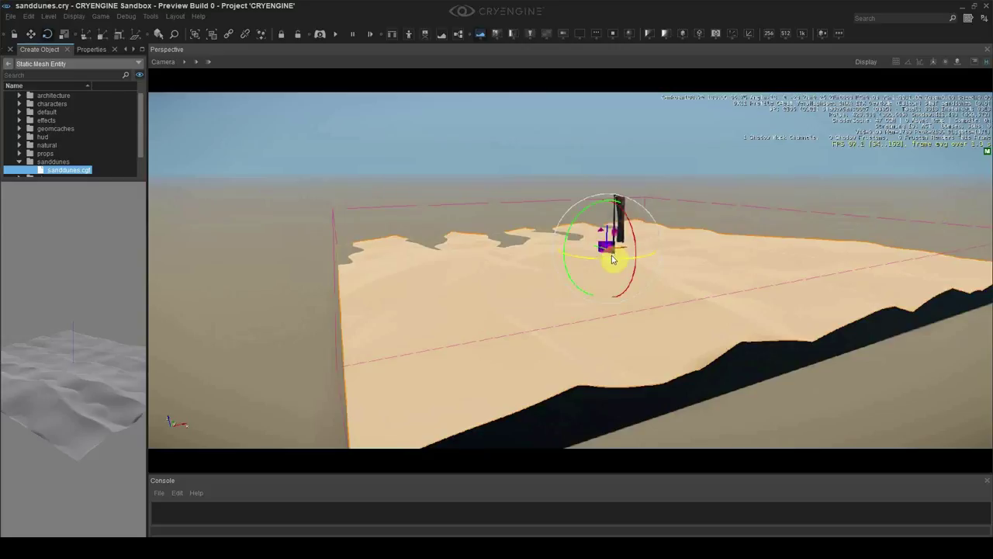
pyautogui.moveTo(611, 242); pyautogui.dragTo(647, 178)
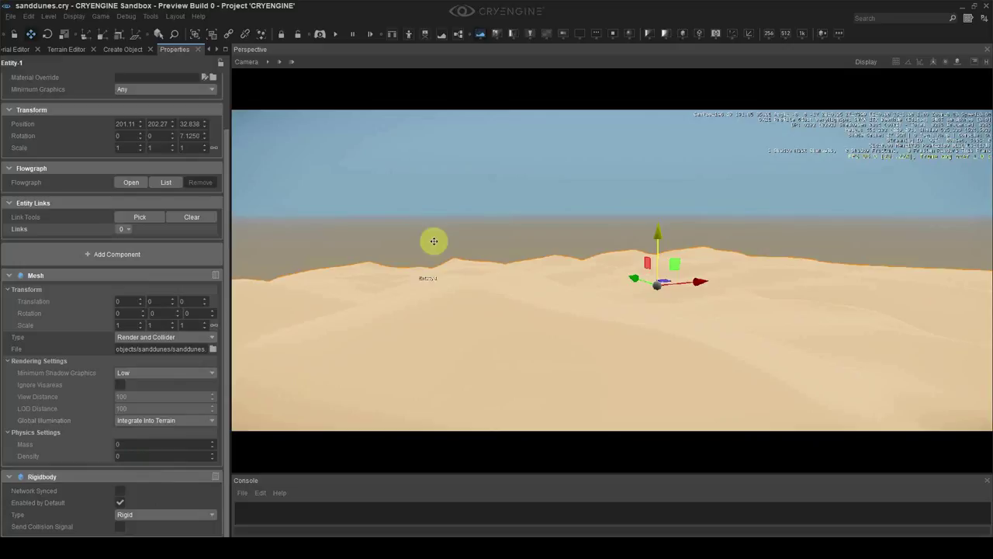
# - Review the terrain's Integrate Objects option in the level settings and lower the dune mesh slightly into the ground
pyautogui.click(434, 240)
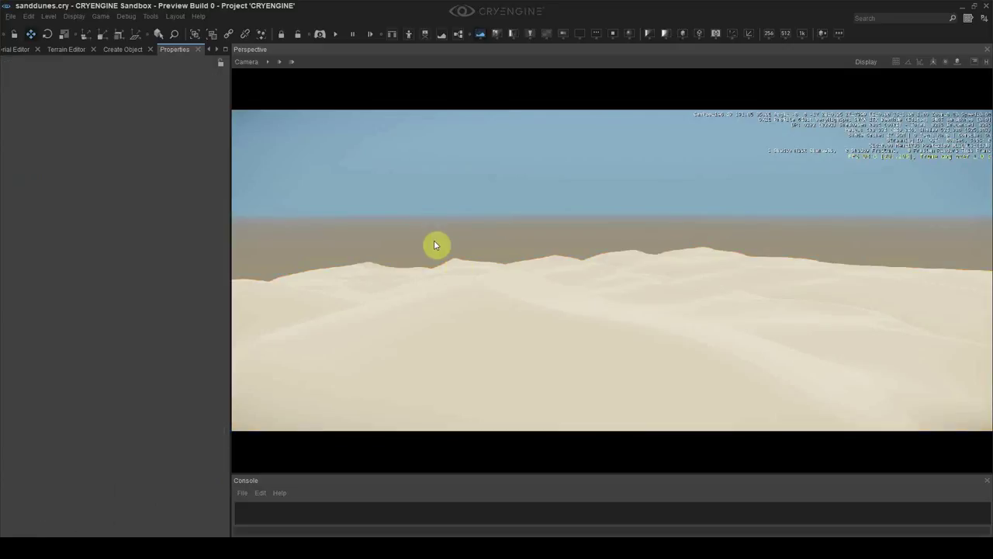
pyautogui.click(477, 284)
pyautogui.click(216, 50)
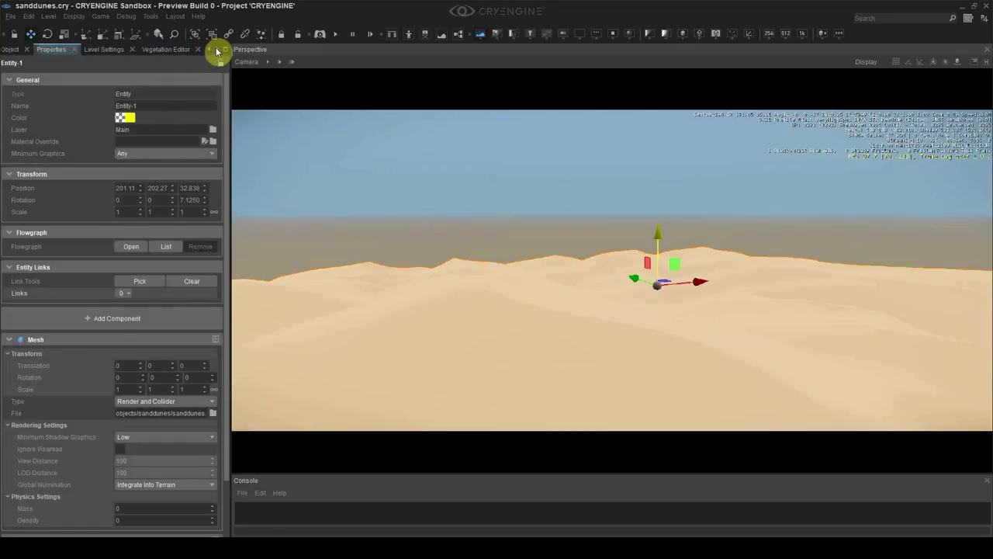
pyautogui.click(72, 49)
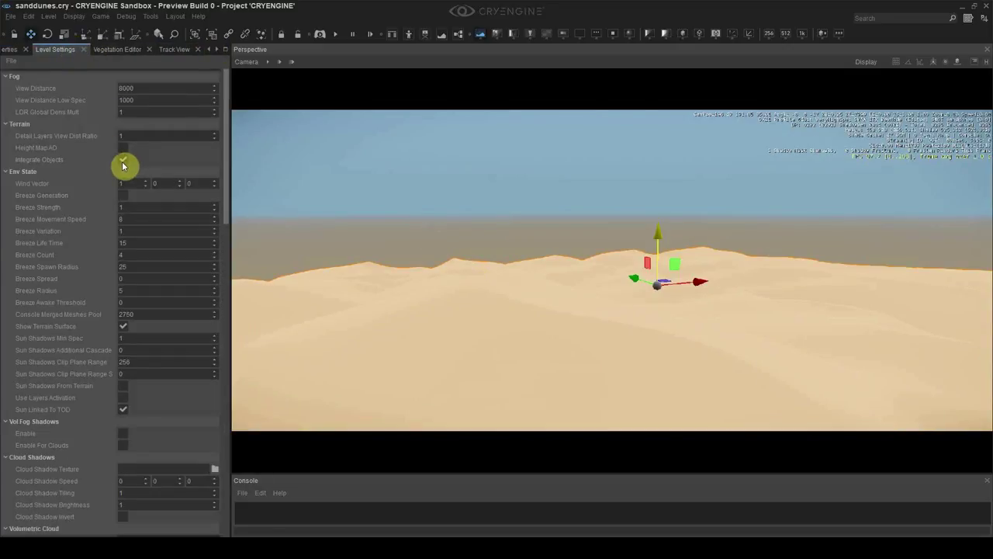
pyautogui.click(335, 180)
pyautogui.click(542, 272)
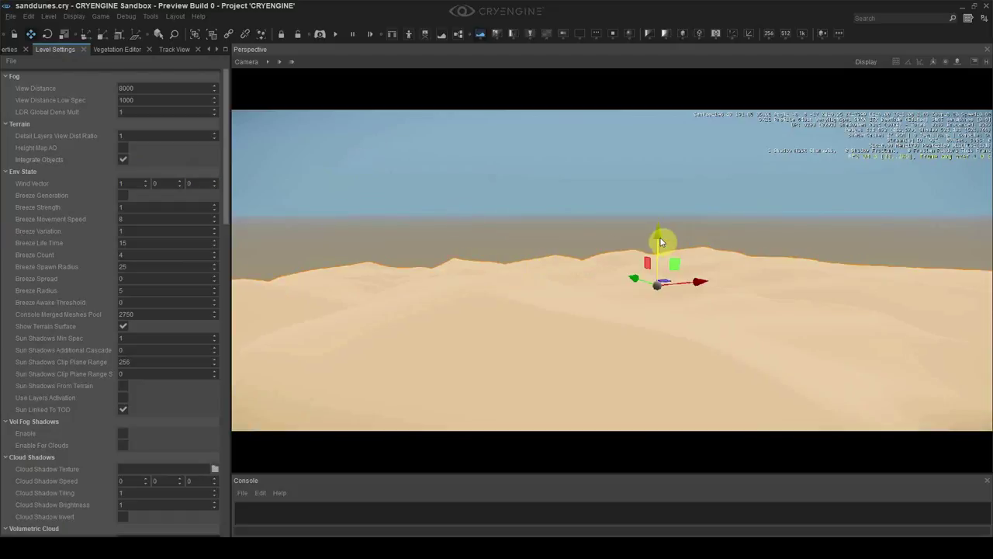
pyautogui.moveTo(661, 240)
pyautogui.mouseDown()
pyautogui.moveTo(652, 284)
pyautogui.moveTo(654, 246)
pyautogui.mouseUp()
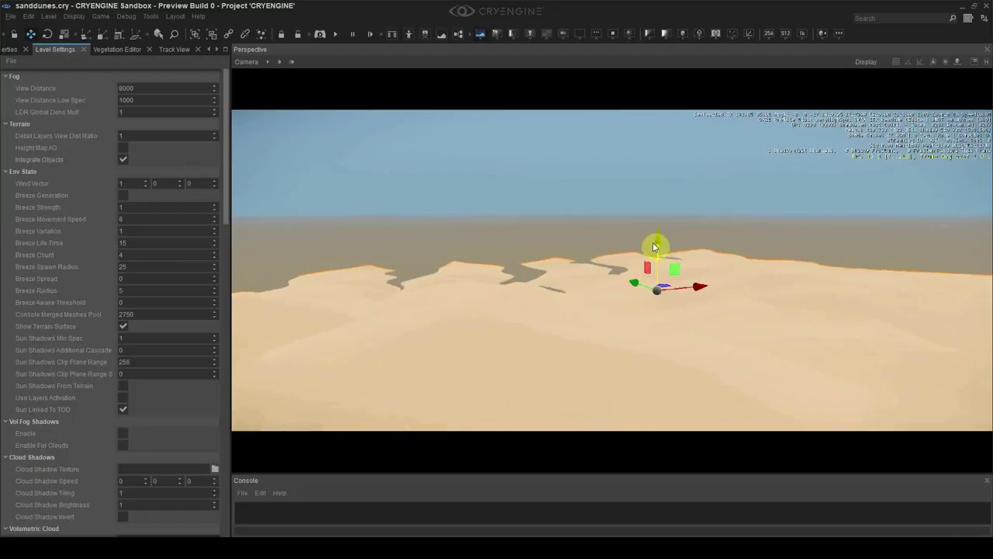
pyautogui.click(580, 236)
pyautogui.press('s')
pyautogui.moveTo(486, 166); pyautogui.dragTo(486, 166, button='right')
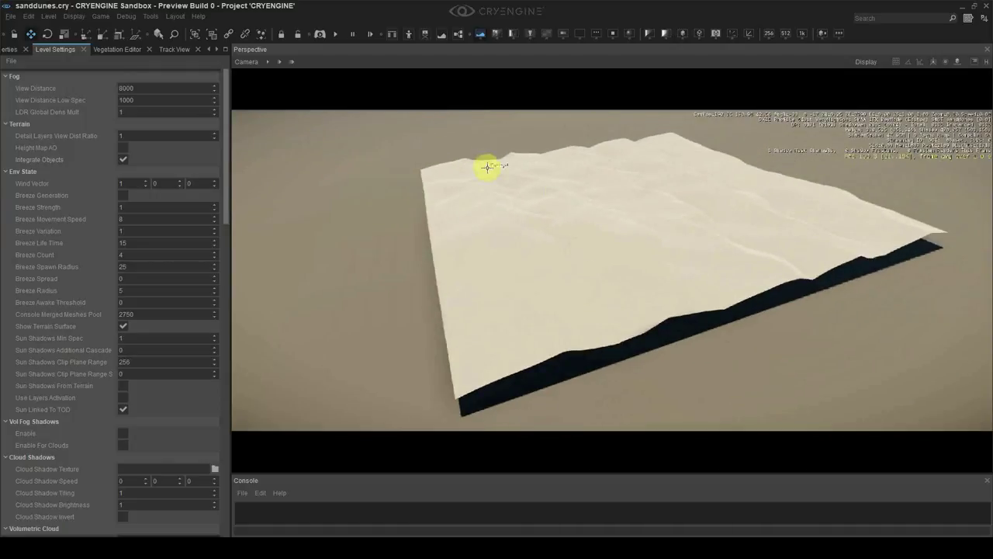
# - Paint the terrain's single texture layer over the ground and the integrated dune mesh
pyautogui.click(208, 49)
pyautogui.click(208, 50)
pyautogui.click(207, 50)
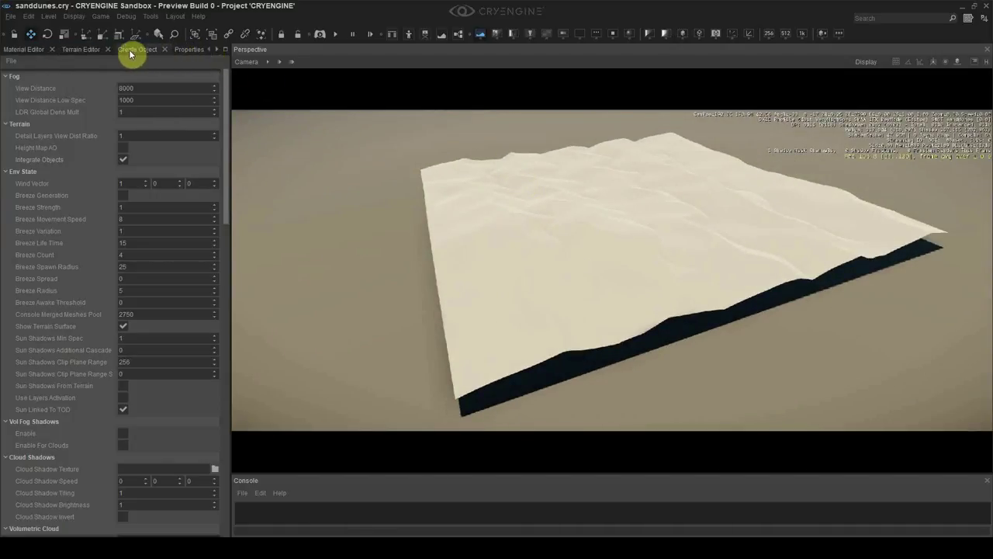
pyautogui.click(82, 50)
pyautogui.click(34, 75)
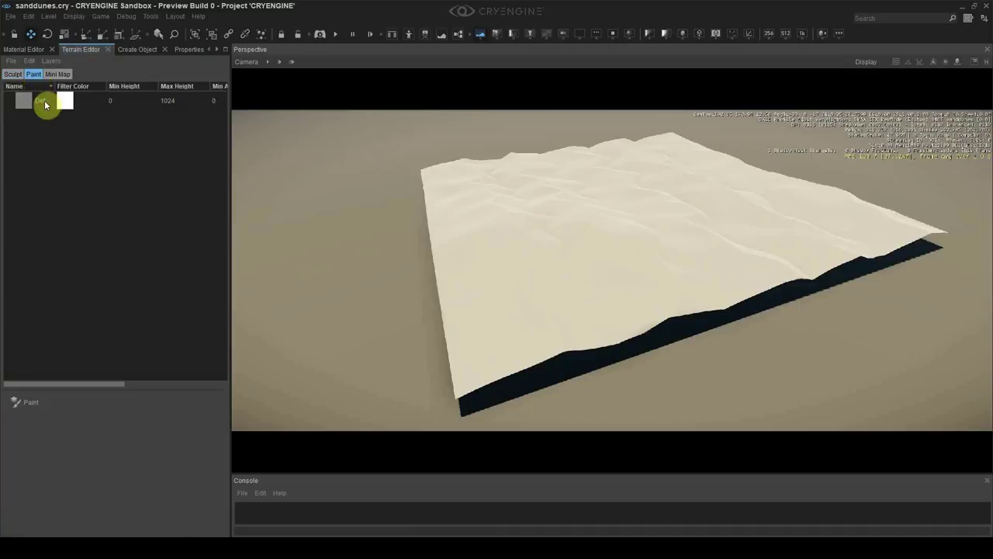
pyautogui.click(44, 101)
pyautogui.click(35, 402)
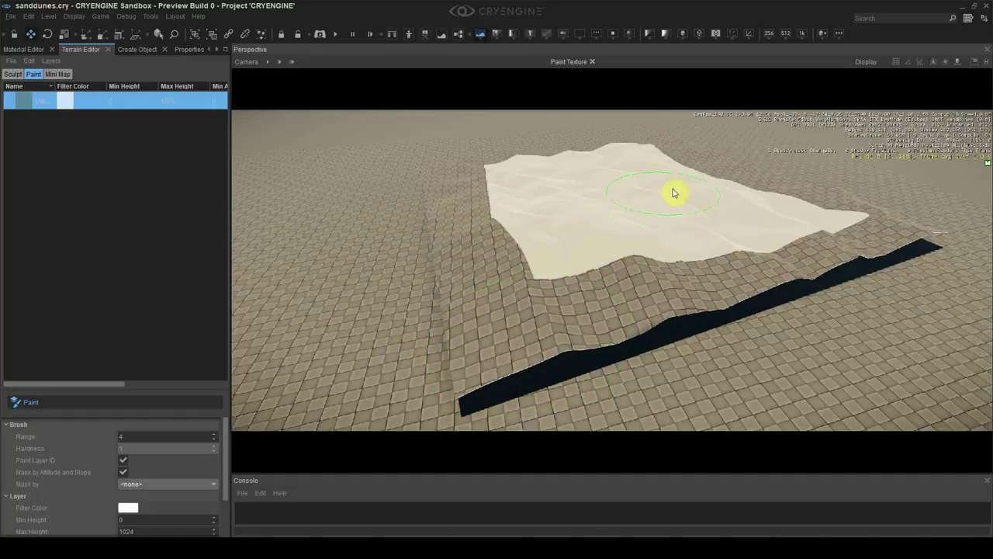
pyautogui.click(75, 404)
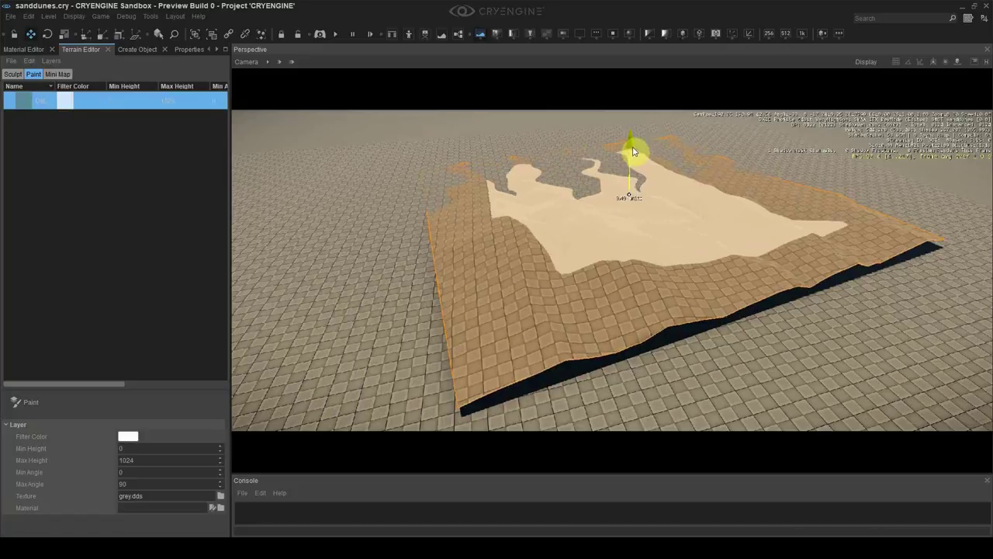
# - Adjust the painted dune mesh's height in the terrain and toggle the level's Integrate Objects terrain option
pyautogui.click(641, 170)
pyautogui.click(697, 357)
pyautogui.moveTo(698, 357); pyautogui.dragTo(693, 352, button='right')
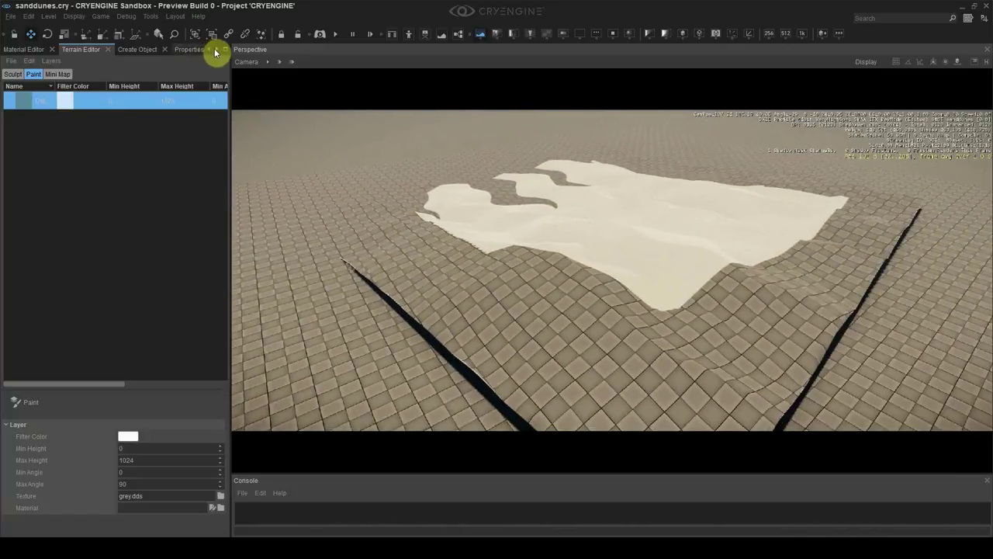
pyautogui.click(215, 49)
pyautogui.click(215, 49)
pyautogui.click(104, 49)
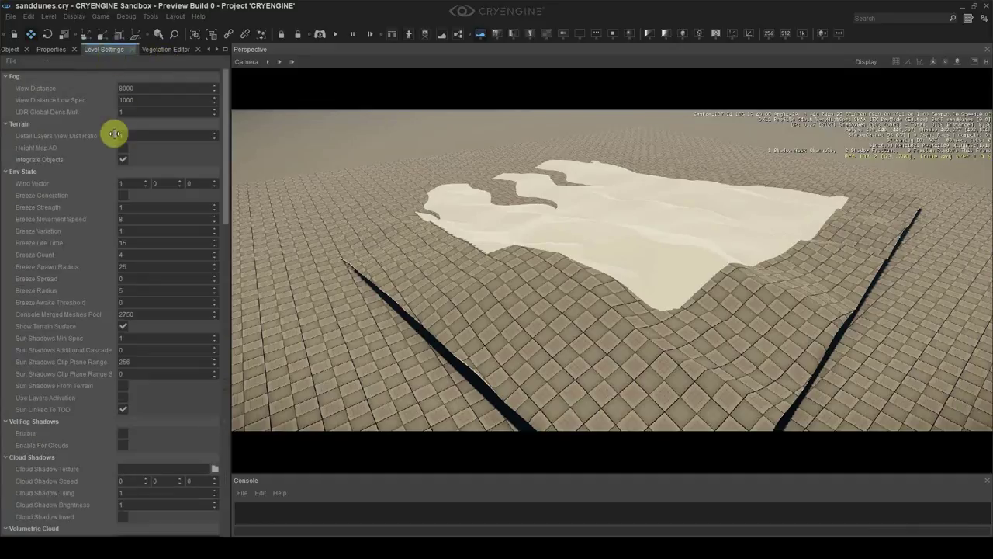
pyautogui.click(123, 160)
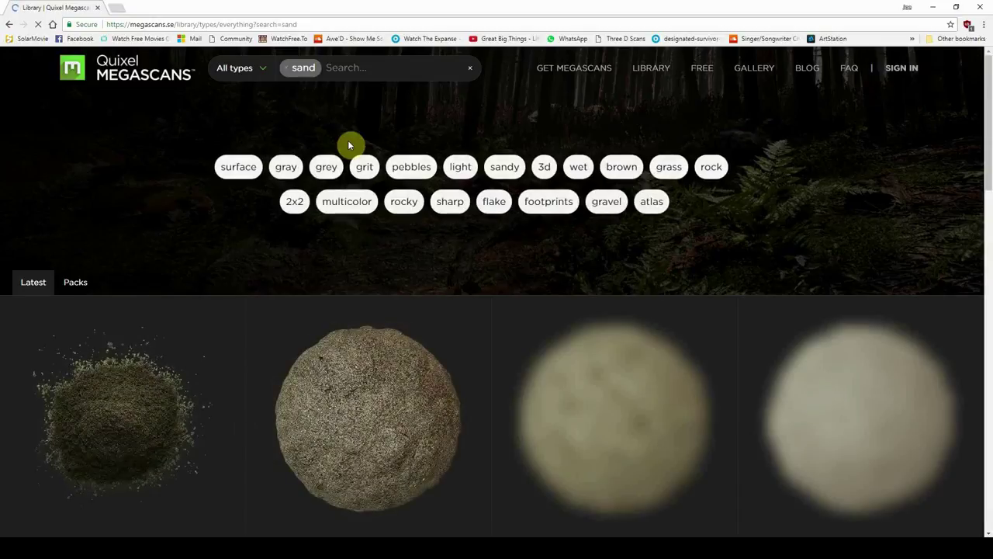
# - Switch to the Megascans library in the browser, look through its sand surfaces and open the rippled sand one
pyautogui.scroll(-4, 349, 145)
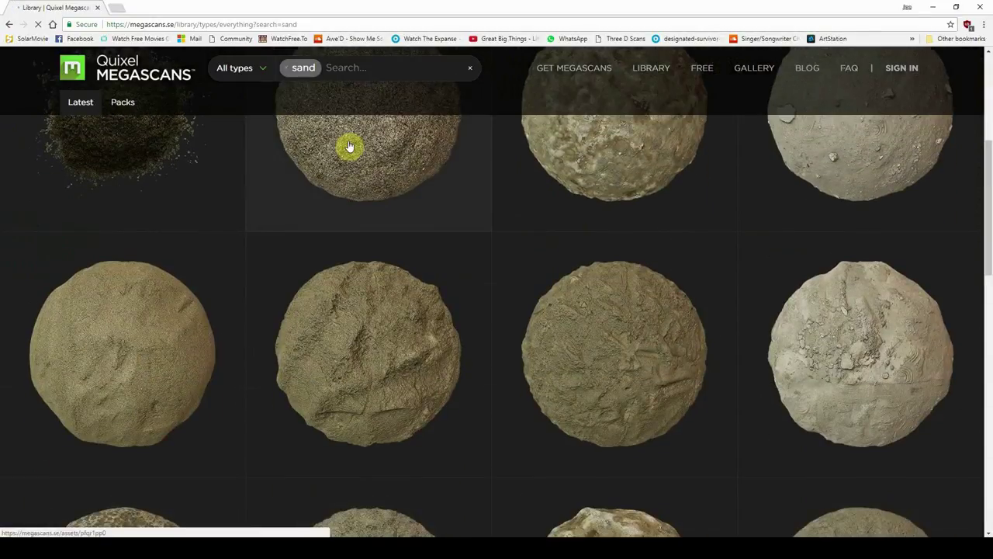
pyautogui.scroll(-15, 349, 146)
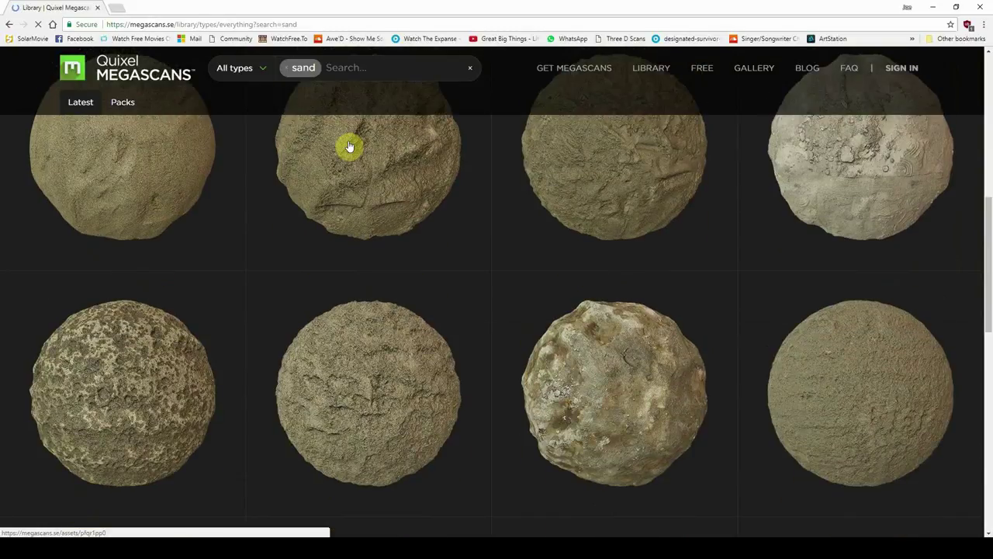
pyautogui.scroll(-2, 349, 146)
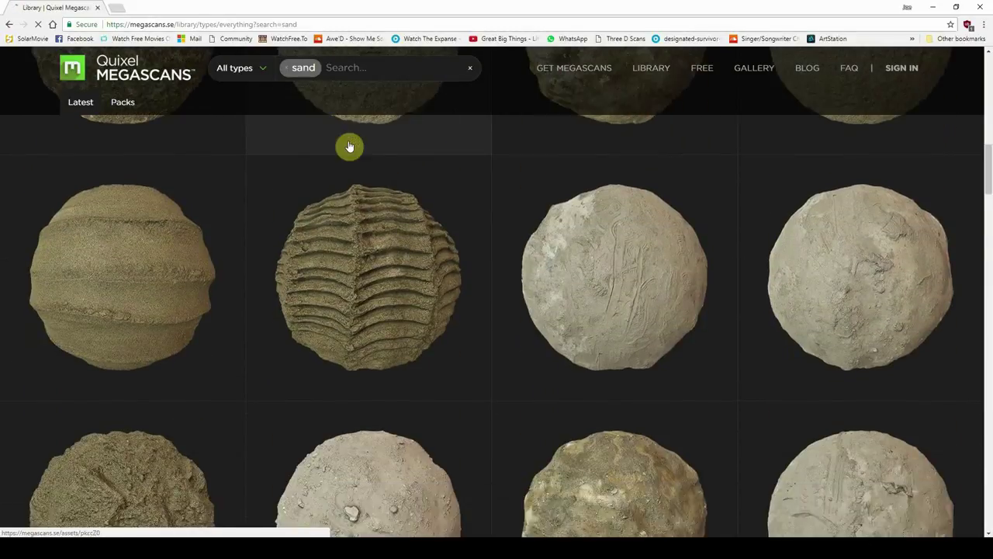
pyautogui.click(184, 230)
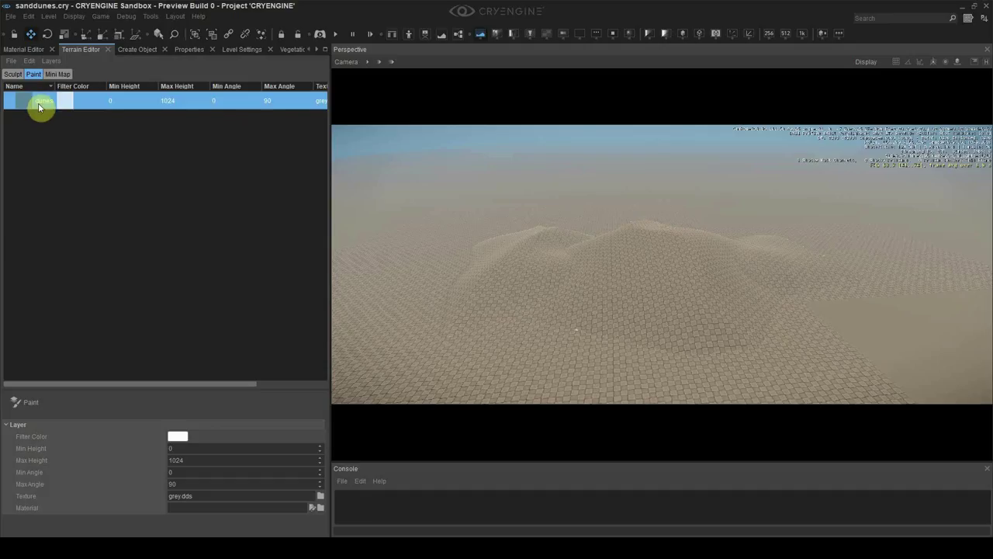
# - Switch back to CRYENGINE Sandbox and assign desert_sand from textures/terrain/detail as the sanddunes material's diffuse map
pyautogui.click(85, 405)
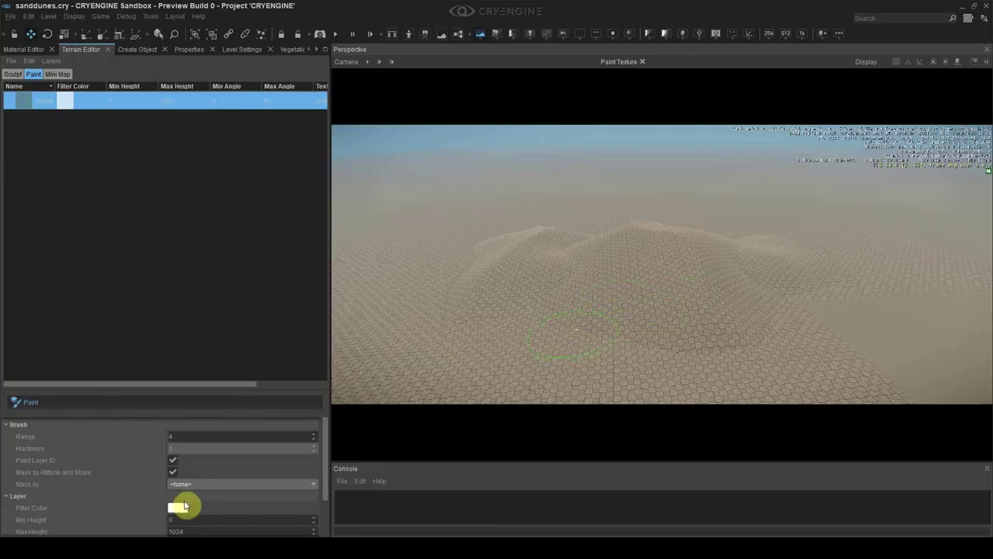
pyautogui.click(31, 50)
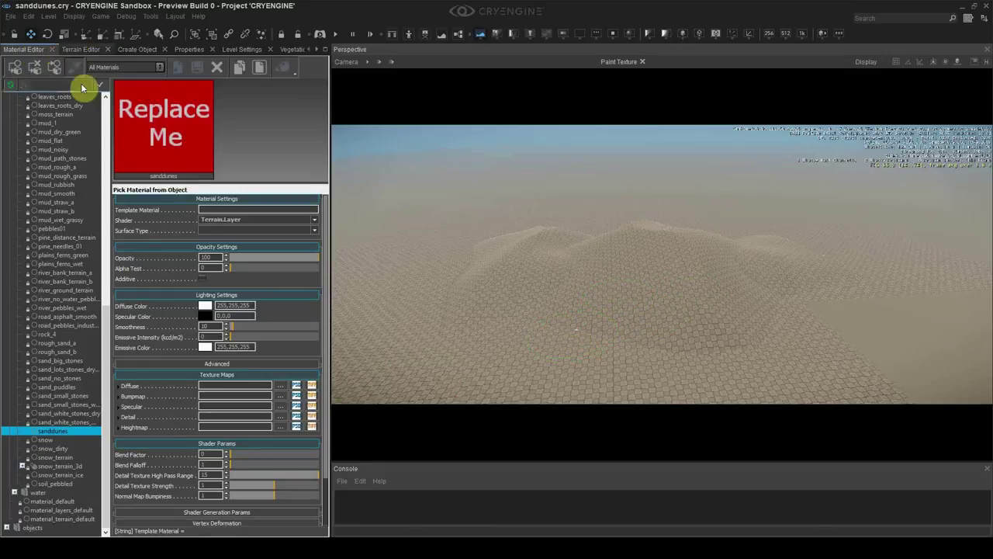
pyautogui.click(280, 386)
pyautogui.click(433, 248)
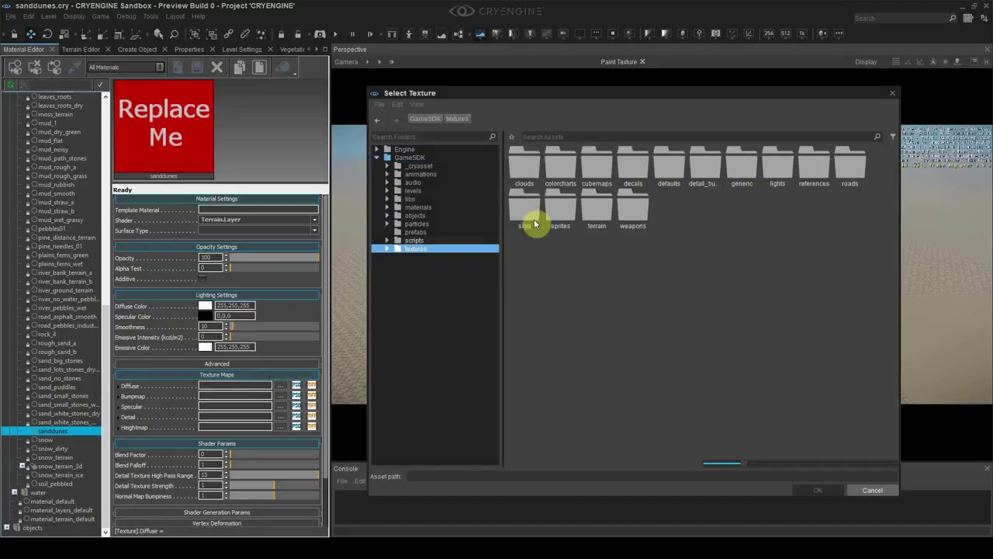
pyautogui.doubleClick(596, 201)
pyautogui.doubleClick(546, 168)
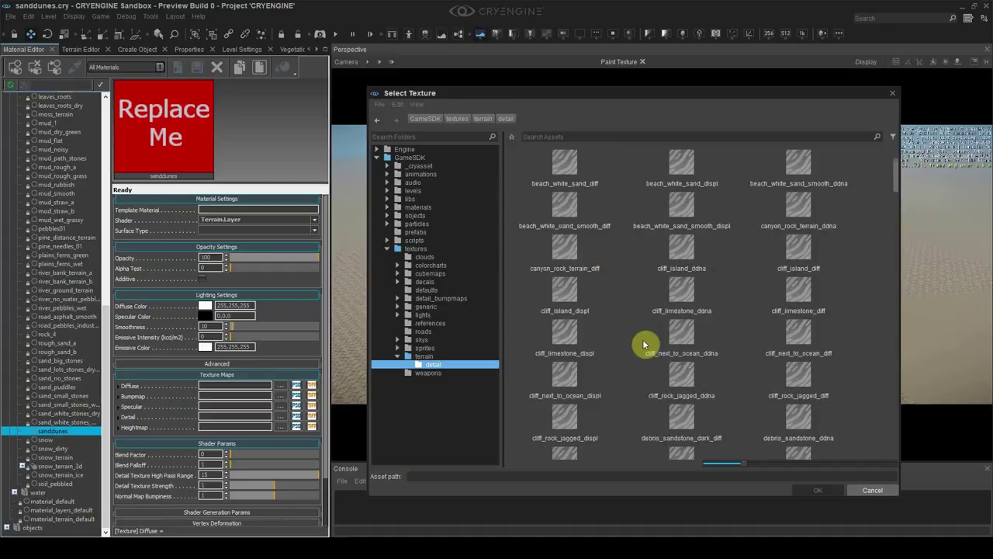
pyautogui.scroll(-3, 642, 339)
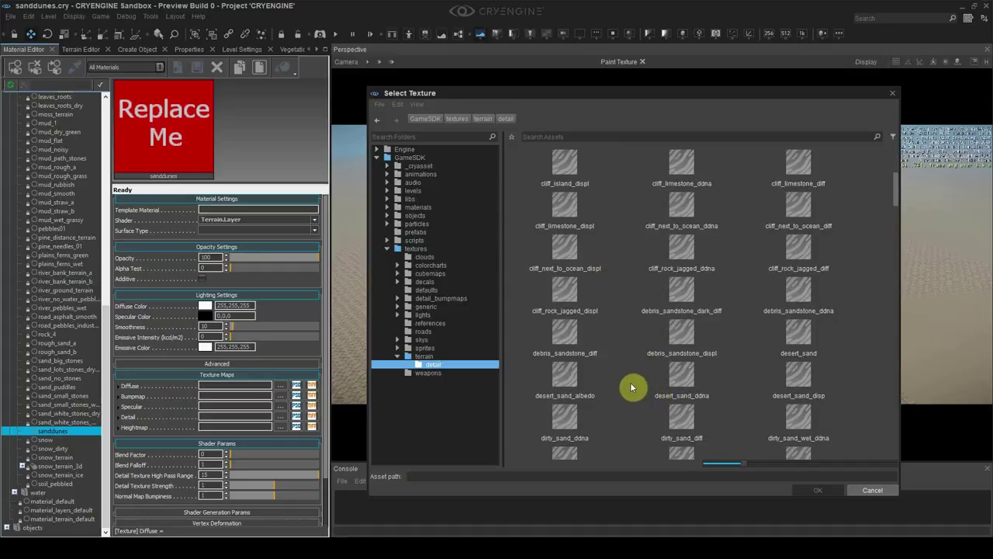
pyautogui.scroll(-3, 631, 388)
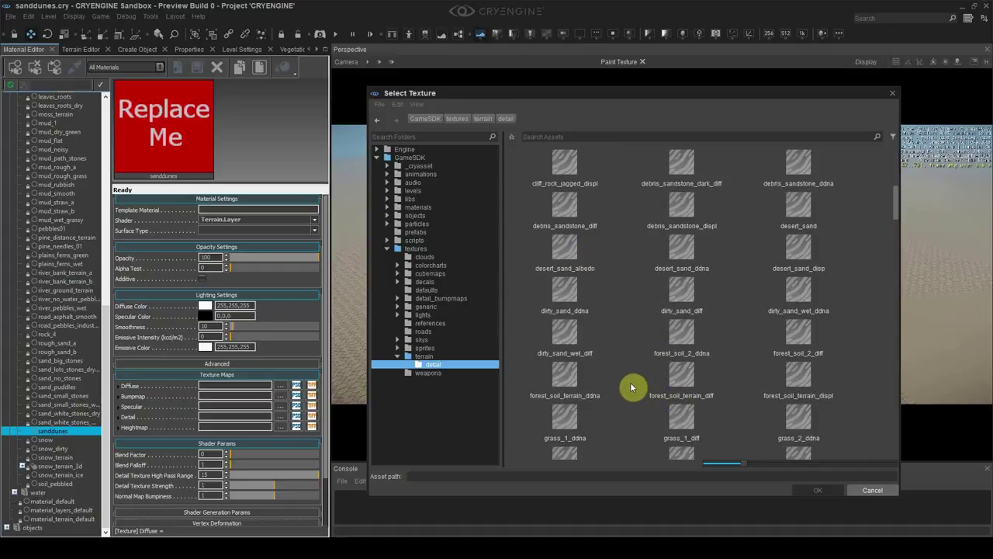
pyautogui.doubleClick(797, 223)
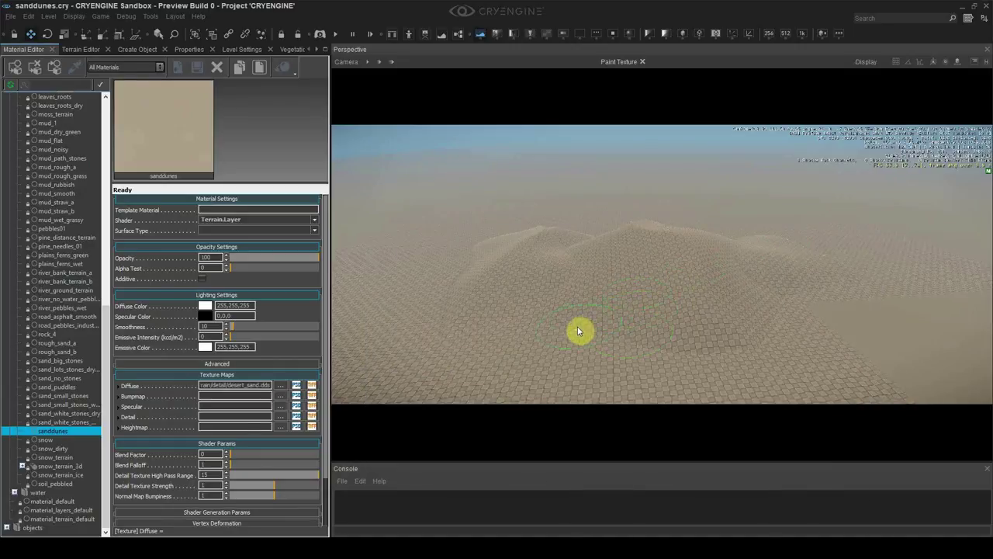
pyautogui.moveTo(172, 388)
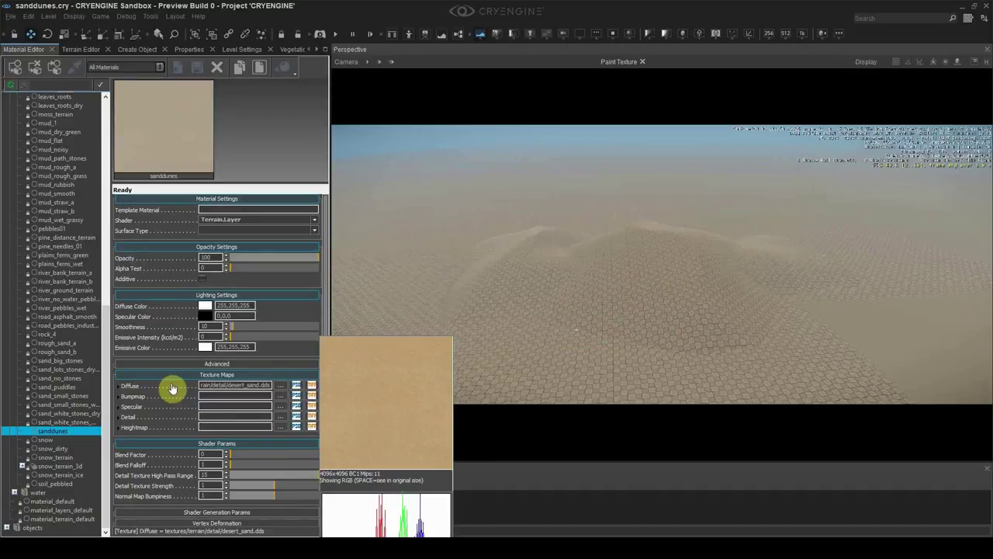
# - Assign the sanddunes material from GameSDK/materials/terrain to the terrain's selected paint layer
pyautogui.click(80, 49)
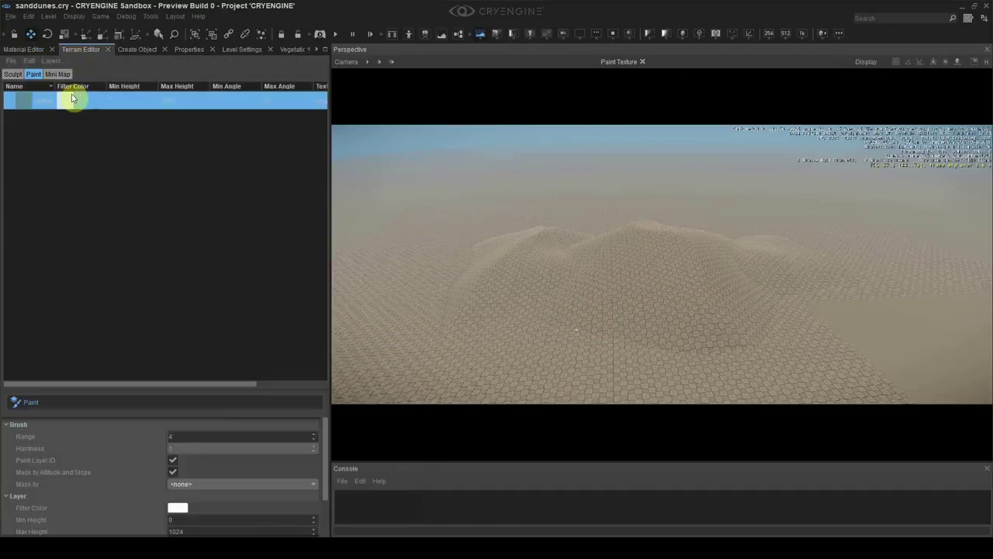
pyautogui.scroll(-3, 224, 470)
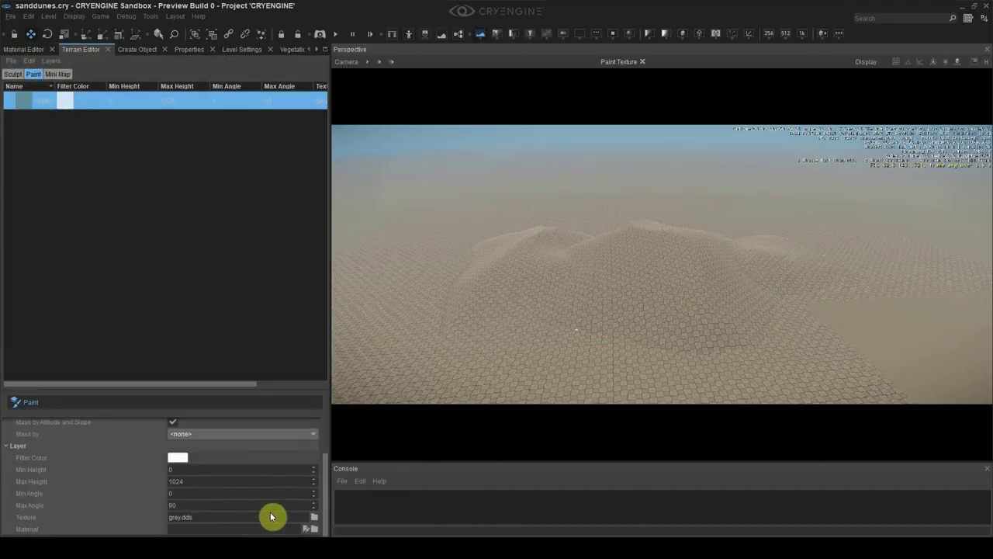
pyautogui.click(314, 528)
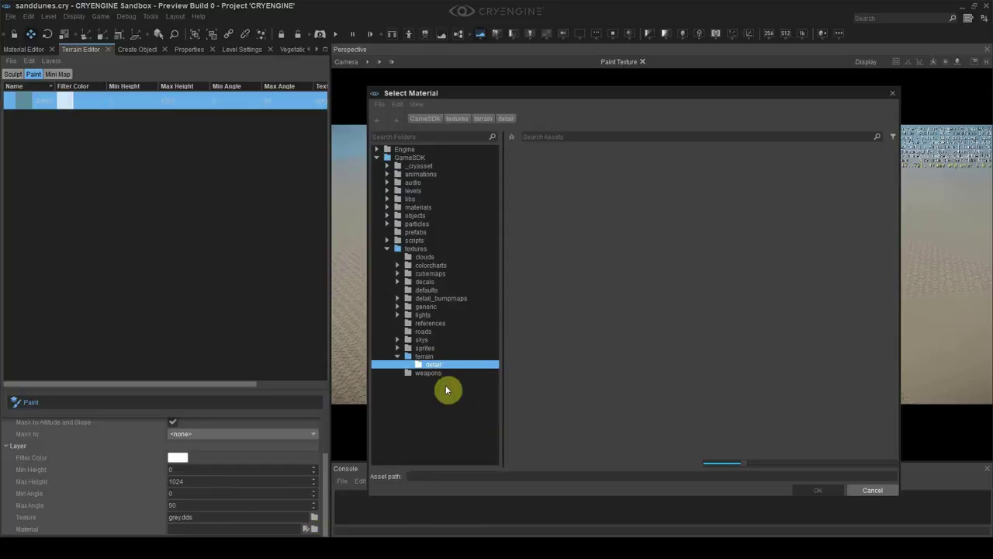
pyautogui.doubleClick(421, 355)
pyautogui.click(422, 207)
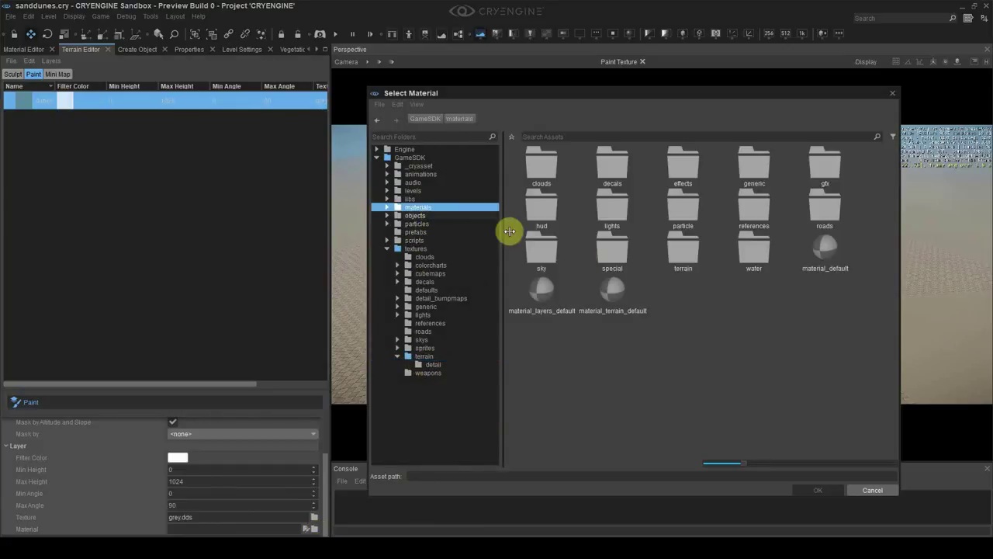
pyautogui.click(687, 250)
pyautogui.doubleClick(689, 250)
pyautogui.click(689, 256)
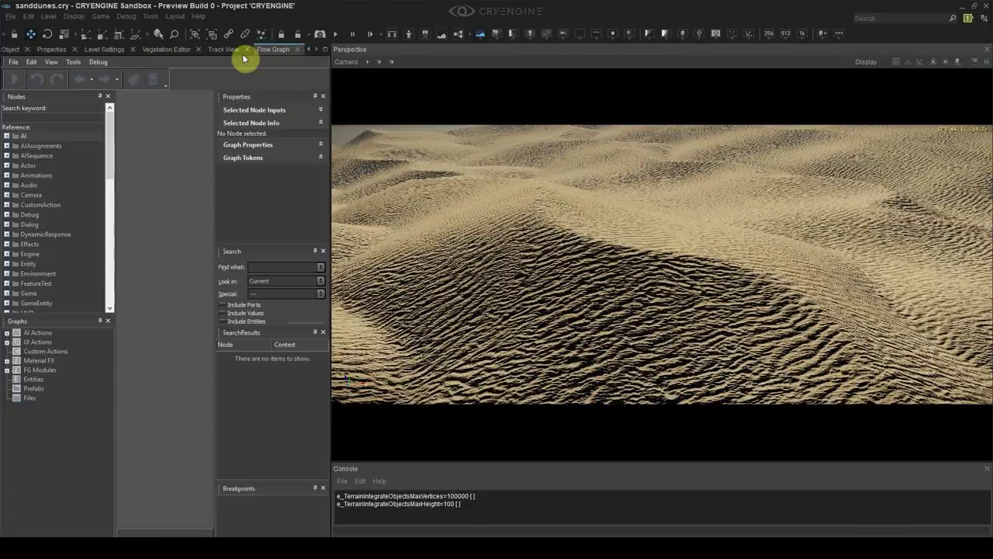
# - Activate Total Illumination V2 in the level settings, set its Integration Mode to 1 and inspect the dunes' lighting
pyautogui.click(93, 51)
pyautogui.scroll(-20, 109, 195)
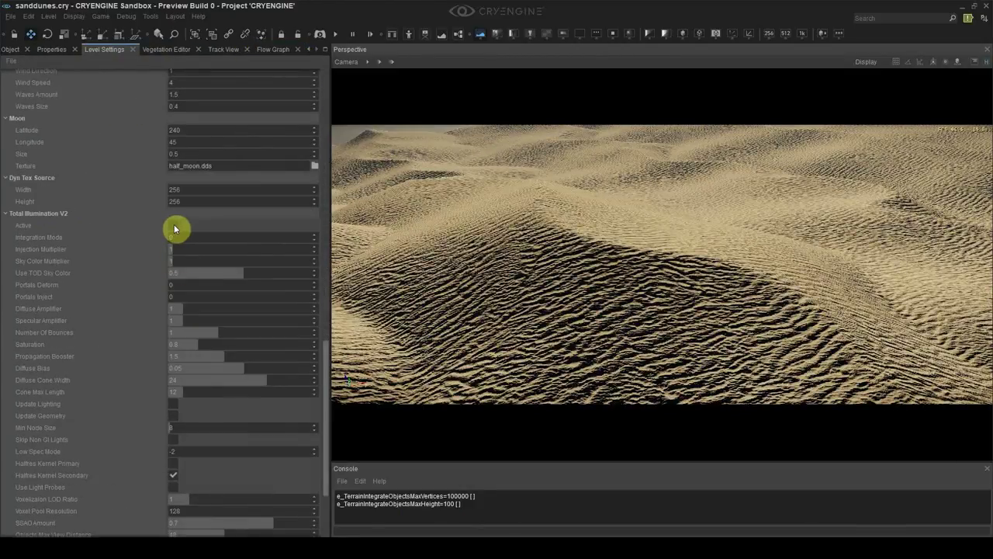
pyautogui.click(173, 225)
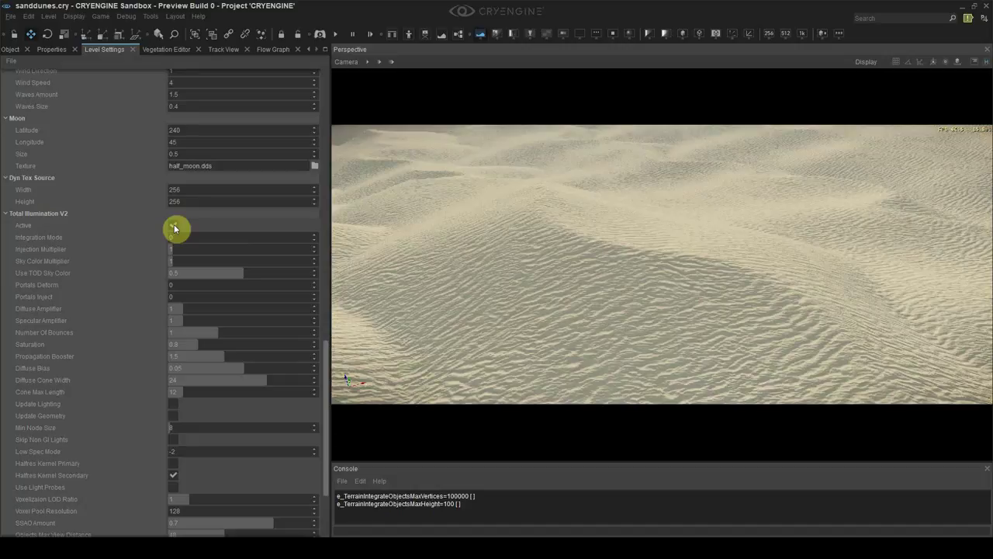
pyautogui.scroll(-2, 124, 287)
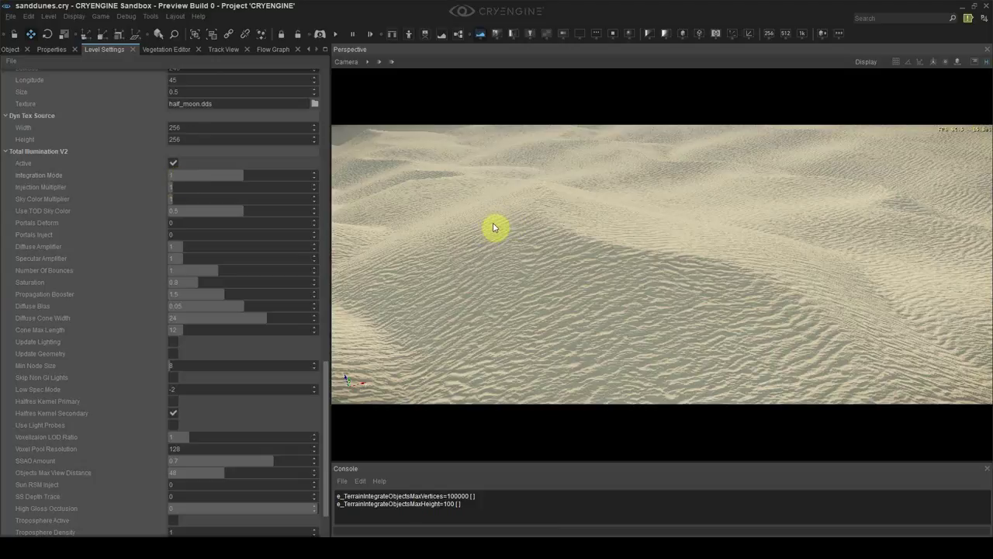
pyautogui.moveTo(493, 224); pyautogui.dragTo(574, 206, button='right')
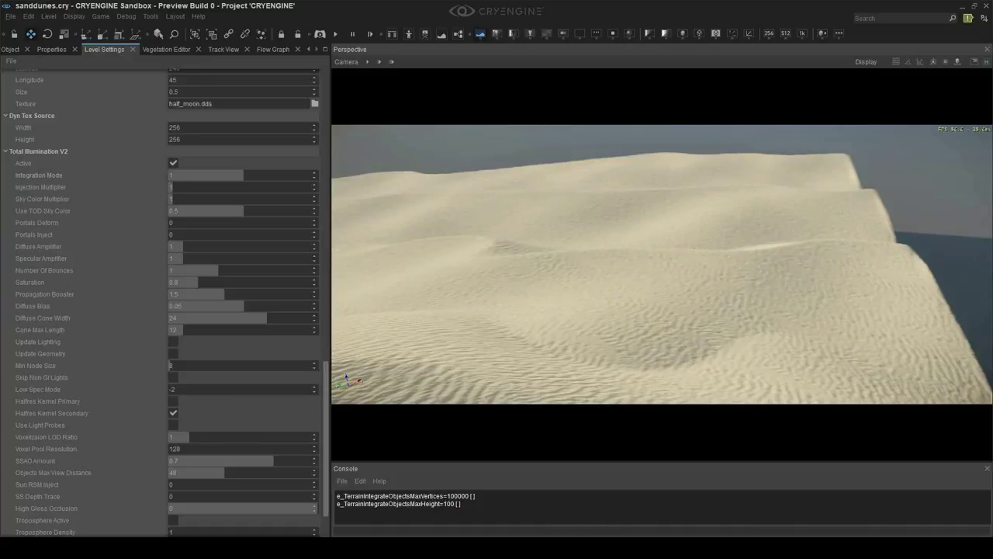
pyautogui.moveTo(500, 183); pyautogui.dragTo(504, 209, button='right')
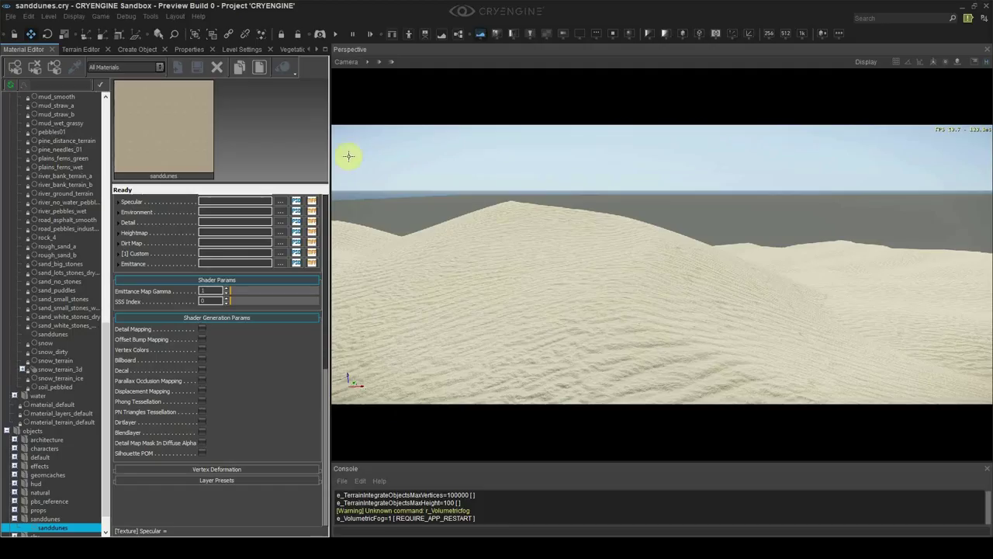
# - Open the Environment Editor on the sanddunes preset
pyautogui.click(318, 48)
pyautogui.click(318, 48)
pyautogui.click(318, 49)
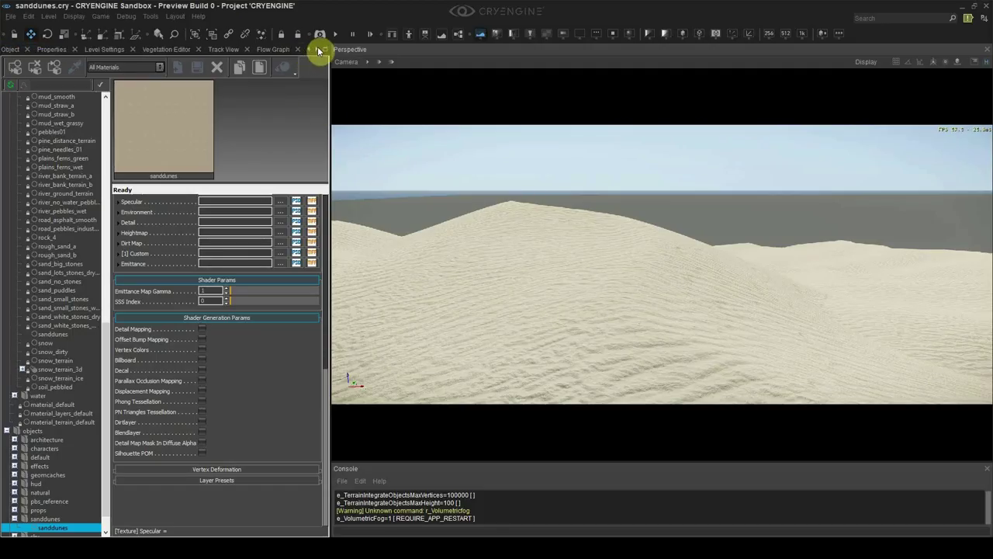
pyautogui.click(318, 48)
pyautogui.click(262, 49)
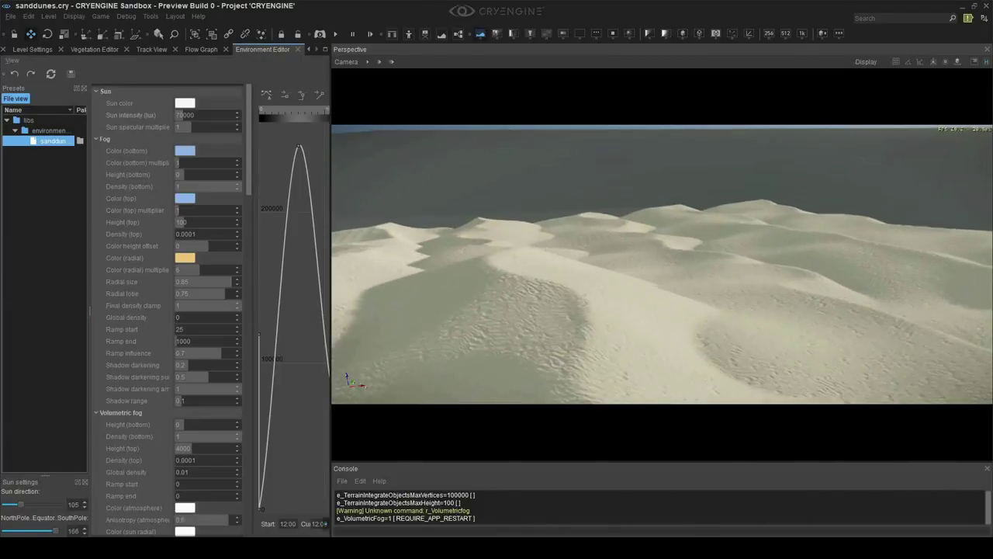
# - Select the dune mesh in the viewport, rotate it slightly and return to the Move tool
pyautogui.moveTo(754, 239)
pyautogui.mouseDown(button='right')
pyautogui.moveTo(750, 233)
pyautogui.moveTo(754, 240)
pyautogui.mouseUp(button='right')
pyautogui.click(705, 308)
pyautogui.press('3')
pyautogui.moveTo(725, 314); pyautogui.dragTo(702, 322, button='right')
pyautogui.moveTo(696, 268); pyautogui.dragTo(675, 285)
pyautogui.press('2')
pyautogui.moveTo(674, 287); pyautogui.dragTo(674, 301, button='right')
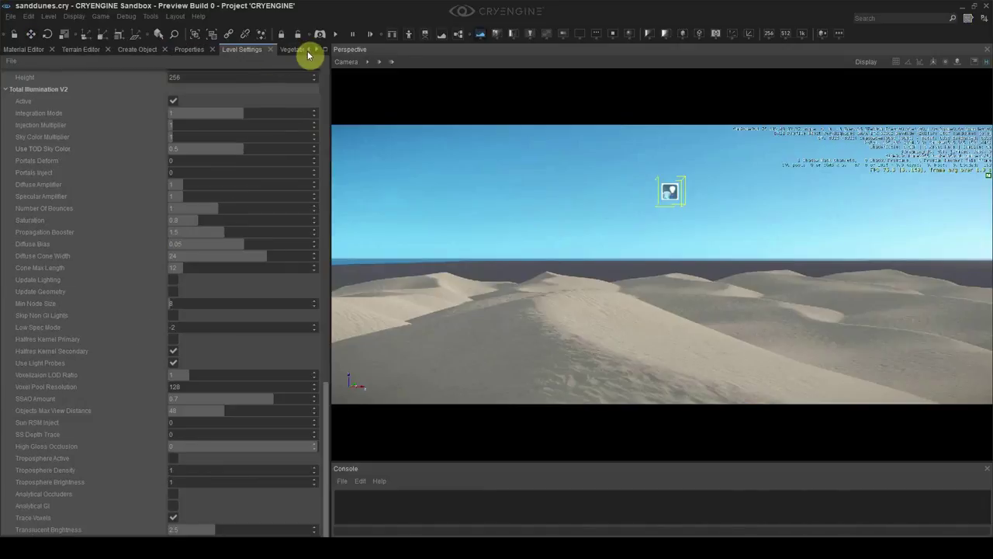
# - Pick the dune mesh's sanddunes material from the viewport and set its diffuse color to 230,206,164
pyautogui.click(28, 50)
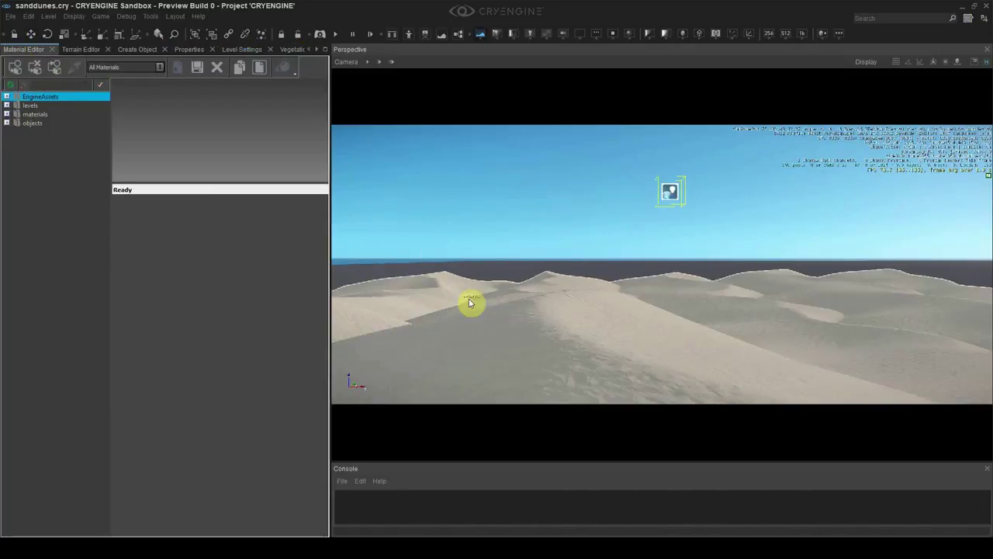
pyautogui.click(72, 68)
pyautogui.click(588, 376)
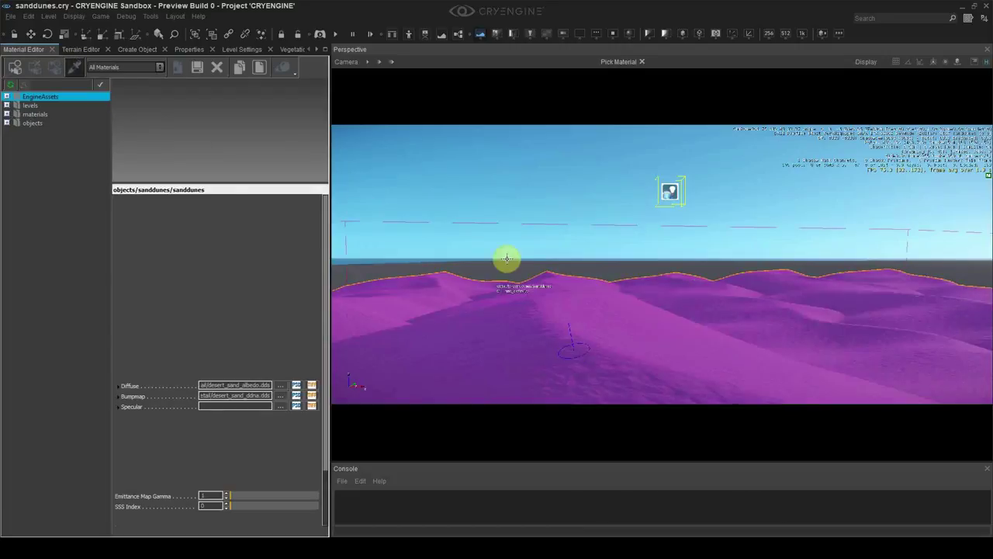
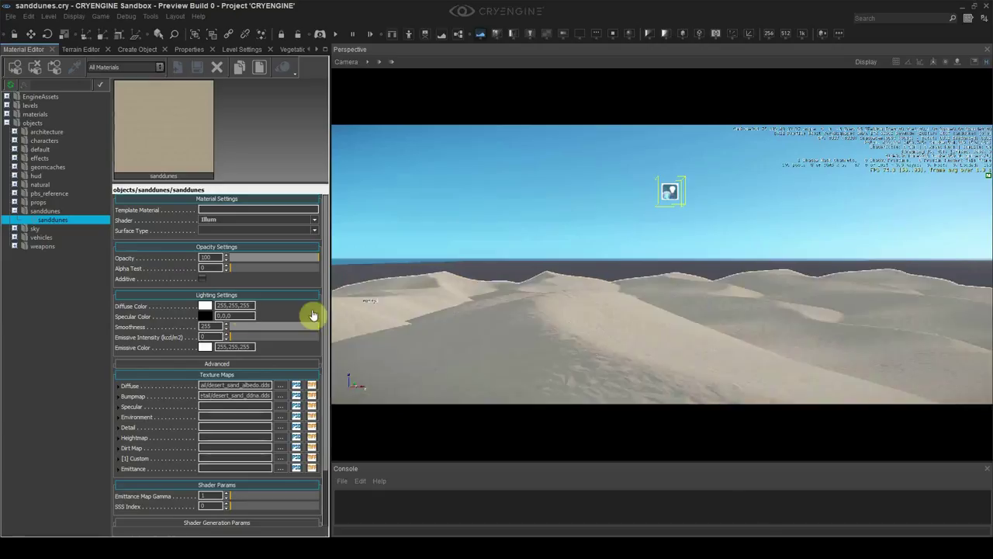
pyautogui.click(205, 307)
pyautogui.click(415, 249)
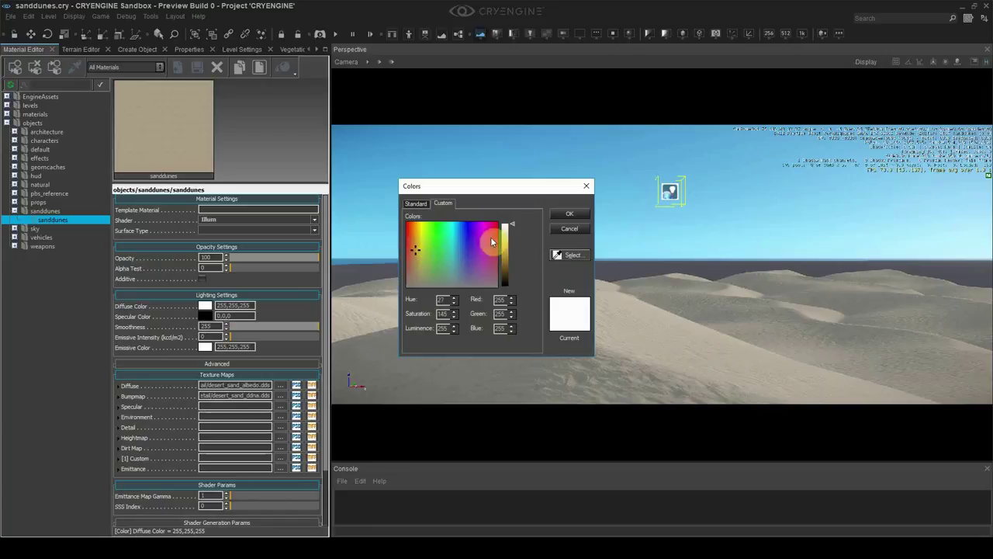
pyautogui.moveTo(510, 225); pyautogui.dragTo(510, 237)
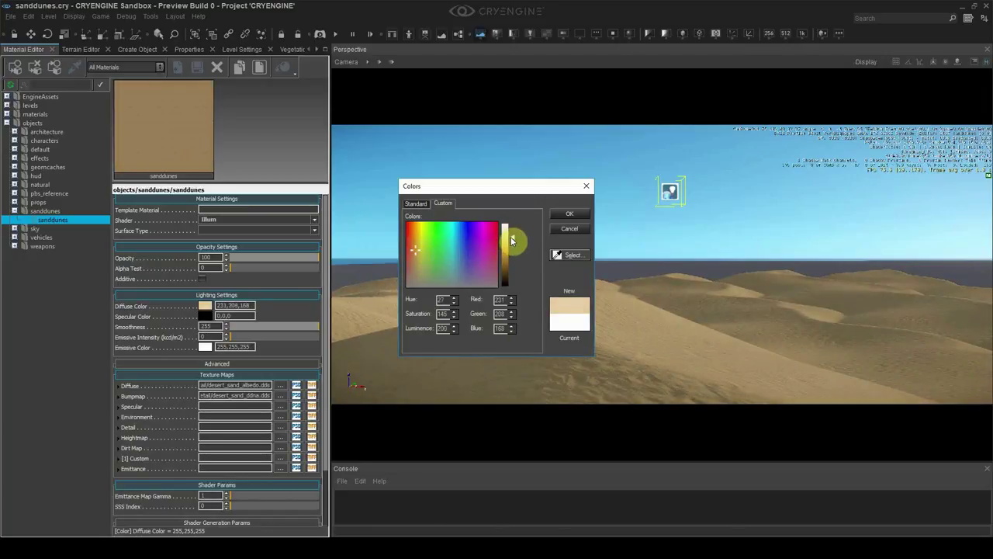
pyautogui.moveTo(511, 240); pyautogui.dragTo(543, 243)
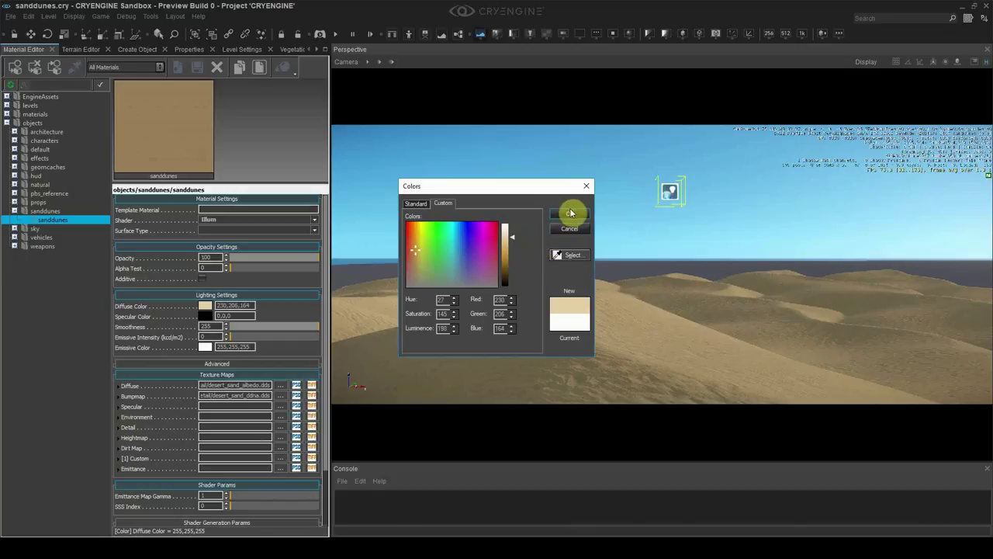
pyautogui.click(569, 214)
# - Darken the specular color of the terrain's sanddunes material to 42,42,37
pyautogui.click(205, 317)
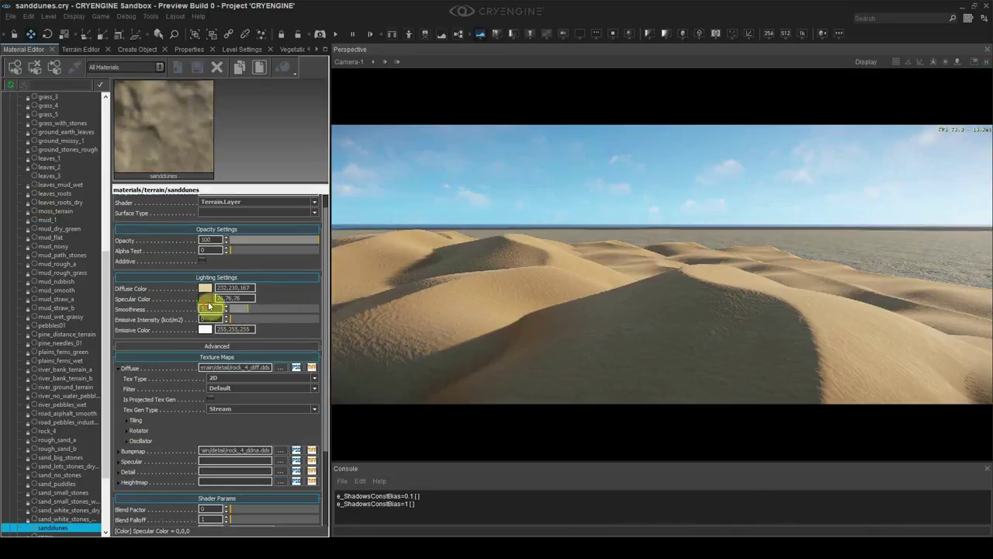
pyautogui.click(206, 298)
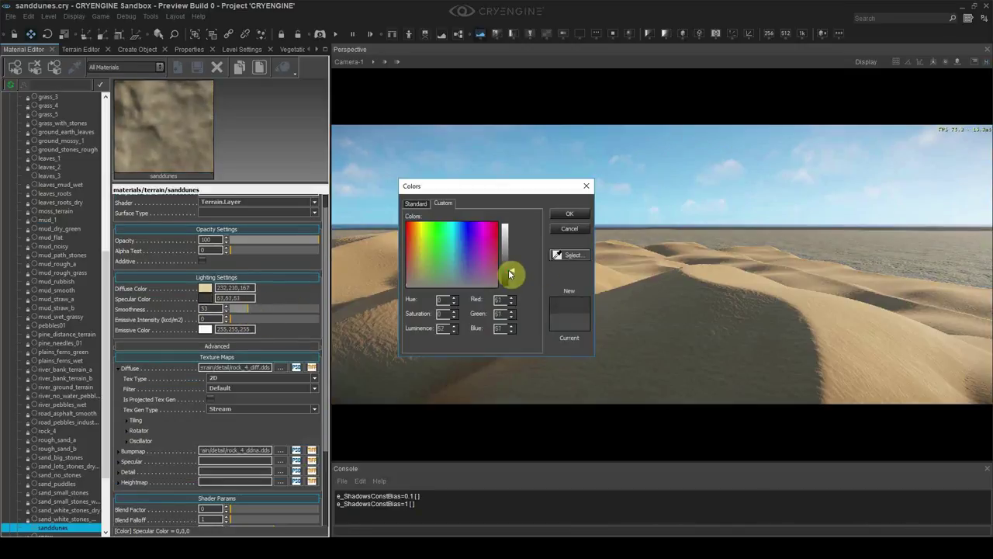
pyautogui.click(511, 277)
pyautogui.click(570, 214)
# - Set the terrain sanddunes material's diffuse color to a saturated sand orange, 245,197,115
pyautogui.click(205, 288)
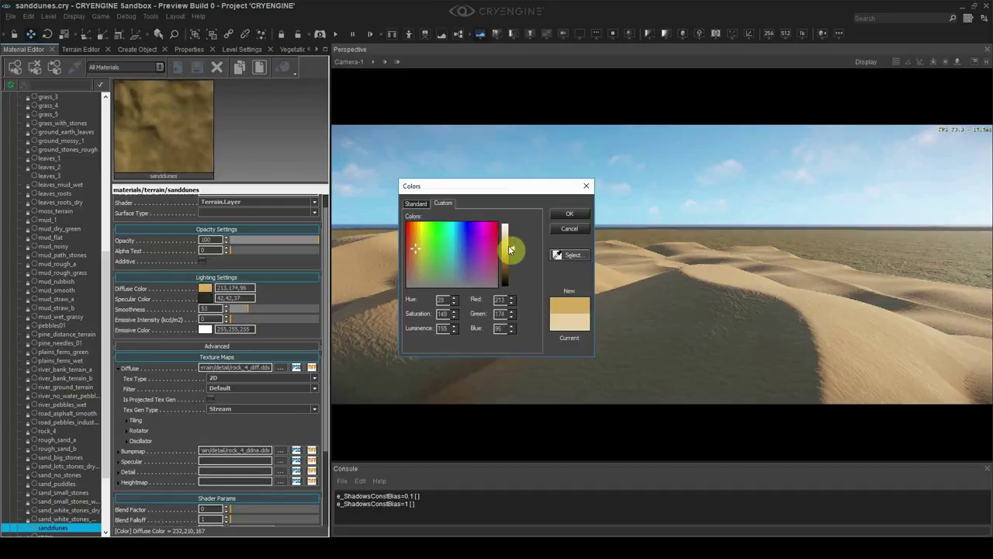
pyautogui.click(510, 247)
pyautogui.click(416, 231)
pyautogui.click(506, 240)
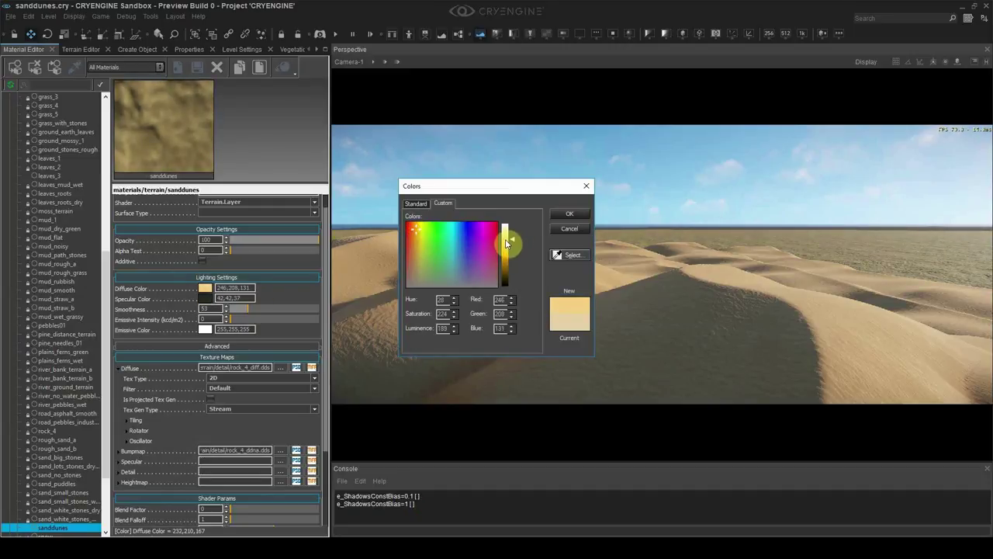
pyautogui.click(505, 245)
pyautogui.click(417, 232)
pyautogui.click(583, 185)
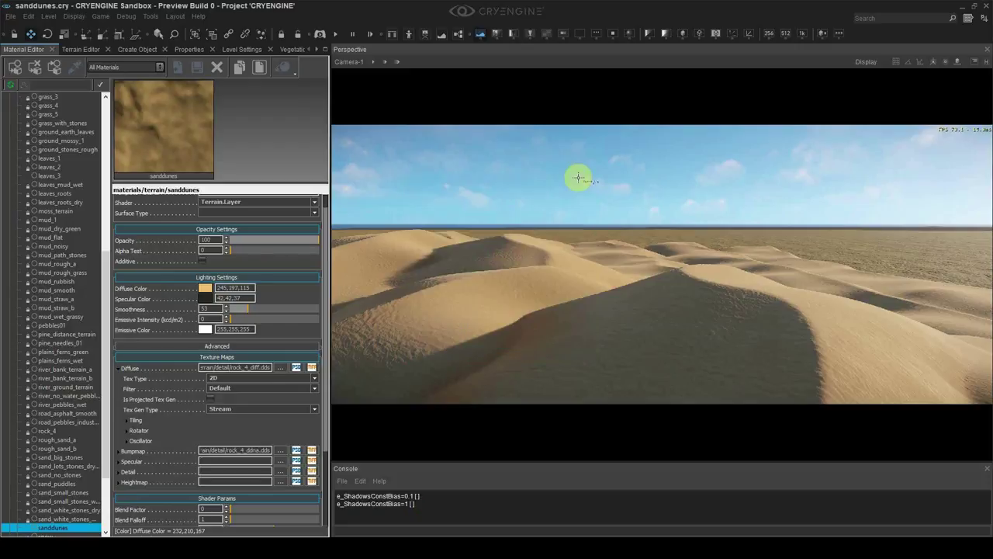
# - Set the terrain sanddunes material's specular color to 31,31,27
pyautogui.click(233, 300)
pyautogui.click(509, 281)
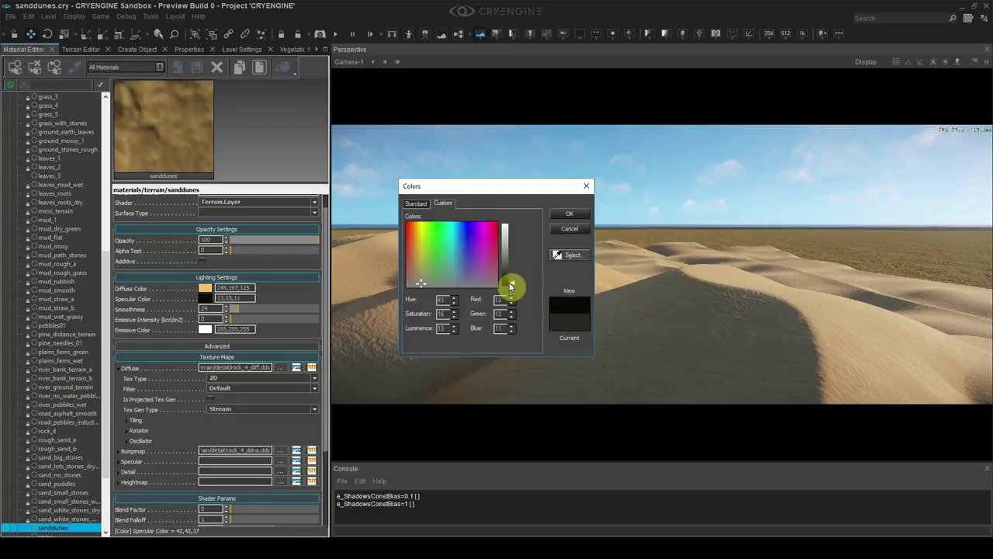
pyautogui.click(569, 216)
# - Mute the terrain sanddunes material's diffuse color to tan 220,183,127 and fine-tune its brightness
pyautogui.click(233, 288)
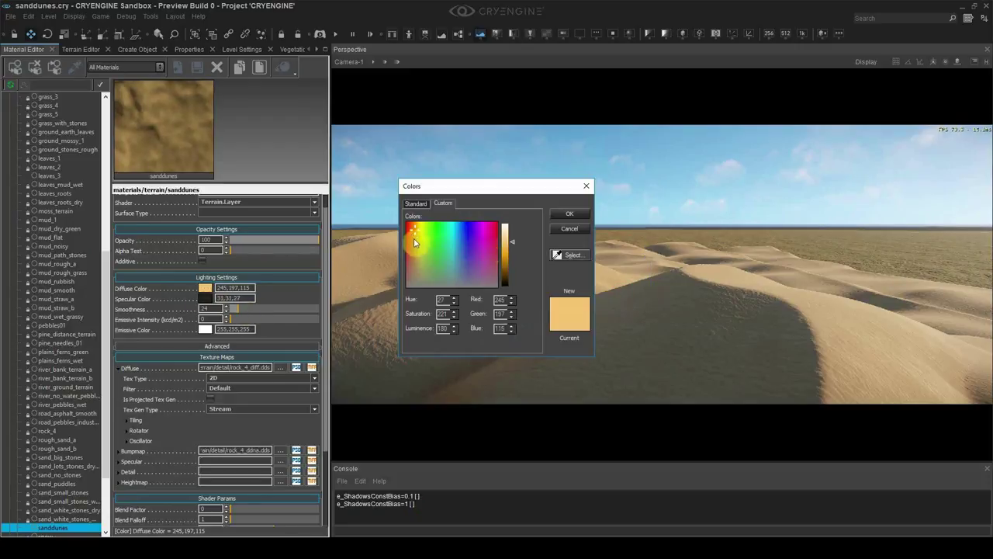
pyautogui.click(417, 245)
pyautogui.click(555, 217)
pyautogui.click(208, 287)
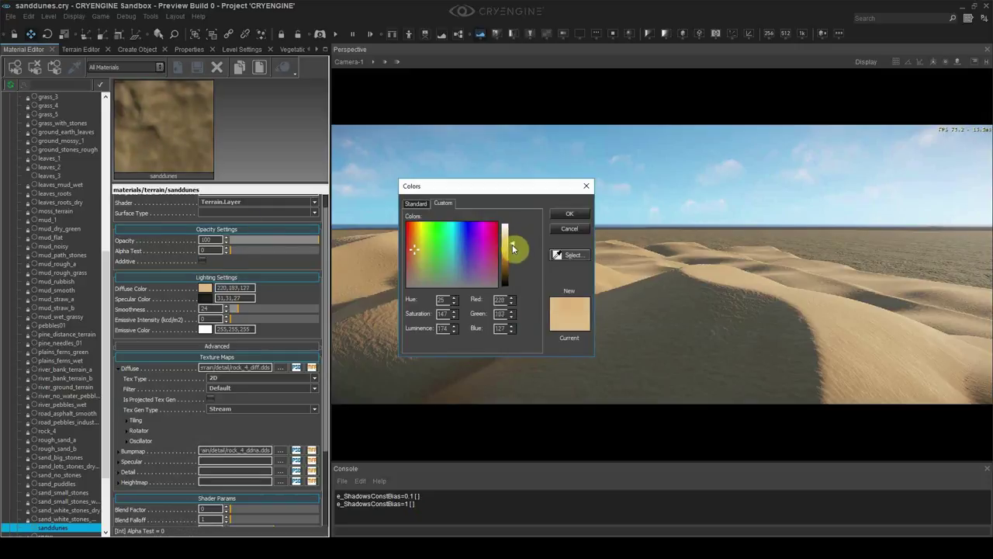
pyautogui.click(514, 246)
pyautogui.click(568, 214)
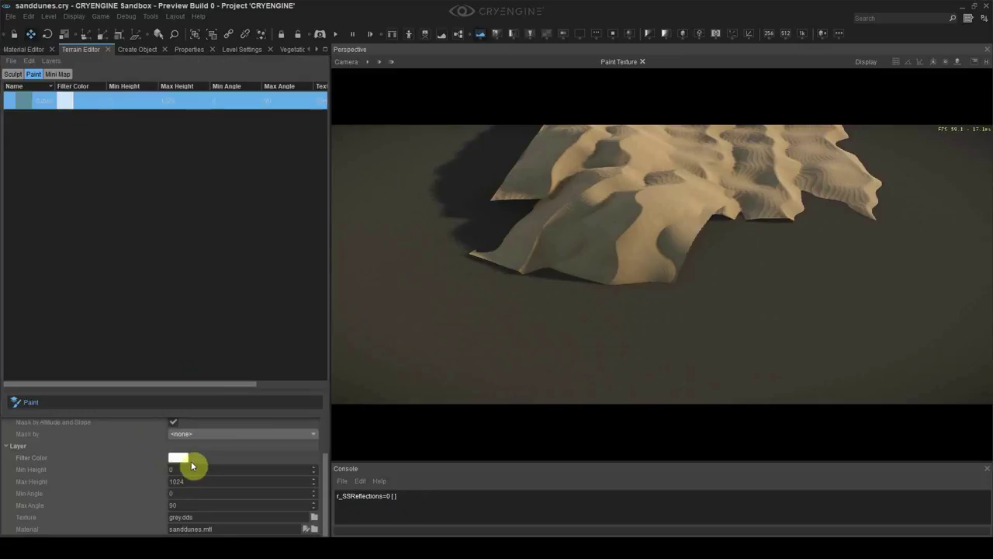
# - Adjust the HDR film curve shoulder scale in the sanddunes environment preset to change the dunes' brightness
pyautogui.scroll(3, 133, 481)
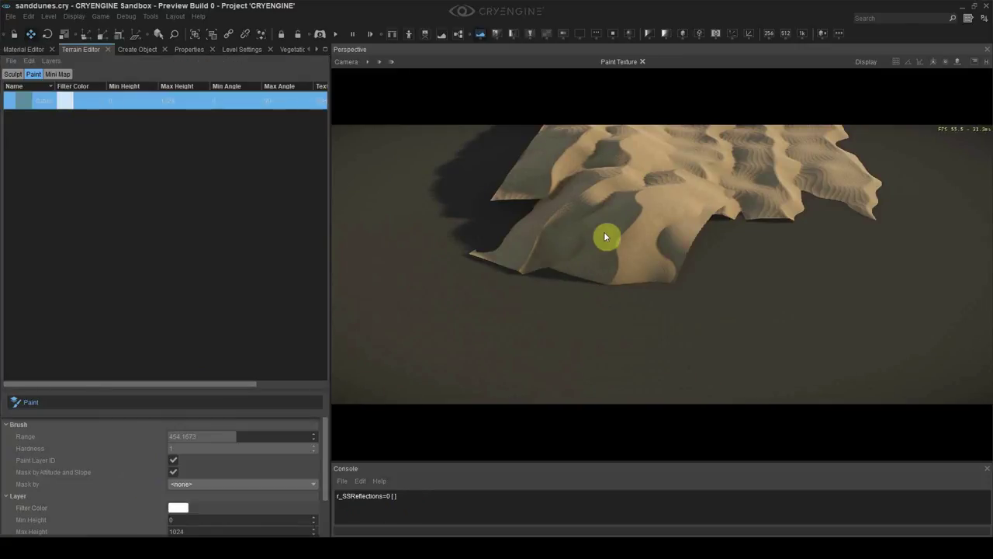
pyautogui.moveTo(605, 236); pyautogui.dragTo(529, 286, button='right')
pyautogui.moveTo(546, 327); pyautogui.dragTo(349, 353, button='right')
pyautogui.moveTo(504, 335); pyautogui.dragTo(489, 332, button='right')
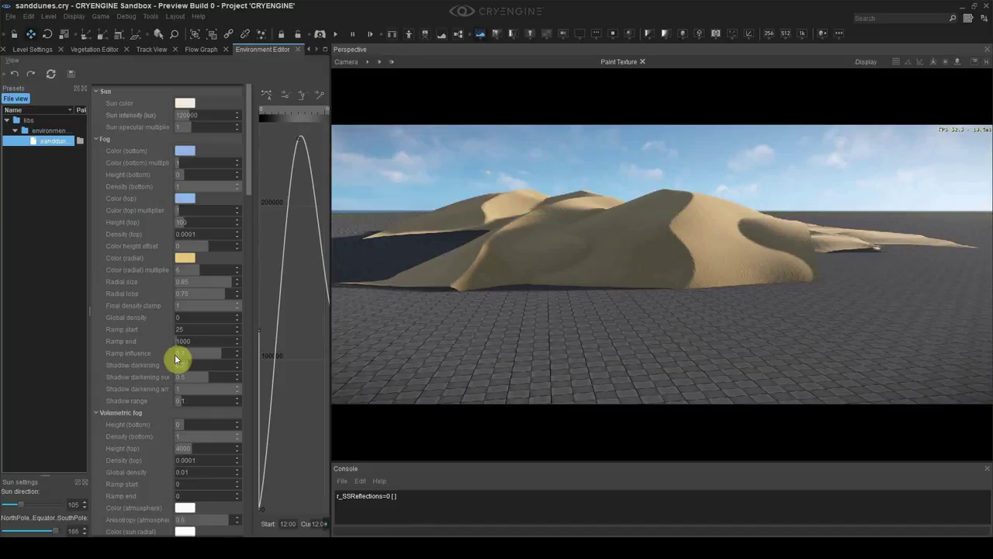
pyautogui.scroll(-5, 175, 358)
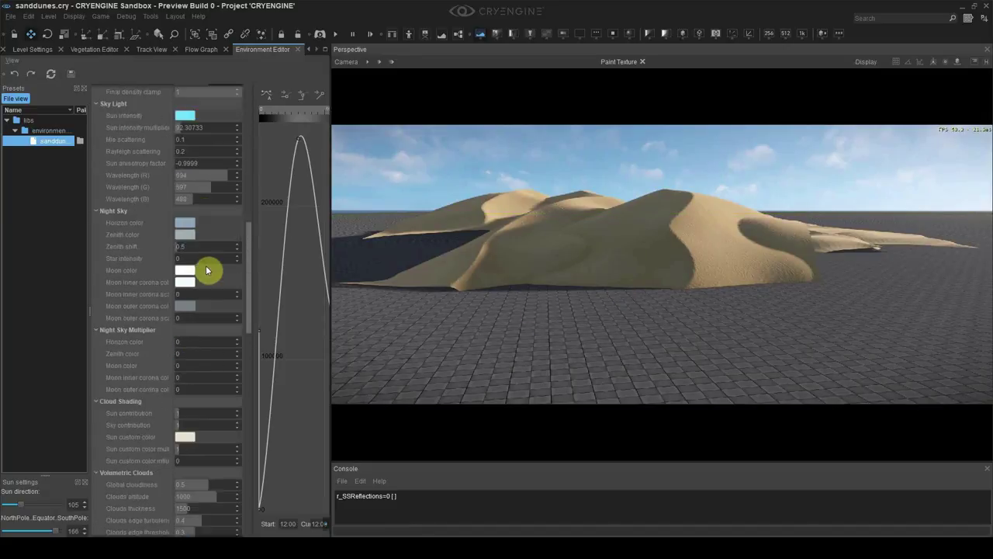
pyautogui.scroll(-5, 206, 271)
pyautogui.scroll(-6, 206, 287)
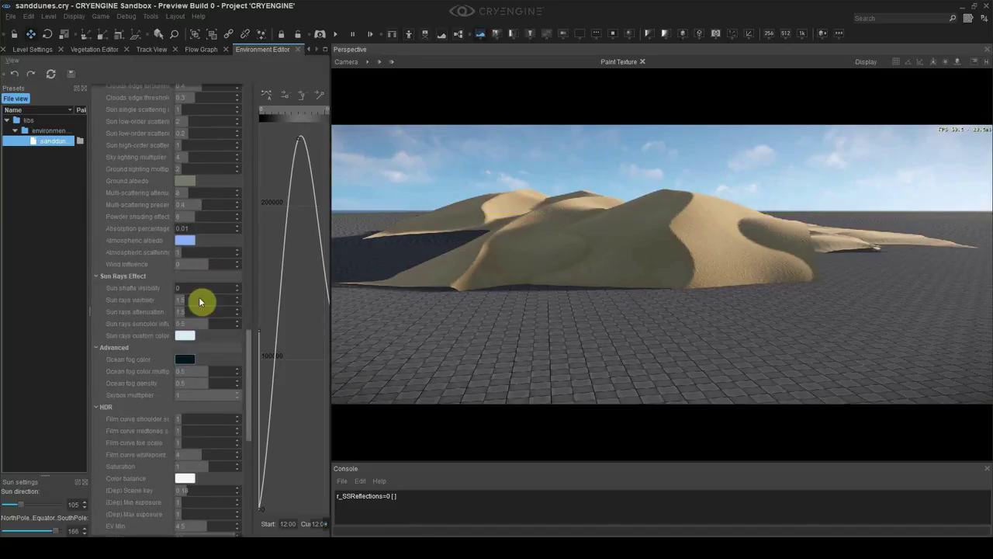
pyautogui.click(184, 416)
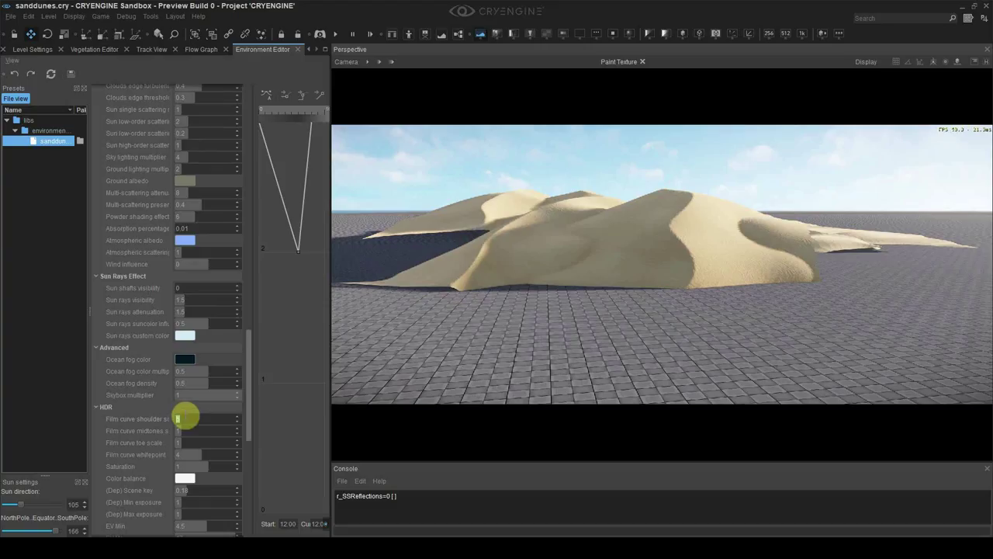
pyautogui.moveTo(184, 413); pyautogui.dragTo(186, 417)
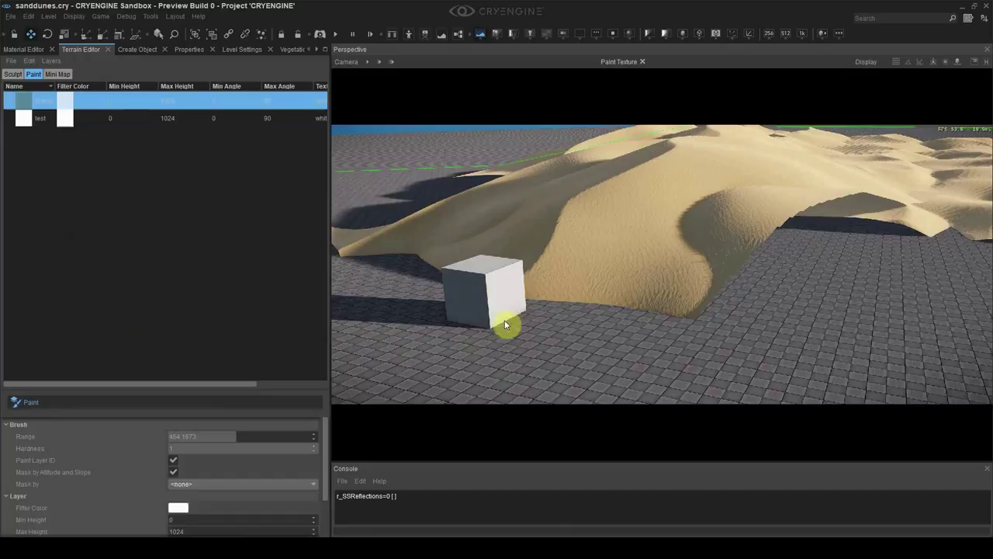
# - Paint the first terrain layer over the tiled ground around the white cube and dunes
pyautogui.click(504, 325)
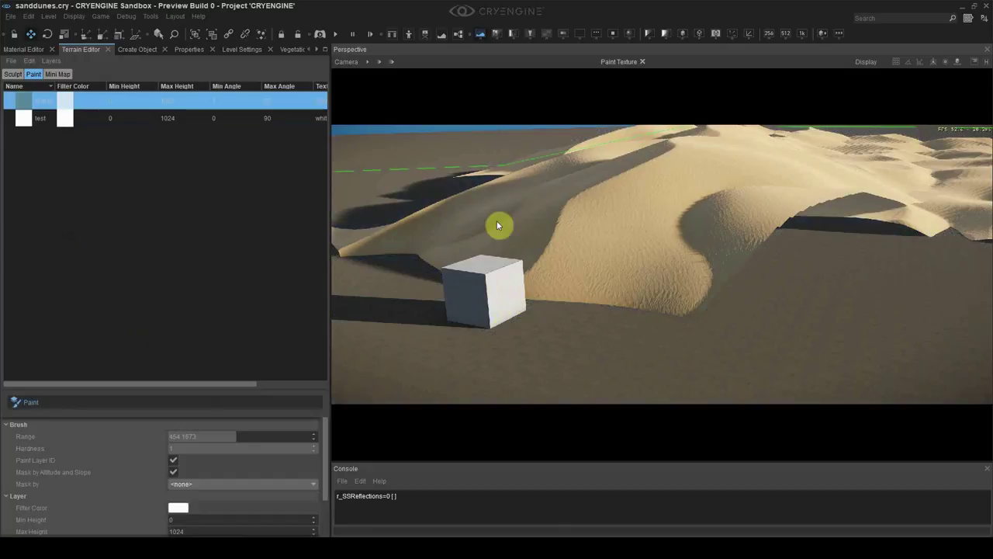
# - Enable Use Original Diffuse Map on the terrain sanddunes material and toggle its Soft Depth Test option
pyautogui.moveTo(730, 252); pyautogui.dragTo(698, 349, button='right')
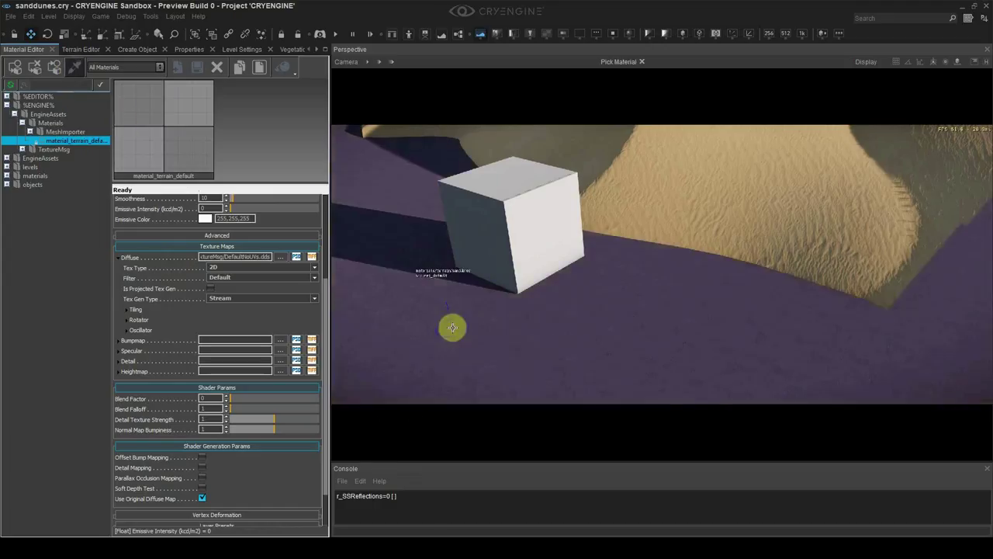
pyautogui.click(201, 450)
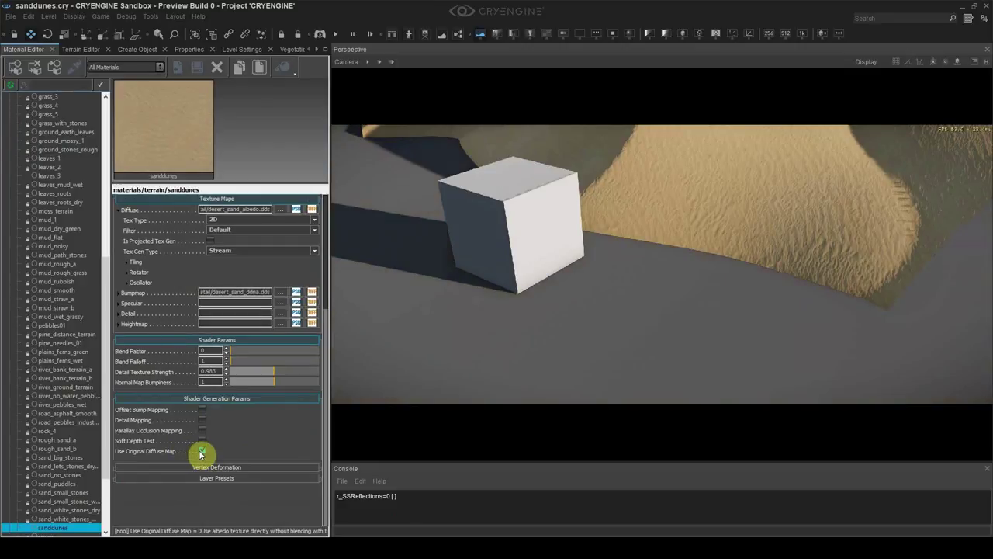
pyautogui.moveTo(526, 363); pyautogui.dragTo(535, 399, button='right')
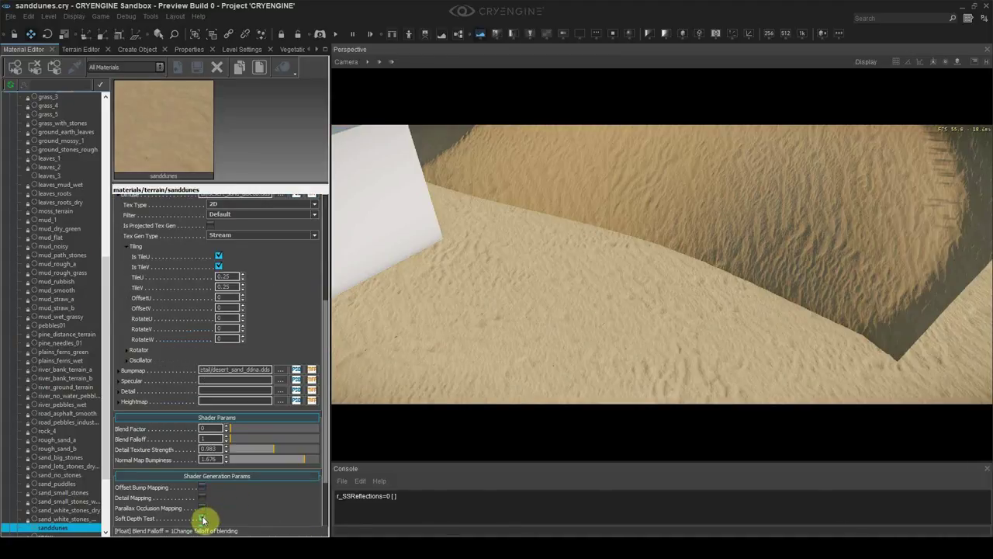
pyautogui.click(201, 519)
pyautogui.moveTo(570, 346); pyautogui.dragTo(573, 332, button='right')
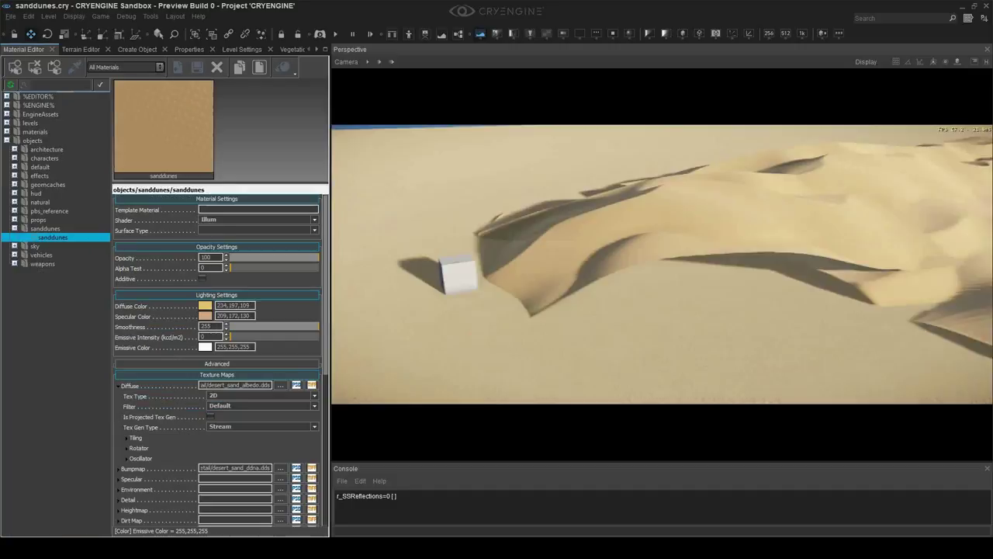
# - Place the cloned large dune mesh beyond the foreground dunes and adjust its position in the background
pyautogui.moveTo(729, 172); pyautogui.dragTo(742, 172, button='right')
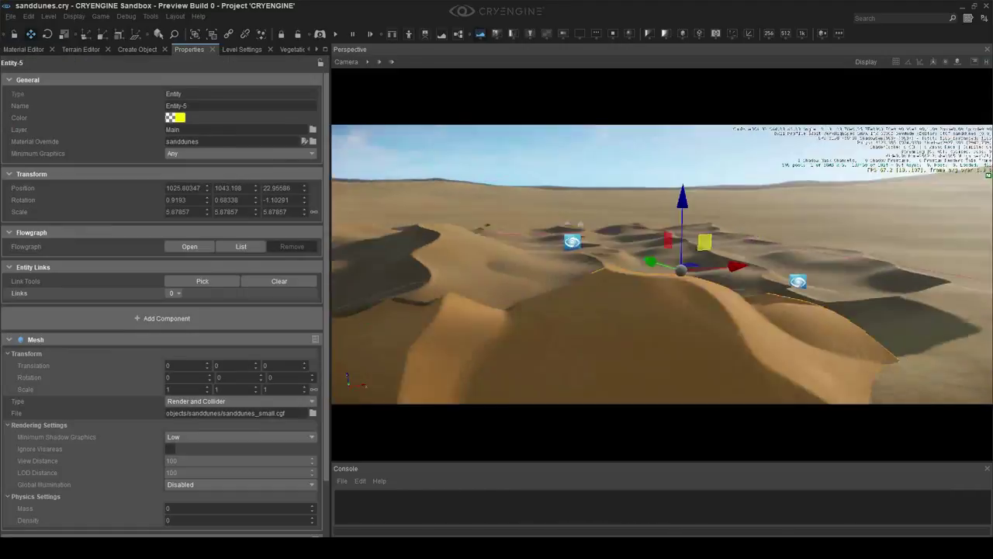
pyautogui.moveTo(672, 287); pyautogui.dragTo(672, 261, button='right')
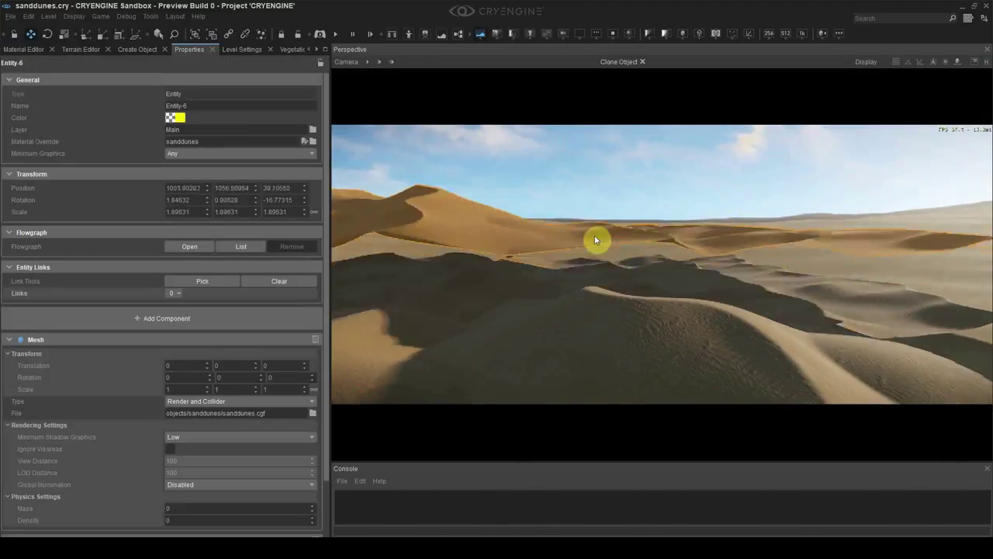
pyautogui.click(499, 235)
pyautogui.moveTo(473, 226)
pyautogui.mouseDown()
pyautogui.moveTo(439, 239)
pyautogui.moveTo(465, 223)
pyautogui.mouseUp()
pyautogui.press('3')
pyautogui.press('4')
# - Set the background dune's scale to 4 on all axes and shift it sideways along the horizon
pyautogui.moveTo(264, 211); pyautogui.dragTo(310, 214)
pyautogui.write('4')
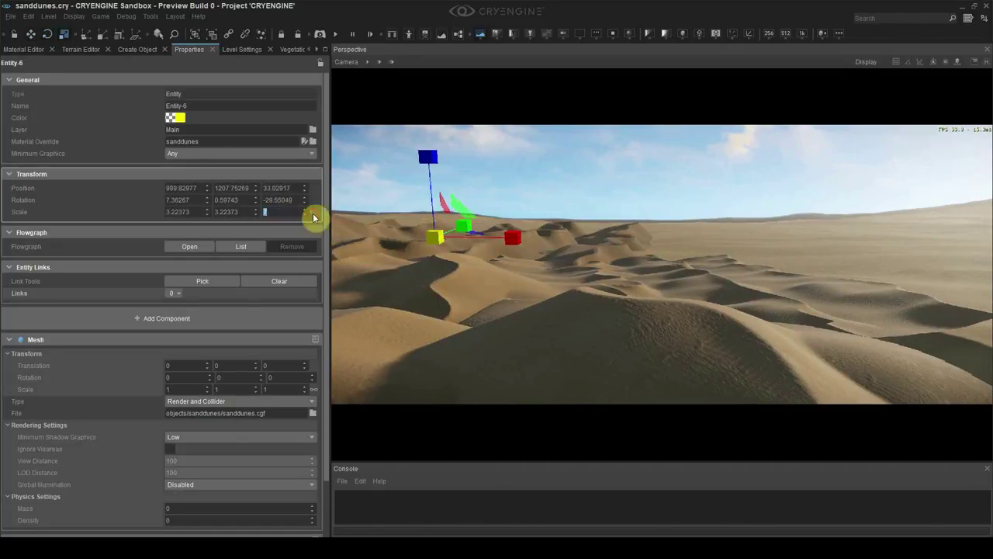
pyautogui.doubleClick(185, 212)
pyautogui.write('43')
pyautogui.press('2')
pyautogui.moveTo(484, 223); pyautogui.dragTo(447, 226)
pyautogui.click(665, 168)
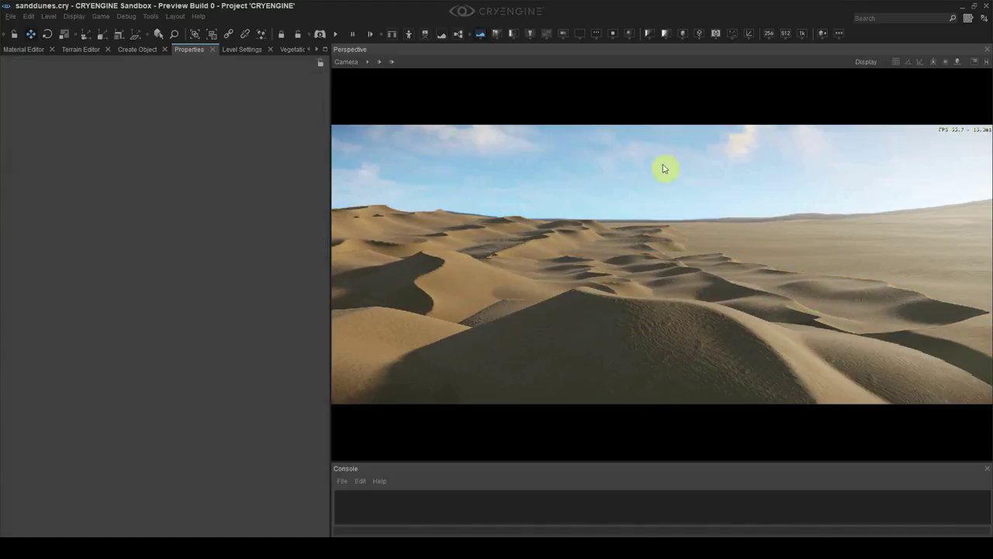
# - Clone the background dune again, then rotate and move the copy to extend the dune field
pyautogui.click(607, 284)
pyautogui.hotkey('ctrl', 'd')
pyautogui.click(608, 284)
pyautogui.moveTo(581, 225)
pyautogui.mouseDown()
pyautogui.moveTo(474, 231)
pyautogui.moveTo(471, 259)
pyautogui.moveTo(437, 257)
pyautogui.moveTo(450, 284)
pyautogui.mouseUp()
pyautogui.press('4')
pyautogui.press('3')
pyautogui.press('2')
pyautogui.moveTo(477, 251); pyautogui.dragTo(674, 255)
pyautogui.click(687, 159)
# - Move the small foreground dune mesh closer to the camera
pyautogui.moveTo(686, 159); pyautogui.dragTo(726, 141, button='right')
pyautogui.click(629, 350)
pyautogui.moveTo(672, 292); pyautogui.dragTo(823, 372)
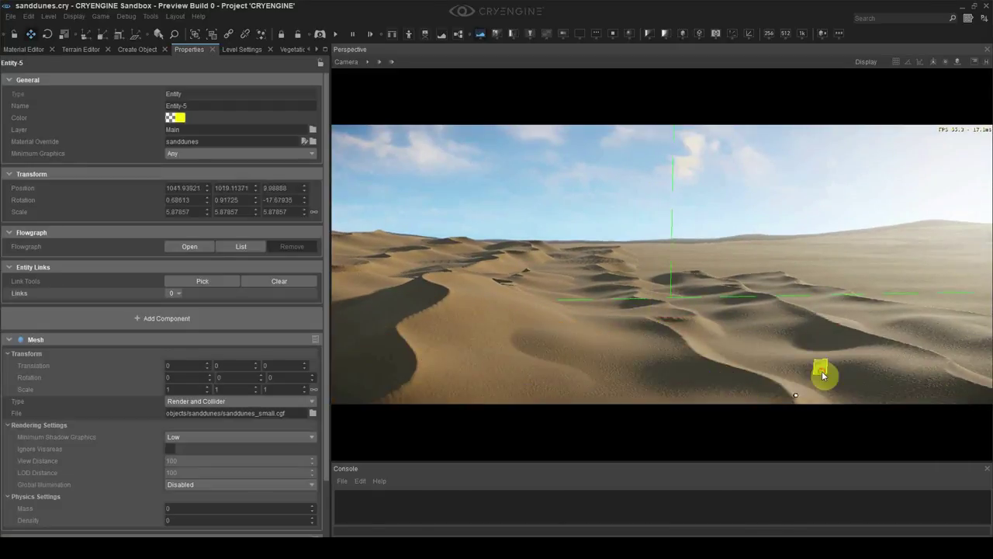
# - Clone the scaled background dune, then move and rotate the copy along the horizon
pyautogui.click(823, 310)
pyautogui.hotkey('ctrl', 'd')
pyautogui.moveTo(823, 278); pyautogui.dragTo(528, 235)
pyautogui.press('3')
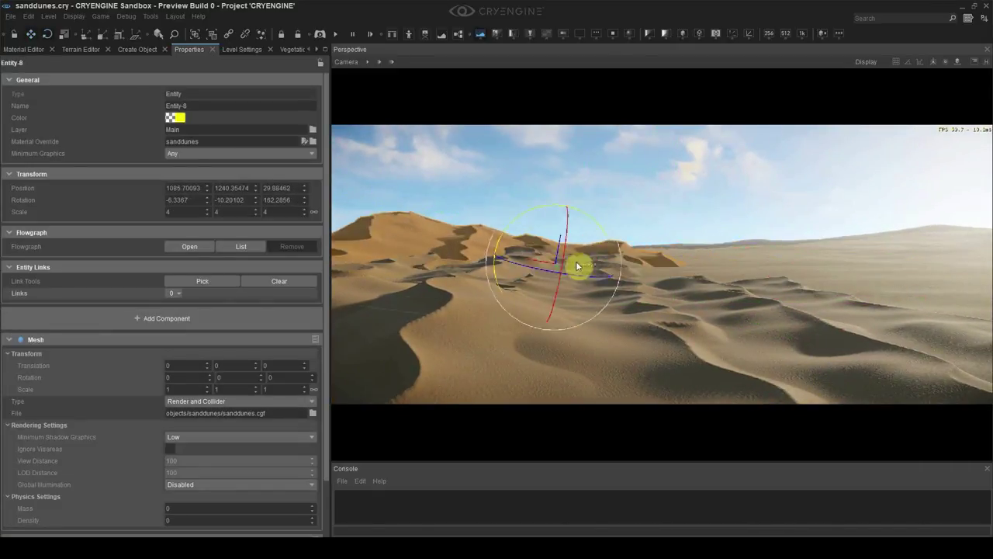
pyautogui.moveTo(576, 262); pyautogui.dragTo(620, 253)
pyautogui.press('2')
pyautogui.moveTo(590, 233); pyautogui.dragTo(463, 222)
pyautogui.press('3')
# - Adjust the copied dune's rotation and position so its ridge rises behind the central dunes
pyautogui.moveTo(496, 260); pyautogui.dragTo(372, 237)
pyautogui.moveTo(487, 221); pyautogui.dragTo(481, 242)
pyautogui.press('2')
pyautogui.moveTo(393, 250); pyautogui.dragTo(459, 247)
pyautogui.press('3')
pyautogui.moveTo(545, 228); pyautogui.dragTo(547, 236)
pyautogui.press('2')
pyautogui.moveTo(473, 220); pyautogui.dragTo(504, 255)
pyautogui.press('4')
# - Try a background dune out over the flat desert and delete it
pyautogui.press('2')
pyautogui.moveTo(502, 187); pyautogui.dragTo(503, 192)
pyautogui.moveTo(549, 228); pyautogui.dragTo(834, 221)
pyautogui.press('Delete')
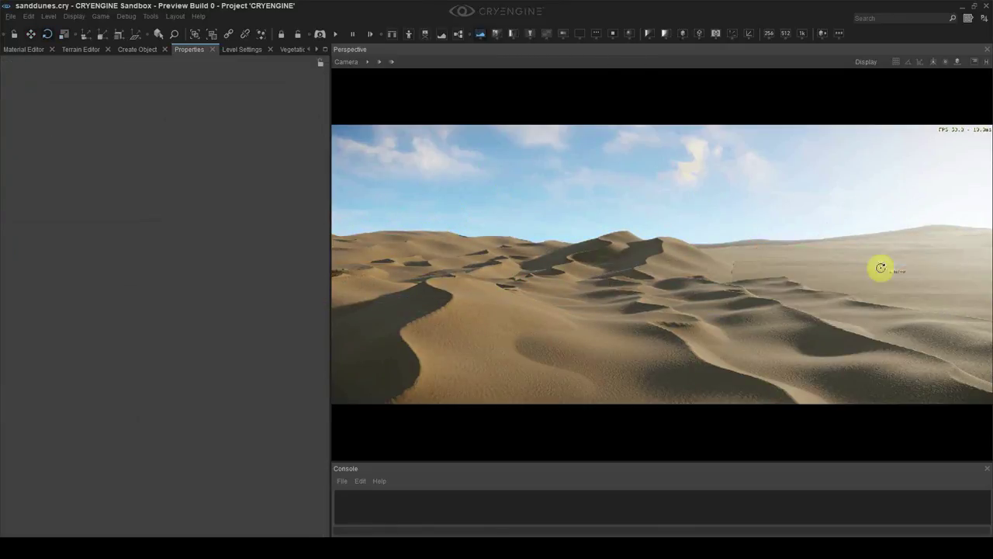
# - Frame the view across the dune landscape and set up a camera from it
pyautogui.click(574, 246)
pyautogui.click(688, 184)
pyautogui.moveTo(688, 184); pyautogui.dragTo(861, 188, button='right')
pyautogui.moveTo(681, 204); pyautogui.dragTo(637, 245, button='right')
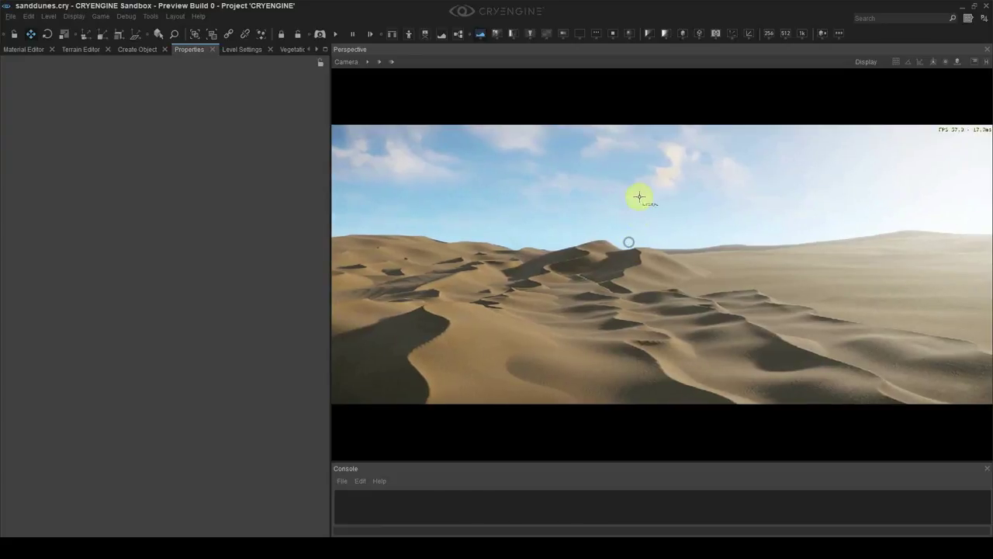
# - Import puffin_lowpoly.FBX from the objects/vehicles/puffin_light_transport folder with the FBX mesh importer
pyautogui.click(151, 16)
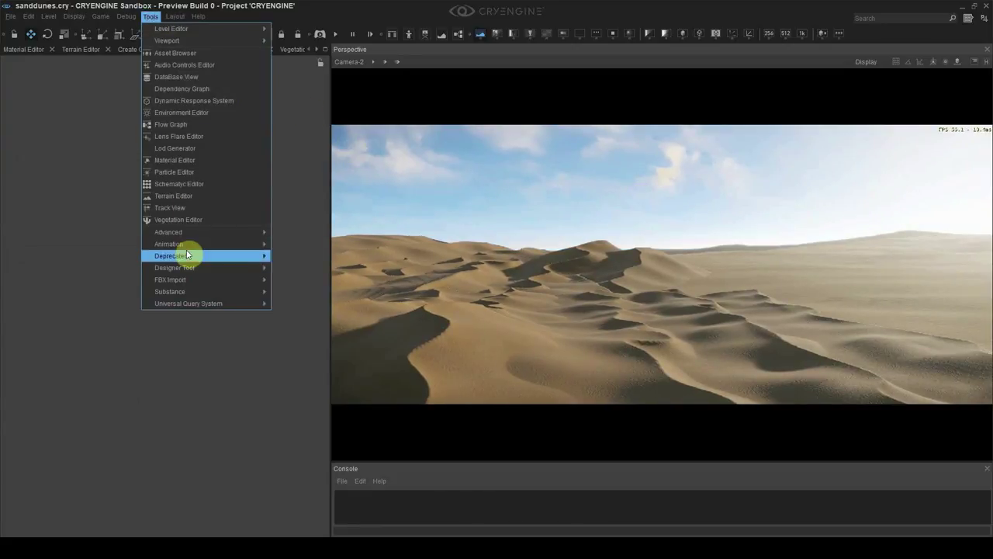
pyautogui.moveTo(192, 279)
pyautogui.click(302, 295)
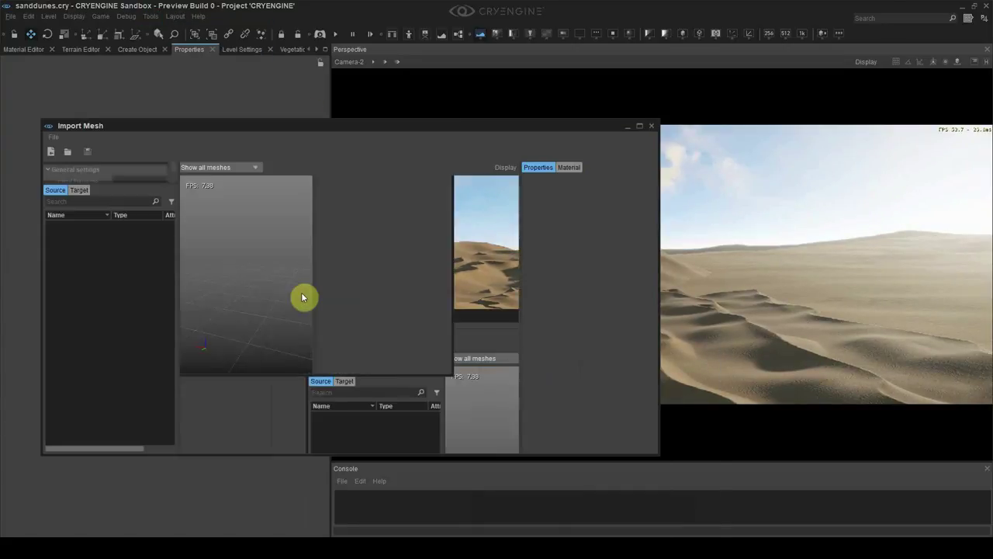
pyautogui.click(52, 137)
pyautogui.click(70, 147)
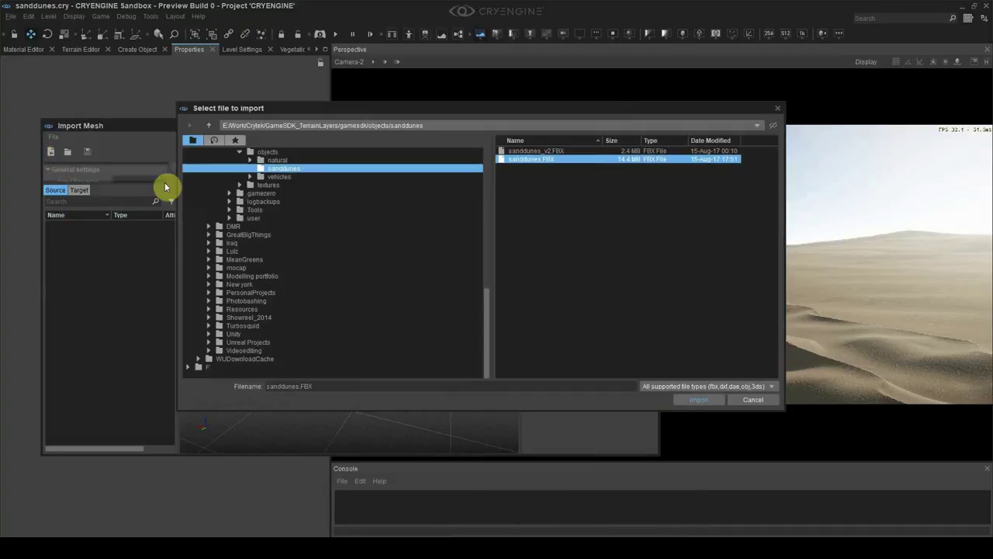
pyautogui.click(318, 180)
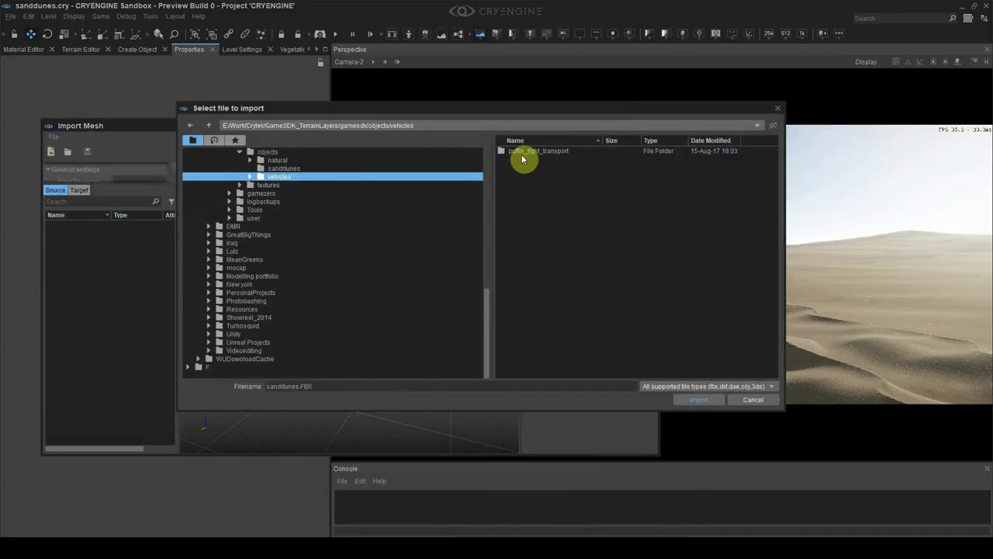
pyautogui.doubleClick(521, 154)
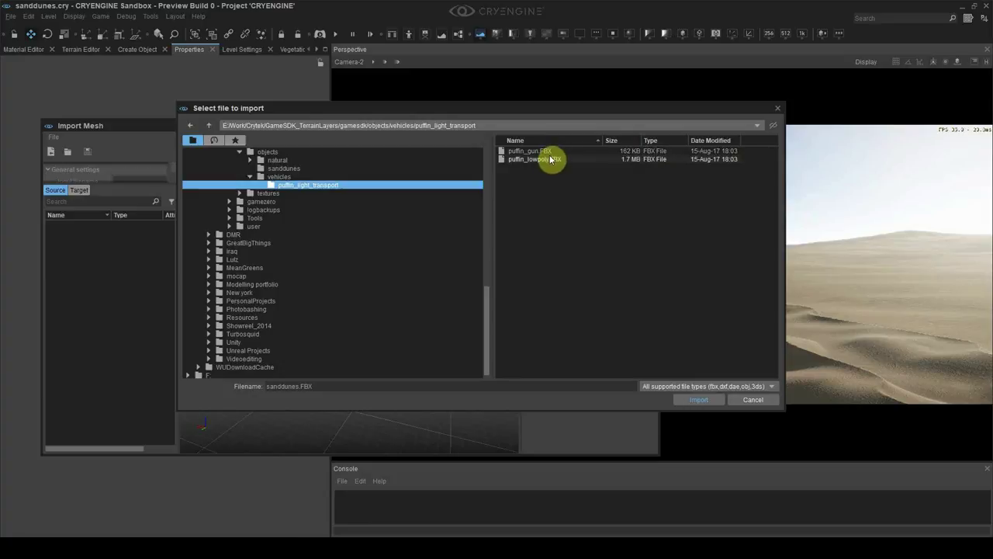
pyautogui.doubleClick(549, 159)
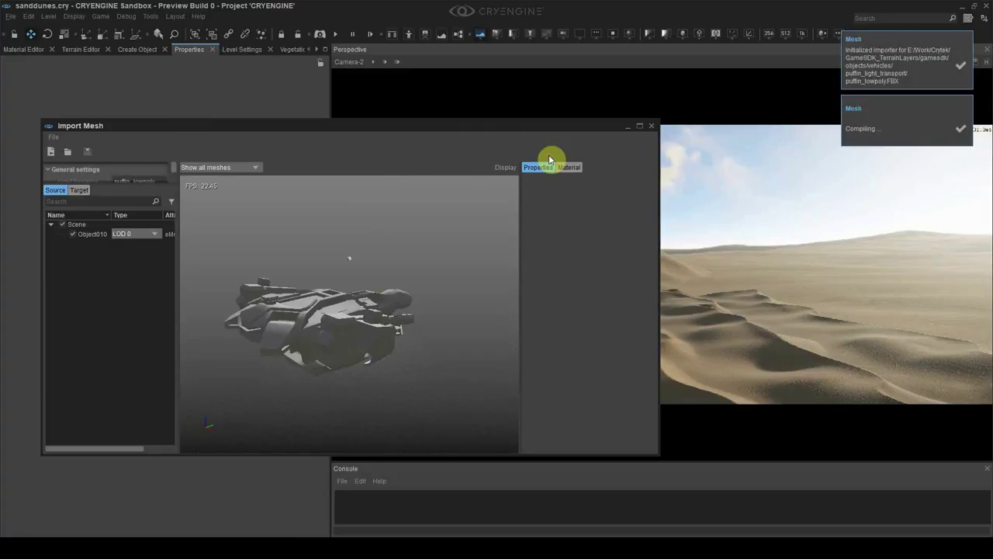
pyautogui.moveTo(409, 280); pyautogui.dragTo(433, 283, button='right')
pyautogui.moveTo(432, 283); pyautogui.dragTo(433, 283)
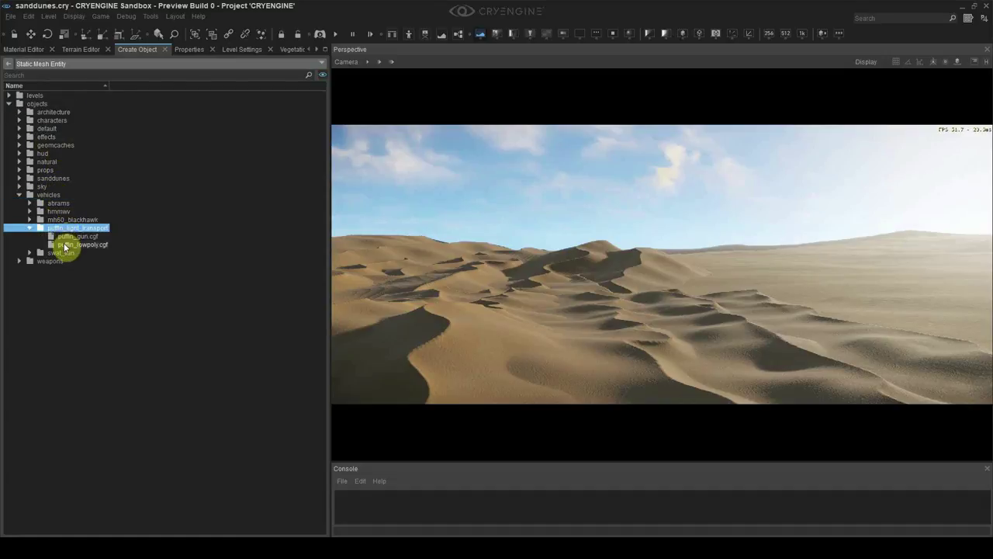
# - Place puffin_lowpoly.cgf on the dunes as a static mesh entity, rotate it and move it over the dunes beside the ridge
pyautogui.moveTo(65, 247); pyautogui.dragTo(326, 282)
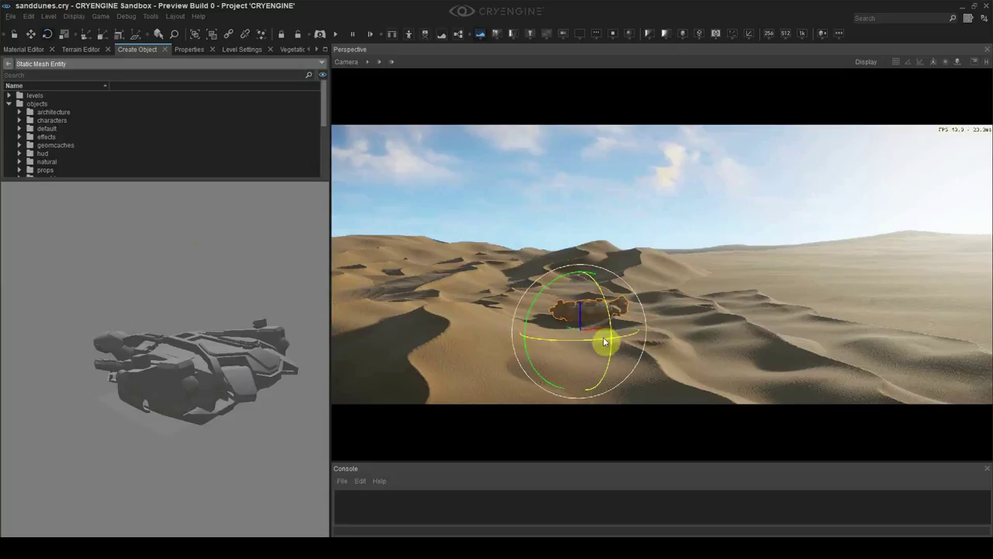
pyautogui.moveTo(584, 315)
pyautogui.mouseDown()
pyautogui.moveTo(558, 291)
pyautogui.moveTo(611, 304)
pyautogui.moveTo(704, 211)
pyautogui.moveTo(600, 323)
pyautogui.mouseUp()
pyautogui.press('3')
pyautogui.press('2')
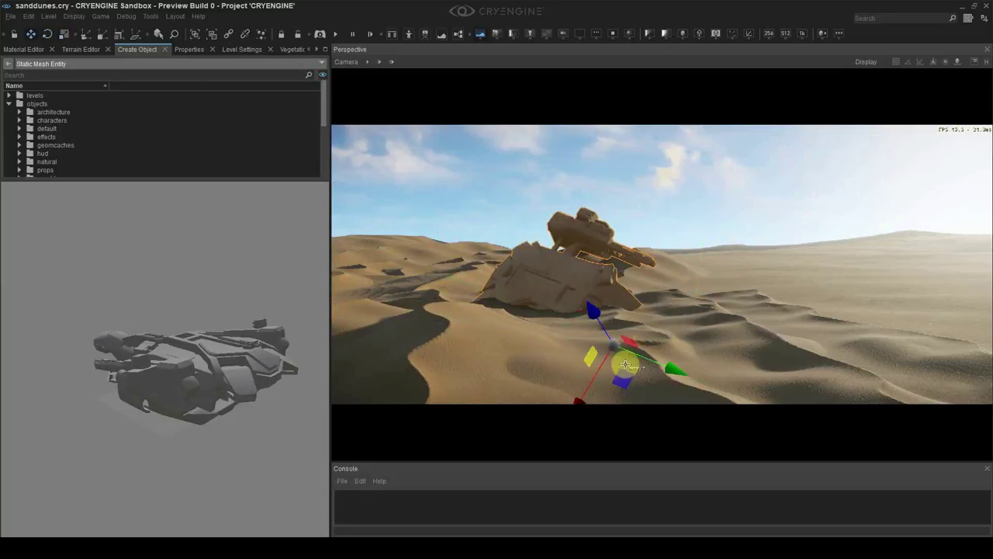
pyautogui.moveTo(625, 365); pyautogui.dragTo(820, 317)
pyautogui.click(719, 180)
pyautogui.click(609, 264)
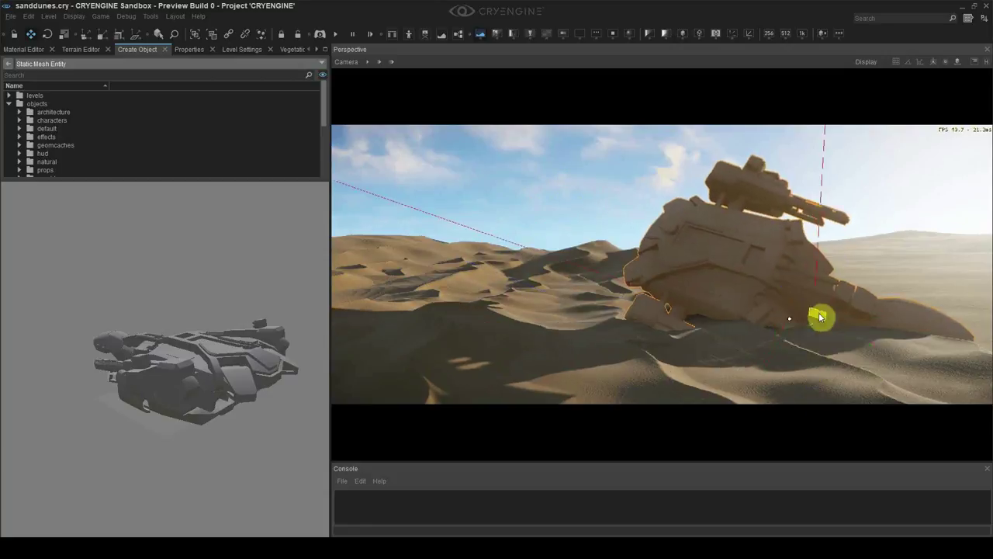
# - Tilt the ship and sink it into the dunes like a crashed wreck
pyautogui.press('3')
pyautogui.moveTo(764, 335); pyautogui.dragTo(776, 320)
pyautogui.moveTo(819, 282); pyautogui.dragTo(756, 374)
pyautogui.press('2')
pyautogui.click(791, 202)
pyautogui.click(745, 291)
pyautogui.press('3')
pyautogui.click(789, 175)
pyautogui.click(749, 303)
pyautogui.press('3')
pyautogui.click(714, 346)
# - Move the crashed ship away from the foreground dune to a new spot on the sand
pyautogui.press('w')
pyautogui.moveTo(713, 346)
pyautogui.mouseDown(button='right')
pyautogui.moveTo(737, 353)
pyautogui.moveTo(699, 349)
pyautogui.mouseUp(button='right')
pyautogui.click(885, 292)
pyautogui.press('4')
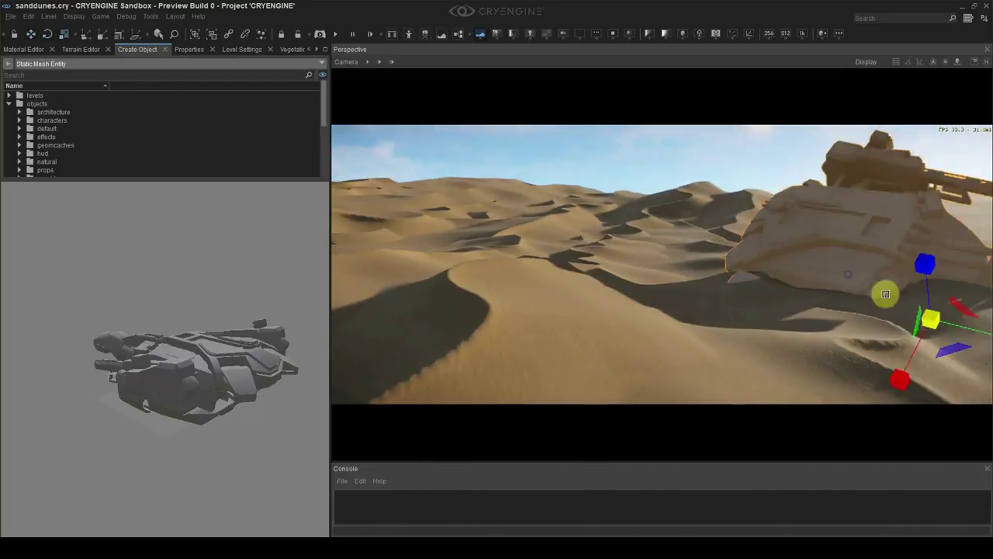
pyautogui.press('2')
pyautogui.moveTo(915, 319); pyautogui.dragTo(514, 292)
pyautogui.moveTo(514, 293); pyautogui.dragTo(590, 299, button='right')
pyautogui.moveTo(590, 299); pyautogui.dragTo(698, 299)
# - Rescale the ship and bury its lower hull in the flat sand in front of the dunes
pyautogui.moveTo(698, 299); pyautogui.dragTo(683, 256, button='right')
pyautogui.click(683, 239)
pyautogui.press('4')
pyautogui.moveTo(683, 238); pyautogui.dragTo(590, 205)
pyautogui.press('2')
pyautogui.click(667, 178)
pyautogui.moveTo(681, 349); pyautogui.dragTo(656, 342)
pyautogui.moveTo(714, 299); pyautogui.dragTo(720, 275, button='right')
pyautogui.moveTo(680, 380); pyautogui.dragTo(608, 397)
pyautogui.click(789, 182)
pyautogui.moveTo(789, 182); pyautogui.dragTo(765, 175, button='right')
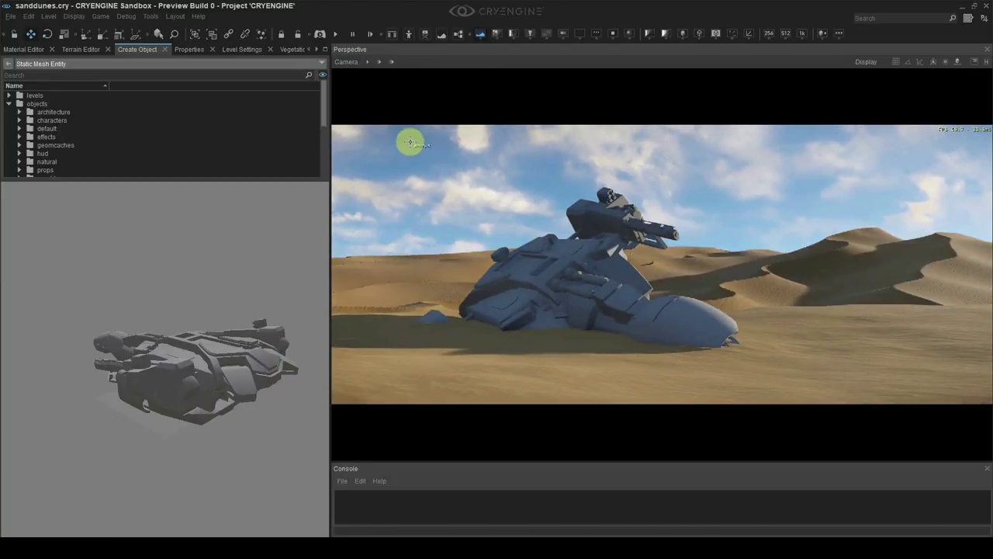
# - Reposition the half-buried ship with its nose on the sand and create a camera from the current view
pyautogui.click(518, 299)
pyautogui.moveTo(608, 361)
pyautogui.mouseDown()
pyautogui.moveTo(536, 348)
pyautogui.moveTo(613, 352)
pyautogui.mouseUp()
pyautogui.press('3')
pyautogui.press('2')
pyautogui.moveTo(632, 392); pyautogui.dragTo(579, 351)
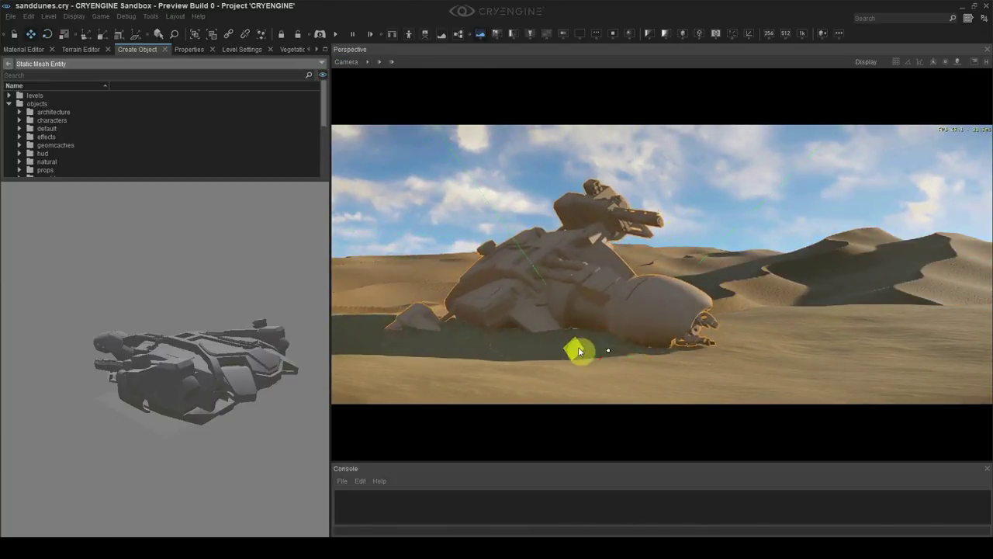
pyautogui.click(625, 252)
pyautogui.click(346, 62)
pyautogui.click(379, 191)
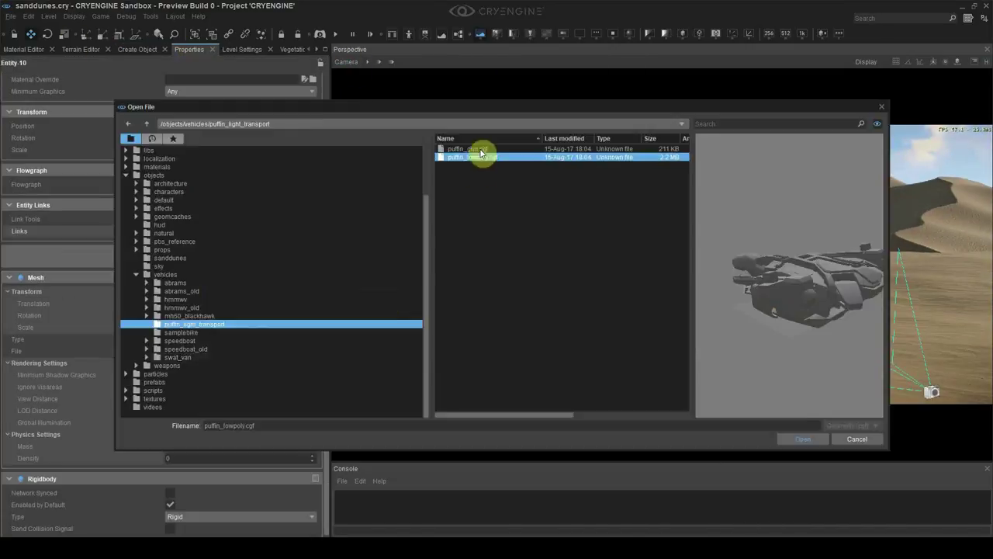
# - Replace the copied ship entity's mesh with puffin_gun.cgf, view through the new camera and move the gun into the foreground
pyautogui.doubleClick(480, 149)
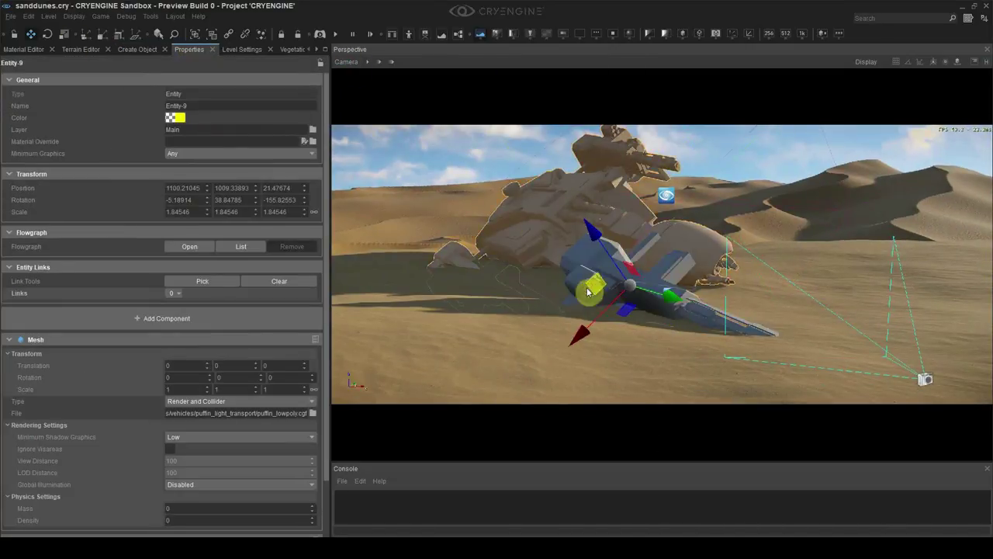
pyautogui.click(346, 62)
pyautogui.moveTo(412, 195)
pyautogui.click(512, 202)
pyautogui.moveTo(509, 354); pyautogui.dragTo(732, 370)
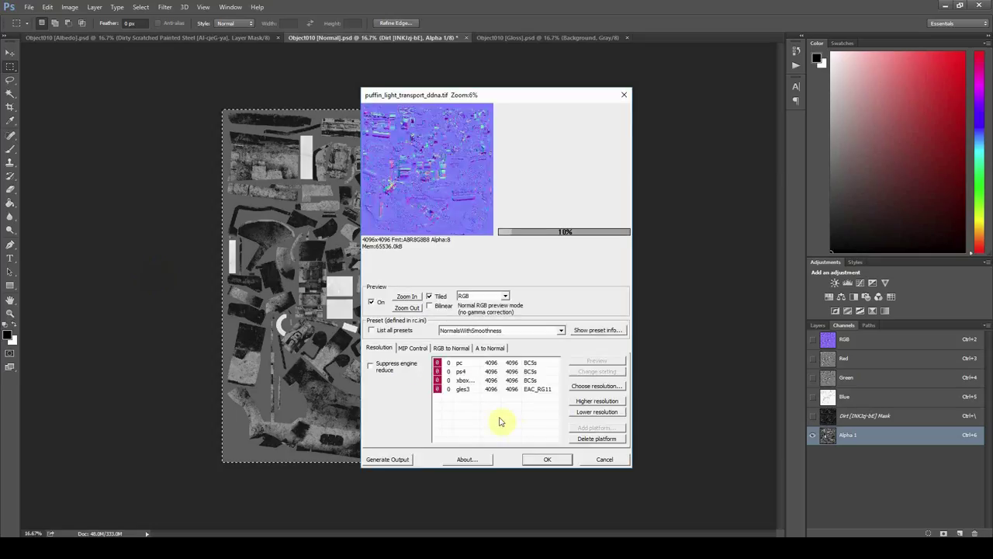
# - In Photoshop, export puffin_light_transport_ddna.tif with the NormalsWithSmoothness preset
pyautogui.click(529, 459)
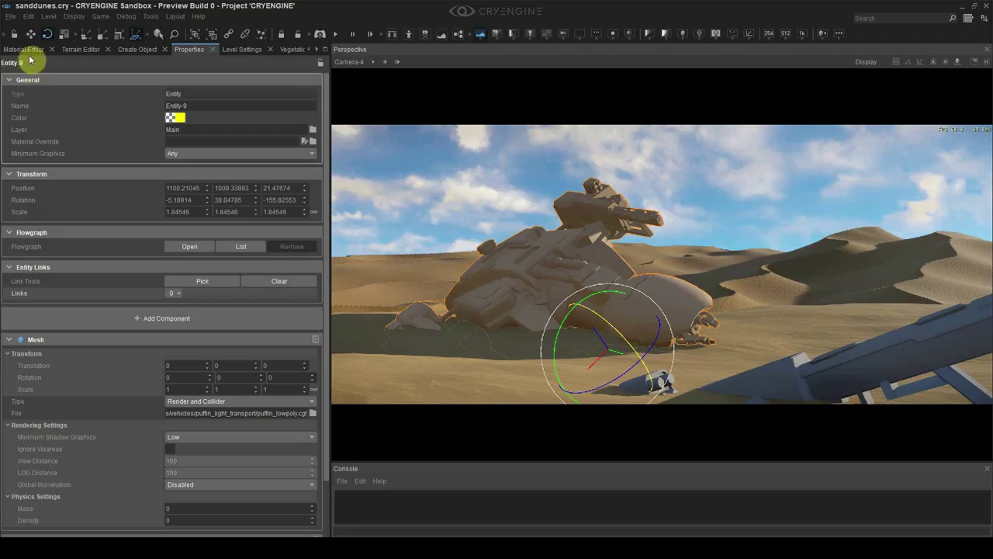
# - Back in CRYENGINE, create a new material named puffin in the objects/vehicles/puffin_light_transport folder
pyautogui.click(29, 49)
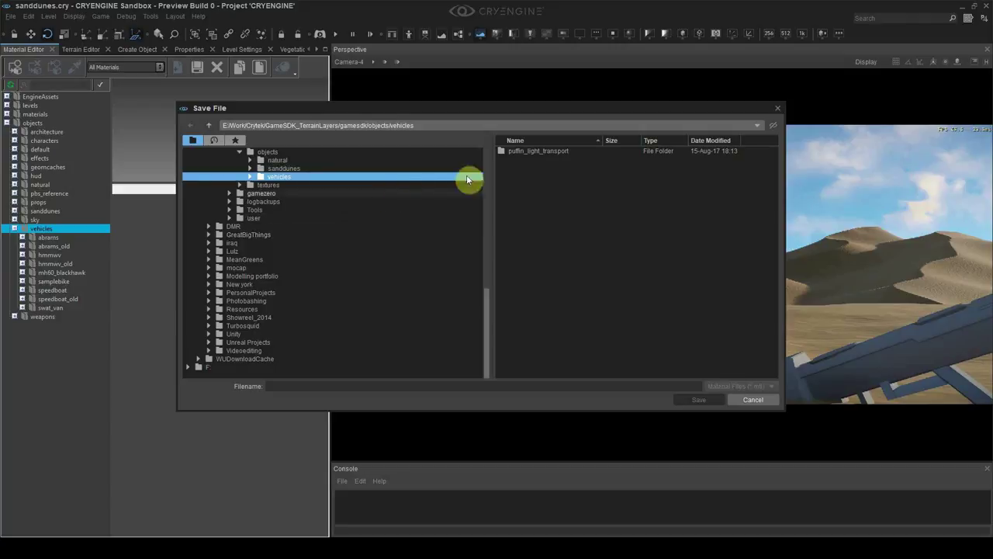
pyautogui.click(515, 155)
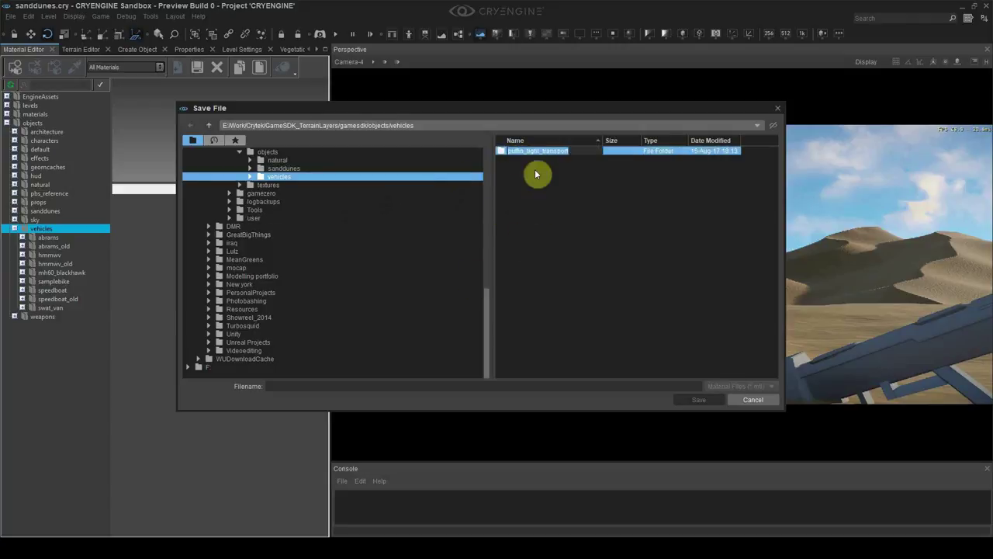
pyautogui.doubleClick(537, 153)
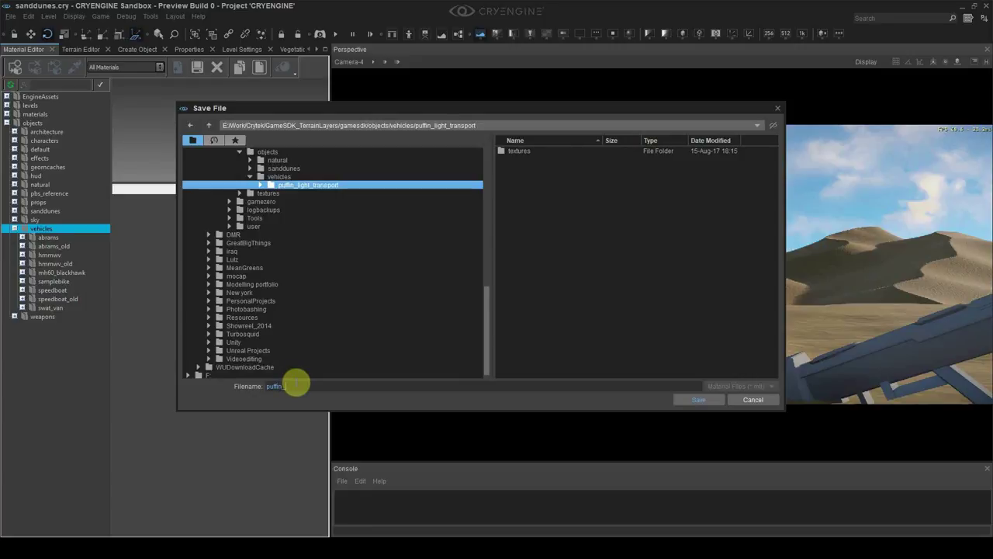
pyautogui.press('Return')
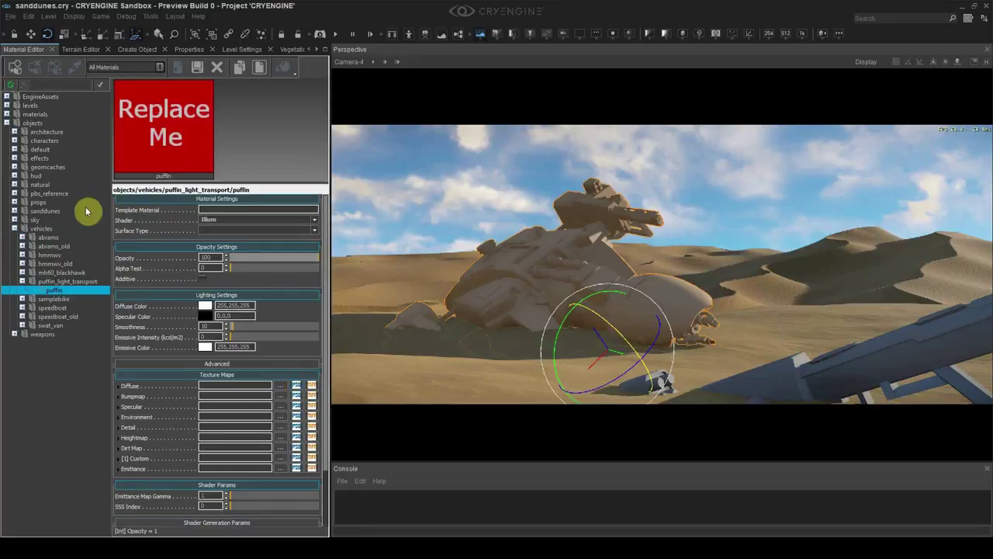
# - Assign the puffin material to the selected ship entity
pyautogui.rightClick(60, 292)
pyautogui.click(54, 291)
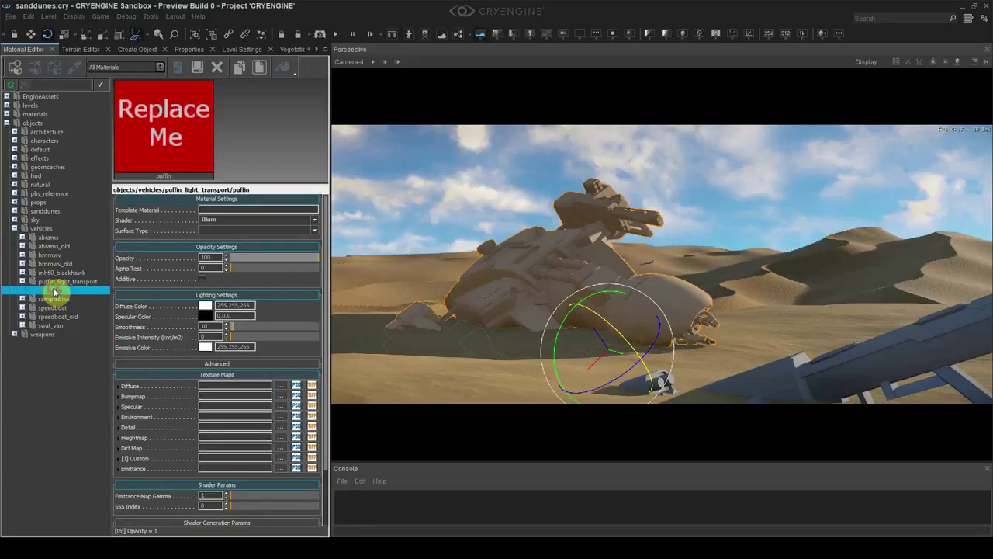
pyautogui.click(14, 71)
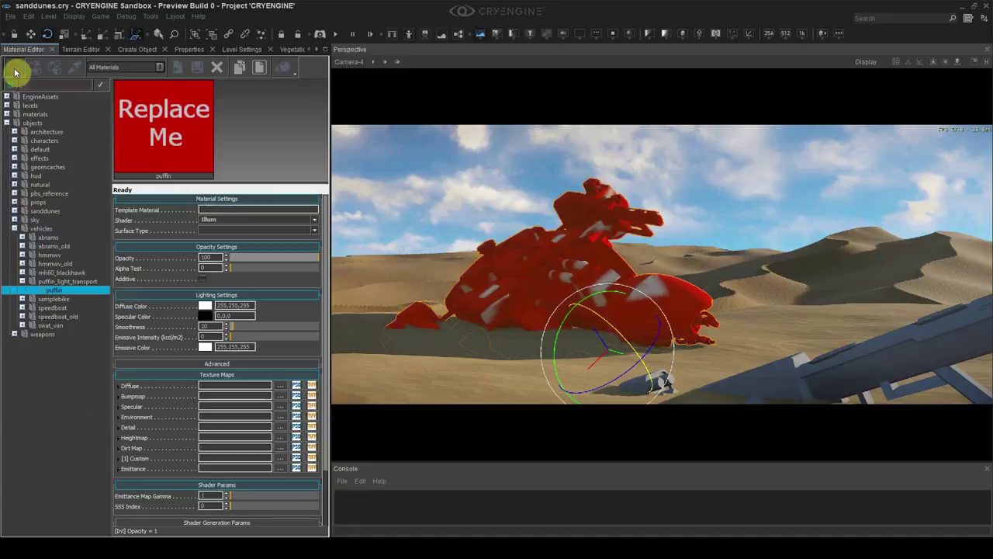
# - Load the puffin_light_transport albedo texture from objects/vehicles/puffin_light_transport/textures as the puffin material's diffuse map
pyautogui.click(278, 386)
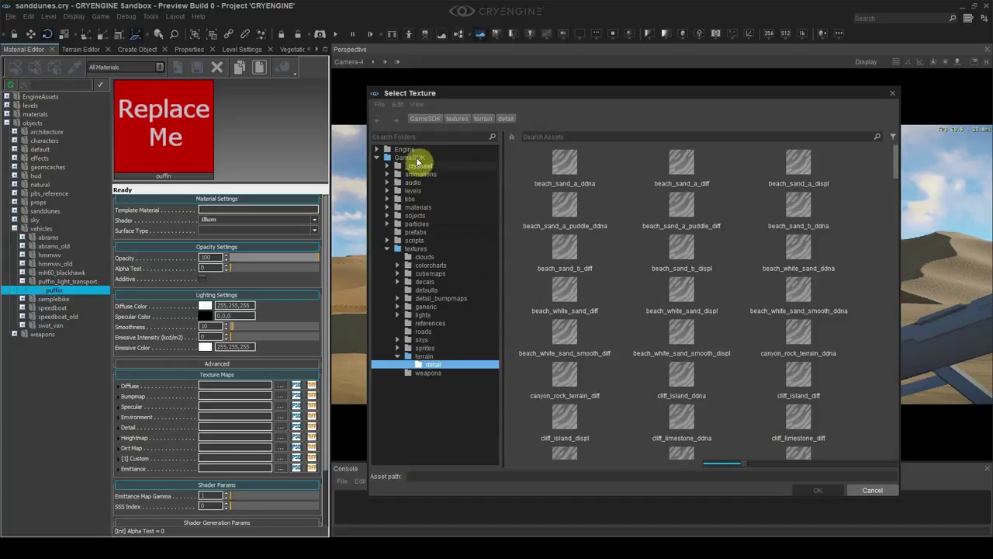
pyautogui.click(418, 215)
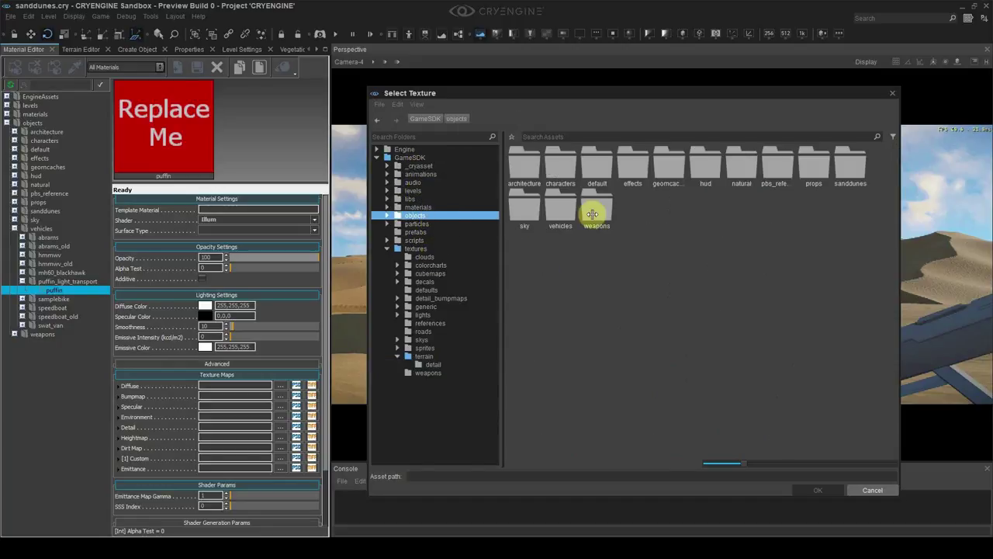
pyautogui.doubleClick(563, 211)
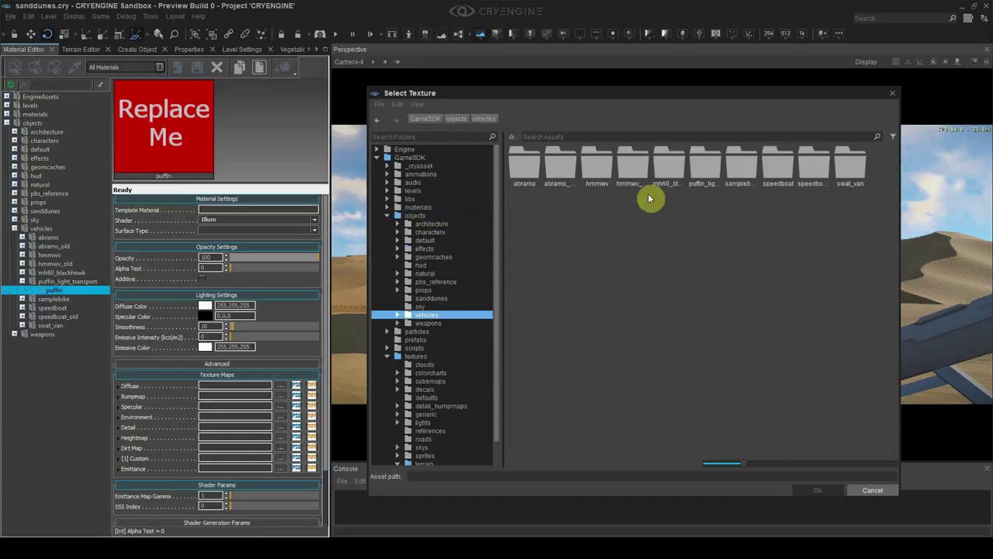
pyautogui.doubleClick(719, 169)
pyautogui.doubleClick(529, 169)
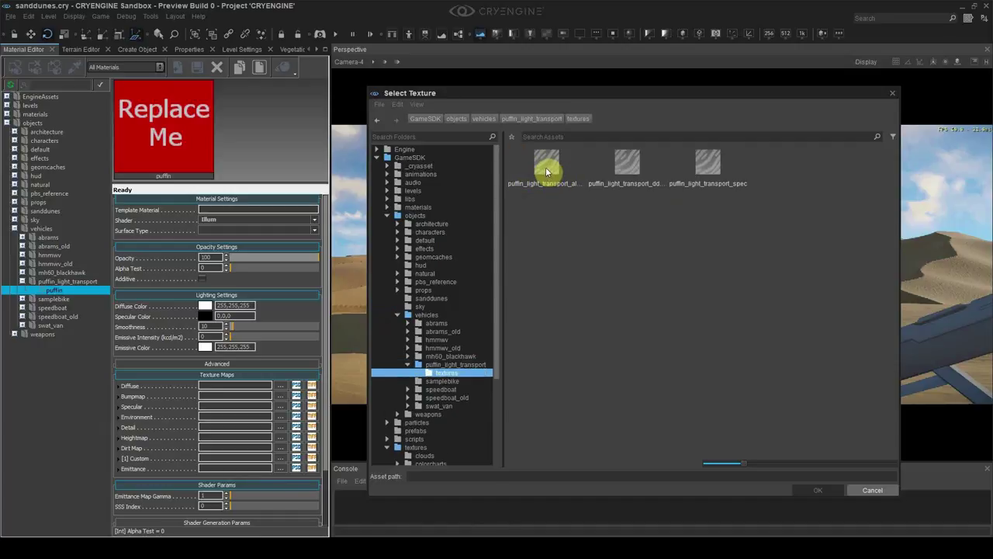
pyautogui.doubleClick(545, 167)
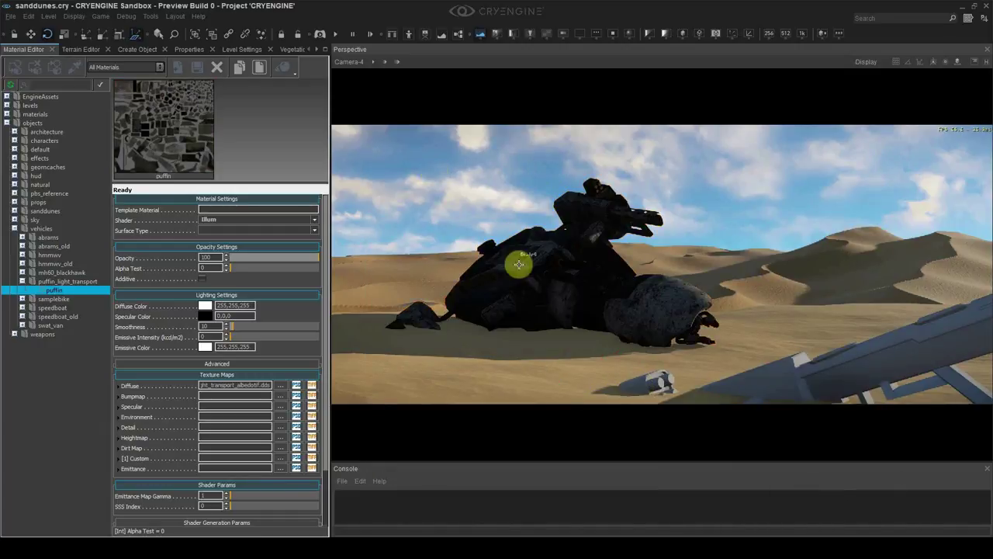
# - Set the puffin material's specular color to 255,255,255 and its smoothness to 255
pyautogui.click(208, 316)
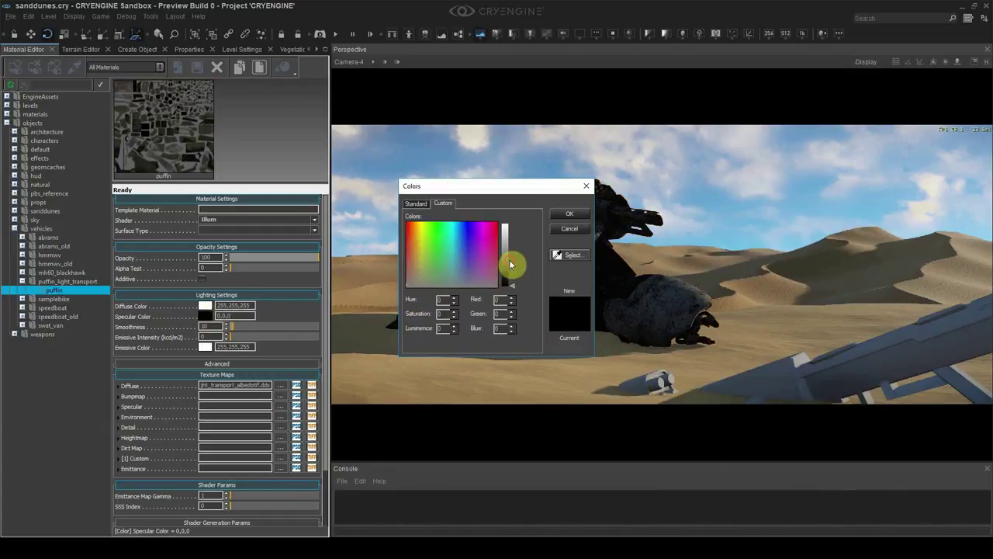
pyautogui.moveTo(509, 264); pyautogui.dragTo(523, 227)
pyautogui.click(571, 217)
pyautogui.moveTo(259, 326); pyautogui.dragTo(382, 325)
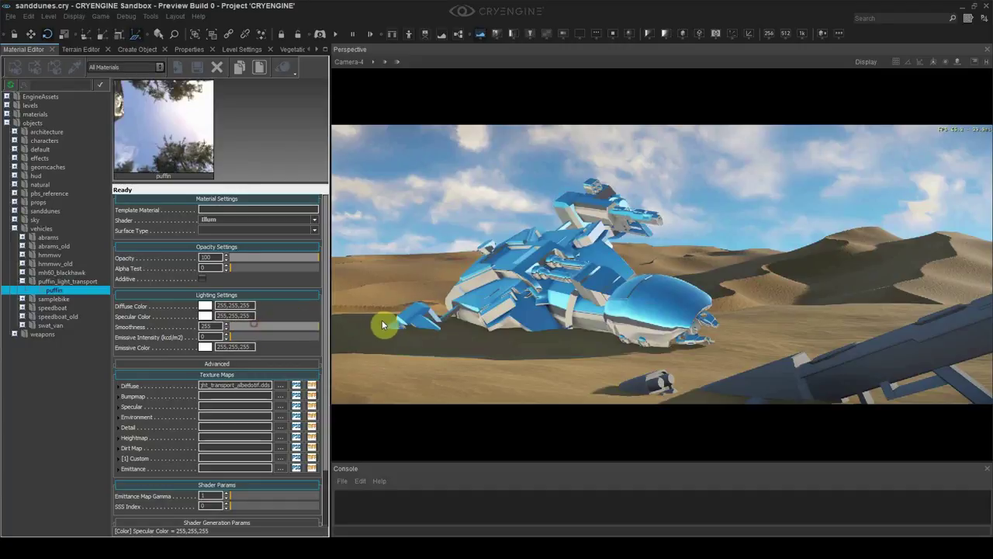
# - Load puffin_light_transport_ddna as the puffin material's bump map and puffin_light_transport_spec as its specular map
pyautogui.click(280, 395)
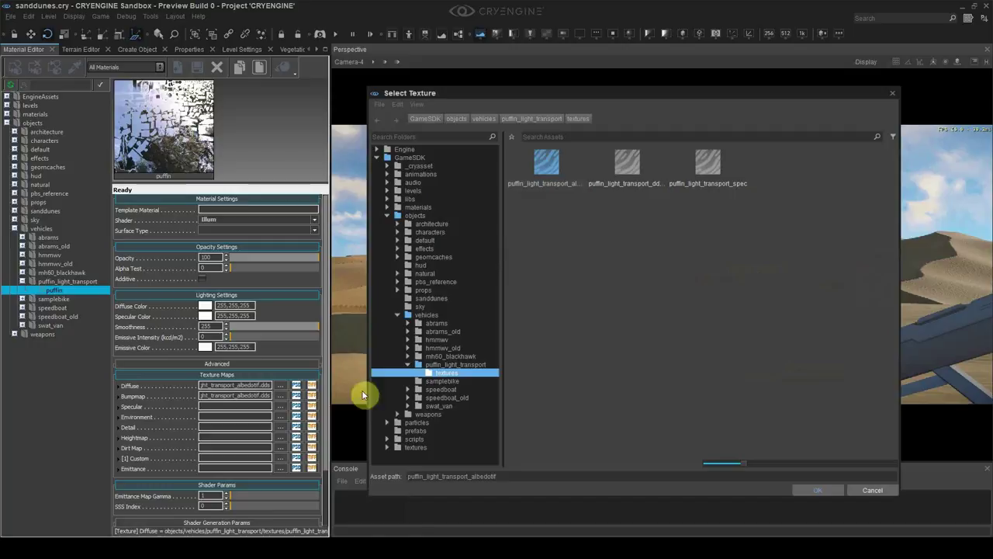
pyautogui.doubleClick(624, 183)
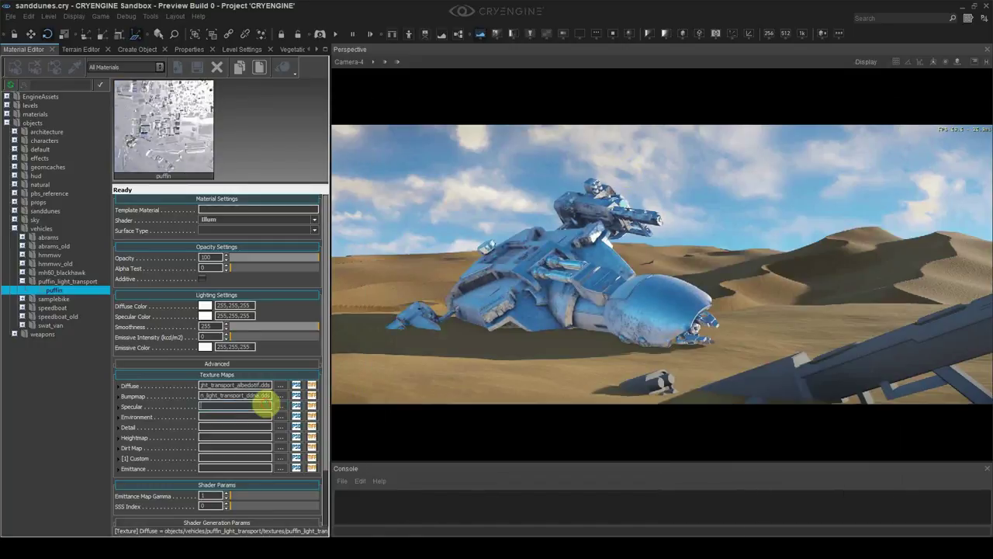
pyautogui.click(281, 408)
pyautogui.doubleClick(702, 180)
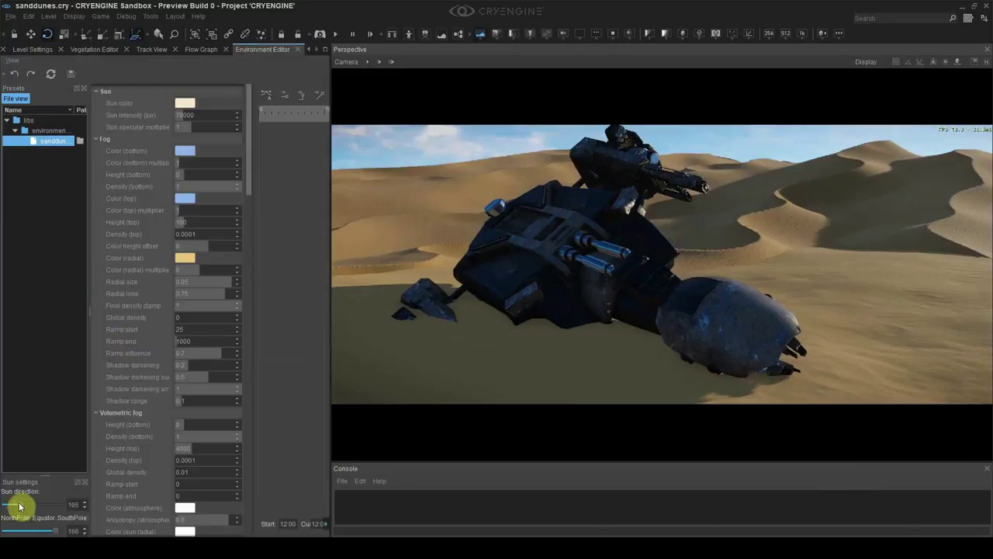
# - Change the sun direction in the environment settings and view the scene through Camera-4
pyautogui.moveTo(18, 510); pyautogui.dragTo(52, 512)
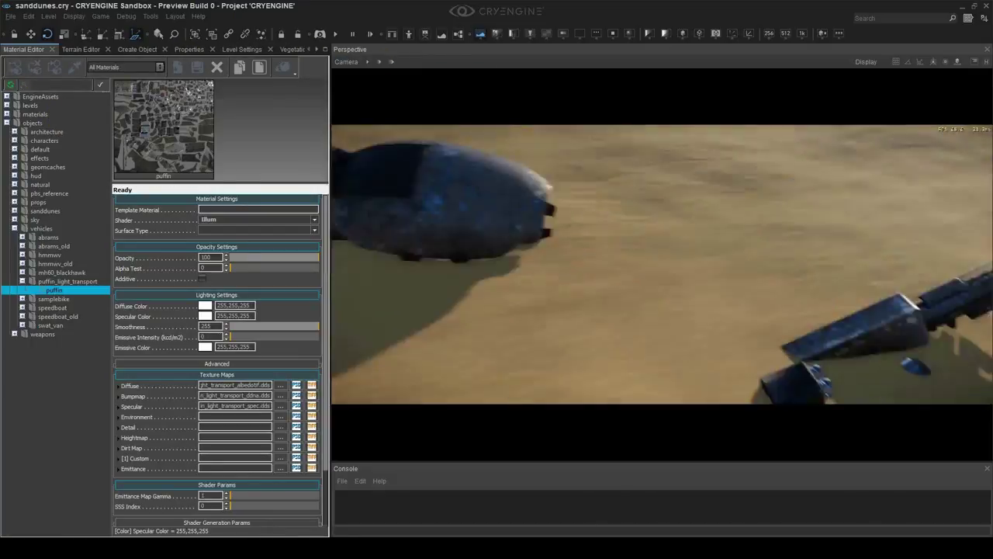
pyautogui.click(346, 61)
pyautogui.moveTo(360, 191)
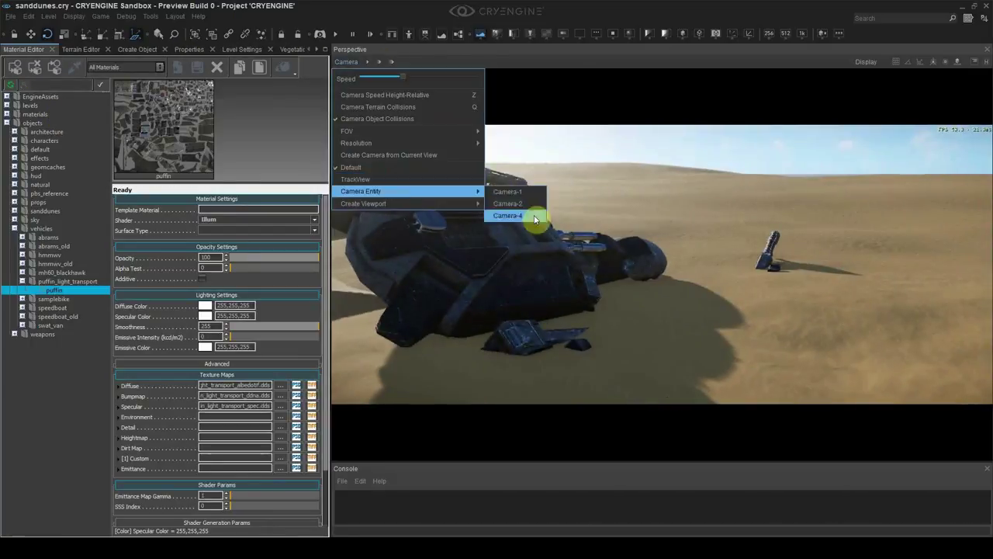
pyautogui.click(512, 216)
# - Reposition the crashed ship among the dunes and adjust Camera-4's rotation to reframe the wreck and gun
pyautogui.click(609, 355)
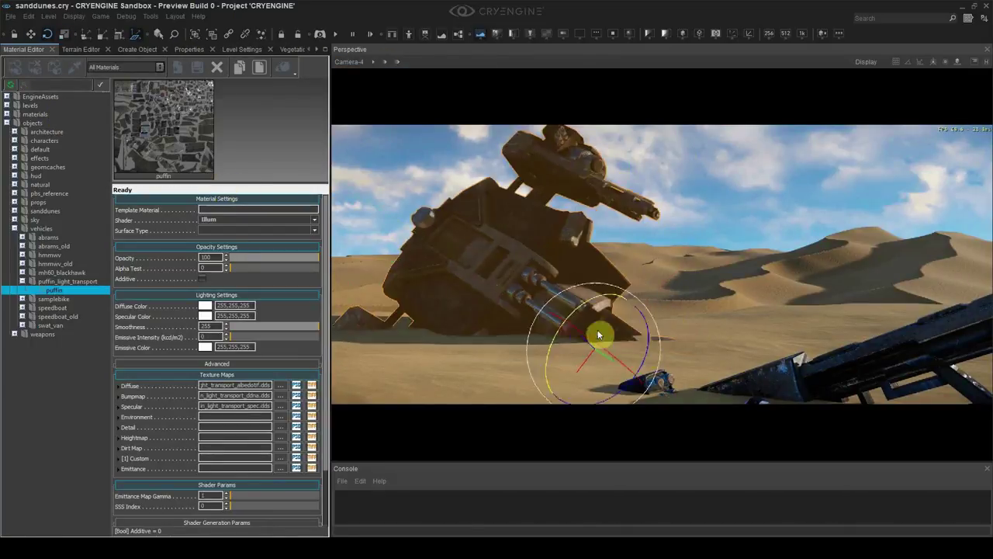
pyautogui.press('2')
pyautogui.moveTo(598, 338); pyautogui.dragTo(600, 296)
pyautogui.moveTo(605, 306)
pyautogui.mouseDown()
pyautogui.moveTo(590, 312)
pyautogui.moveTo(618, 302)
pyautogui.moveTo(607, 310)
pyautogui.mouseUp()
pyautogui.click(728, 380)
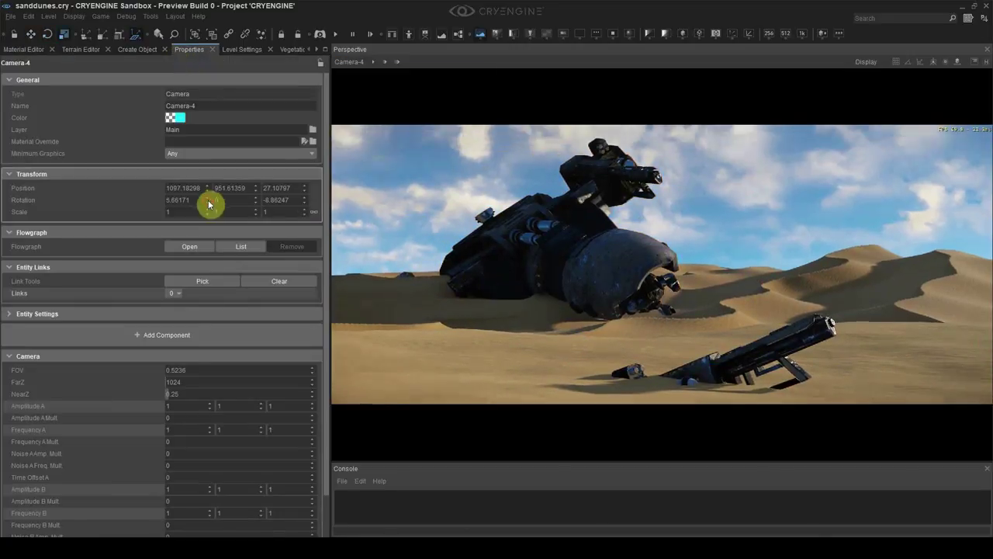
pyautogui.moveTo(210, 202)
pyautogui.mouseDown()
pyautogui.moveTo(259, 204)
pyautogui.moveTo(207, 201)
pyautogui.mouseUp()
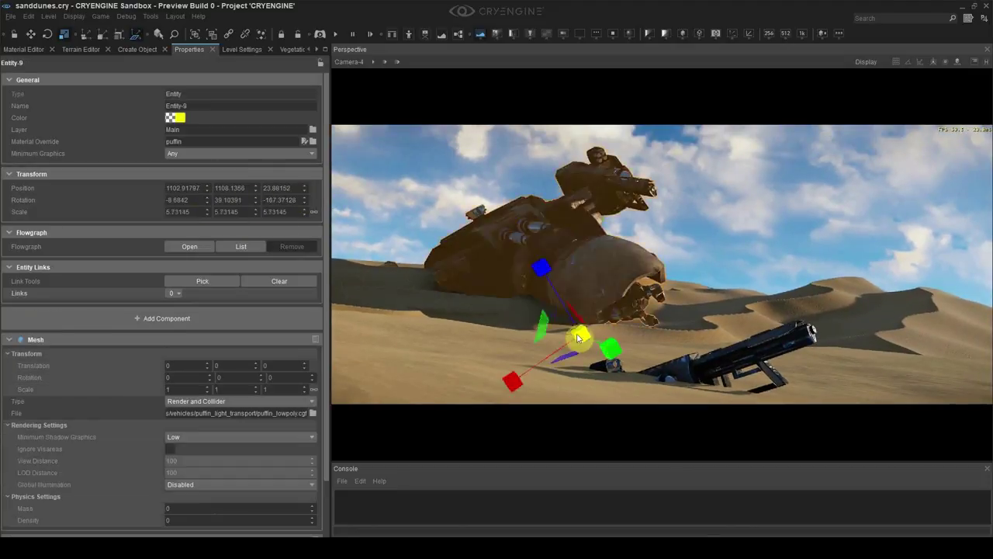
# - Move a scaled-down copy of the sanddunes entity into the foreground between the camera and the wreck
pyautogui.click(737, 355)
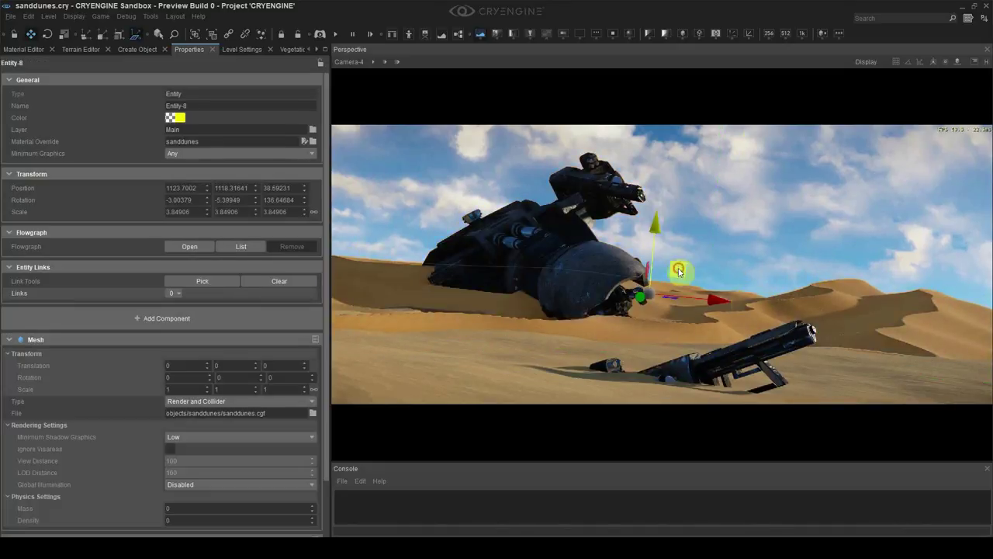
pyautogui.moveTo(491, 267); pyautogui.dragTo(439, 310)
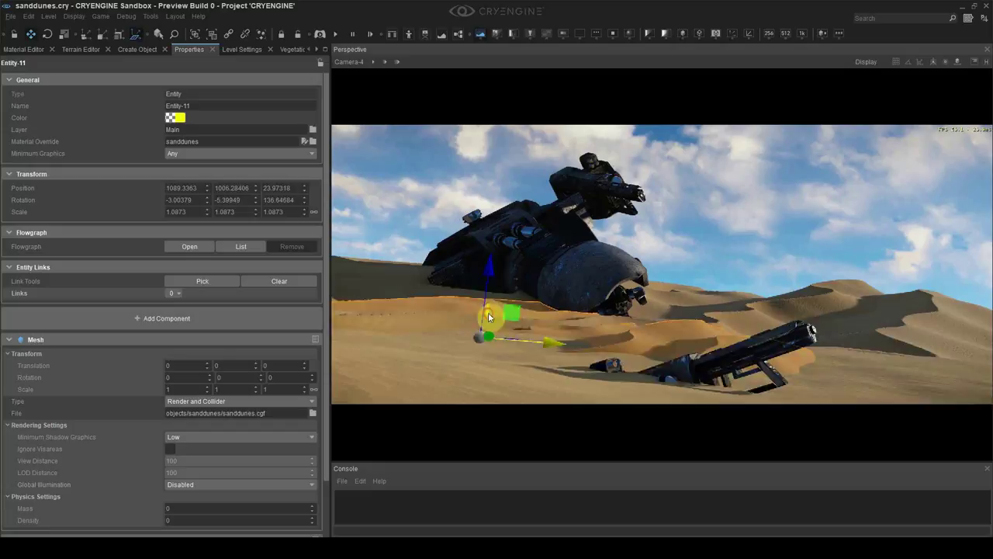
pyautogui.moveTo(488, 317); pyautogui.dragTo(379, 339)
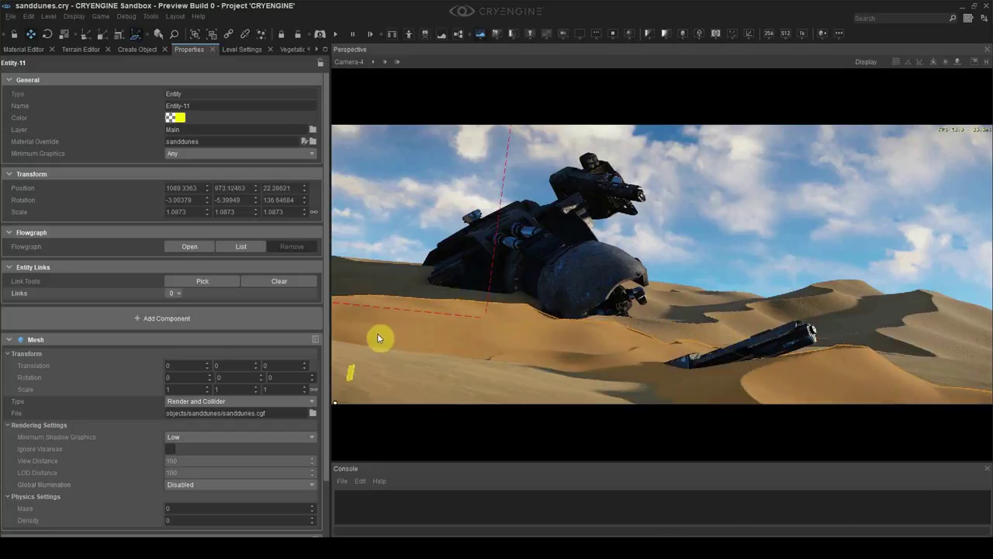
pyautogui.click(466, 160)
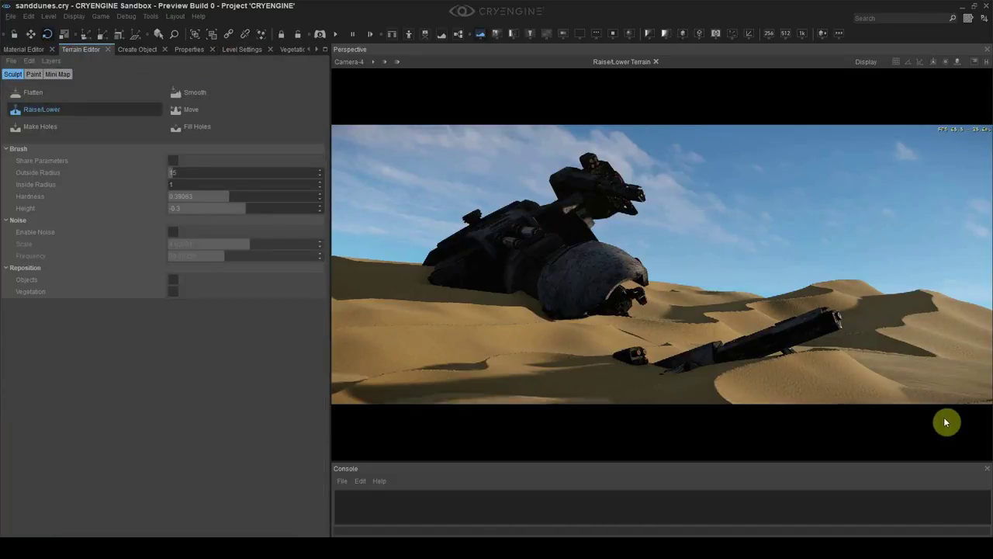
# - Leave terrain raising and adjust the cloud shader parameters of the forest_sky_dome1 diffuse material
pyautogui.click(122, 111)
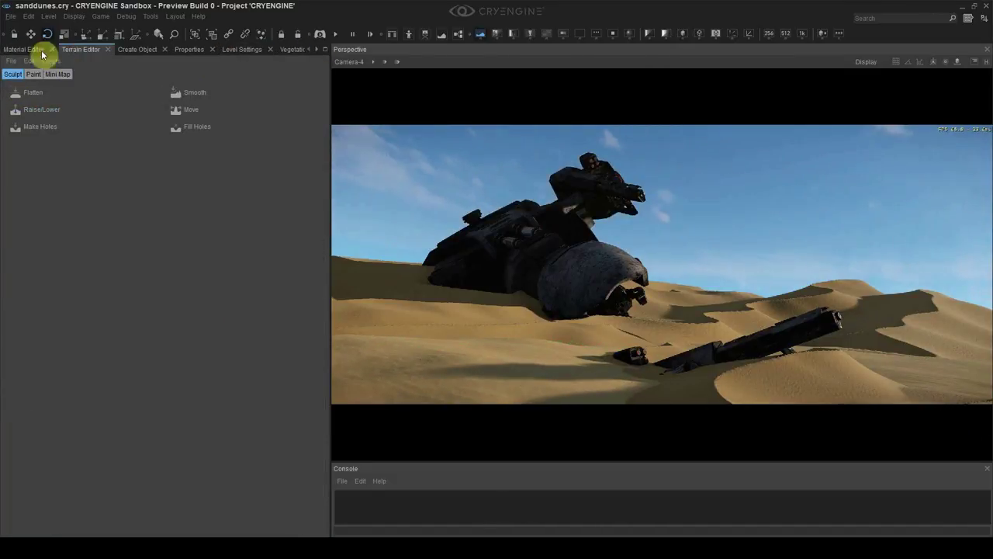
pyautogui.click(43, 54)
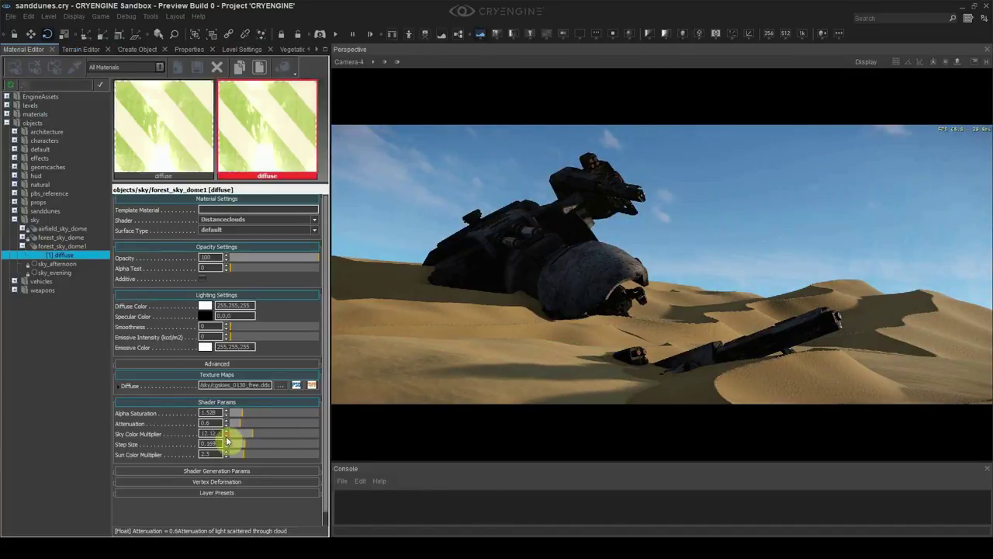
pyautogui.moveTo(228, 443); pyautogui.dragTo(242, 425)
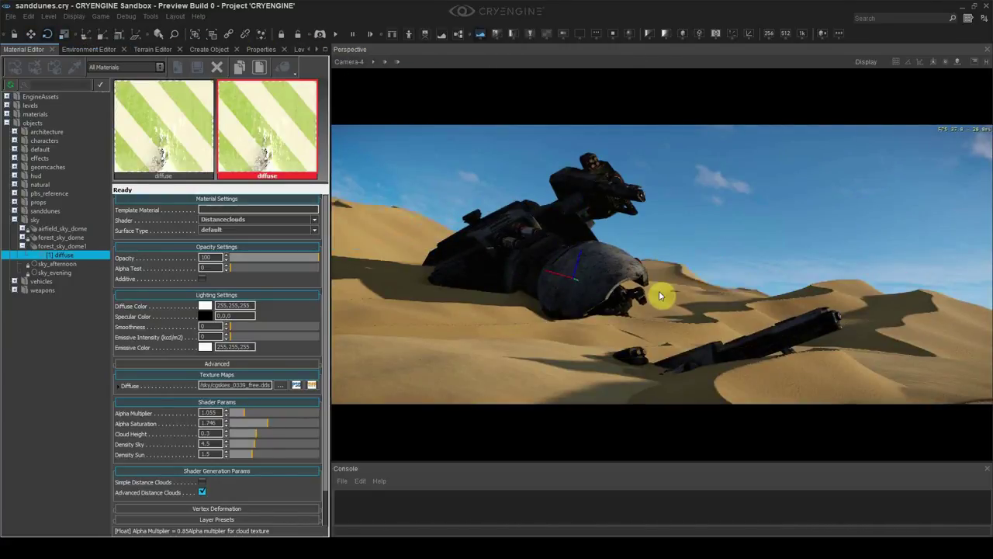
# - Open the sun color of the sanddunes environment preset
pyautogui.click(610, 282)
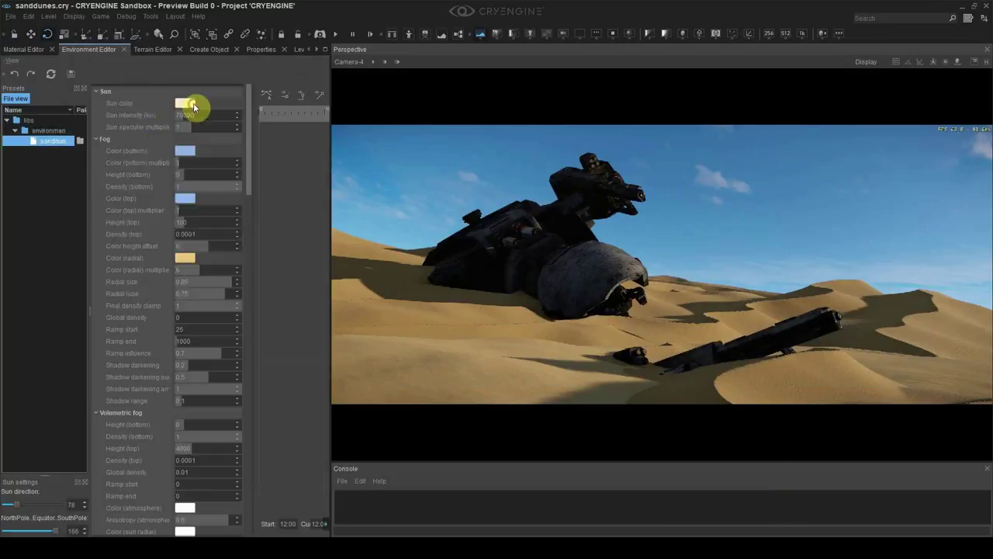
pyautogui.click(186, 103)
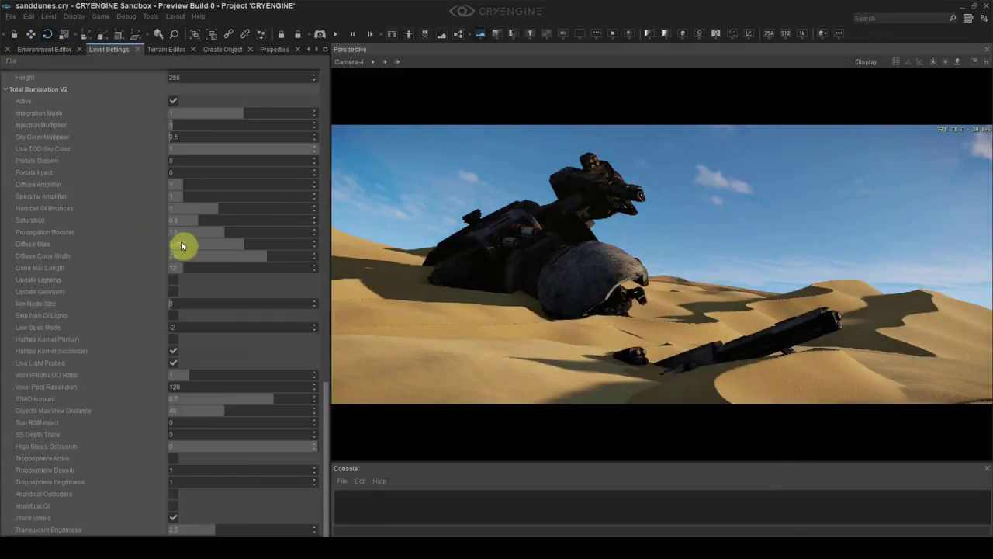
pyautogui.hotkey('alt', 'Tab')
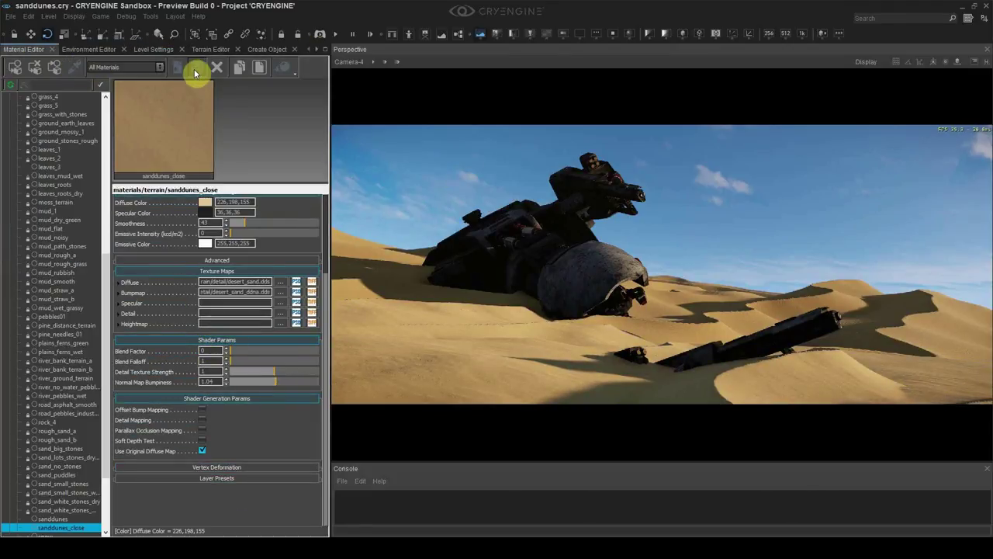
pyautogui.hotkey('alt', 'Tab')
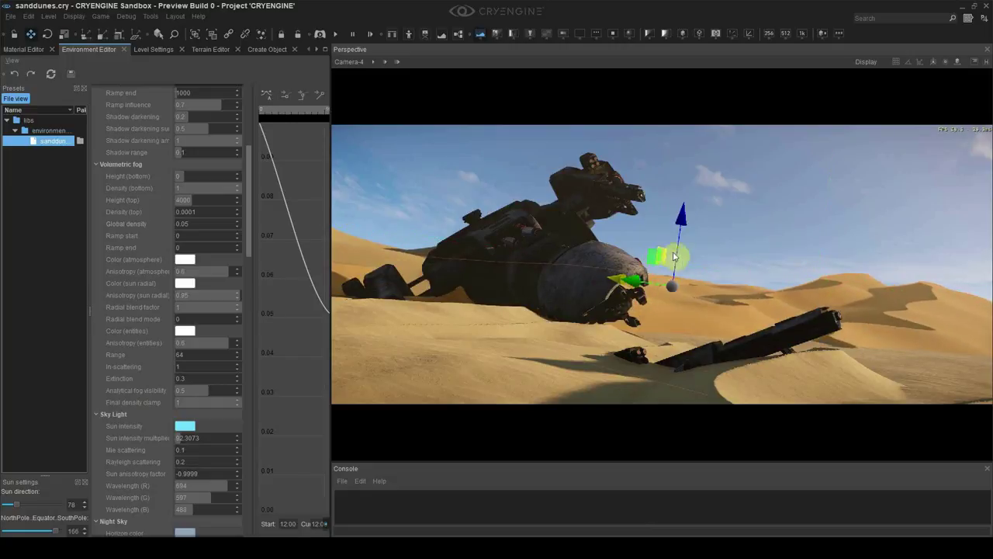
# - Create a decal object and place it over the crashed ship
pyautogui.click(210, 49)
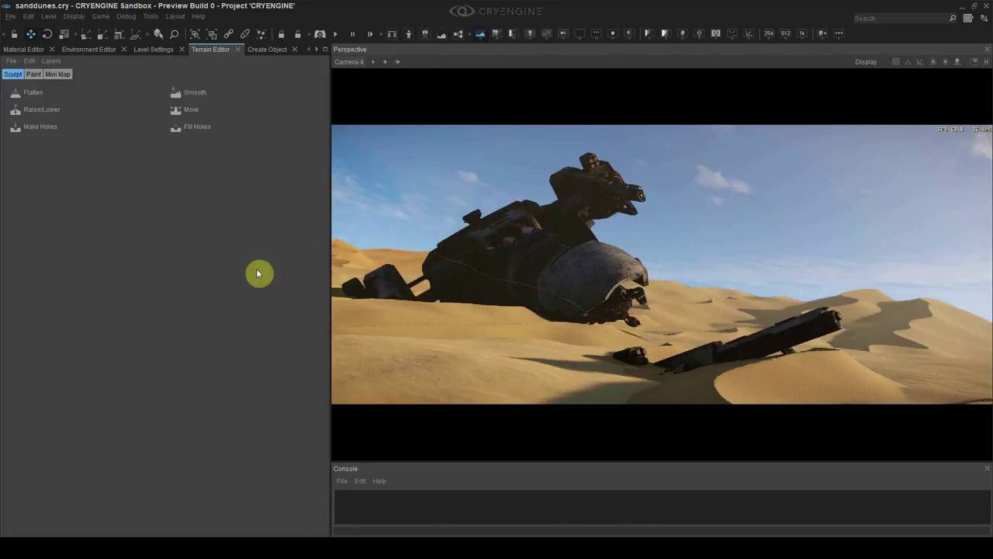
pyautogui.click(317, 50)
pyautogui.click(160, 50)
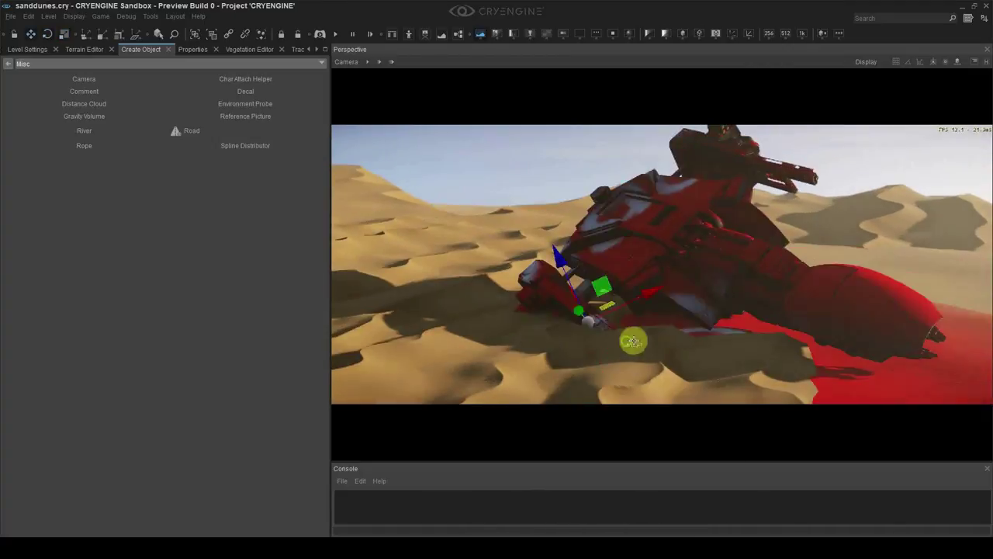
pyautogui.click(241, 173)
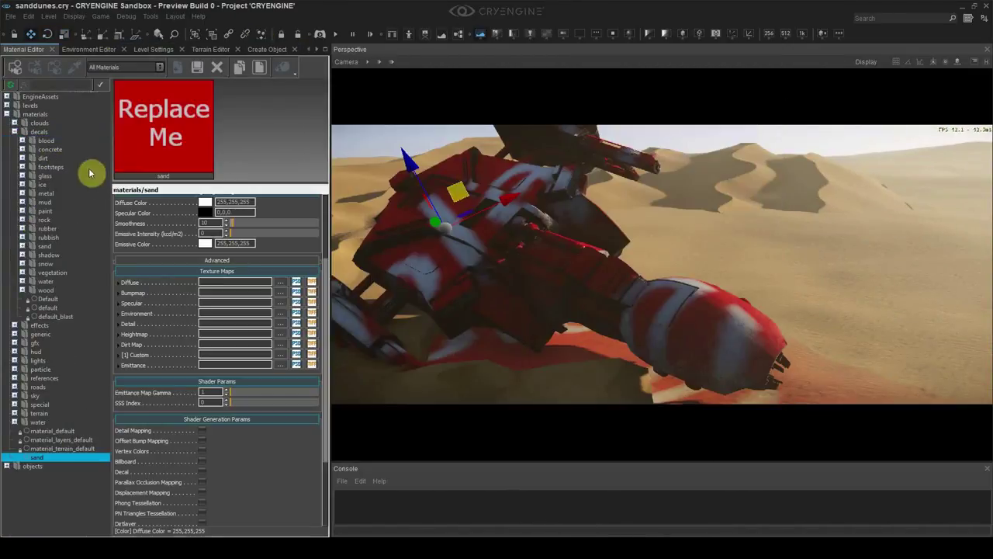
# - Assign the sand_a material from materials/decals/sand to the decal on the ship
pyautogui.click(41, 458)
pyautogui.click(38, 457)
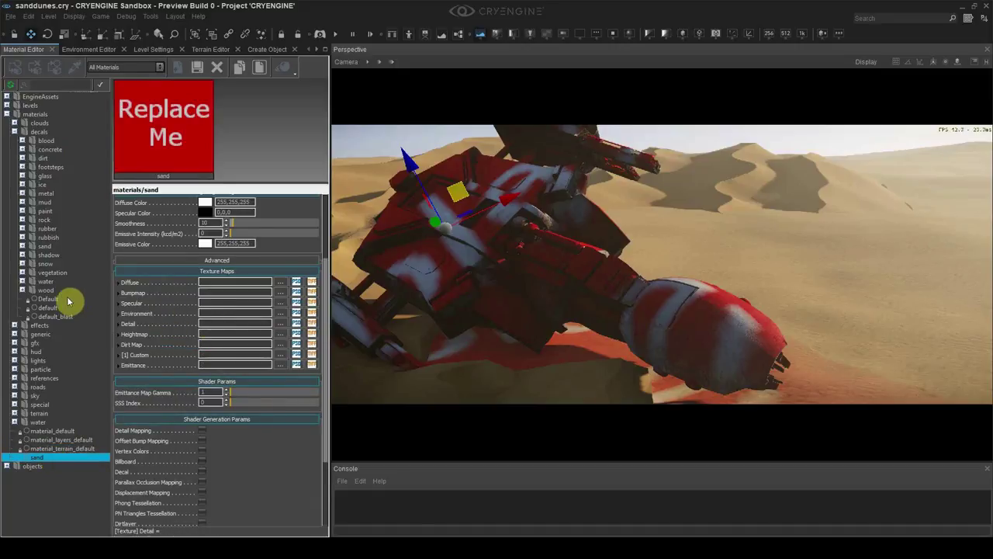
pyautogui.click(23, 246)
pyautogui.click(42, 247)
pyautogui.click(57, 257)
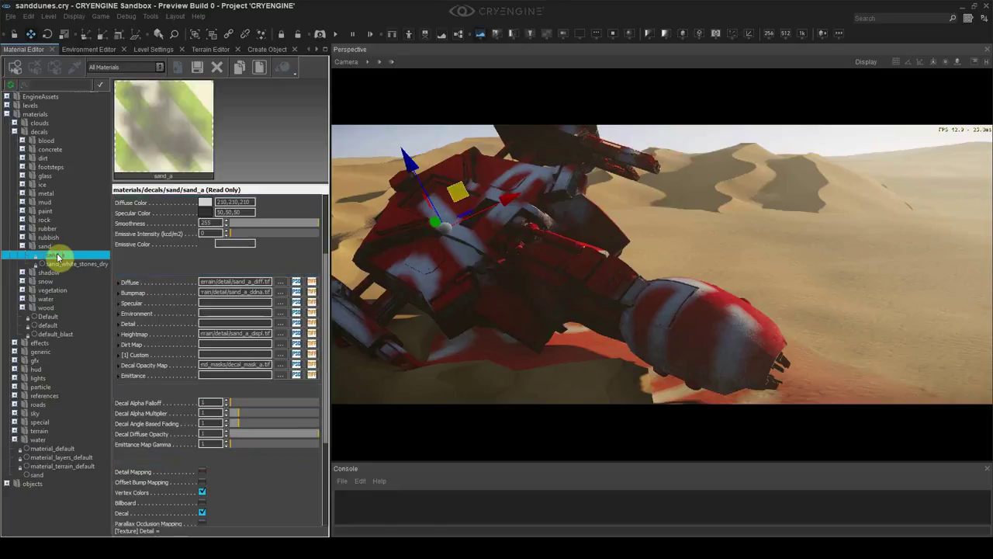
pyautogui.click(14, 69)
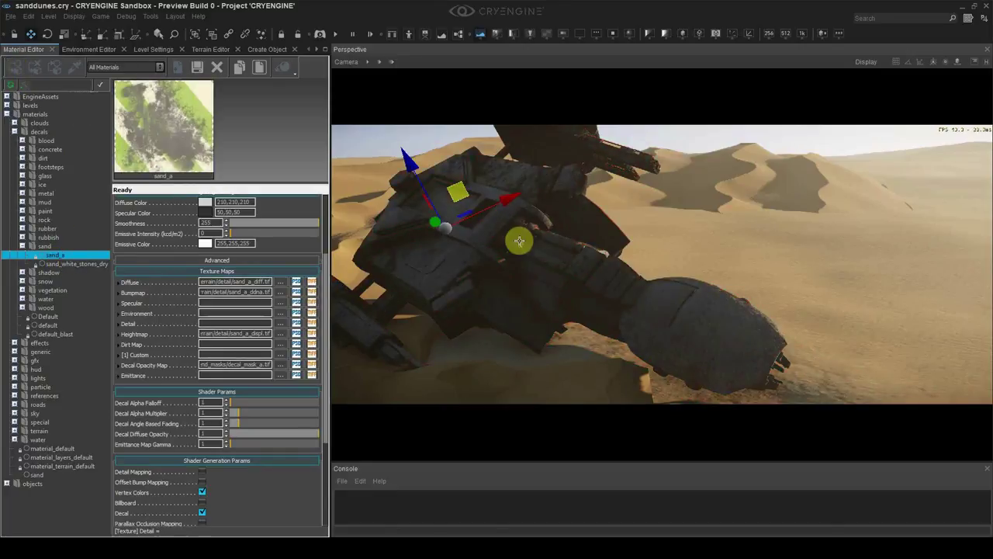
# - Set the sand_a material's Decal Alpha Multiplier to about 0.98 and Decal Angle Based Fading to about 7.17
pyautogui.moveTo(519, 241); pyautogui.dragTo(543, 299, button='right')
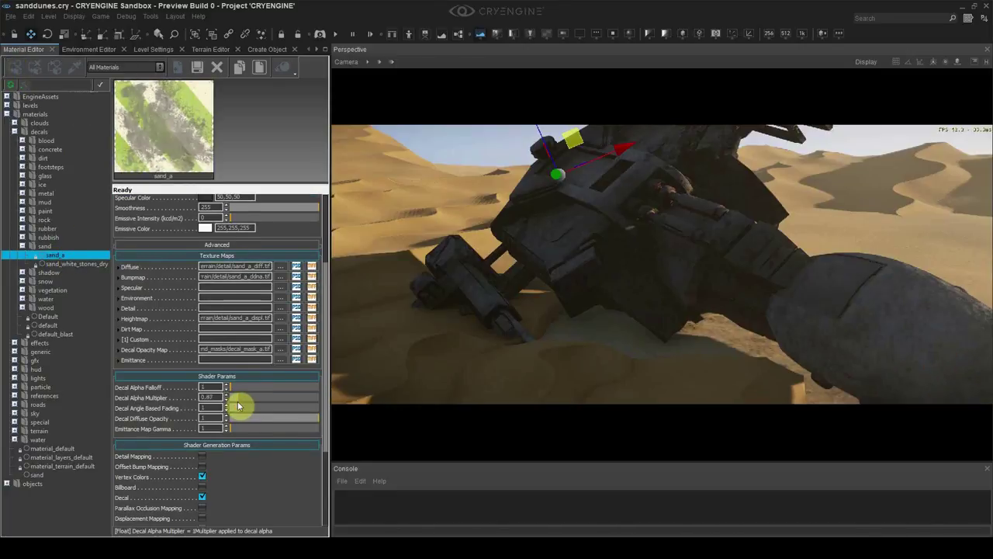
pyautogui.moveTo(229, 406)
pyautogui.mouseDown()
pyautogui.moveTo(252, 387)
pyautogui.moveTo(236, 394)
pyautogui.mouseUp()
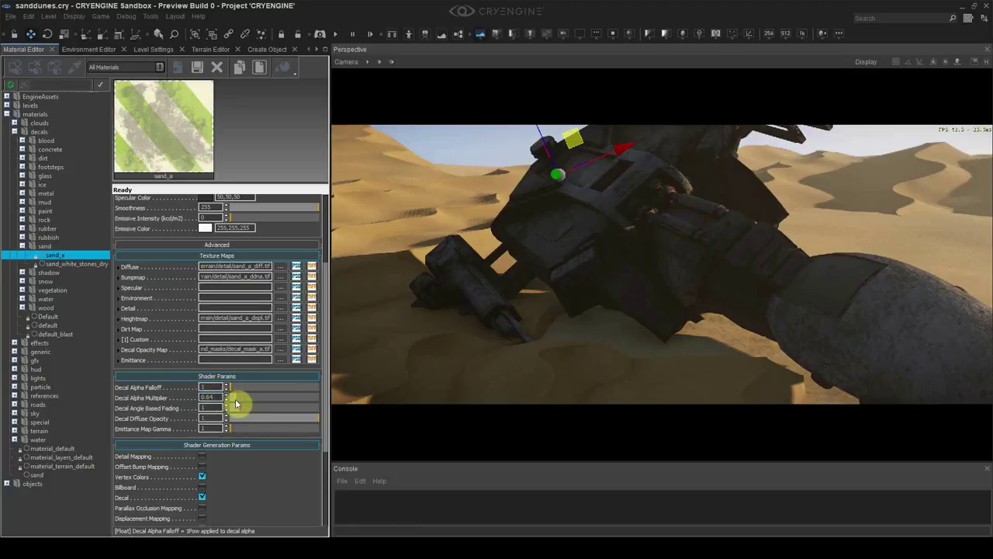
pyautogui.moveTo(238, 399); pyautogui.dragTo(259, 407)
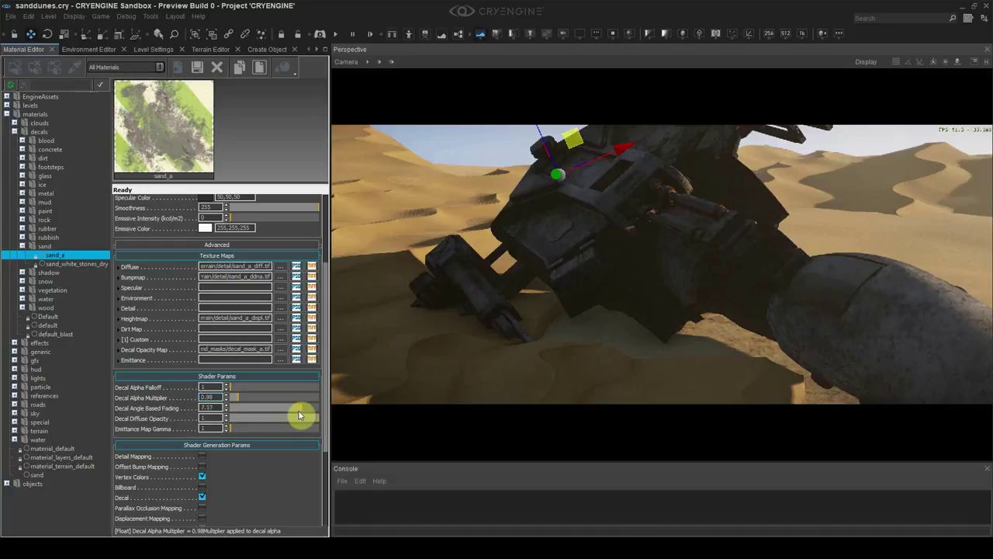
# - Fine-tune the angle-based fading of the sand_a decal on the crashed ship
pyautogui.moveTo(292, 417); pyautogui.dragTo(290, 417)
pyautogui.press('s')
pyautogui.moveTo(629, 263); pyautogui.dragTo(624, 265, button='right')
pyautogui.press('w')
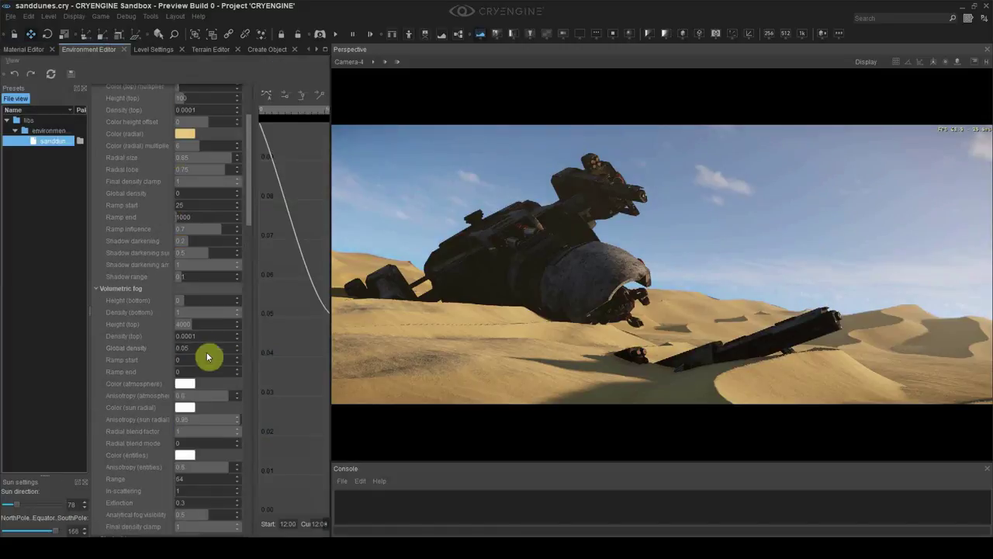
# - Set the volumetric fog's Global density to 0.02 in the sanddunes environment preset
pyautogui.doubleClick(200, 348)
pyautogui.write('0.02')
pyautogui.press('Return')
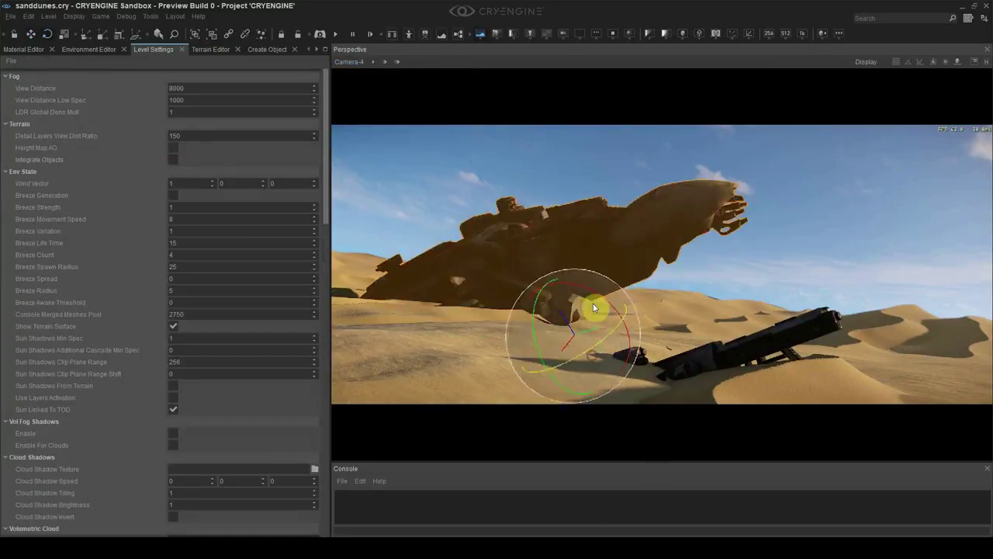
# - Rotate the crashed ship and adjust its position so that it rests in the dunes
pyautogui.press('3')
pyautogui.moveTo(594, 341); pyautogui.dragTo(560, 365)
pyautogui.press('2')
pyautogui.click(628, 255)
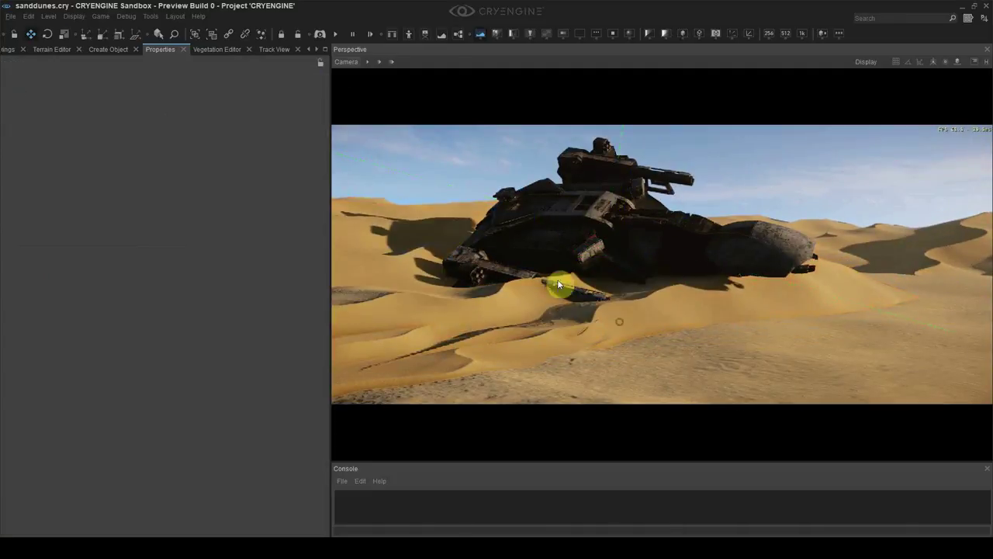
# - Activate the terrain Raise/Lower sculpting tool and select the current viewport camera, Camera-4
pyautogui.click(558, 285)
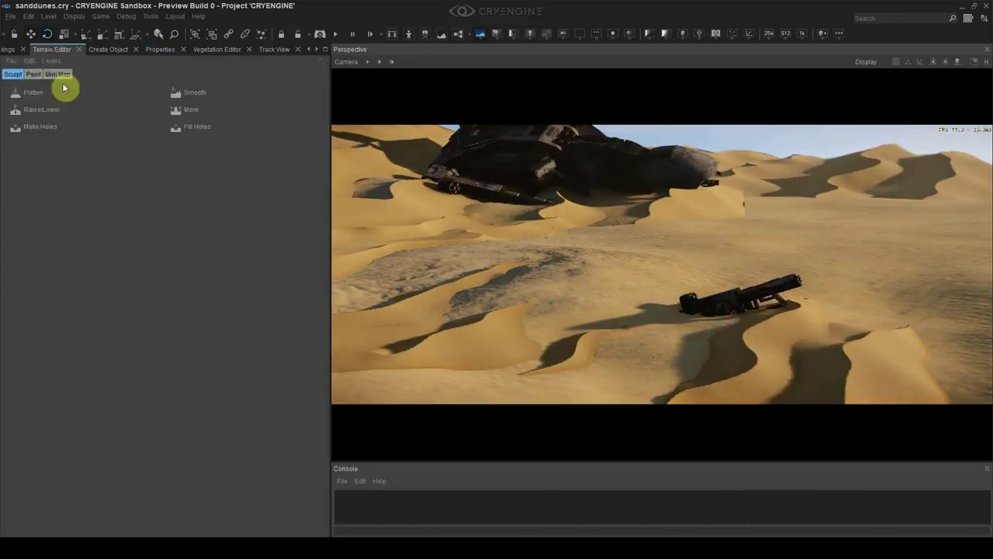
pyautogui.click(42, 110)
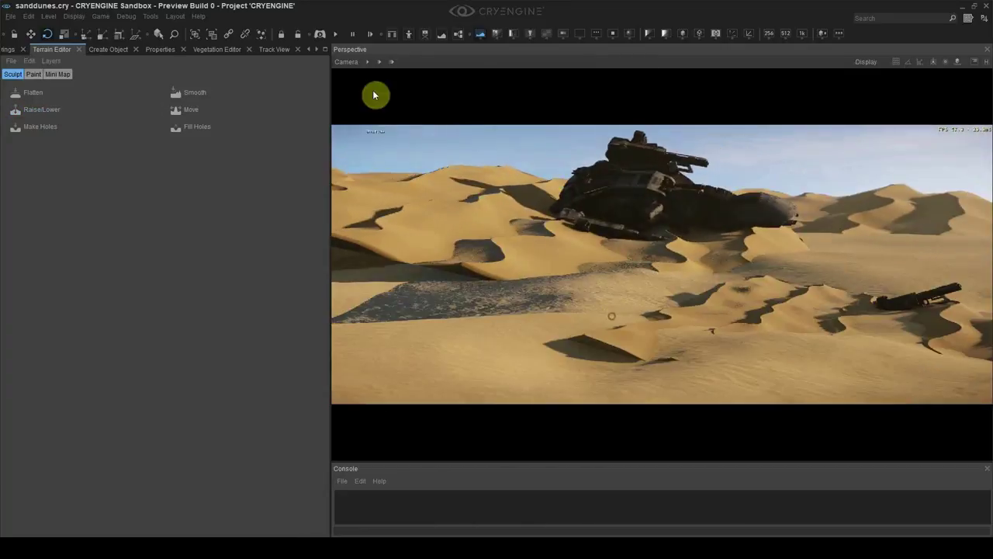
pyautogui.click(346, 61)
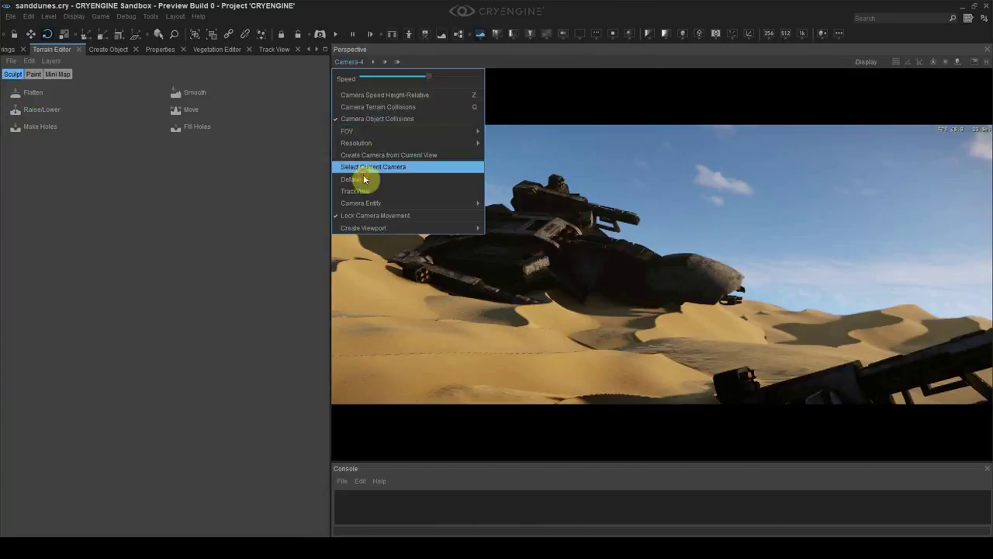
pyautogui.click(363, 173)
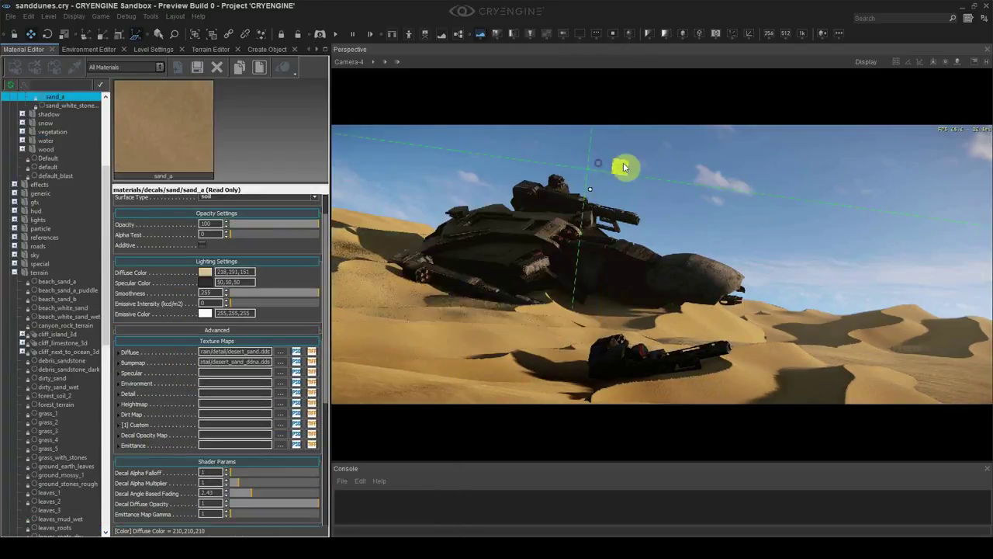
# - Set the sand_a decal's diffuse color to 242,226,204, specular color to 59,59,59 and Decal Angle Based Fading to about 3.82
pyautogui.click(158, 51)
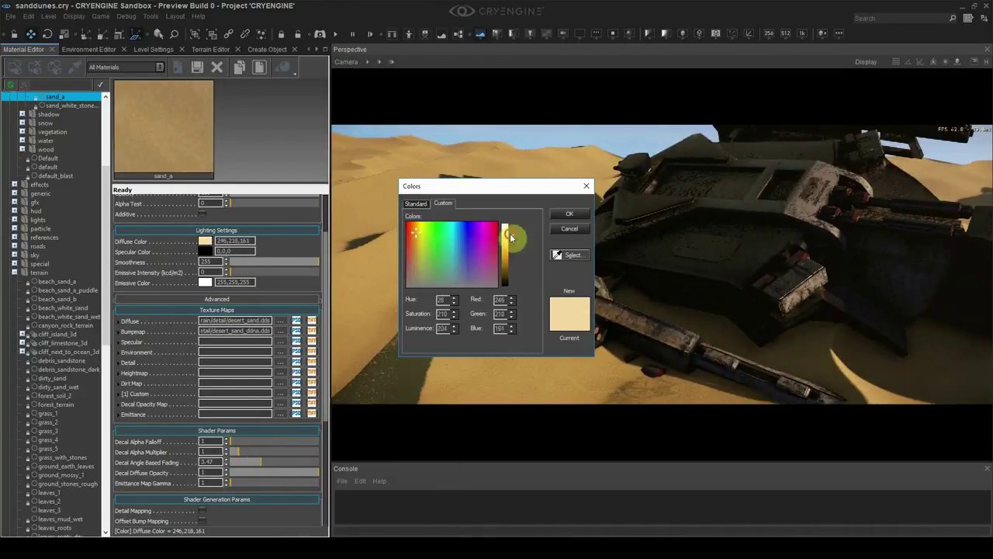
pyautogui.click(201, 455)
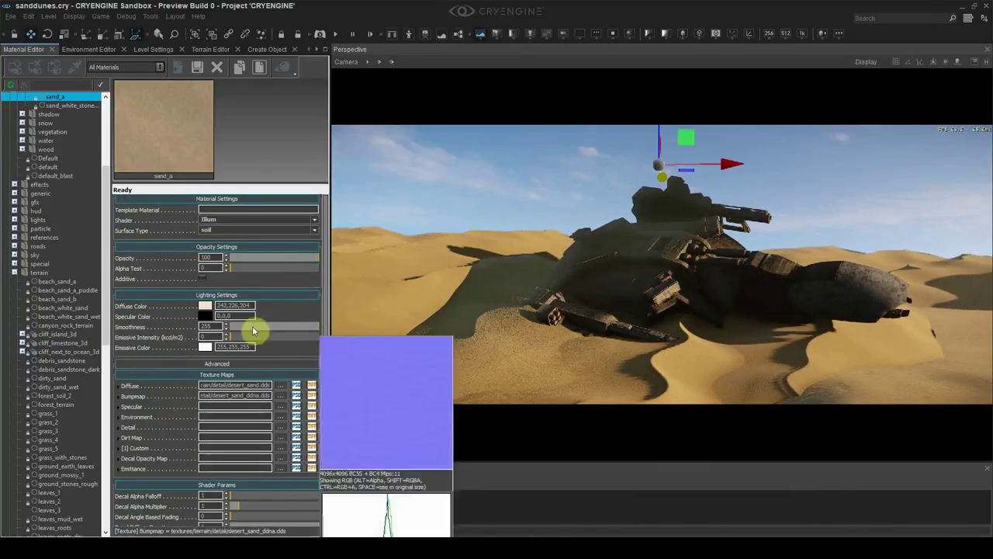
pyautogui.click(253, 326)
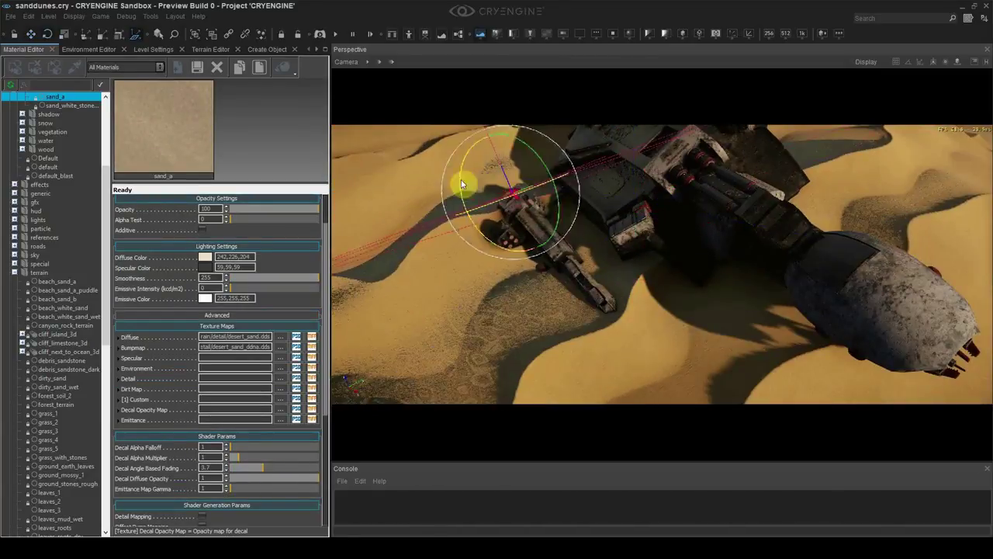
pyautogui.click(248, 470)
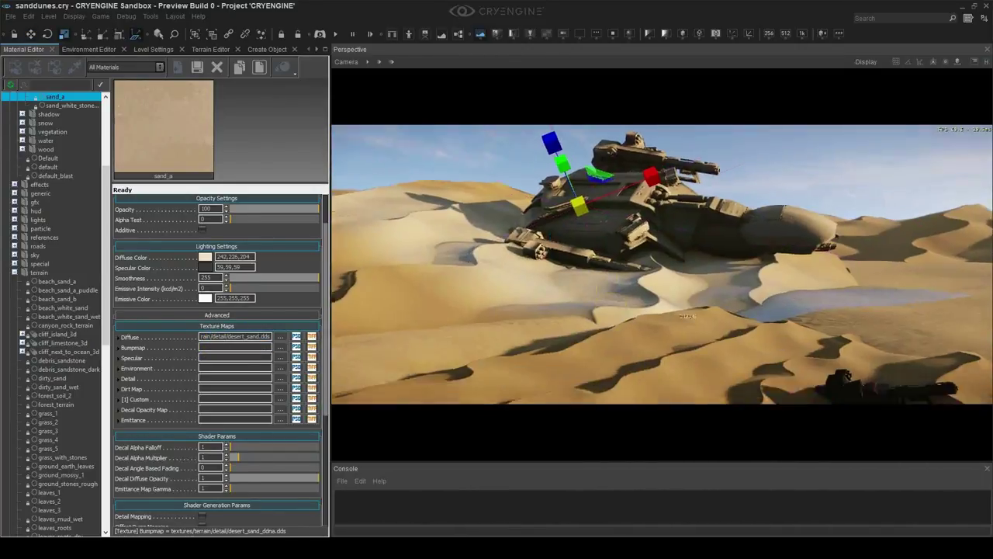
pyautogui.click(282, 468)
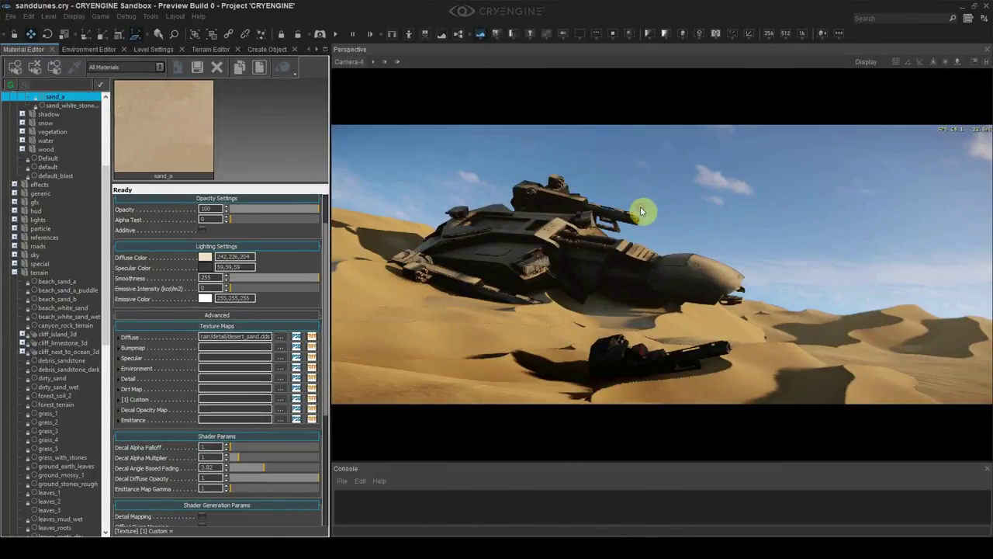
# - Set the forest_sky_dome1 diffuse material's Alpha Multiplier to about 2.49 and Alpha Saturation to about 3.5
pyautogui.click(313, 52)
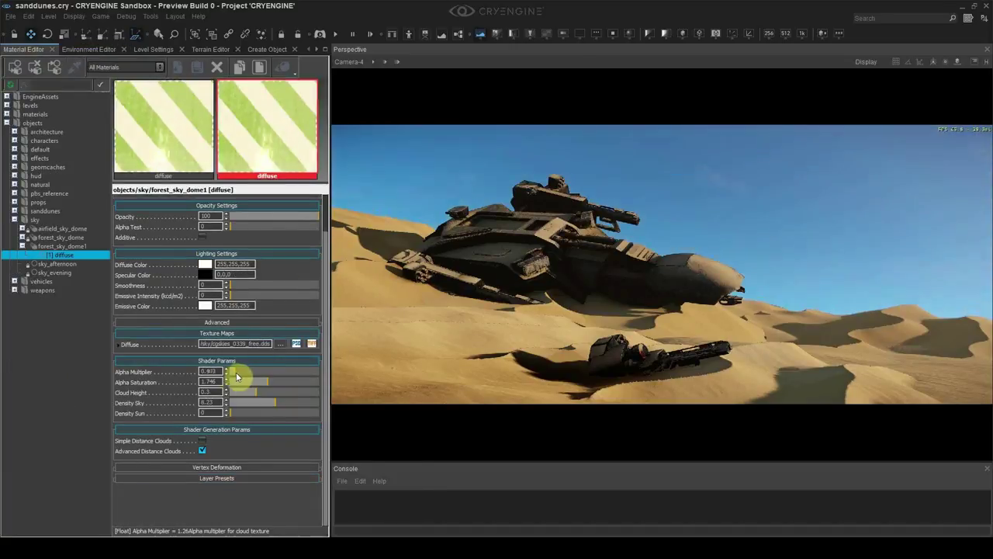
pyautogui.moveTo(236, 373); pyautogui.dragTo(243, 373)
pyautogui.moveTo(269, 383); pyautogui.dragTo(303, 385)
pyautogui.moveTo(239, 373); pyautogui.dragTo(306, 384)
pyautogui.click(267, 373)
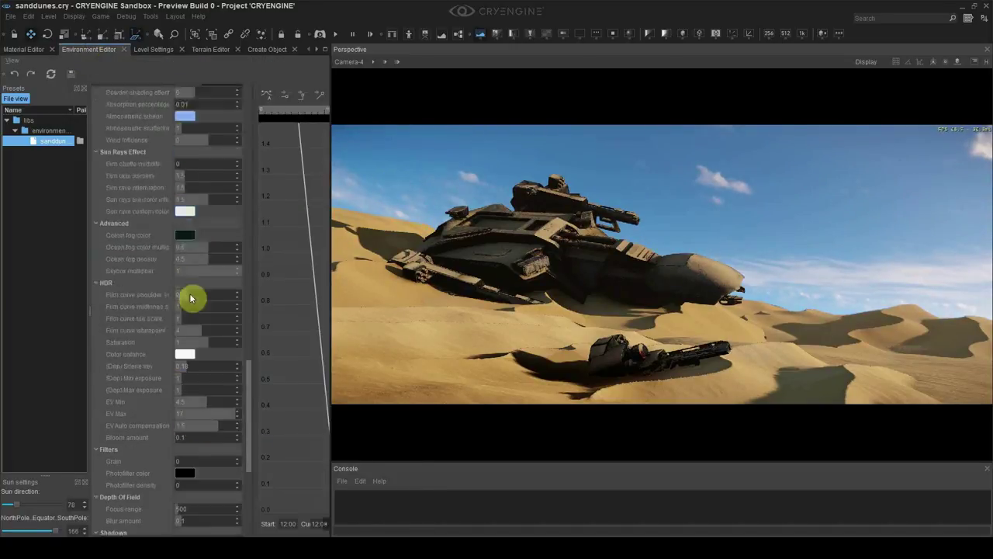
# - Change the HDR color balance of the sanddunes environment preset to a near-white tone
pyautogui.click(185, 230)
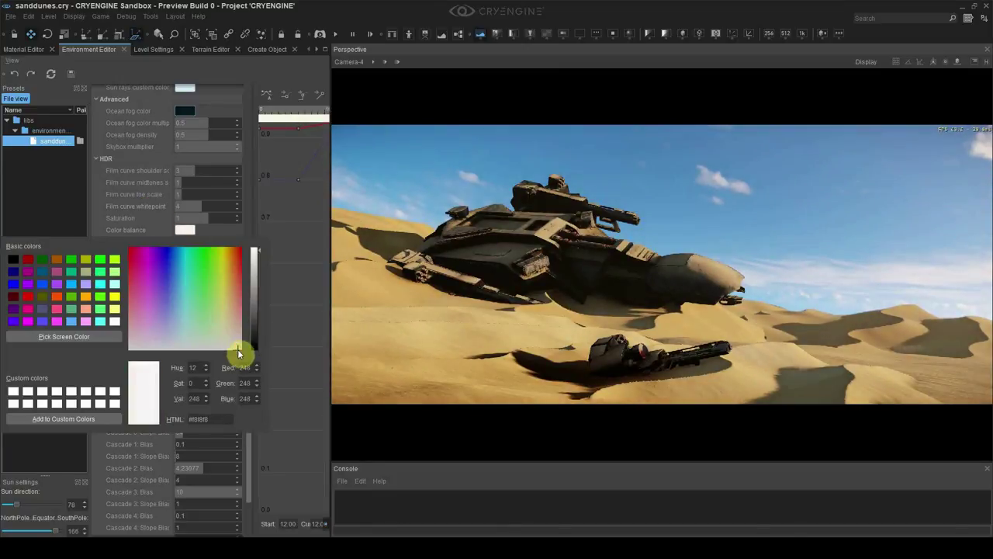
pyautogui.click(419, 169)
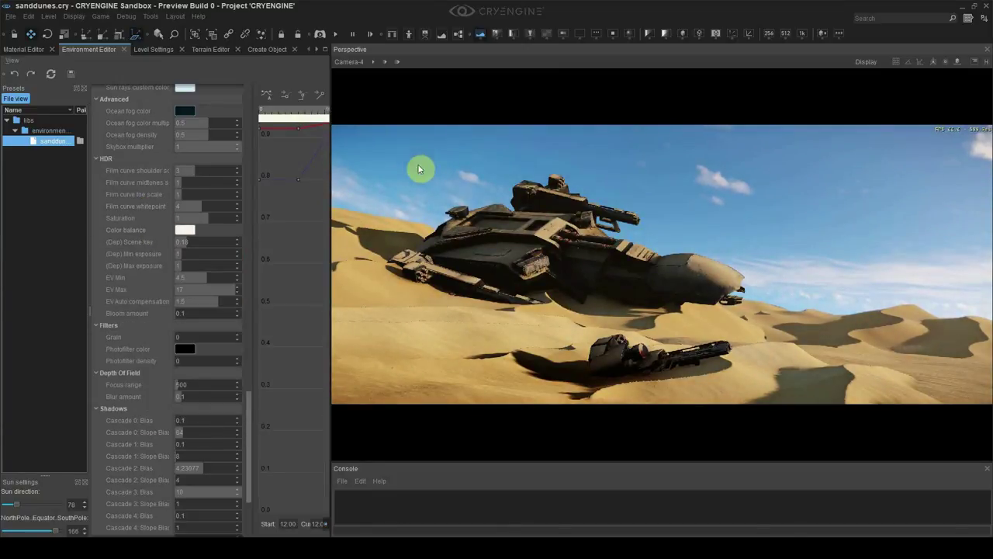
# - Shift the crashed ship slightly on the dune and enable Integrate Objects for the terrain
pyautogui.moveTo(553, 276); pyautogui.dragTo(565, 291)
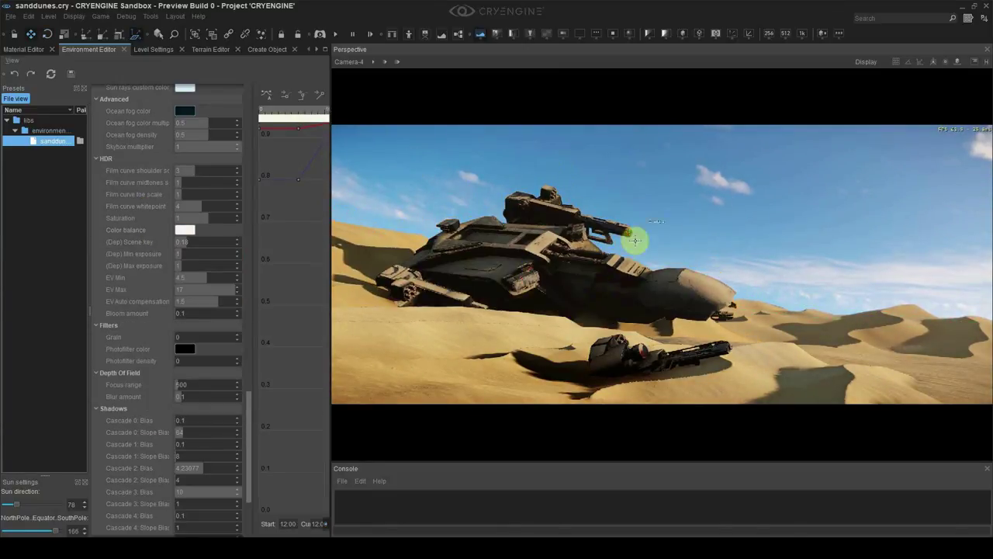
pyautogui.click(153, 49)
pyautogui.hotkey('ctrl', 'z')
pyautogui.click(741, 204)
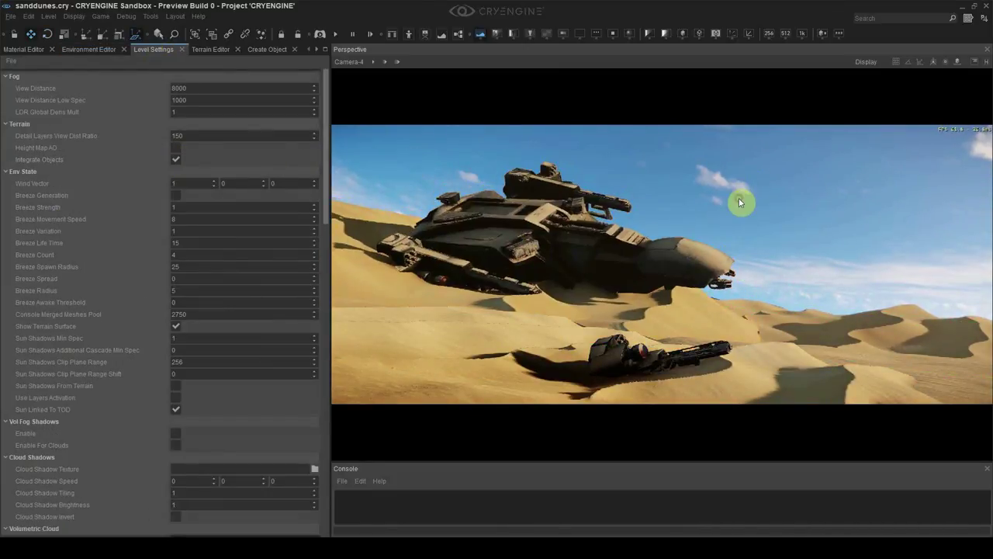
# - Move and rotate the distant dune mesh on the horizon beyond the ship's nose
pyautogui.click(824, 294)
pyautogui.click(970, 356)
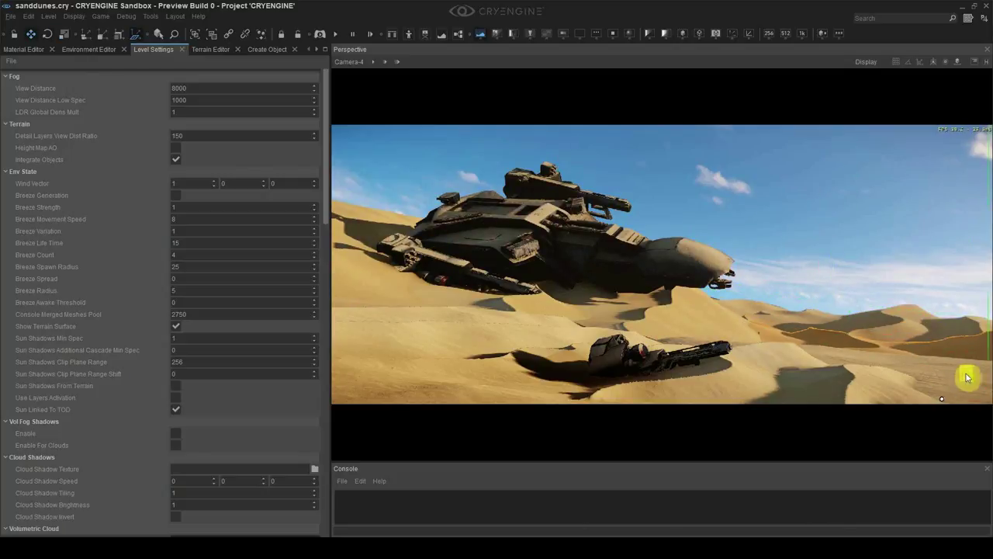
pyautogui.moveTo(967, 378); pyautogui.dragTo(846, 230)
pyautogui.moveTo(908, 339); pyautogui.dragTo(824, 327)
pyautogui.press('3')
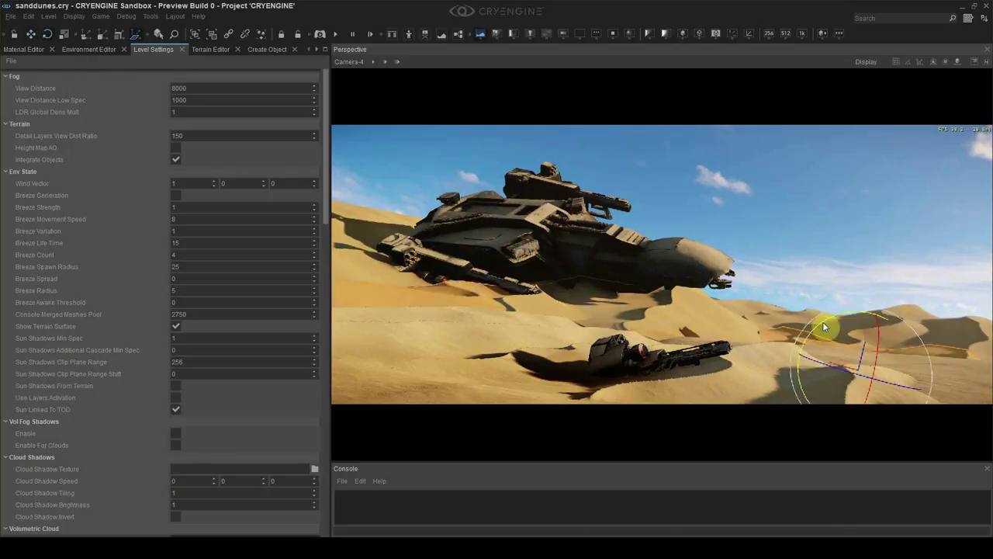
pyautogui.moveTo(470, 336); pyautogui.dragTo(791, 254)
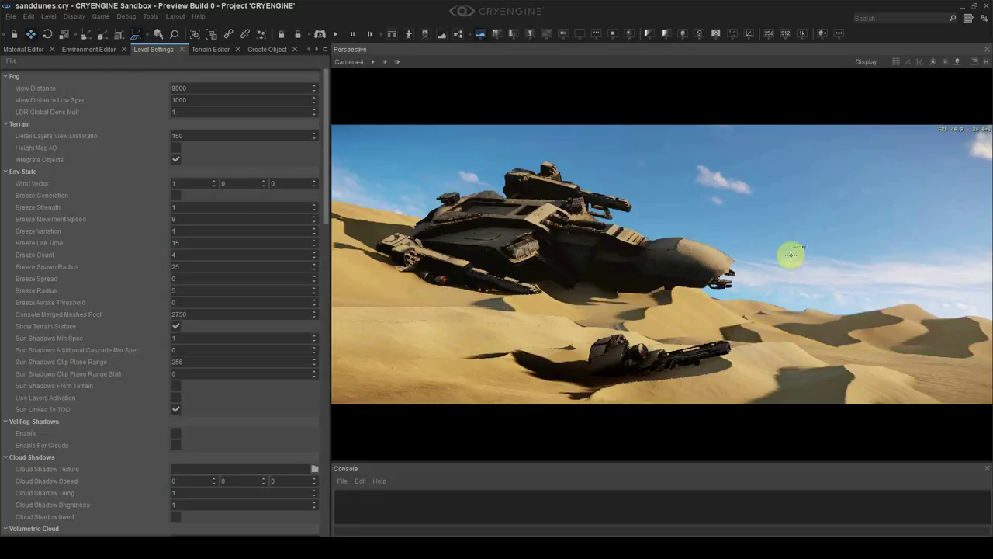
# - Reposition the dune mesh so it fills the horizon gap beyond the ship's nose
pyautogui.click(89, 49)
pyautogui.scroll(-15, 144, 232)
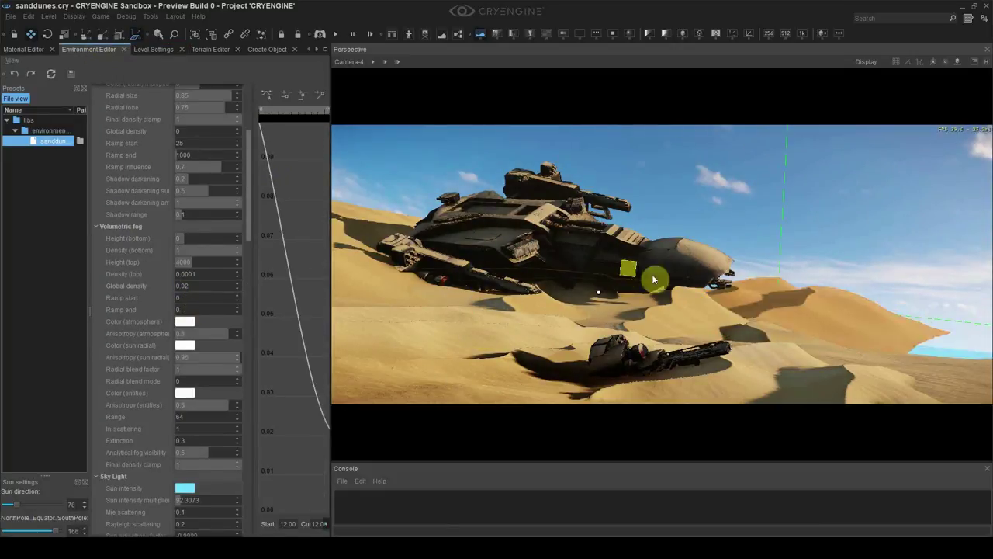
pyautogui.moveTo(655, 282); pyautogui.dragTo(836, 317)
pyautogui.click(23, 49)
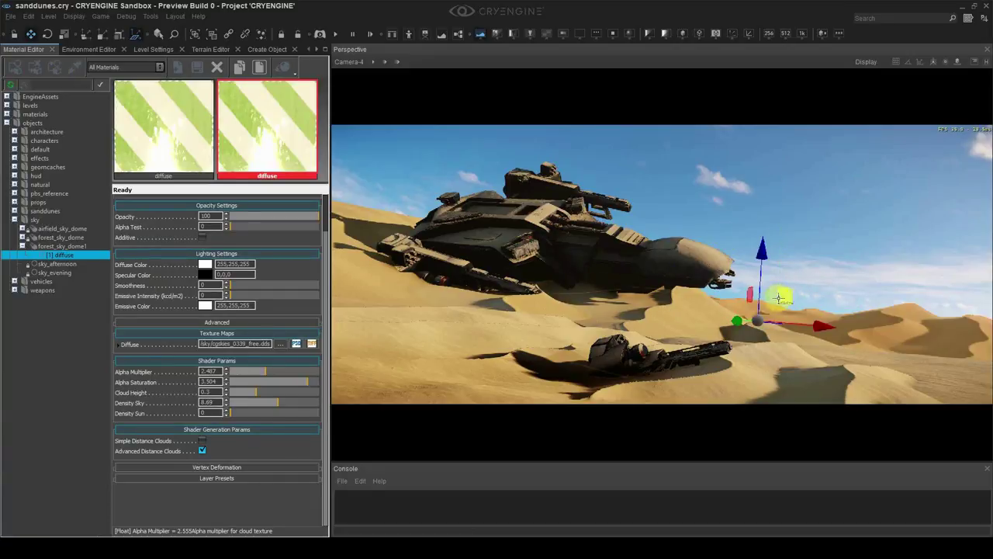
pyautogui.click(385, 62)
pyautogui.click(153, 50)
# - Lower the sanddunes entity to a height of about 30 and push it farther back to about 1405, 1722
pyautogui.moveTo(681, 268); pyautogui.dragTo(686, 235, button='right')
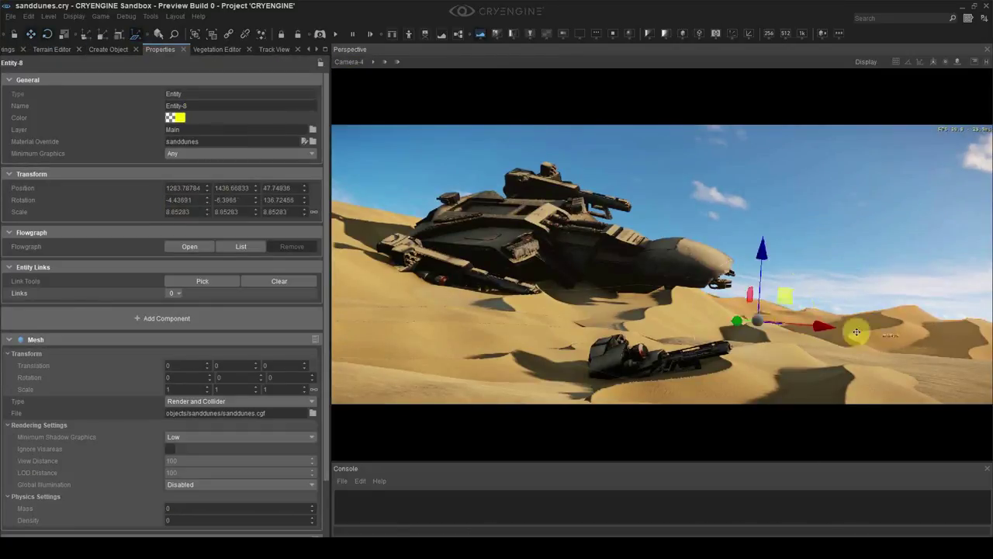
pyautogui.click(781, 261)
pyautogui.click(784, 326)
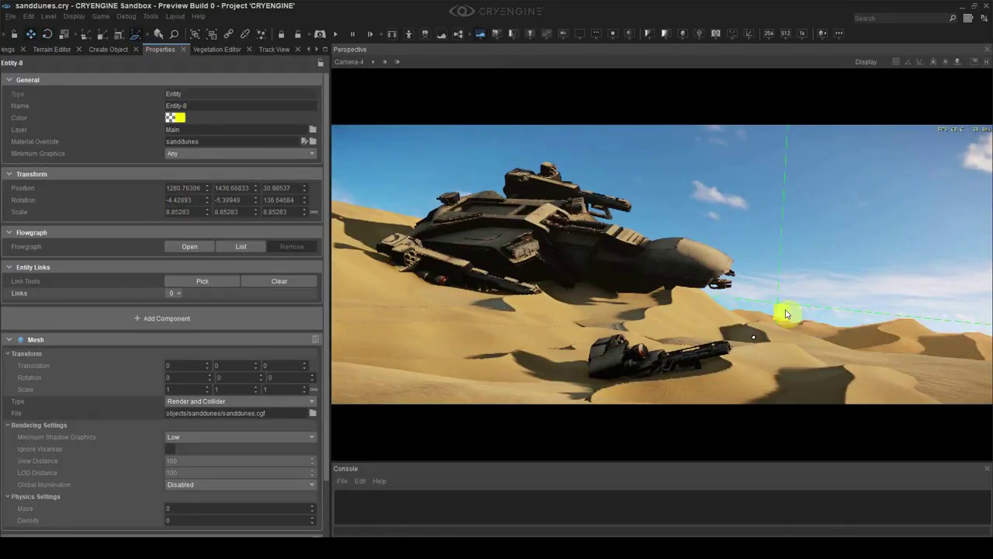
pyautogui.click(783, 279)
pyautogui.click(745, 330)
pyautogui.click(915, 305)
pyautogui.click(782, 336)
pyautogui.click(897, 326)
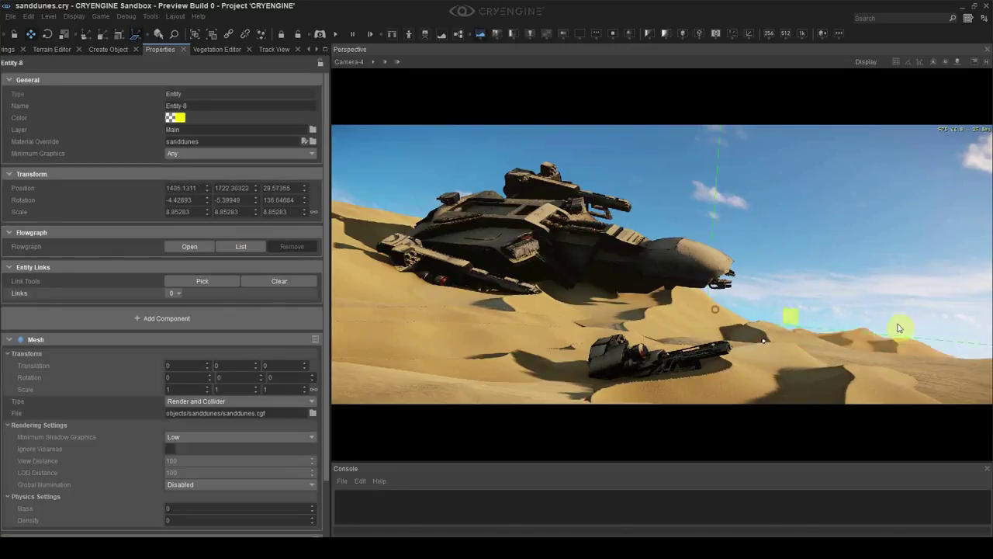
# - Arrange another dune mesh behind the fallen gun piece to fill out the horizon
pyautogui.click(557, 337)
pyautogui.click(688, 324)
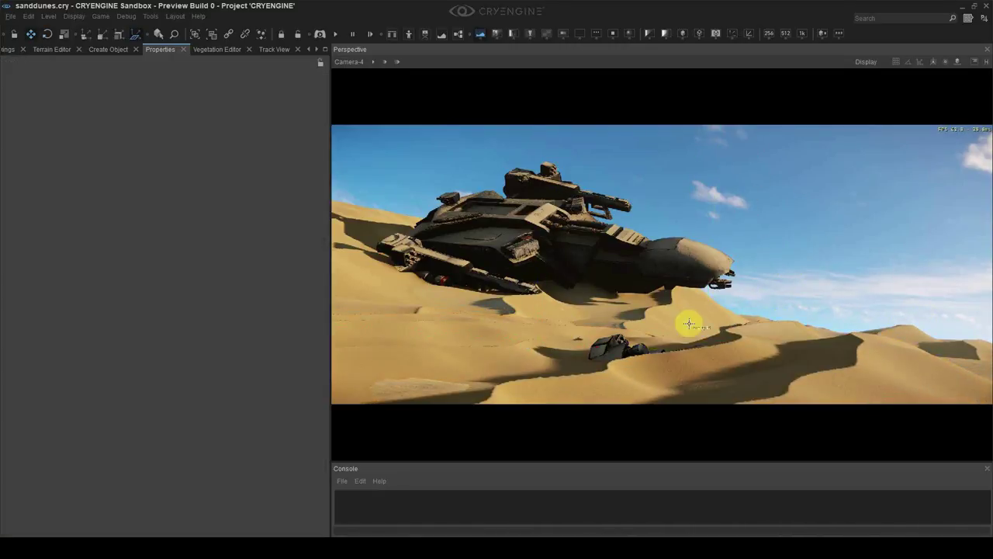
pyautogui.click(519, 326)
pyautogui.click(807, 257)
# - Switch to 3ds Max and examine the kitbash spaceship parts for possible debris pieces
pyautogui.hotkey('alt', 'Tab')
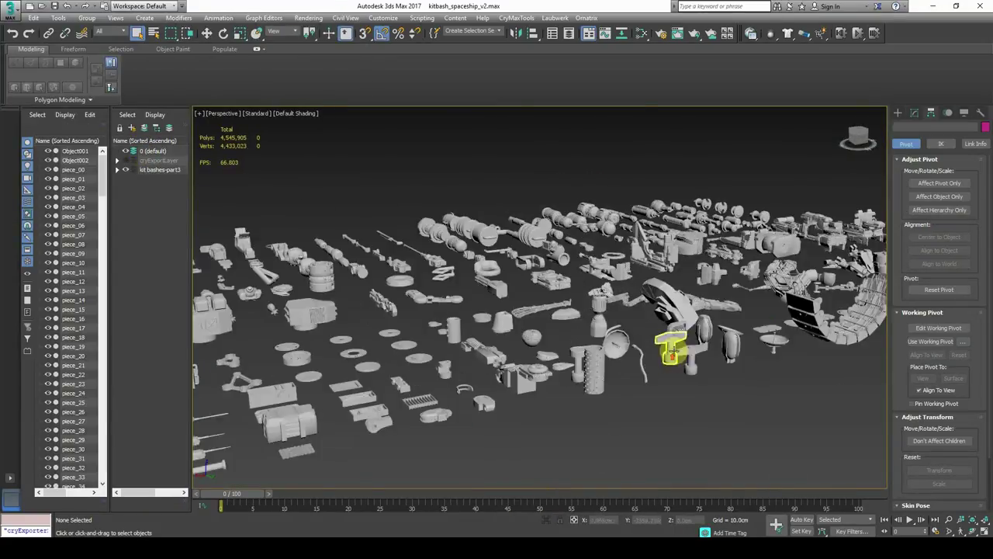
pyautogui.scroll(6, 586, 350)
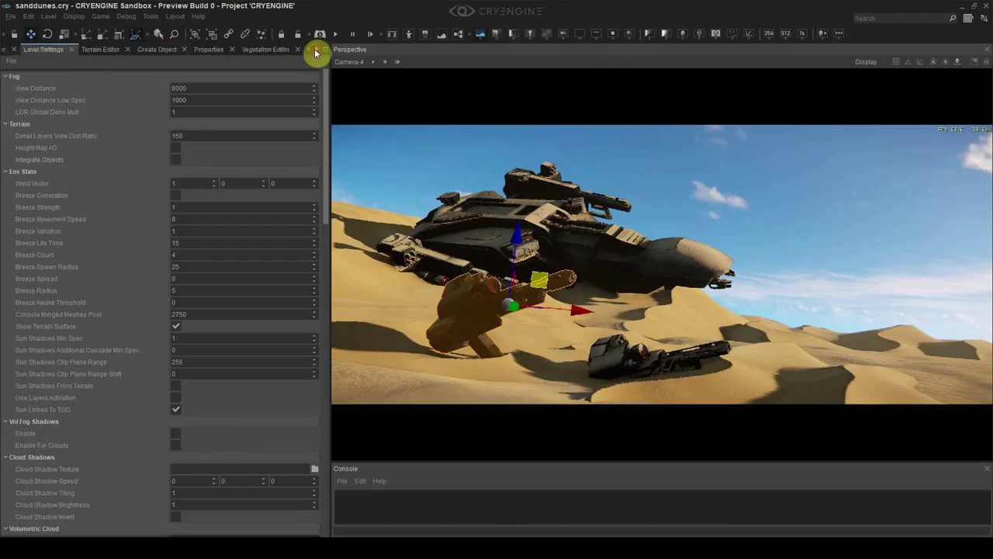
# - Back in CRYENGINE, move the puffin_debris_02 piece onto the sand beside the ship's rear leg
pyautogui.click(149, 16)
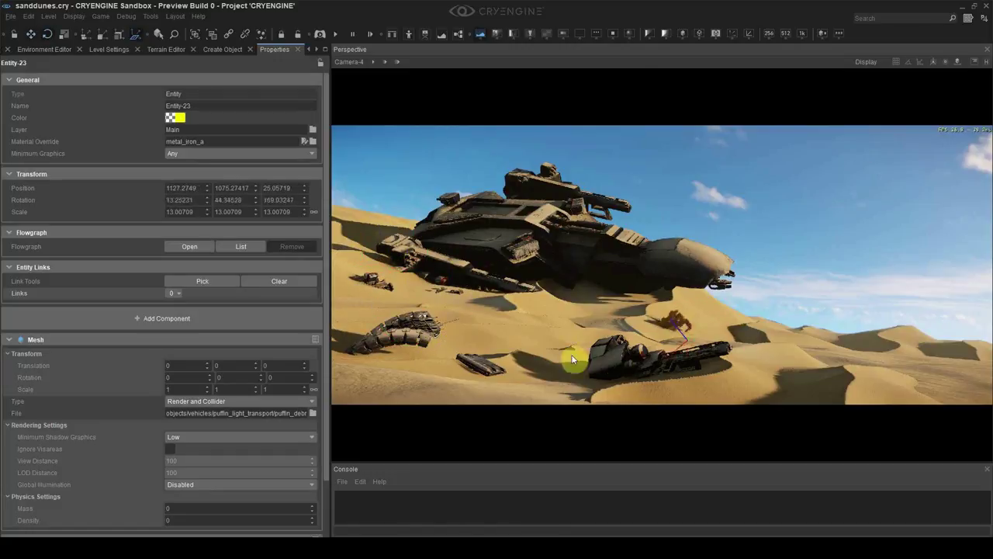
pyautogui.click(769, 259)
pyautogui.moveTo(432, 164); pyautogui.dragTo(405, 255)
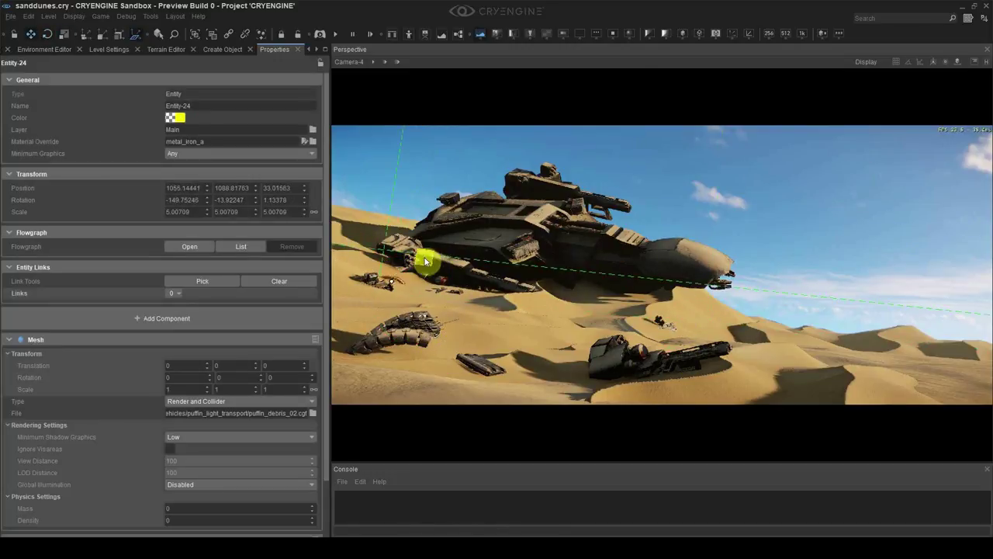
# - Duplicate the puffin_debris_03 piece and place the copy on the sand below the ship's hull
pyautogui.click(408, 288)
pyautogui.hotkey('ctrl', 'd')
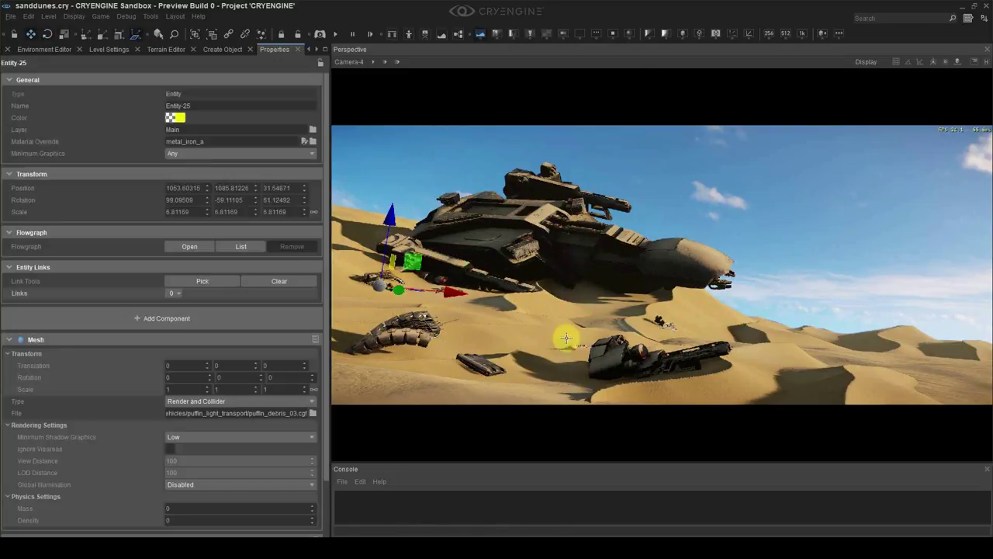
pyautogui.moveTo(565, 337); pyautogui.dragTo(583, 298)
# - Delete the fallen gun piece and move and rotate the curved track debris into its place in the foreground
pyautogui.click(639, 362)
pyautogui.press('Delete')
pyautogui.click(411, 319)
pyautogui.moveTo(431, 339); pyautogui.dragTo(707, 346)
pyautogui.press('3')
pyautogui.press('2')
pyautogui.moveTo(675, 395); pyautogui.dragTo(698, 386)
pyautogui.click(402, 332)
pyautogui.moveTo(403, 333); pyautogui.dragTo(667, 378)
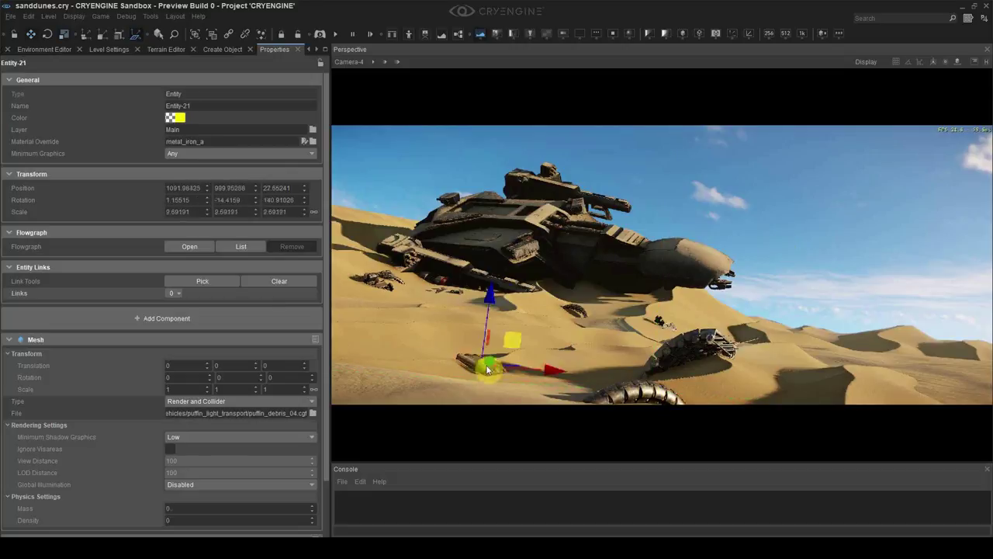
# - Rotate the puffin_debris_04 piece and move it closer to the camera on the foreground sand
pyautogui.press('3')
pyautogui.moveTo(487, 370); pyautogui.dragTo(508, 341)
pyautogui.press('2')
pyautogui.moveTo(455, 342); pyautogui.dragTo(425, 349)
pyautogui.click(762, 184)
pyautogui.click(479, 355)
pyautogui.moveTo(512, 333); pyautogui.dragTo(433, 377)
pyautogui.press('2')
pyautogui.click(481, 364)
pyautogui.click(566, 364)
pyautogui.click(481, 366)
# - Scale a puffin_debris_03 piece to about 27.87 and hang it close to the camera along the top of the shot
pyautogui.click(684, 205)
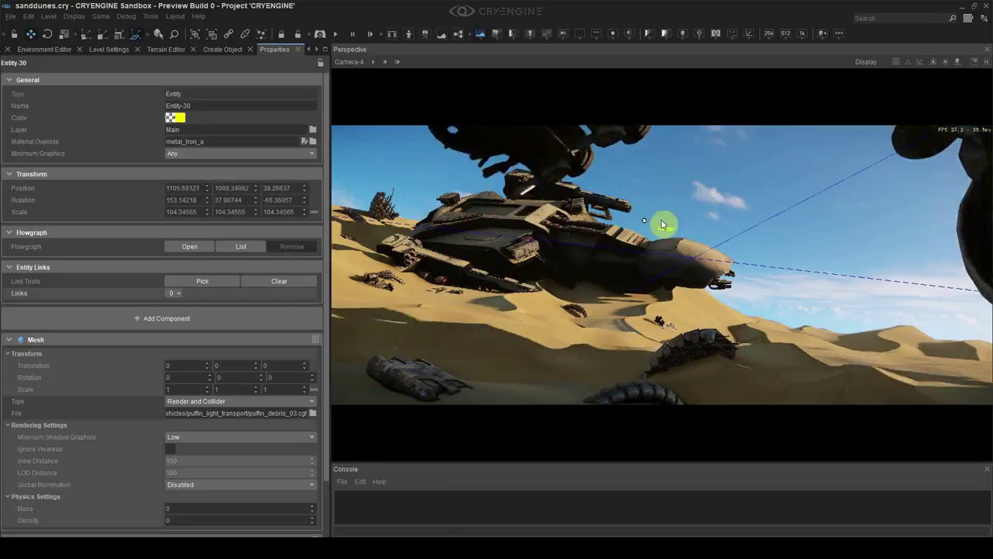
pyautogui.moveTo(661, 222); pyautogui.dragTo(910, 128)
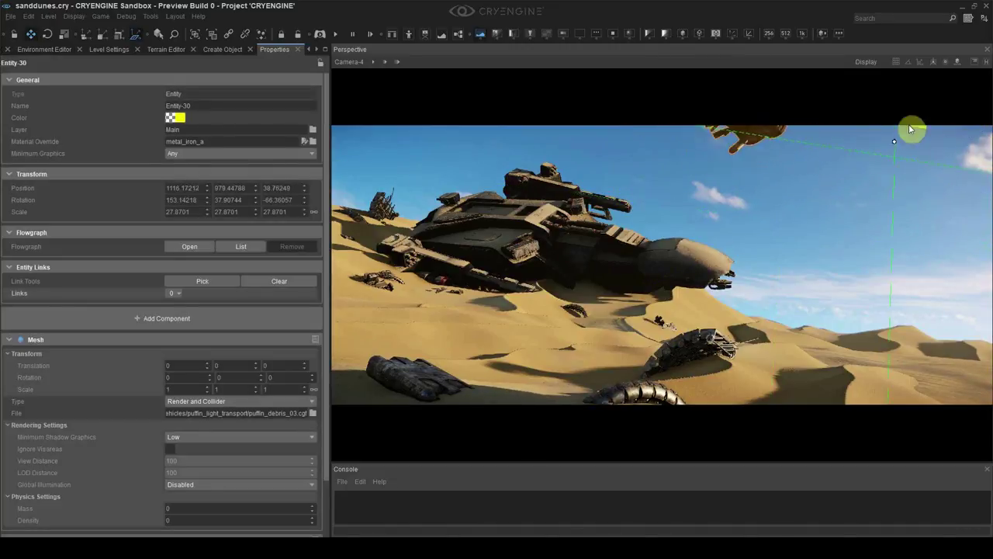
pyautogui.click(691, 323)
pyautogui.moveTo(692, 324); pyautogui.dragTo(977, 196)
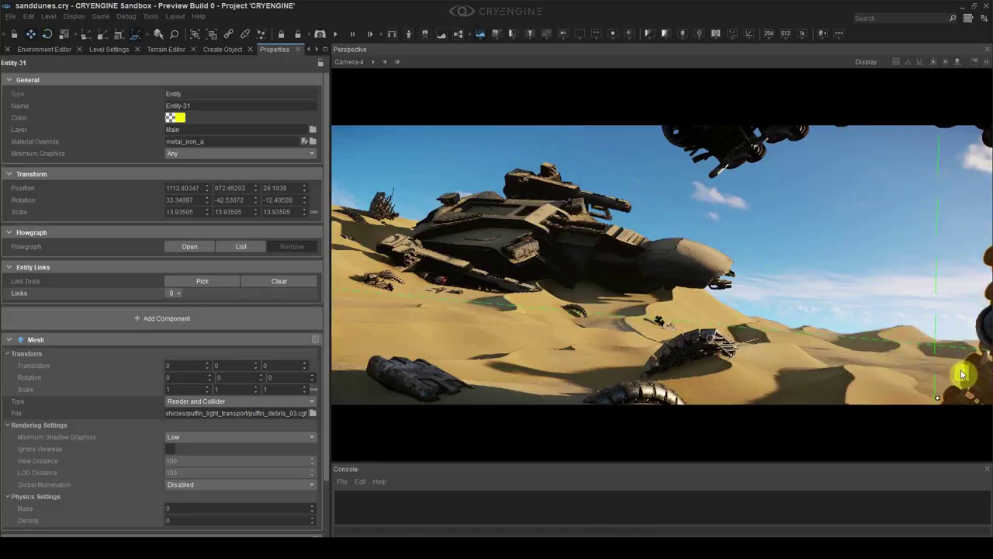
# - Position a smaller puffin_debris_03 piece, scaled to about 13.9, as foreground framing along the right edge of the shot
pyautogui.click(782, 321)
pyautogui.moveTo(962, 374); pyautogui.dragTo(933, 381)
pyautogui.click(645, 238)
pyautogui.click(967, 362)
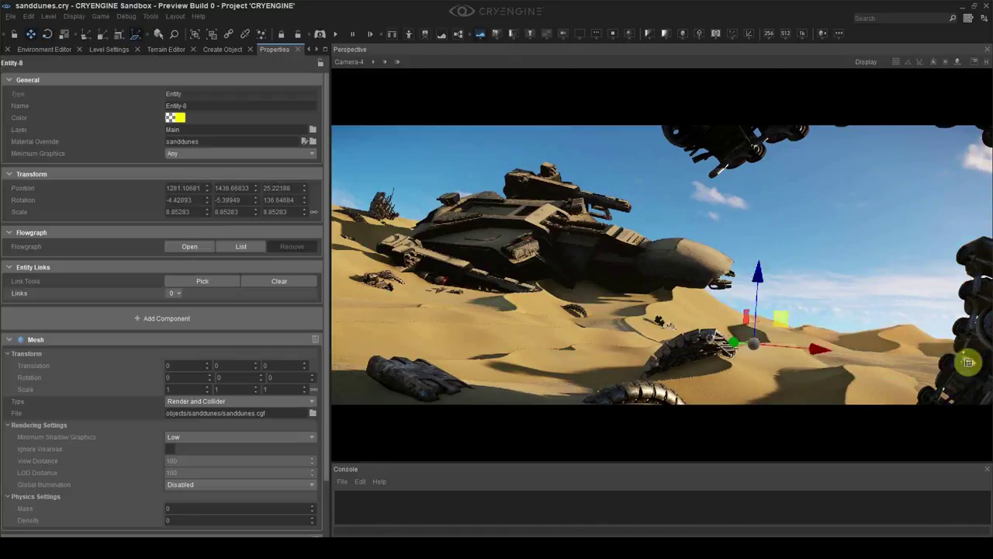
pyautogui.click(967, 362)
pyautogui.moveTo(910, 427); pyautogui.dragTo(949, 406)
pyautogui.click(794, 138)
pyautogui.click(898, 198)
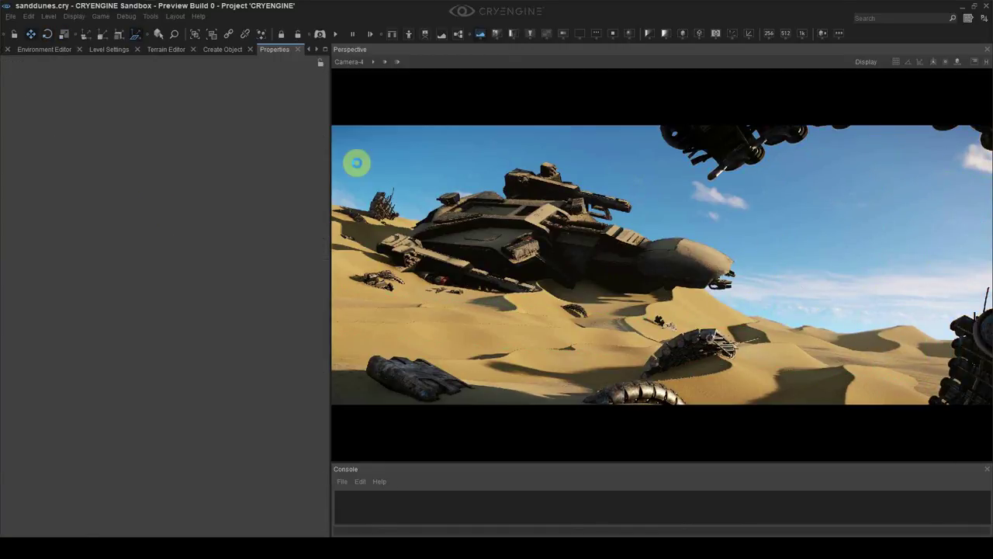
# - Tint the sun color in the environment settings toward a pale peach
pyautogui.click(235, 198)
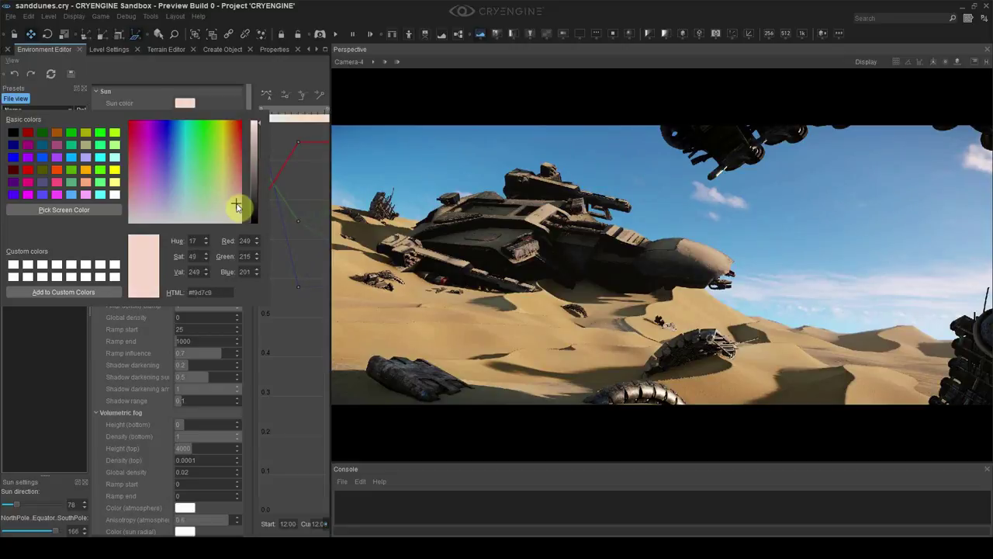
pyautogui.click(332, 200)
pyautogui.click(184, 107)
pyautogui.click(458, 166)
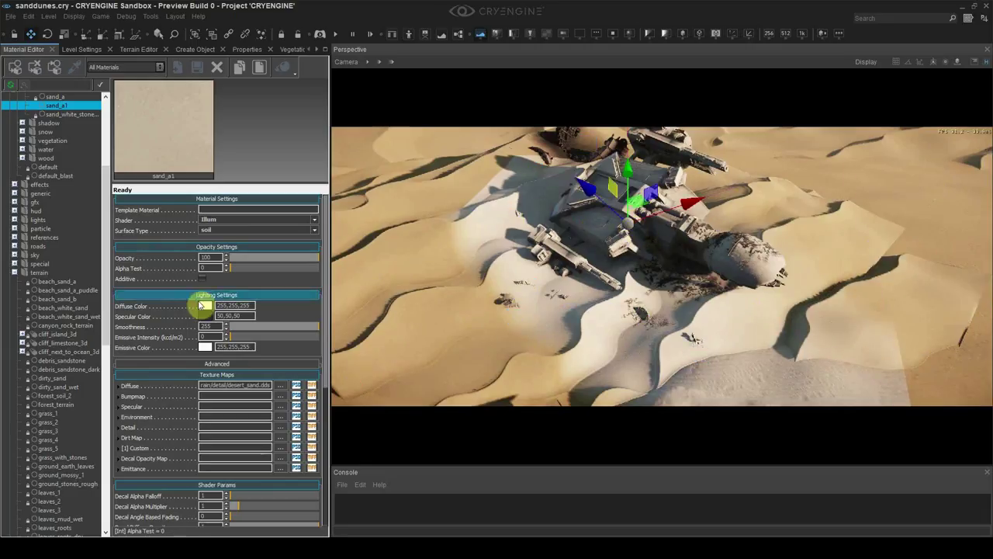
# - Set the sand_a1 decal material's diffuse color to 206,196,176 and raise its angle-based fading, checking through Camera-4
pyautogui.click(205, 305)
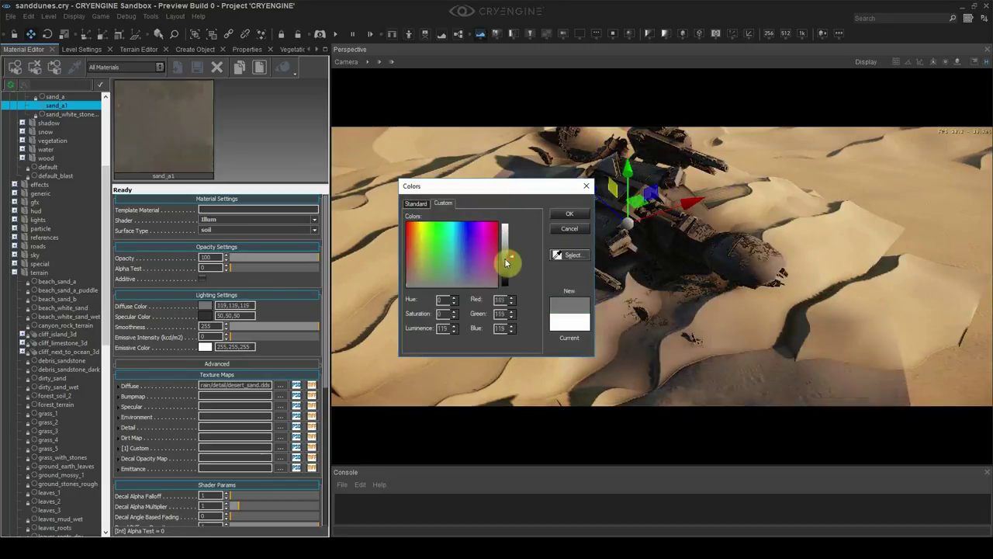
pyautogui.click(414, 266)
pyautogui.click(511, 246)
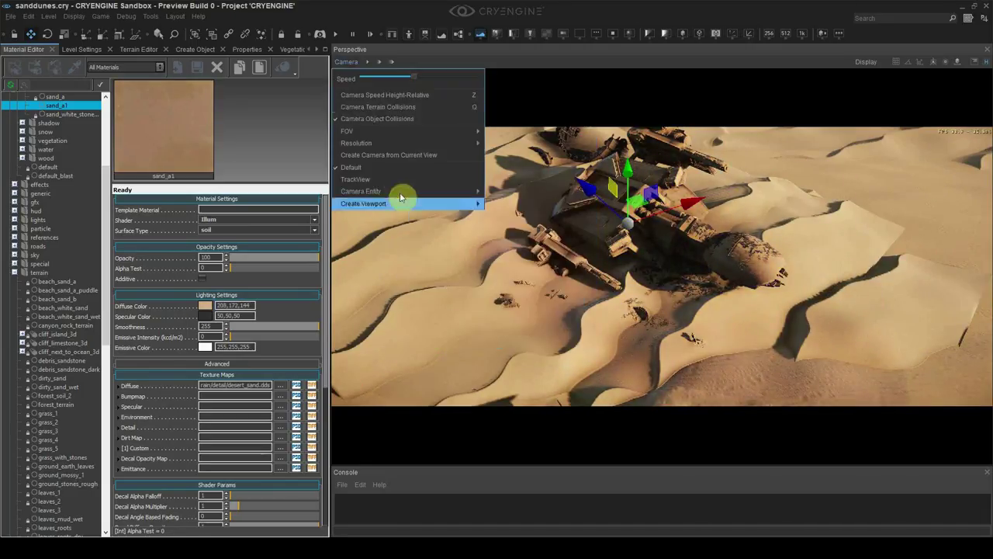
pyautogui.click(406, 199)
pyautogui.click(205, 305)
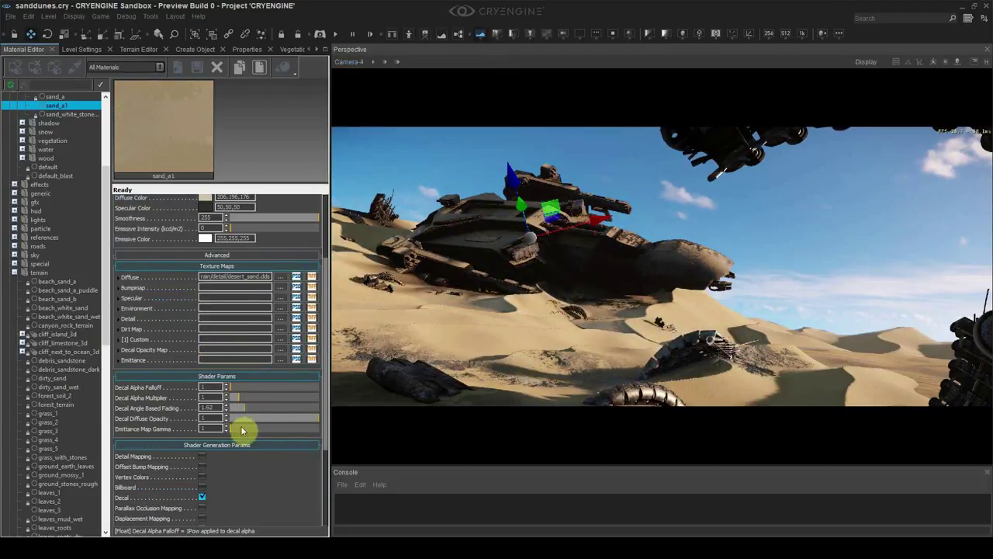
pyautogui.click(408, 146)
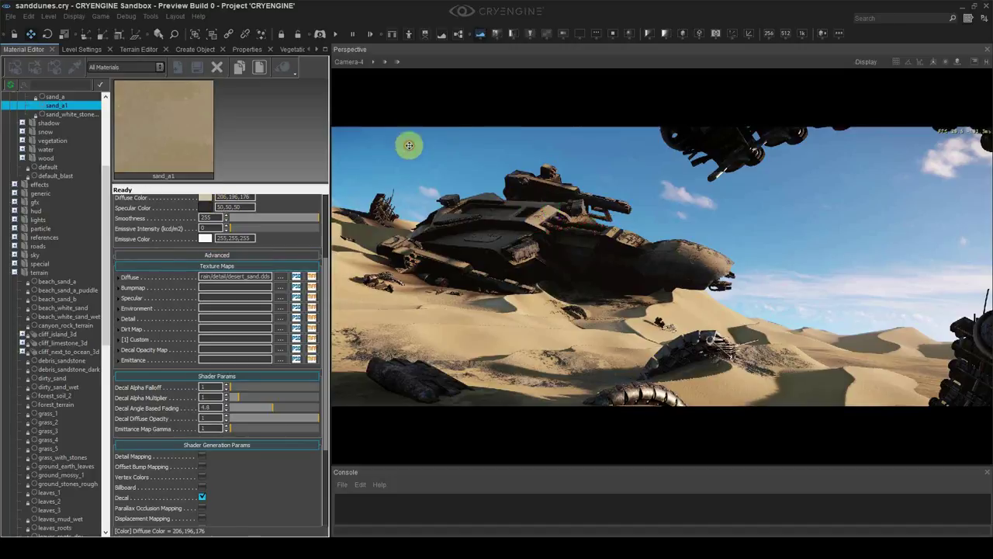
# - Show the object helpers to select the sand decal below the ship's nose and adjust its placement
pyautogui.hotkey('shift', 'space')
pyautogui.click(452, 354)
pyautogui.click(459, 305)
pyautogui.click(16, 70)
pyautogui.click(671, 347)
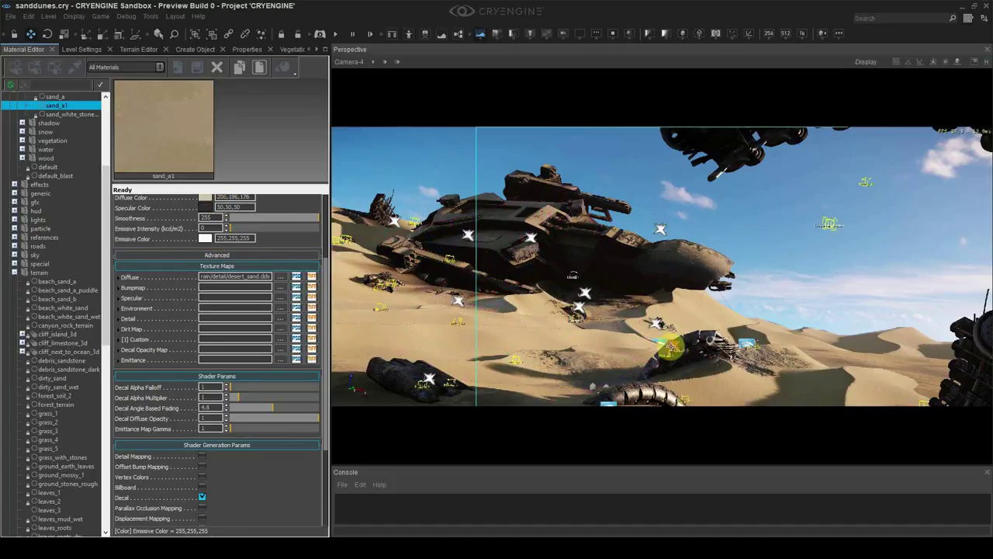
pyautogui.click(17, 69)
pyautogui.click(659, 191)
pyautogui.hotkey('shift', 'space')
pyautogui.moveTo(666, 220); pyautogui.dragTo(670, 240)
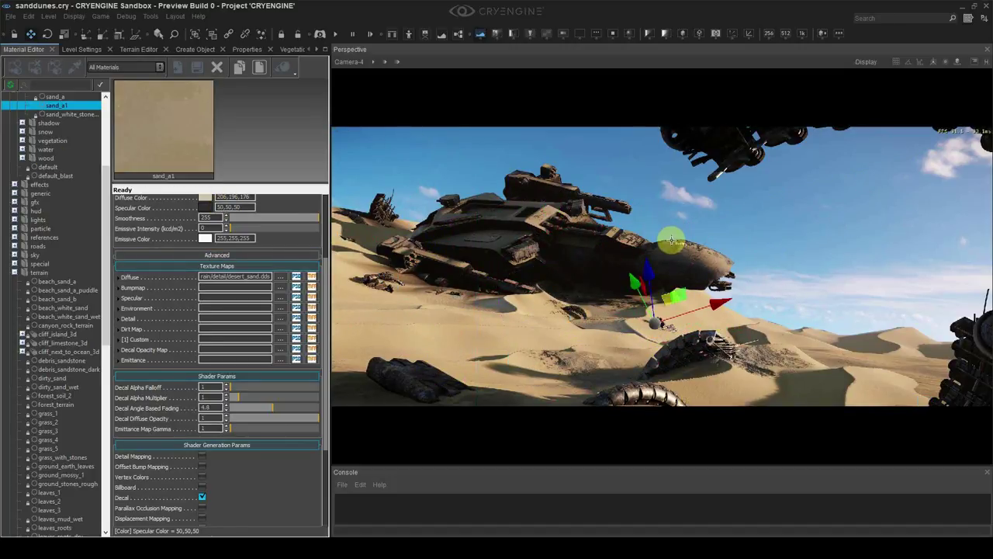
# - Adjust the sand decal on the slope below the ship's rear leg to blend the debris into the dune
pyautogui.press('4')
pyautogui.moveTo(673, 341); pyautogui.dragTo(438, 287)
pyautogui.moveTo(458, 373); pyautogui.dragTo(457, 302)
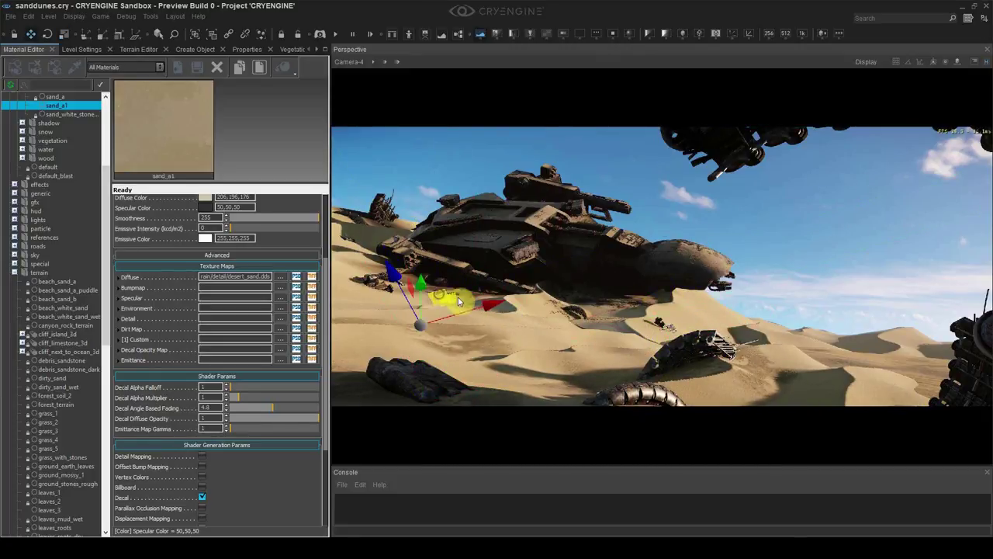
pyautogui.moveTo(431, 344); pyautogui.dragTo(398, 373)
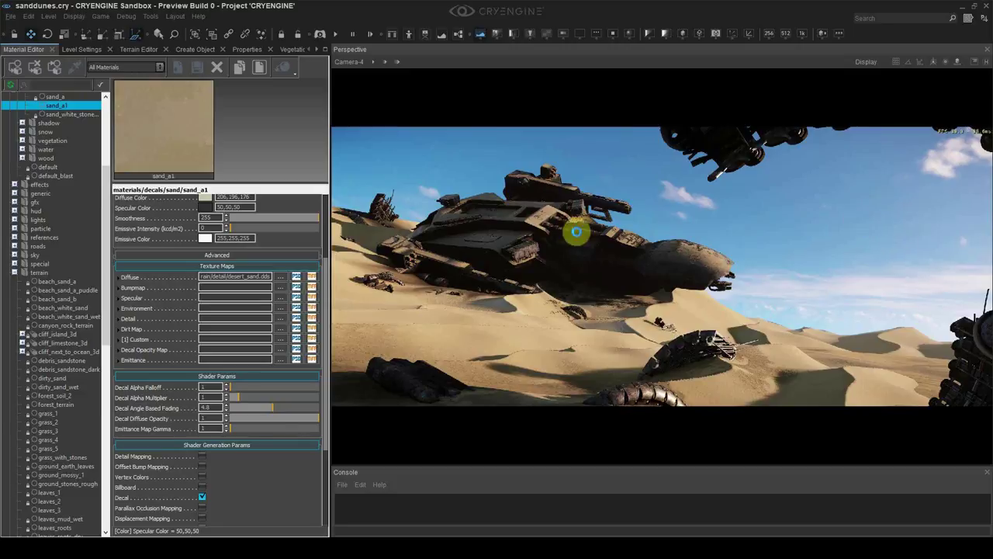
# - Add rock_volcanic_04_large, rock_volcanic_05_large and rock_volcanic_06_large from the rock_volcanic folder as vegetation objects in the Rock group
pyautogui.click(81, 49)
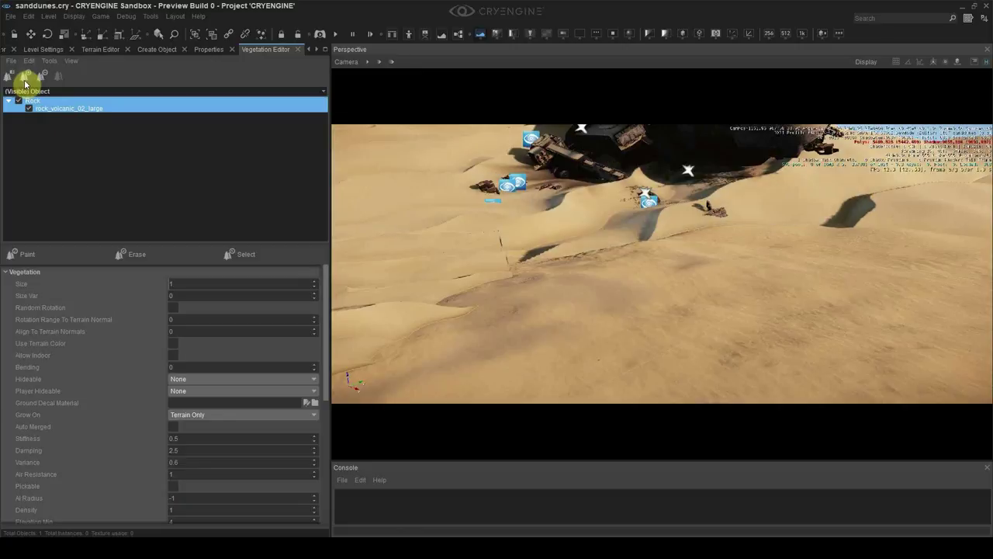
pyautogui.click(25, 76)
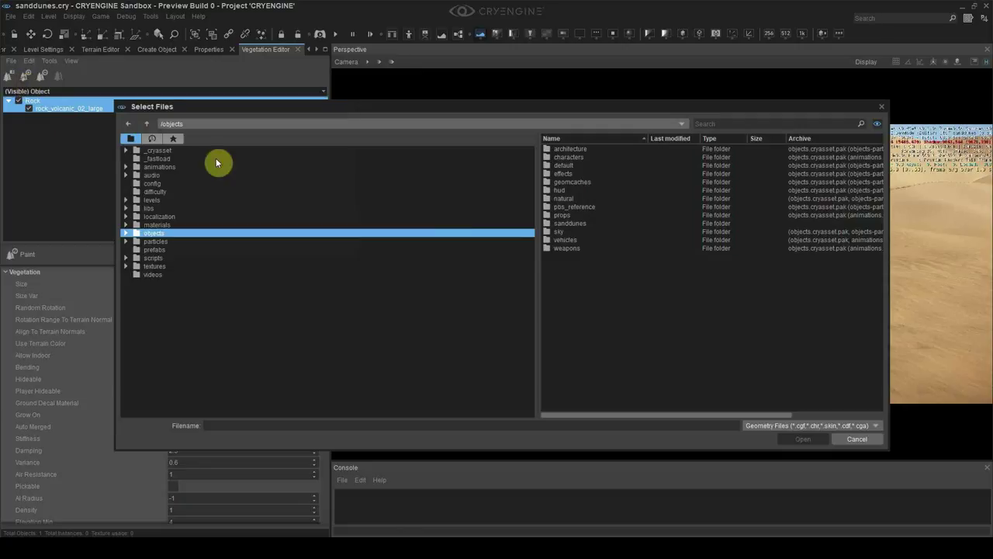
pyautogui.doubleClick(575, 199)
pyautogui.doubleClick(575, 176)
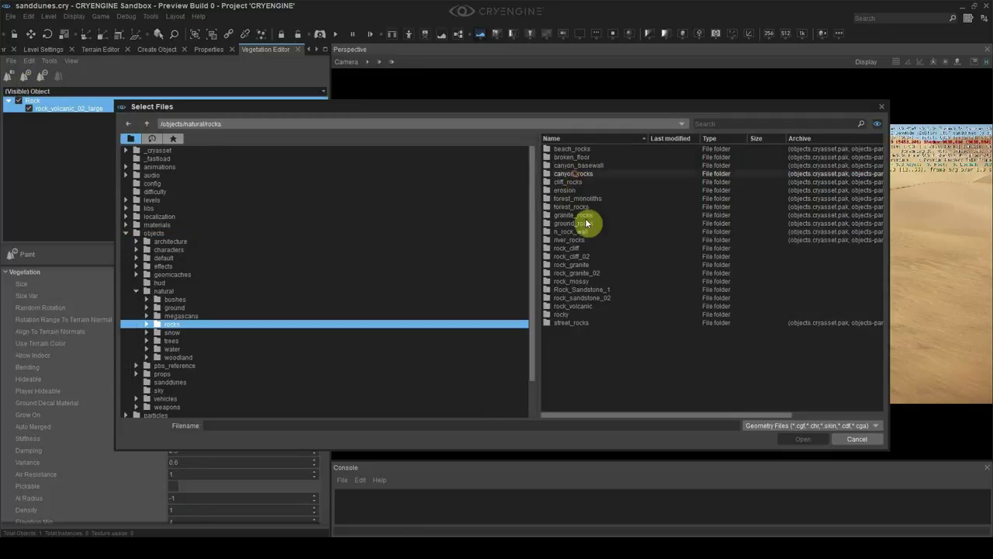
pyautogui.doubleClick(572, 306)
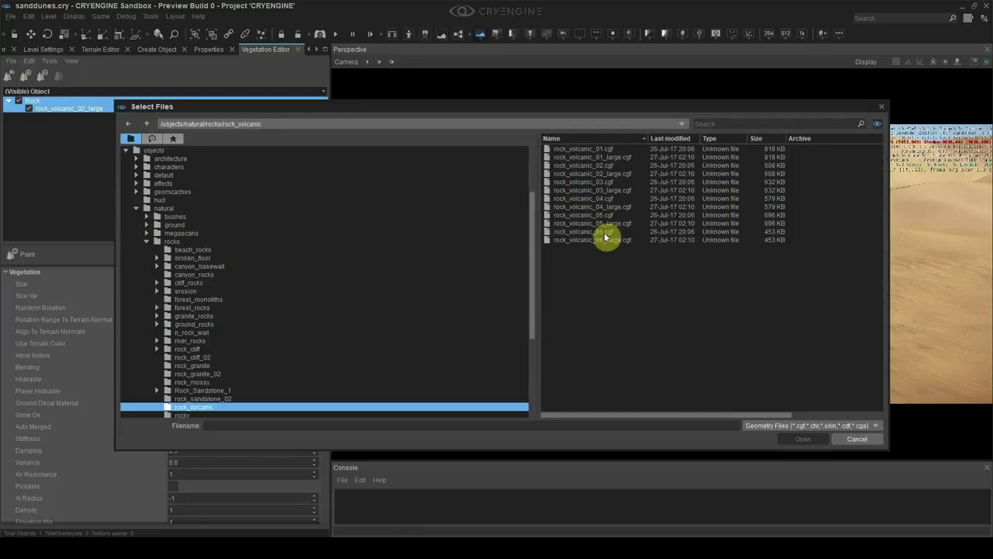
pyautogui.click(617, 208)
pyautogui.keyDown('ctrl'); pyautogui.click(578, 224); pyautogui.keyUp('ctrl')
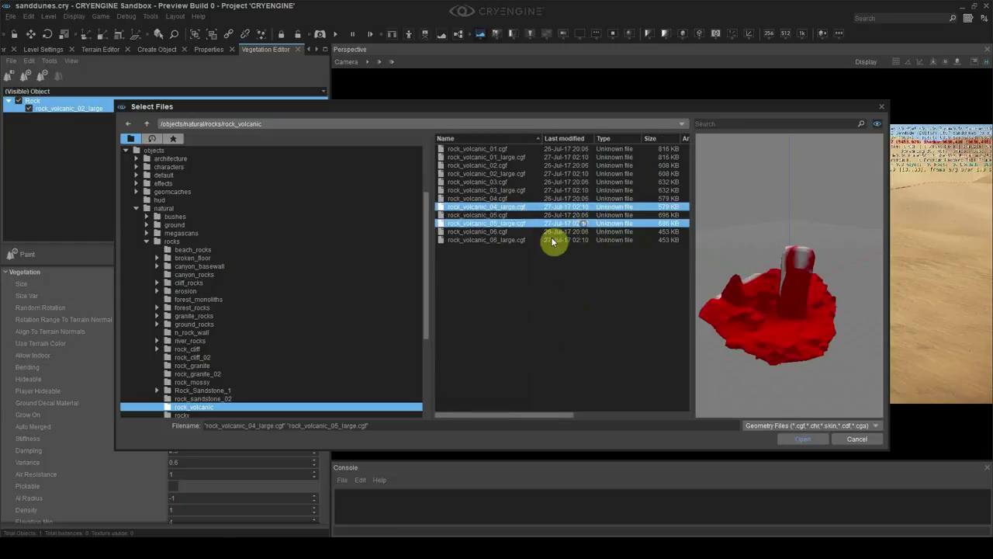
pyautogui.keyDown('ctrl'); pyautogui.click(546, 239); pyautogui.keyUp('ctrl')
pyautogui.click(799, 438)
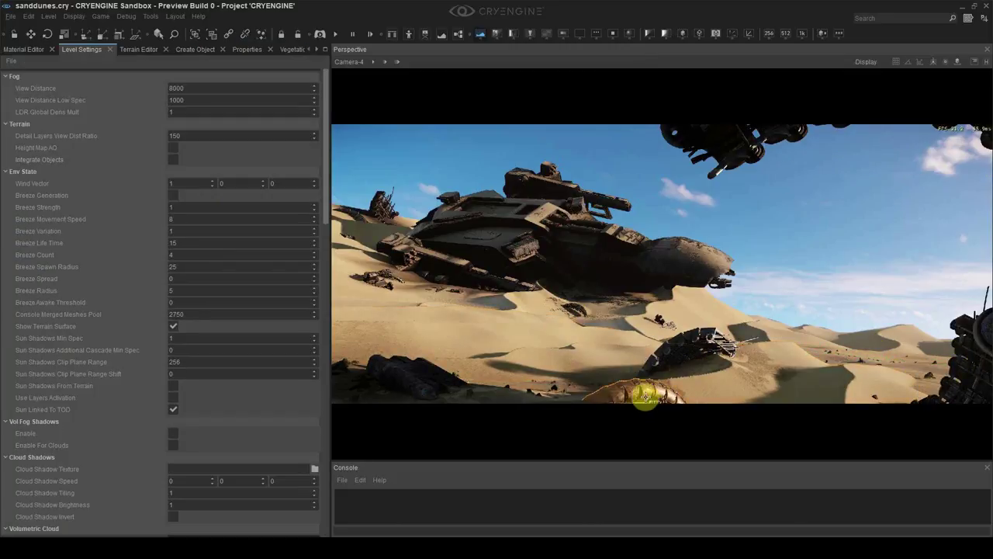
# - Place another debris piece on the sand at the left edge of the shot, behind the dark foreground wreckage
pyautogui.moveTo(672, 393); pyautogui.dragTo(370, 394)
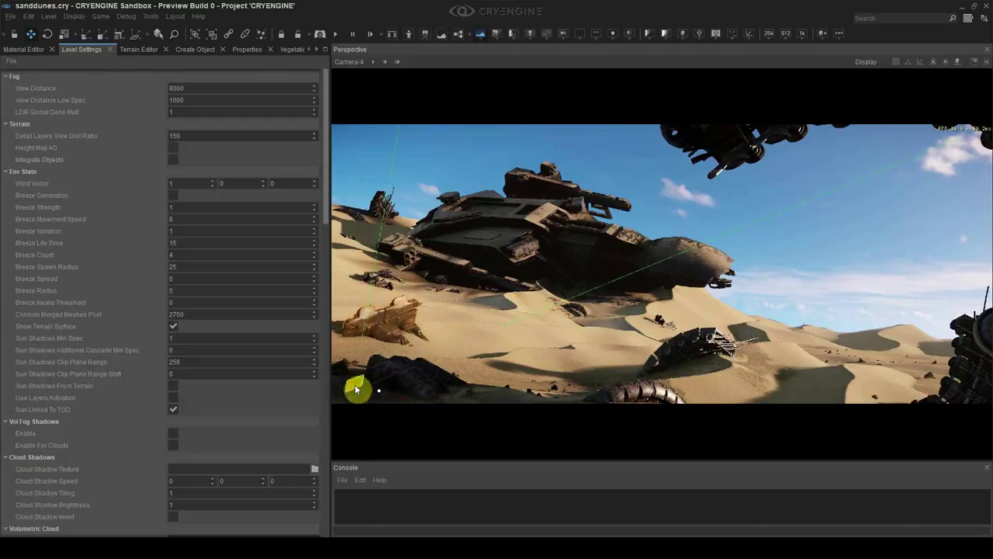
pyautogui.moveTo(358, 384); pyautogui.dragTo(336, 387)
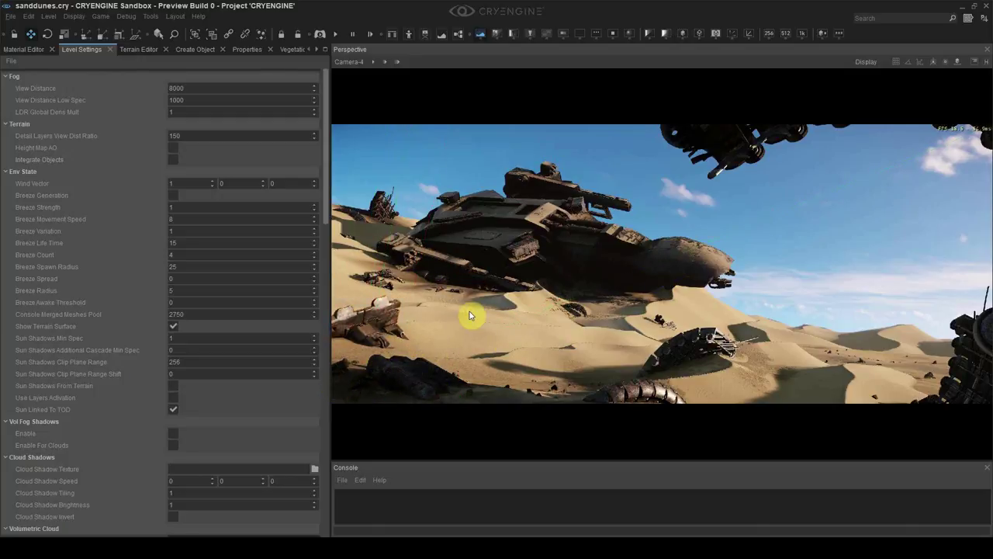